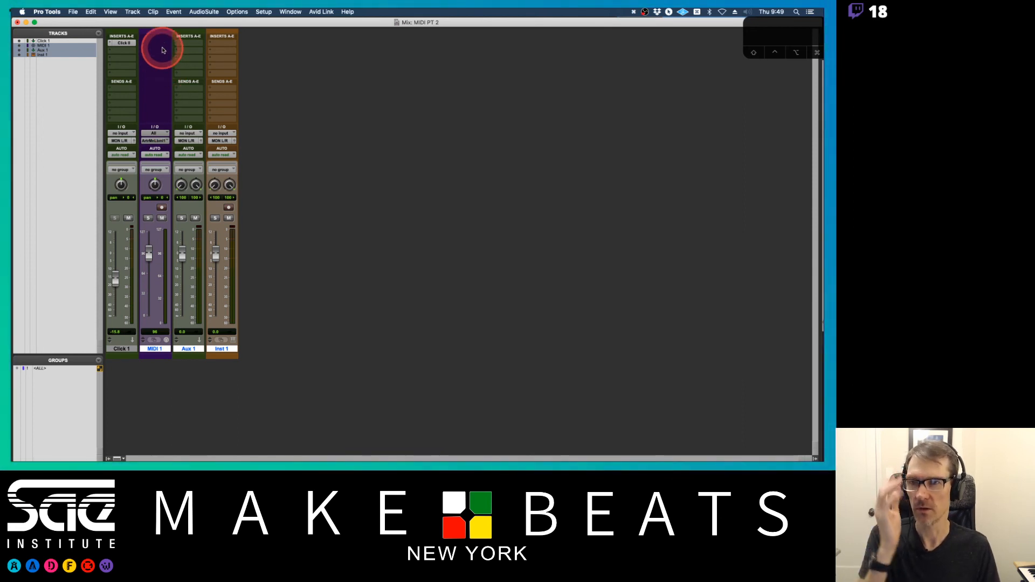
left_click(110, 12)
mouse_move(156, 22)
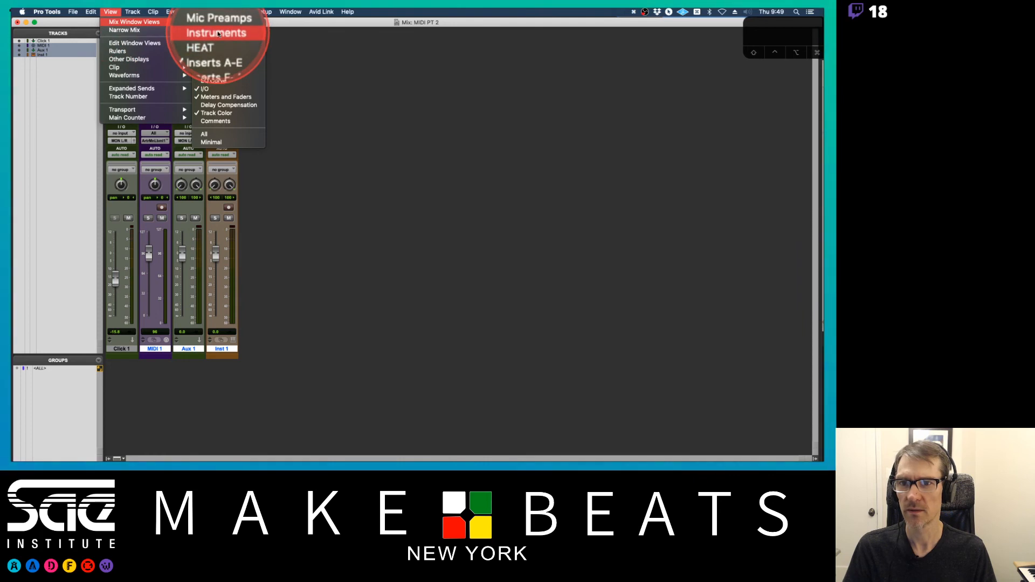
left_click(250, 41)
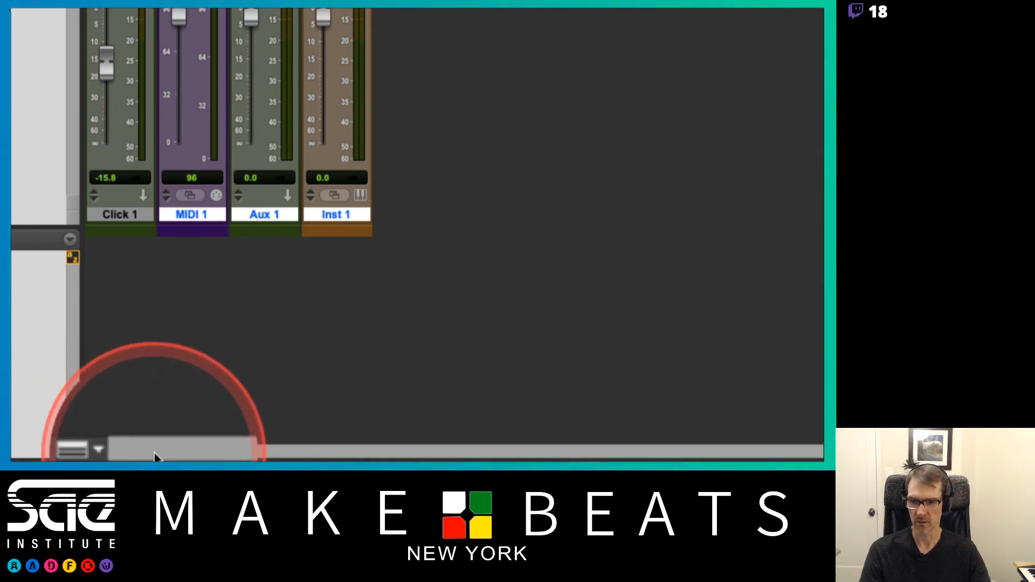
Show the EQ Curve, Comments and Instrument sections on the Mix window's channel strips
left_click(114, 451)
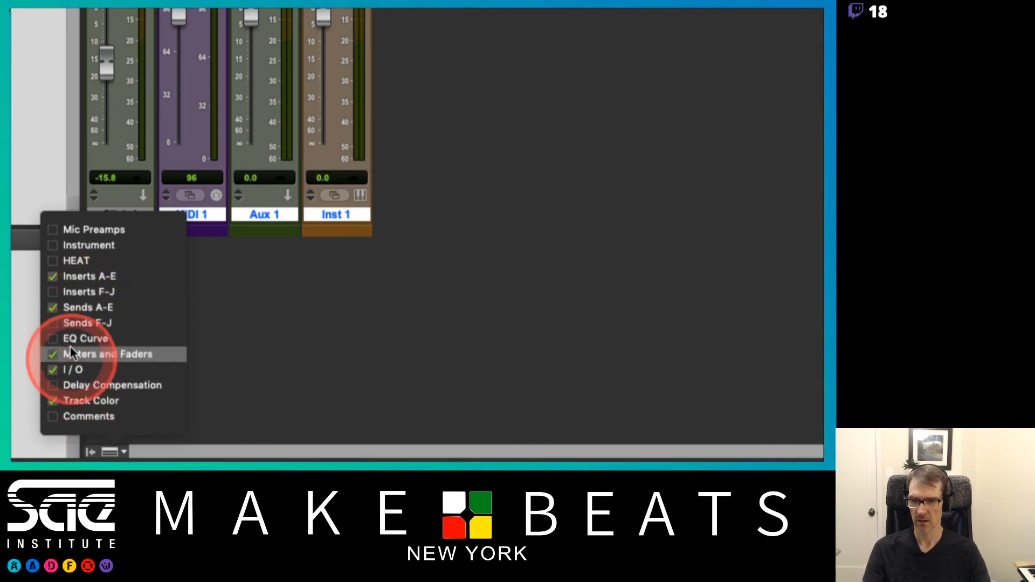
left_click(54, 337)
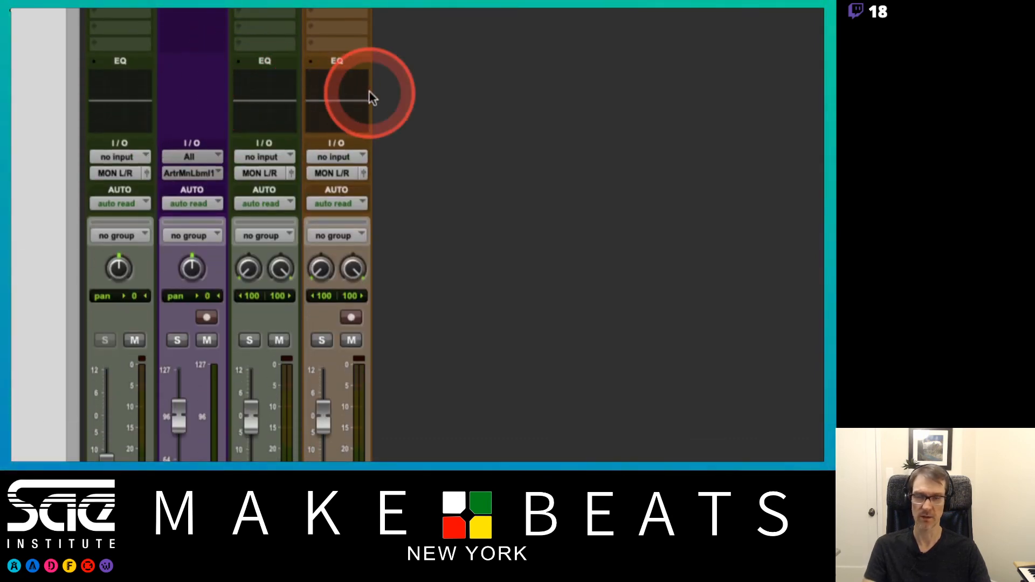
left_click(162, 456)
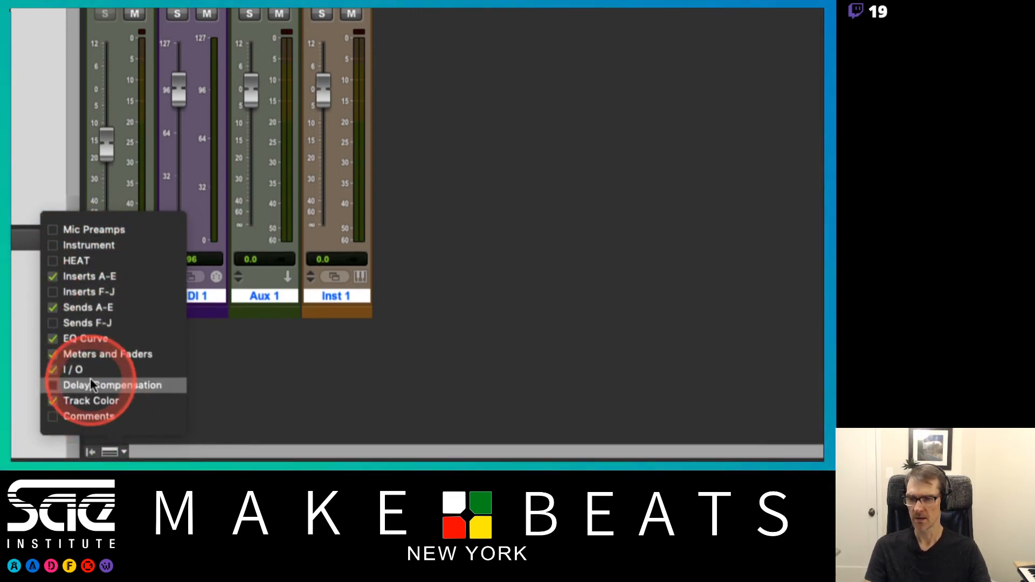
left_click(91, 420)
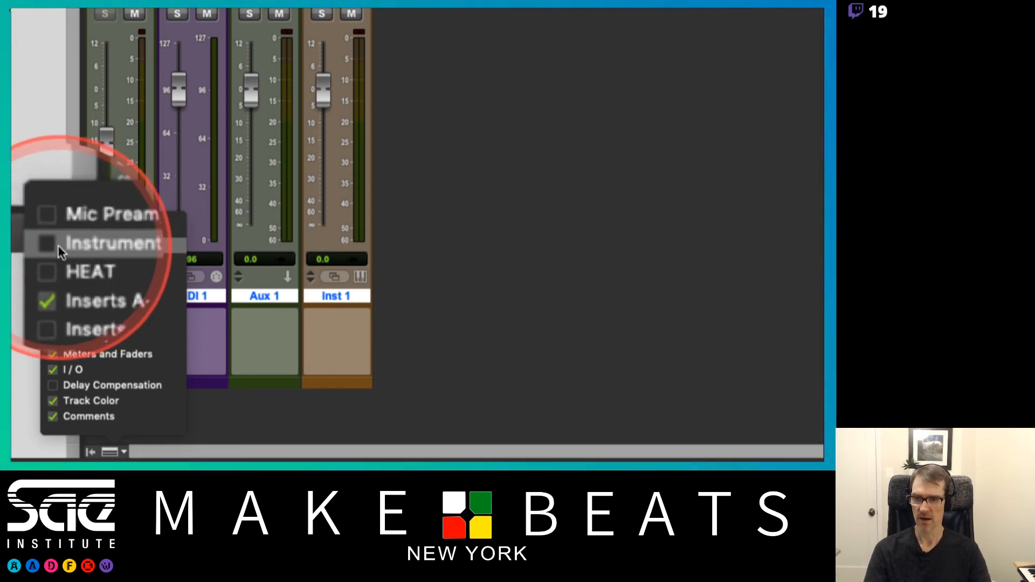
left_click(75, 245)
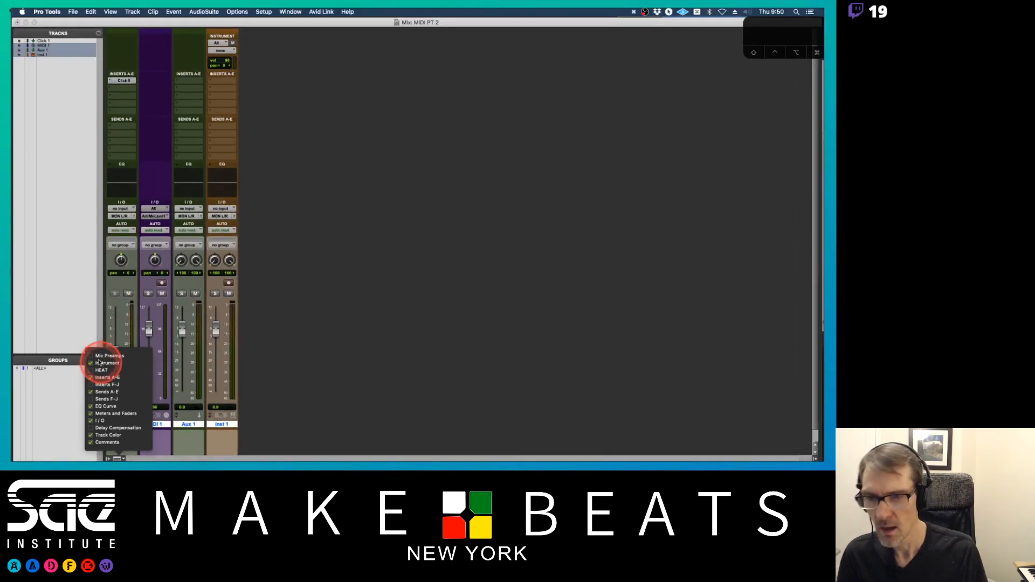
left_click(186, 53)
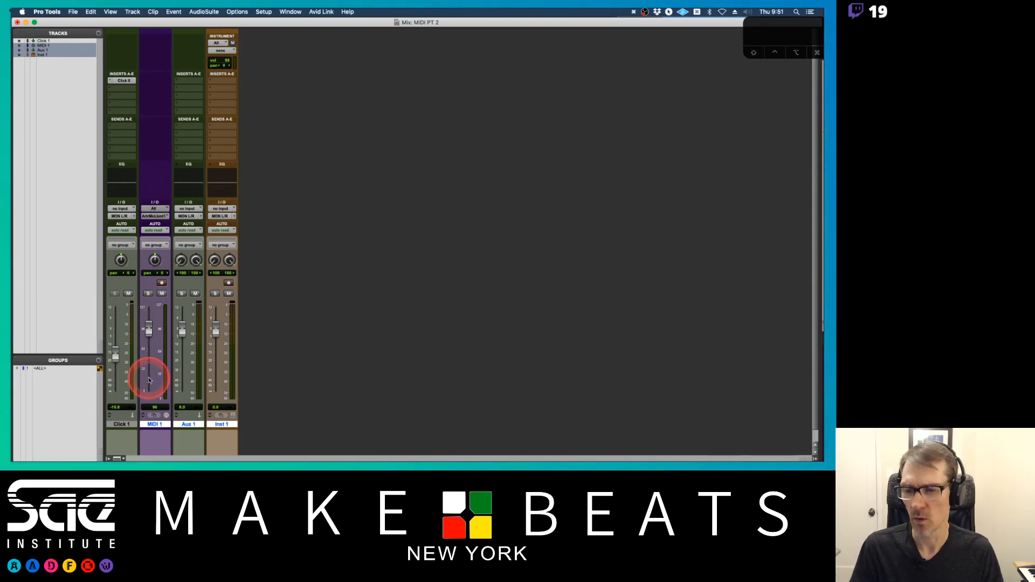
Hide the EQ Curve section on the Mix window's channel strips
left_click(117, 459)
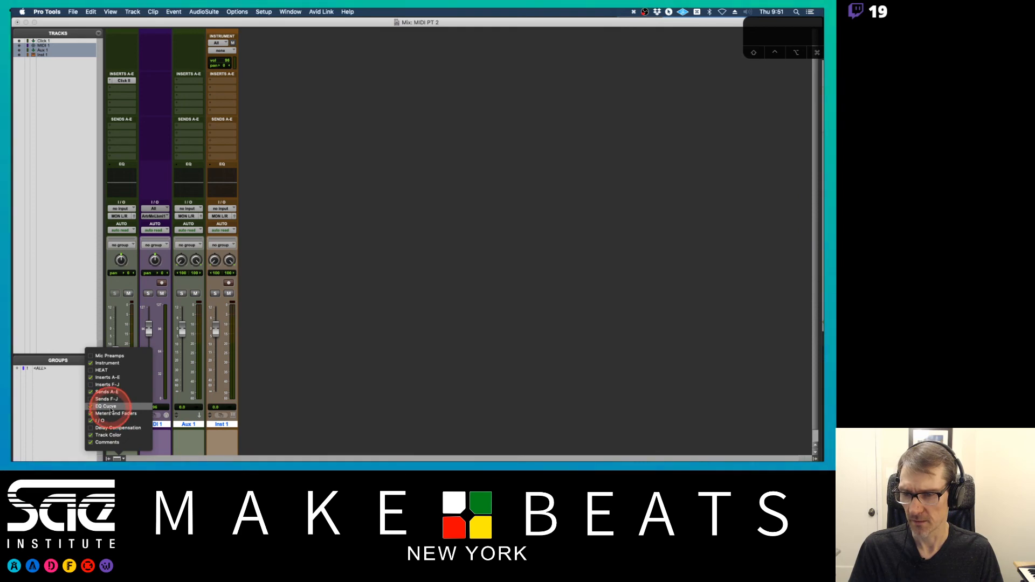
left_click(111, 407)
left_click(180, 431)
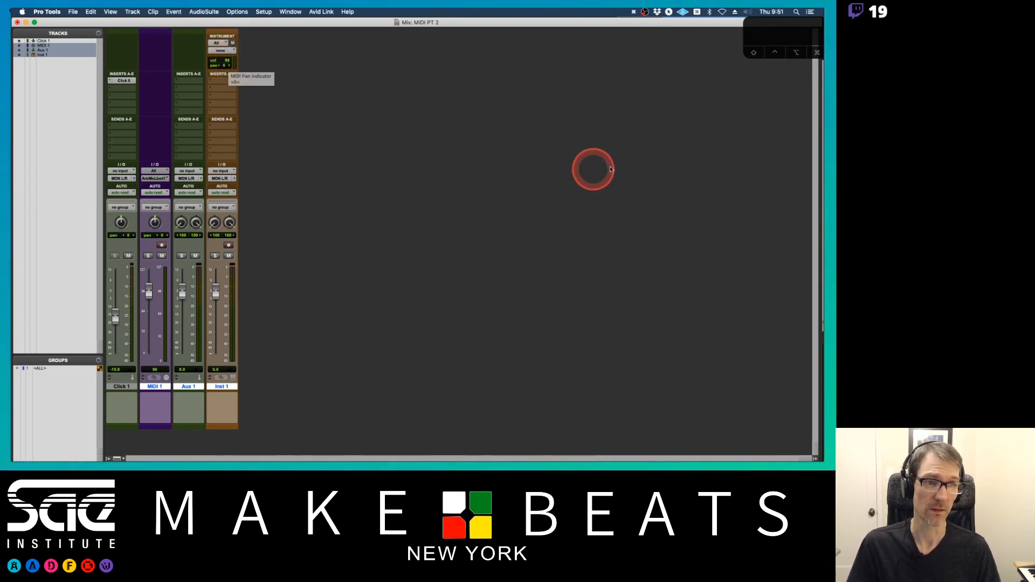
Narrow the Mix and Edit windows to the same width so the spreadsheet and chat windows beside them are uncovered
left_click_drag(820, 163, 620, 174)
left_click_drag(821, 194, 655, 198)
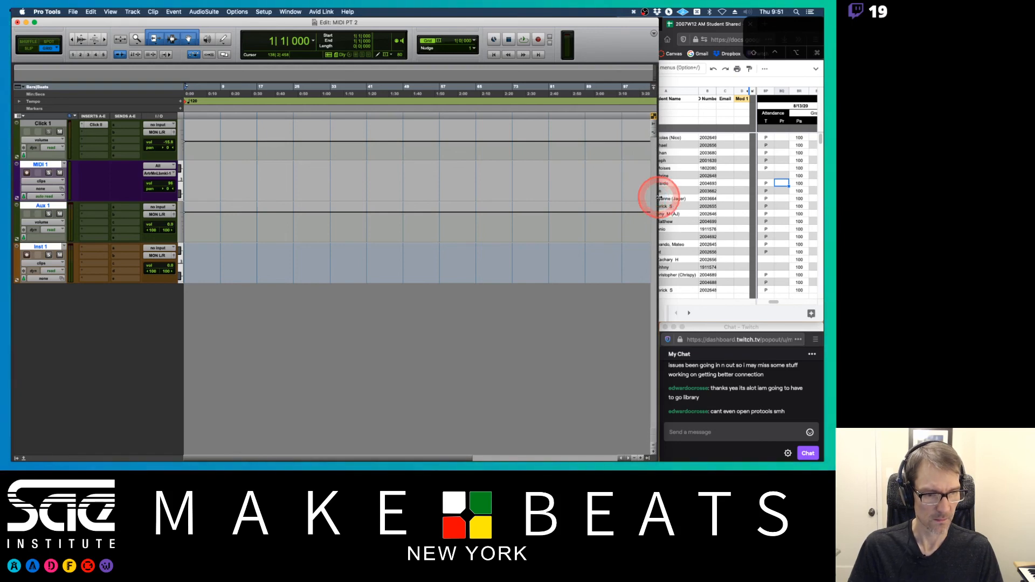
key("super+equal")
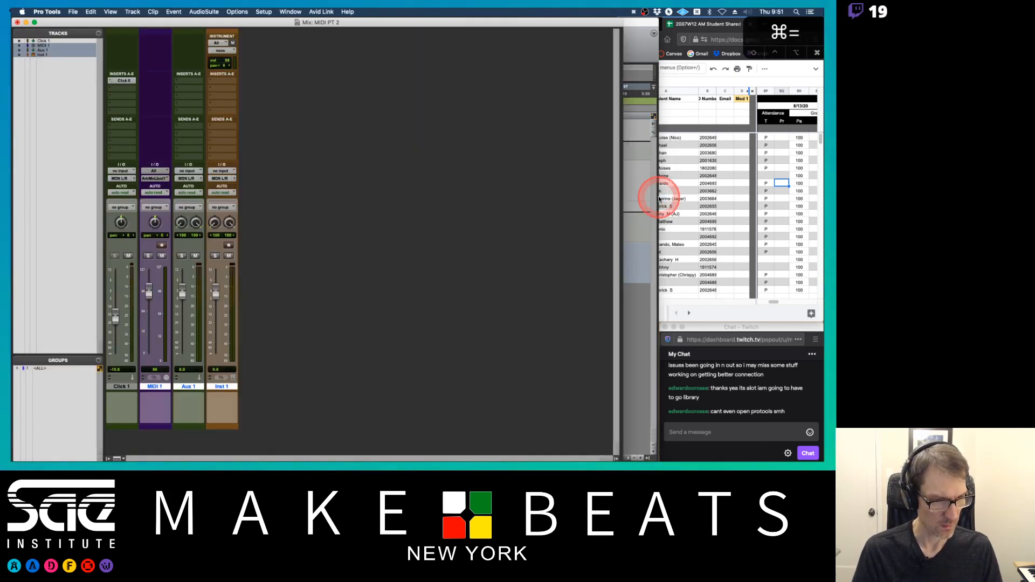
left_click_drag(622, 229, 658, 231)
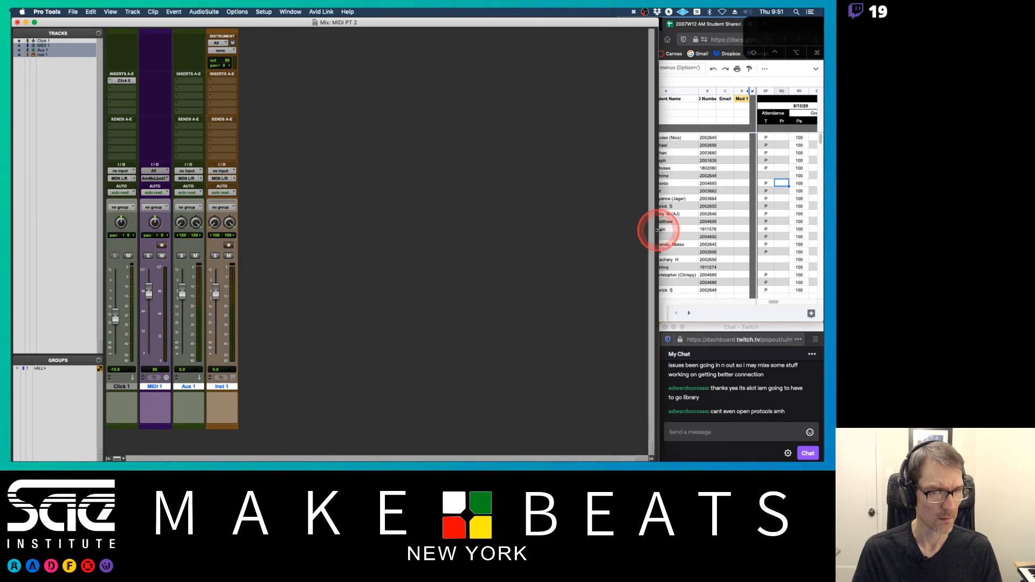
key("super+equal")
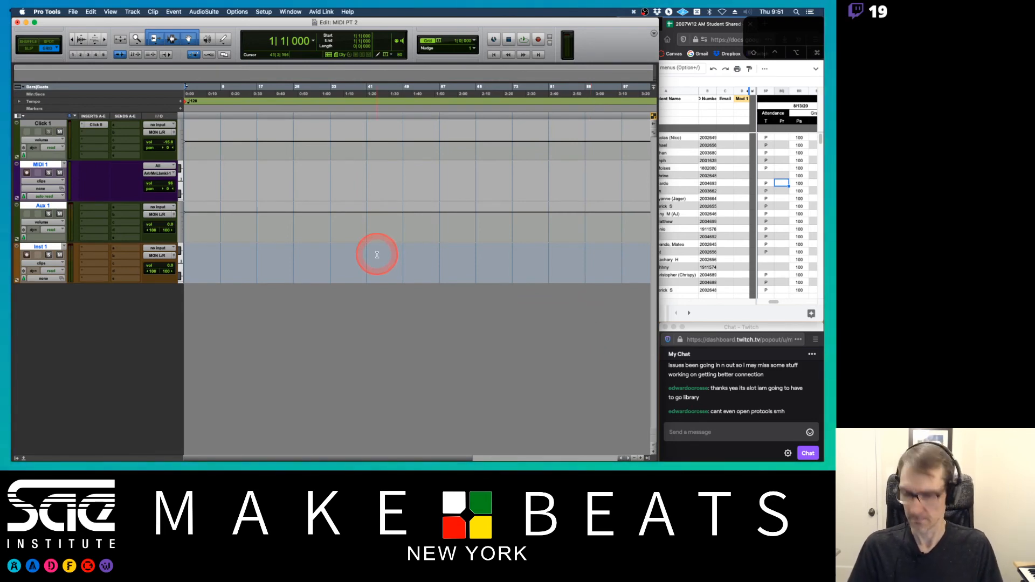
key("super+equal")
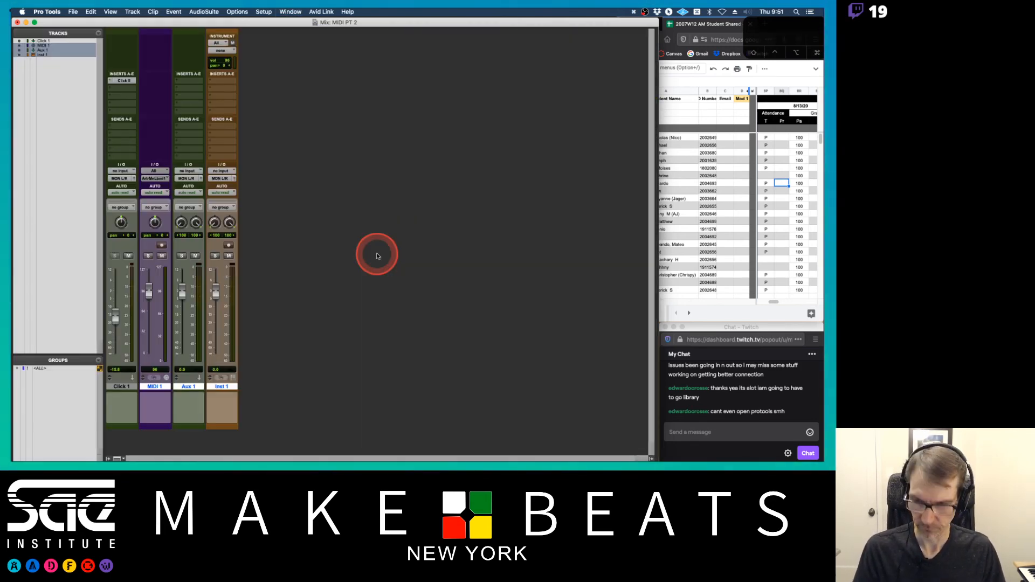
Select the MIDI 1 and Aux 1 tracks together in the Mix window
left_click(157, 387)
left_click(160, 387)
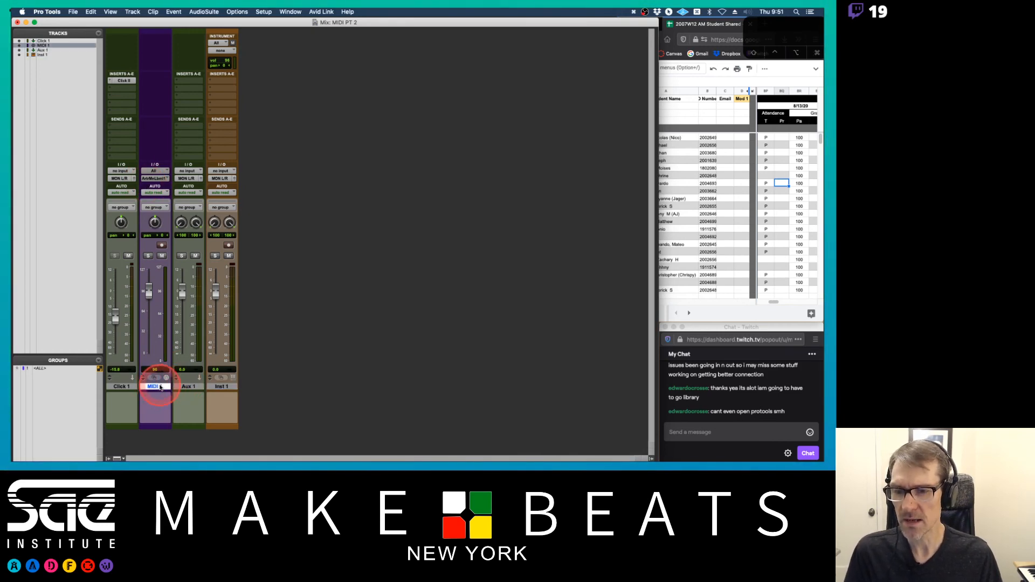
left_click(187, 387, "shift")
Switch to Preview, examine the page 3 diagram of MIDI, Aux and Instrument track routing, and return to Pro Tools
key("super+Tab")
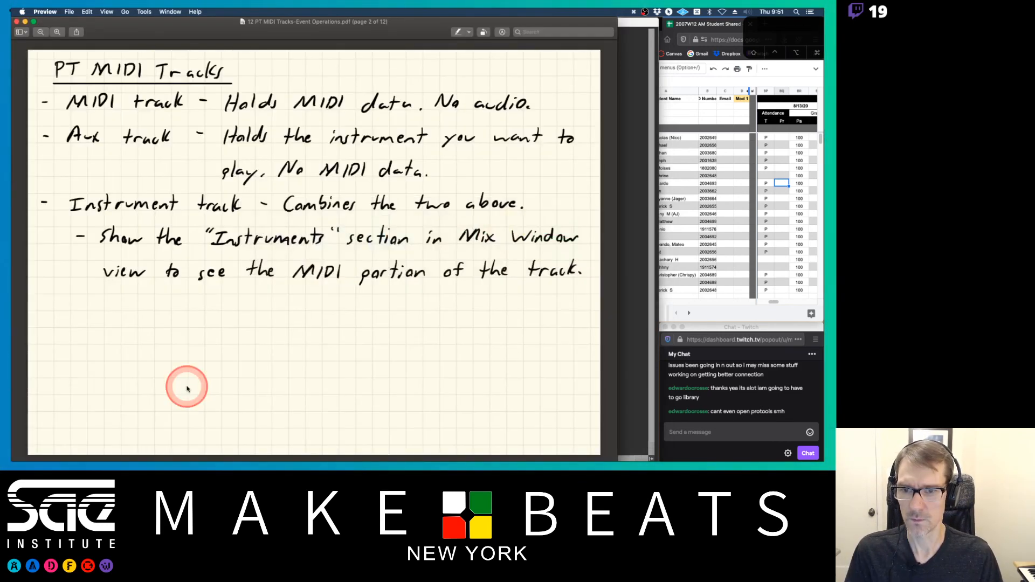
key("Down")
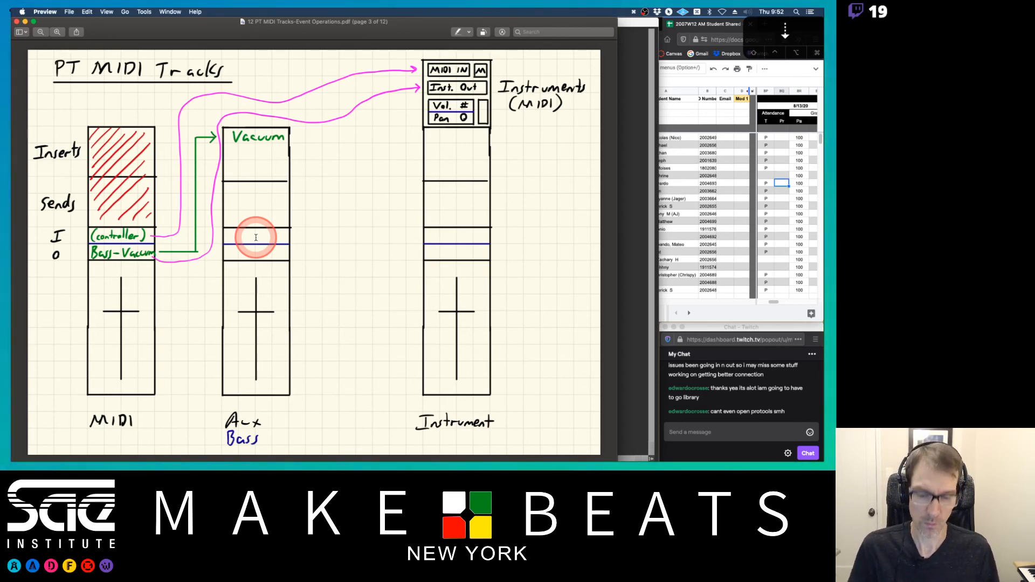
scroll(256, 238, "up", 3)
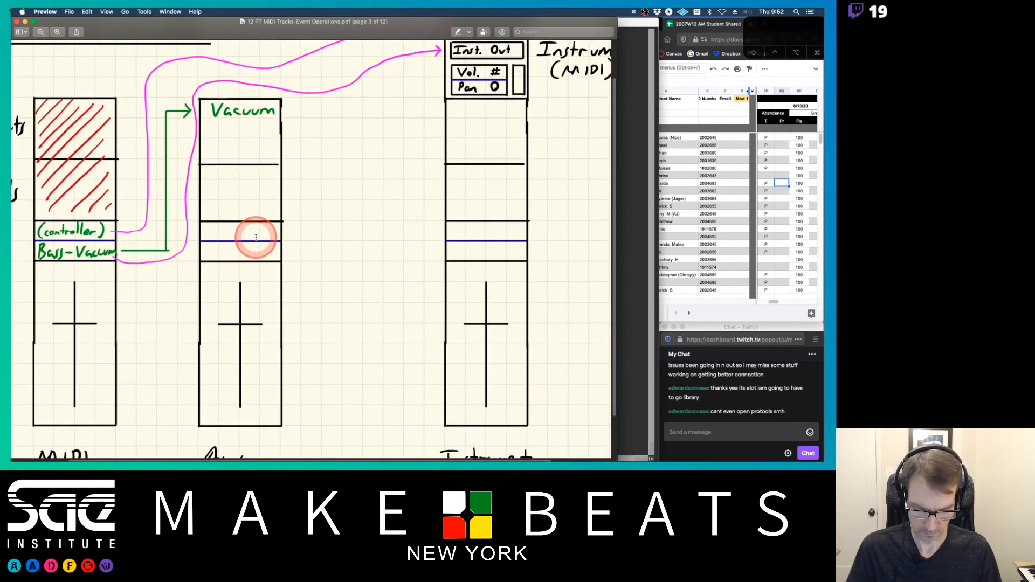
scroll(256, 238, "down", 3)
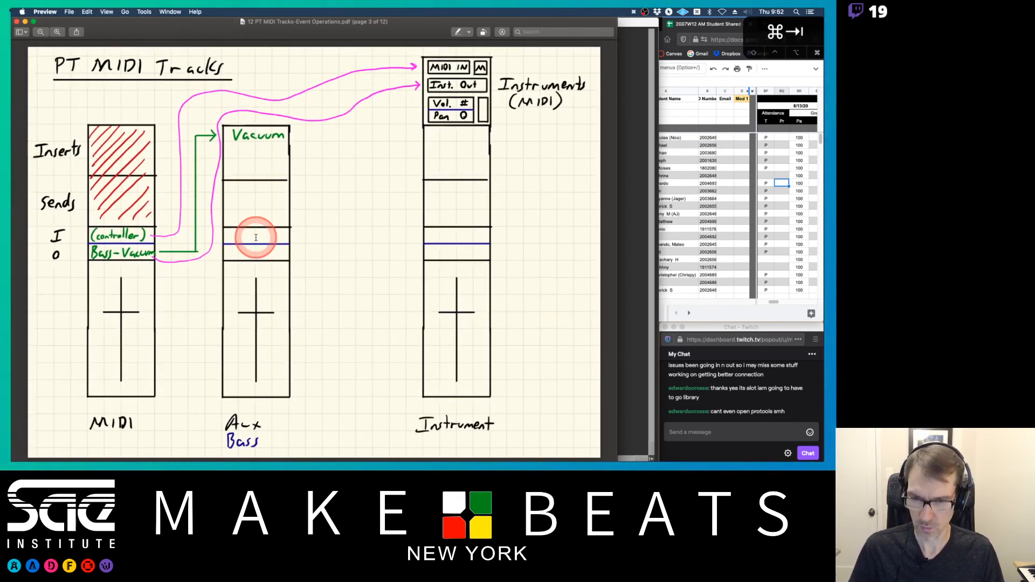
key("super+Tab")
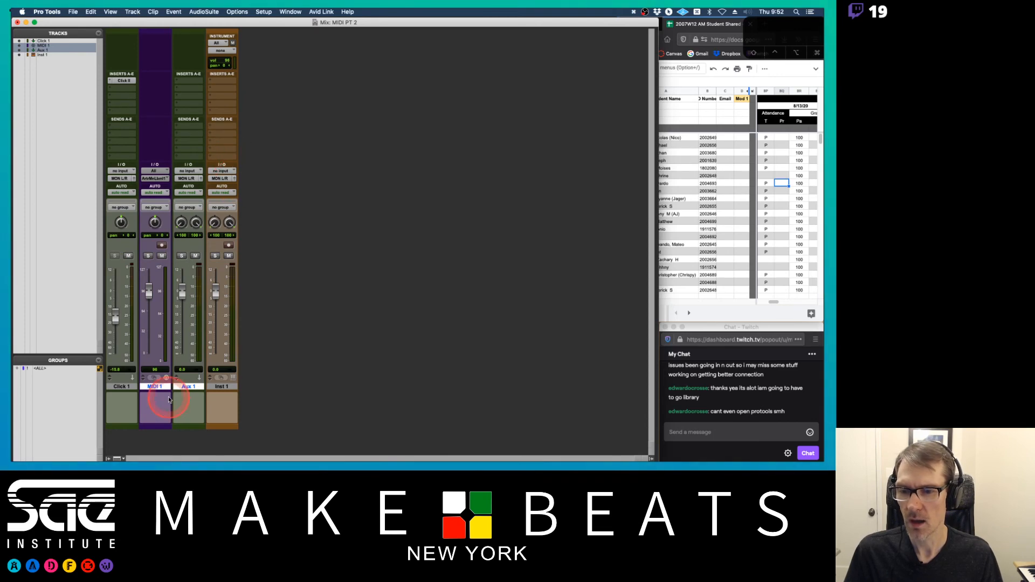
Select only the Aux 1 track and insert the stereo Battery 4-AAX instrument in its first insert slot
left_click(155, 388)
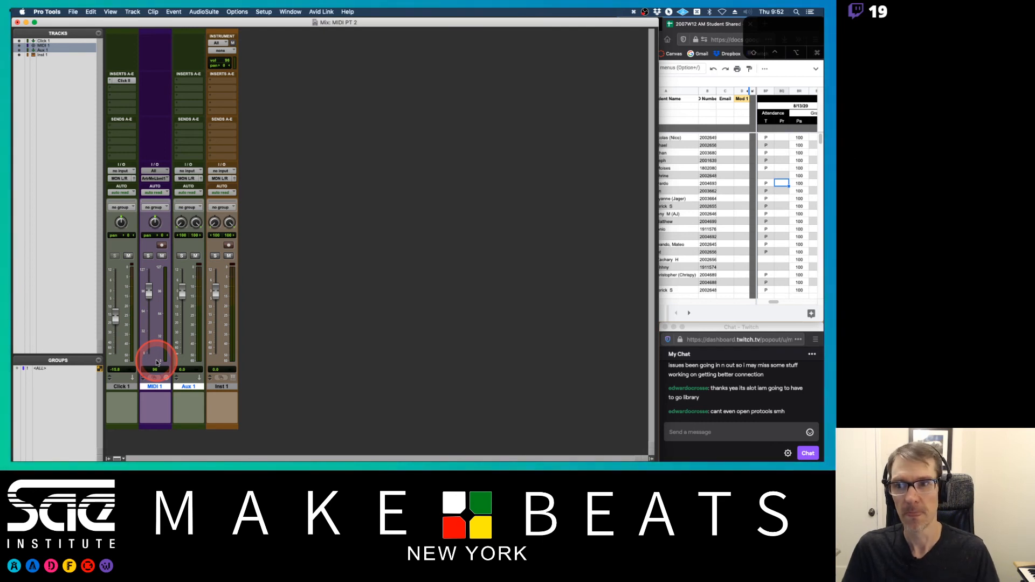
left_click(156, 386)
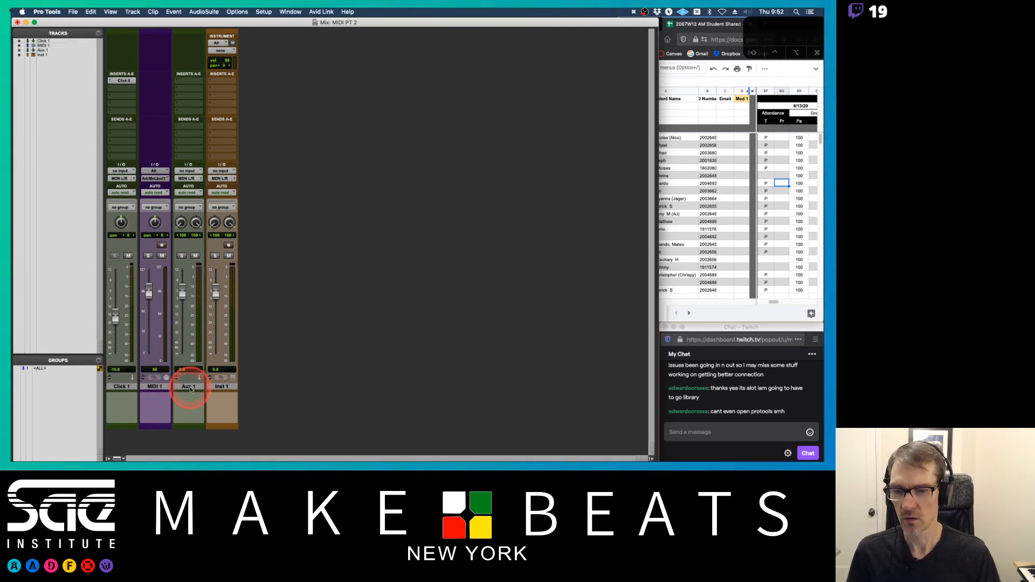
left_click(189, 388)
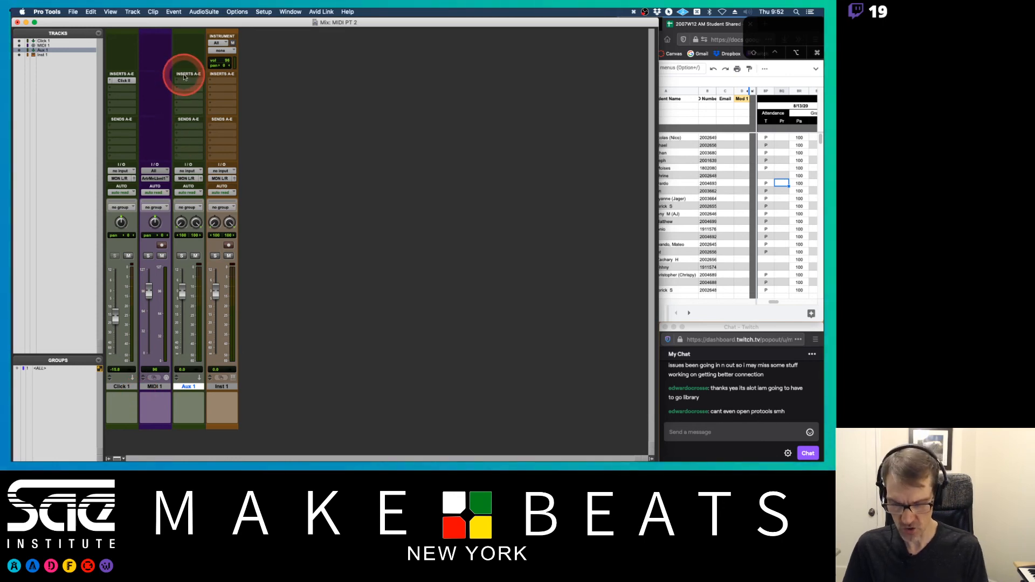
left_click(192, 82)
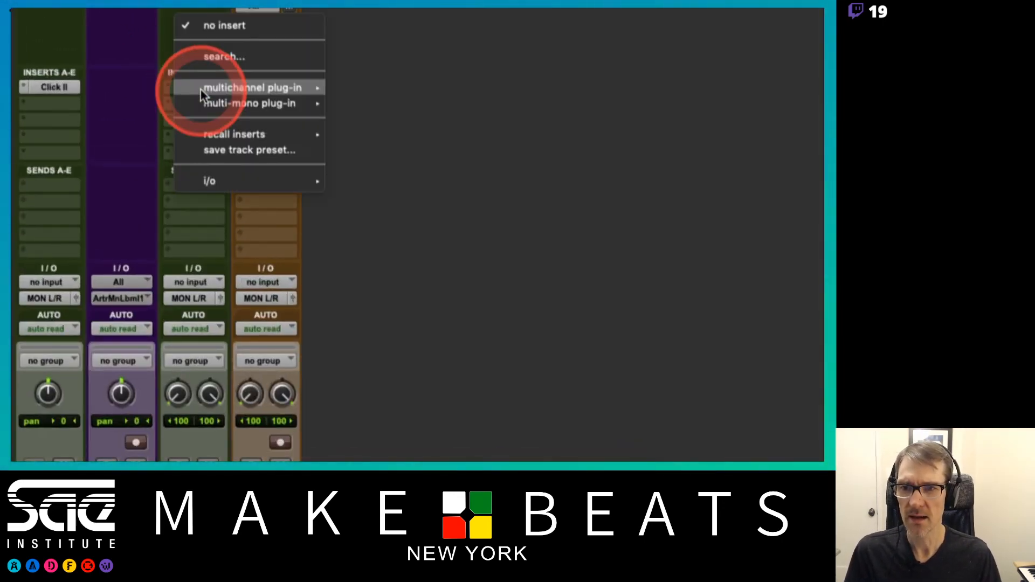
mouse_move(258, 87)
mouse_move(381, 93)
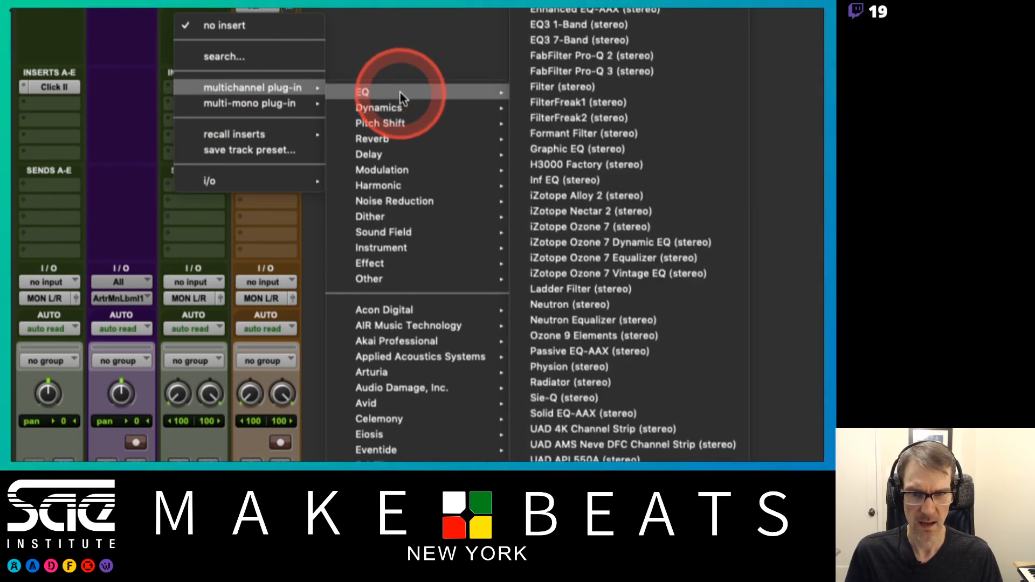
mouse_move(400, 248)
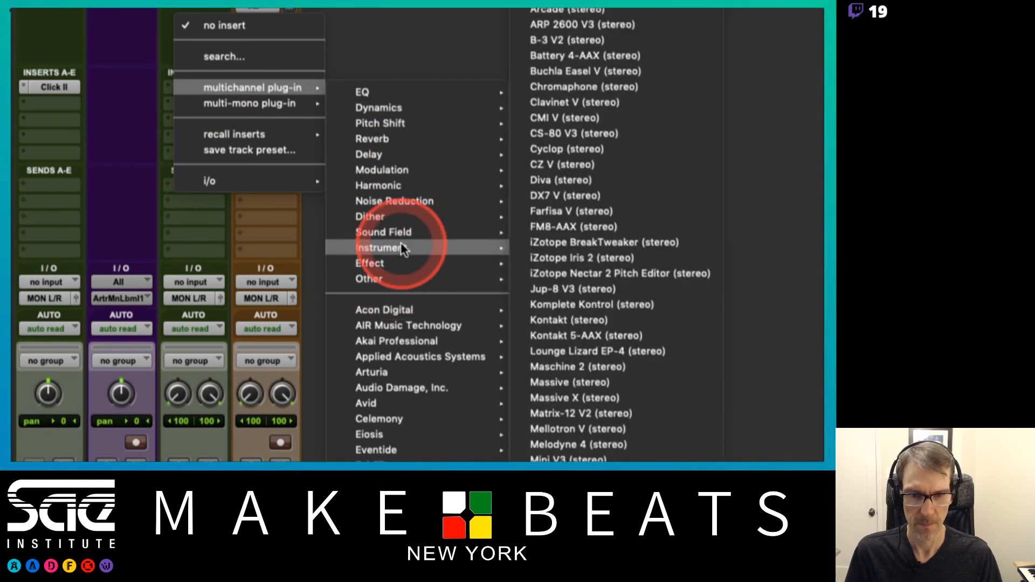
left_click(584, 55)
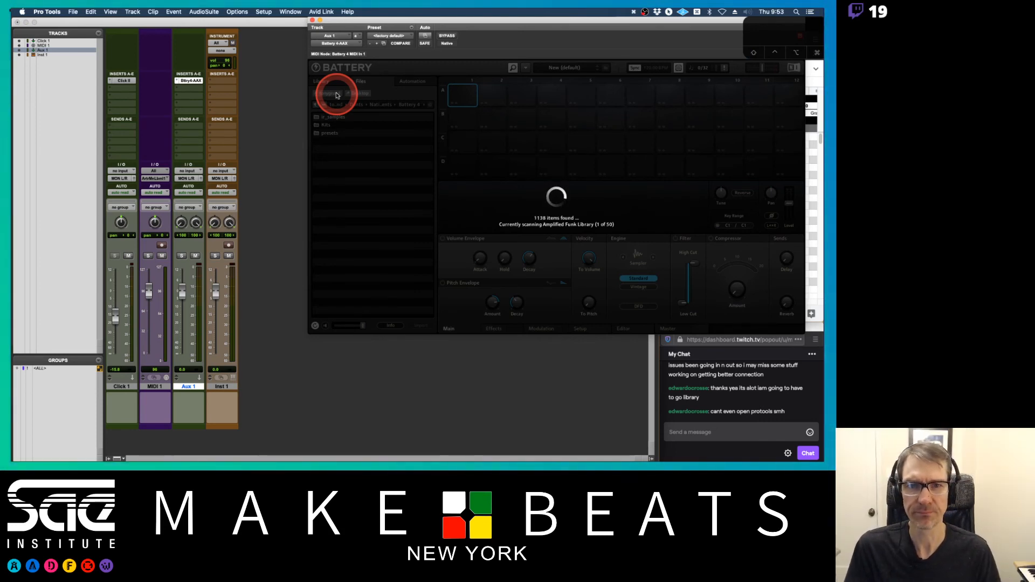
Bring the Edit window forward and close the Battery 4 plug-in window
left_click_drag(515, 26, 497, 54)
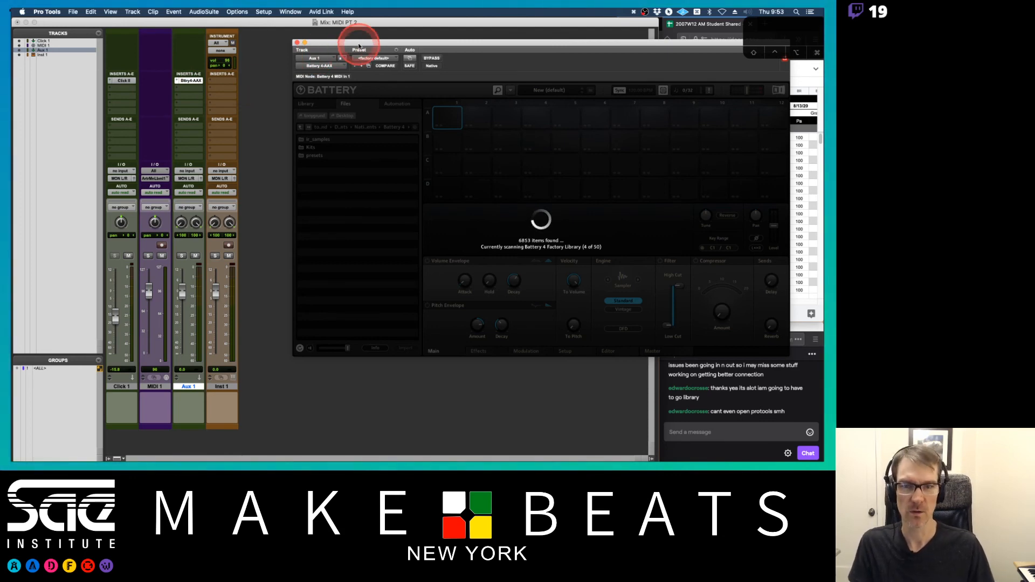
left_click_drag(359, 46, 322, 37)
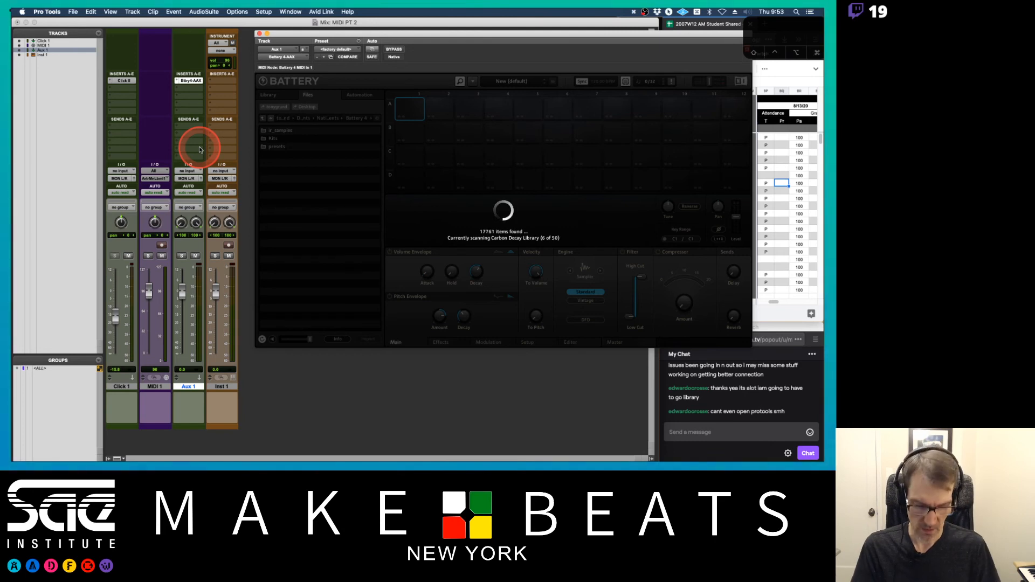
key("super+equal")
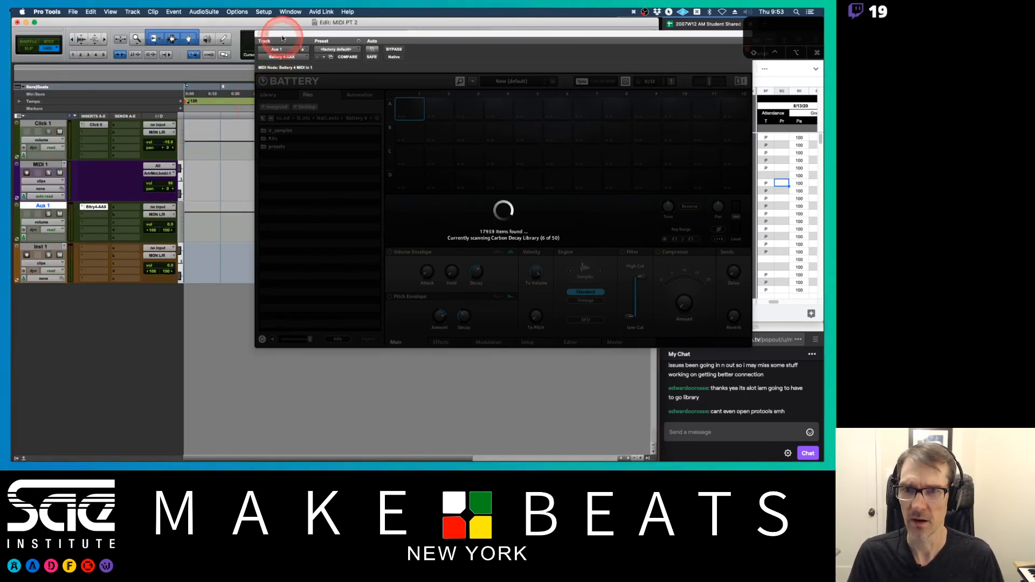
left_click_drag(282, 34, 305, 270)
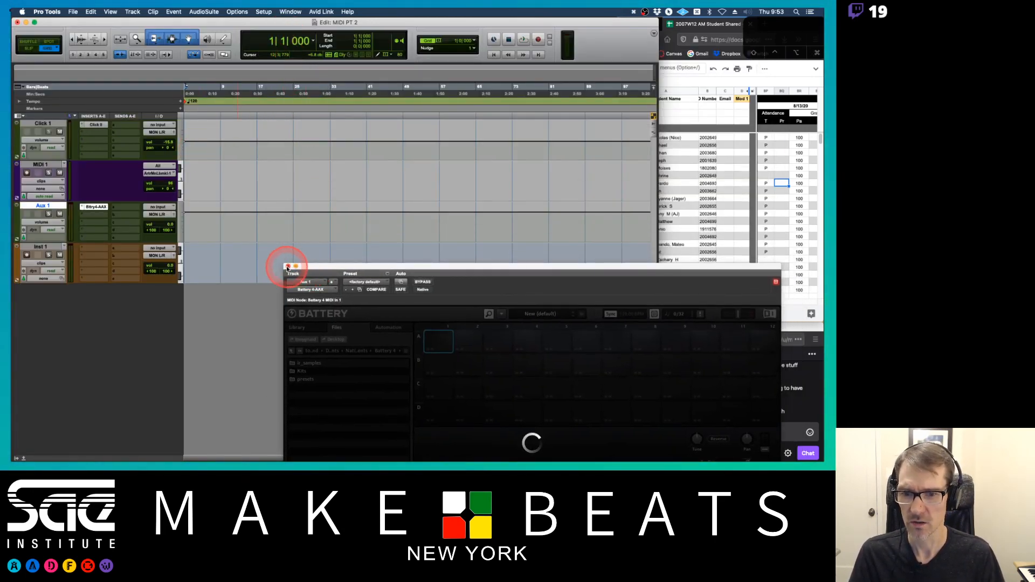
left_click(287, 268)
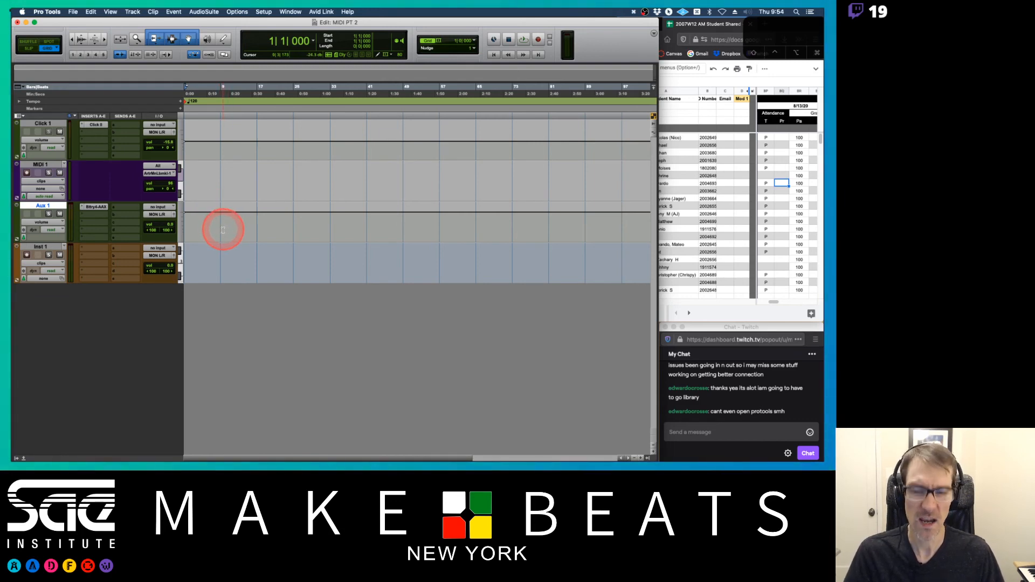
Rename the Aux 1 track as m Drums
key("super+bracketright")
key("super+bracketright")
key("super+bracketright")
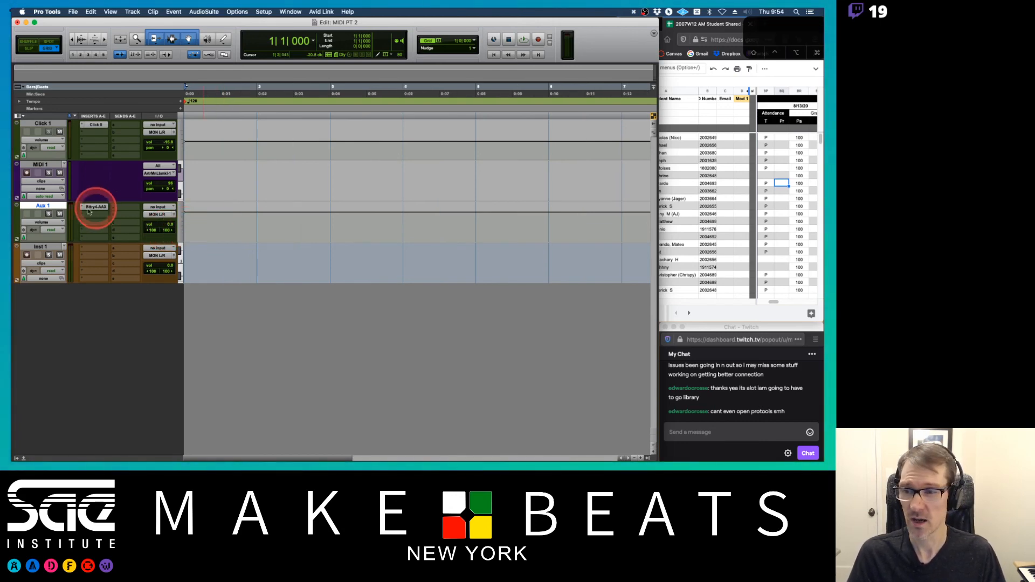
double_click(45, 207)
type("m Drums")
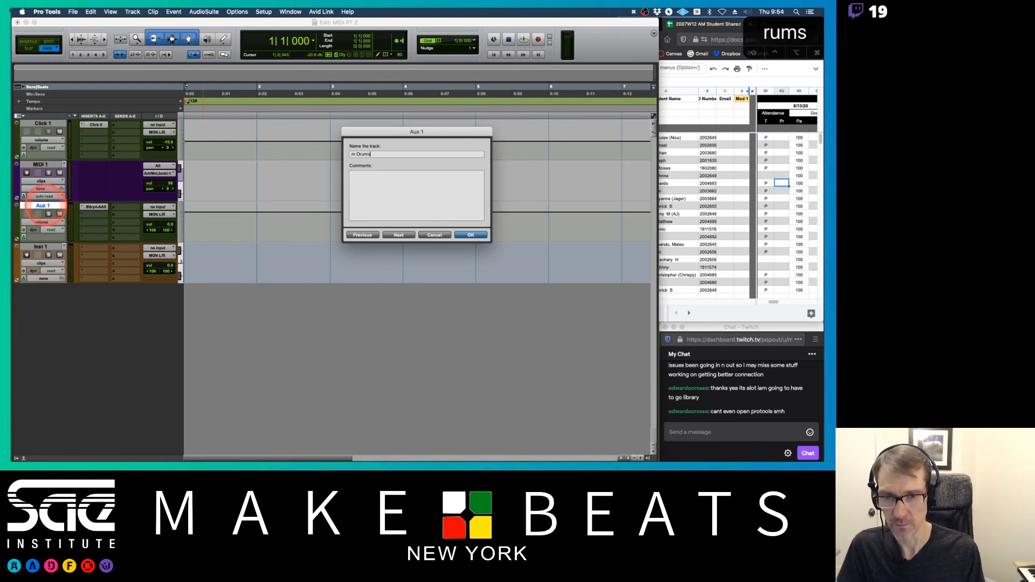
key("Return")
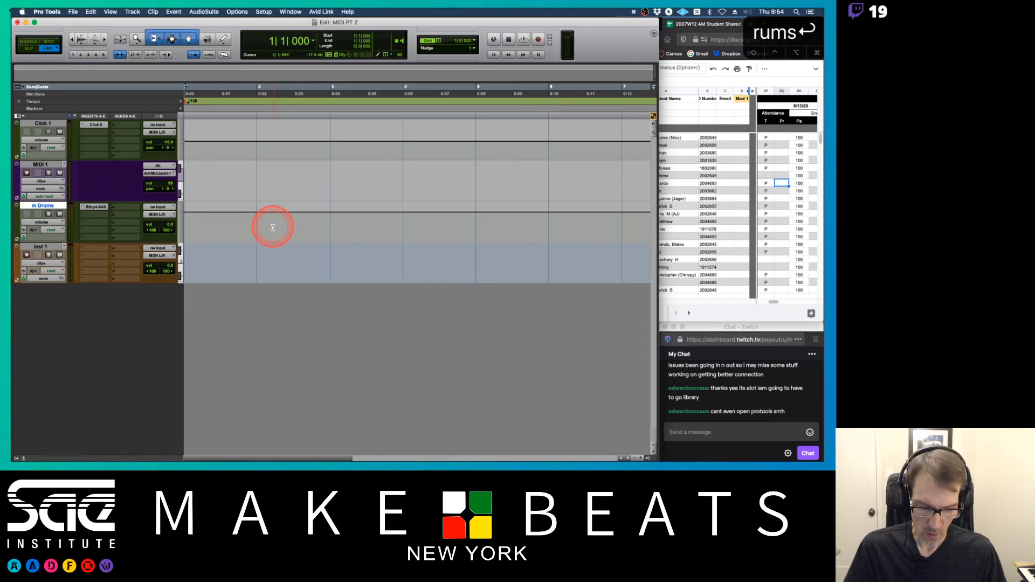
Select the MIDI 1 track in the Mix window and return to the Edit window
key("super+equal")
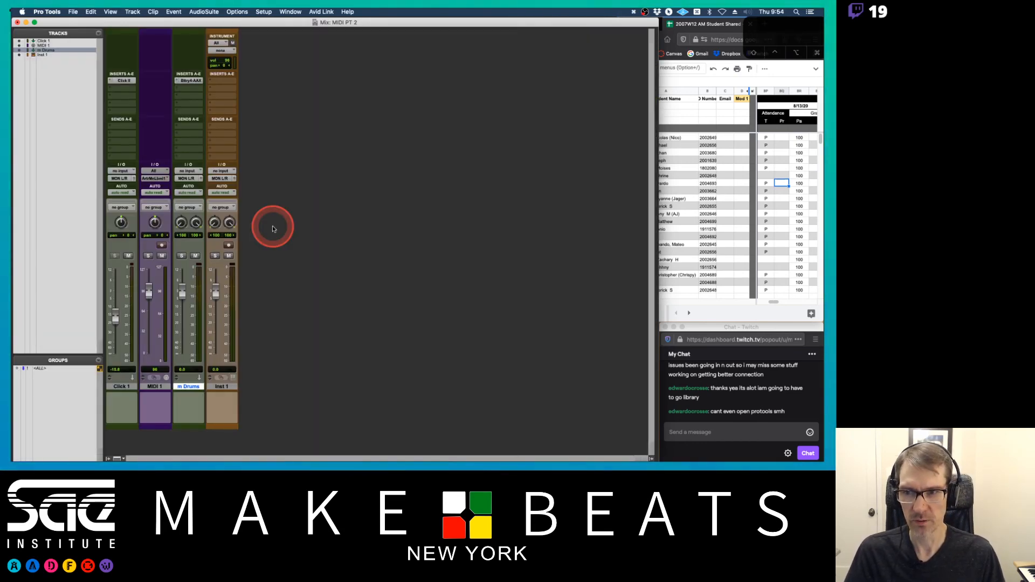
left_click(161, 387)
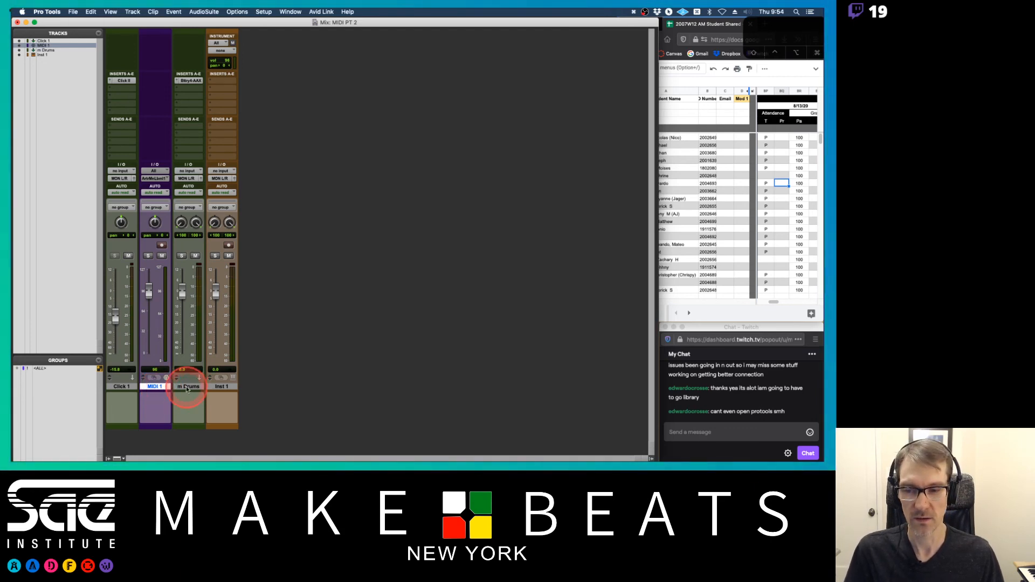
key("super+equal")
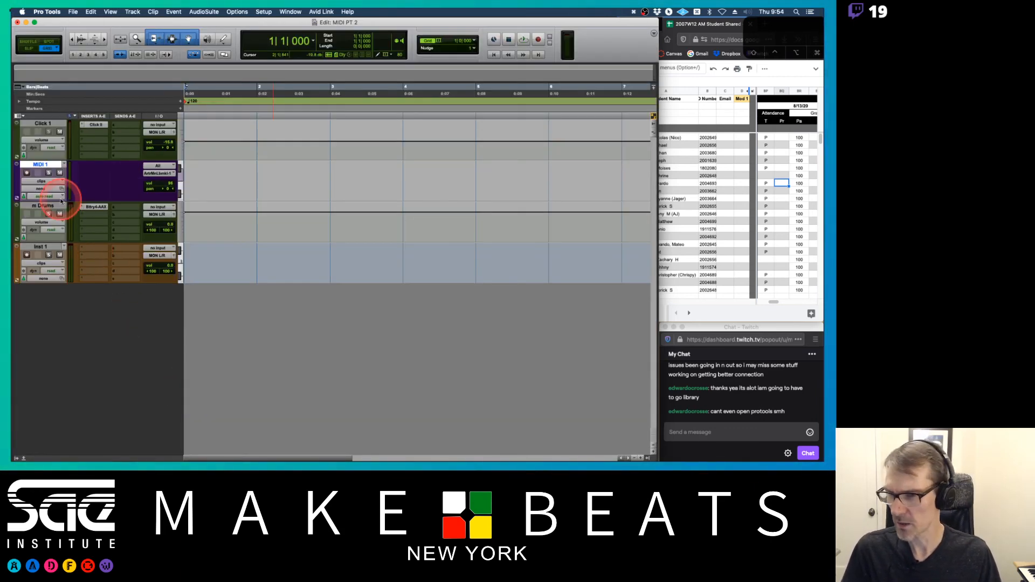
Rename the aux track holding the Battery 4 instrument as Drums In
double_click(43, 206)
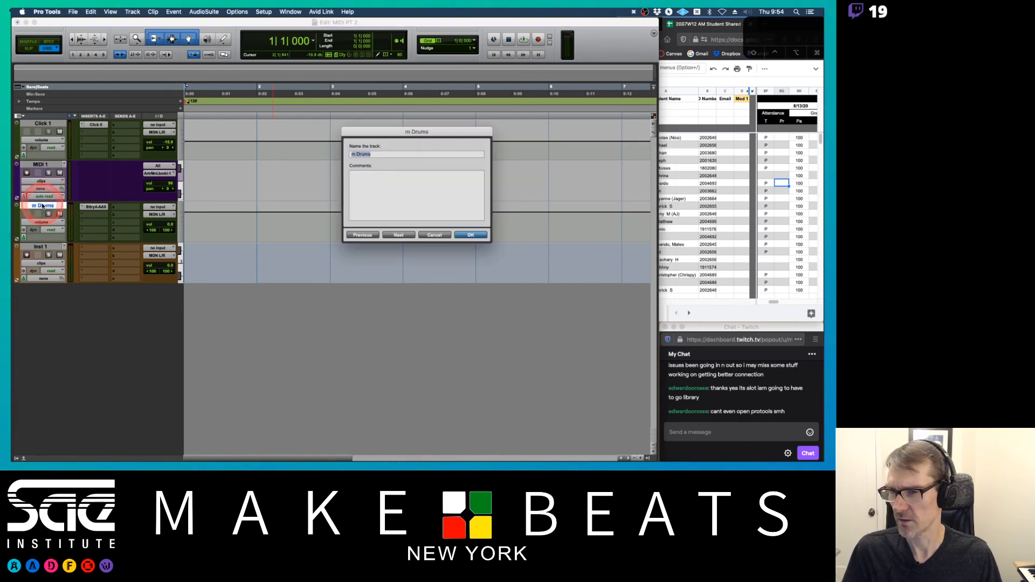
left_click(357, 154)
key("BackSpace")
key("BackSpace")
key("BackSpace")
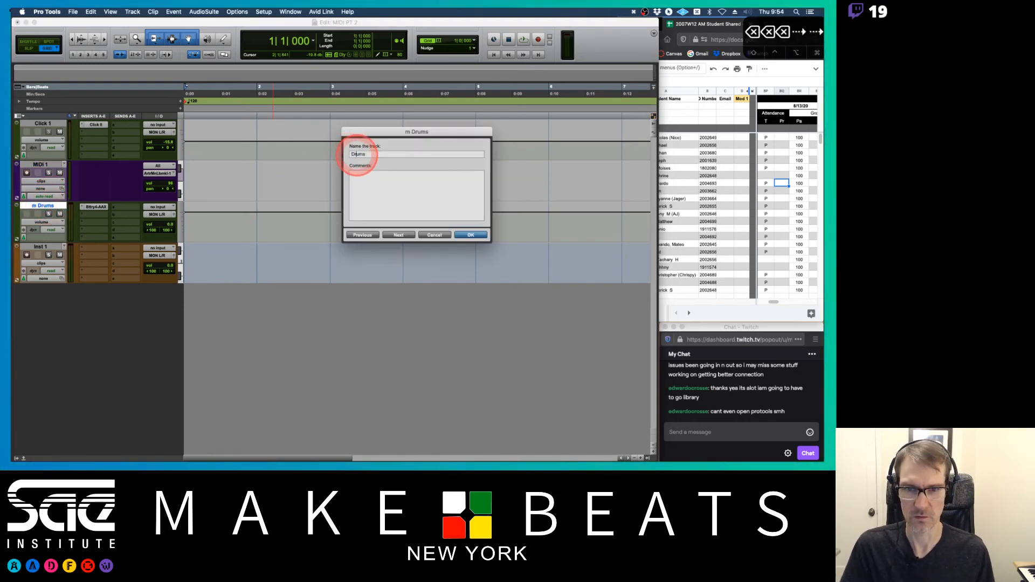
type("In")
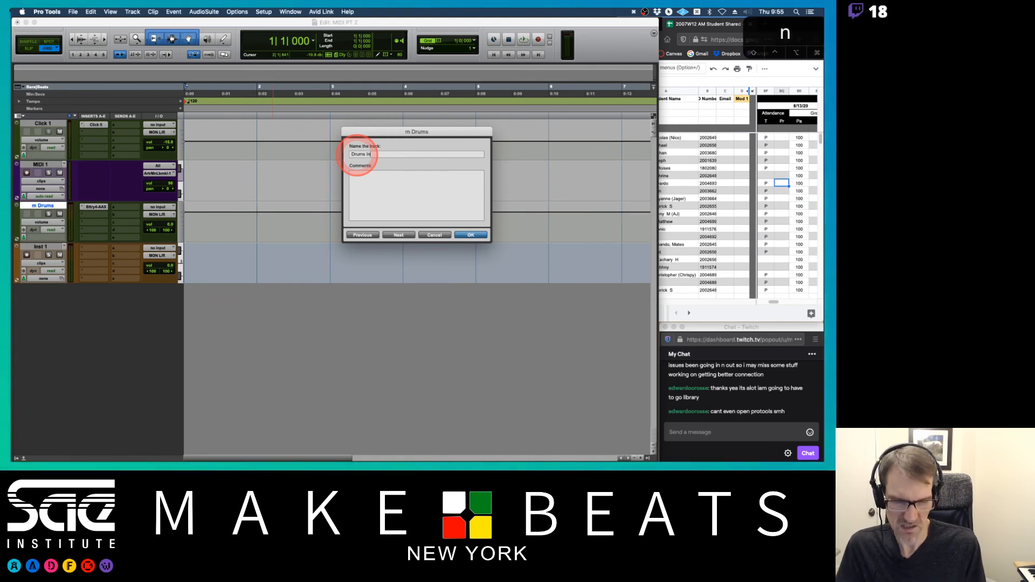
key("Return")
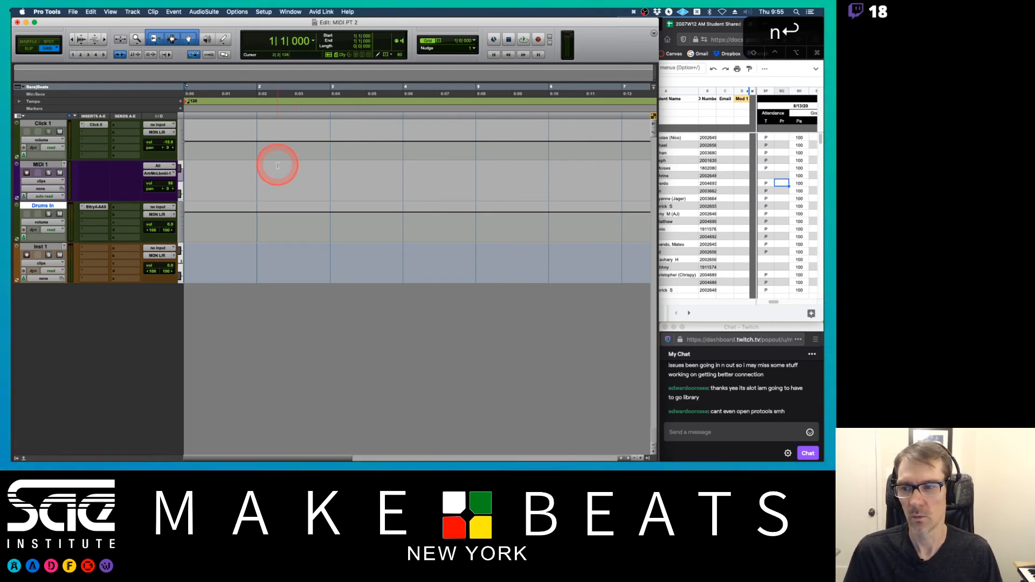
Rename the MIDI 1 track as m Drums
double_click(46, 165)
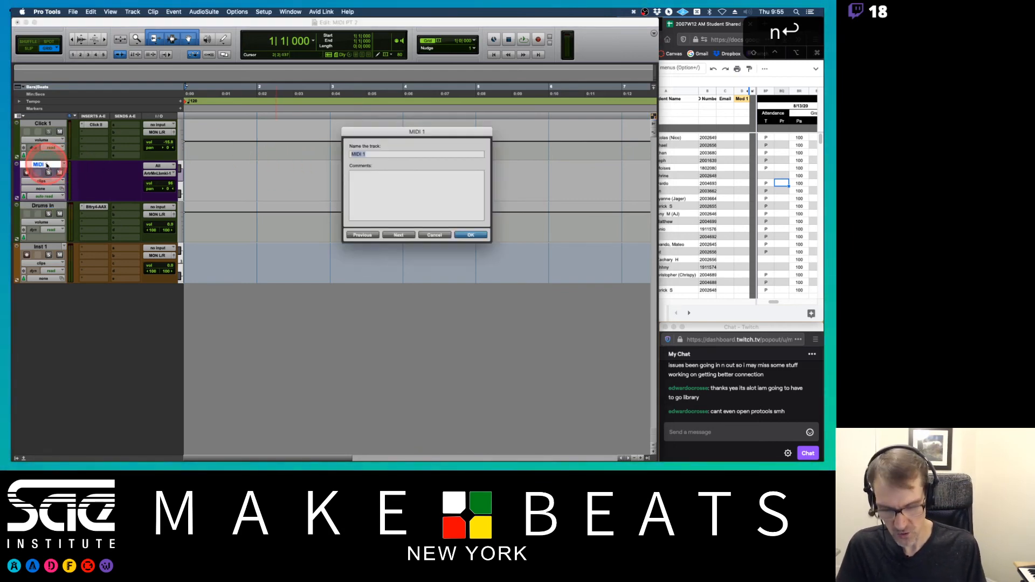
type("m Dru")
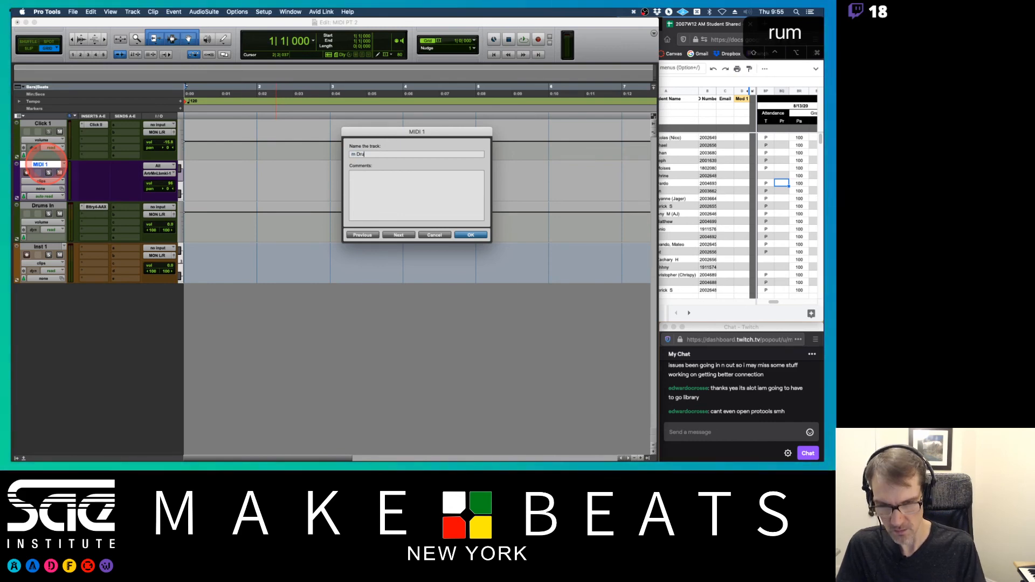
type("ms")
key("Return")
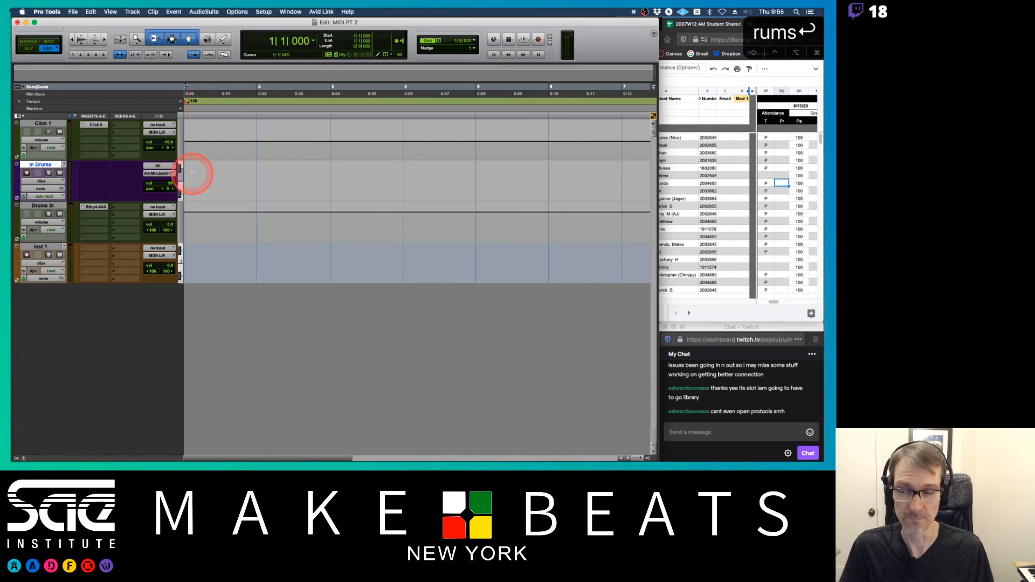
Select the Drums In track and insert the stereo EQ3 7-Band plug-in in its second slot in the Mix window
left_click(45, 206)
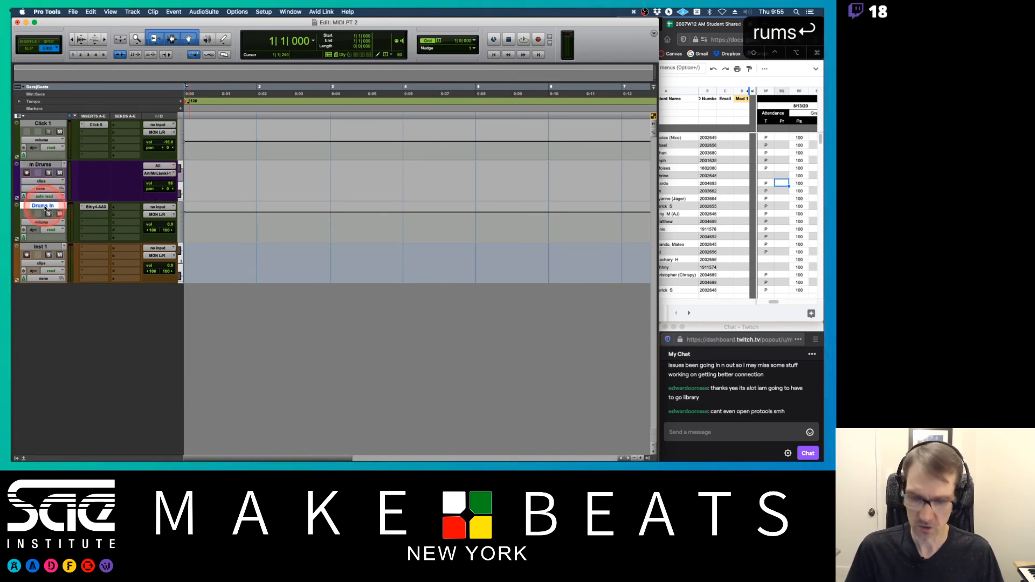
key("super+equal")
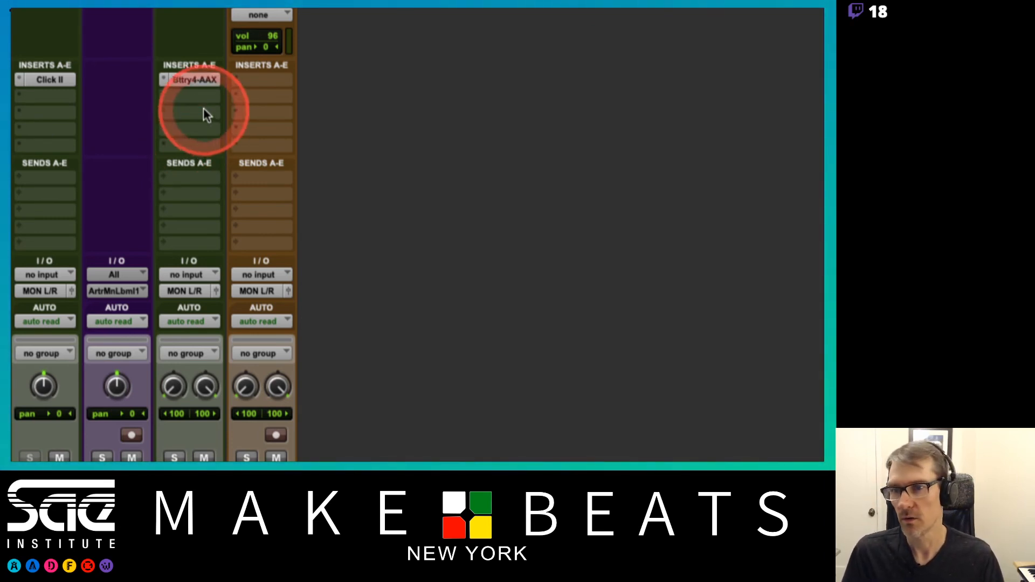
left_click(188, 96)
mouse_move(189, 99)
mouse_move(377, 101)
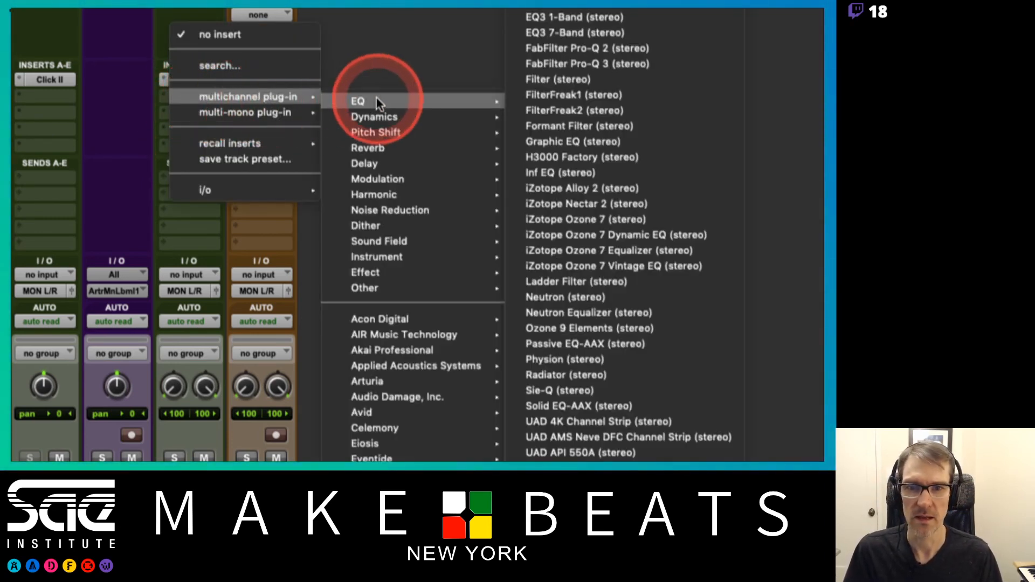
left_click(572, 32)
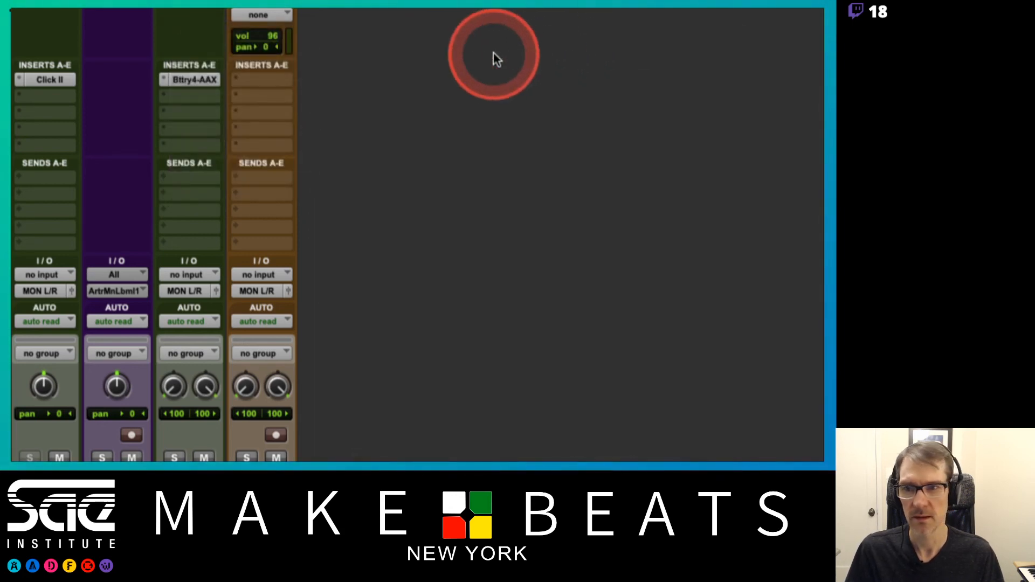
Insert the stereo BF-76 dynamics plug-in in the third slot of Drums In and move its window beside the channel strips
left_click(192, 113)
mouse_move(268, 118)
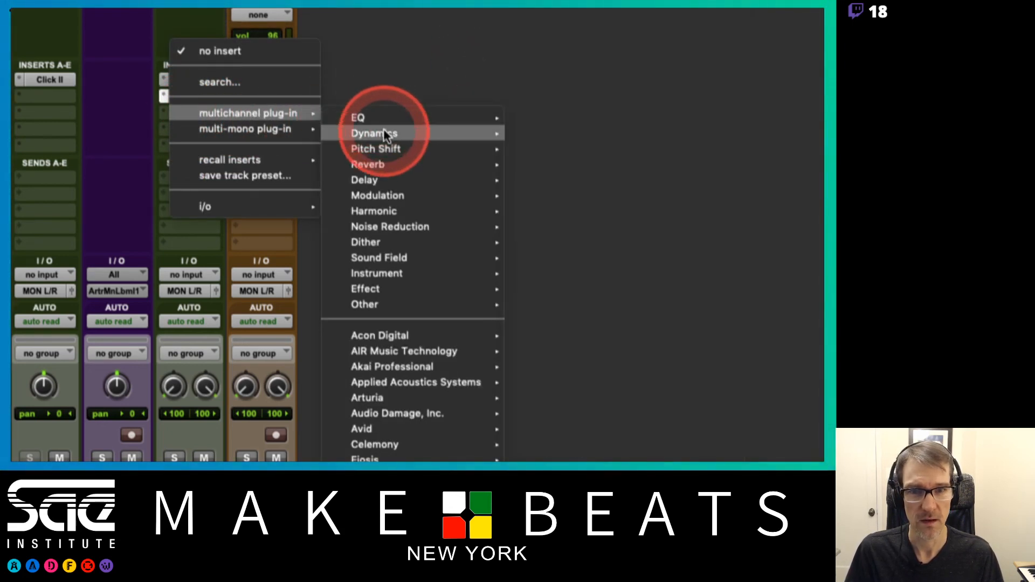
mouse_move(377, 134)
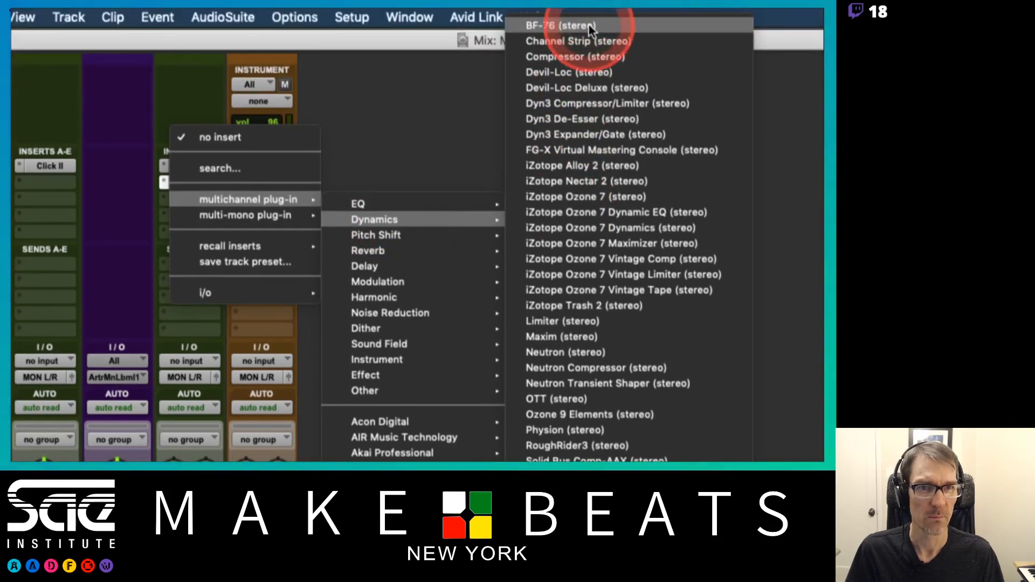
left_click(588, 26)
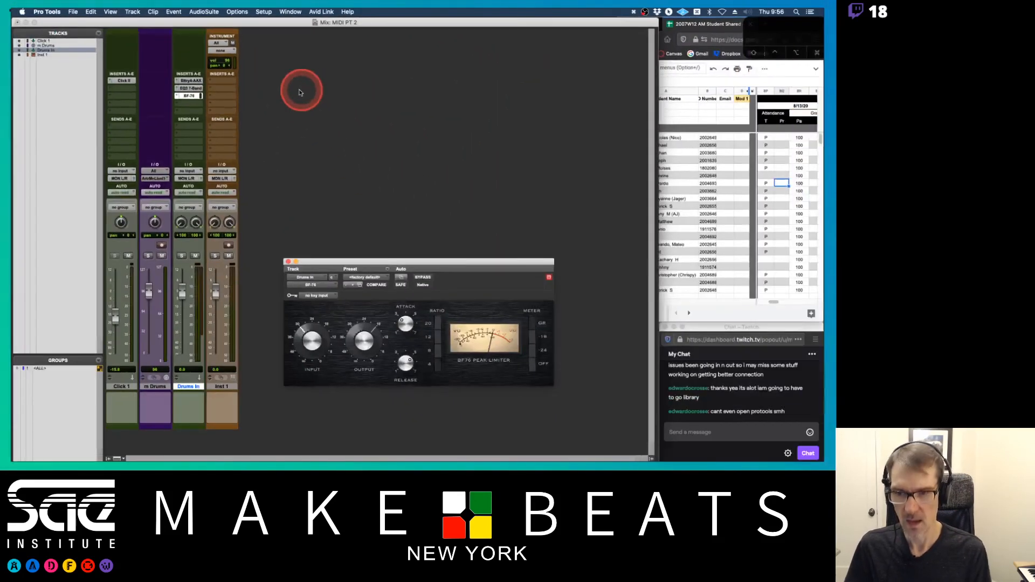
left_click_drag(331, 258, 309, 90)
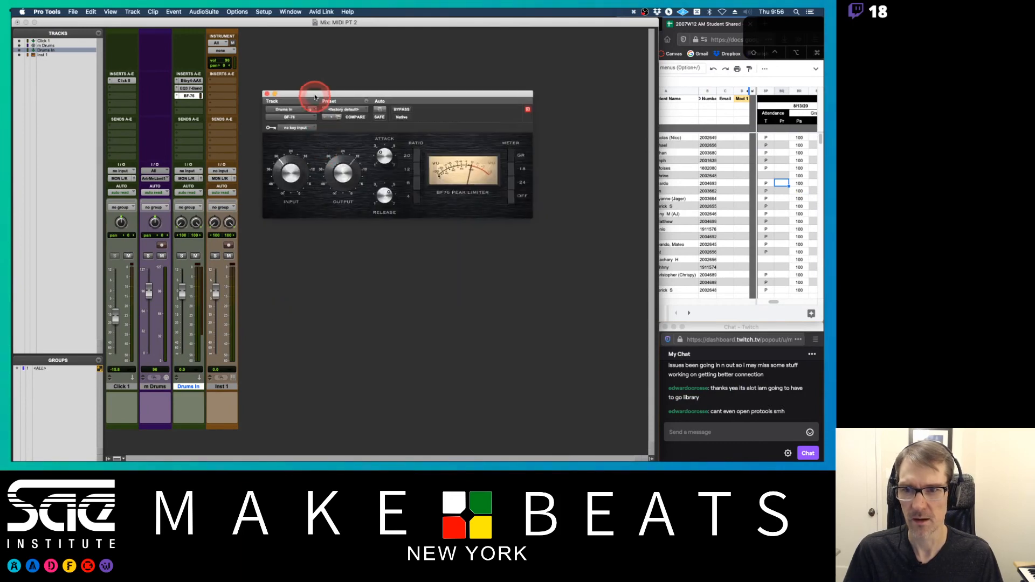
Check the Battery 4 plug-in window, close it, and remove Battery 4 from the first insert slot of Drums In
left_click(190, 80)
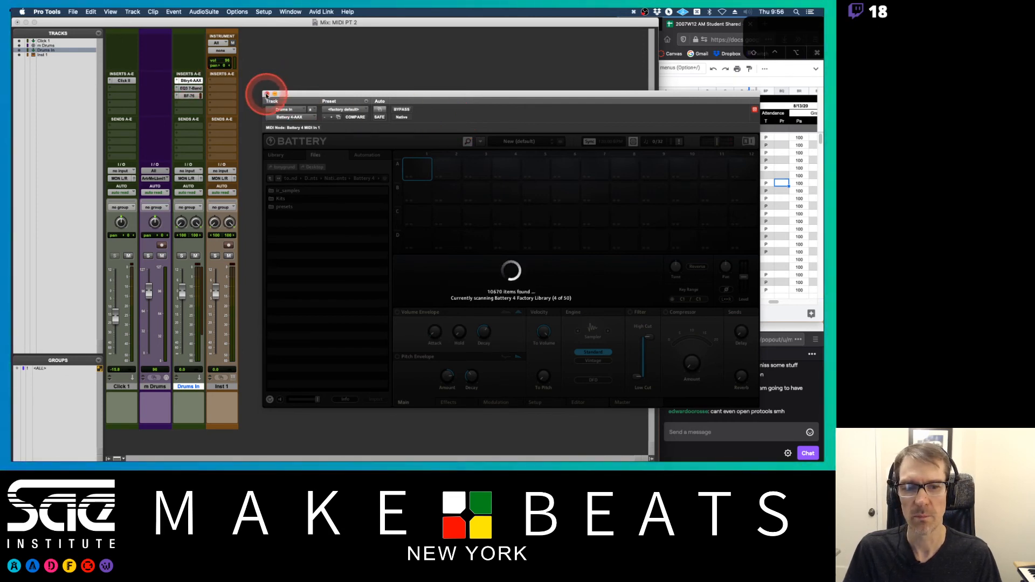
left_click(267, 93)
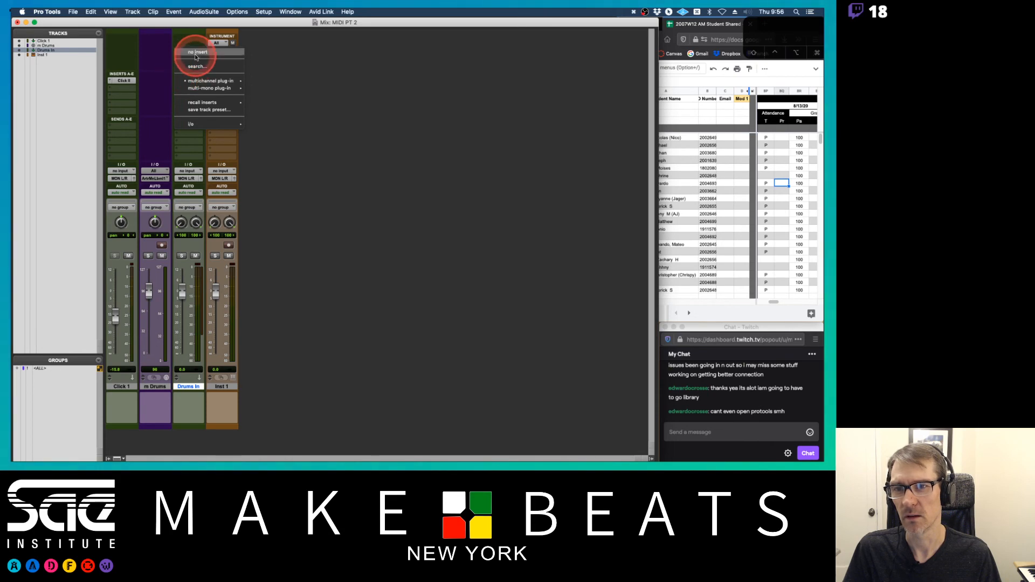
left_click(196, 52)
Insert the stereo Kontakt instrument in the first insert slot of the Drums In track
left_click(186, 81)
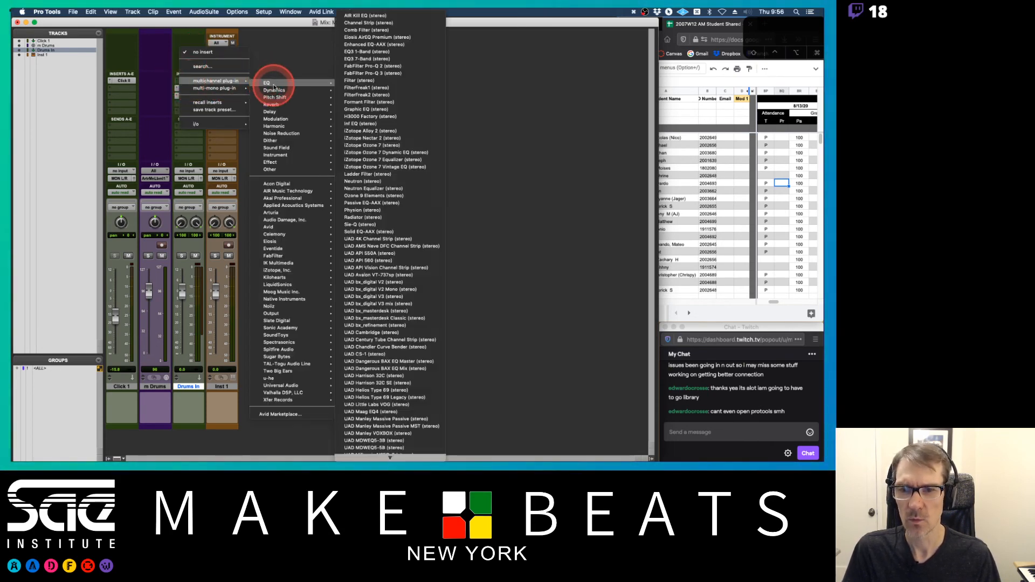
mouse_move(242, 86)
mouse_move(286, 102)
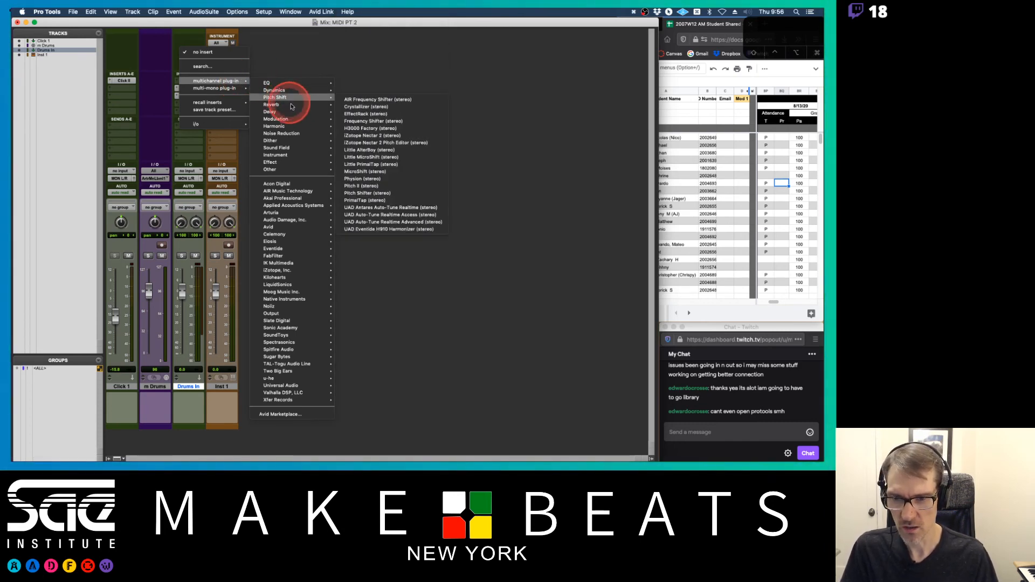
mouse_move(294, 156)
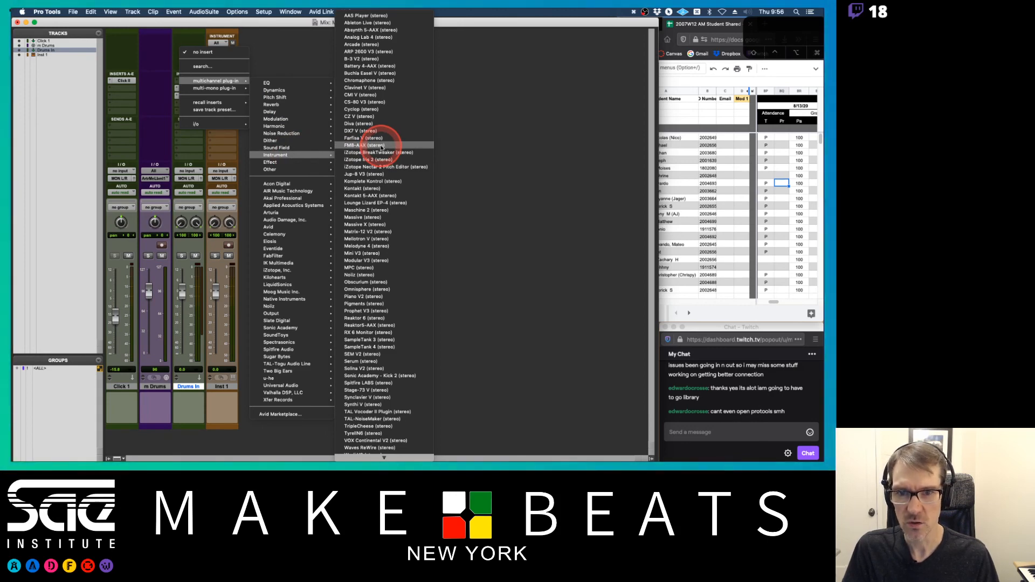
left_click(370, 188)
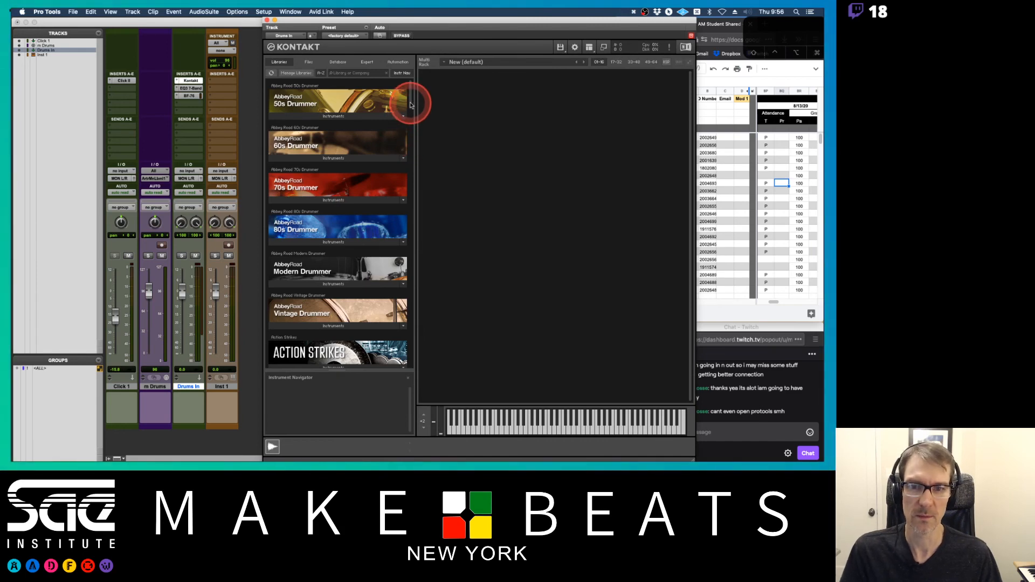
Browse the Synth, Urban Beats and Vintage folders of the Kontakt Factory Selection library for drum sounds
left_click_drag(411, 105, 421, 218)
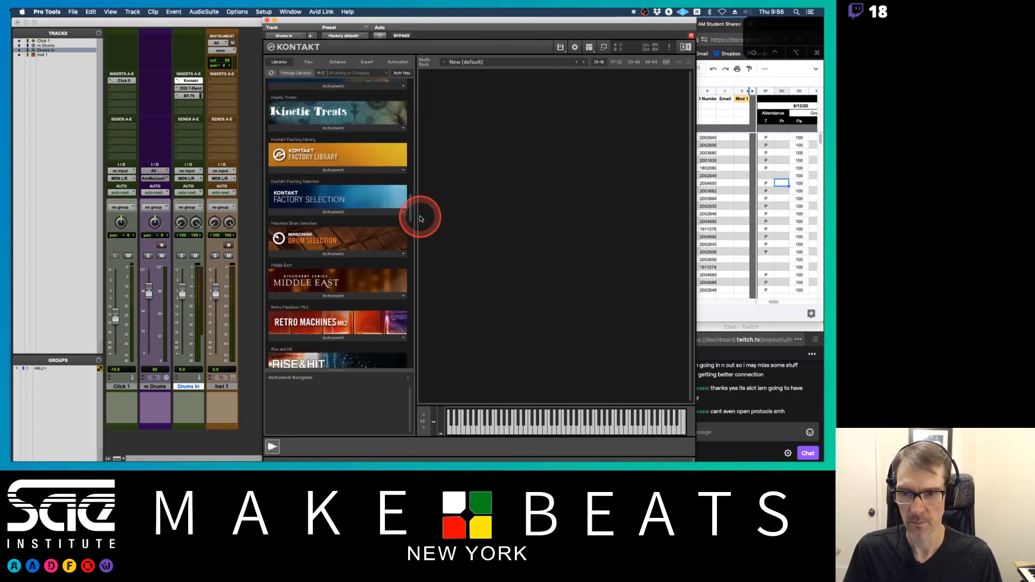
left_click(339, 213)
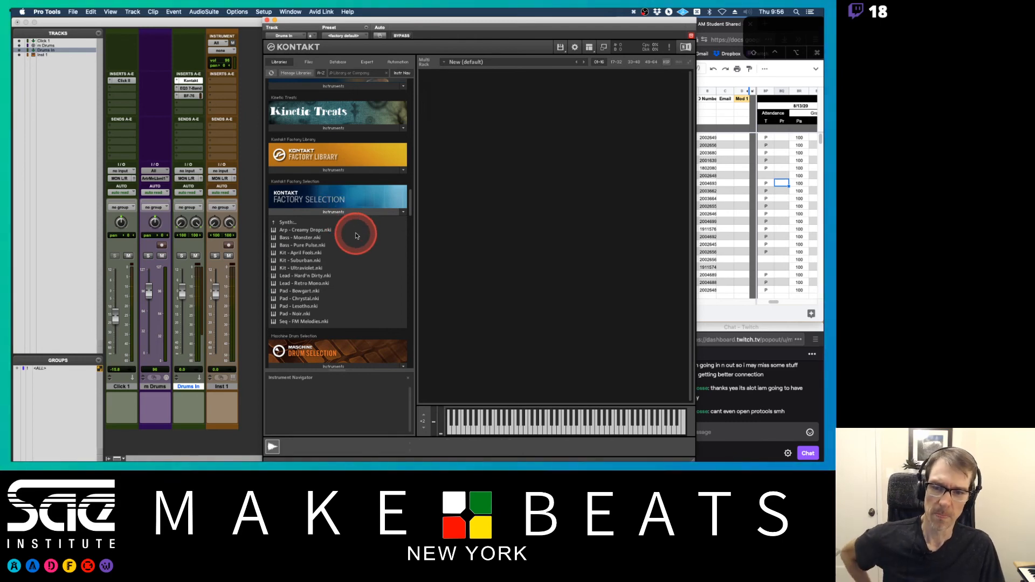
scroll(356, 236, "up", 5)
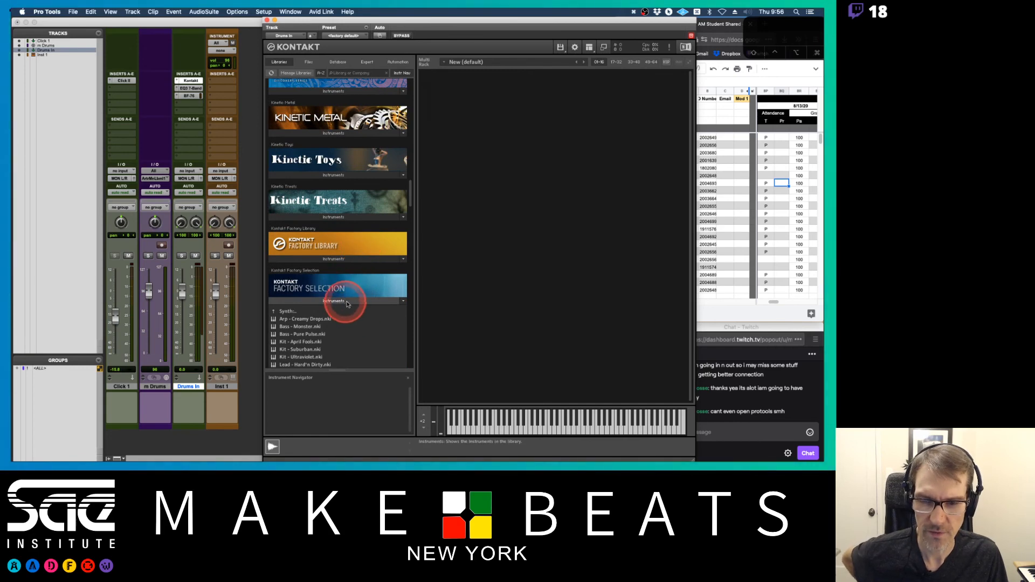
scroll(364, 316, "down", 2)
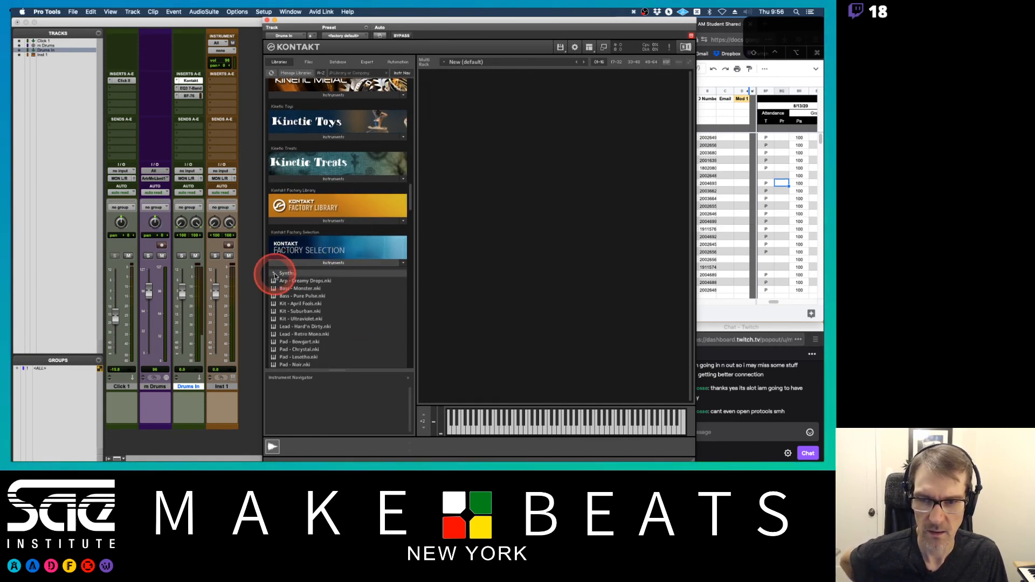
left_click(274, 274)
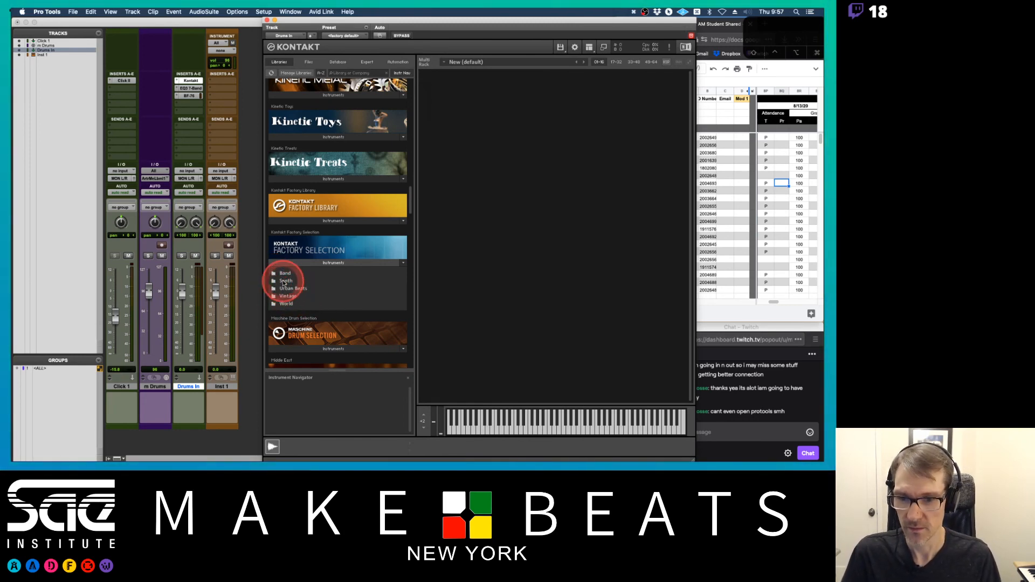
left_click(285, 288)
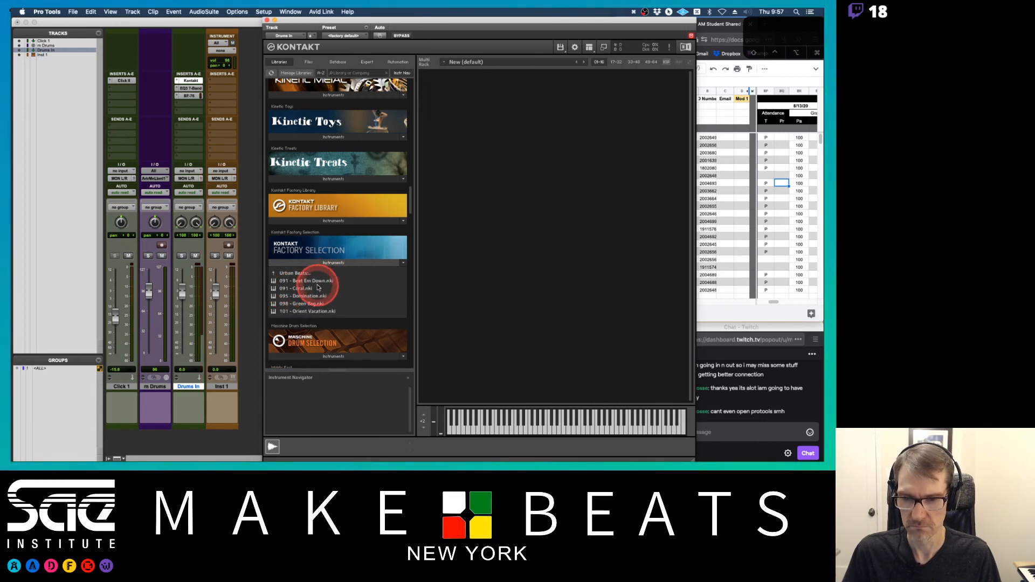
left_click(286, 274)
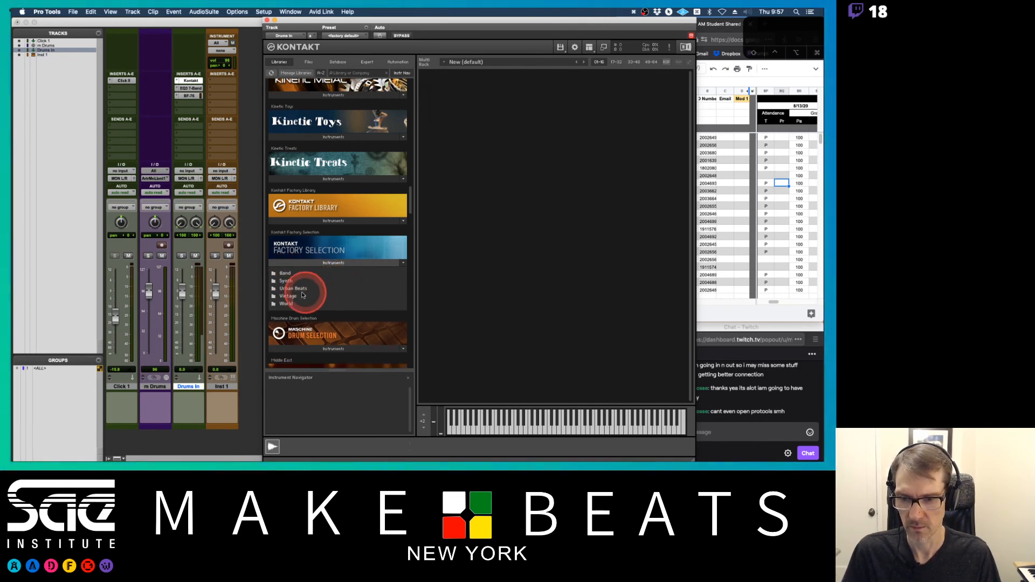
left_click(286, 296)
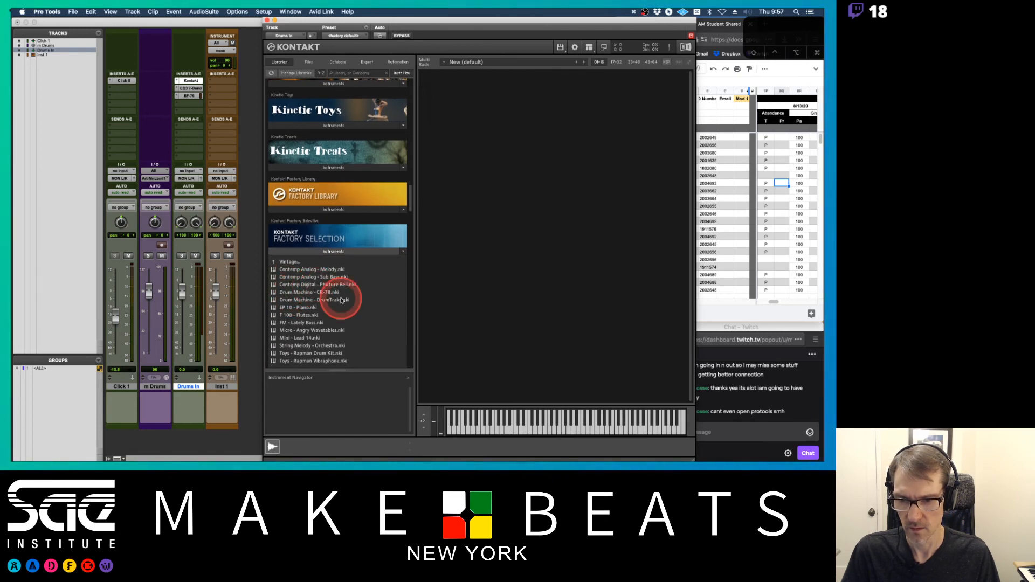
scroll(334, 296, "down", 1)
left_click(287, 250)
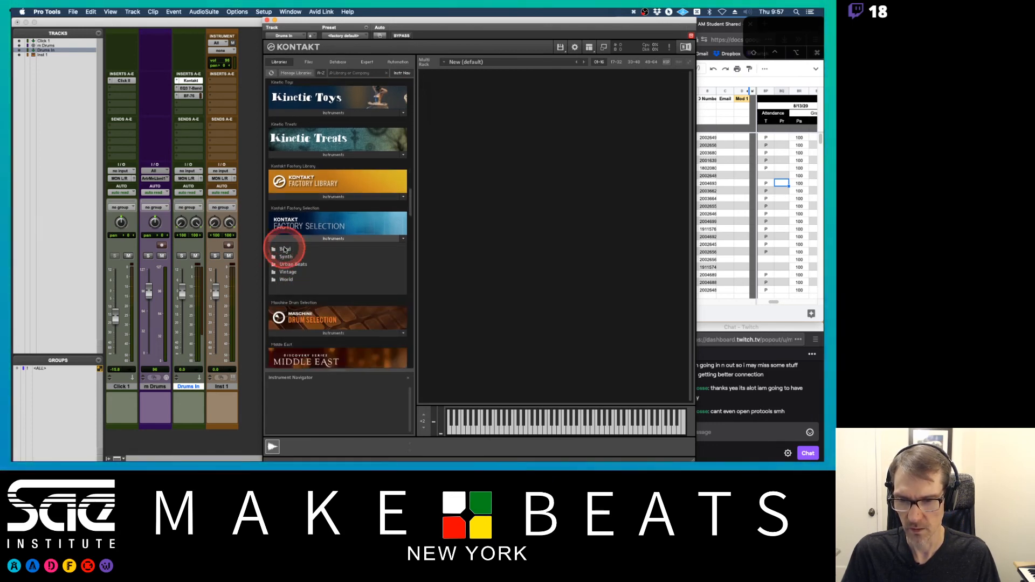
left_click(337, 234)
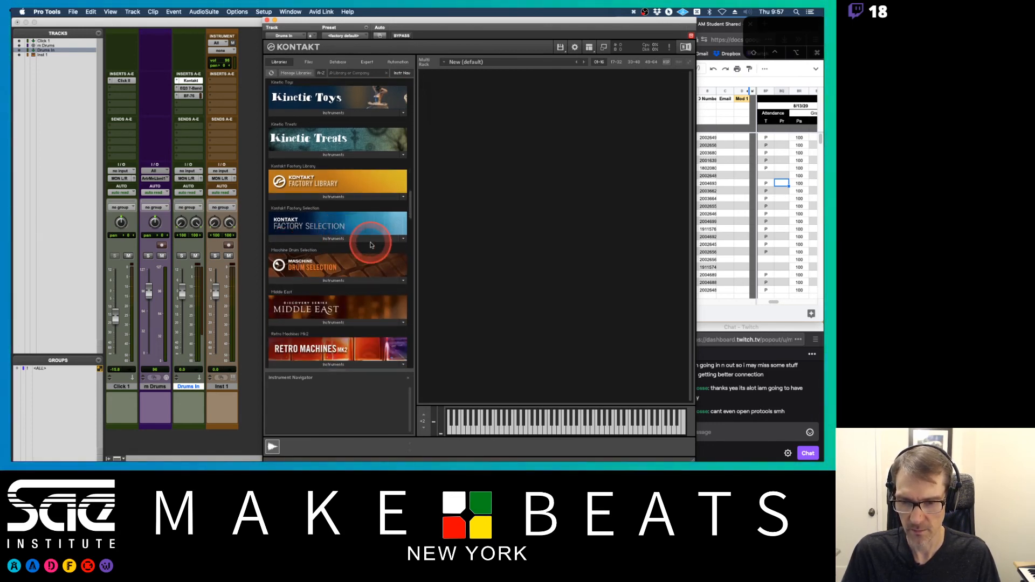
Examine the kits in the Analog, Production and Vinyl Kits folders of the Maschine Drum Selection library
left_click(345, 279)
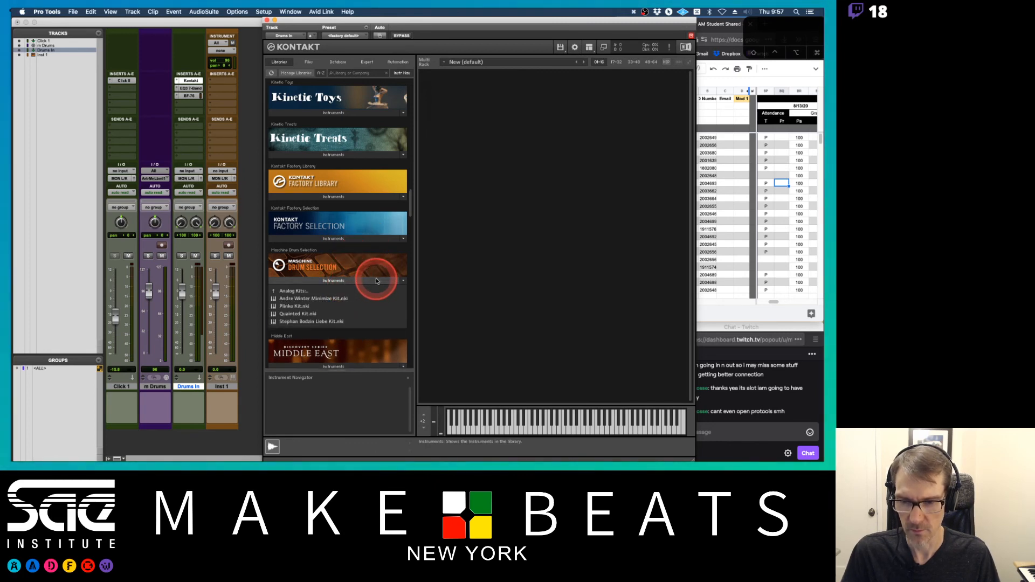
left_click(322, 312)
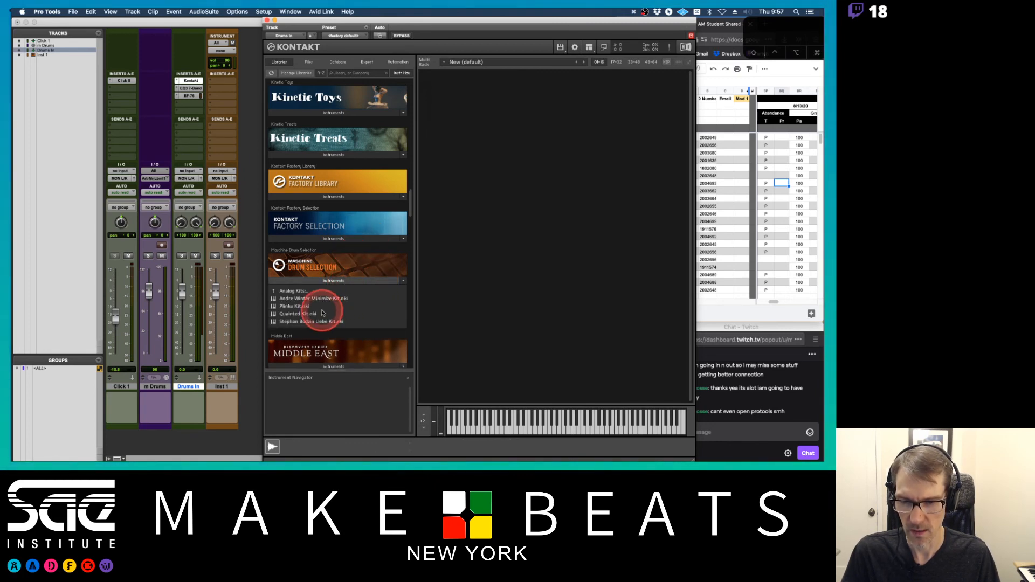
left_click(293, 291)
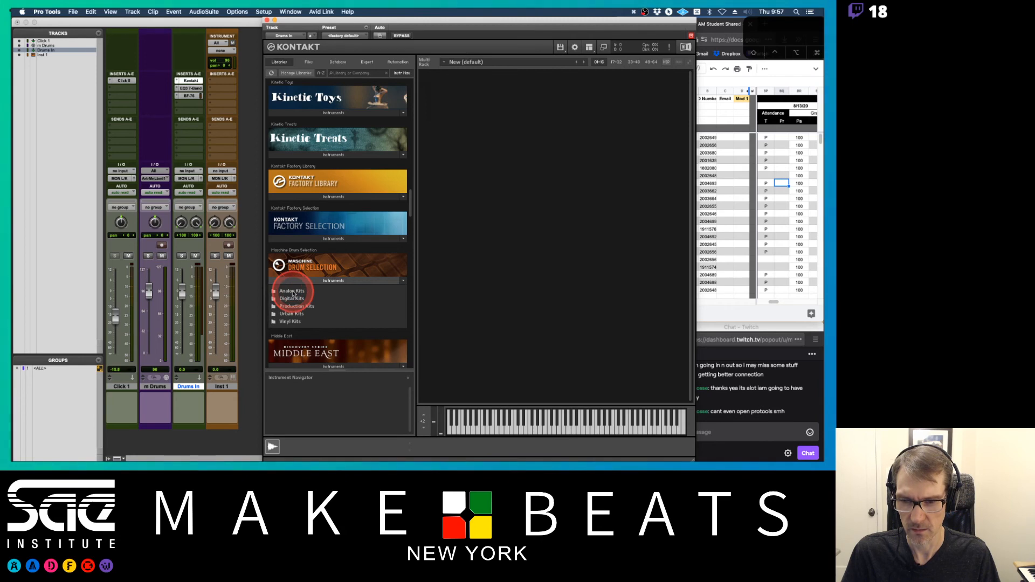
left_click(302, 308)
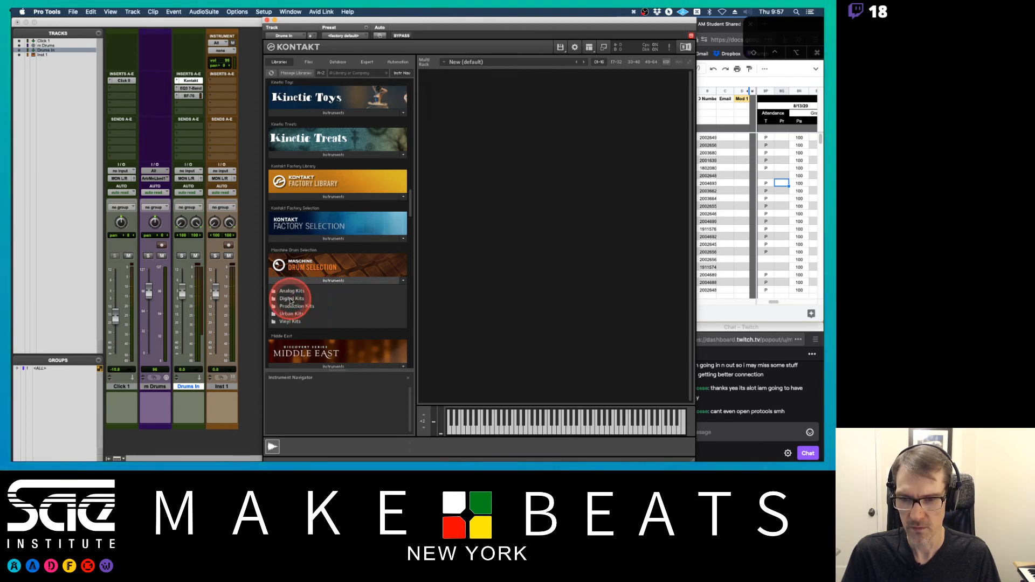
left_click(290, 299)
left_click(297, 291)
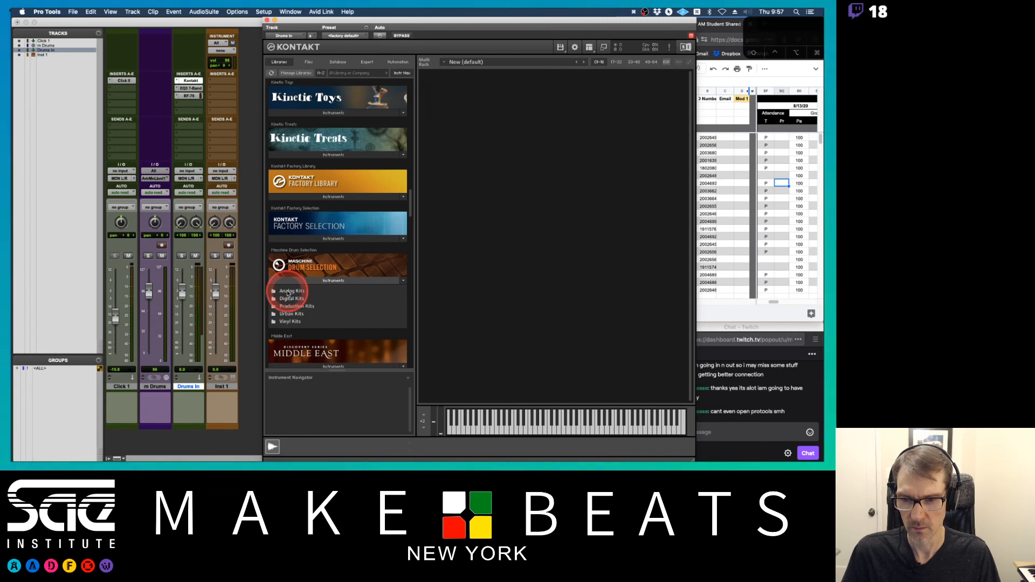
left_click(308, 305)
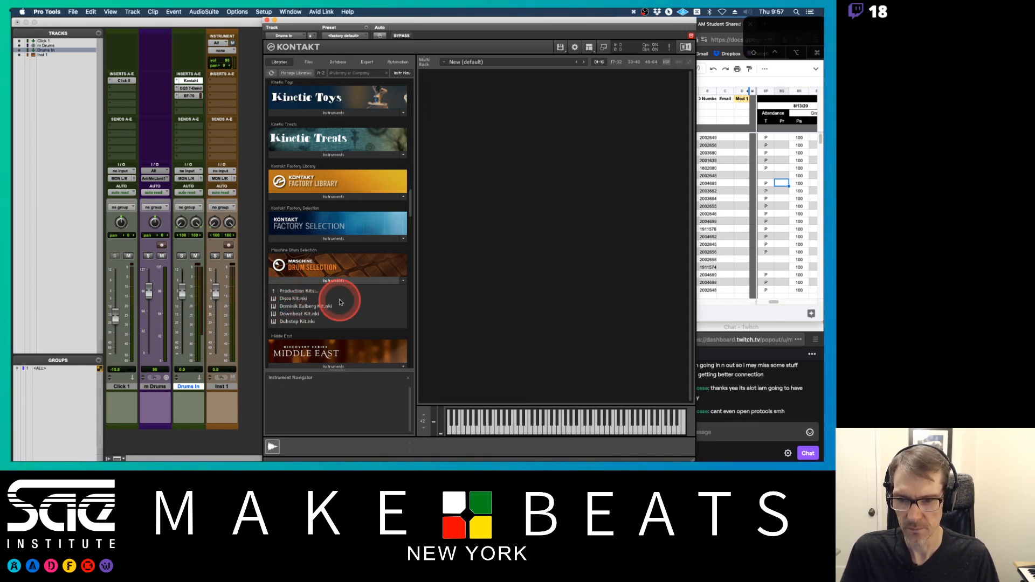
left_click(287, 293)
left_click(289, 321)
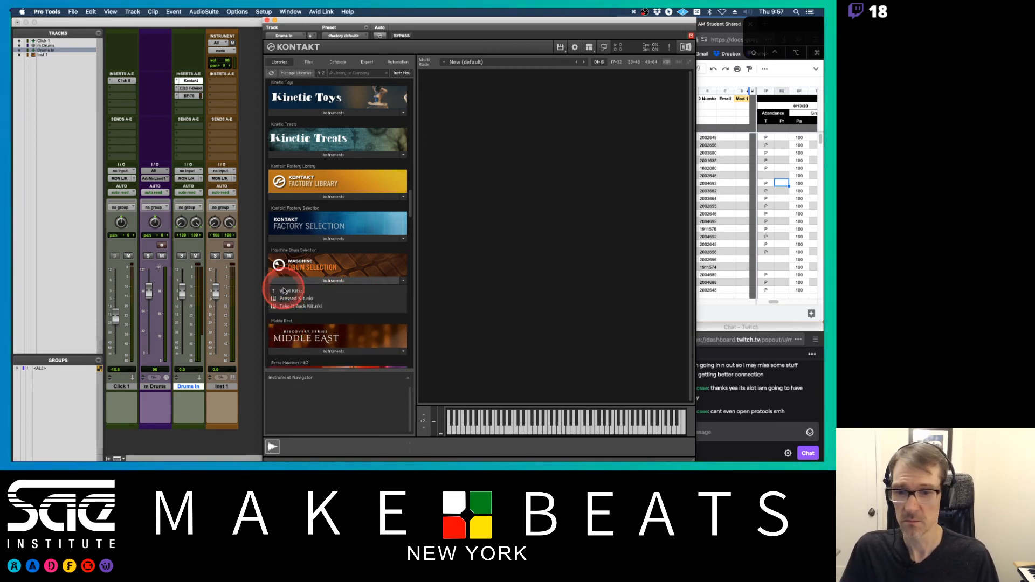
left_click(286, 292)
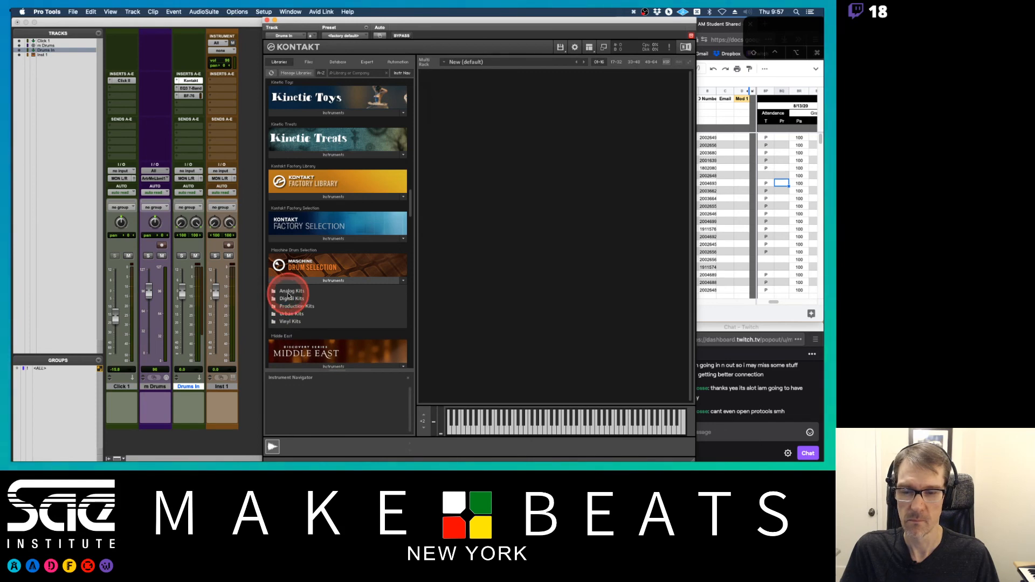
Load Andre Winter Minimize Kit from the Analog Kits folder of Maschine Drum Selection and close the Kontakt window
left_click(289, 294)
left_click(300, 305)
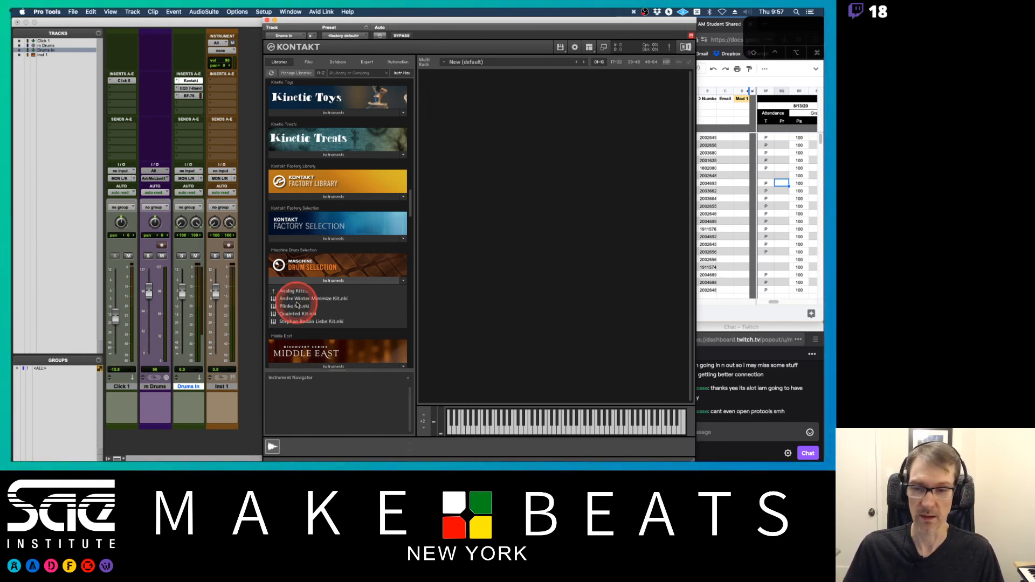
double_click(295, 299)
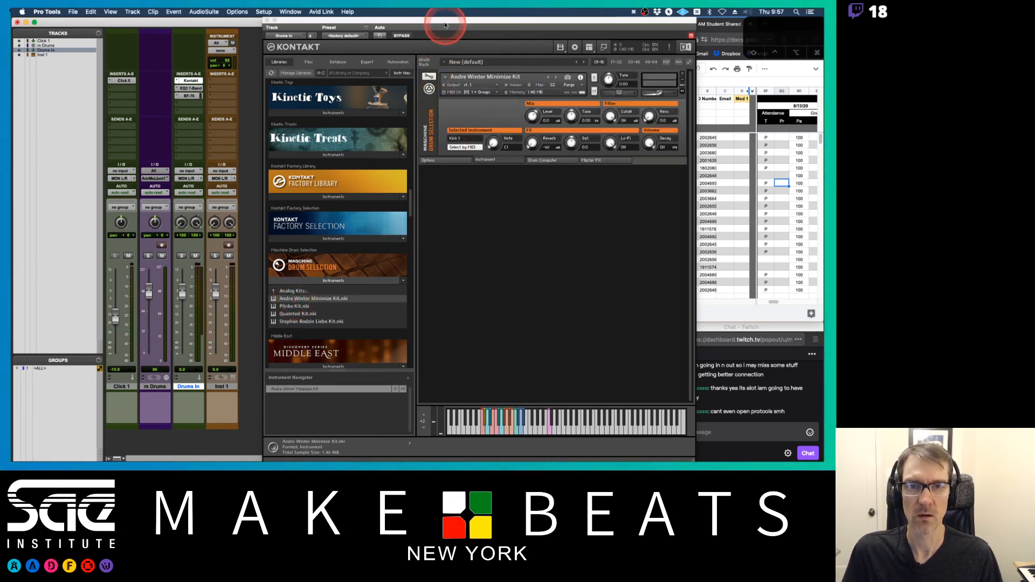
left_click_drag(448, 23, 469, 25)
left_click(291, 24)
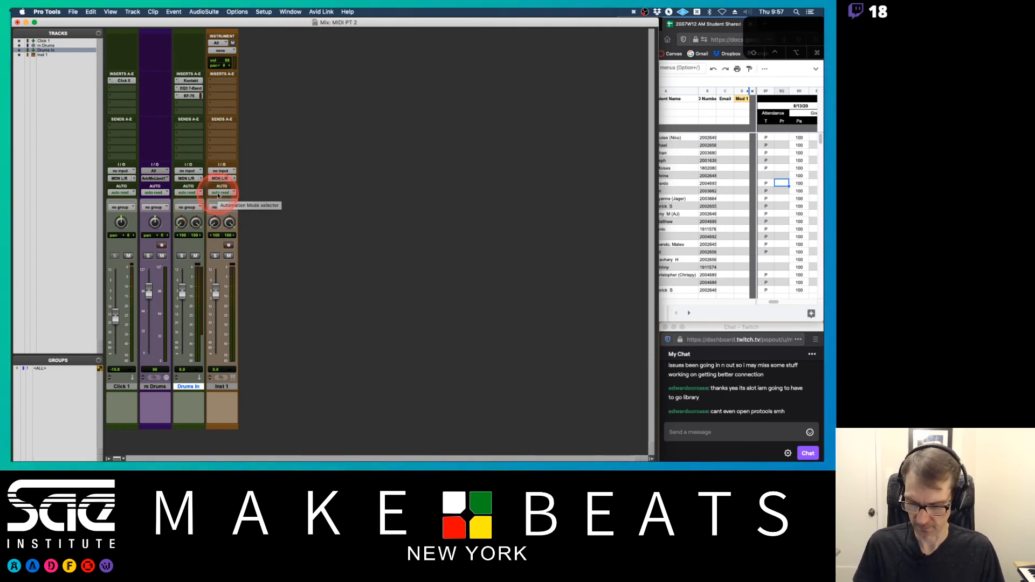
Switch to OBS, activate the Keys Center -Cam scene, and return to Pro Tools
key("super+Tab")
key("super+Tab")
key("super+Tab")
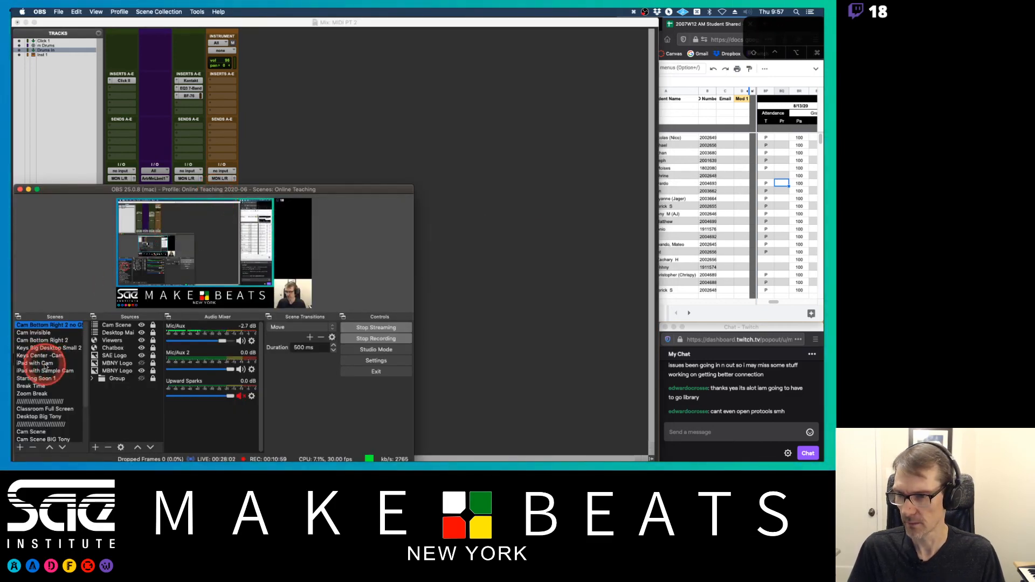
left_click(43, 356)
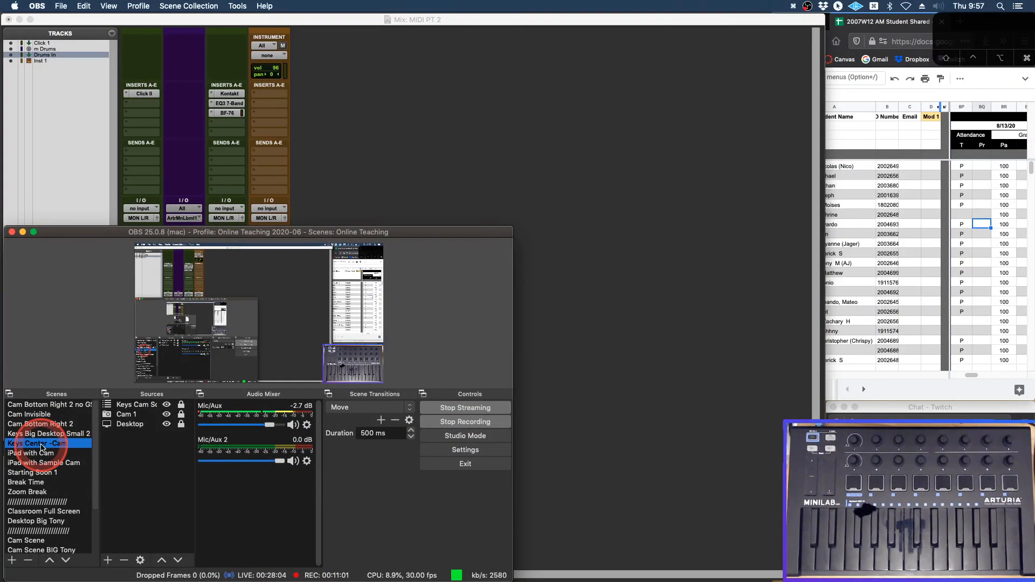
key("super+Tab")
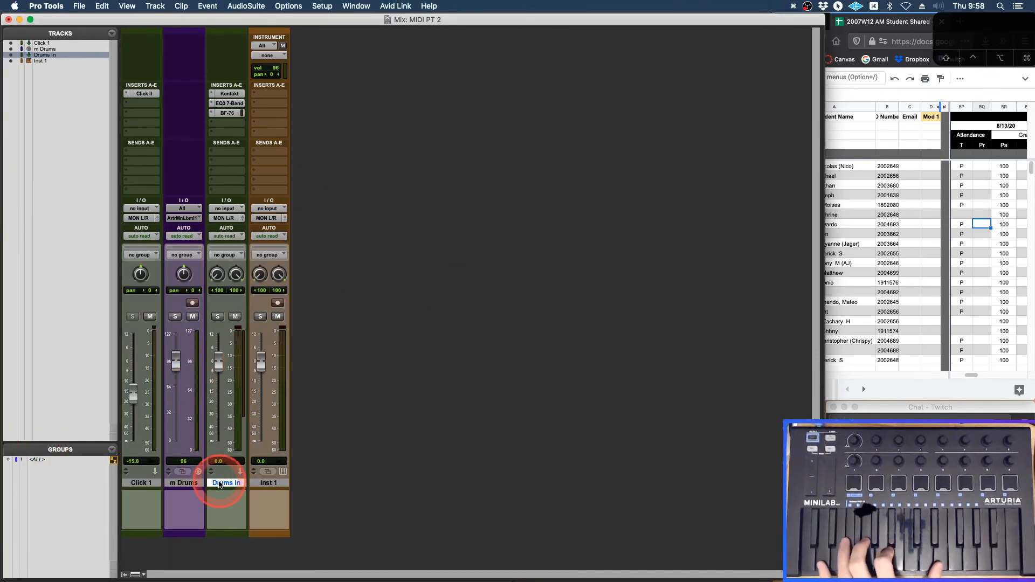
Record-enable the m Drums track and examine the Drums In - Kontakt MIDI In 1 channels among its MIDI output choices
left_click(181, 483)
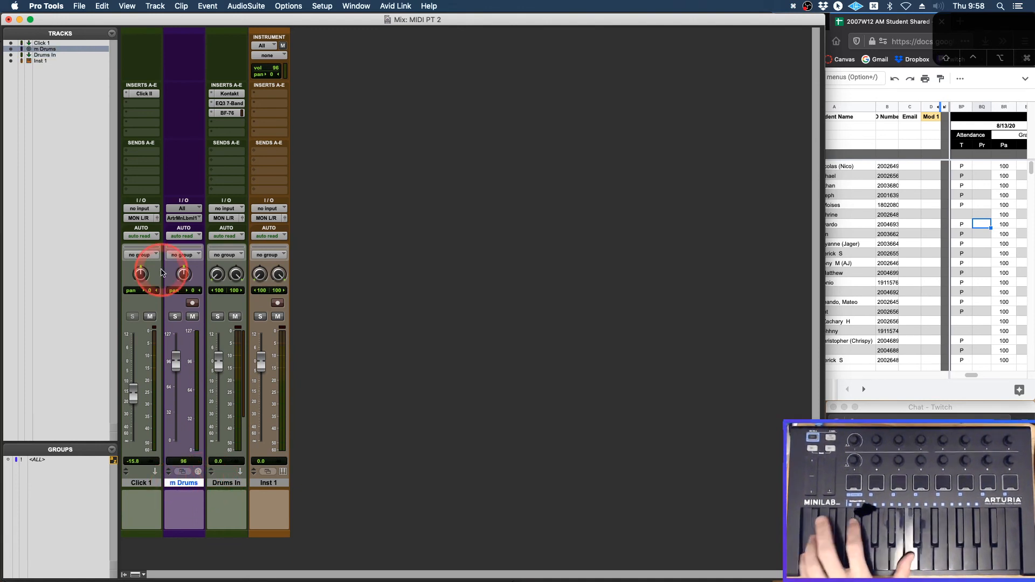
left_click(192, 304)
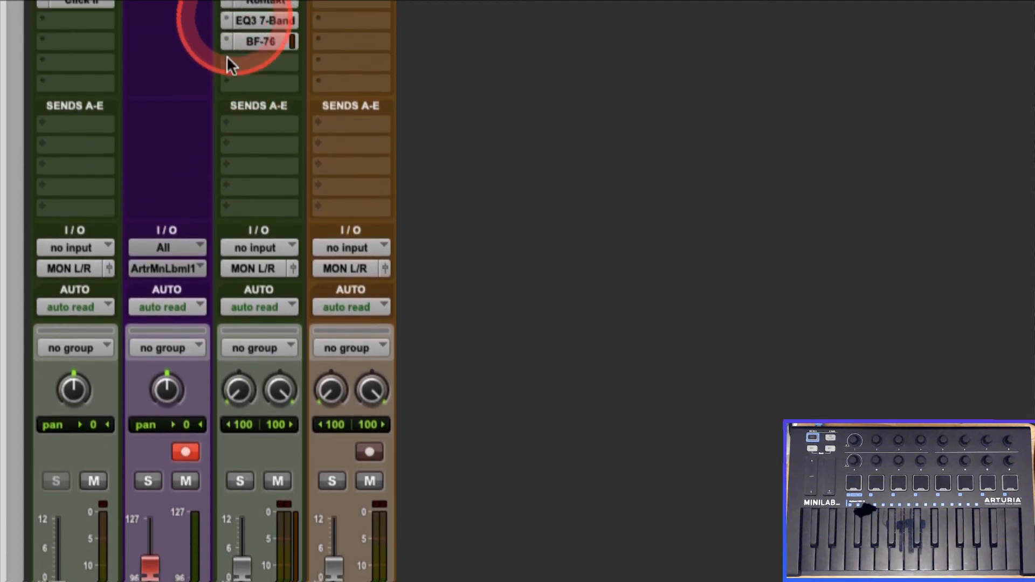
left_click(194, 269)
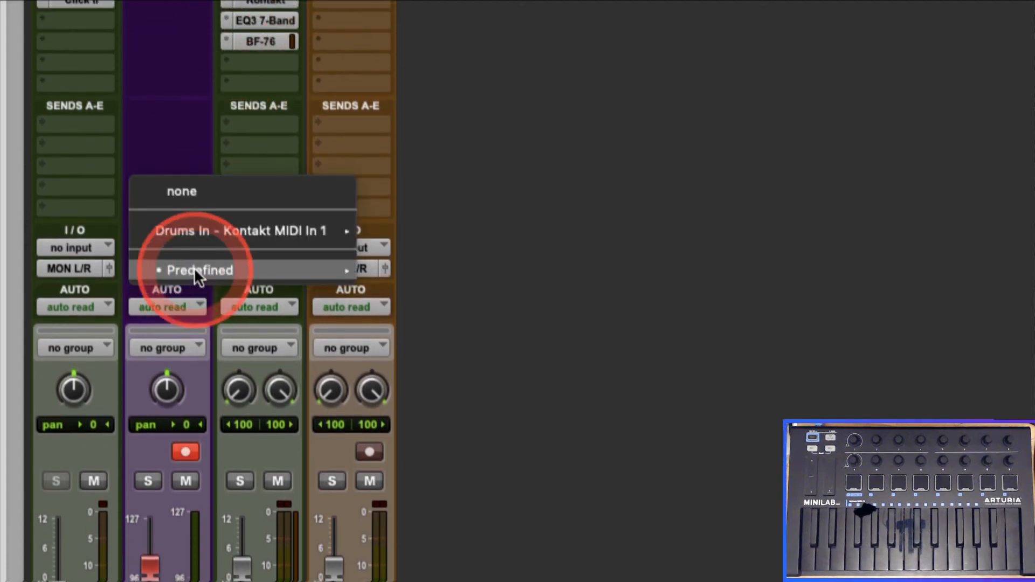
mouse_move(184, 230)
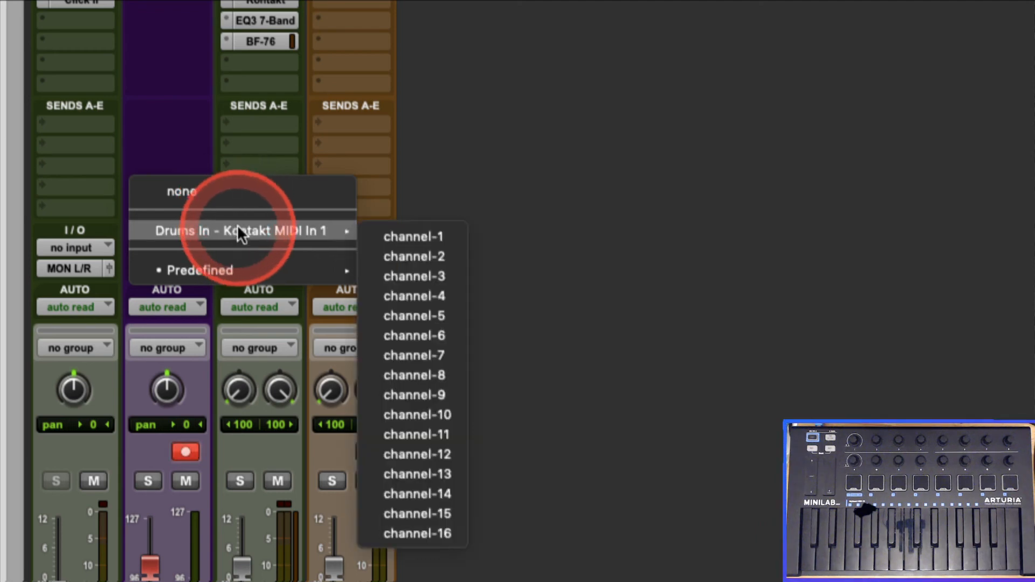
left_click(198, 147)
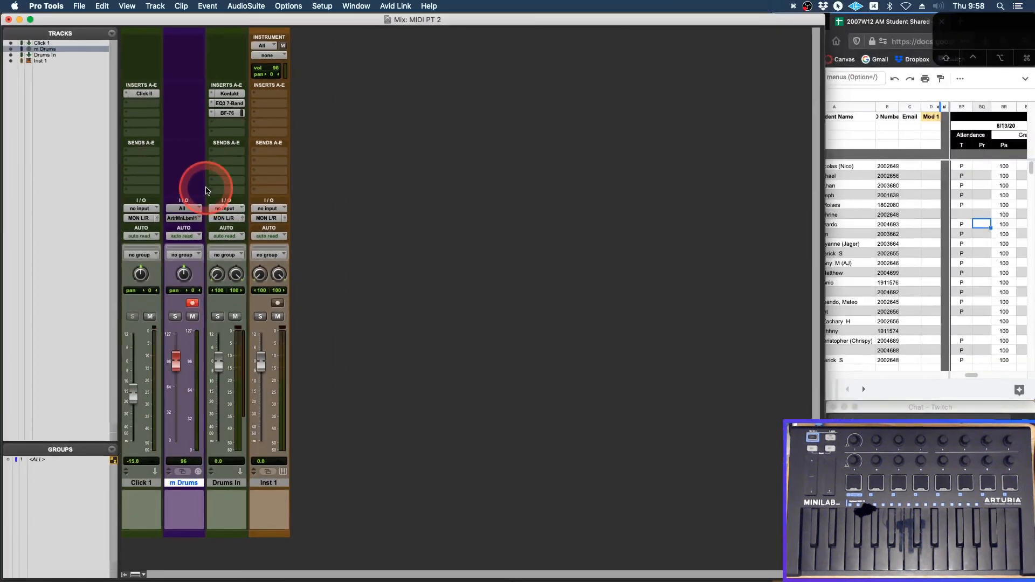
Create a stereo aux track directly after the Drums In track and name it Bass
left_click(205, 410)
left_click(232, 483)
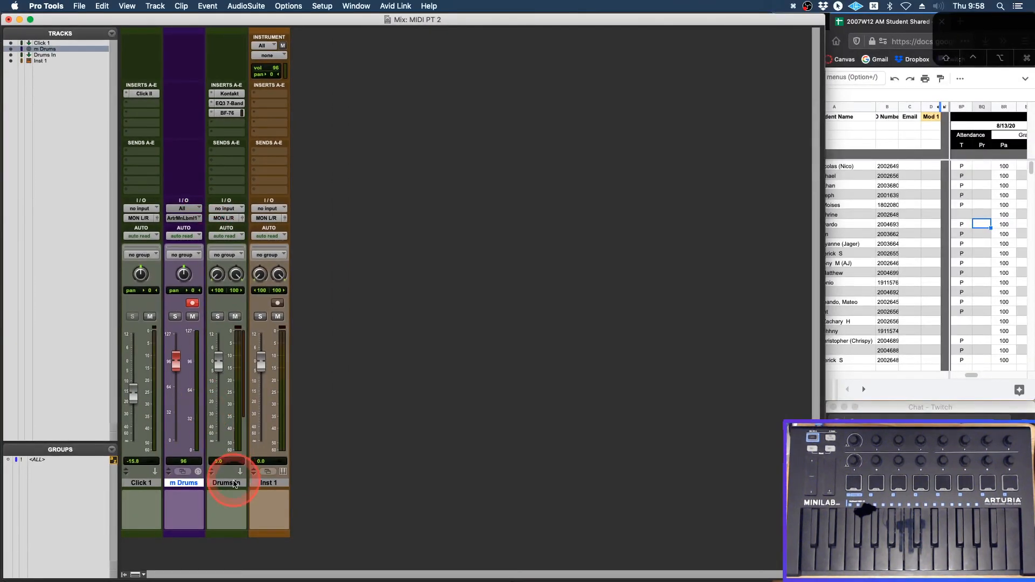
key("super+shift+n")
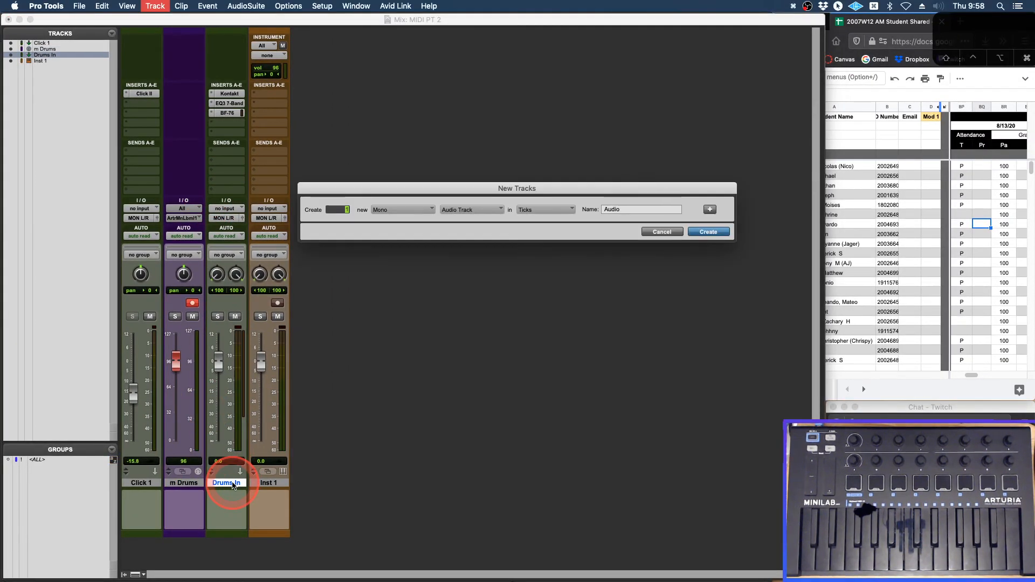
key("super+Right")
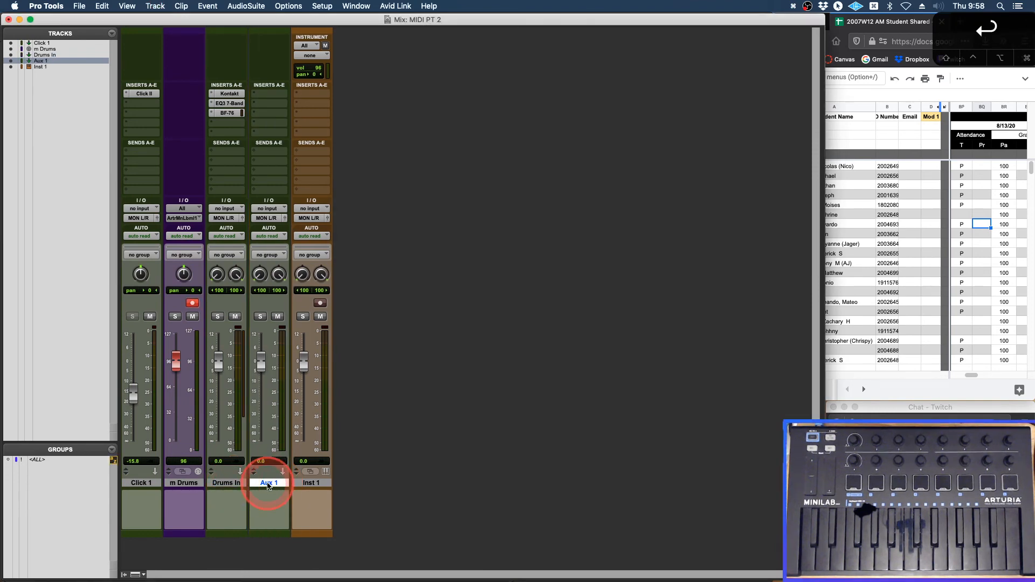
double_click(268, 482)
type("Bass")
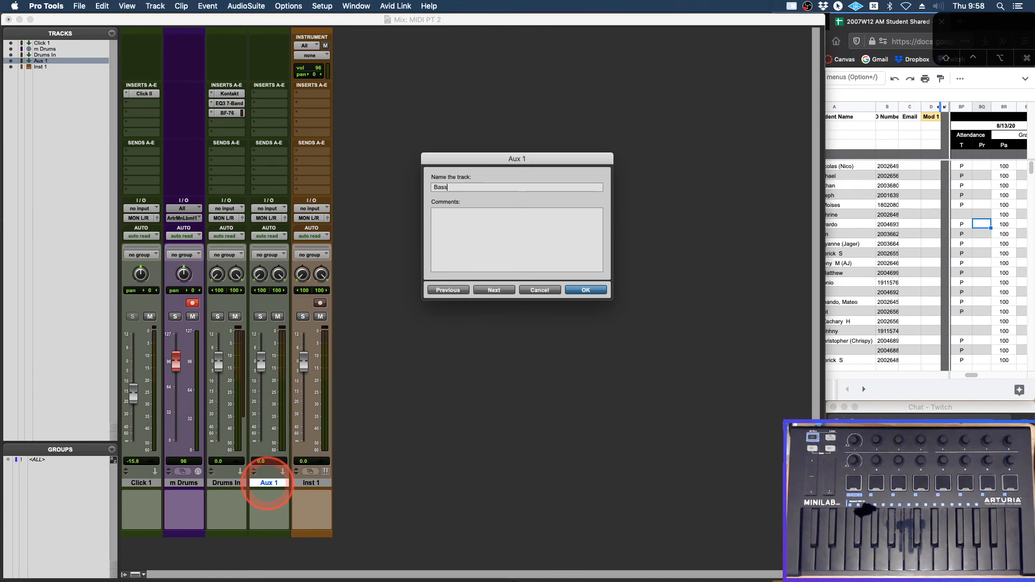
key("Return")
Insert the stereo multichannel Kontakt instrument on the first insert slot of the Bass track
left_click(269, 94)
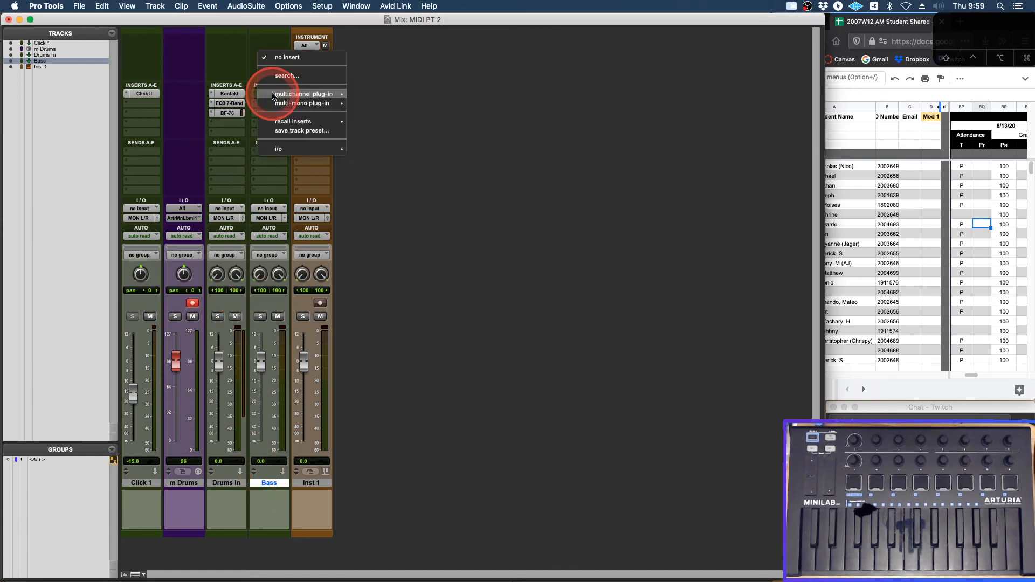
mouse_move(273, 96)
mouse_move(380, 99)
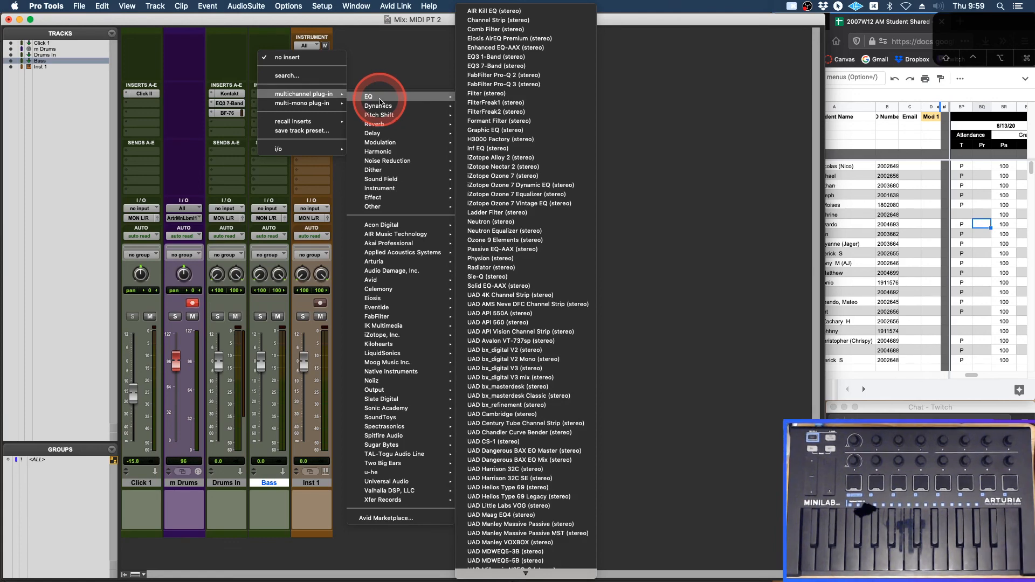
mouse_move(380, 188)
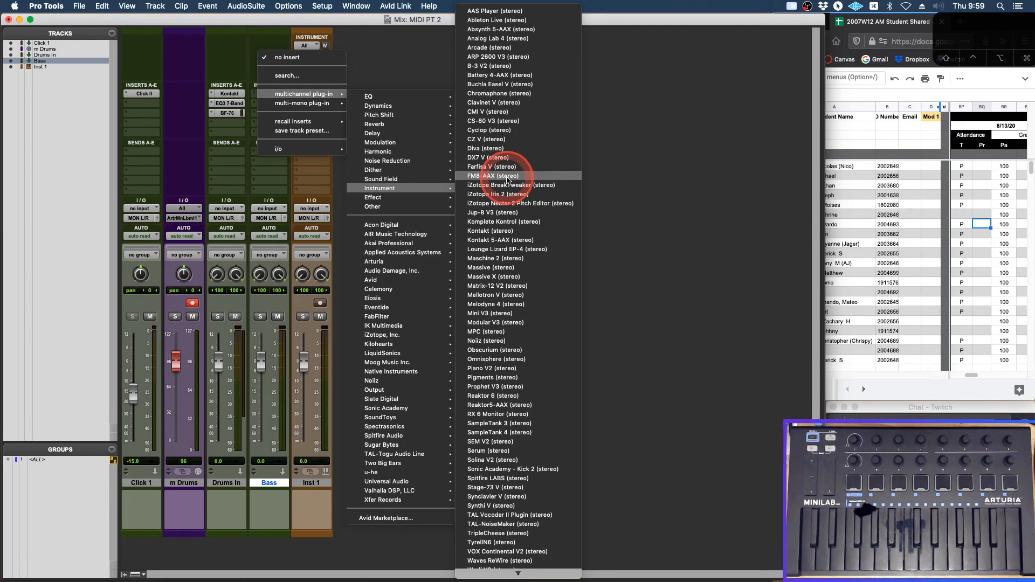
left_click(491, 231)
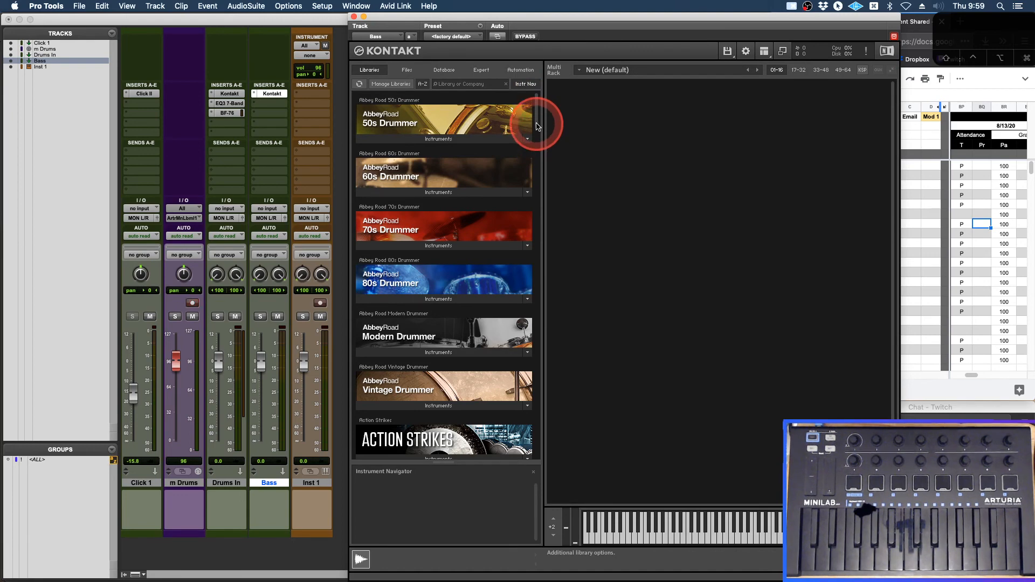
Load Bass - Monster.nki from the Synth folder of Kontakt Factory Selection and close the Kontakt window
left_click_drag(536, 127, 540, 268)
left_click(443, 261)
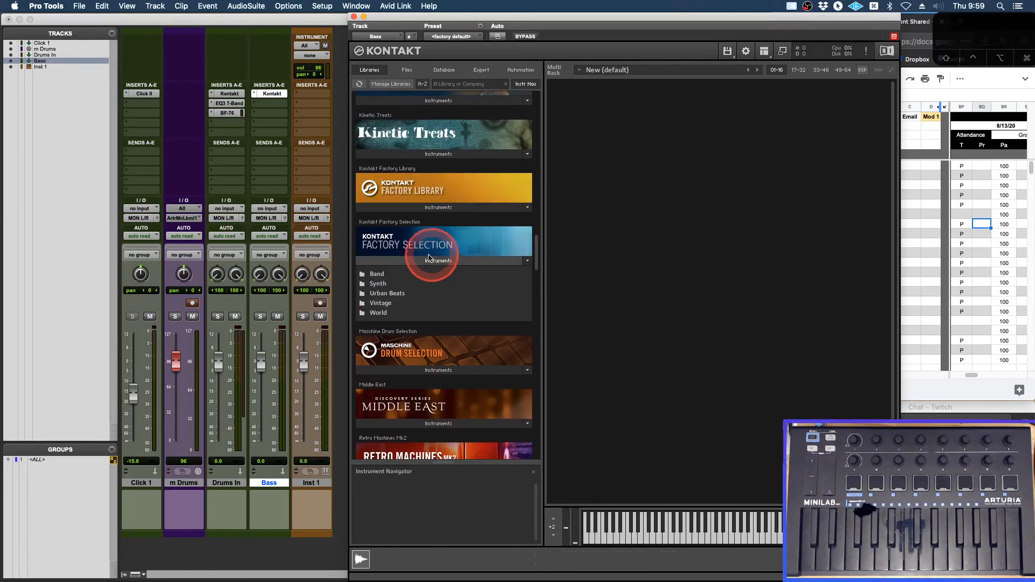
left_click(360, 285)
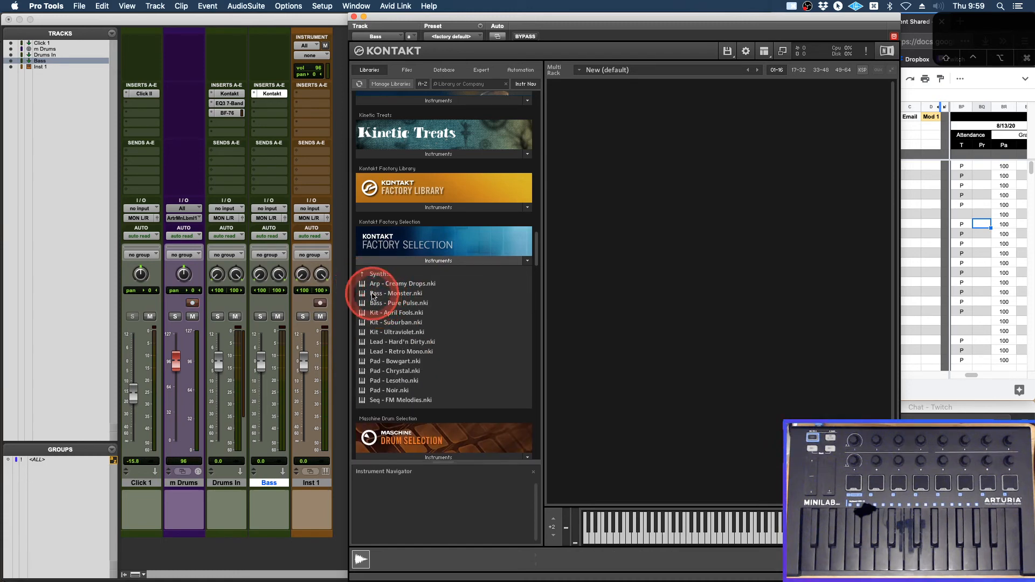
double_click(373, 294)
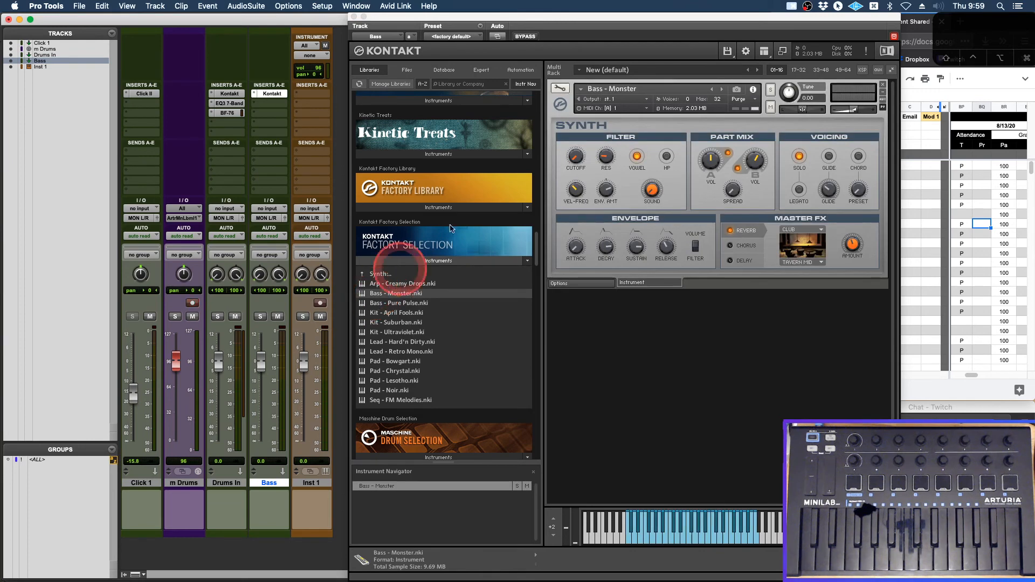
left_click(353, 17)
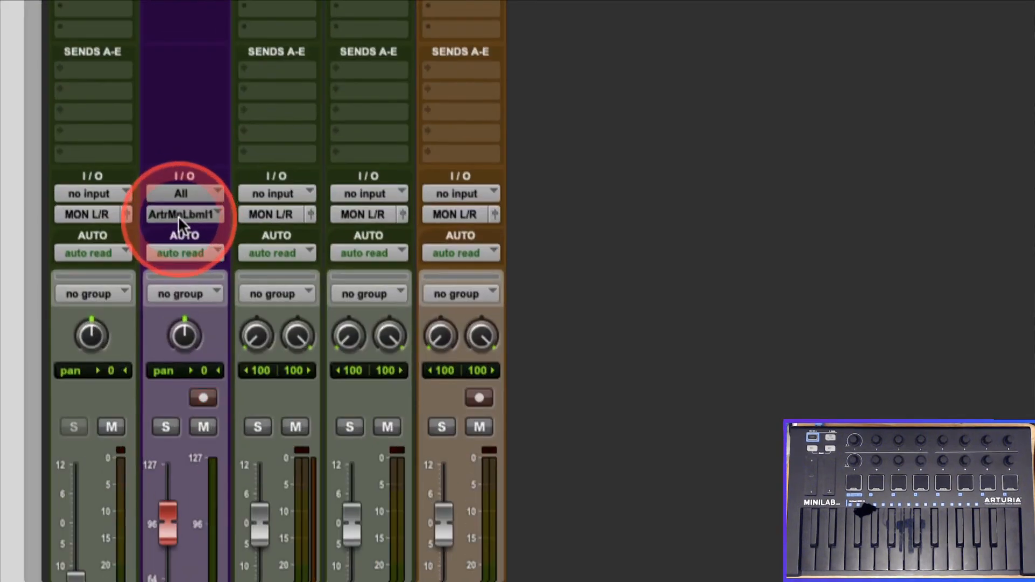
Examine the m Drums track's MIDI output choices and route it to Bass - Kontakt MIDI In 2, channel-1
left_click(177, 216)
mouse_move(238, 159)
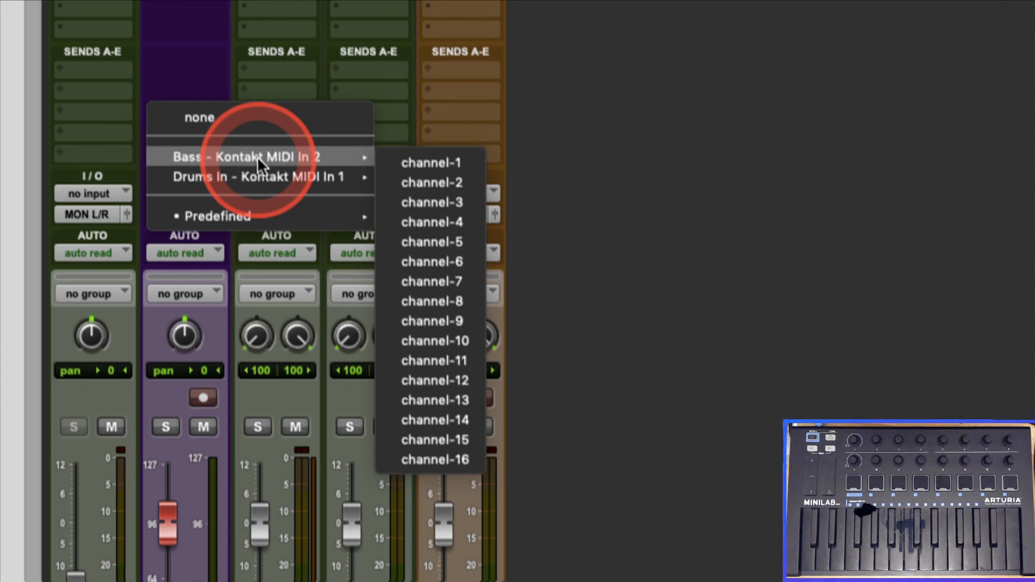
left_click(173, 69)
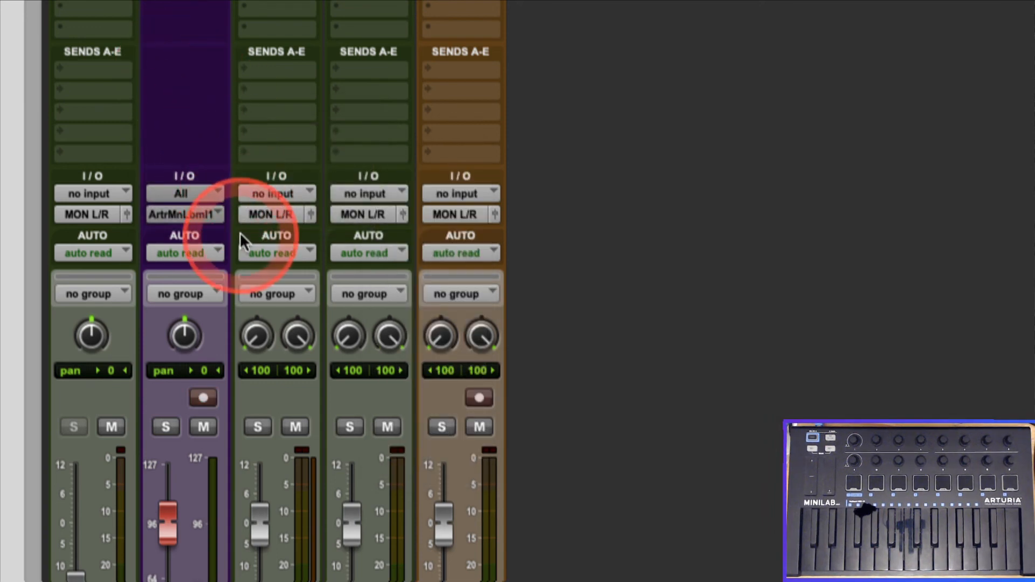
left_click(206, 214)
mouse_move(295, 215)
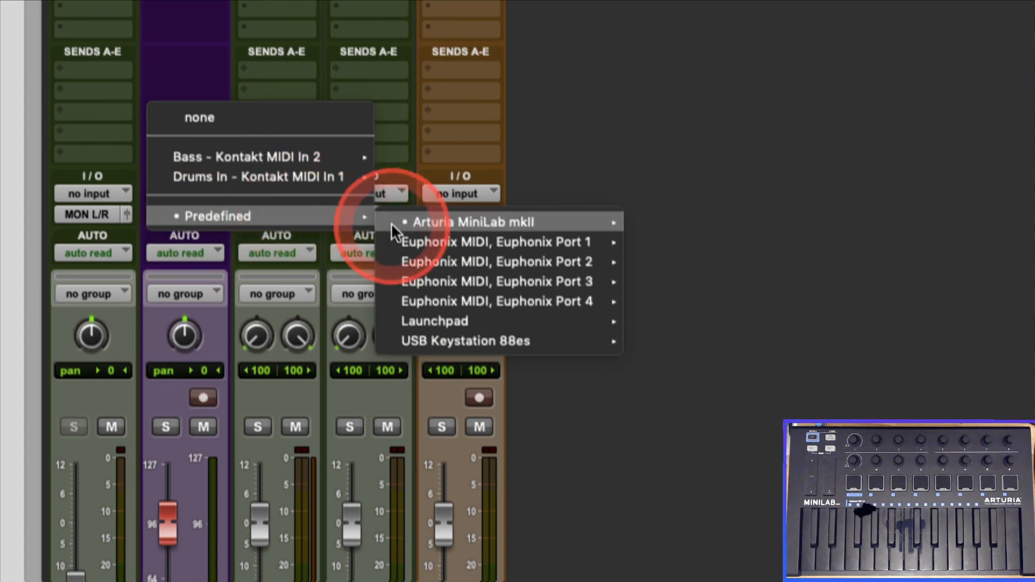
mouse_move(349, 177)
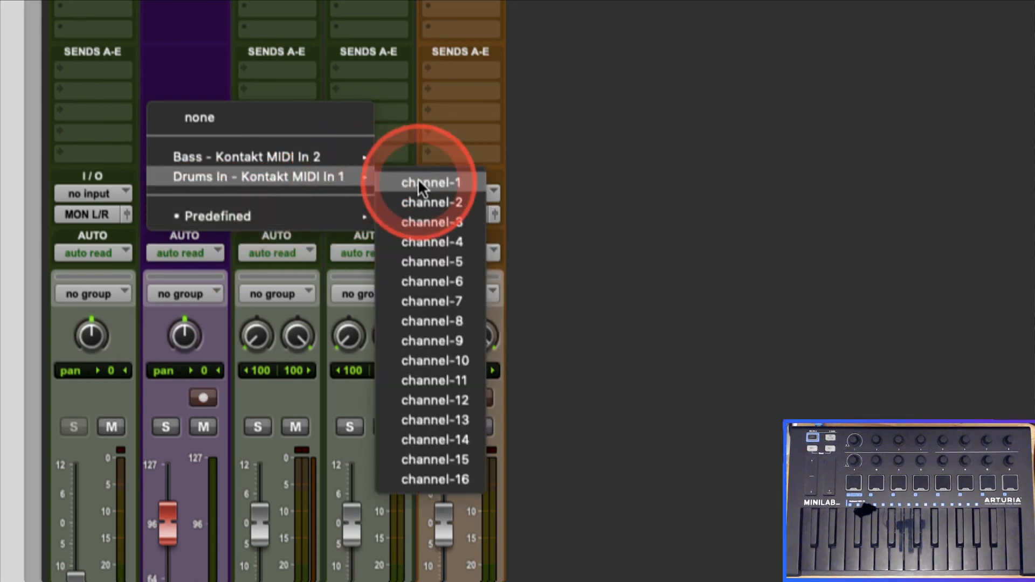
mouse_move(355, 153)
left_click(418, 161)
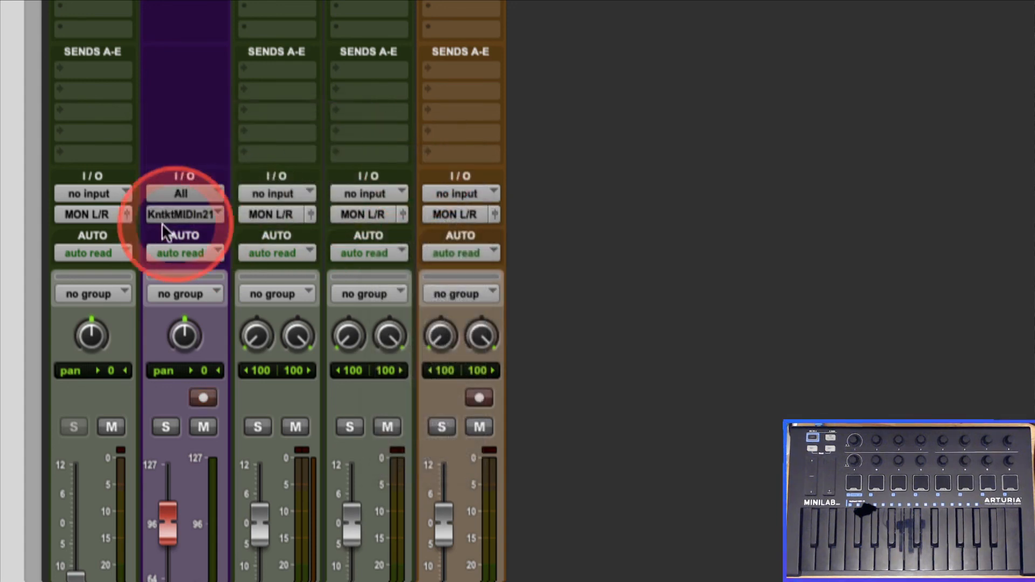
Switch the m Drums track's MIDI output to Drums In - Kontakt MIDI In 1, channel-1
left_click(186, 213)
mouse_move(225, 236)
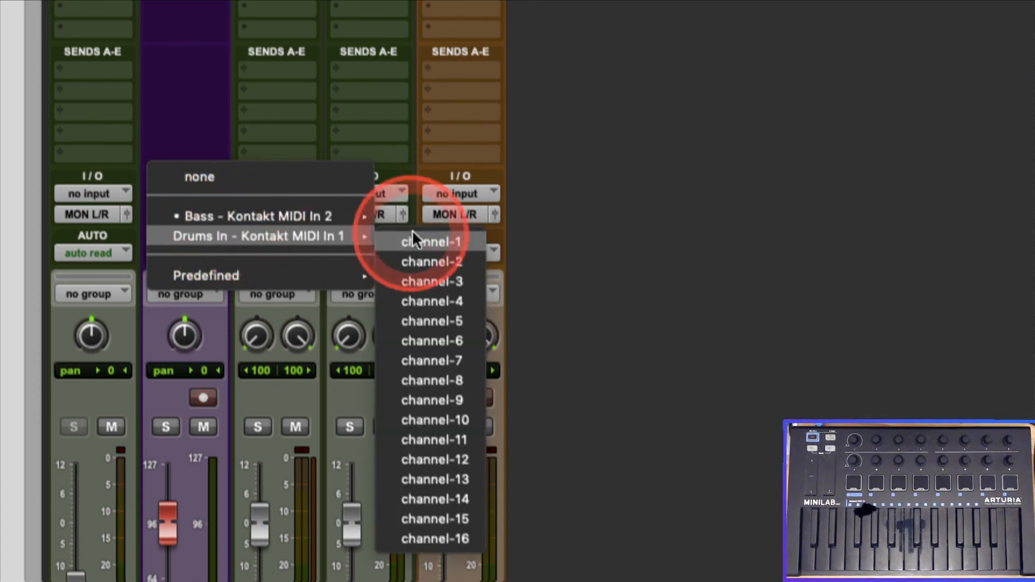
left_click(432, 238)
Add Bass - Kontakt MIDI In 2, channel-1 as a second simultaneous MIDI output of the m Drums track
left_click(208, 223)
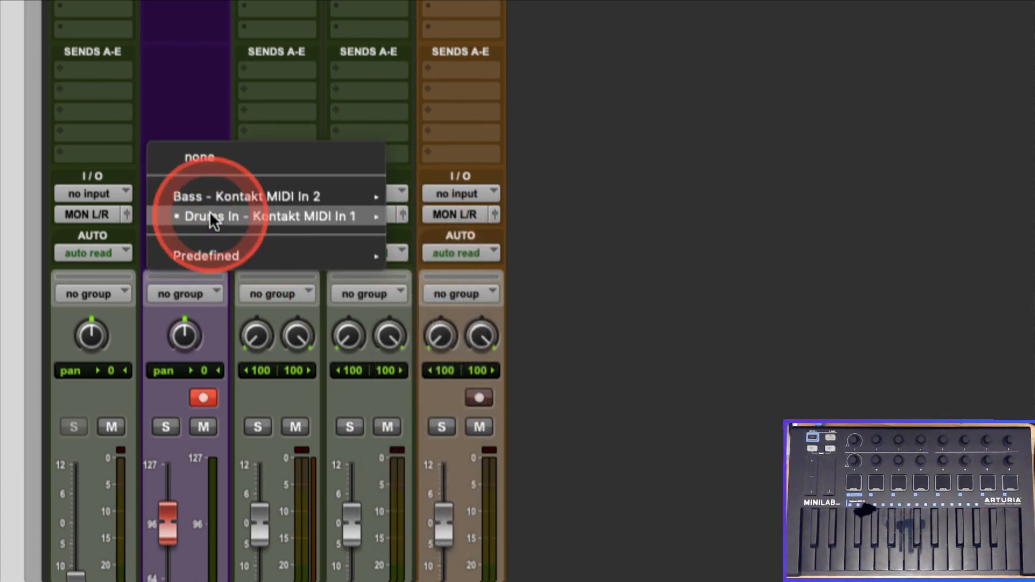
mouse_move(218, 196)
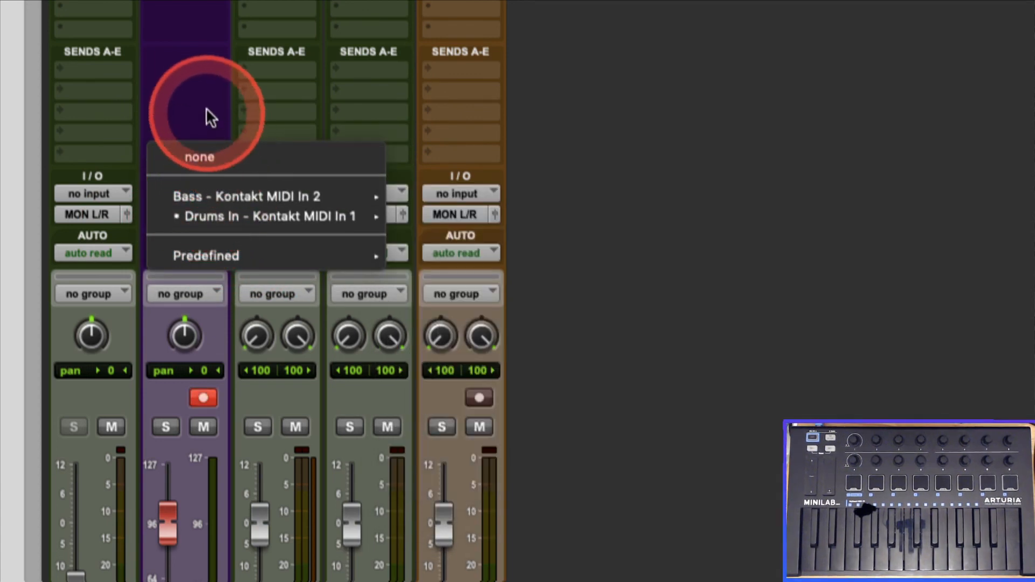
left_click(207, 127)
left_click(193, 213)
mouse_move(372, 196)
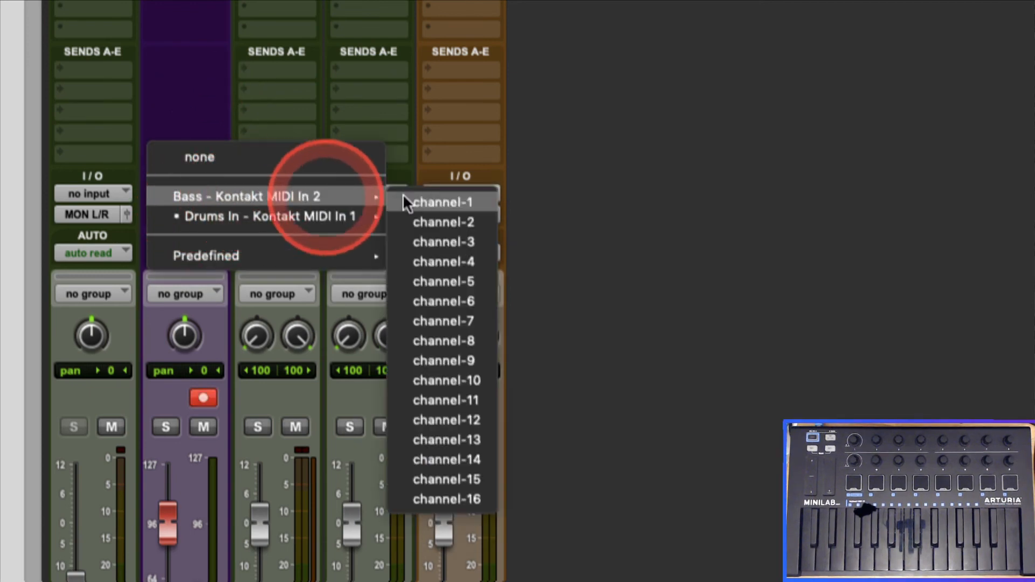
left_click(448, 200)
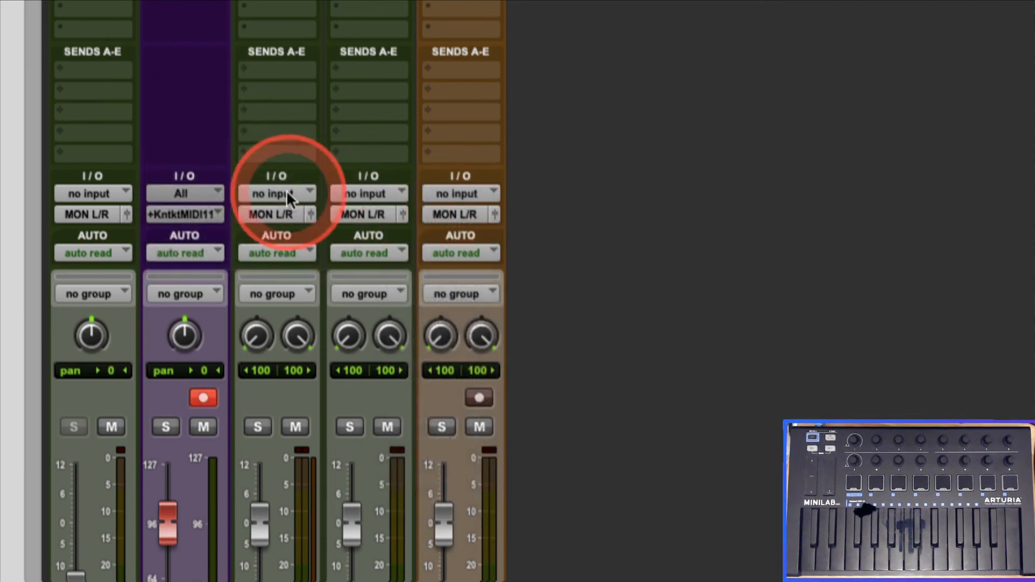
Clear the m Drums track's MIDI outputs and route it only to Drums In - Kontakt MIDI In 1, channel-1
left_click(171, 216)
left_click(201, 178)
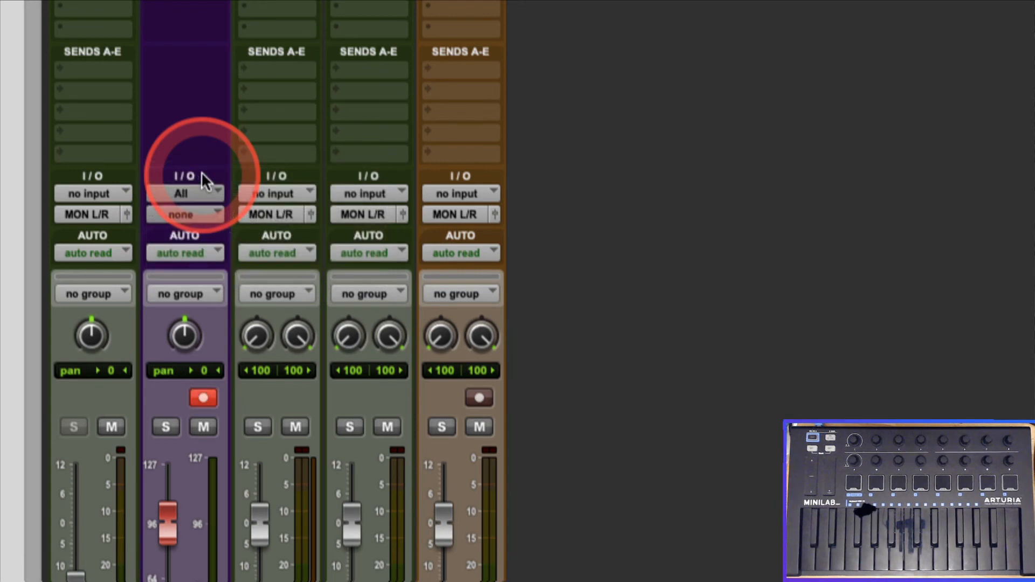
left_click(199, 208)
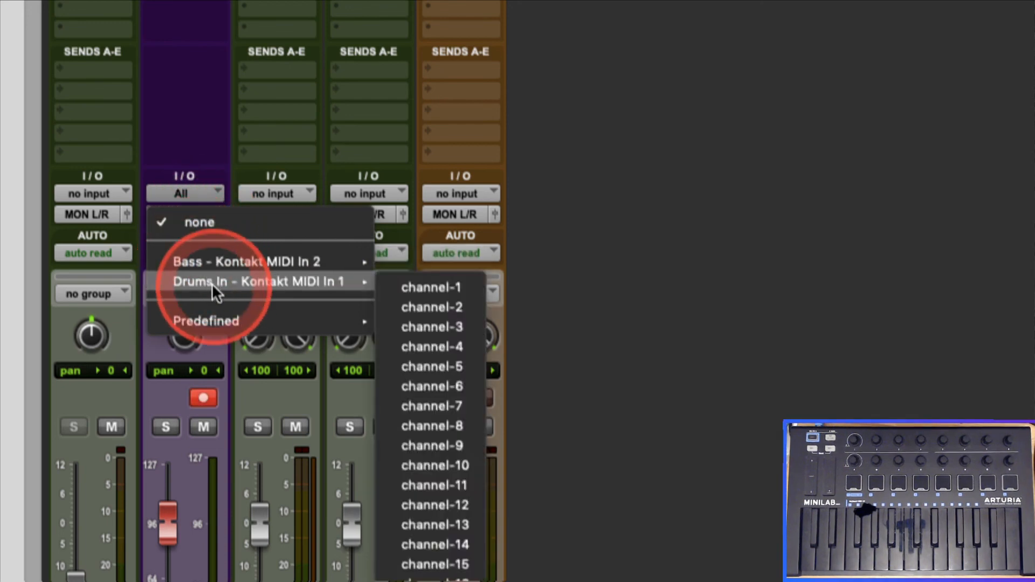
mouse_move(341, 263)
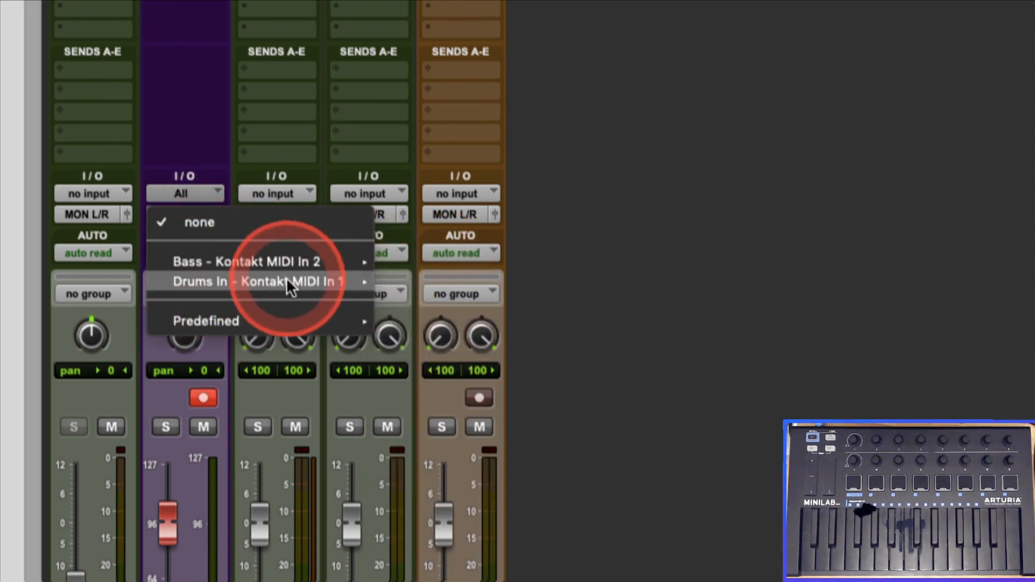
mouse_move(287, 280)
left_click(454, 286)
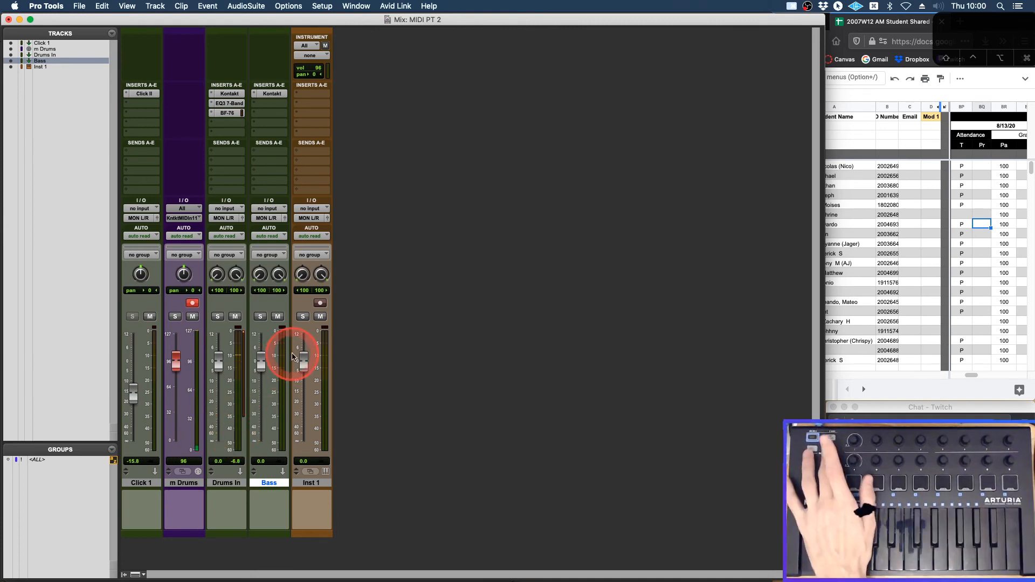
Set the m Drums track's MIDI output to none and examine its MIDI input choices, keeping All
left_click(183, 218)
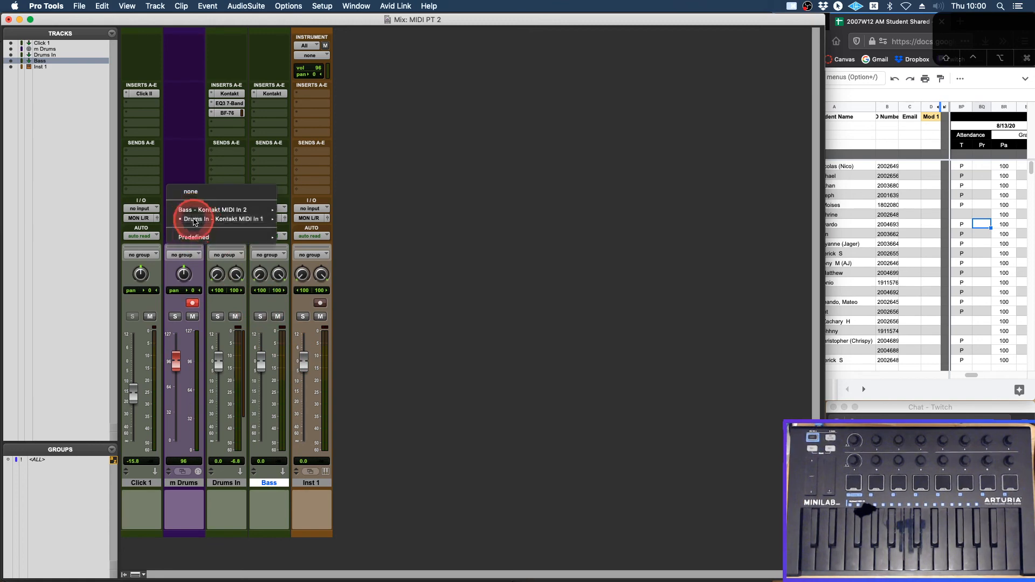
left_click(200, 193)
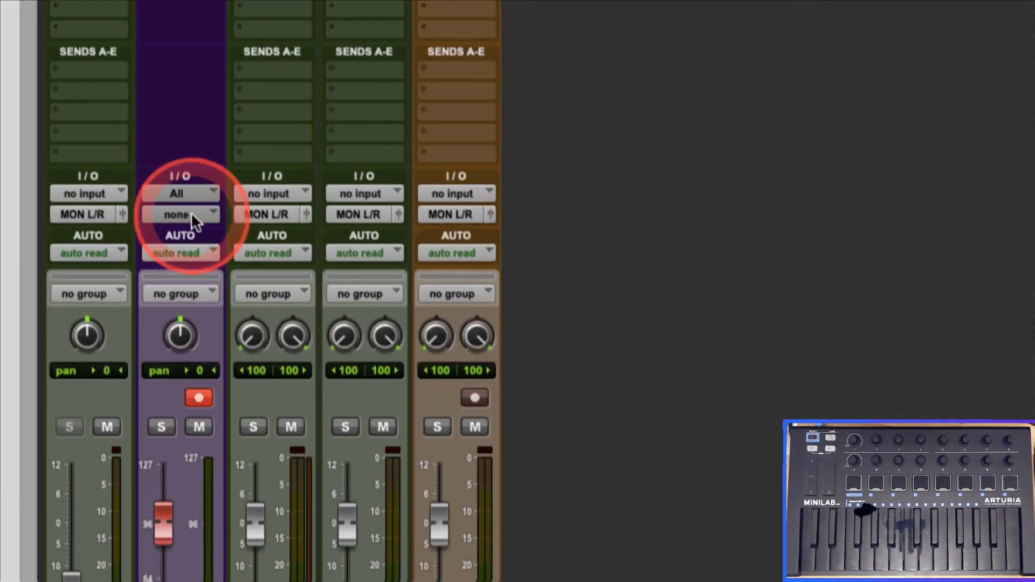
left_click(193, 192)
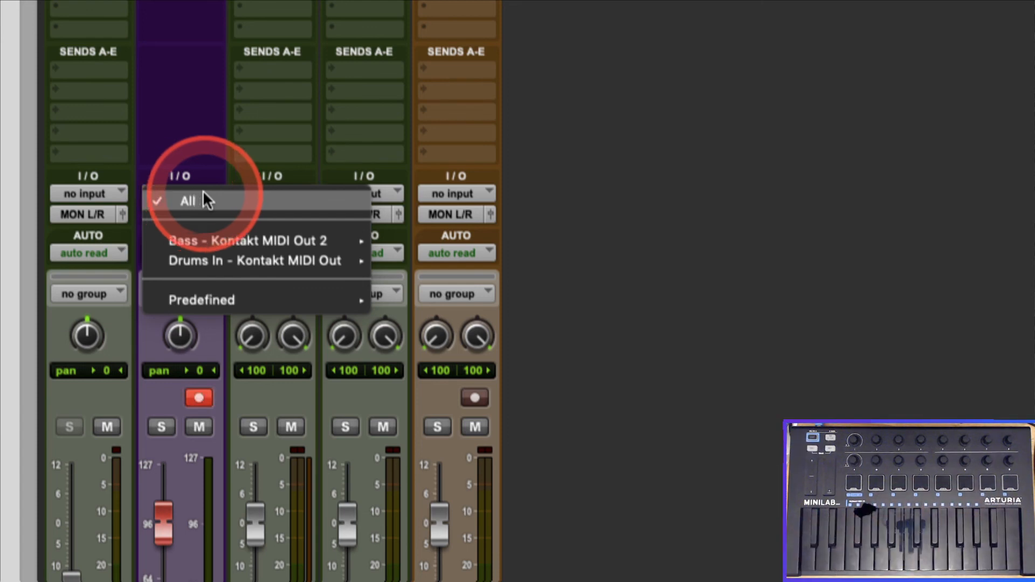
left_click(185, 130)
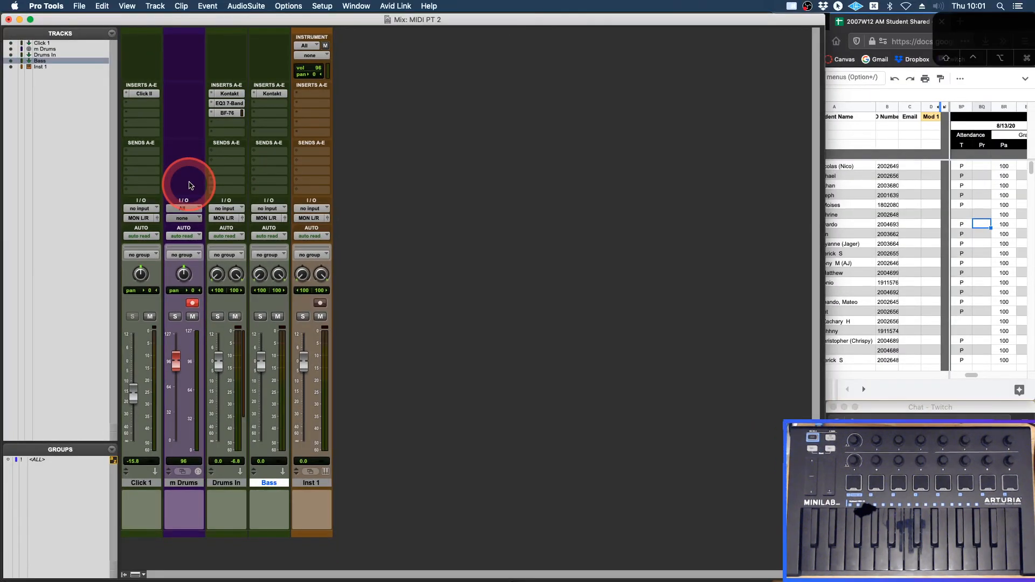
Review the MIDI Input Filter settings and close them without making changes
left_click(351, 8)
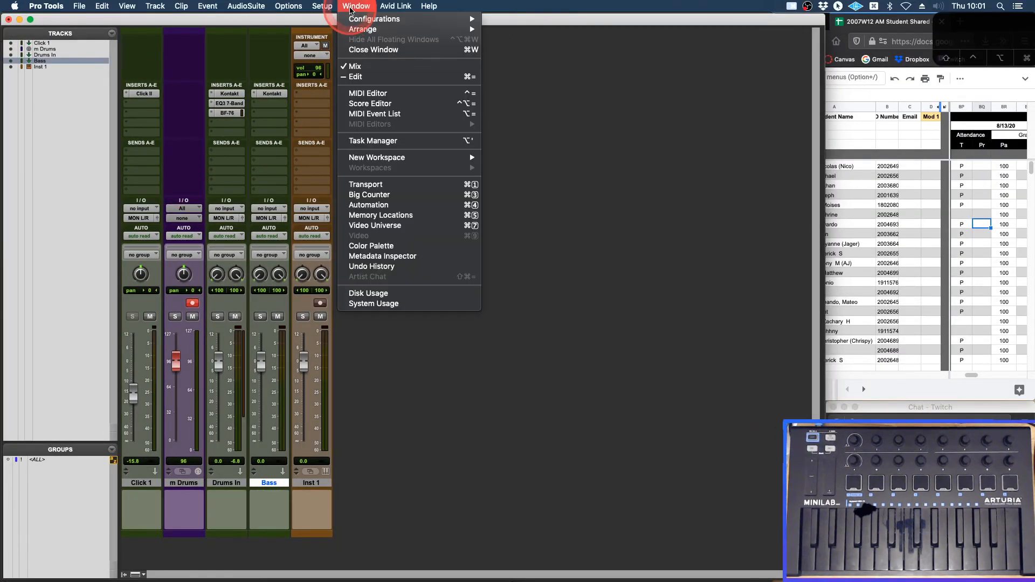
mouse_move(322, 6)
mouse_move(342, 151)
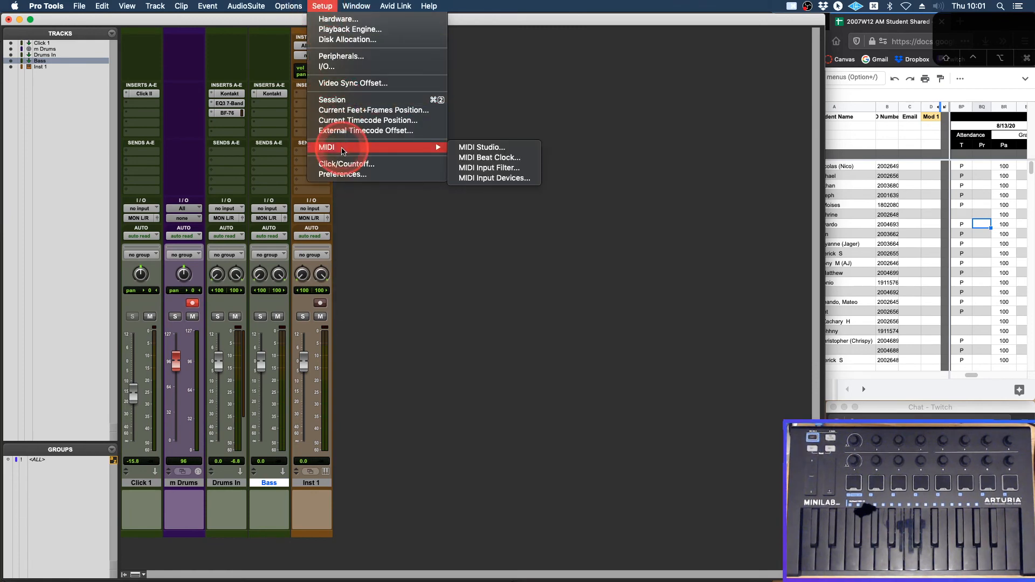
left_click(505, 167)
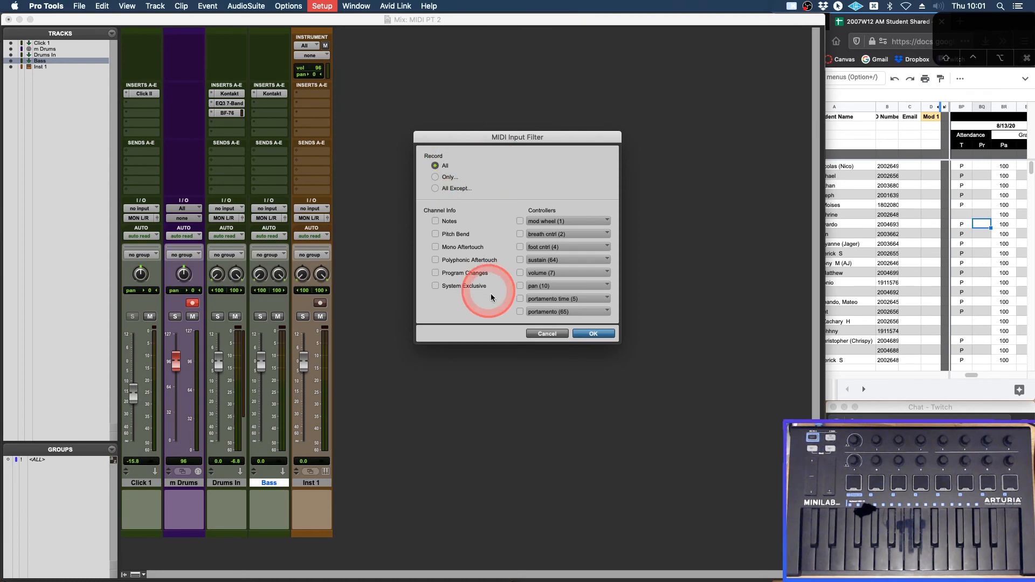
left_click(545, 334)
Review which MIDI input devices are enabled in the MIDI Input Enable list
left_click(322, 6)
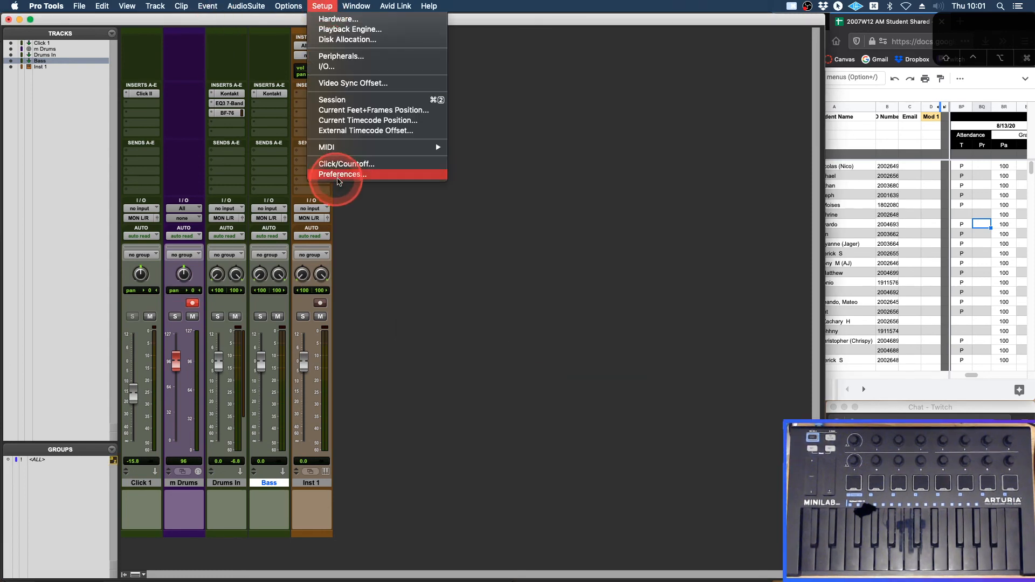
mouse_move(397, 146)
left_click(499, 179)
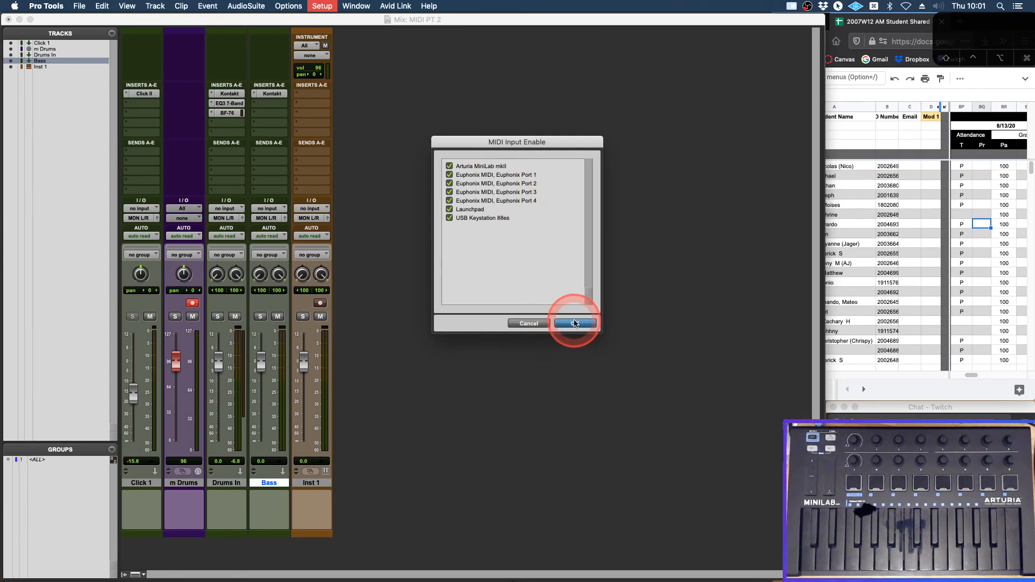
left_click(558, 326)
Route the m Drums track's empty MIDI output back to Drums In - Kontakt MIDI In 1, channel-1
left_click(185, 219)
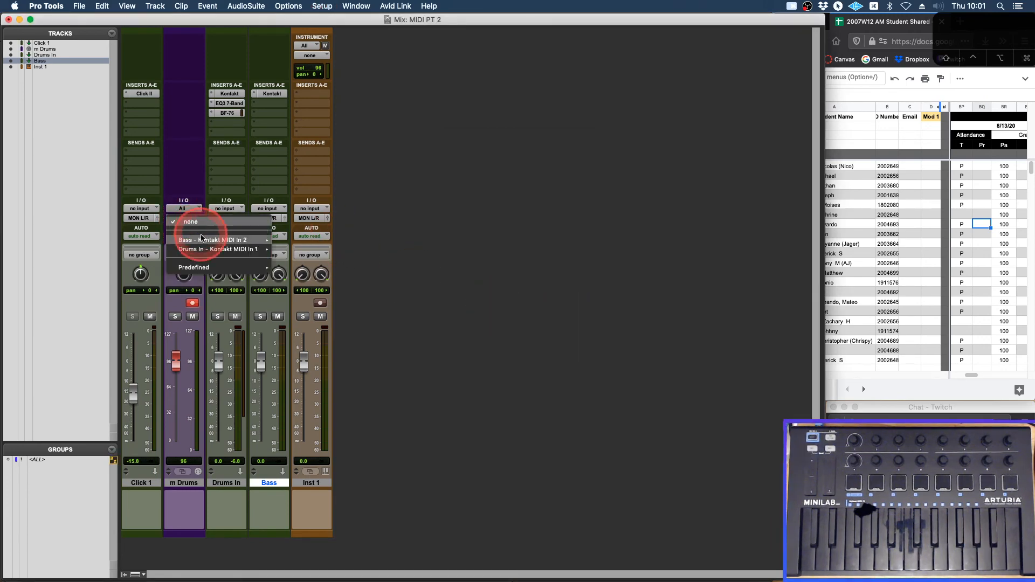
mouse_move(192, 240)
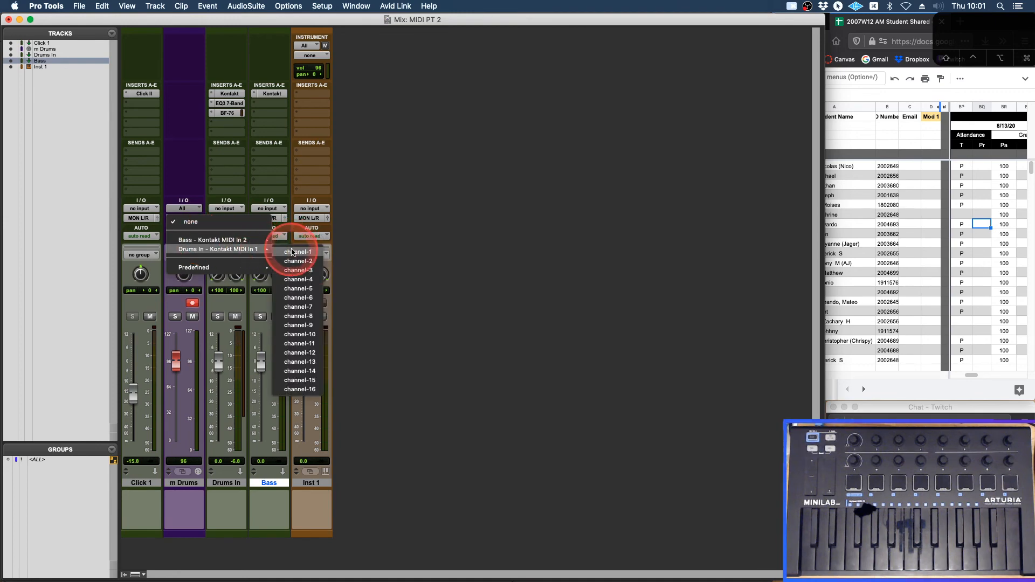
left_click(291, 251)
Examine the m Drums track's MIDI input choices, including the predefined devices such as Arturia MiniLab mkII and Launchpad, keeping All
left_click(185, 209)
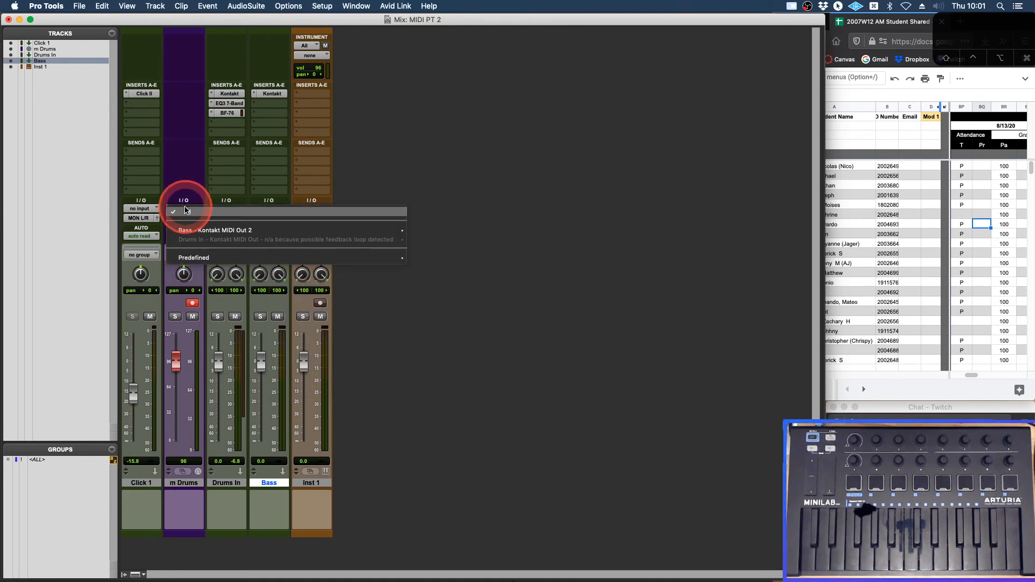
left_click_drag(186, 210, 201, 263)
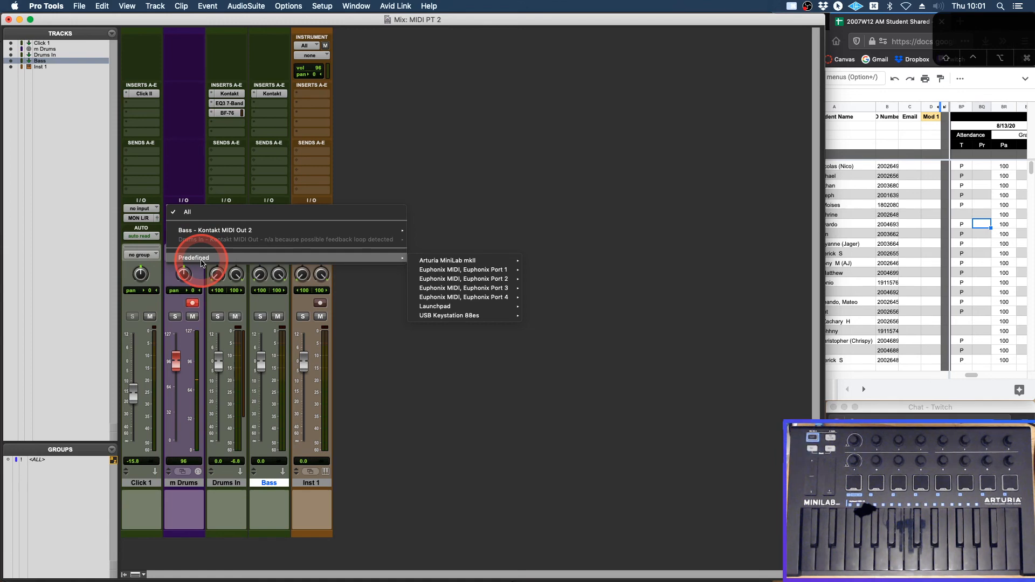
left_click(185, 157)
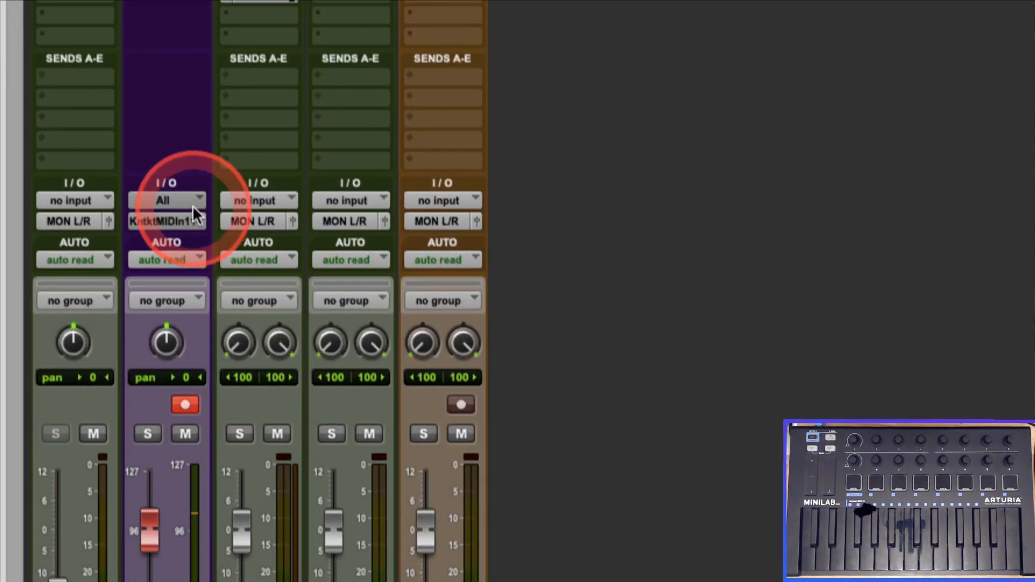
left_click(197, 211)
left_click_drag(207, 227, 740, 413)
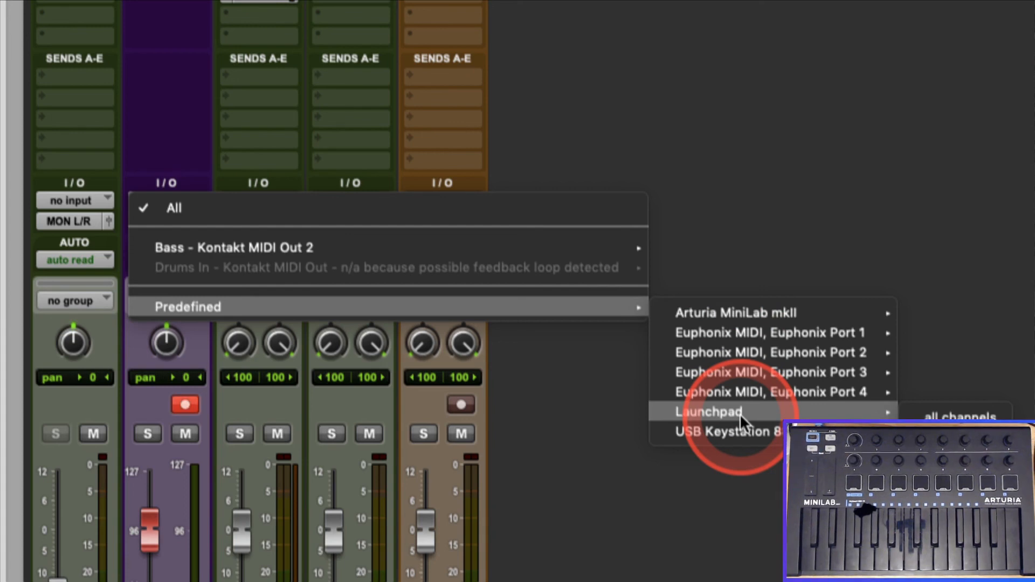
left_click_drag(740, 413, 729, 247)
mouse_move(733, 313)
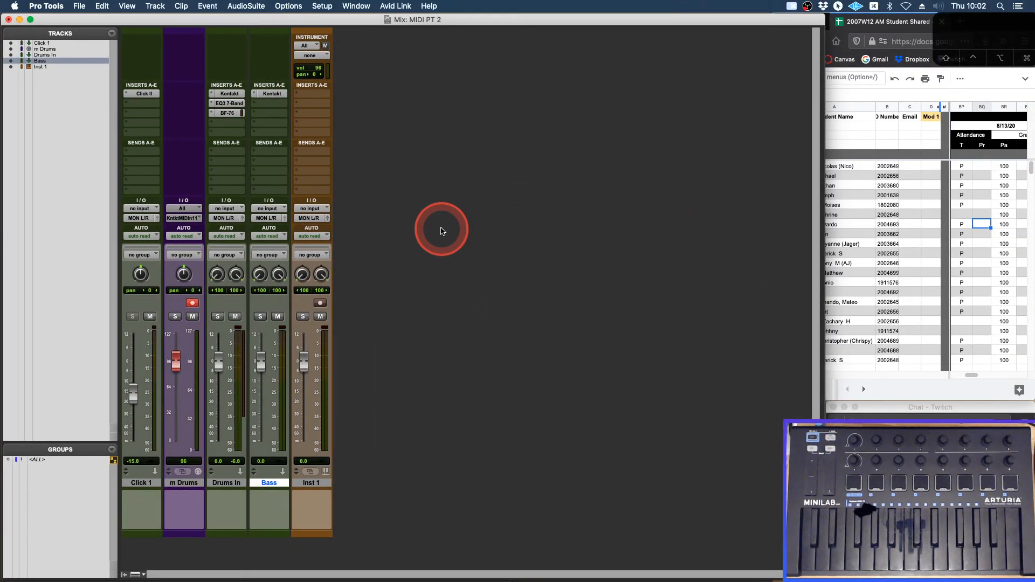
left_click_drag(441, 231, 237, 211)
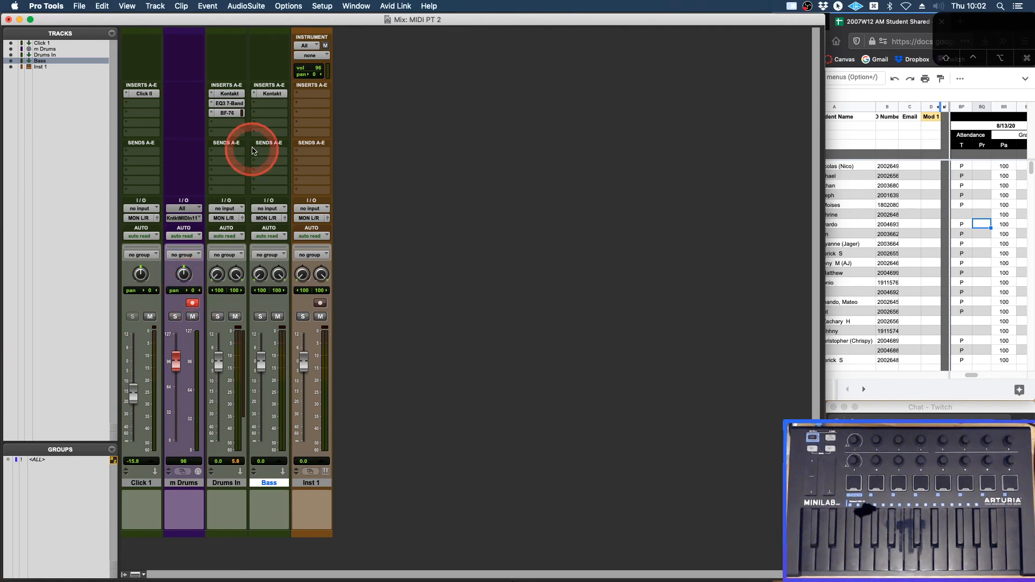
Open the BF-76 limiter on the Drums In track and adjust its input level while playing notes
left_click(247, 112)
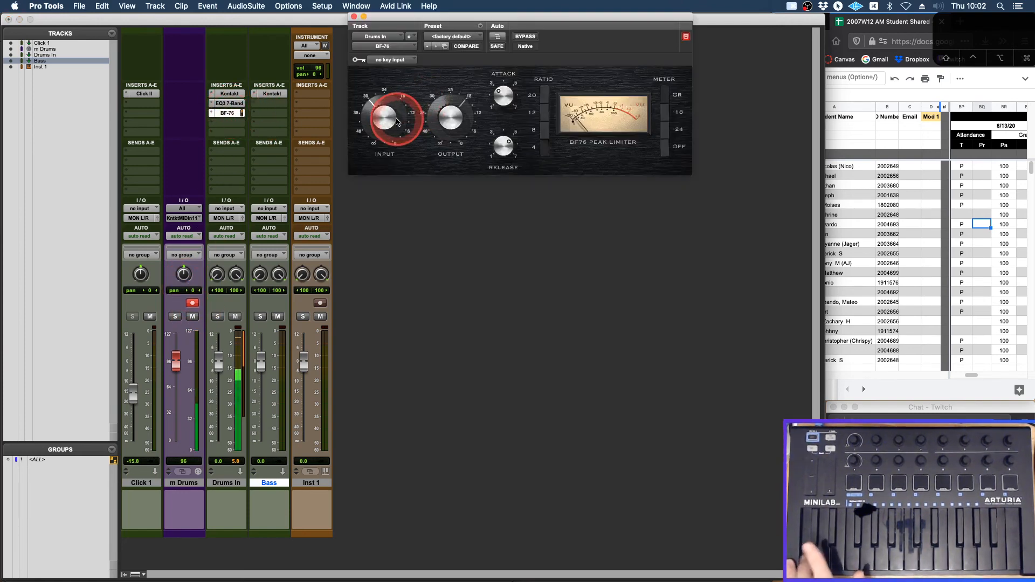
left_click_drag(396, 126, 384, 146)
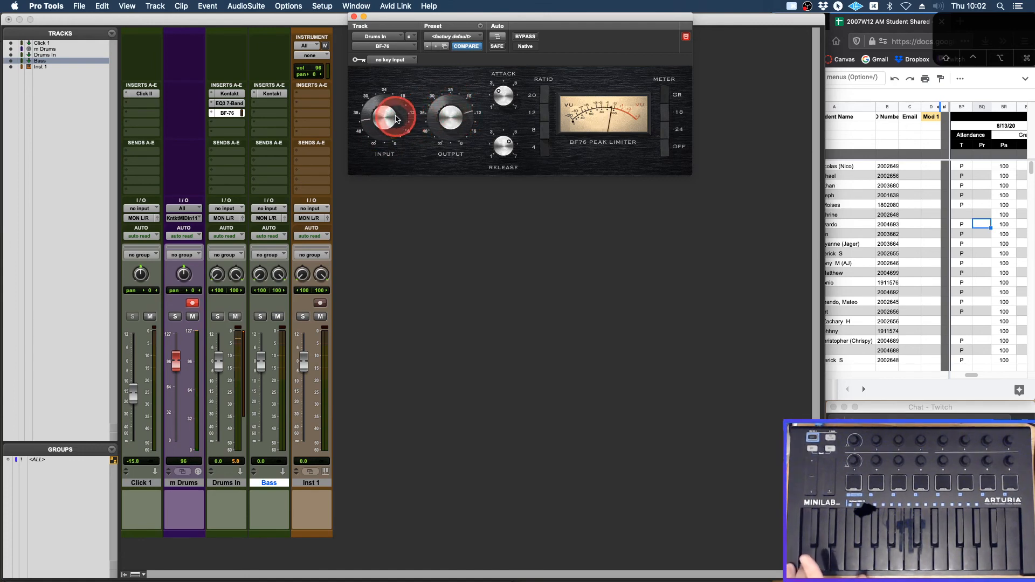
left_click_drag(503, 97, 504, 131)
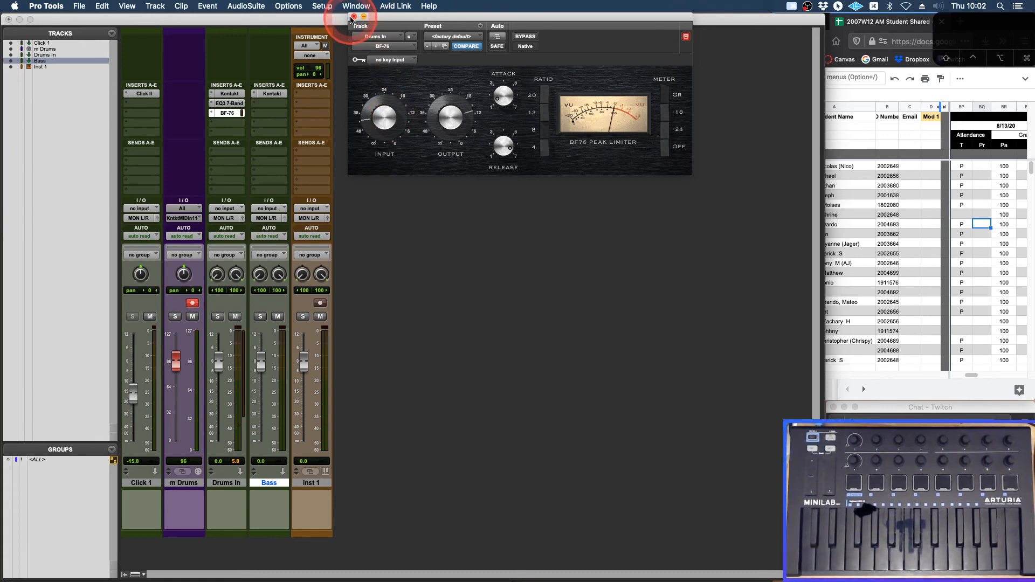
Look through the EQ3 7-Band, Kontakt and BF-76 plug-ins on the Drums In track while playing notes
left_click(232, 102)
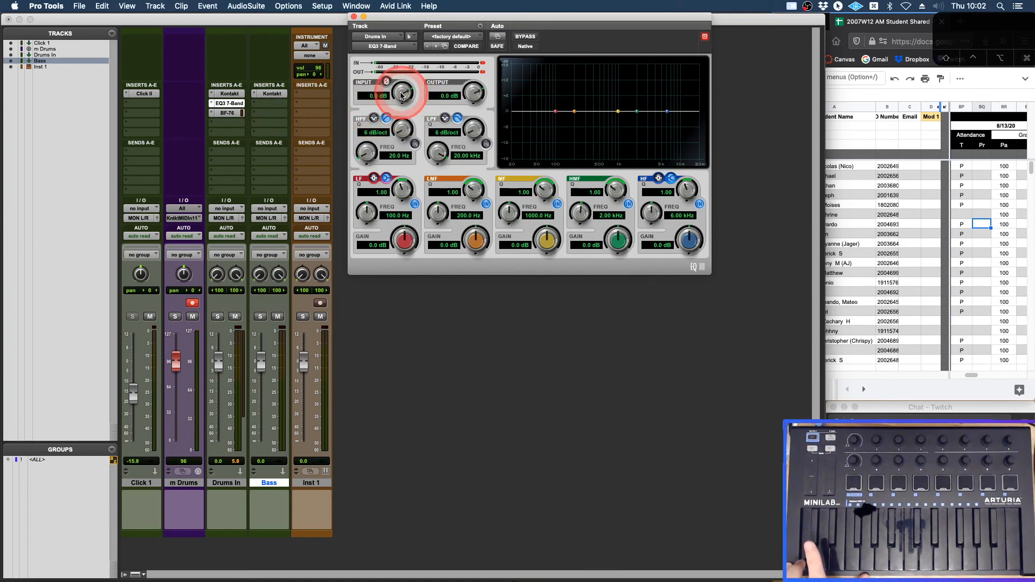
left_click(229, 93)
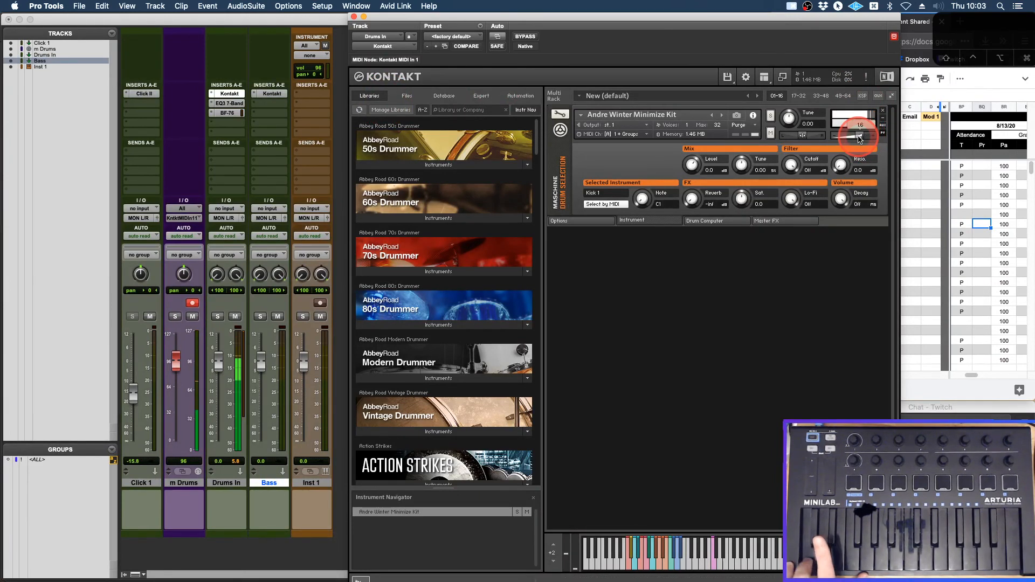
left_click(354, 17)
left_click(227, 113)
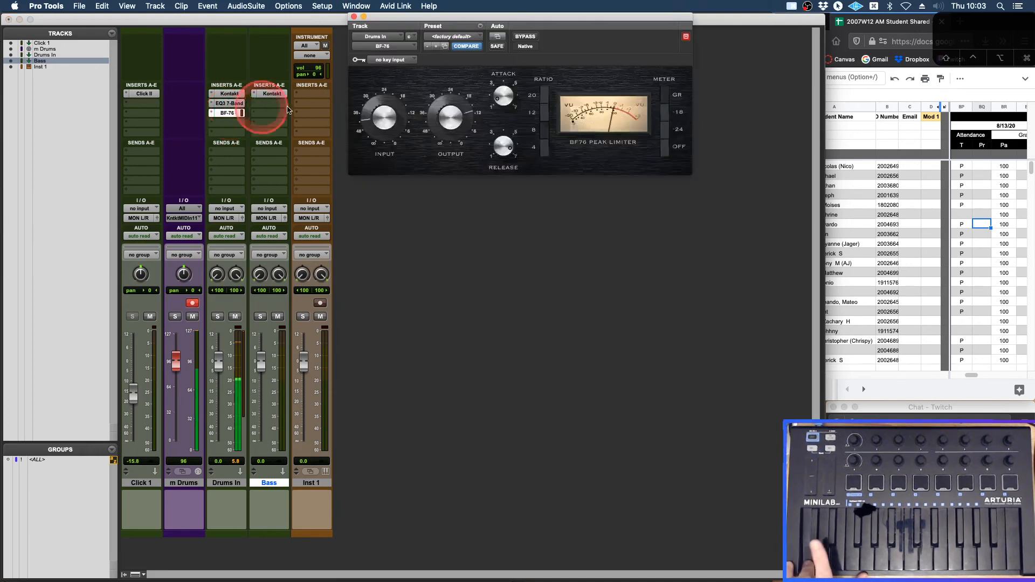
left_click_drag(391, 119, 385, 123)
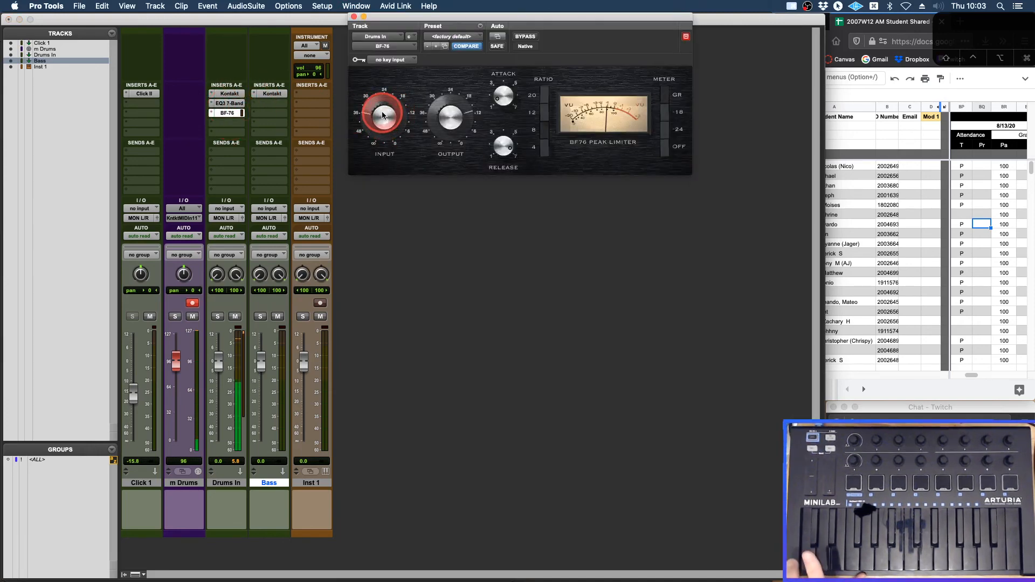
Lower the input gain of the Drums In EQ3 7-Band to -2.1 dB and clear its input and output clip indicators
left_click(230, 103)
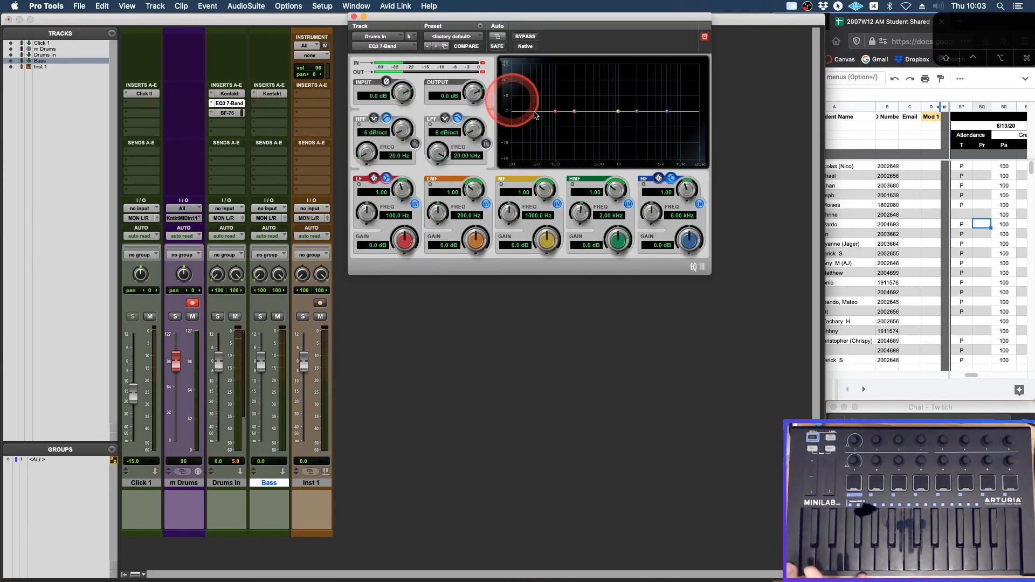
left_click_drag(402, 93, 402, 104)
left_click(482, 63)
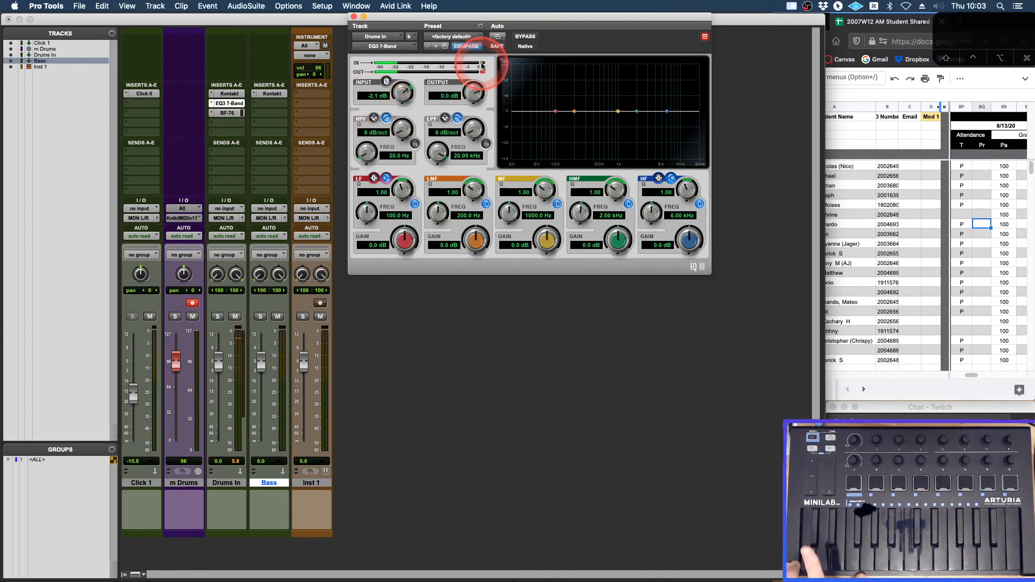
left_click(482, 72)
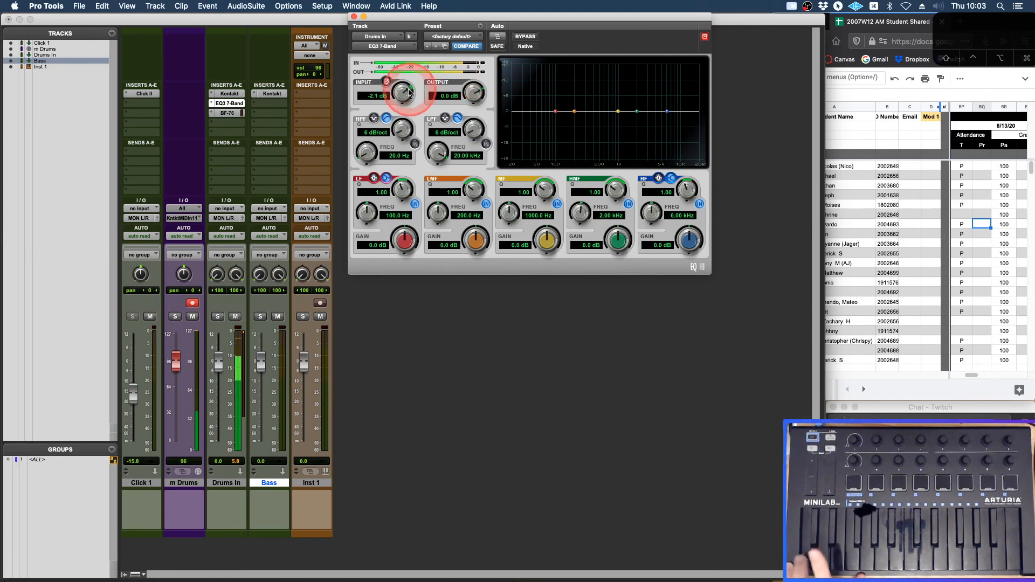
Boost the Drums In EQ by about 2.2 dB at 898 Hz (MF), 1.1 dB at 5.40 kHz (HF) and 1.3 dB at 57 Hz (LMF)
mouse_move(618, 111)
left_mouse_down()
mouse_move(605, 96)
mouse_move(615, 110)
mouse_move(606, 97)
mouse_move(544, 87)
mouse_move(673, 97)
mouse_move(626, 99)
mouse_move(619, 129)
mouse_move(622, 103)
mouse_move(614, 112)
left_mouse_up()
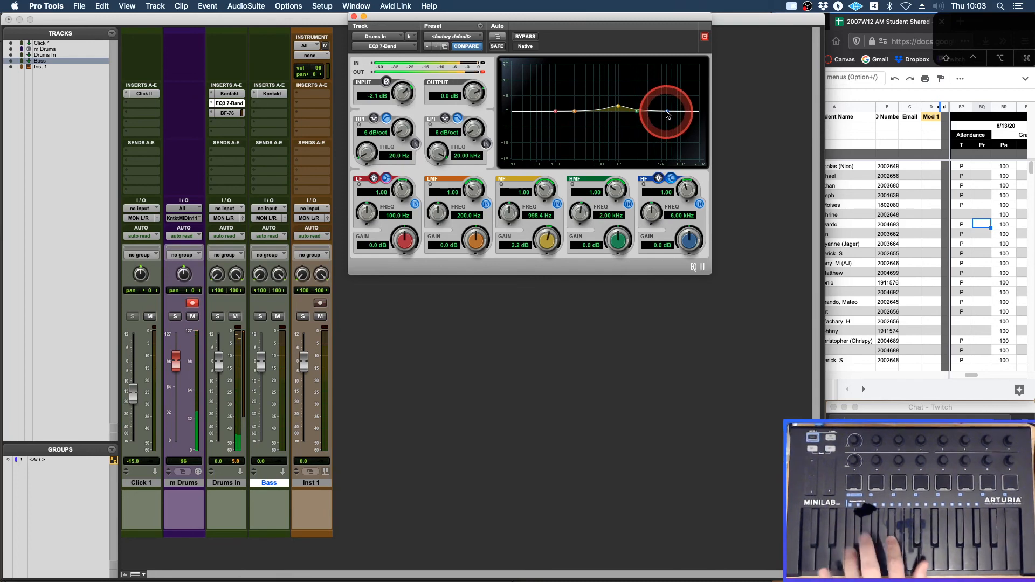
left_click_drag(668, 114, 664, 110)
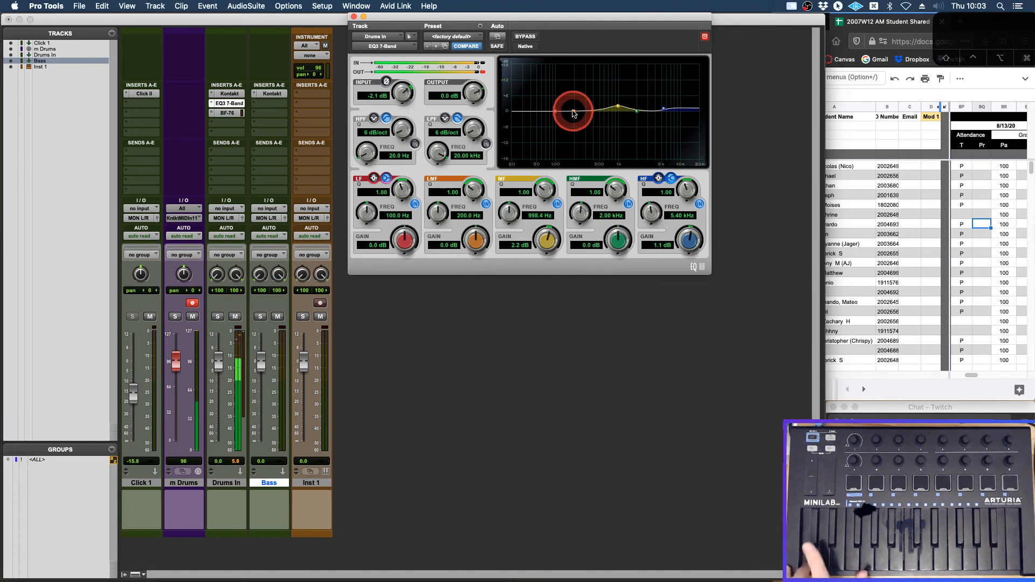
left_click_drag(573, 113, 540, 110)
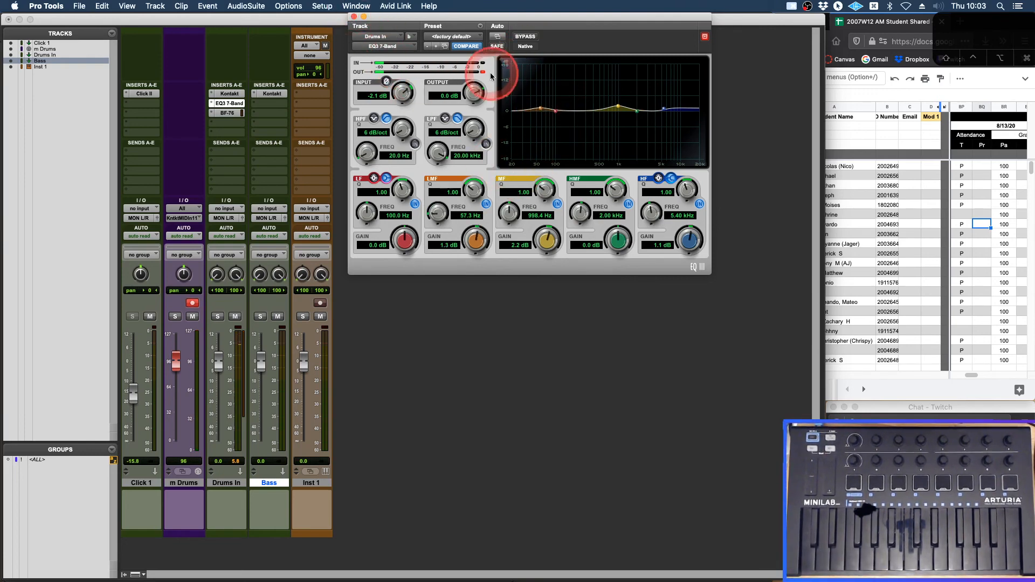
left_click(354, 17)
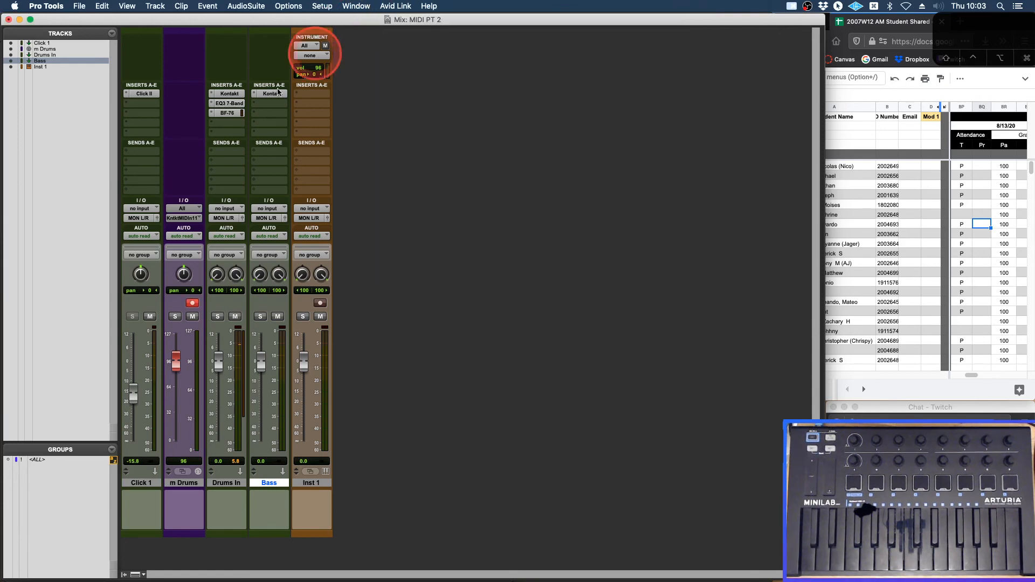
Check the BF-76 limiter's settings on the Drums In track and close its window
left_click(227, 114)
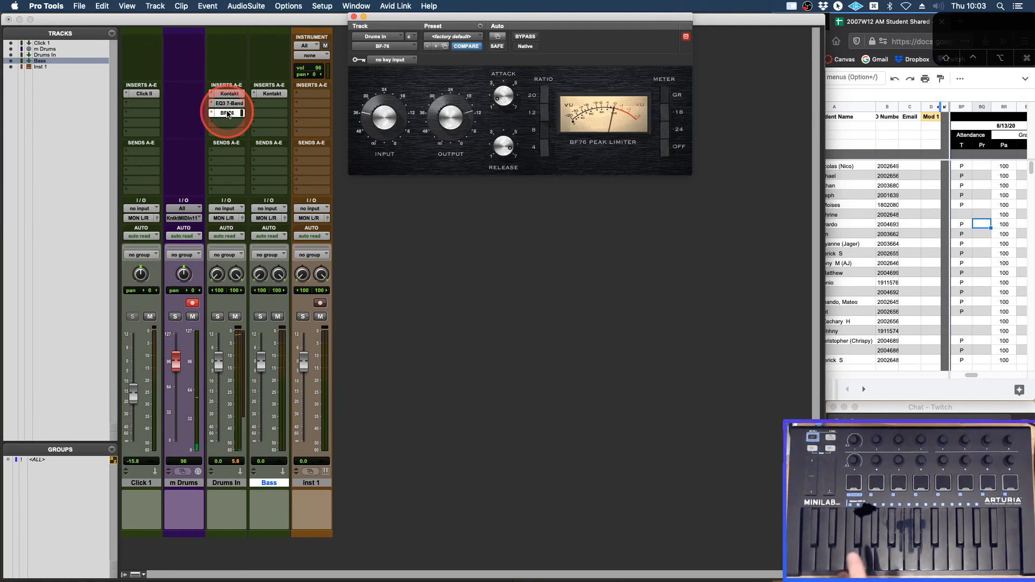
left_click(353, 17)
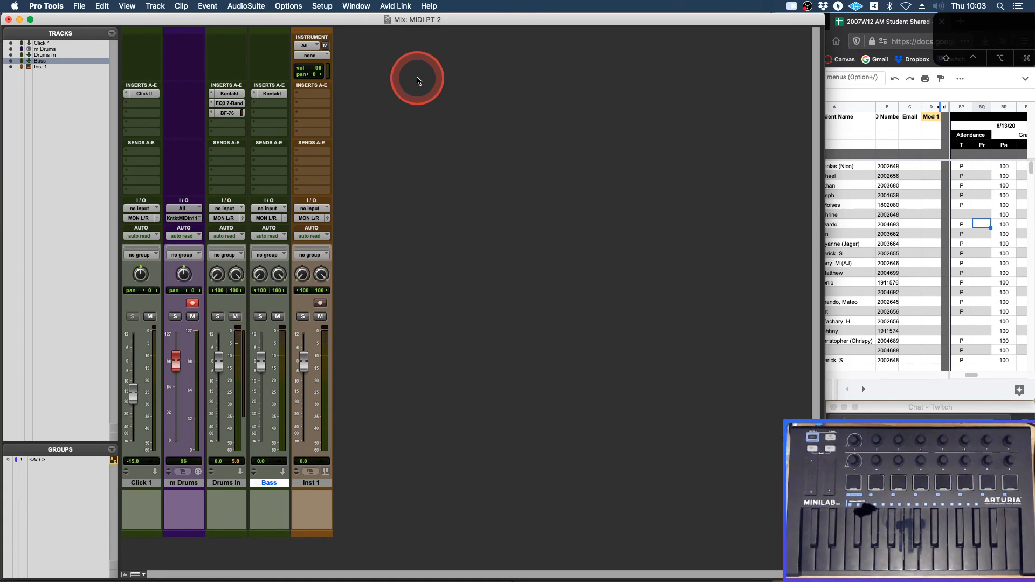
Create a blank two-bar MIDI clip on the m Drums track in the Edit window, from bar 1 to bar 3
key("super+equal")
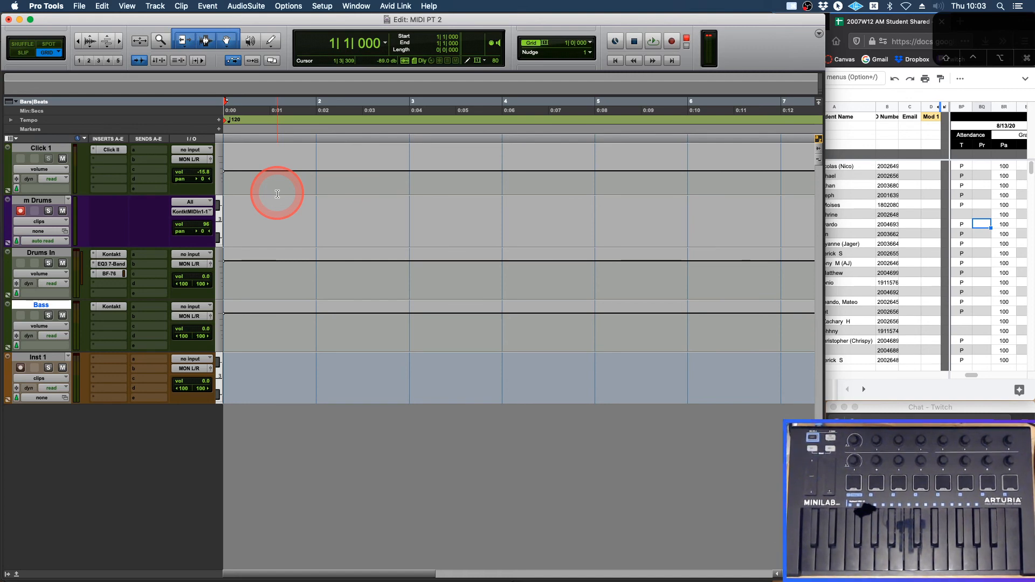
left_click(411, 211)
left_click_drag(410, 210, 334, 210)
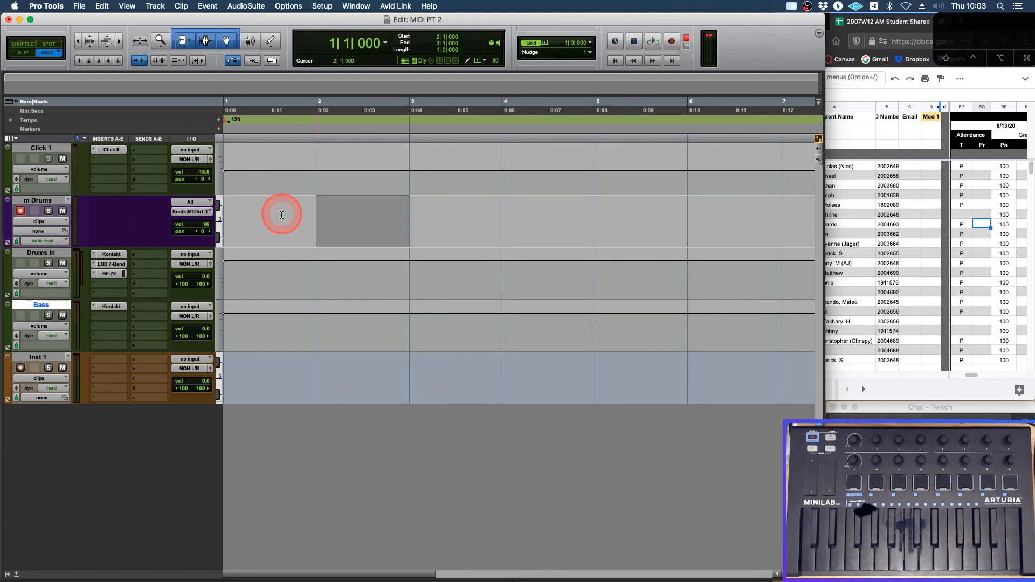
left_click_drag(273, 215, 240, 215)
key("shift+r")
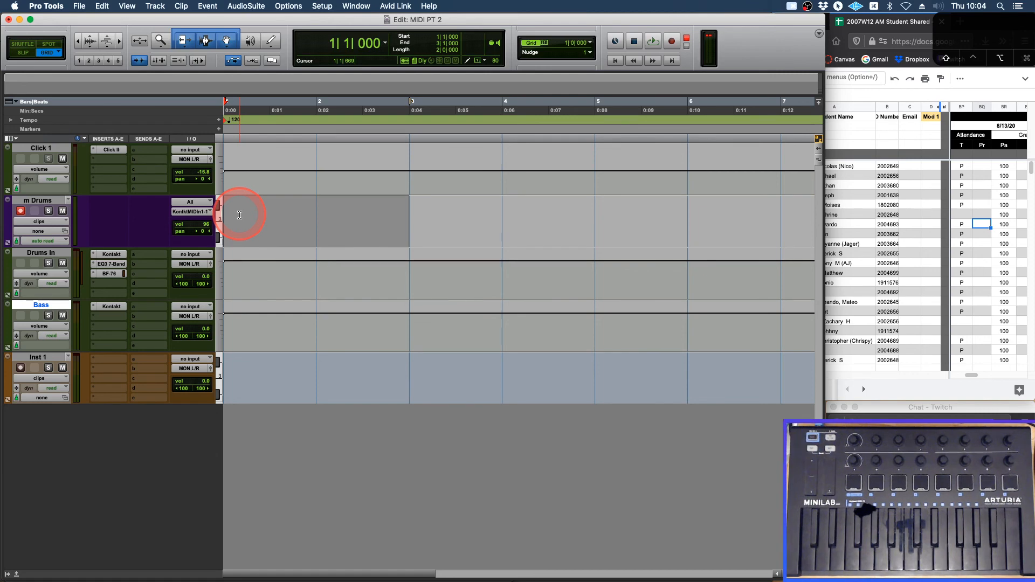
key("alt+shift+3")
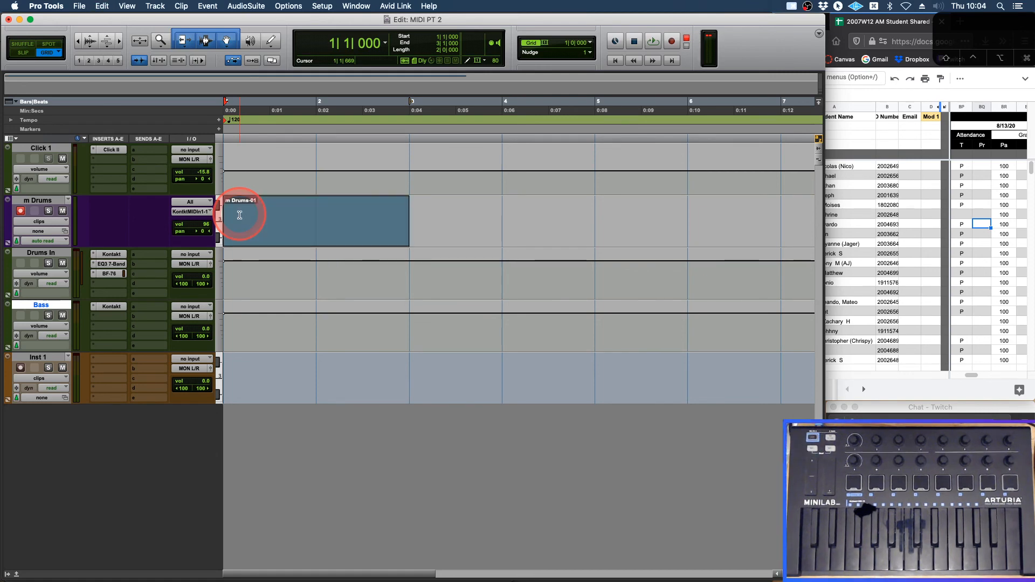
Open the blank m Drums clip in the MIDI Editor window, enlarge it and match its width to the Edit window
double_click(283, 231)
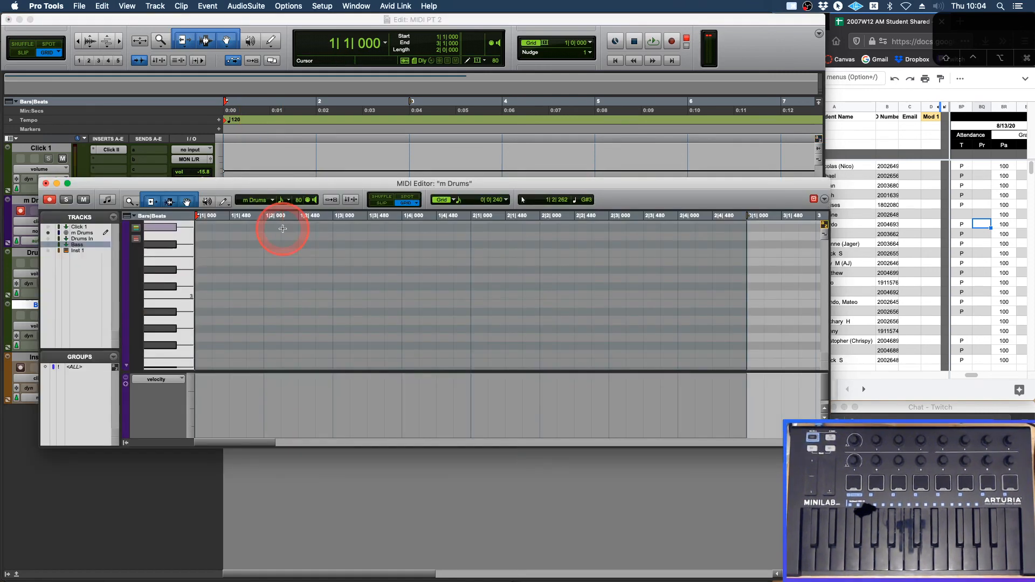
left_click_drag(283, 180, 244, 10)
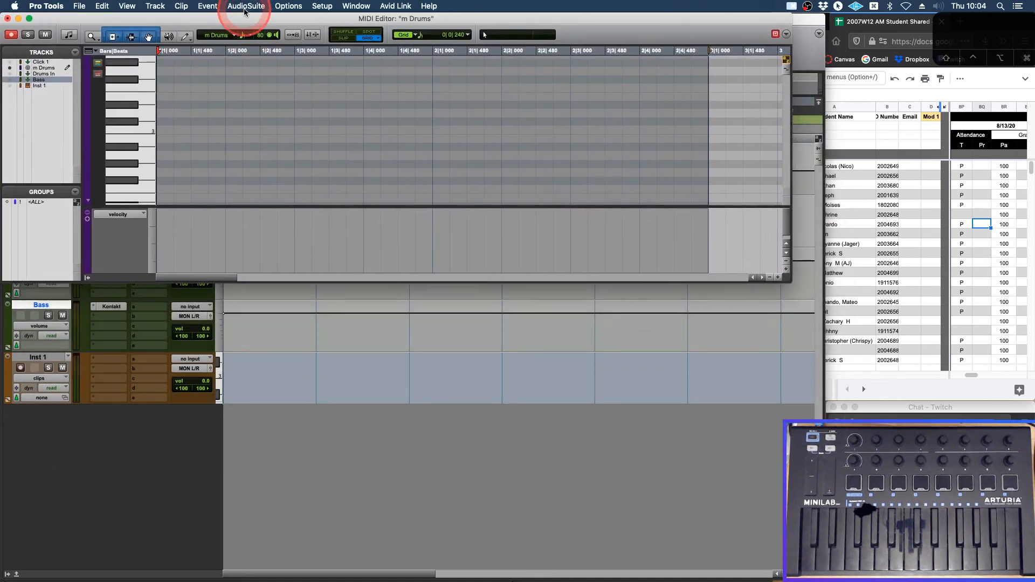
double_click(268, 20)
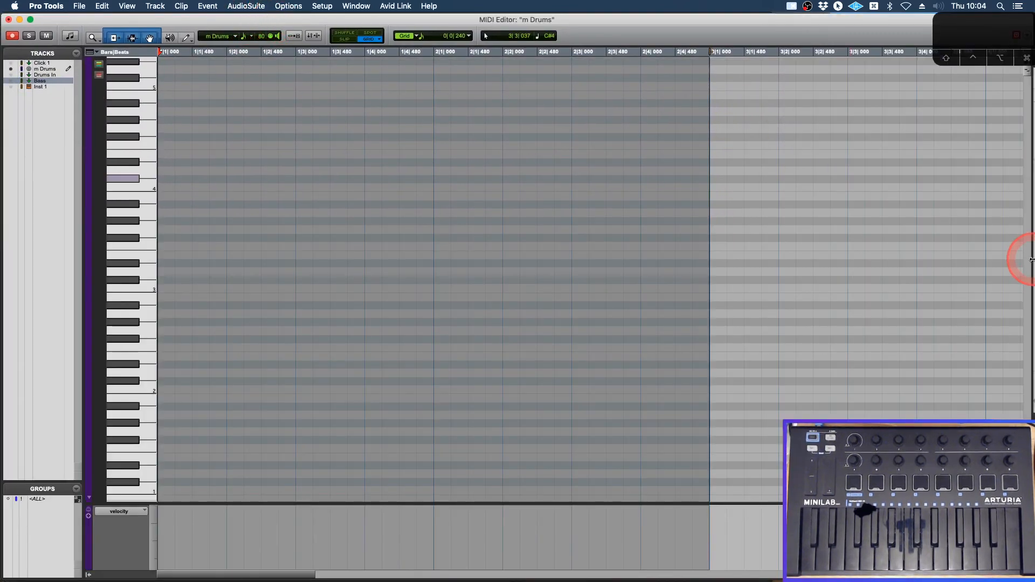
left_click_drag(938, 256, 816, 245)
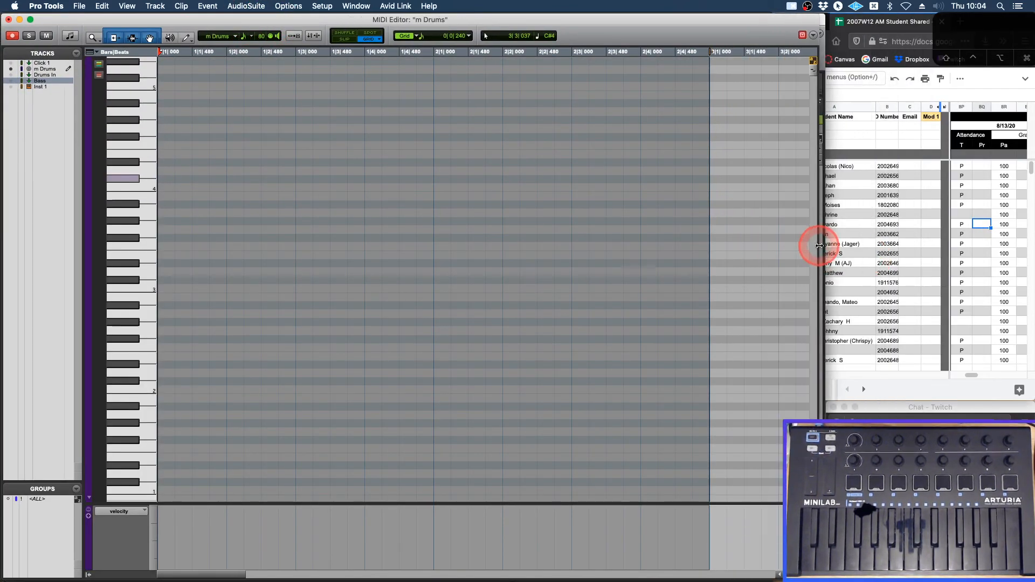
Move the MIDI Editor window aside, then show and hide the docked MIDI editor in the Edit window
left_click_drag(806, 17, 1031, 70)
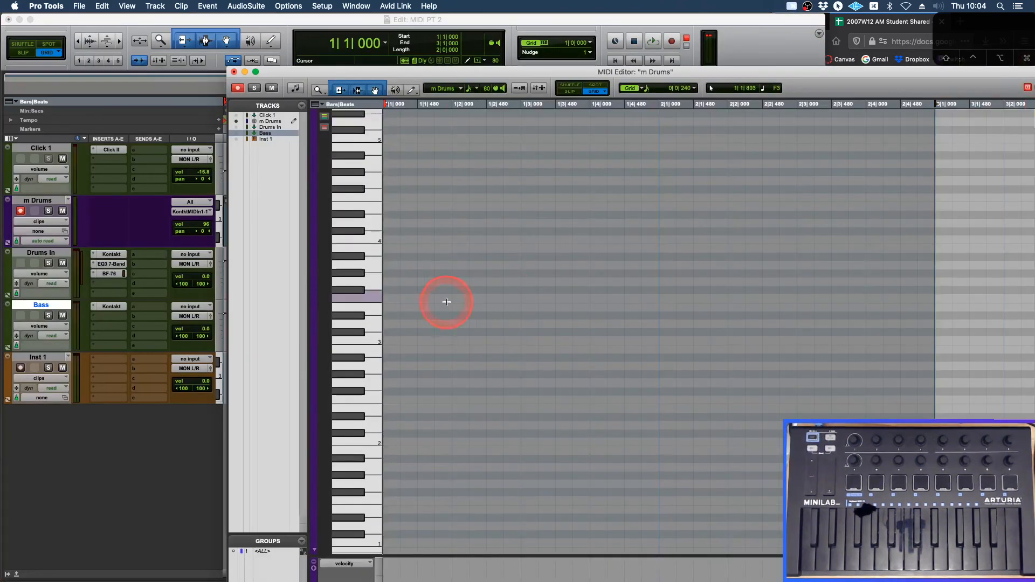
left_click(3, 542)
left_click(16, 574)
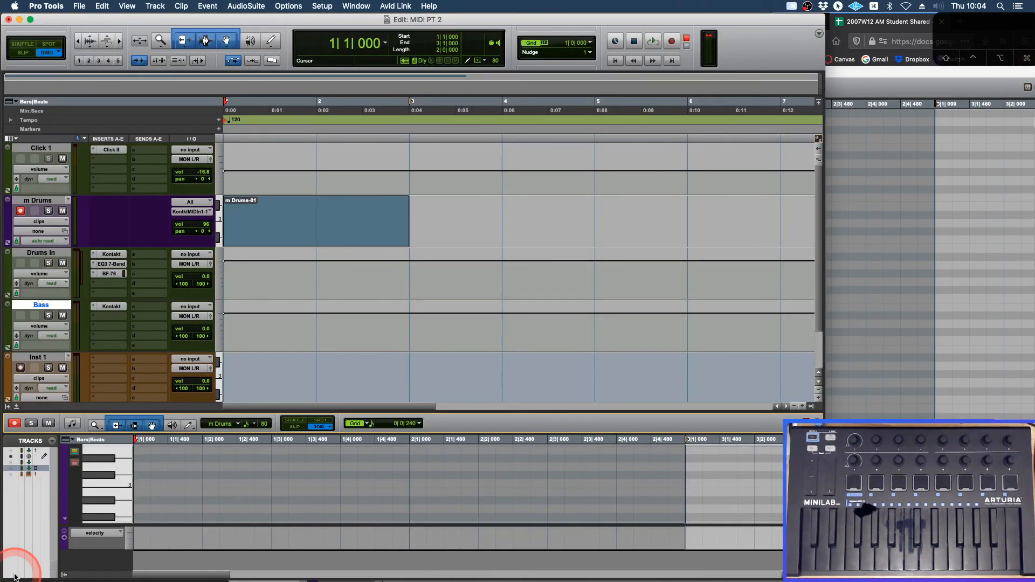
left_click(16, 406)
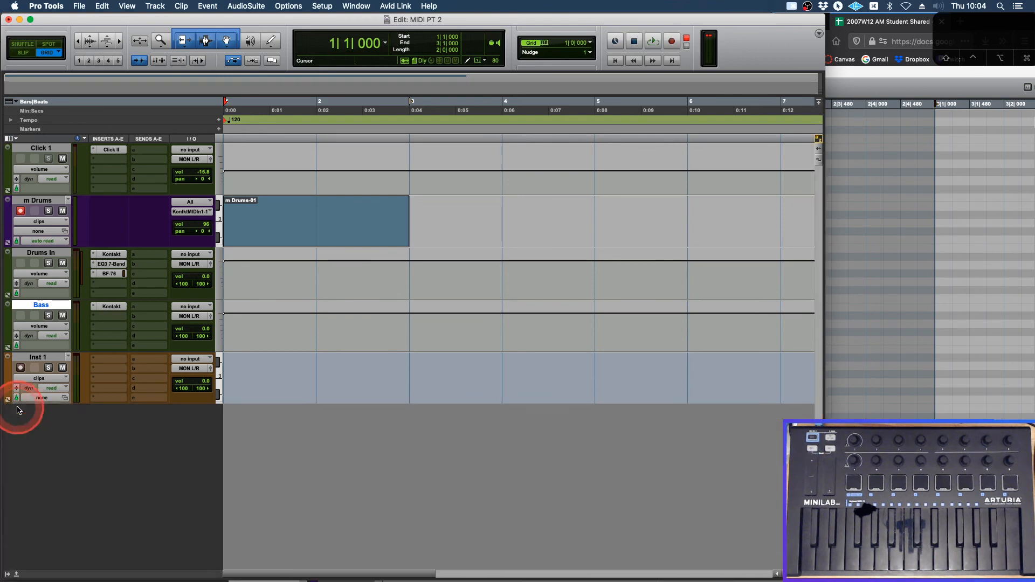
Return the floating MIDI Editor to its place over the Edit window and audition drum notes on its piano keyboard
left_click(659, 131)
left_click_drag(885, 70, 638, 21)
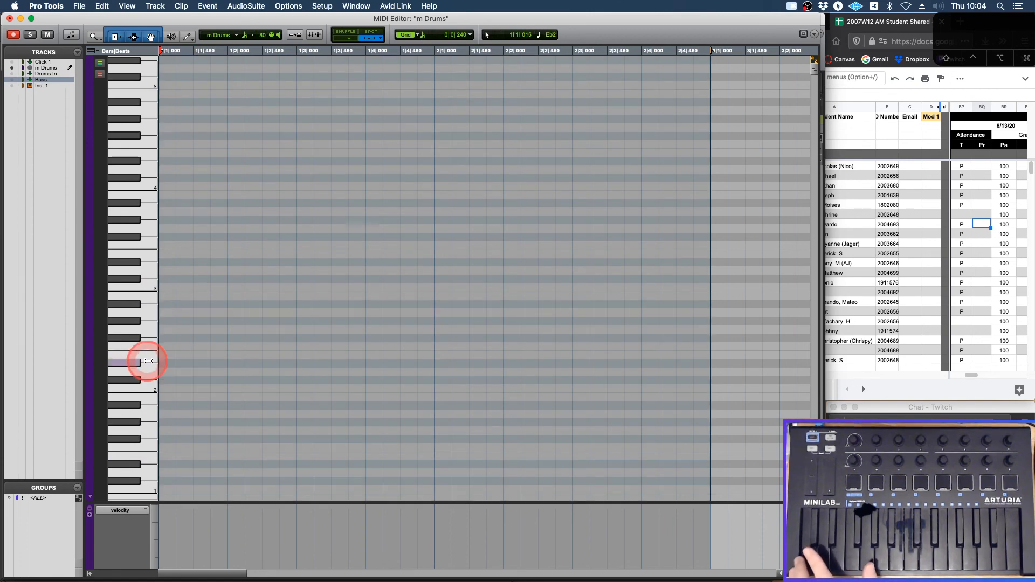
left_click_drag(148, 361, 144, 448)
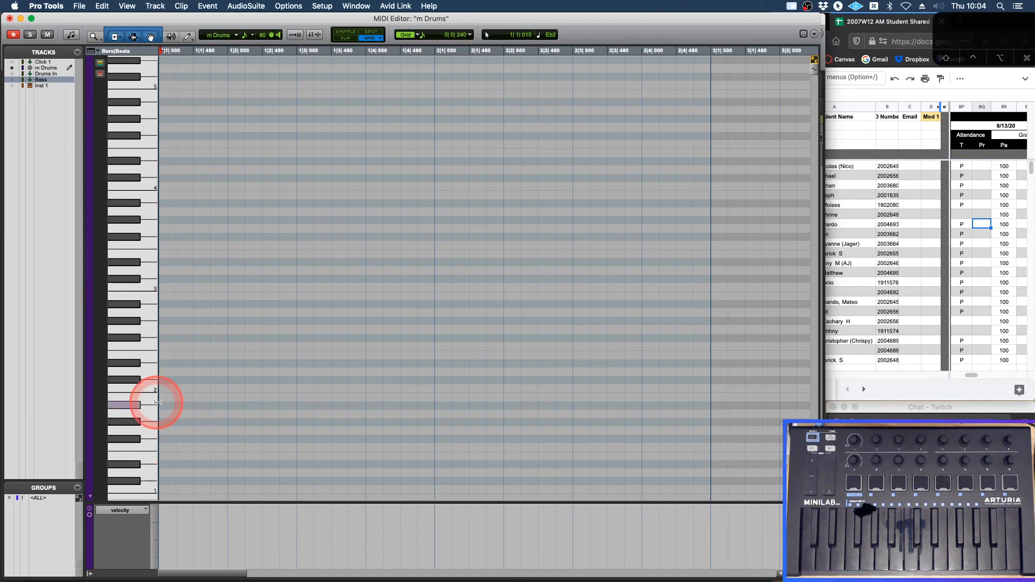
Audition the low drum notes on the MIDI Editor's piano keyboard, repeating E1
left_click_drag(157, 405, 155, 256)
left_click_drag(152, 326, 146, 300)
left_click(146, 301)
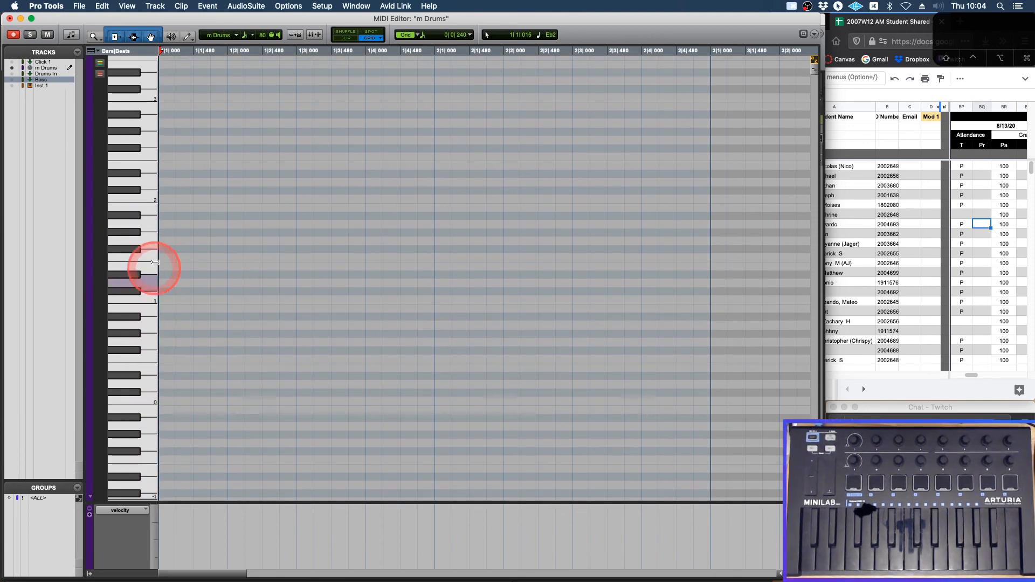
mouse_move(153, 256)
left_mouse_down()
mouse_move(150, 265)
mouse_move(156, 195)
mouse_move(137, 132)
mouse_move(150, 256)
mouse_move(139, 293)
mouse_move(153, 250)
mouse_move(144, 232)
mouse_move(131, 245)
mouse_move(148, 201)
mouse_move(142, 272)
left_mouse_up()
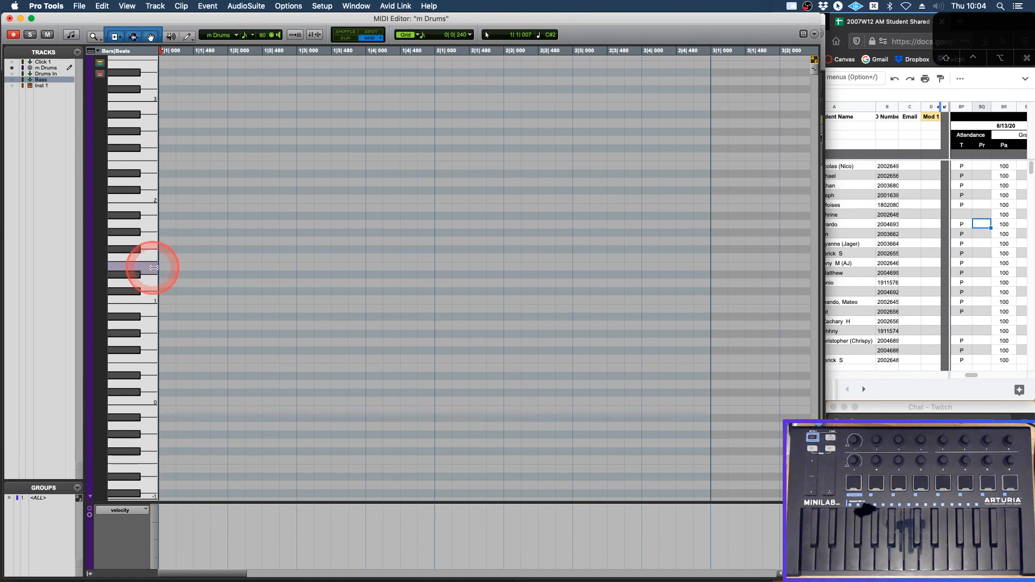
left_click(154, 268)
left_click(154, 267)
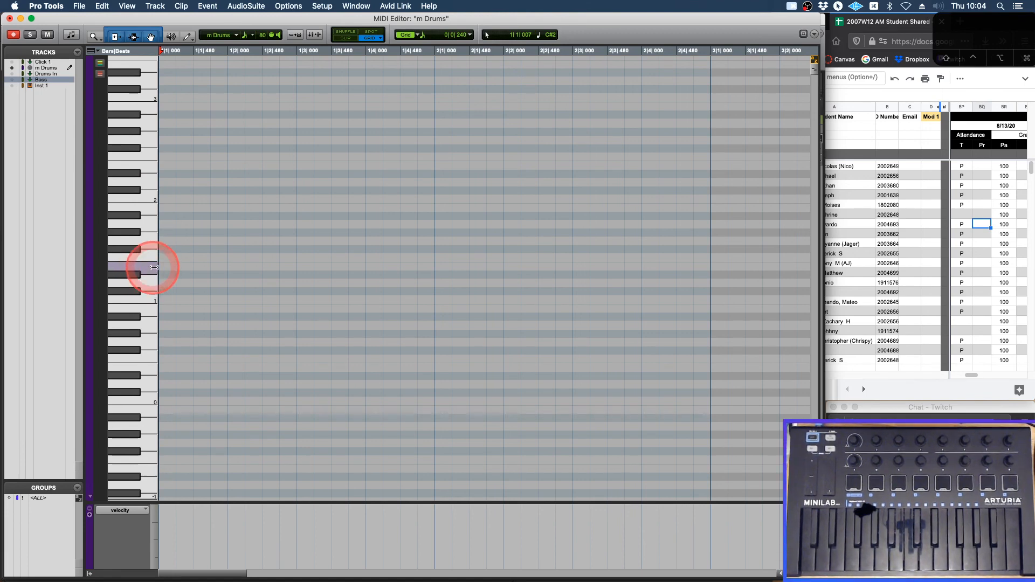
left_click(154, 267)
left_click(155, 267)
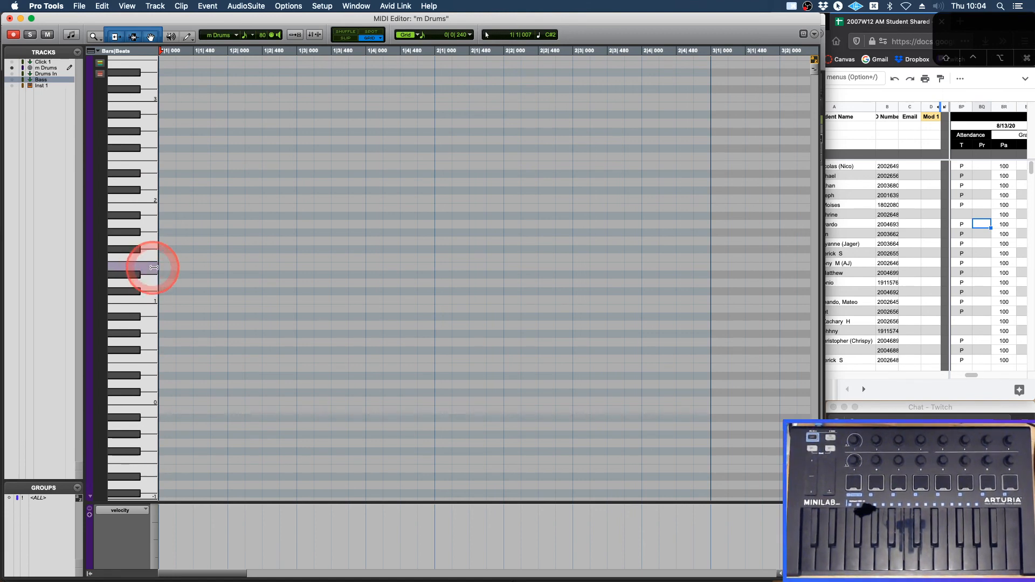
left_click(154, 267)
Insert a sixteenth-note E1 hit at bar 1 beat 1 of the m Drums clip and raise its velocity
left_click_drag(154, 267, 170, 267)
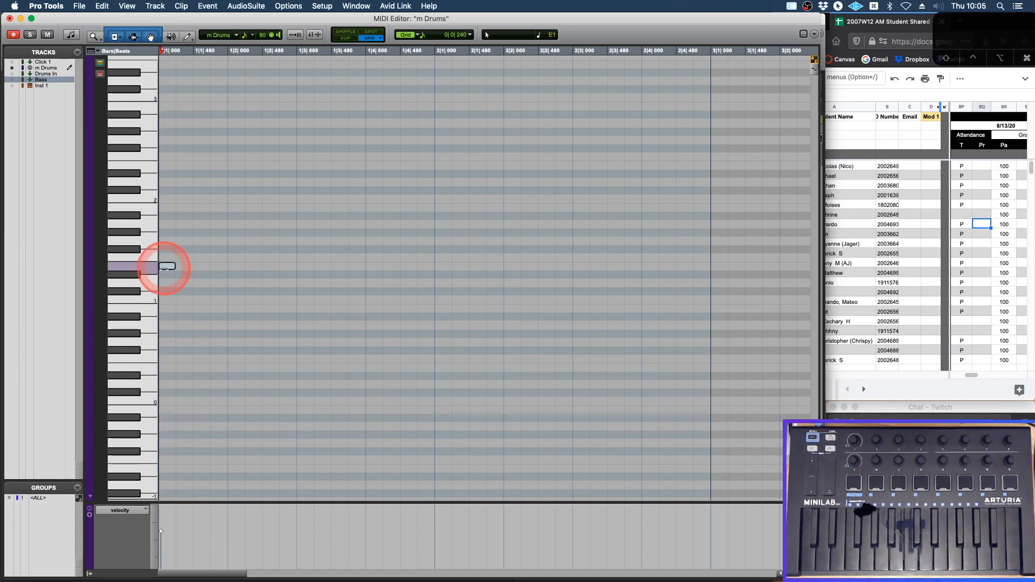
left_click(165, 268)
left_click_drag(167, 245, 177, 171)
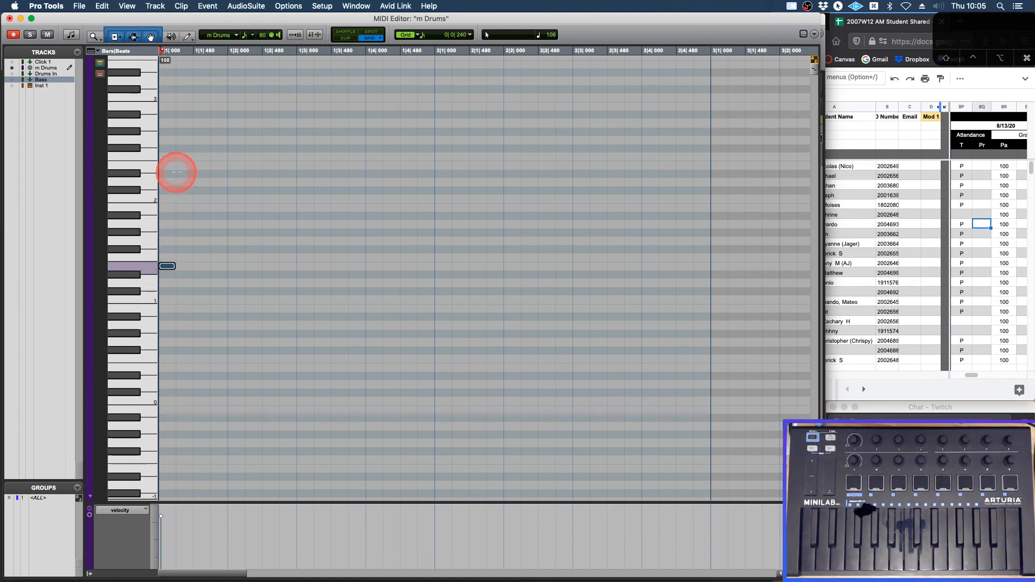
left_click_drag(176, 100, 171, 265)
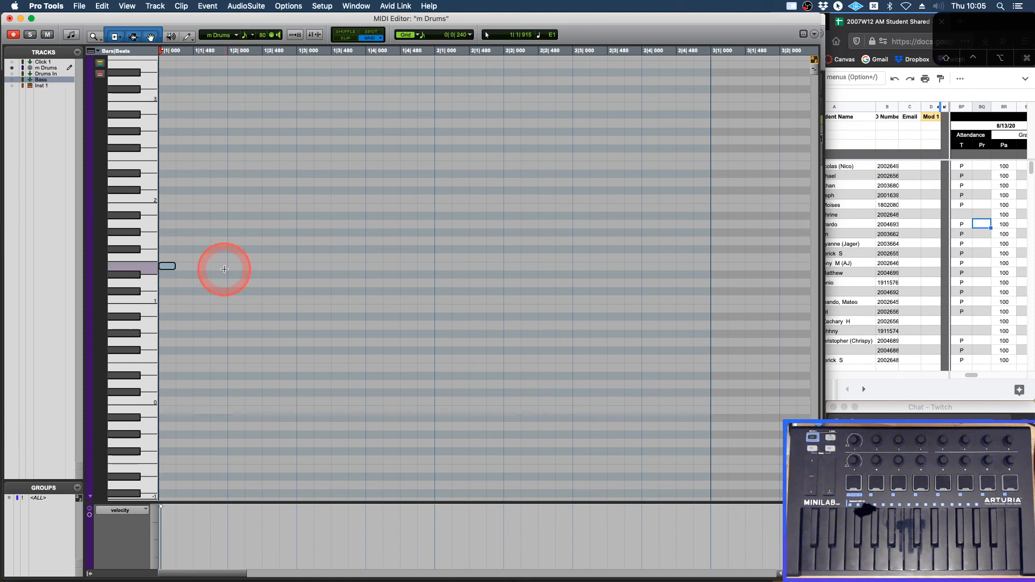
Copy the E1 note onto beats 2, 3 and 4 of bar 1
left_click_drag(170, 270, 241, 270)
left_click_drag(237, 267, 304, 268)
left_click_drag(305, 266, 374, 266)
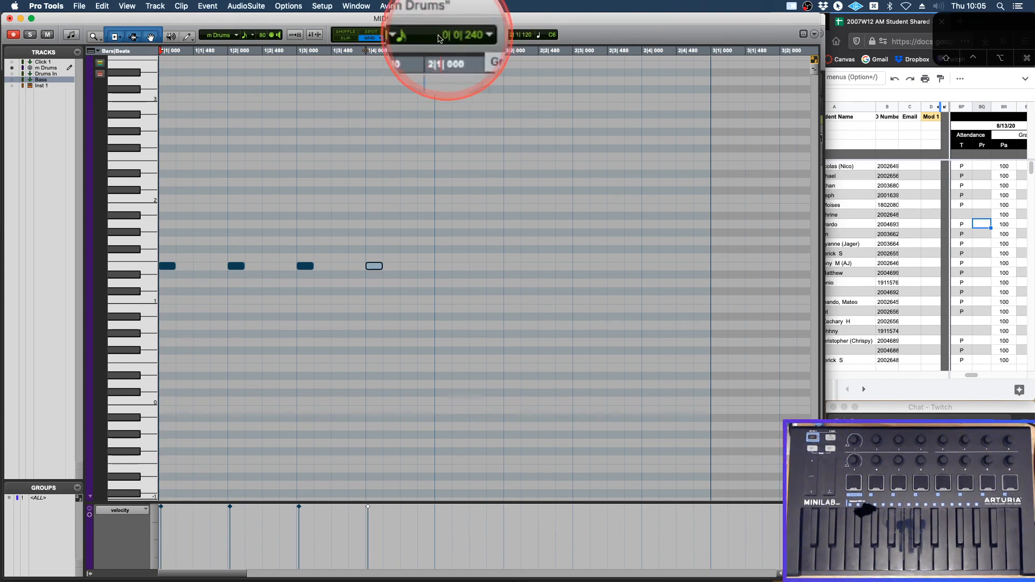
left_click(470, 36)
mouse_move(512, 8)
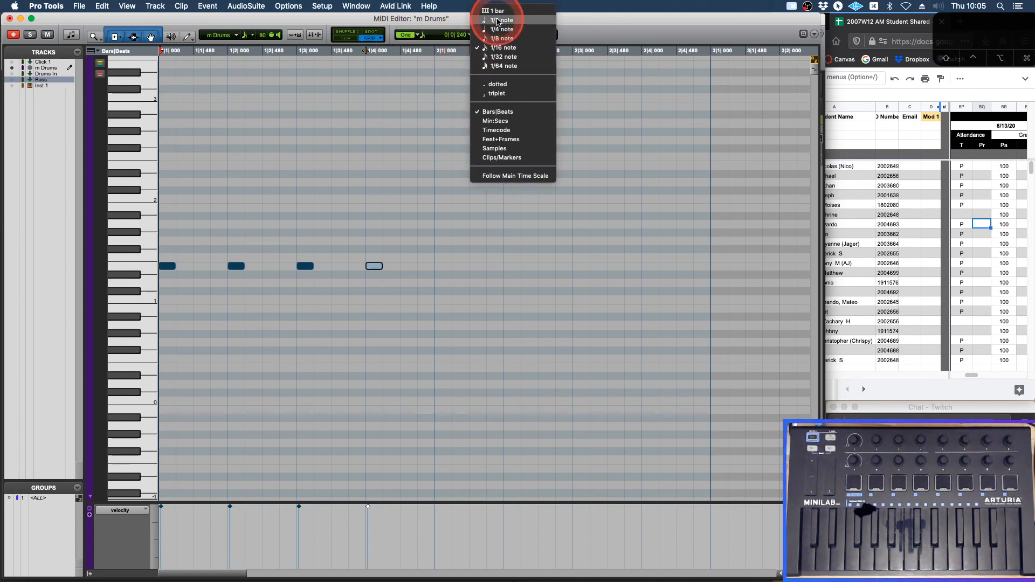
left_click(419, 125)
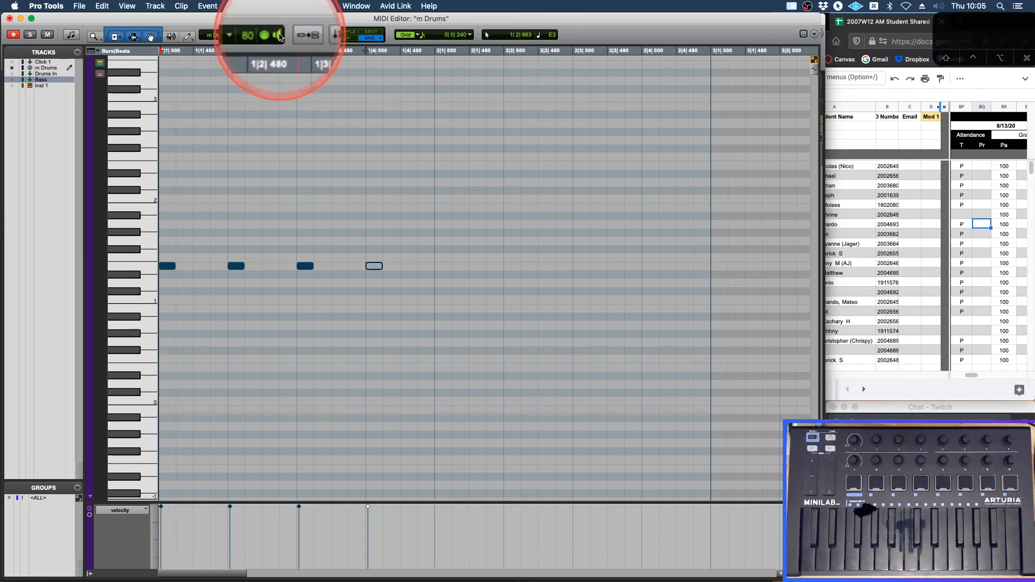
Select the four E1 notes in bar 1 and copy them to the start of bar 2
left_click(168, 266)
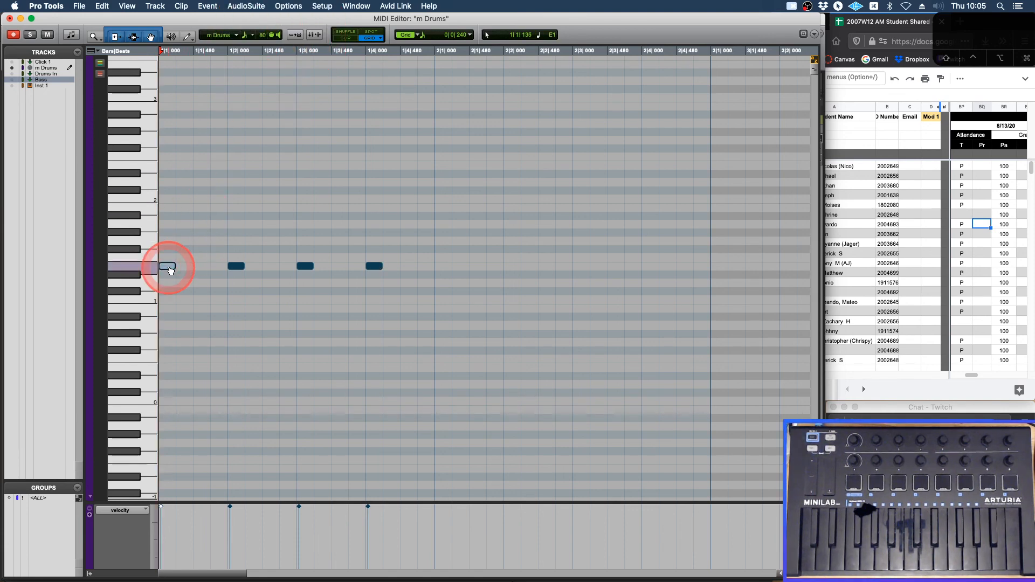
left_click_drag(170, 250, 402, 275)
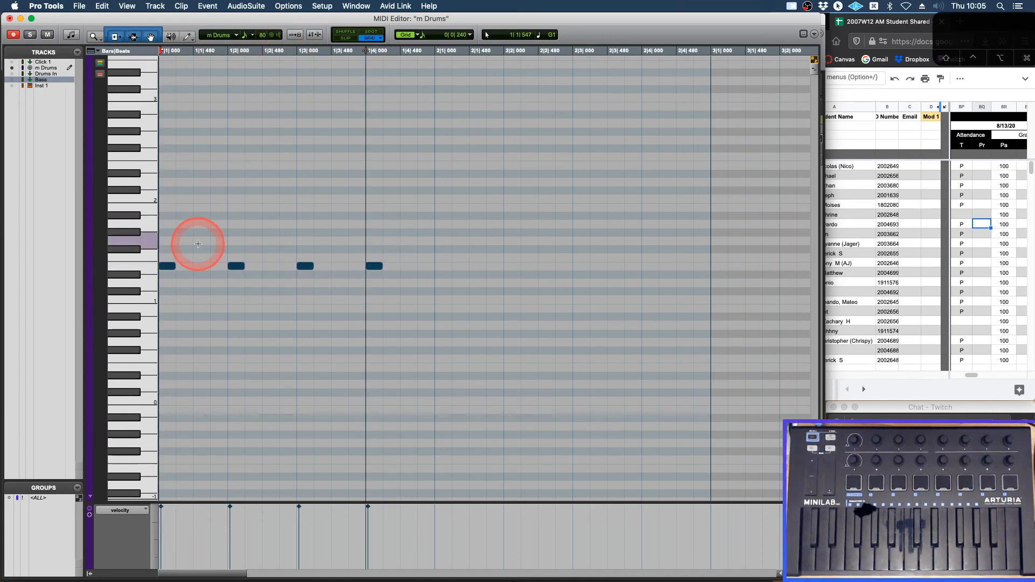
left_click_drag(163, 254, 383, 288)
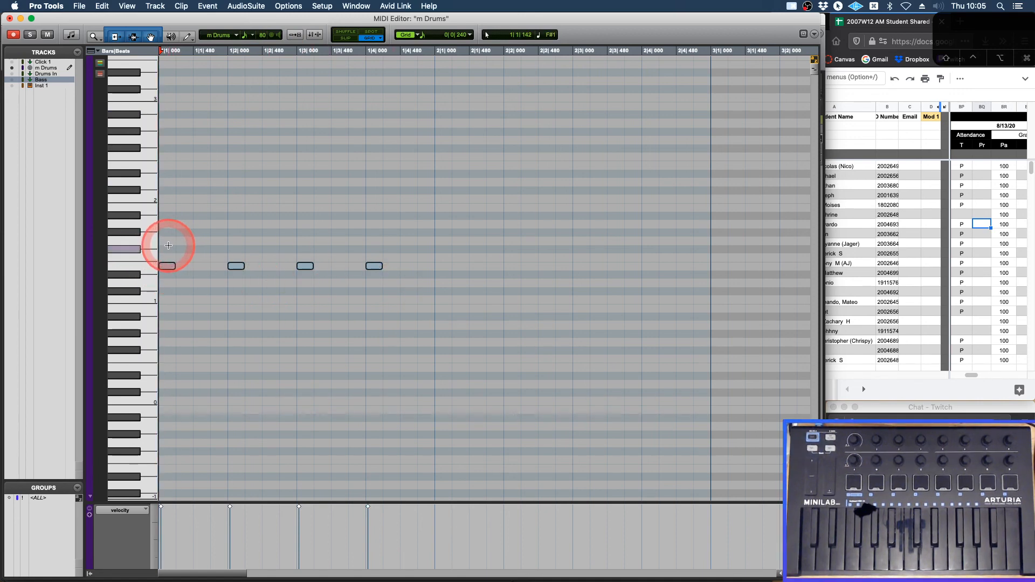
left_click_drag(168, 246, 383, 293)
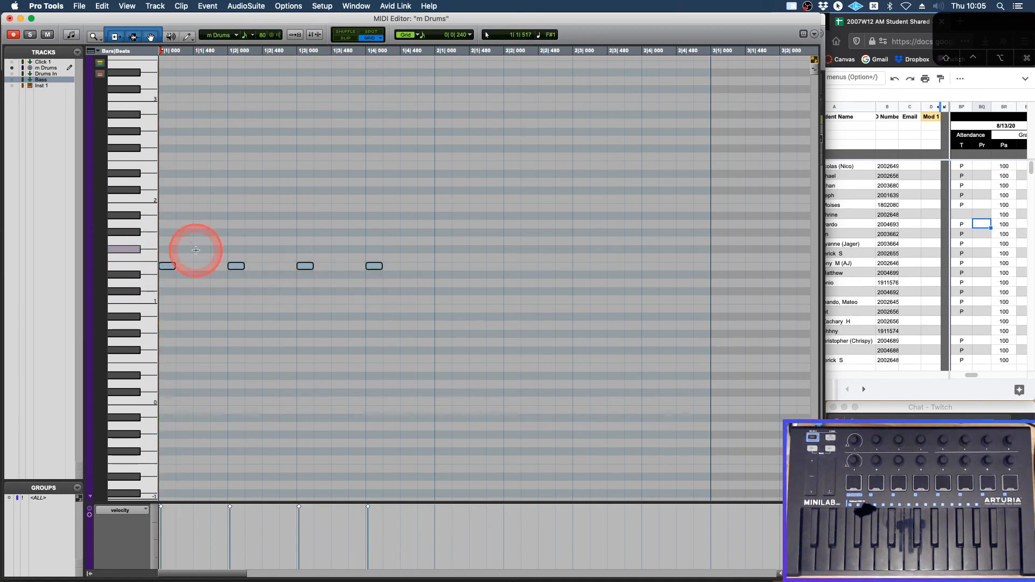
left_click_drag(171, 269, 443, 272)
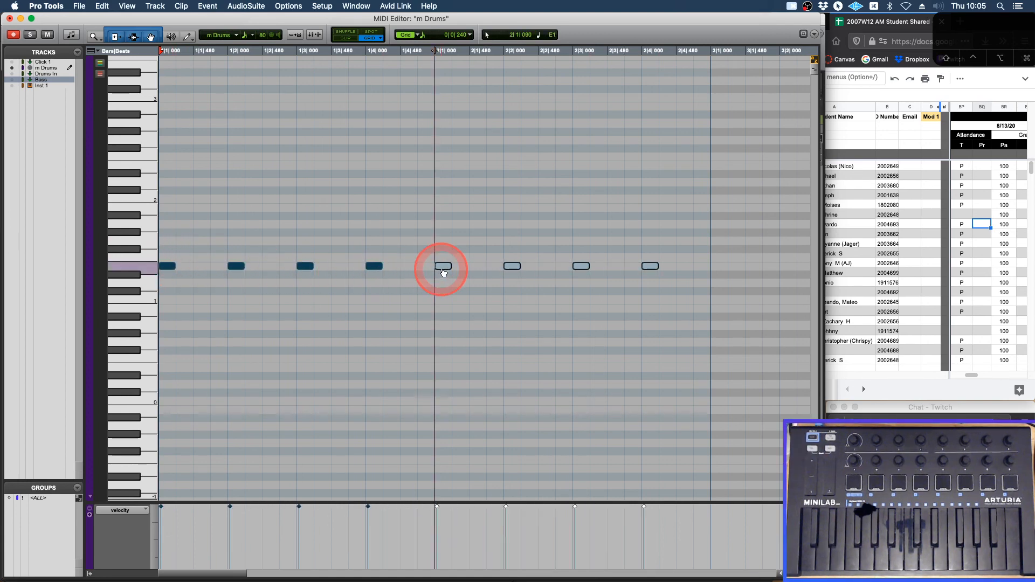
left_click(141, 36)
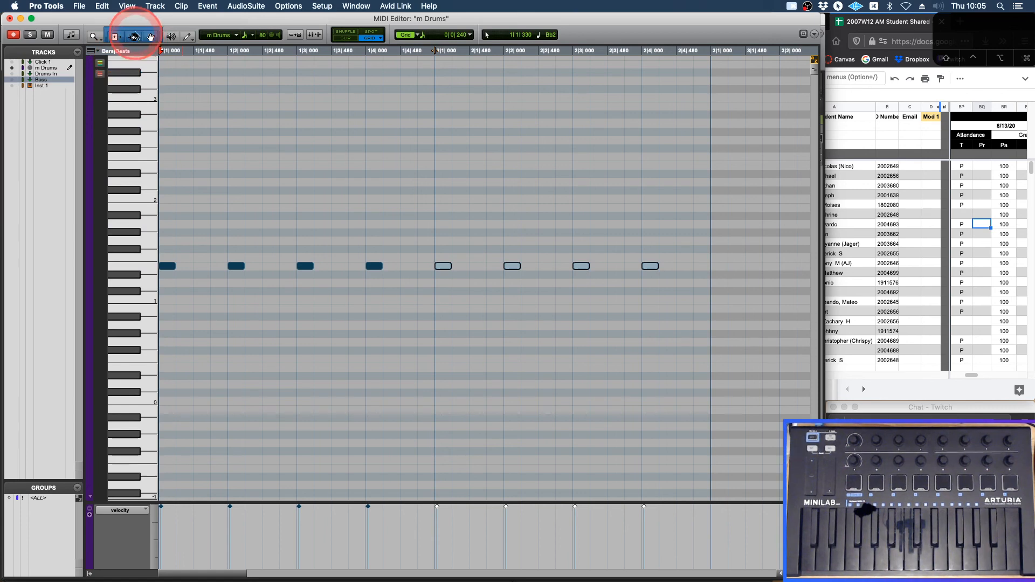
left_click(152, 41)
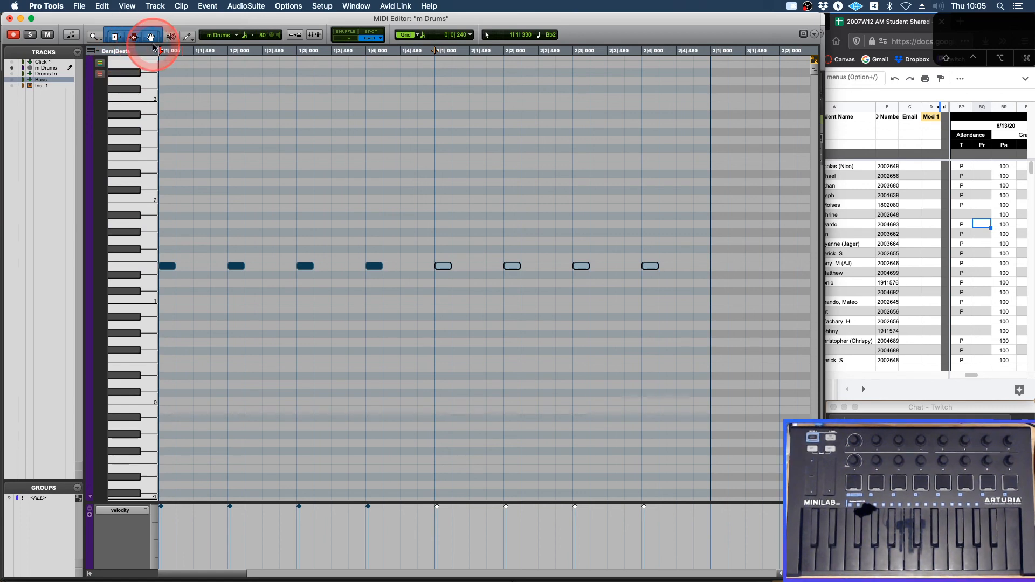
left_click(137, 38)
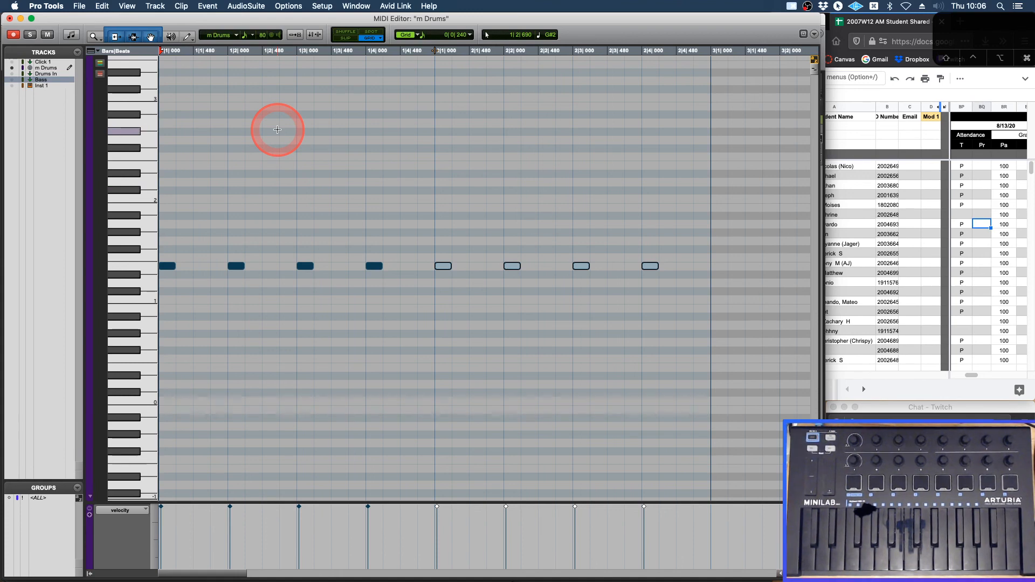
Close the MIDI Editor window, then show and hide the docked MIDI editor for the m Drums clip
key("super+w")
left_click(299, 235)
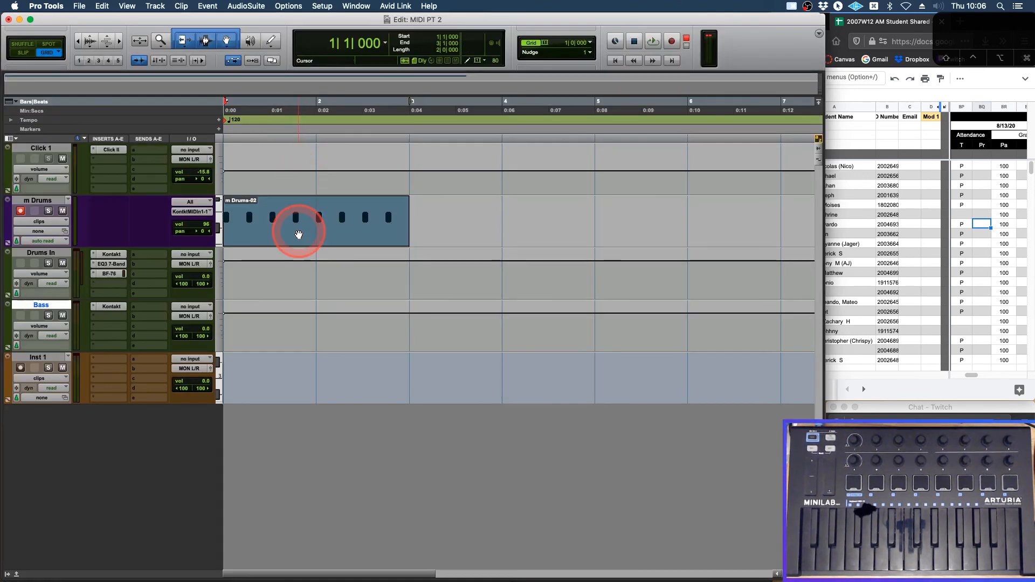
key("shift+/")
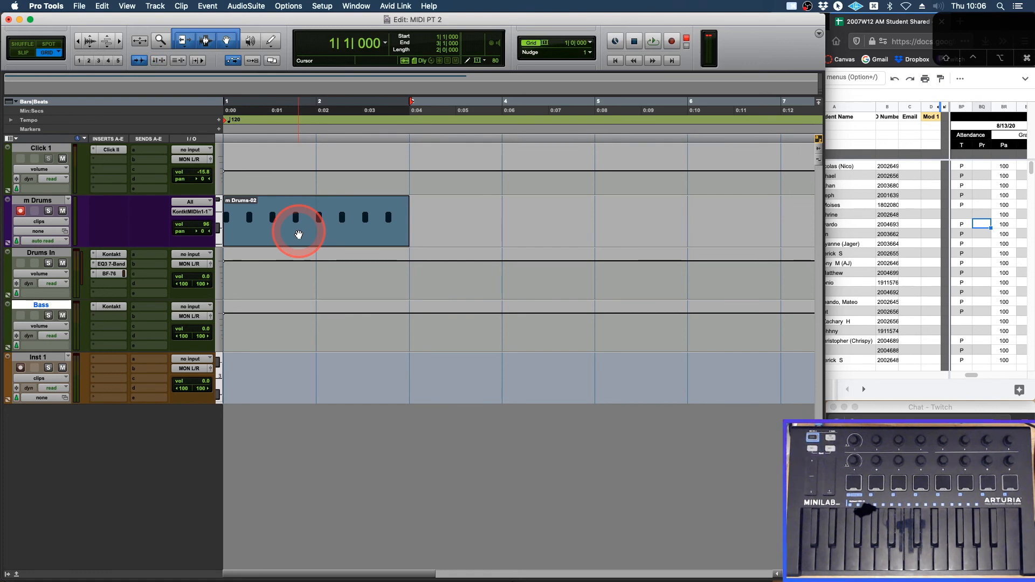
double_click(299, 235)
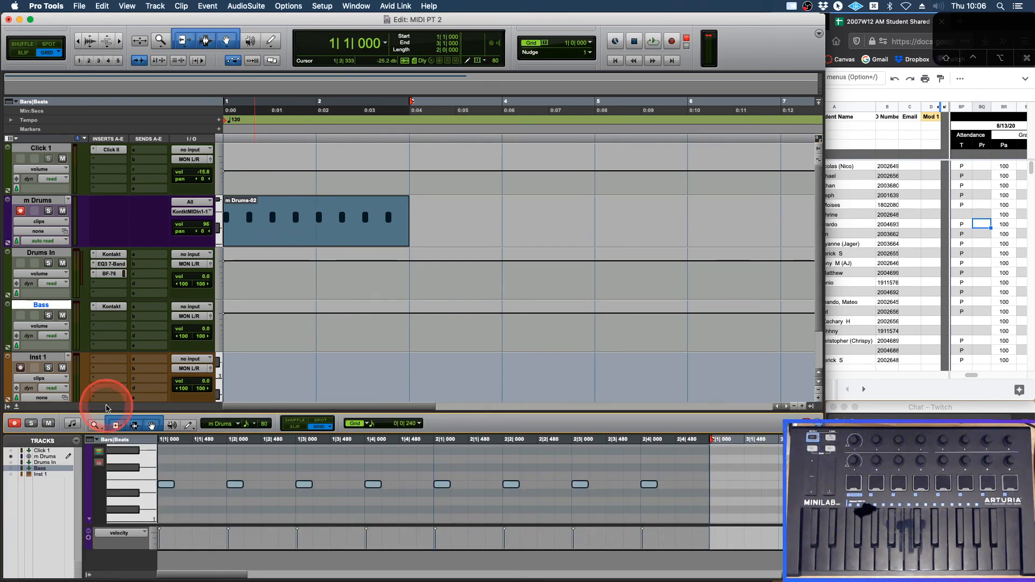
left_click(17, 407)
double_click(283, 234)
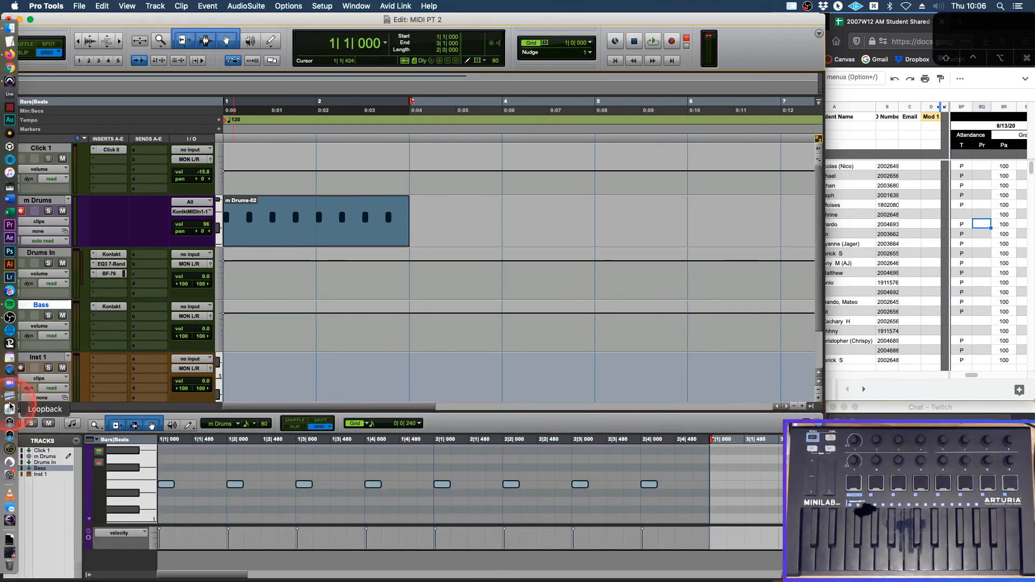
left_click(17, 407)
double_click(291, 238)
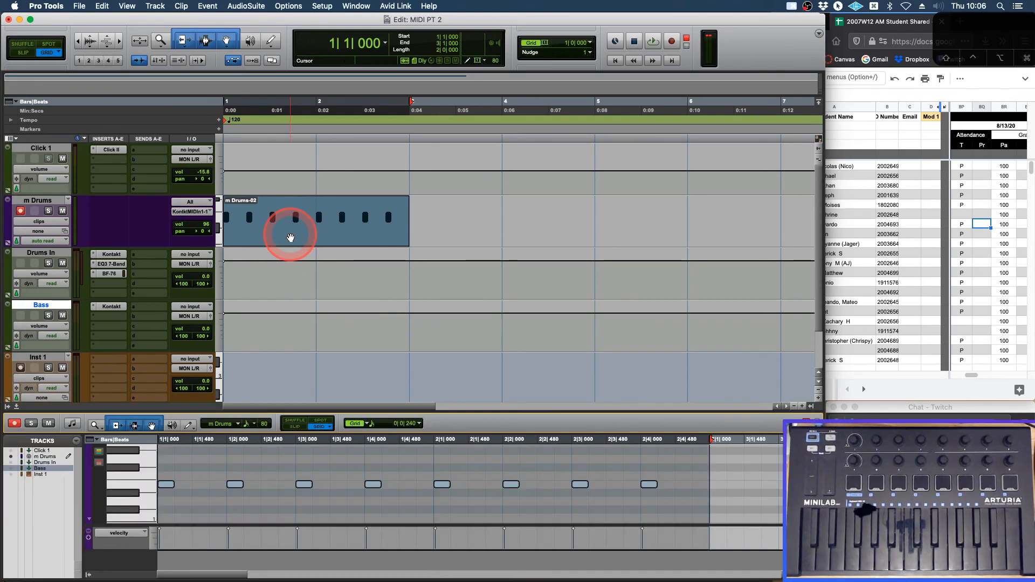
left_click(15, 408)
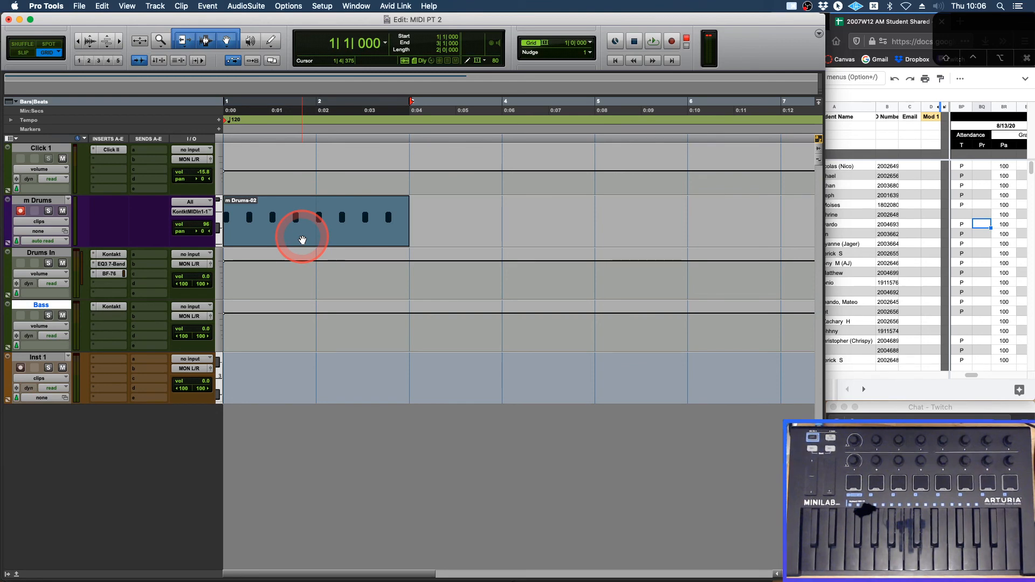
key("super+Tab")
key("super+shift+Tab")
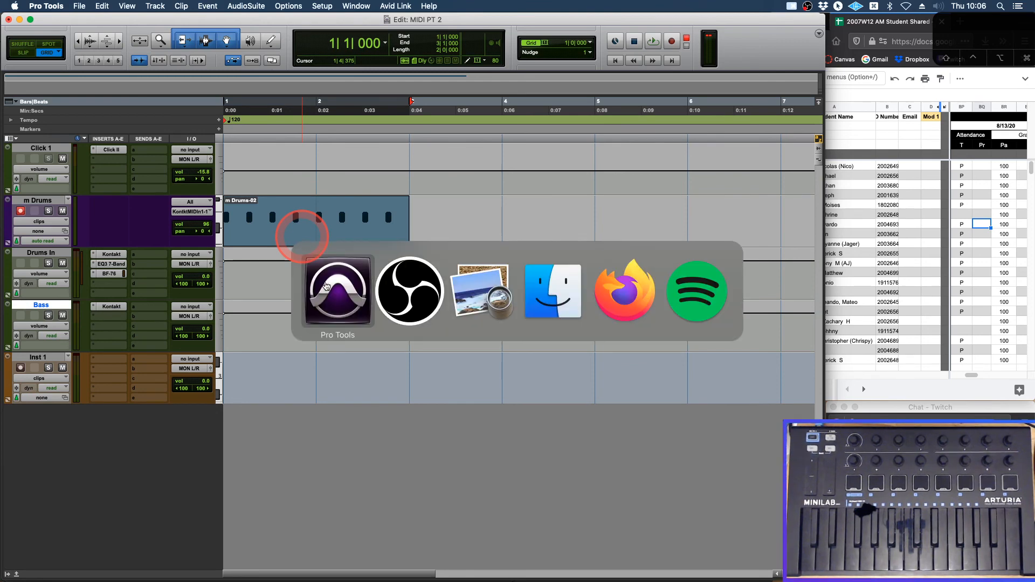
key("super+equal")
key("super+equal")
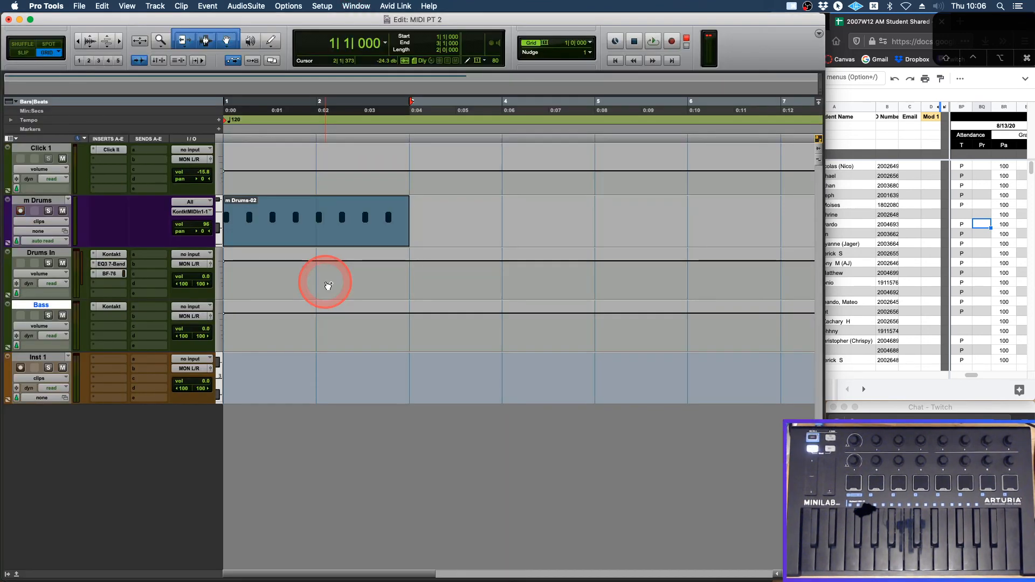
Reopen the m Drums clip in the floating MIDI Editor, enlarge it and match its width to the Edit window
right_click(320, 241)
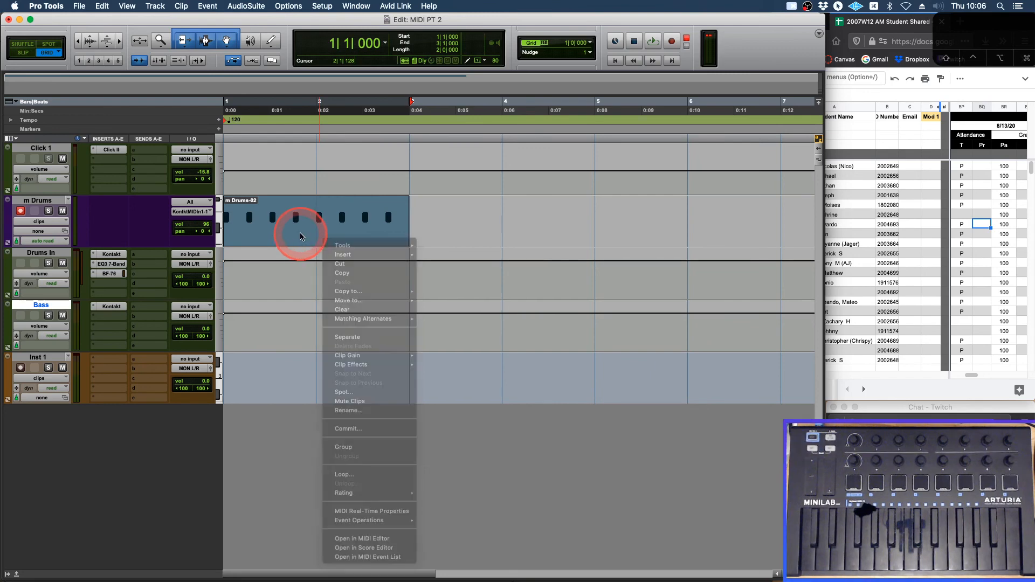
left_click(354, 6)
left_click(355, 6)
mouse_move(367, 20)
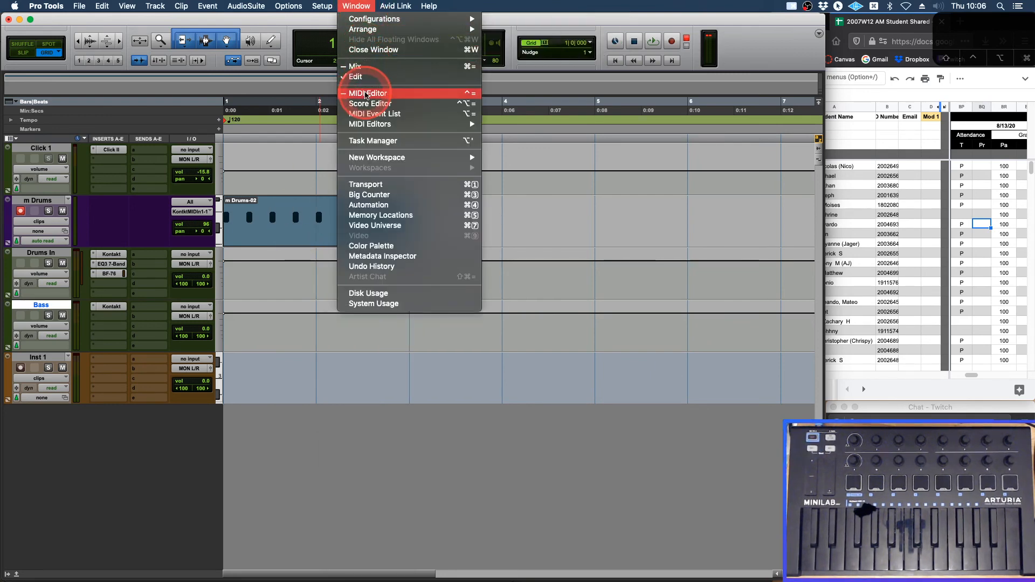
left_click(366, 94)
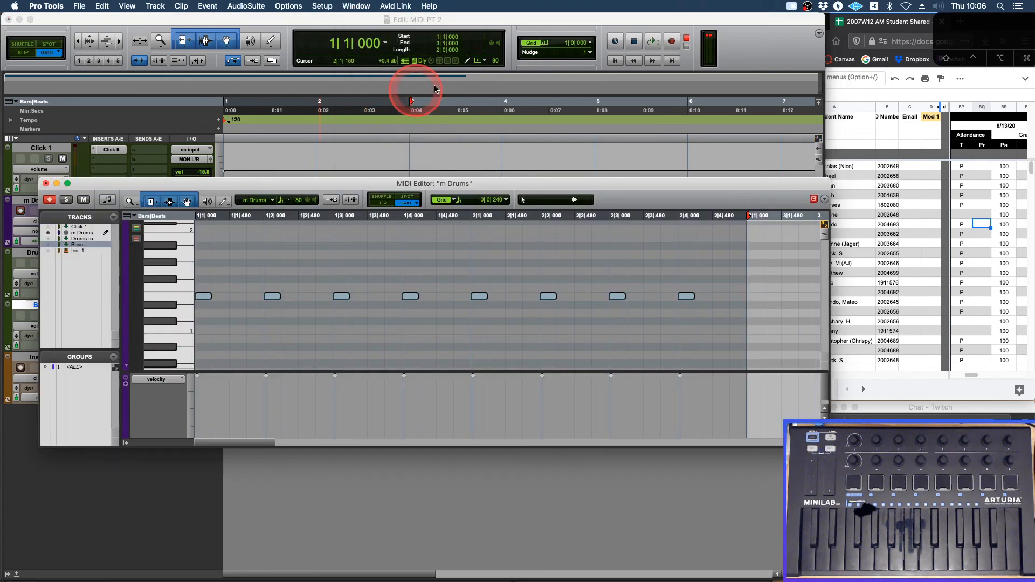
double_click(376, 186)
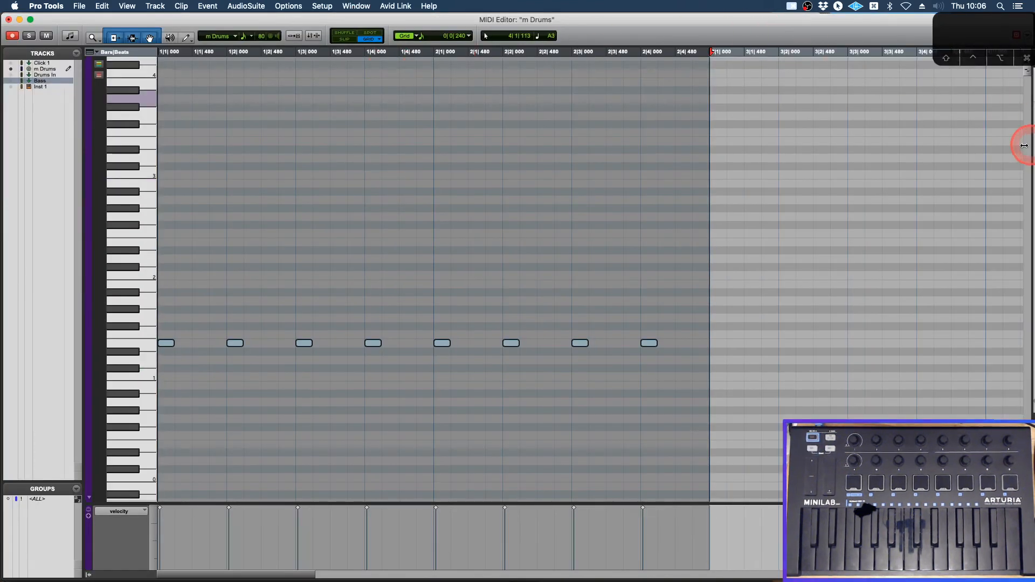
left_click_drag(1023, 146, 823, 144)
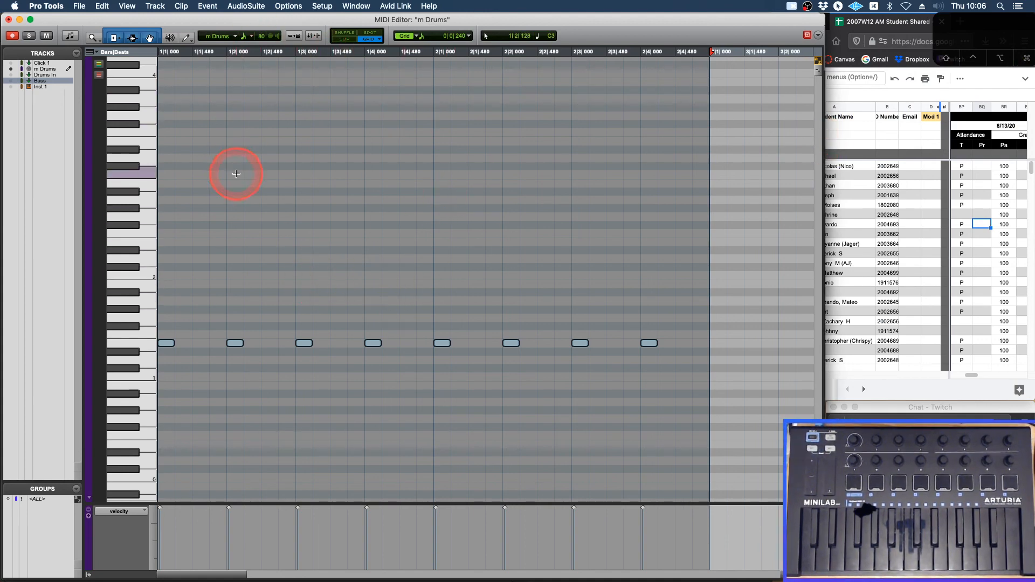
Play the drum pattern, and with the MIDI Editor moved temporarily aside, mute the Click 1 track and select the whole m Drums clip
left_click(256, 166)
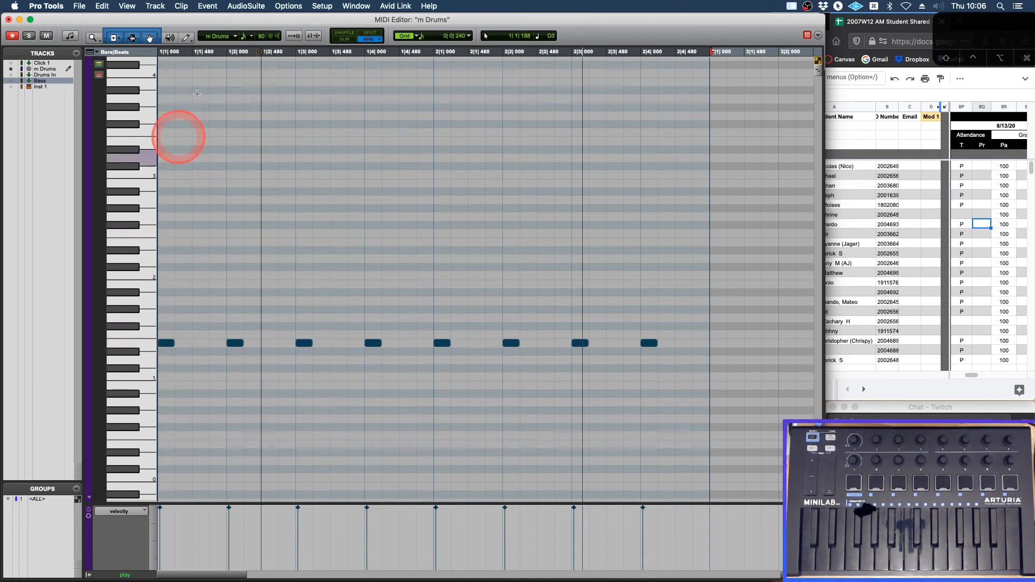
left_click_drag(240, 20, 219, 286)
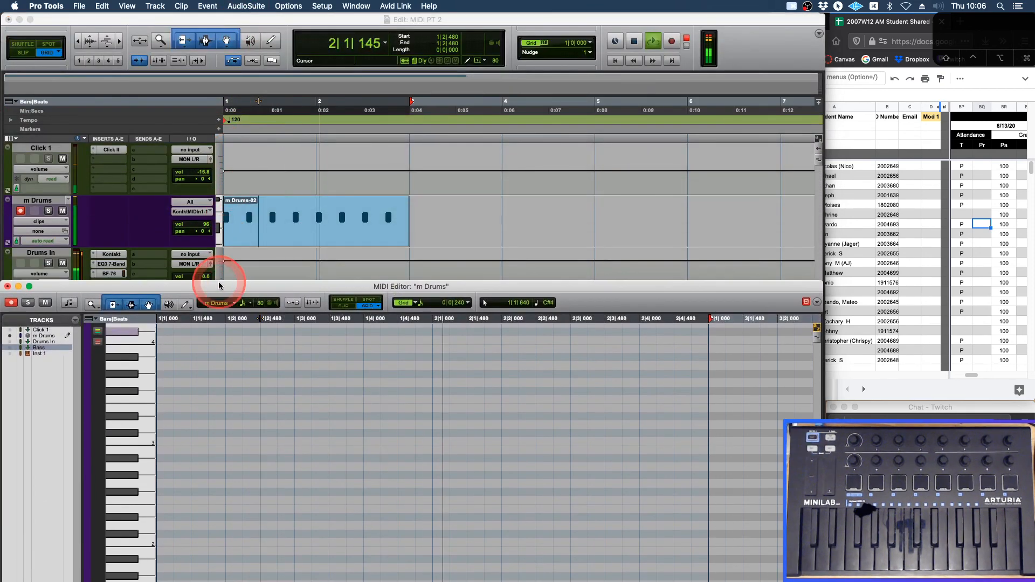
left_click(62, 158)
double_click(339, 233)
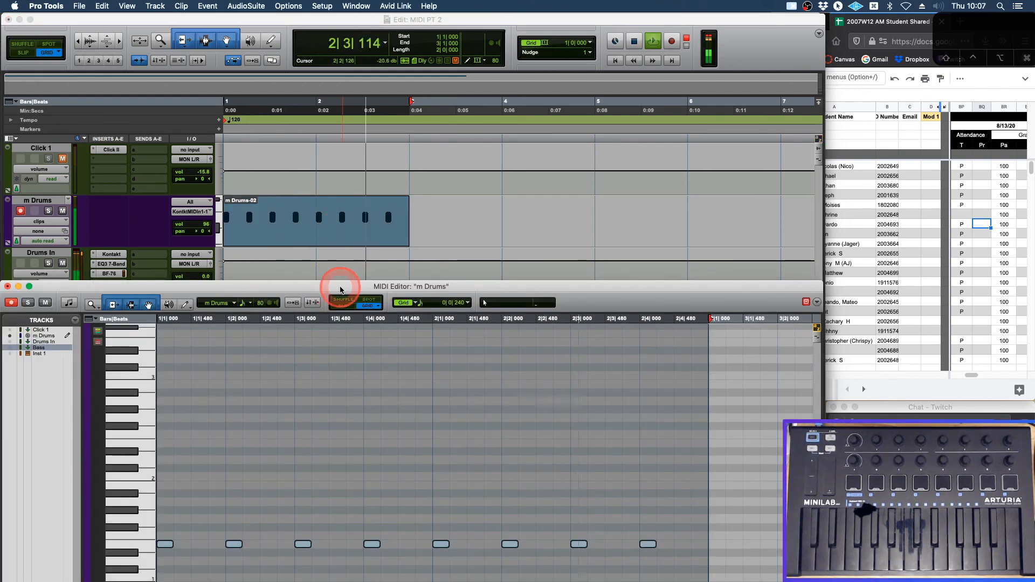
left_click_drag(342, 288, 341, 23)
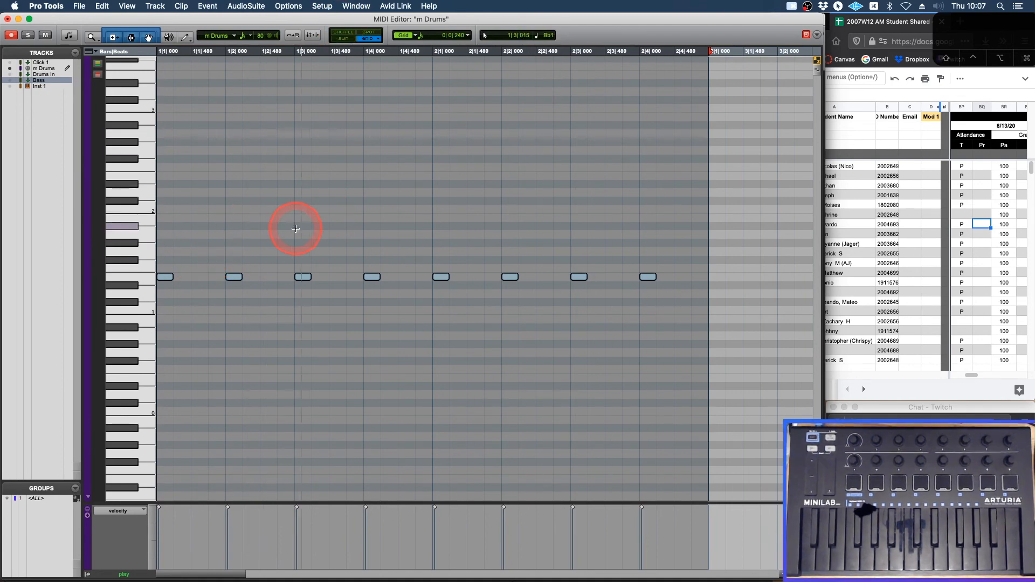
Add eight D1 notes to the m Drums clip, one on the off-beat eighth (480) after every beat of both bars
left_click(153, 229)
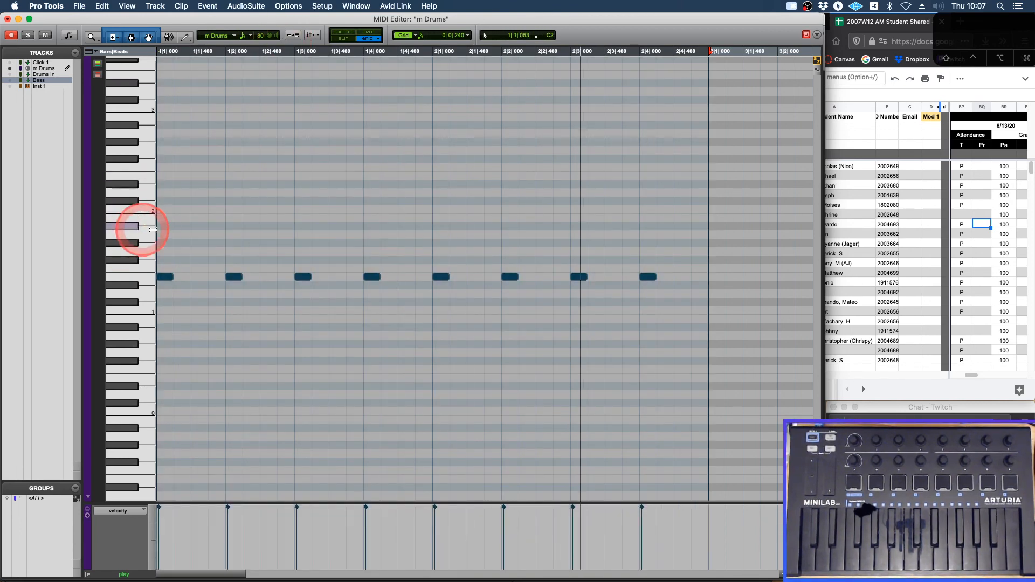
left_click_drag(153, 230, 198, 295)
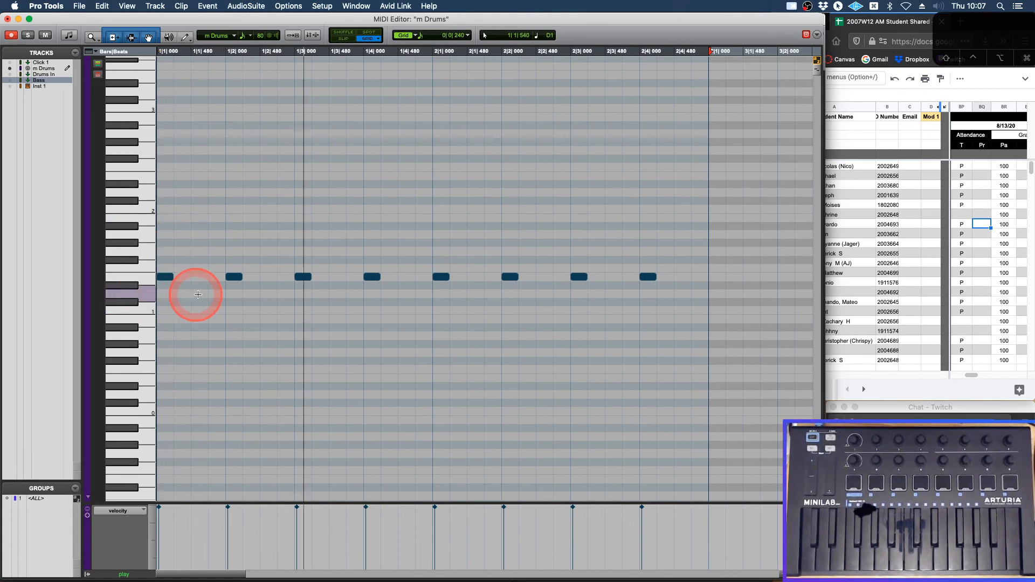
left_click(198, 295)
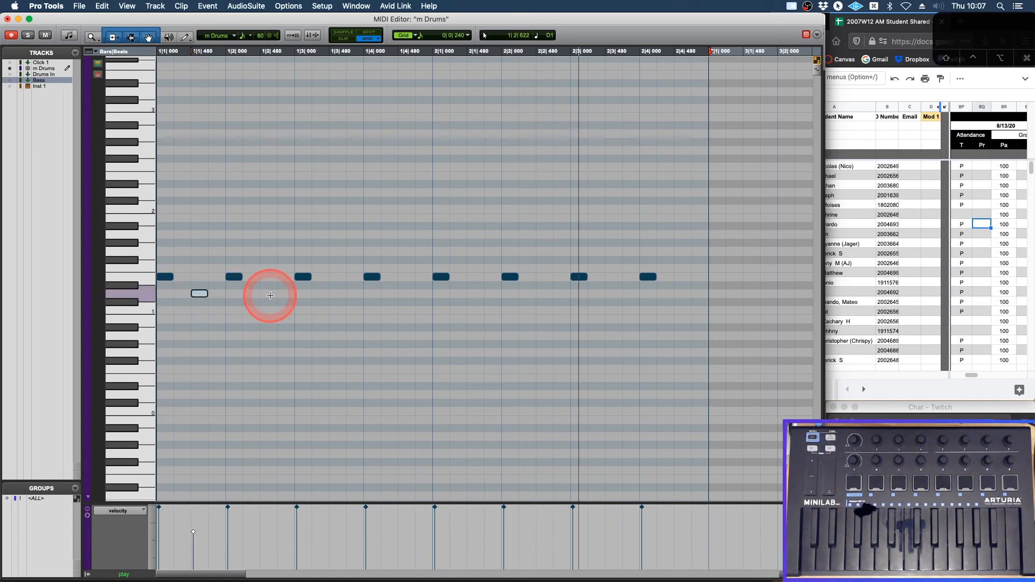
left_click(269, 295)
left_click(338, 294)
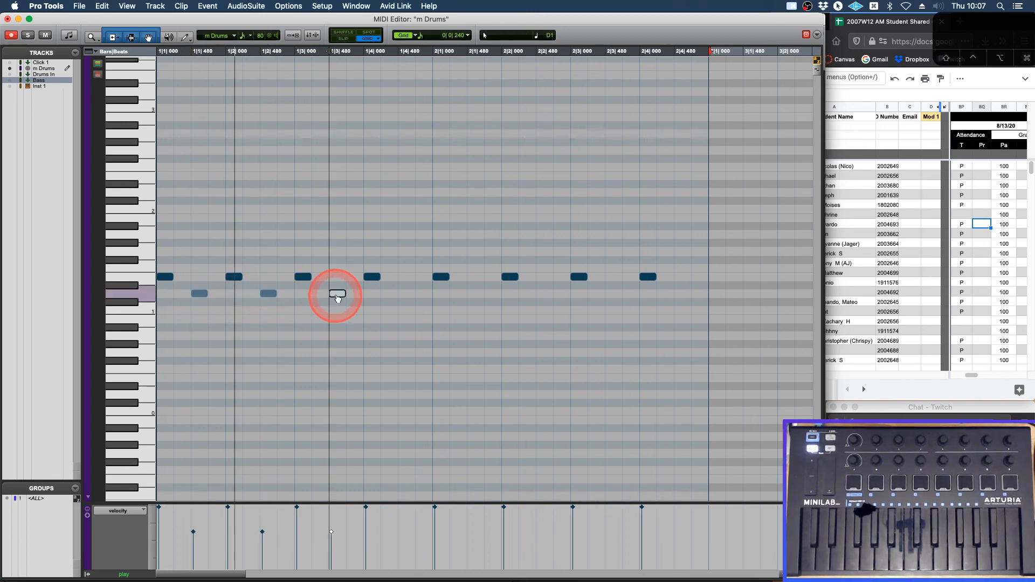
left_click(406, 294)
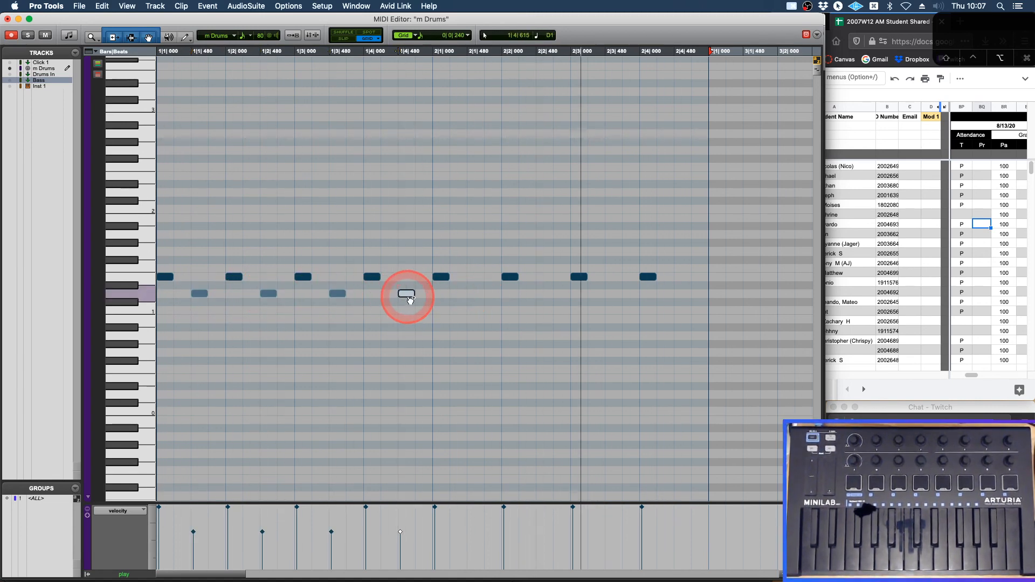
left_click(476, 294)
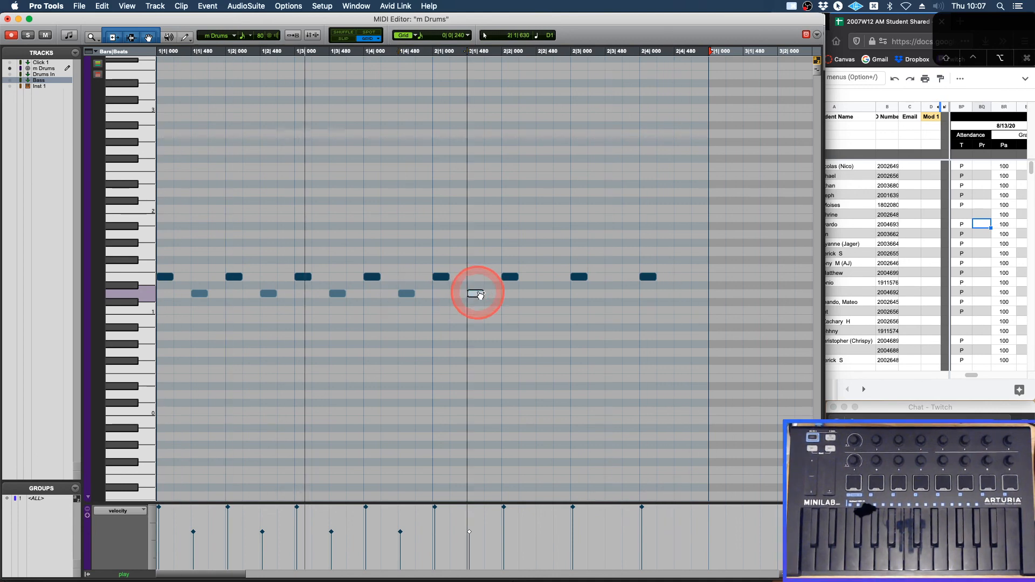
left_click(510, 294)
left_click_drag(523, 296, 616, 297)
left_click(600, 296)
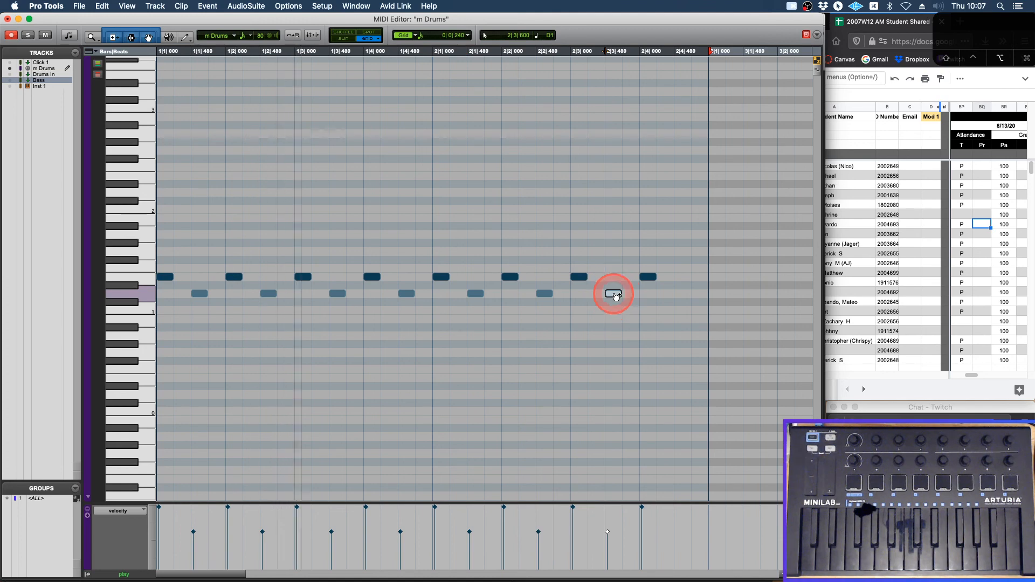
left_click(683, 294)
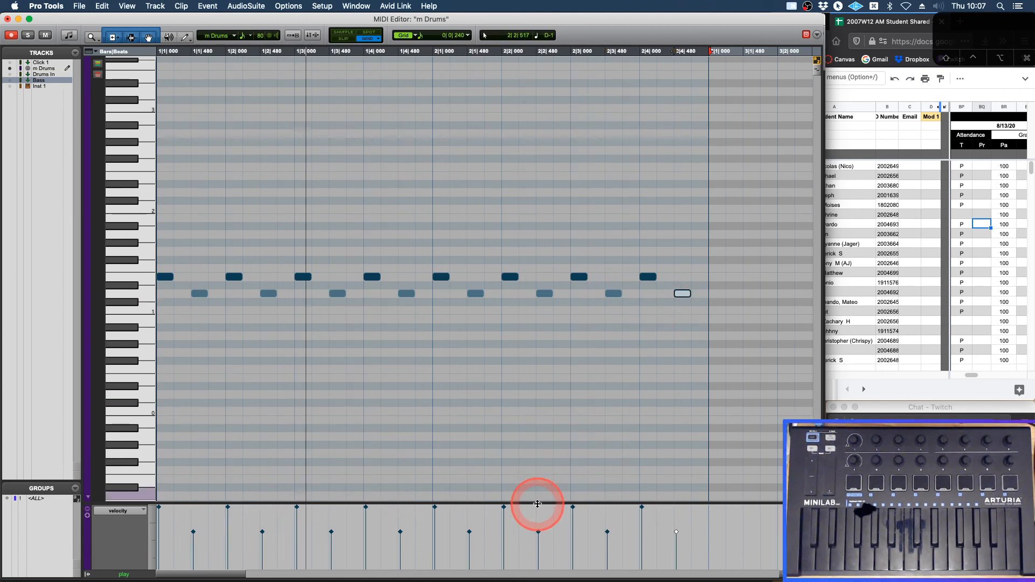
Enlarge the velocity lane and add louder F1 notes on beats 2 and 4 of both bars, plus a C#1 note on bar 2's last sixteenth
mouse_move(538, 504)
left_mouse_down()
mouse_move(533, 476)
mouse_move(534, 493)
left_mouse_up()
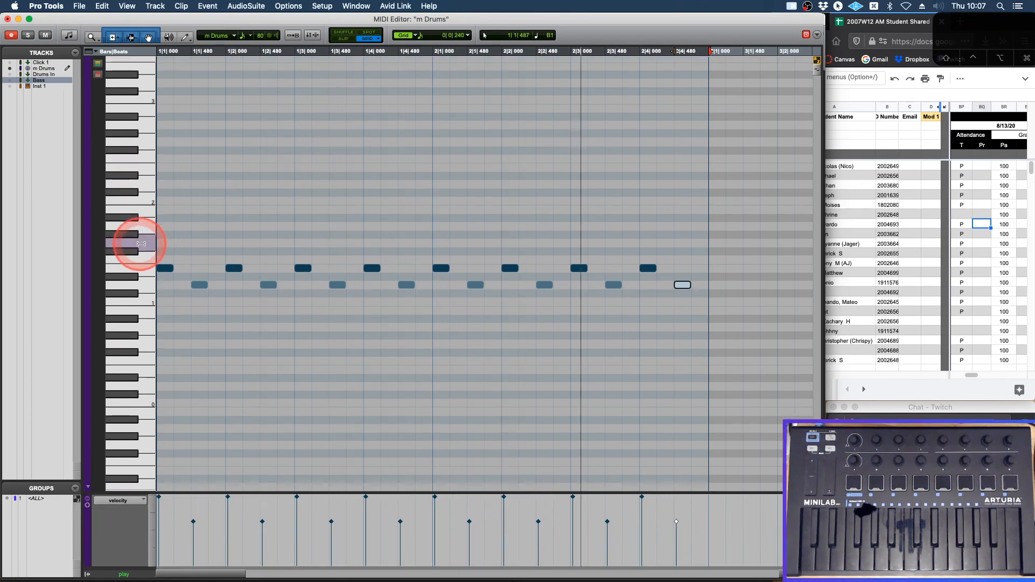
left_click(233, 260)
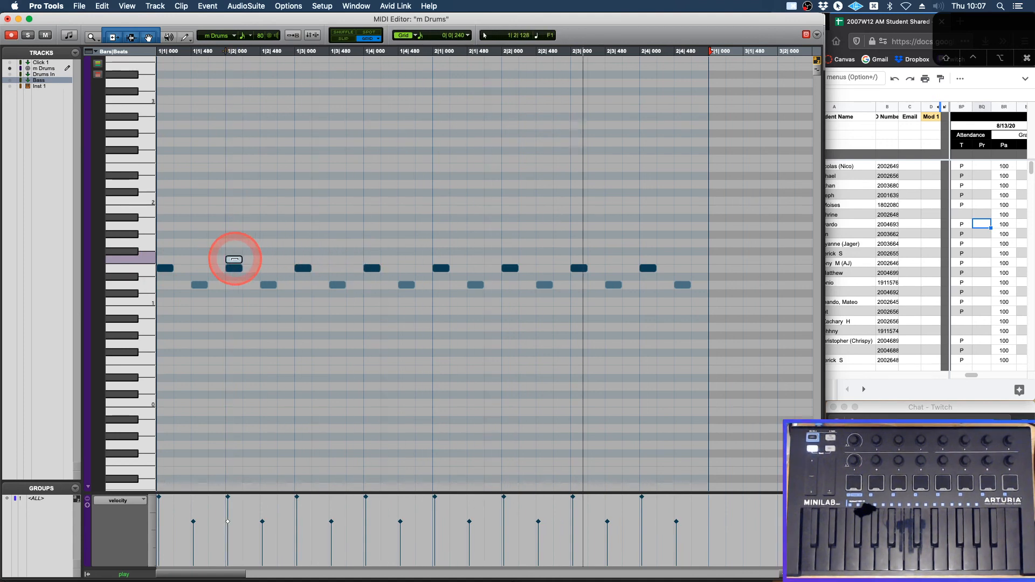
left_click_drag(231, 259, 244, 155)
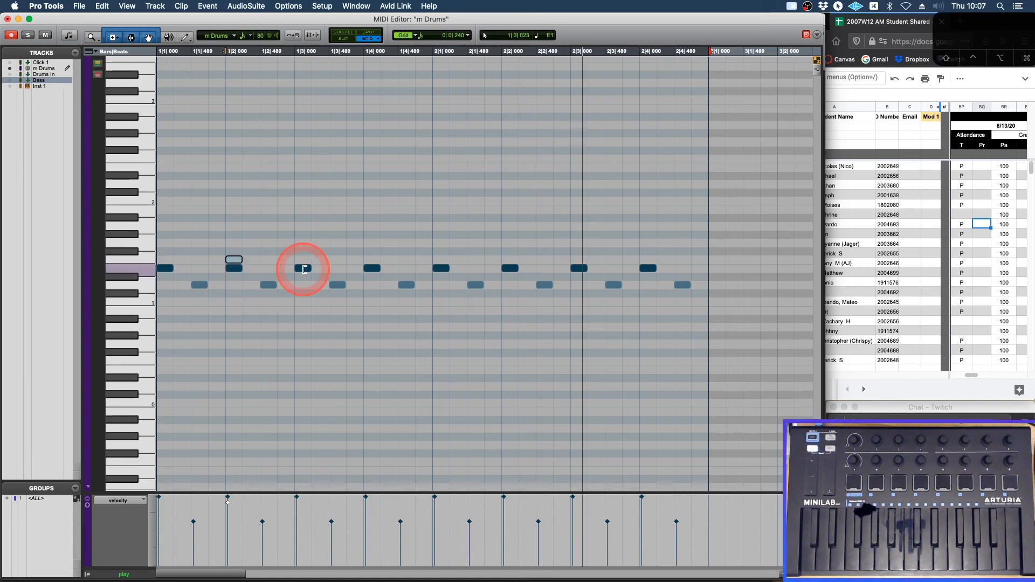
left_click(371, 259)
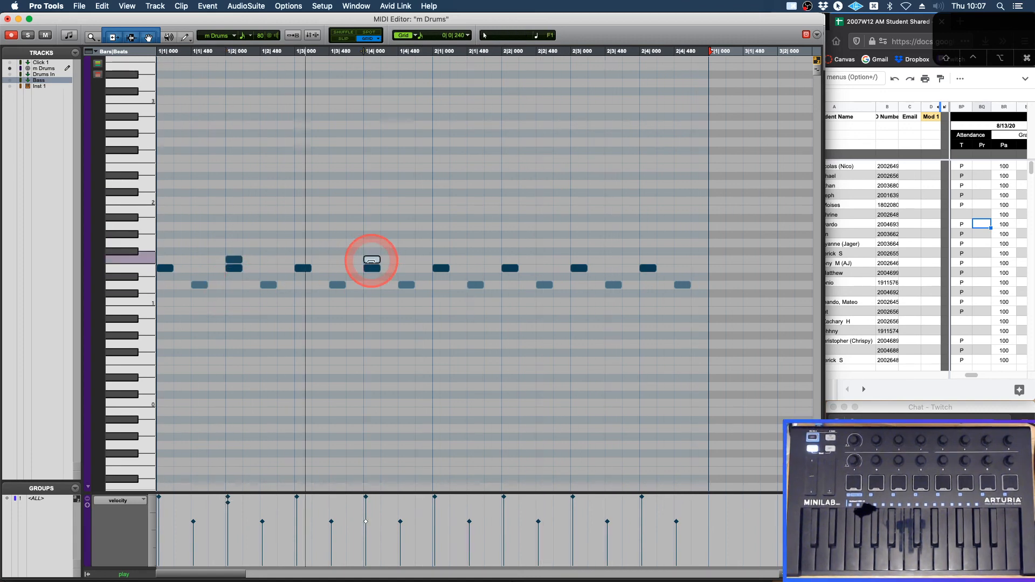
left_click_drag(372, 259, 376, 161)
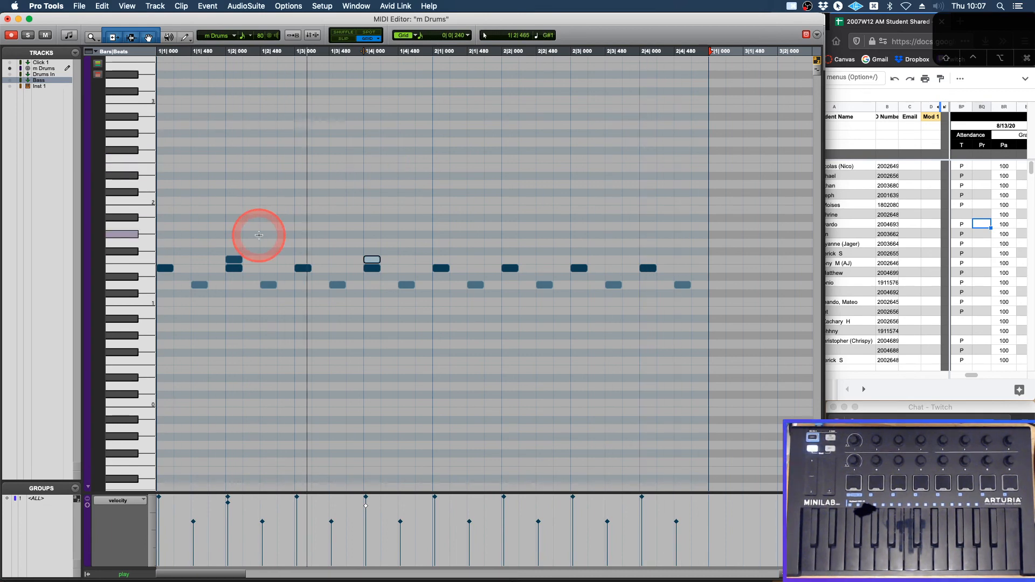
left_click(501, 259)
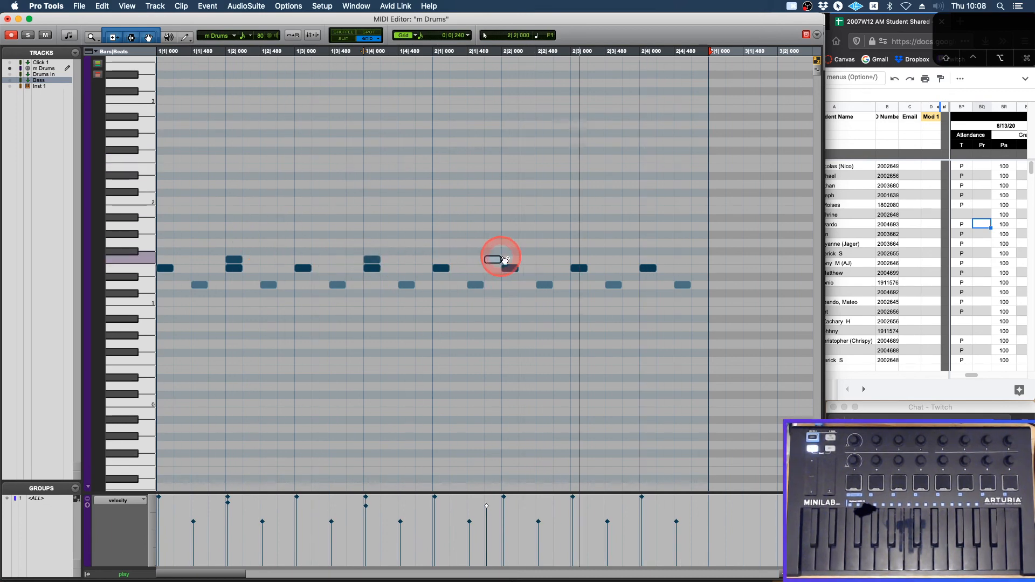
left_click_drag(502, 258, 652, 260)
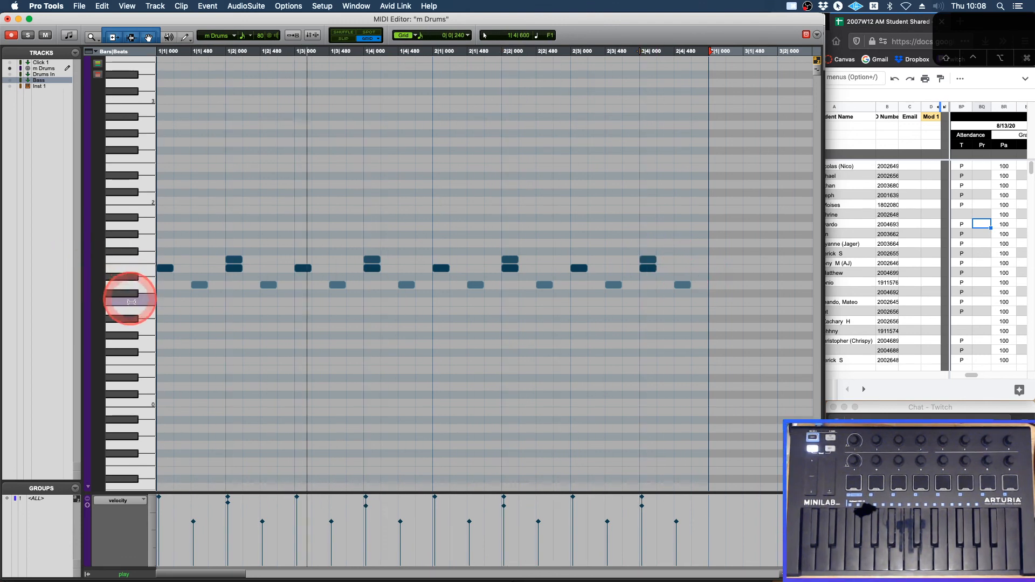
left_click(699, 294)
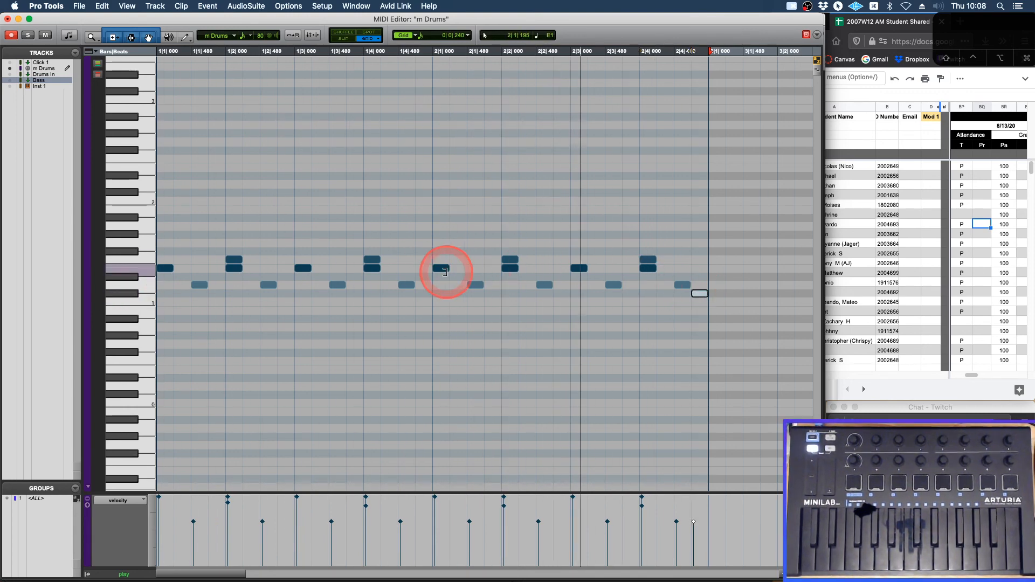
Audition the keys around B1, and add a syncopated line of ten B1 notes across both bars, starting at 1|1|000
left_click(149, 211)
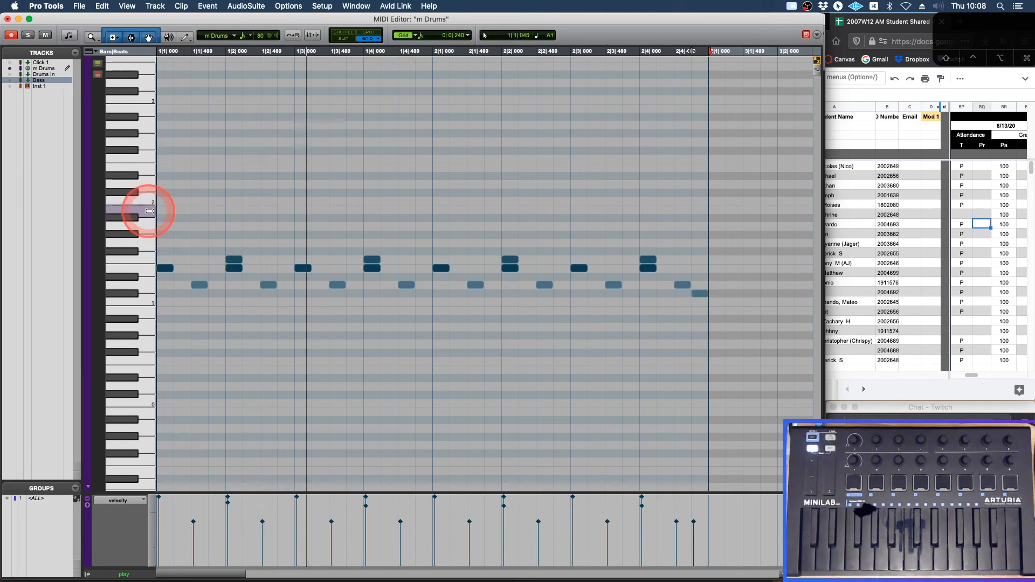
left_click(145, 200)
left_click(146, 211)
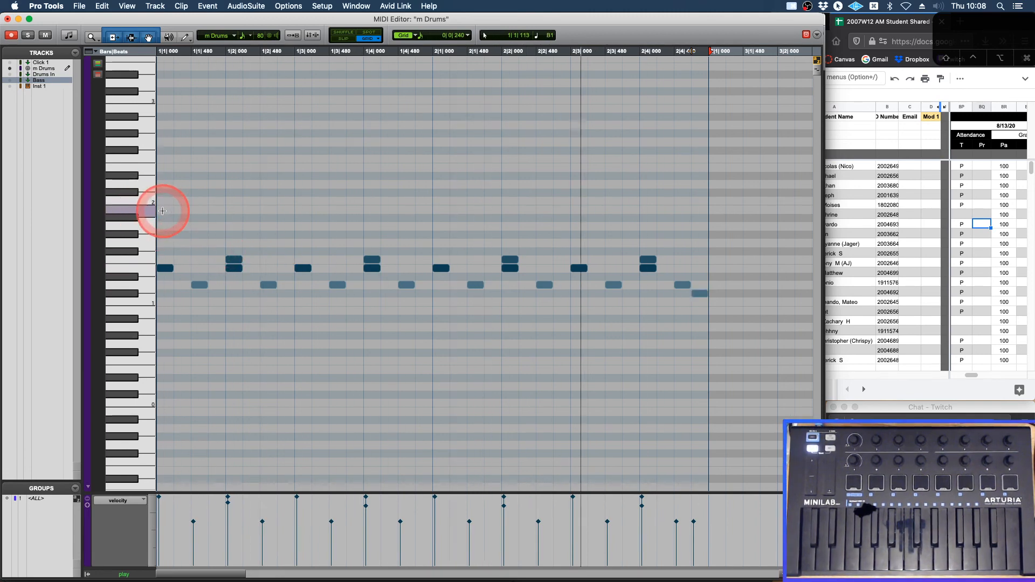
left_click(162, 211)
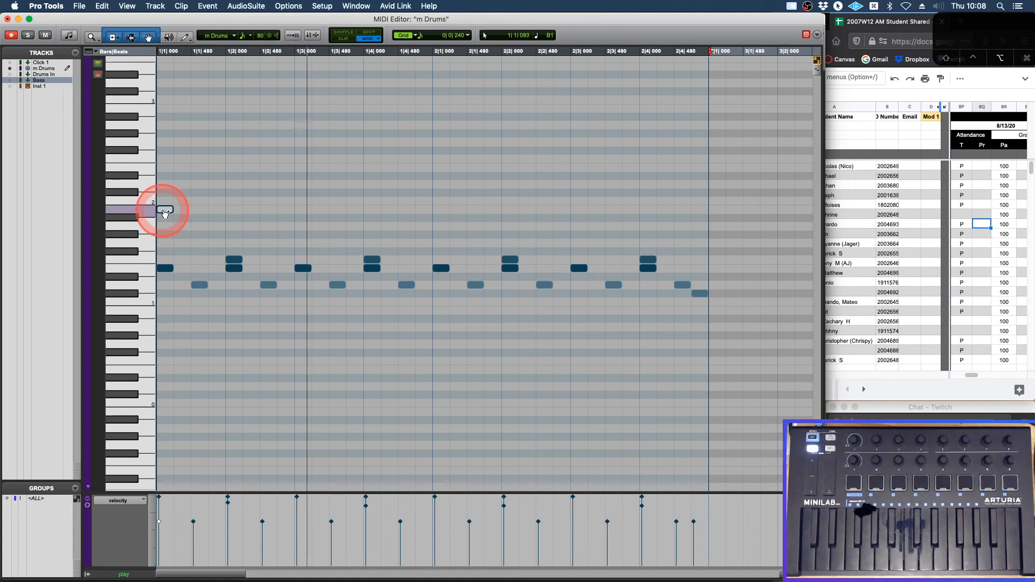
left_click_drag(165, 213, 218, 212)
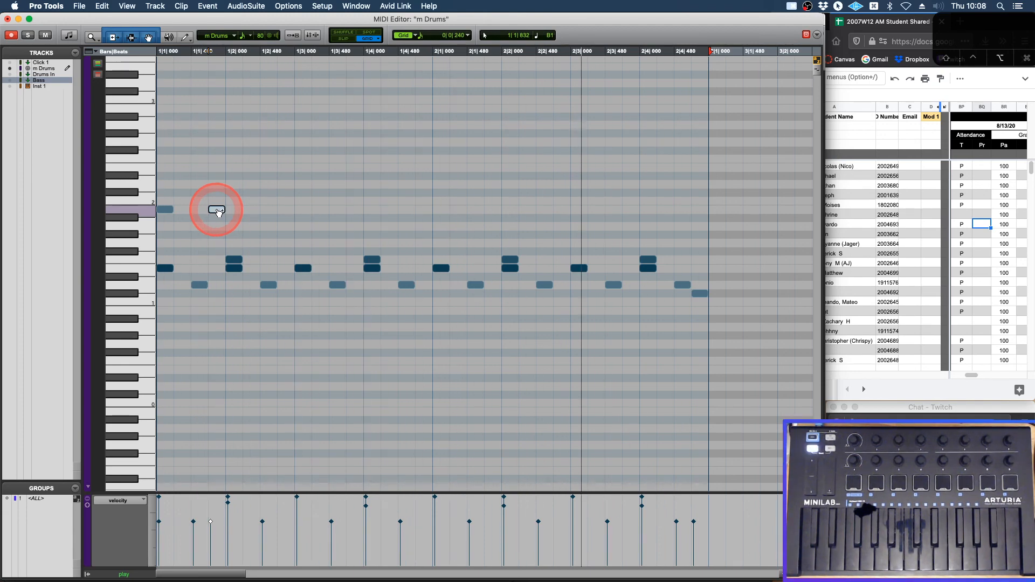
left_click_drag(218, 212, 562, 210)
left_click_drag(562, 210, 684, 213)
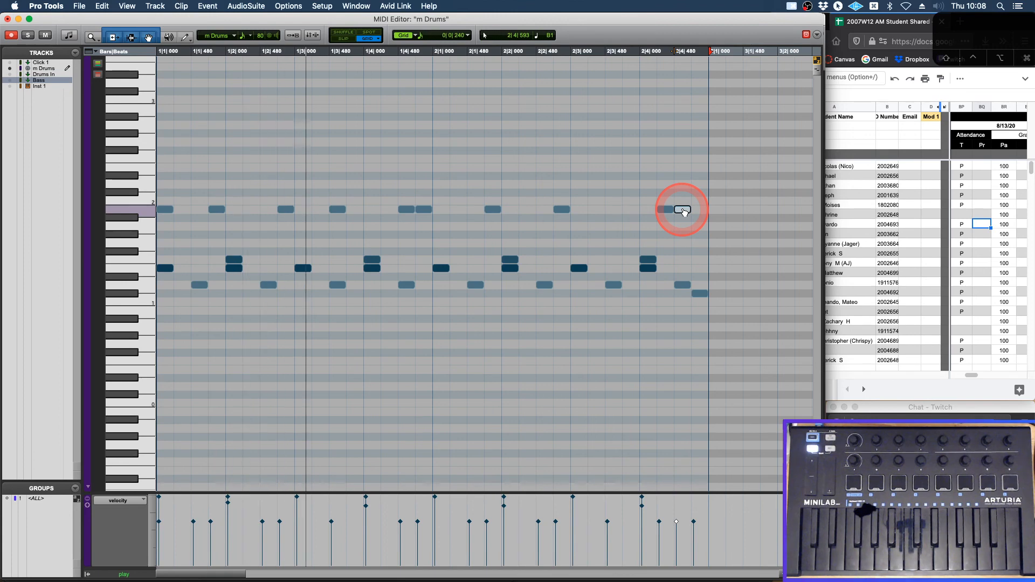
left_click_drag(684, 212, 685, 216)
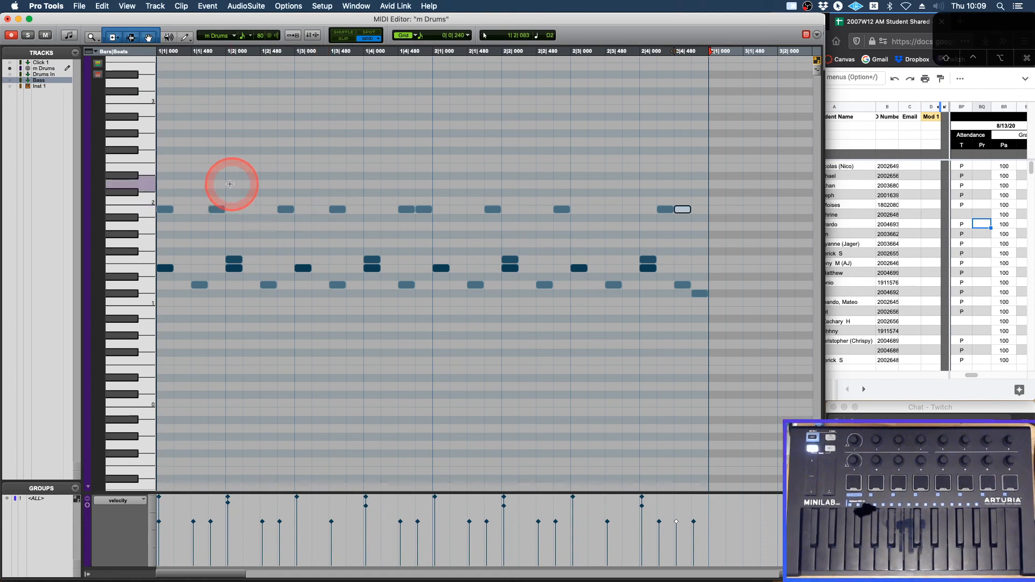
Go from the MIDI Editor to the Edit window and switch to the Mix window
key("super+Tab")
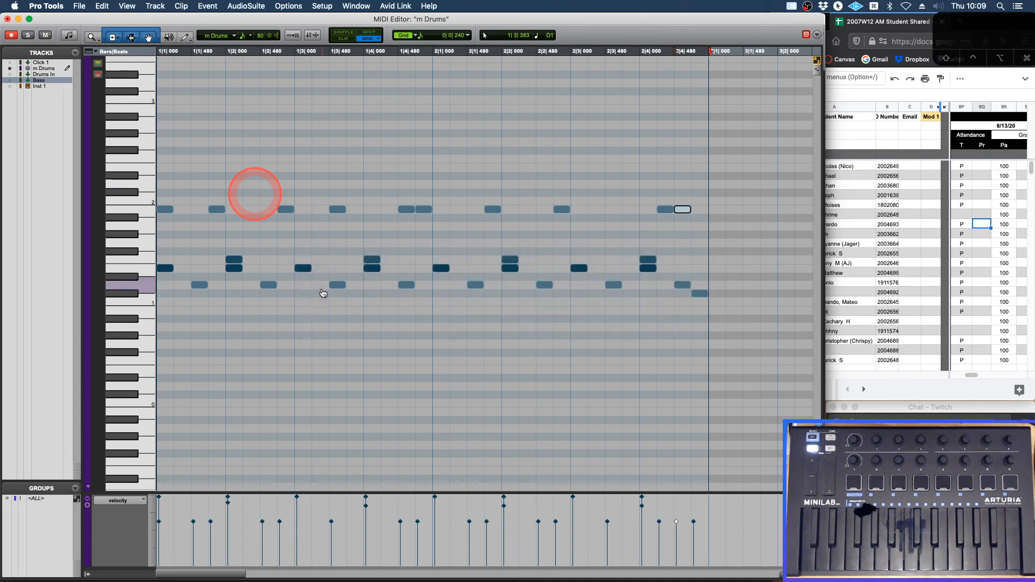
left_click(322, 291)
key("super+equal")
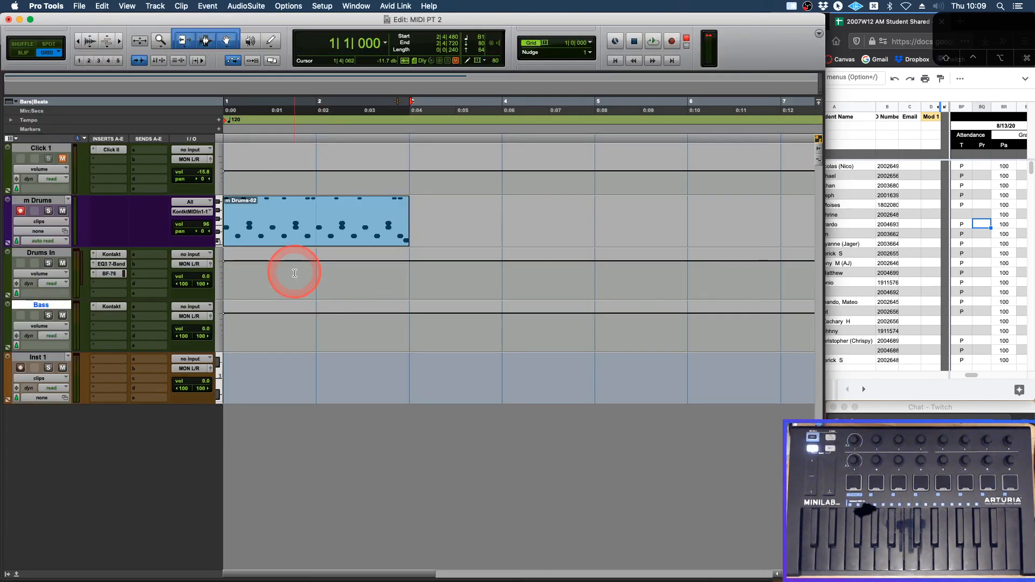
key("super+equal")
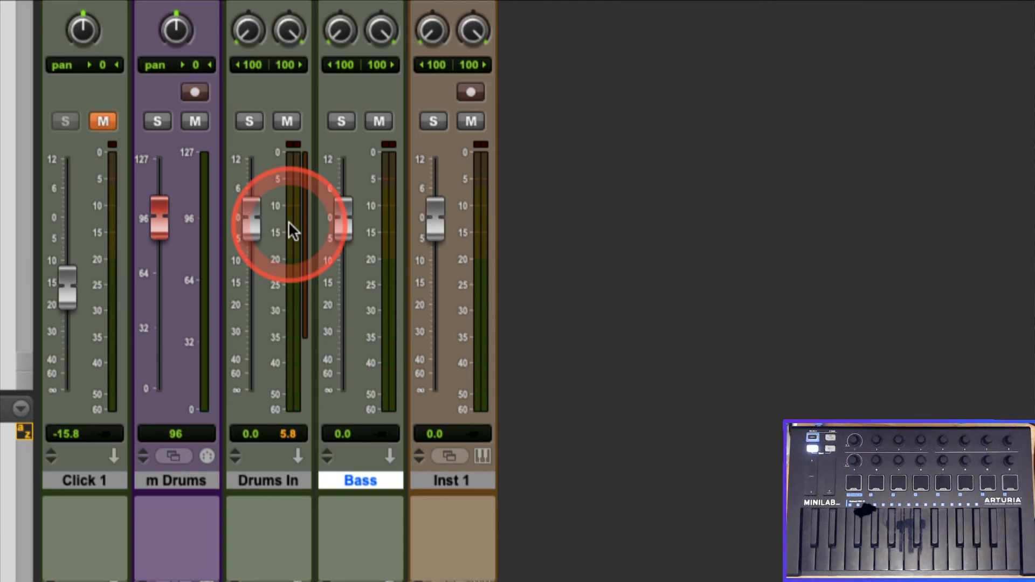
Toggle the mutes of the Drums In and m Drums tracks to compare the signal flow, leaving both tracks unmuted
left_click(287, 122)
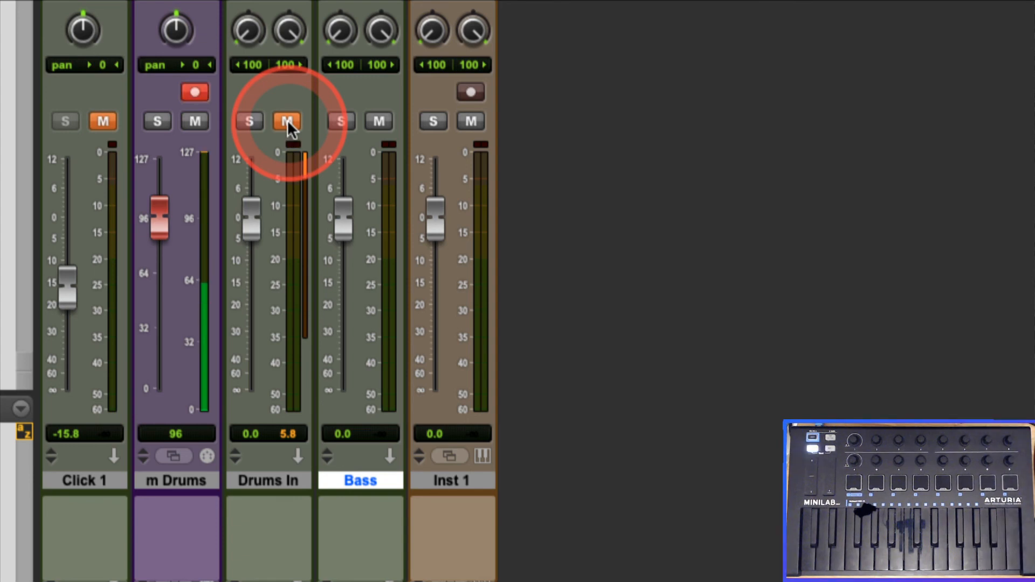
left_click(287, 121)
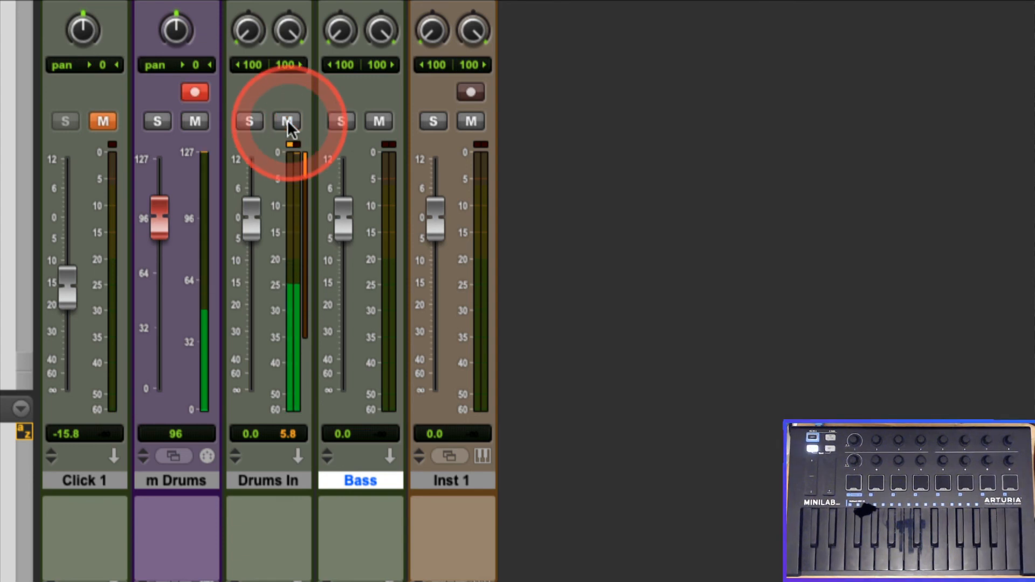
left_click(196, 121)
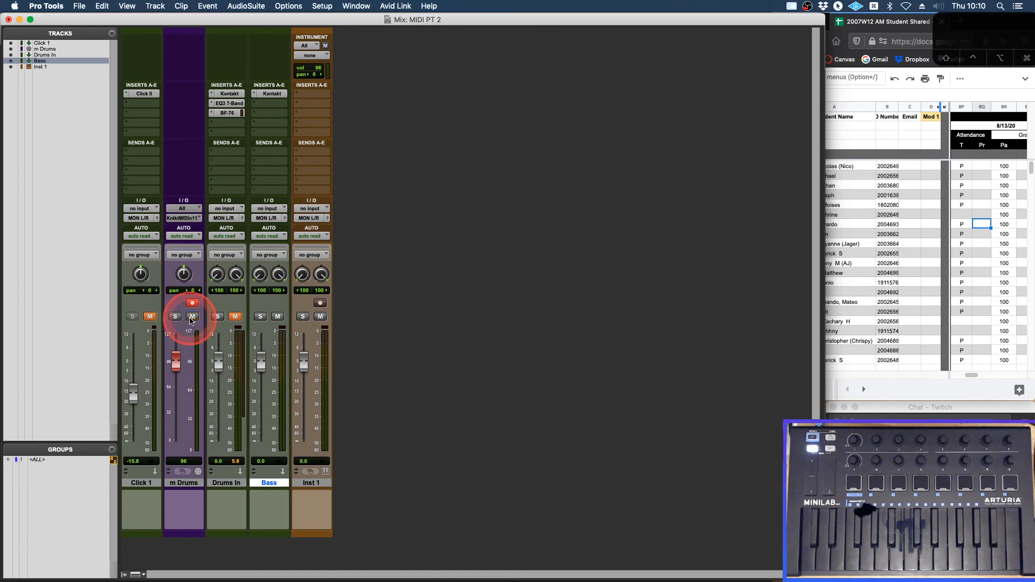
left_click(235, 317)
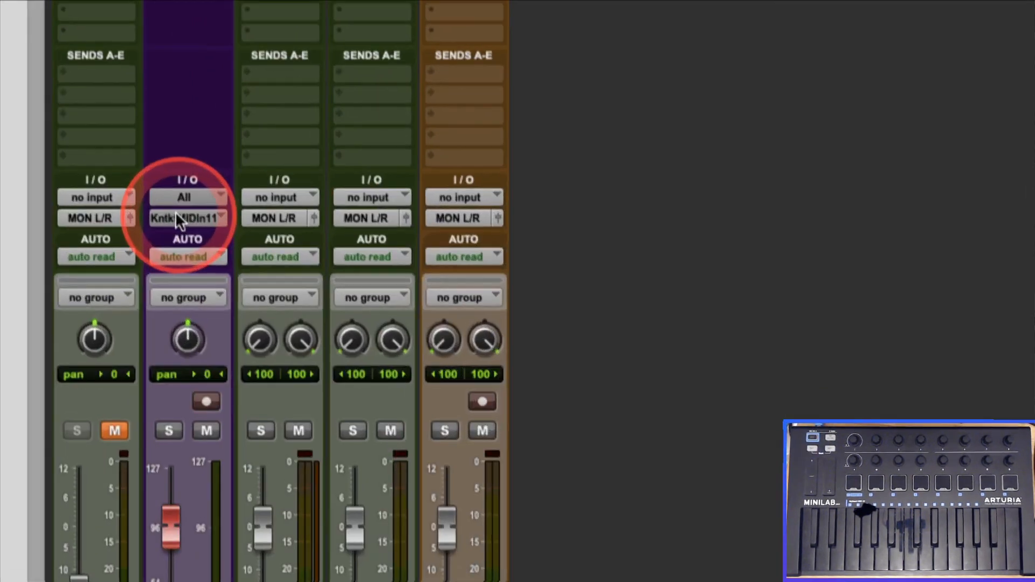
Examine the m Drums MIDI output choices for Bass - Kontakt MIDI In 2 and Drums In - Kontakt MIDI In 1, and select the Drums In track
left_click(181, 218)
mouse_move(215, 211)
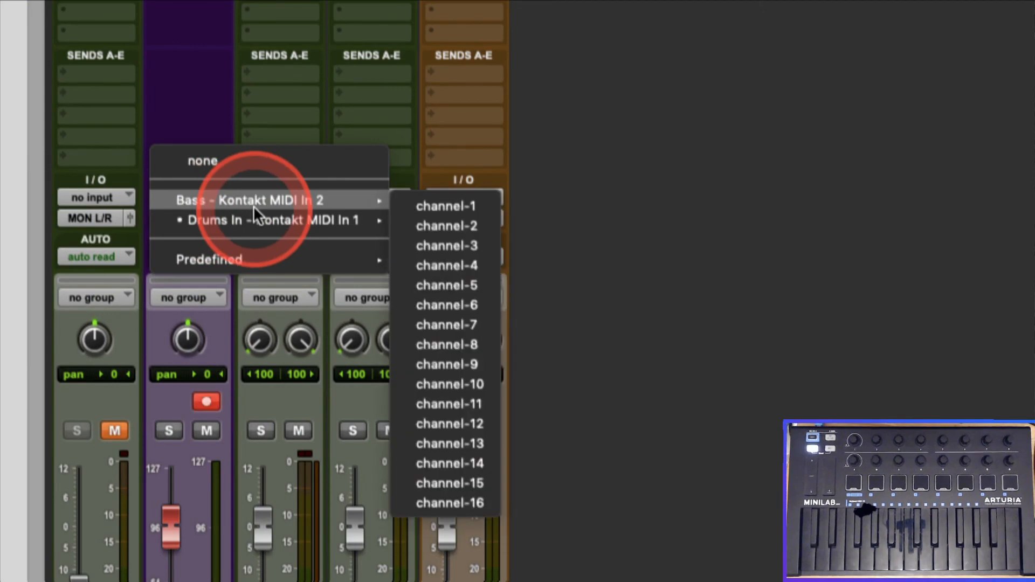
mouse_move(361, 221)
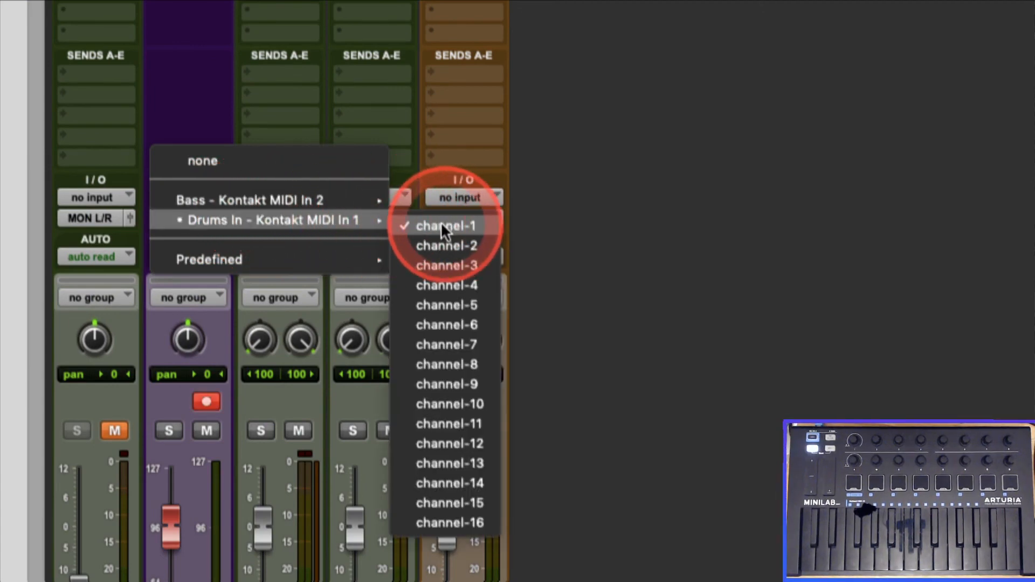
left_click(433, 163)
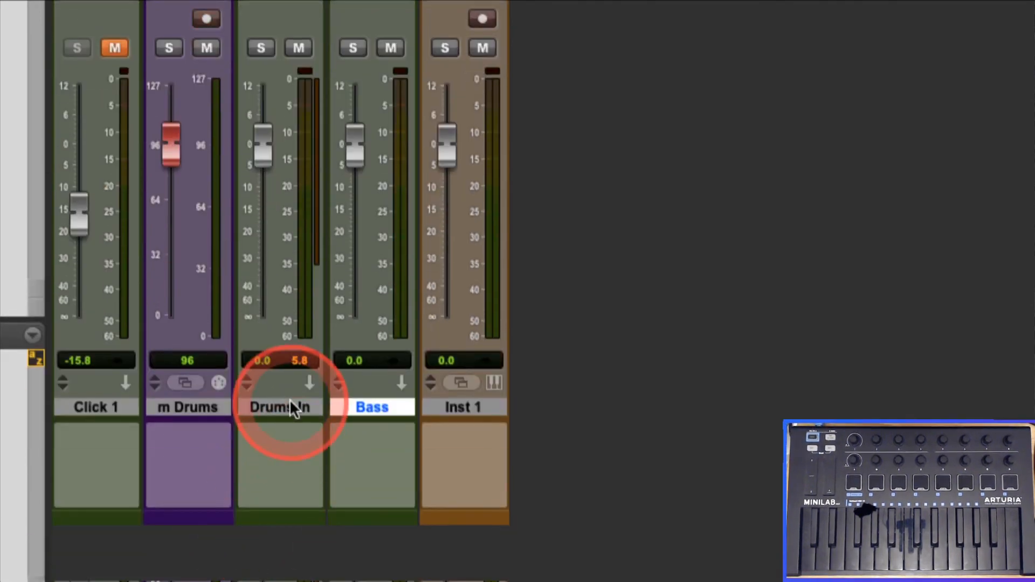
left_click(274, 408)
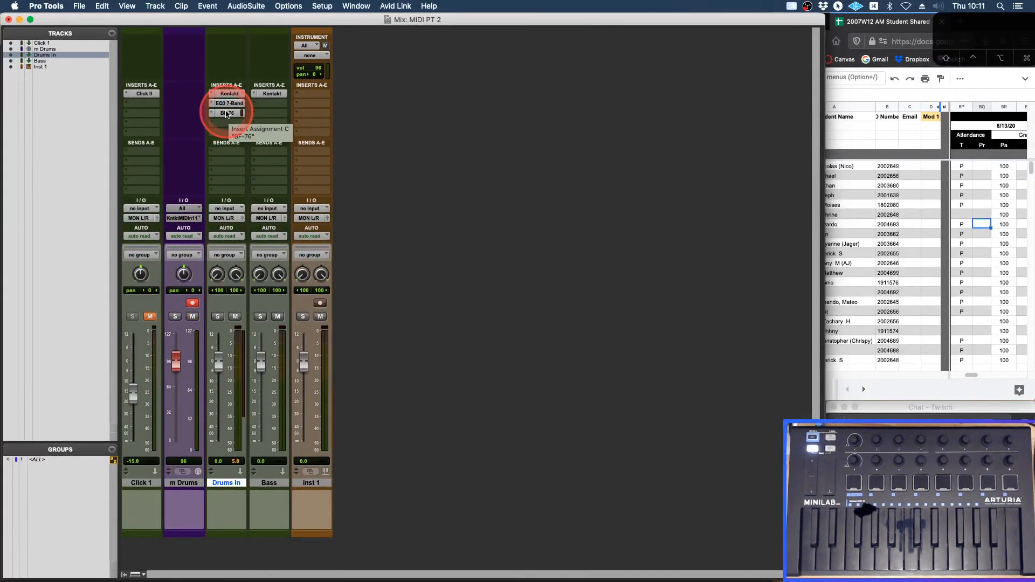
Disarm recording on m Drums, move the Bass track after Inst 1 in the mixer, and select Inst 1
left_click(192, 304)
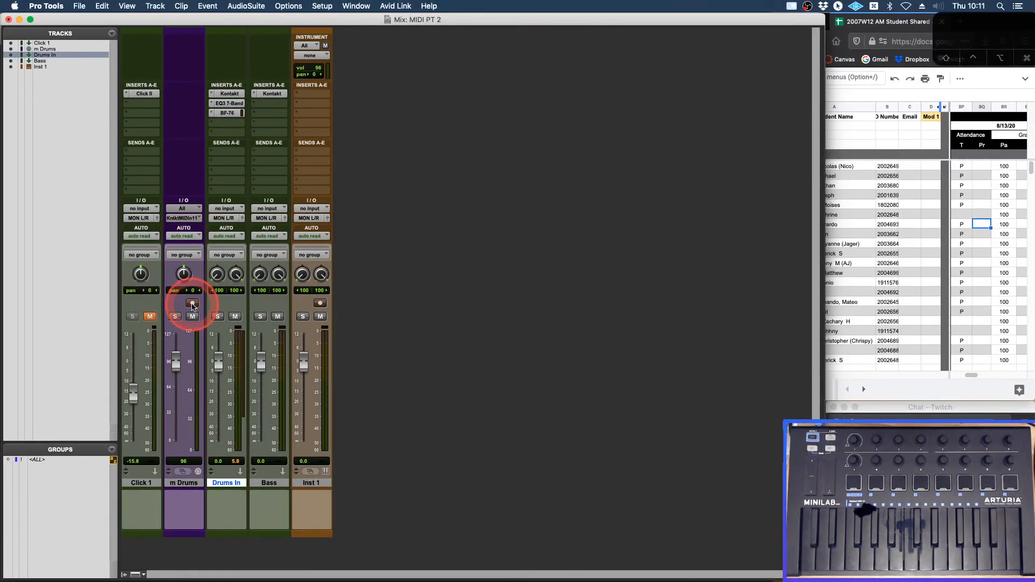
left_click(266, 484)
double_click(265, 484)
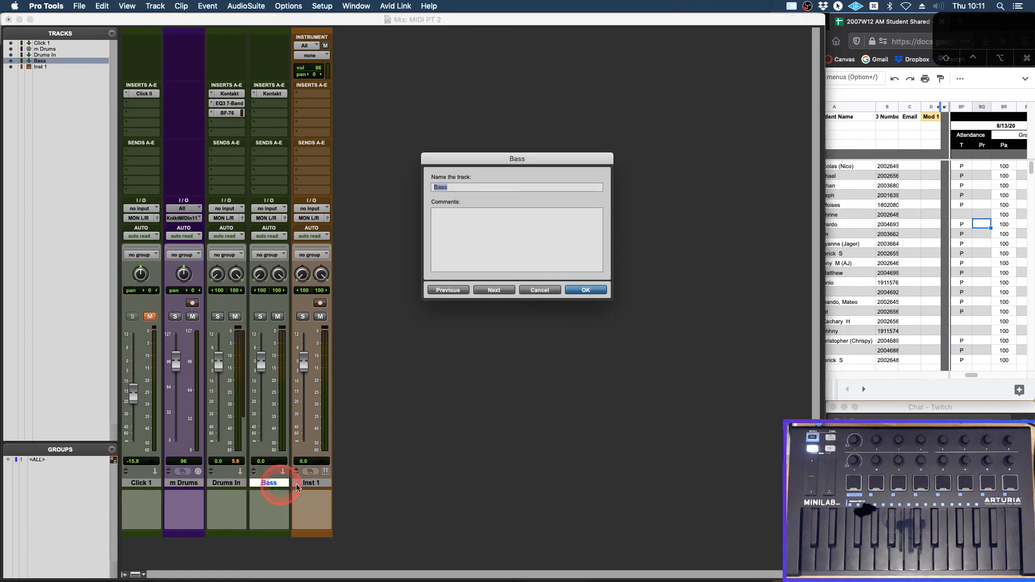
left_click(537, 290)
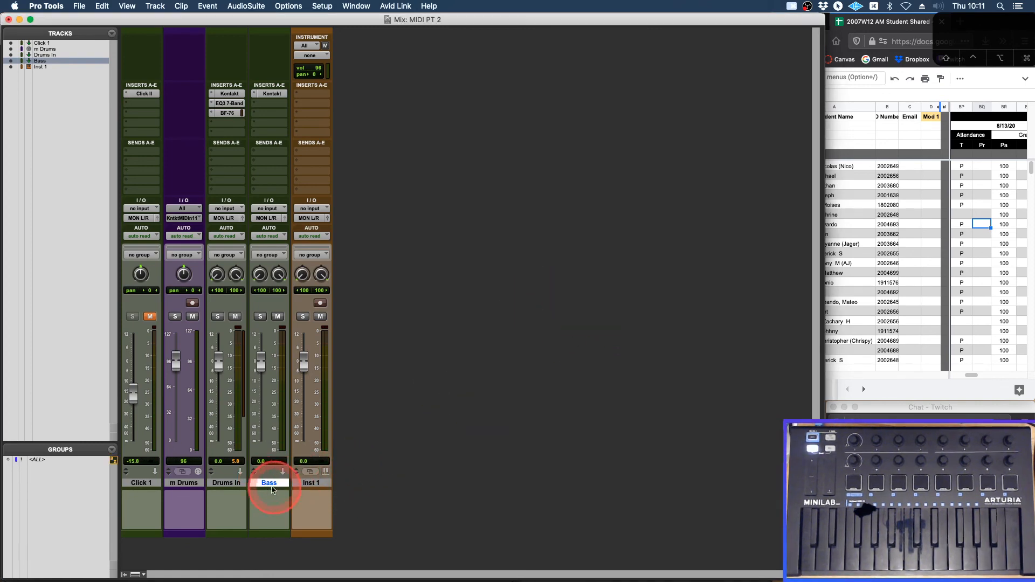
left_click_drag(268, 485, 345, 486)
left_click(277, 485)
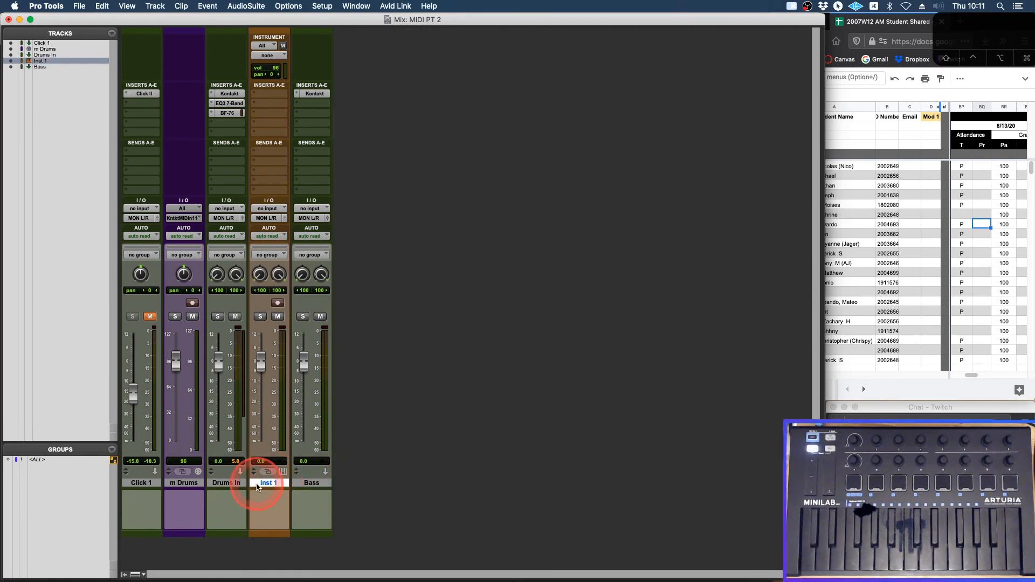
Switch to Preview to examine the PT MIDI Tracks diagram, and return to Pro Tools to compare the m Drums volume fader
key("super+Tab")
key("super+Tab")
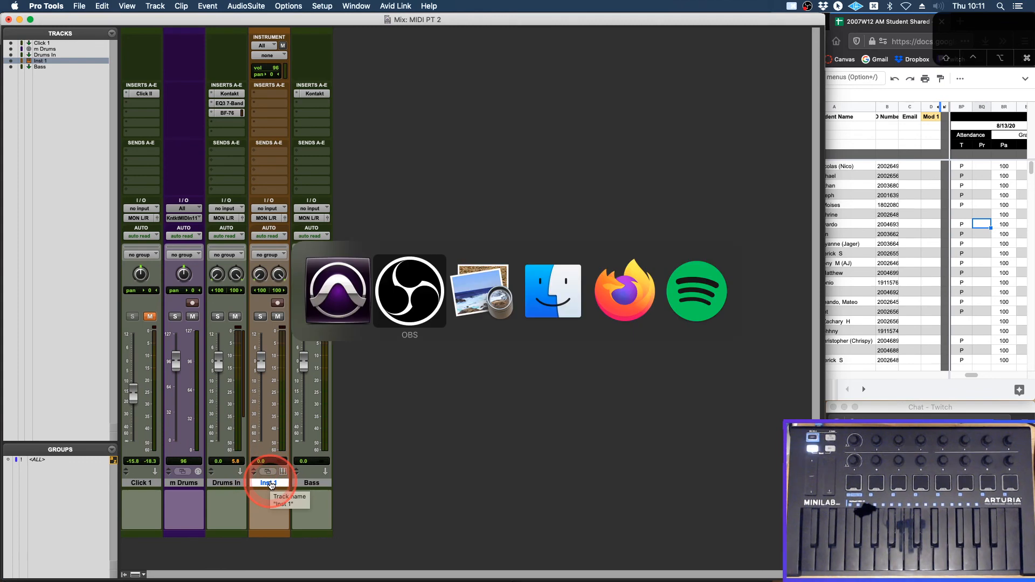
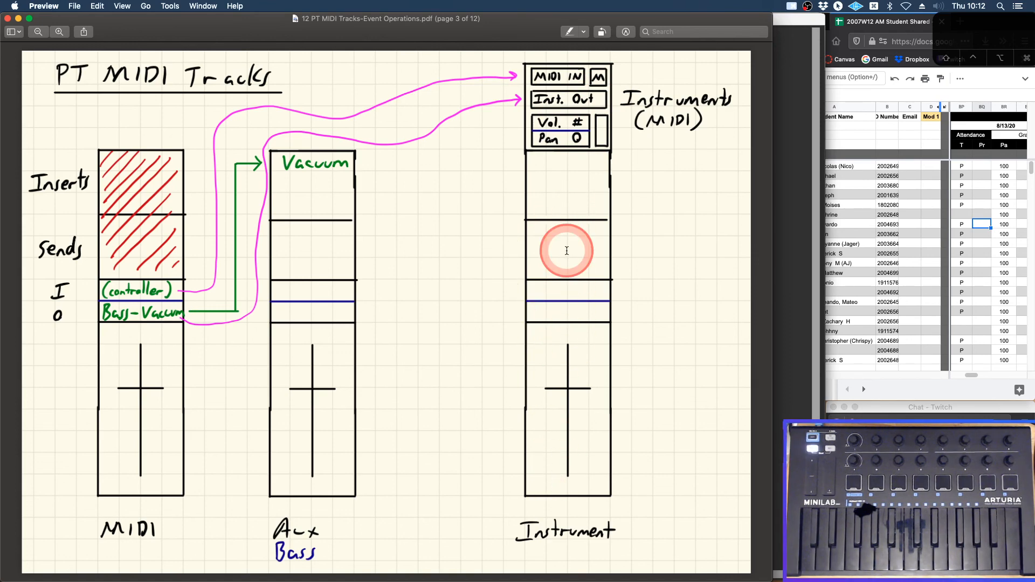
key("super+Tab")
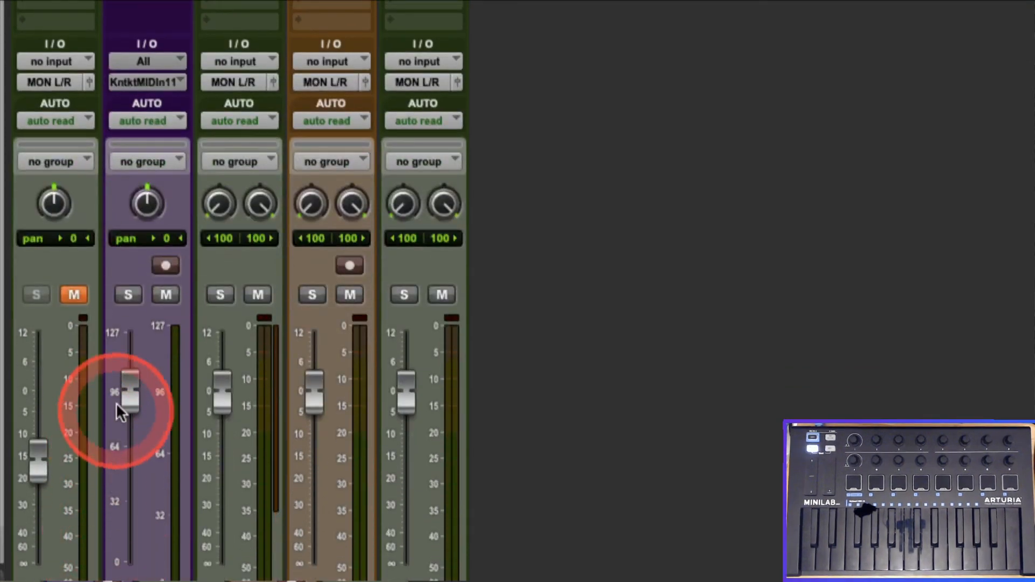
left_click_drag(131, 399, 127, 394)
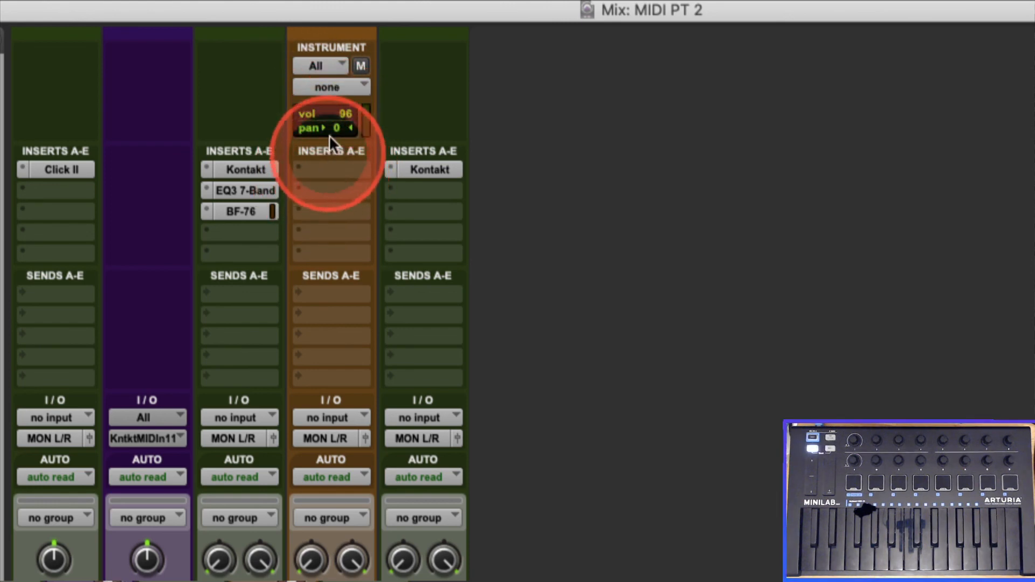
Insert Kontakt as a multichannel instrument plug-in in the first insert slot of Inst 1
left_click(323, 169)
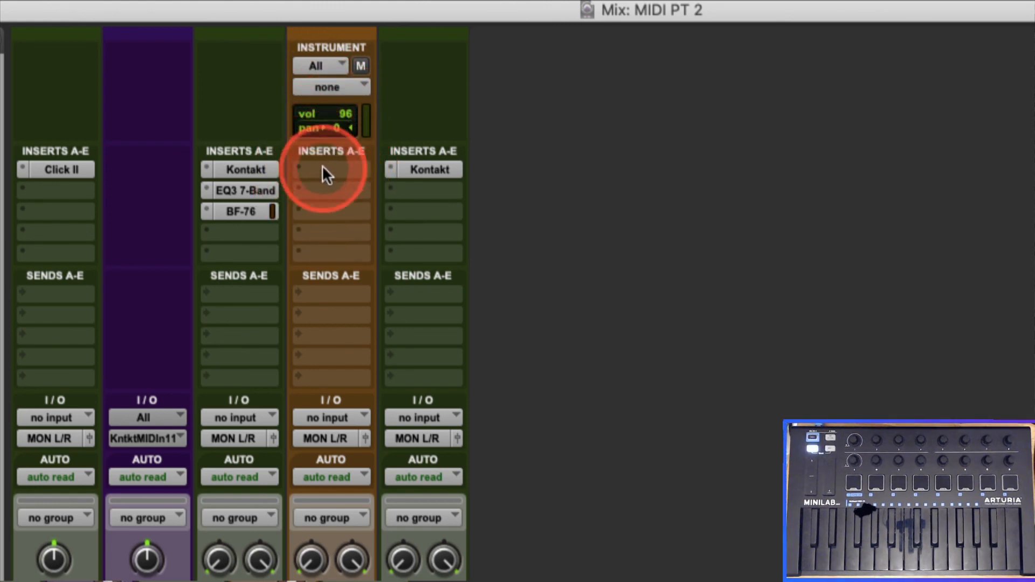
mouse_move(477, 168)
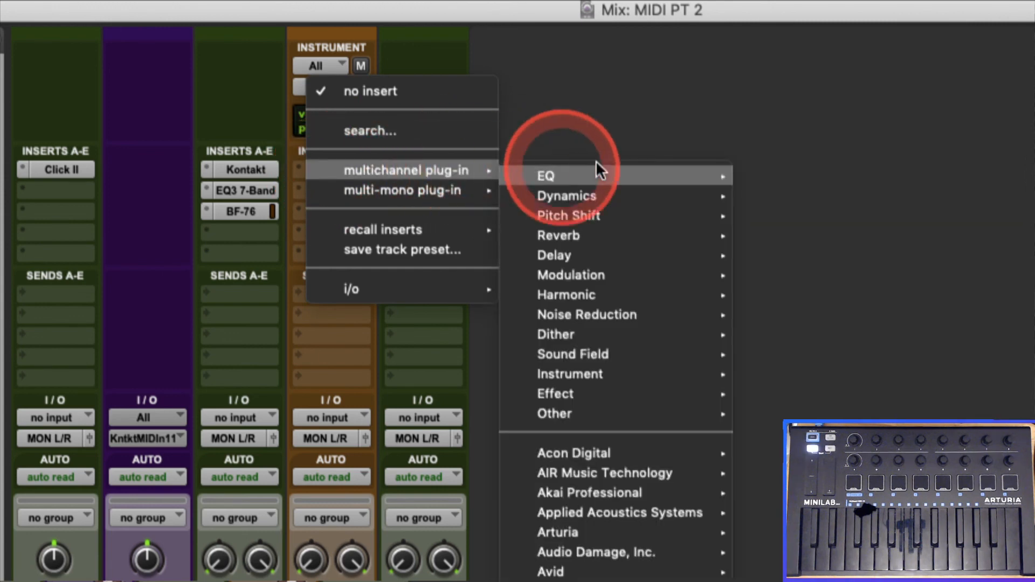
mouse_move(620, 372)
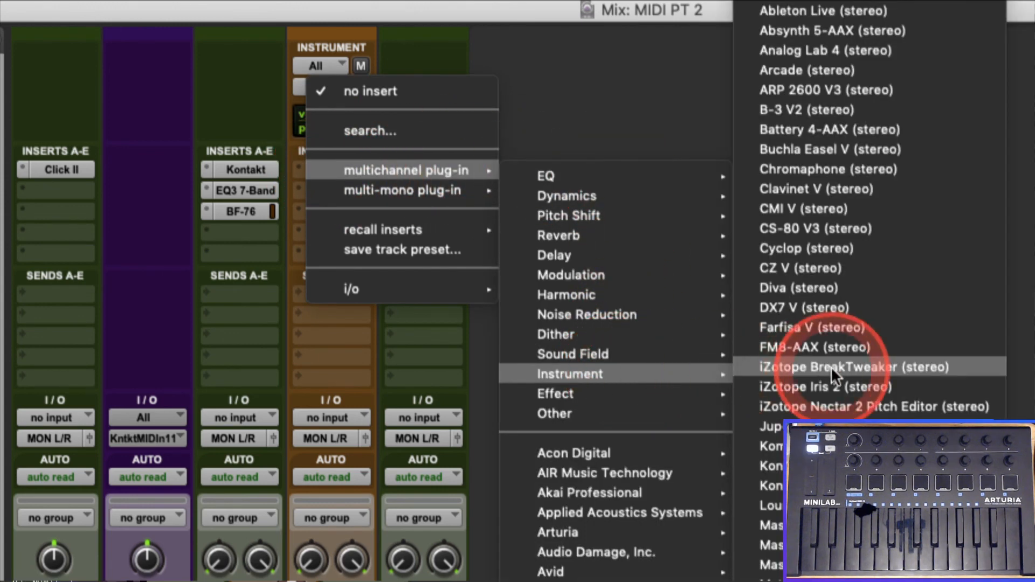
left_click(771, 466)
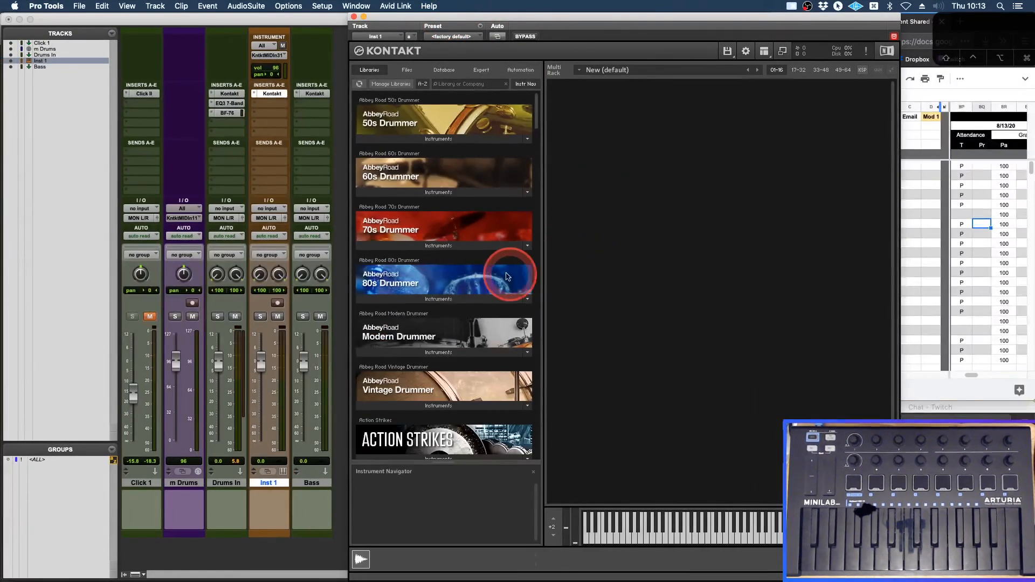
Load Stephan Bodzin Liebe Kit.nki from the Maschine Drum Selection library into Kontakt, and close the plug-in window
scroll(502, 281, "down", 10)
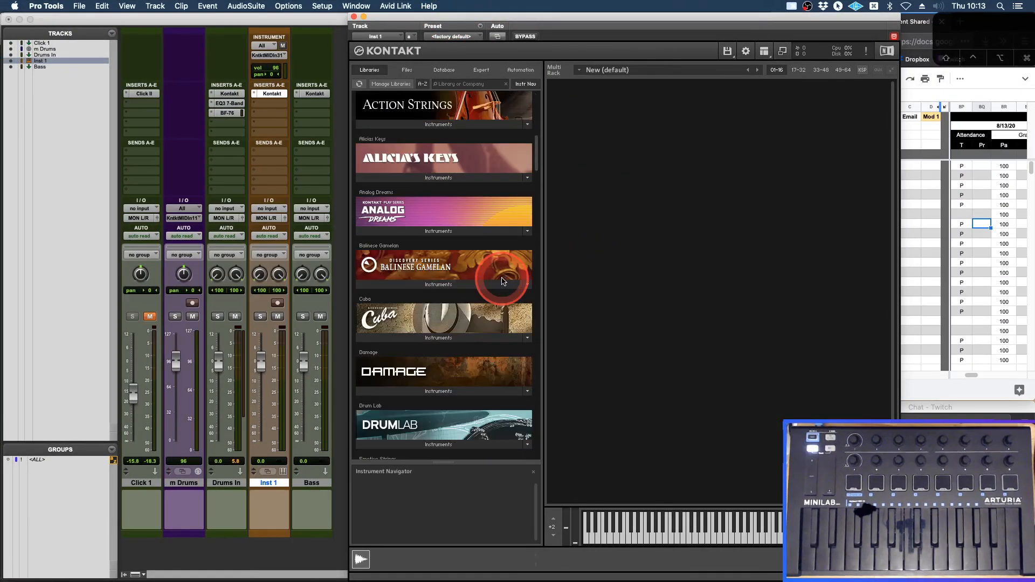
scroll(502, 281, "down", 10)
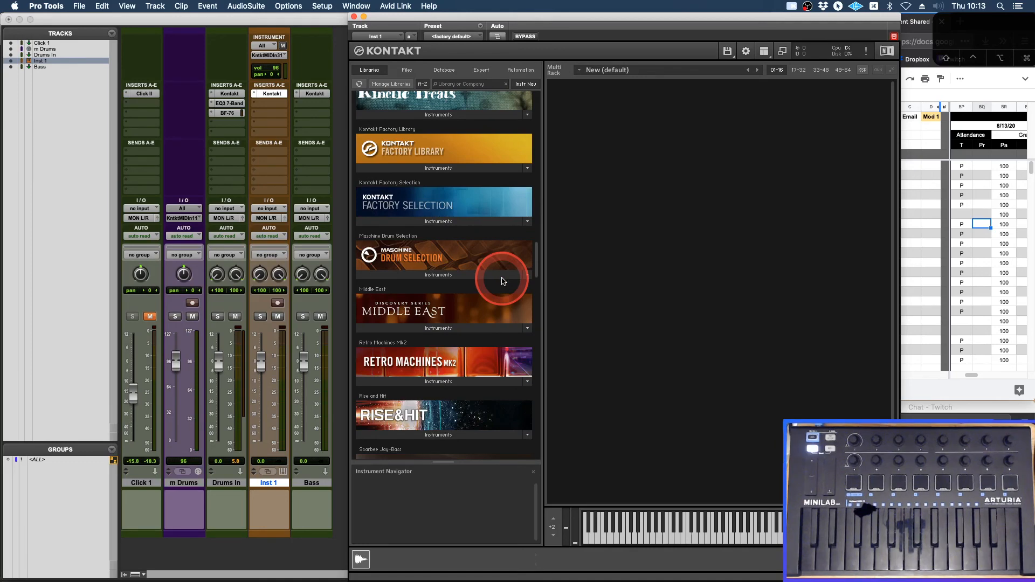
left_click(442, 275)
left_click(415, 284)
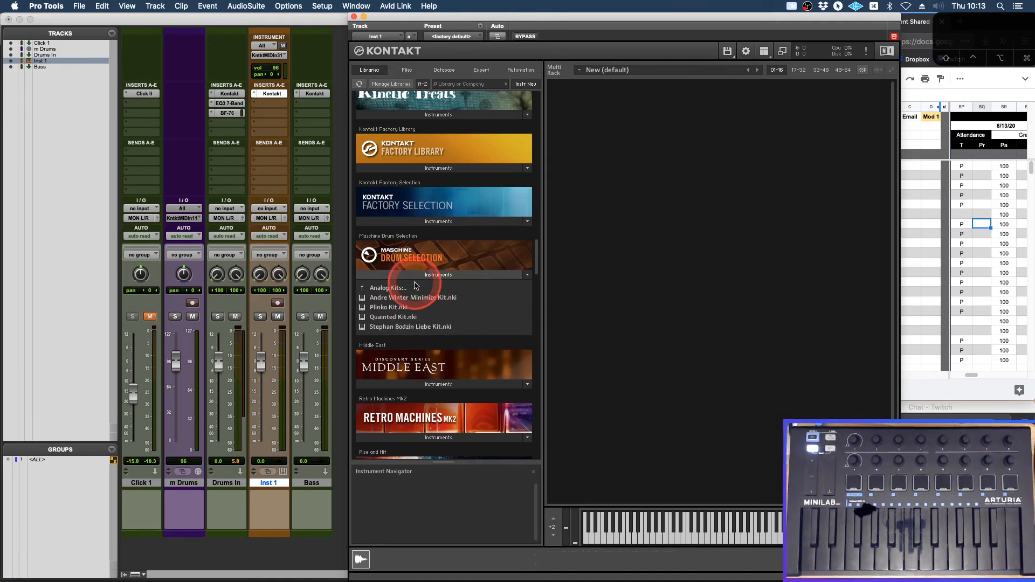
left_click(382, 318)
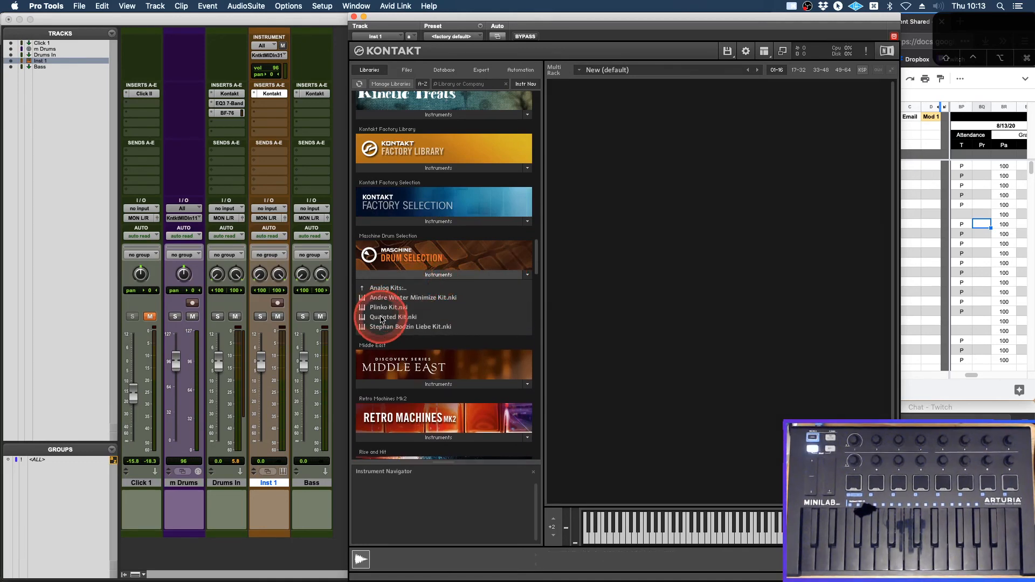
double_click(387, 327)
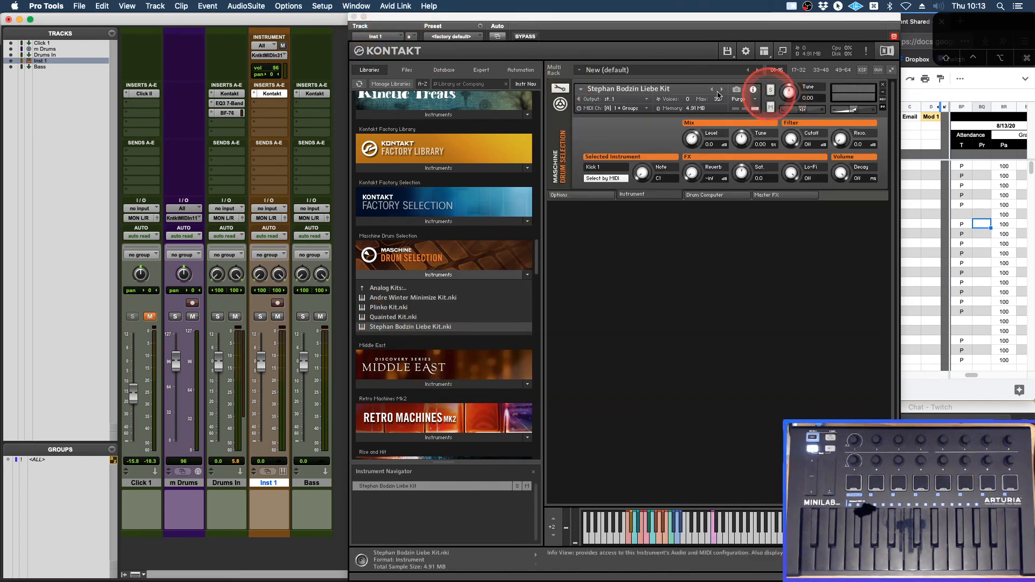
left_click(354, 16)
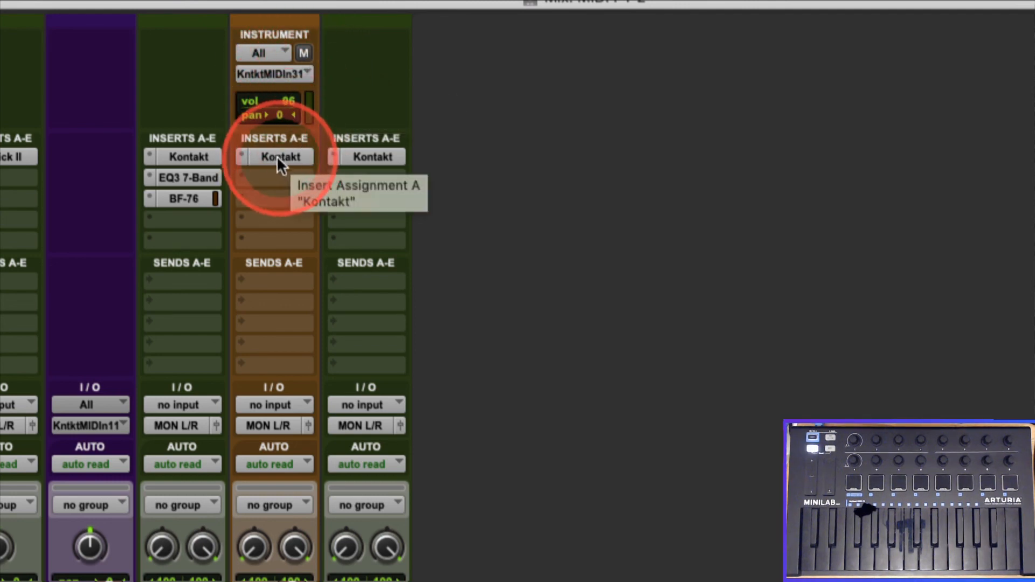
Examine the Kontakt MIDI In destinations offered for Inst 1's instrument MIDI output, leaving the assignment as it is
left_click(304, 74)
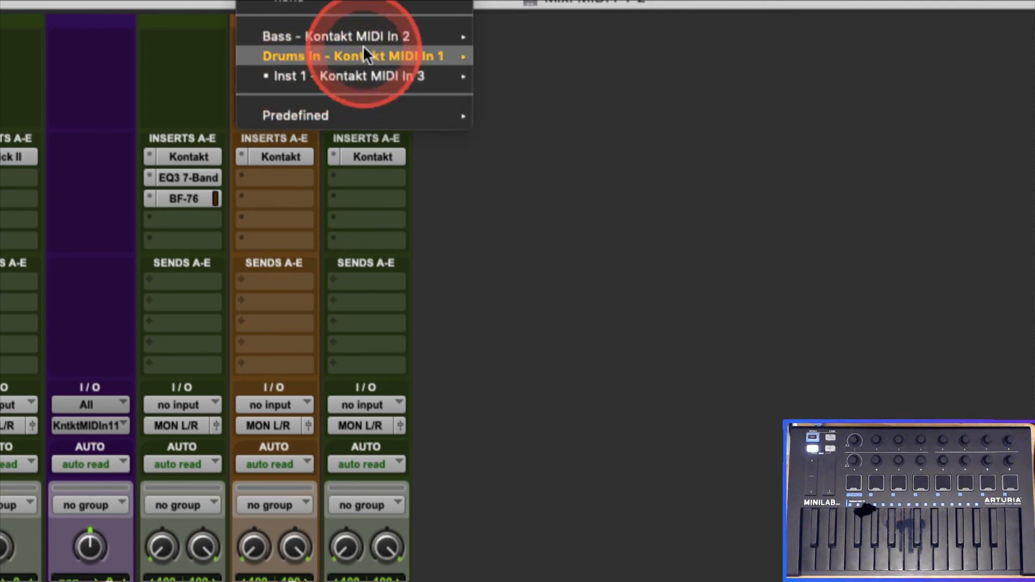
mouse_move(359, 52)
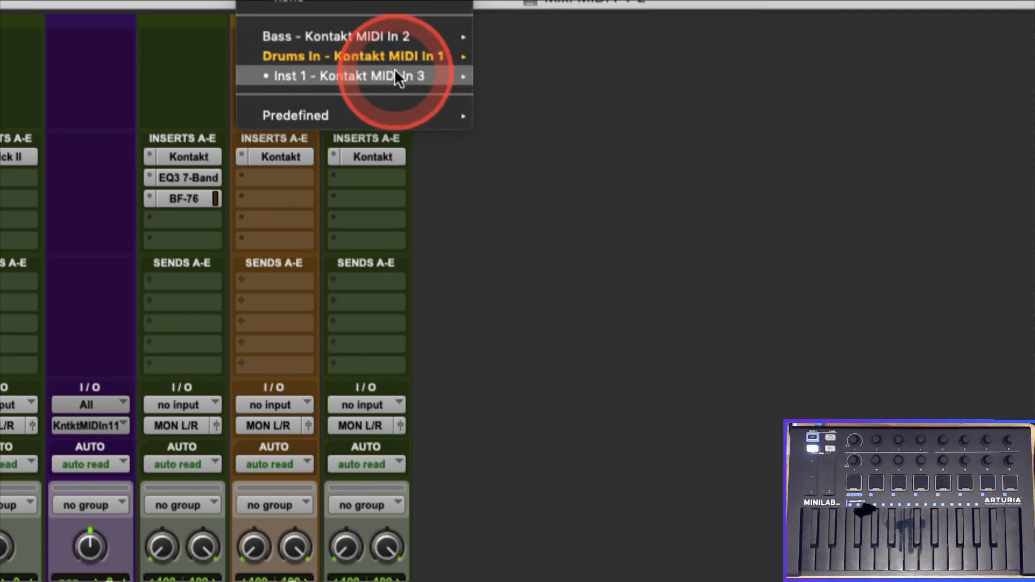
mouse_move(386, 35)
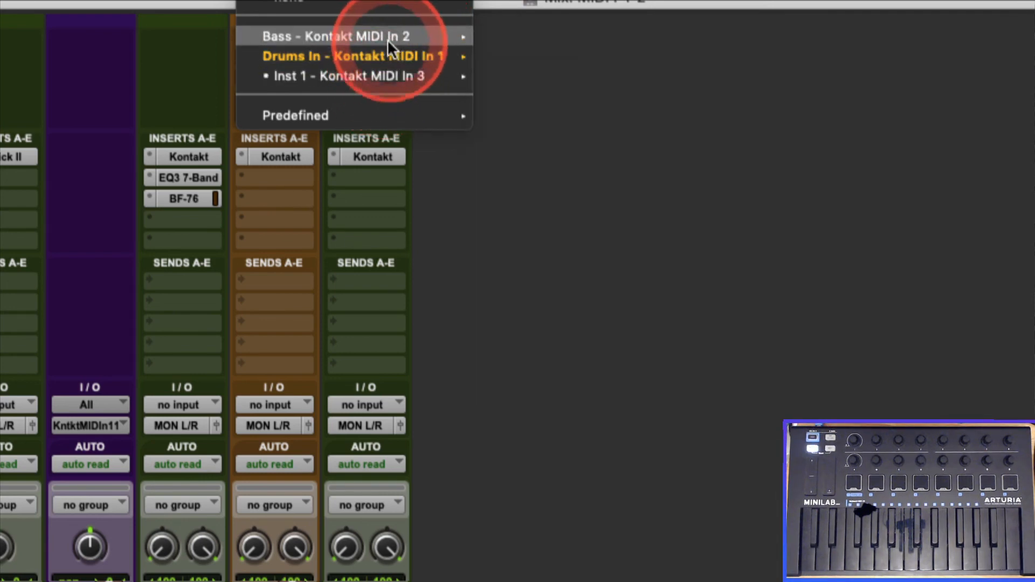
left_click(183, 96)
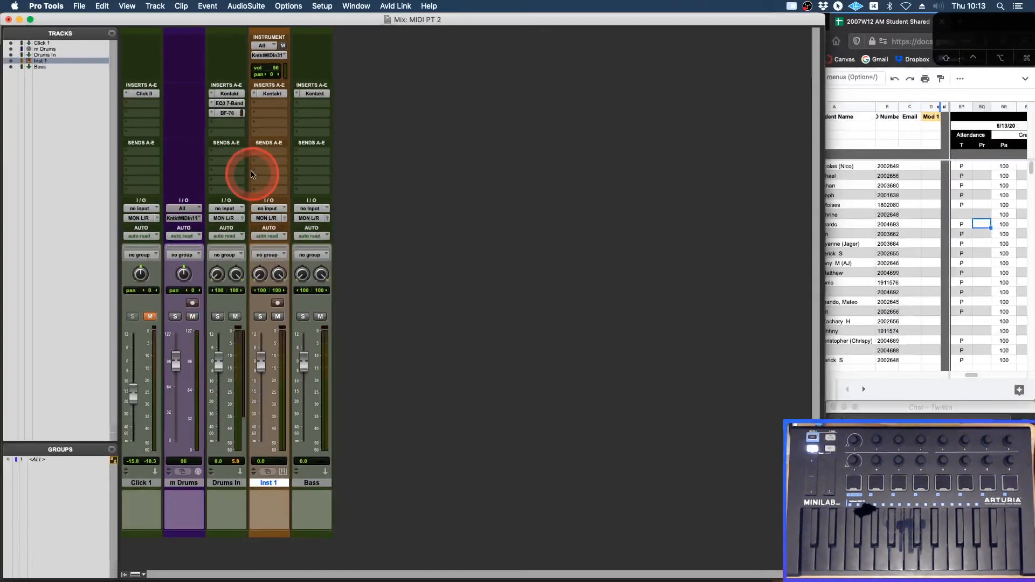
Rename the Inst 1 track as Drum Kit 2, and check its entry and channels in the instrument's MIDI output choices
double_click(274, 484)
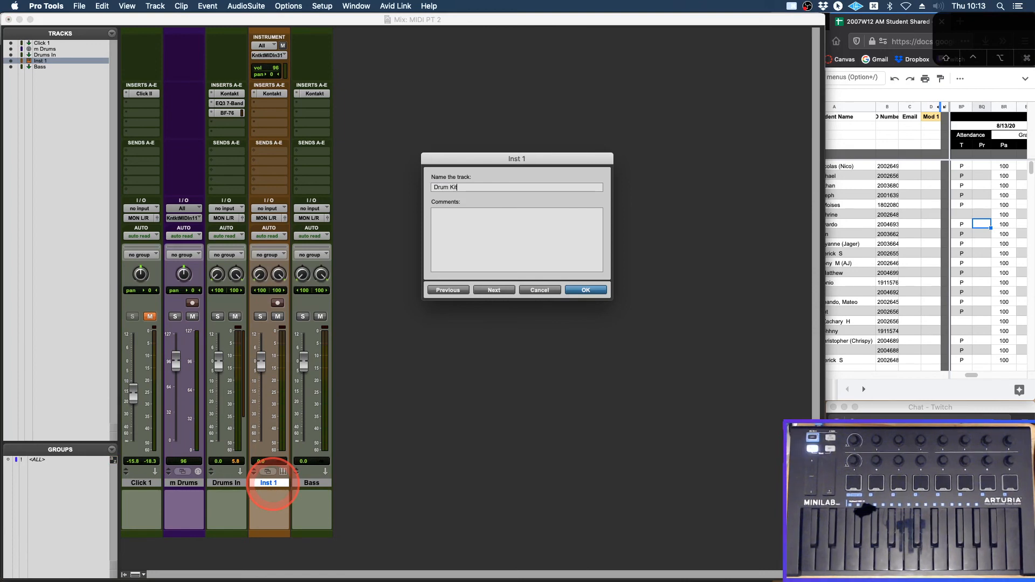
key("Return")
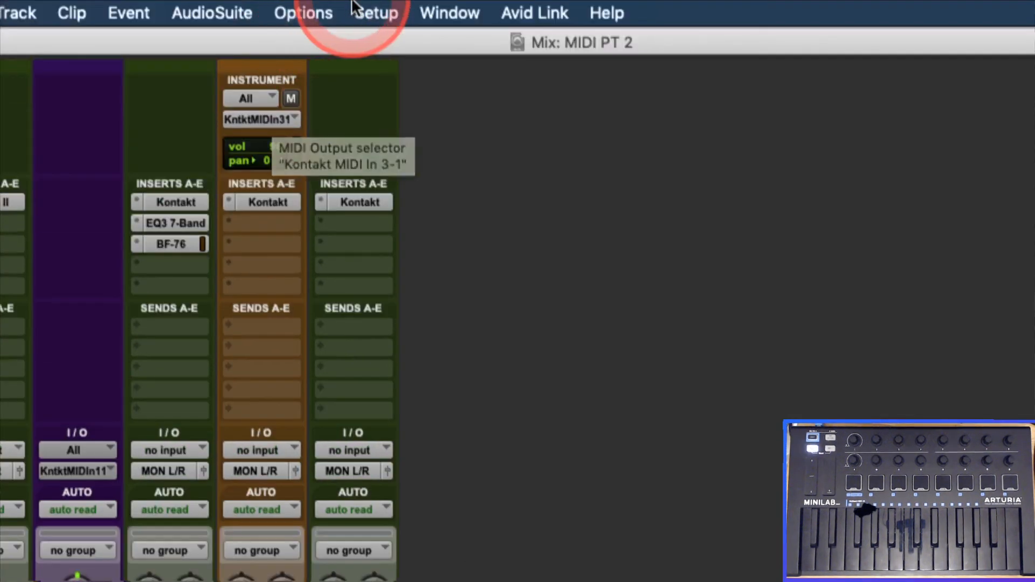
left_click(273, 56)
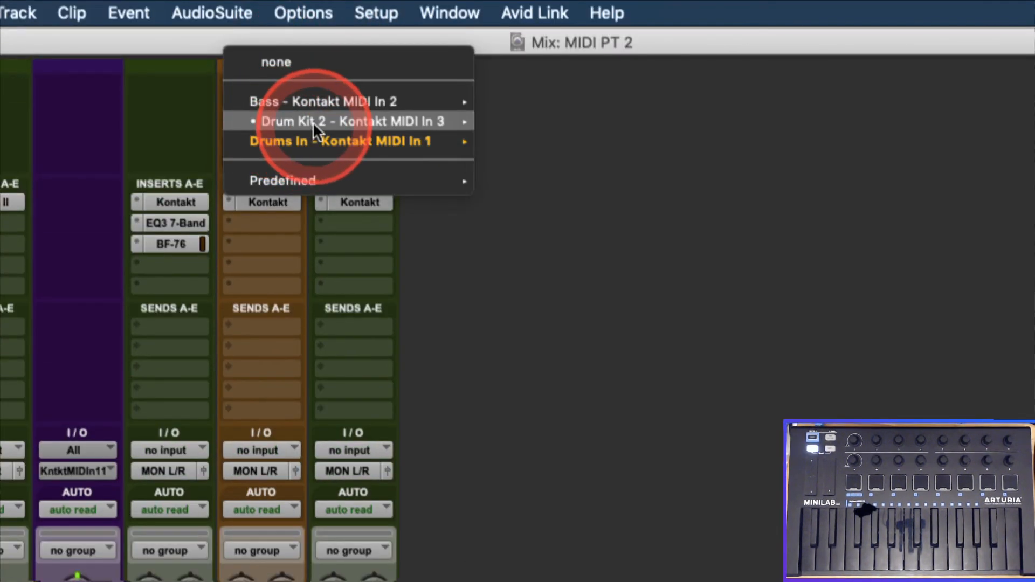
mouse_move(318, 120)
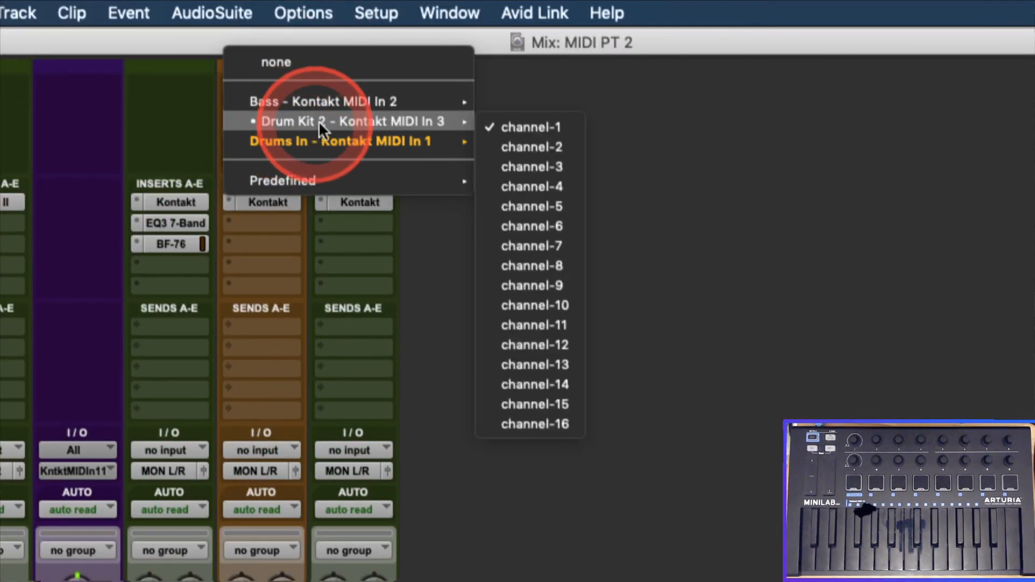
left_click(523, 73)
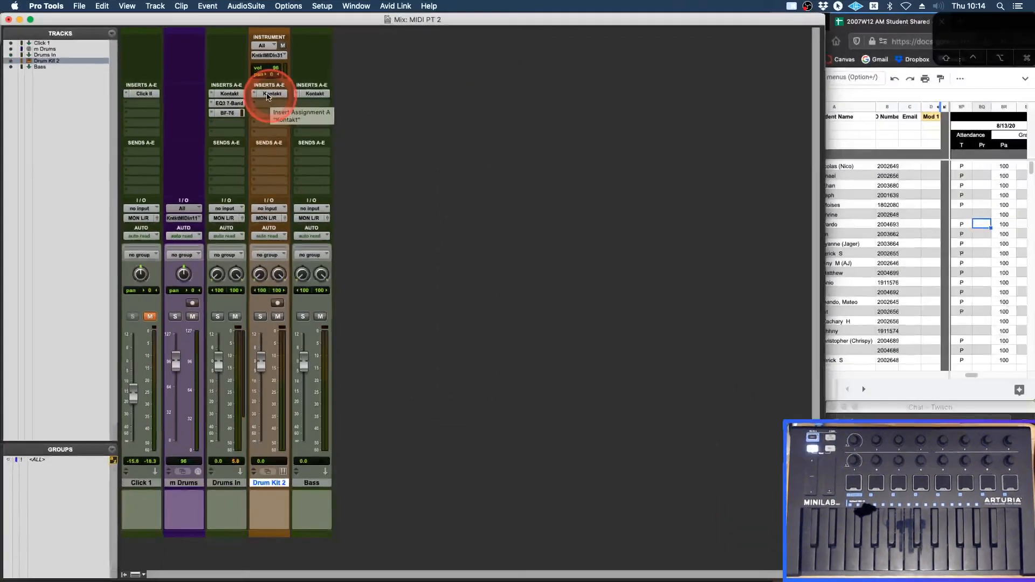
Record-arm Drum Kit 2, reopen its Kontakt plug-in, and lower the Stephan Bodzin Liebe Kit volume slightly
left_click(278, 303)
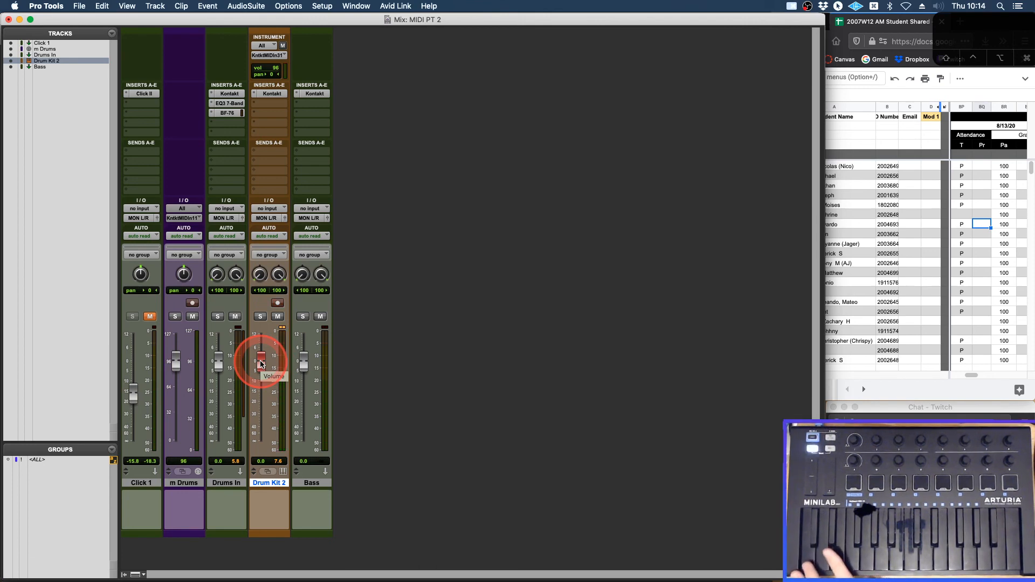
left_click(273, 93)
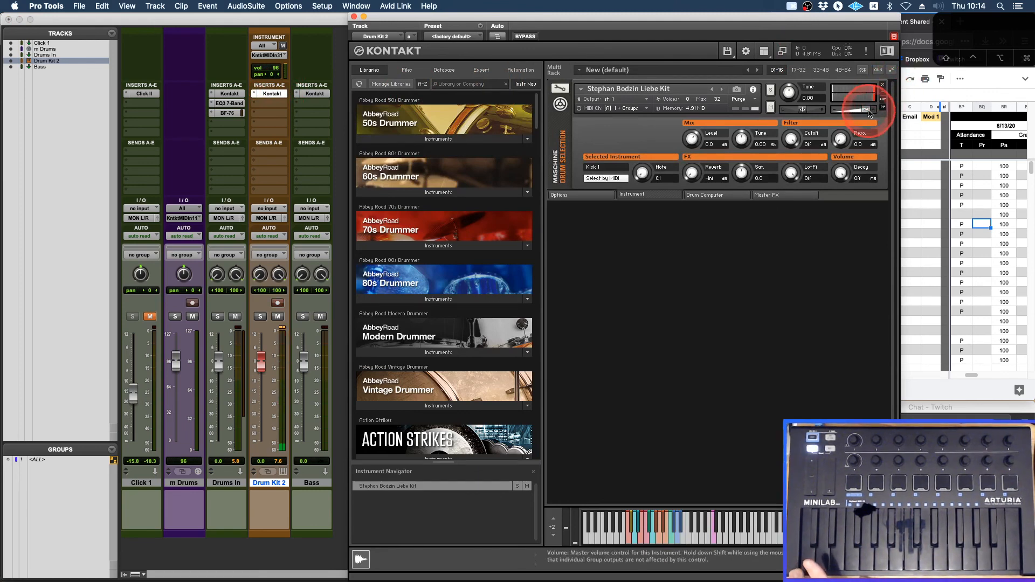
left_click_drag(869, 113, 860, 113)
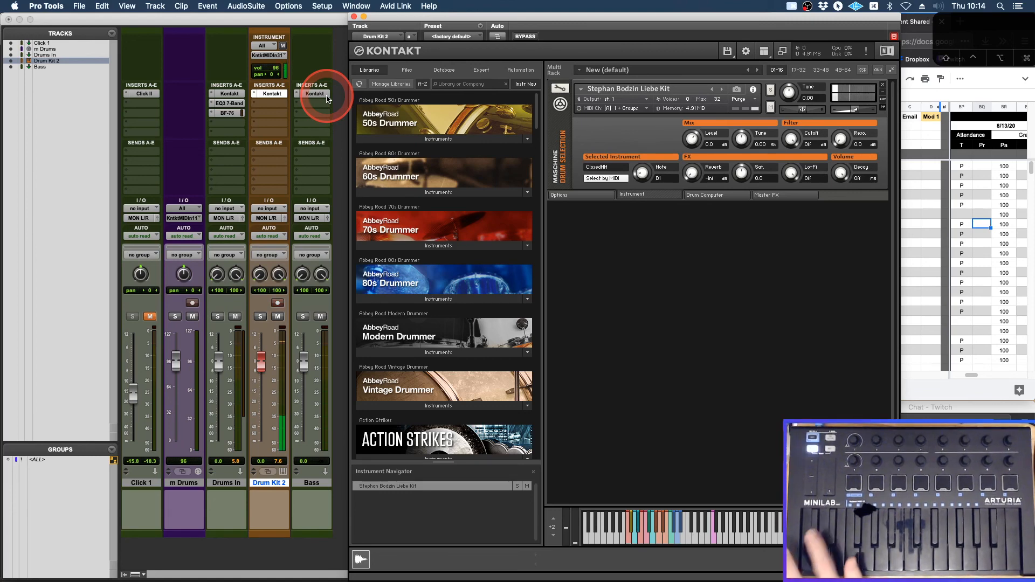
Review the MIDI Input Filter's record mode and controller exclusions, accept the settings, and close the Kontakt window
left_click(326, 6)
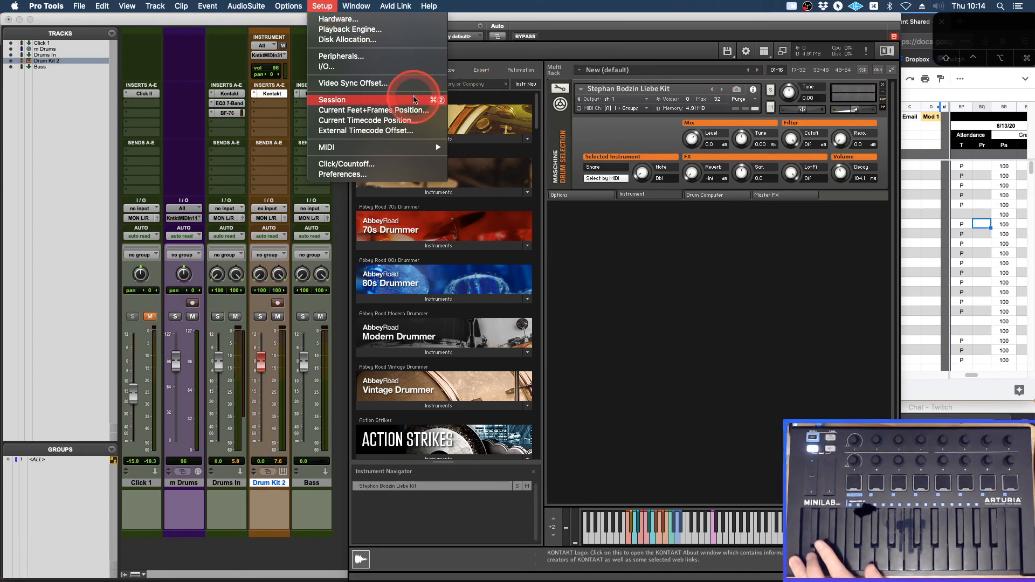
mouse_move(399, 153)
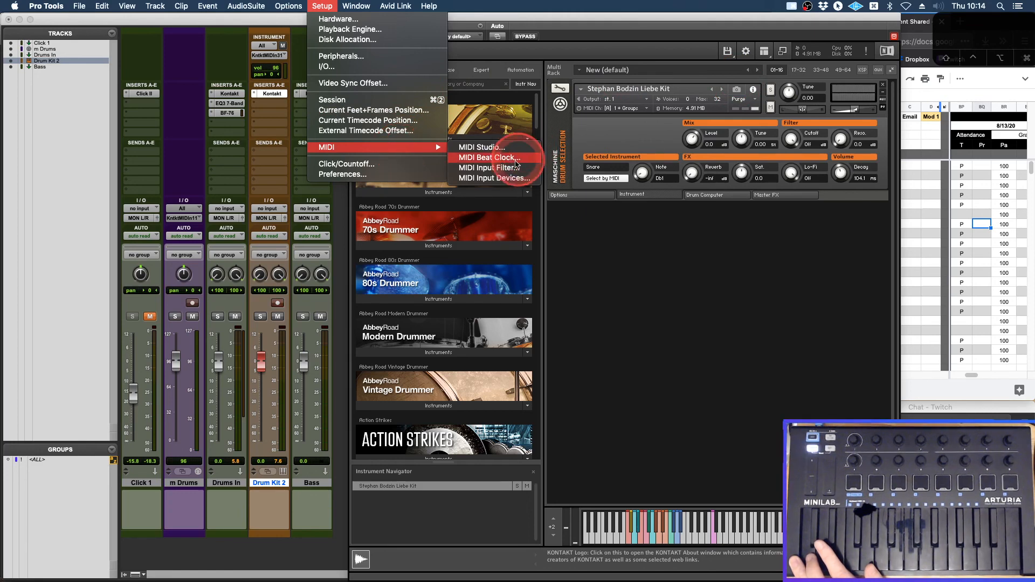
left_click(496, 167)
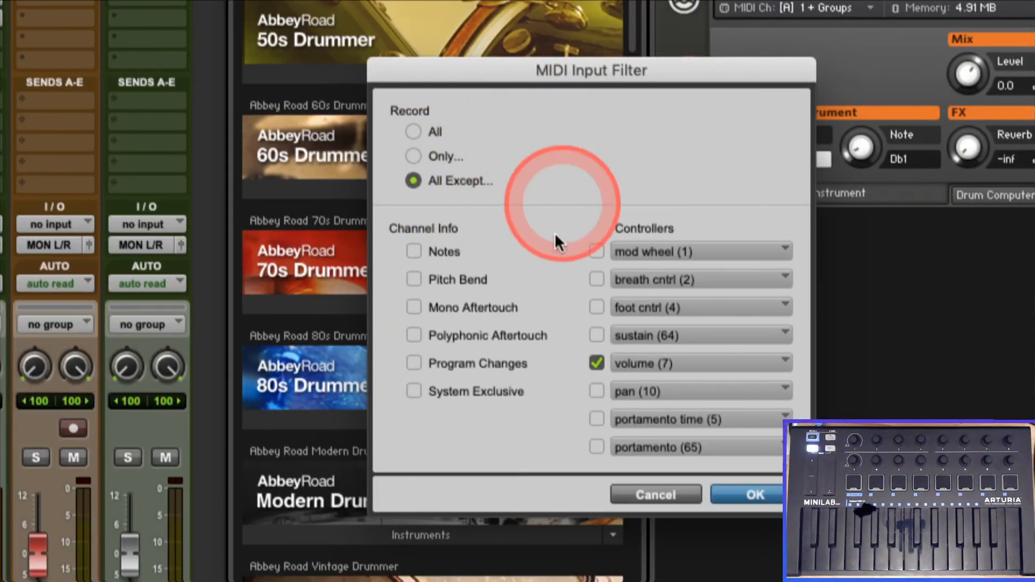
left_click(741, 494)
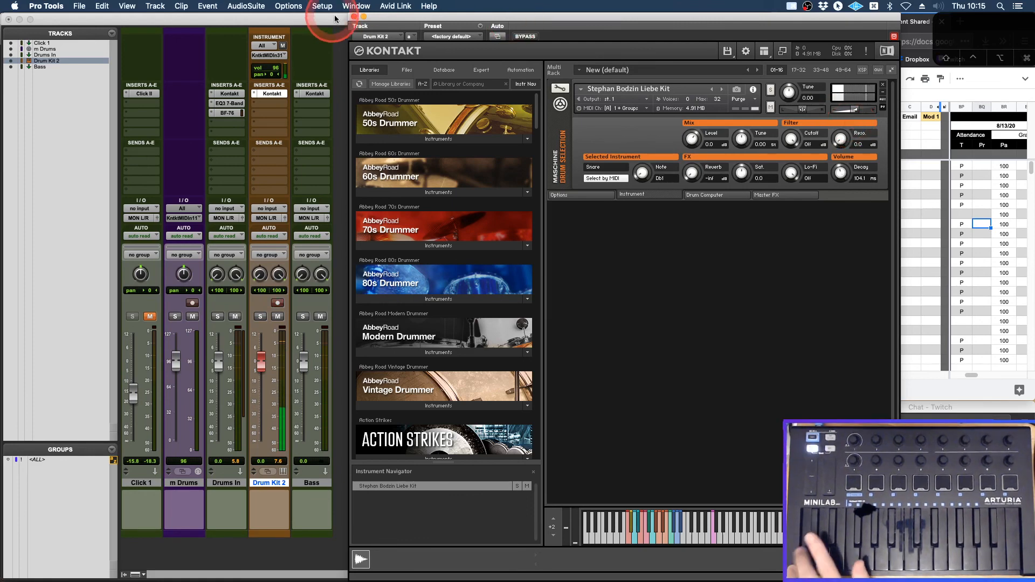
left_click(354, 18)
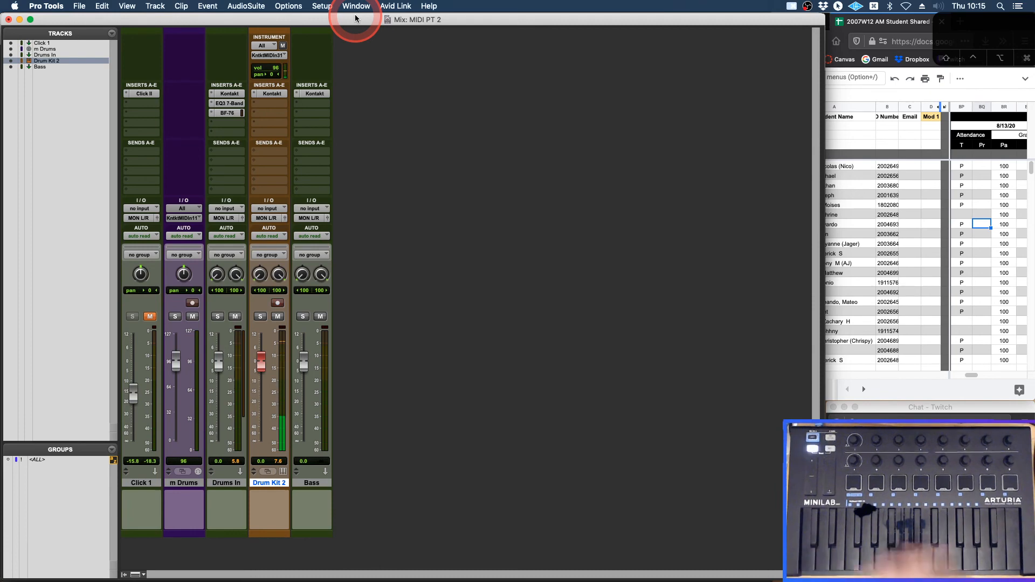
Show the Edit window, zoom in on the m Drums clip, move it onto the Drum Kit 2 track, and play it
key("super+equal")
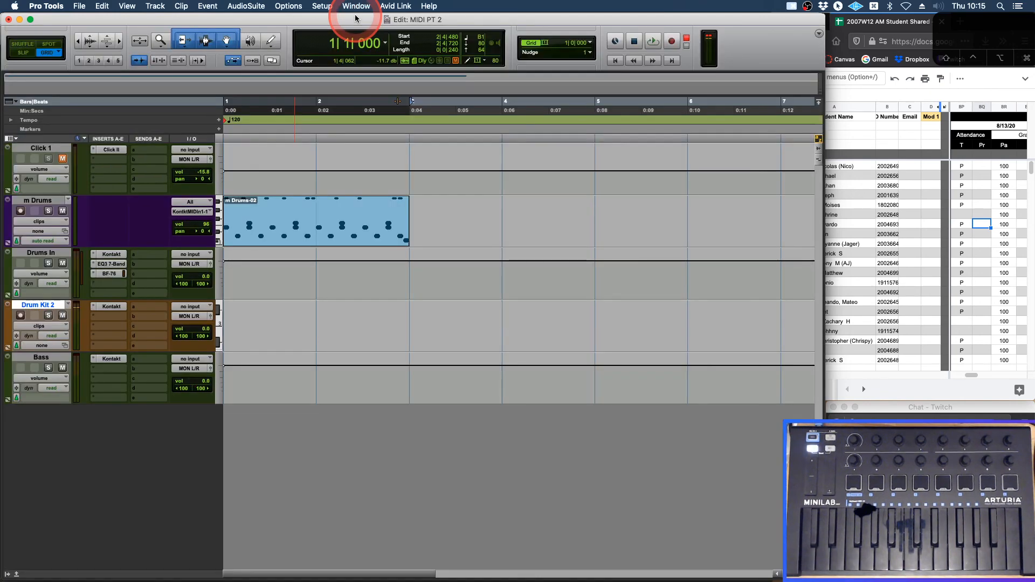
left_click(252, 233)
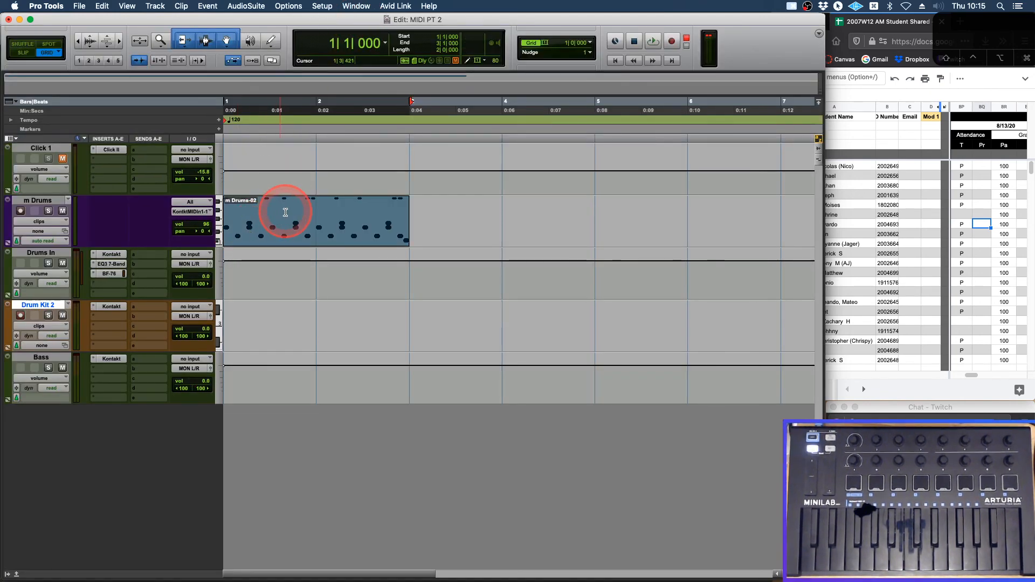
key("super+bracketright")
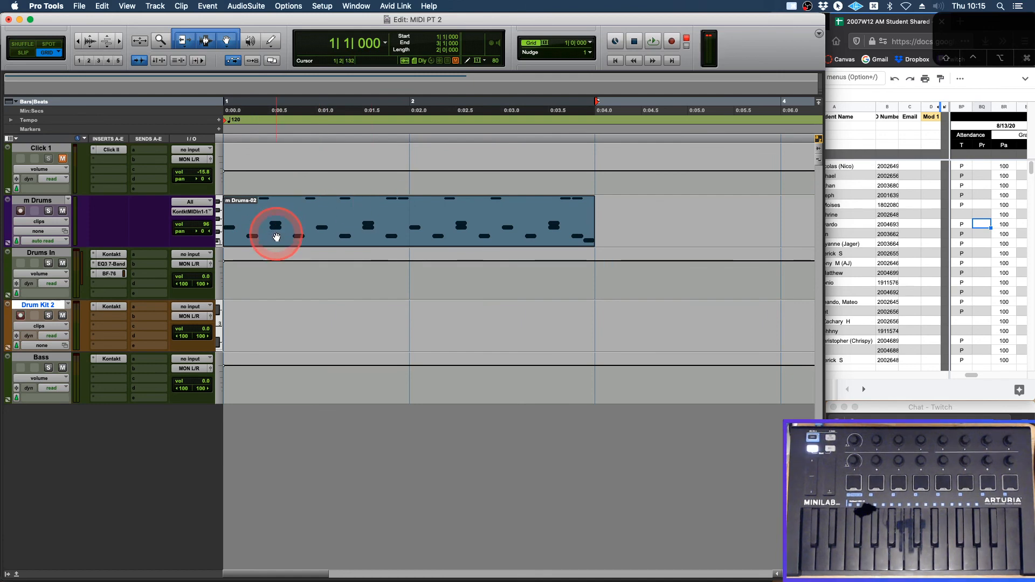
left_click_drag(276, 237, 268, 331)
left_click(113, 343)
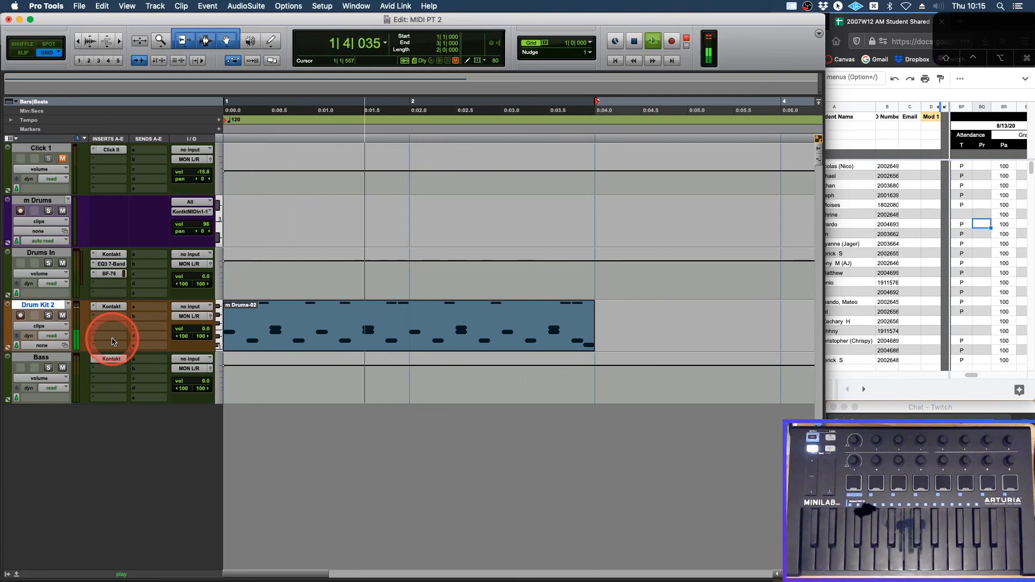
key("space")
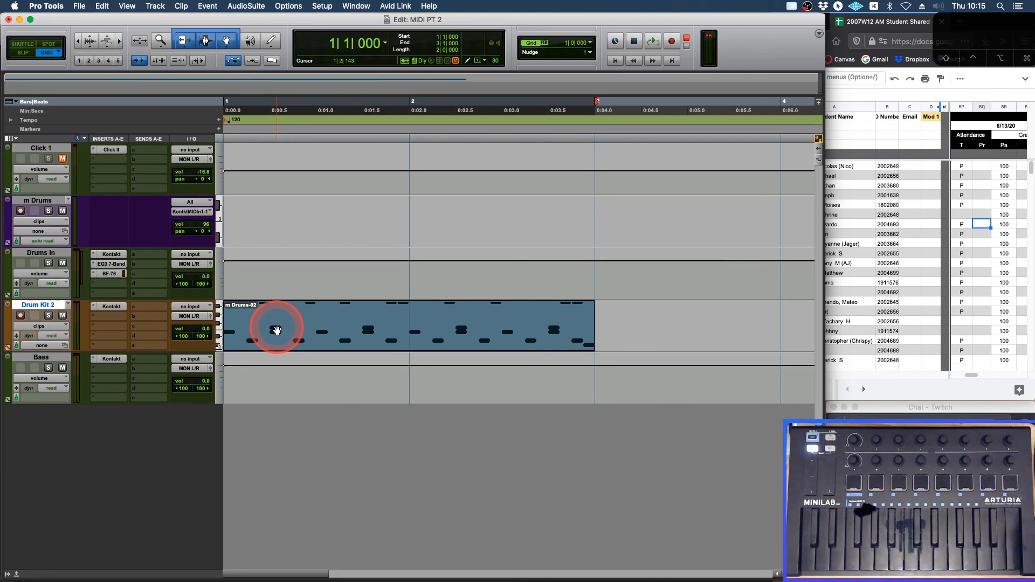
key("shift+r")
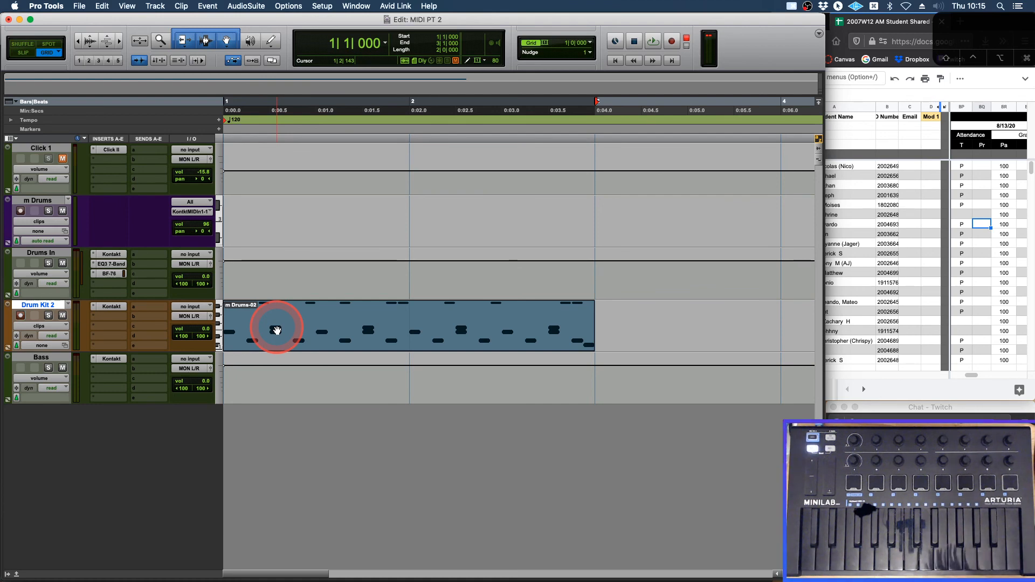
Compare the two kits by moving the clip back to m Drums and again onto Drum Kit 2, playing it on each track
left_click_drag(288, 336, 278, 236)
key("space")
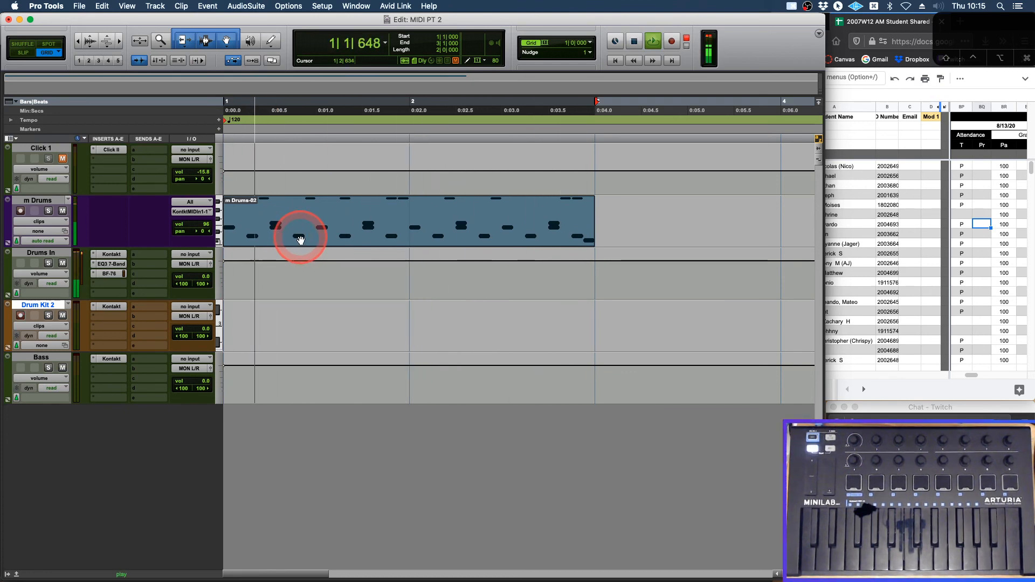
key("space")
left_click_drag(300, 239, 310, 340)
key("space")
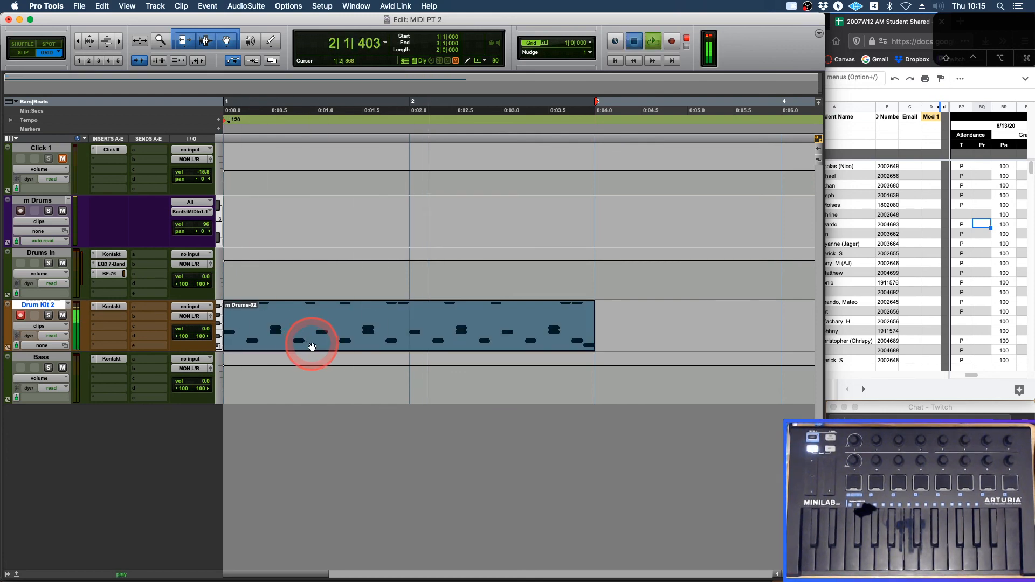
key("space")
Return the drum clip to the m Drums track and audition it there through Drums In
left_click_drag(312, 347, 309, 226)
key("space")
key("space")
key("space")
key("space")
key("space")
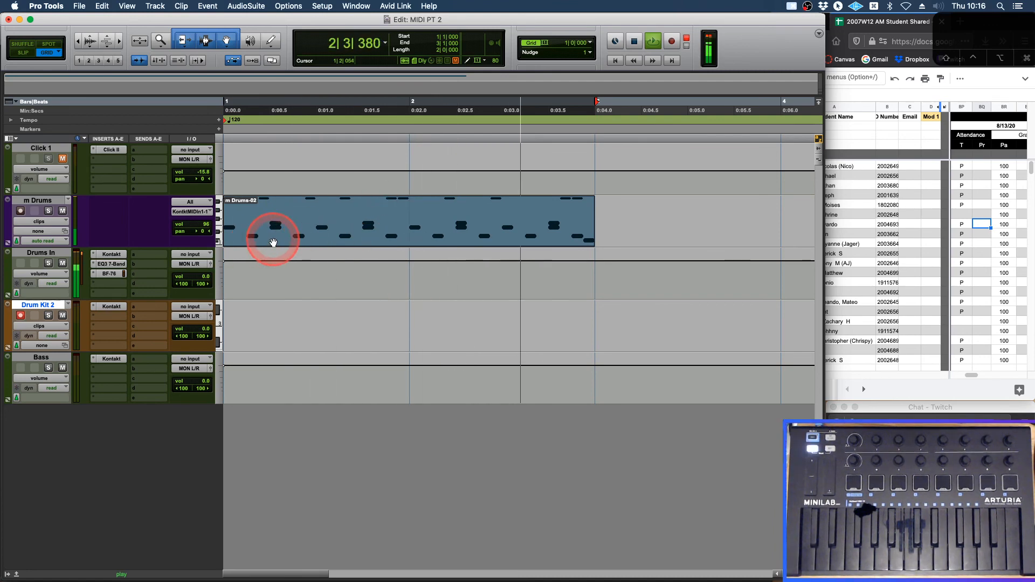
Open the m Drums clip in the MIDI Editor, inspect its notes against the keyboard, and close the editor
double_click(273, 232)
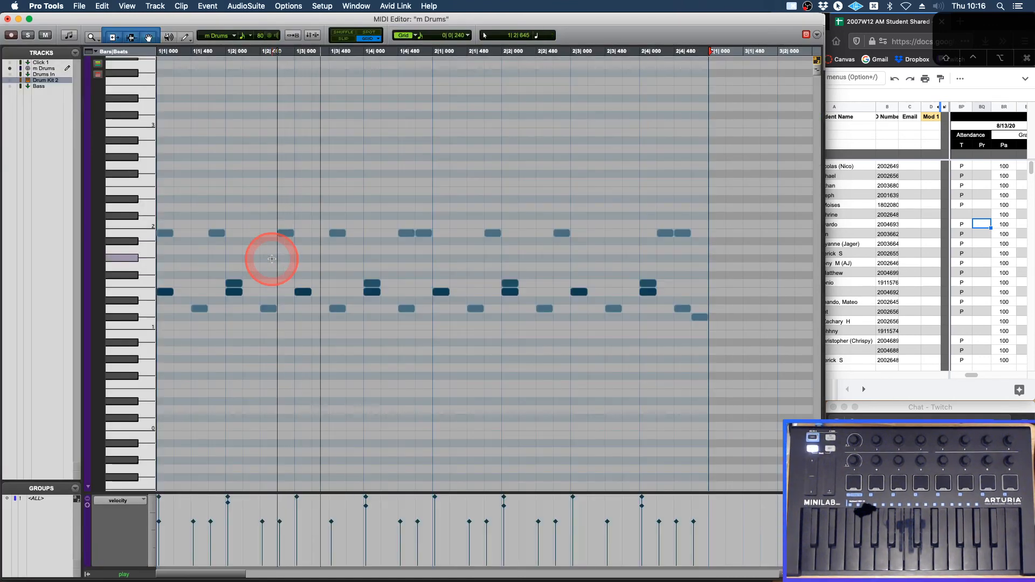
left_click(149, 282)
left_click_drag(148, 282, 121, 157)
left_click(48, 39)
key("super+w")
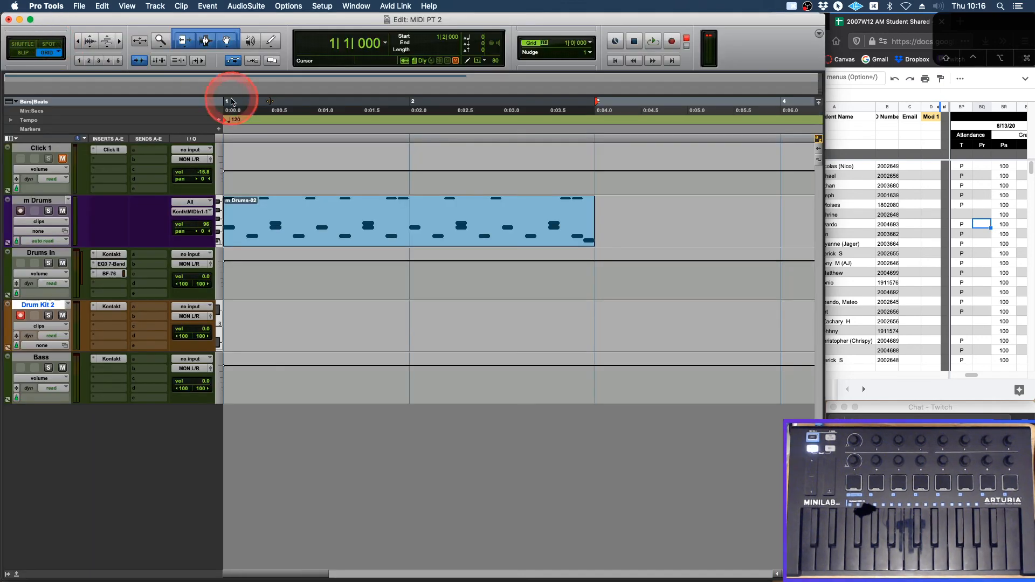
Copy the m Drums clip to the Drum Kit 2 track and open the copy in the MIDI Editor
left_click_drag(318, 239, 313, 324)
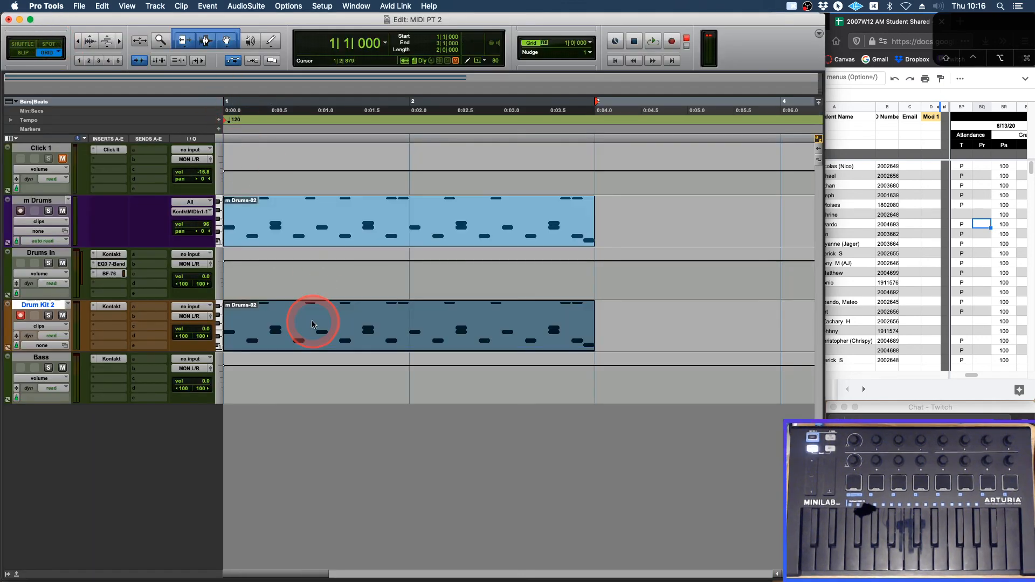
left_click(319, 263)
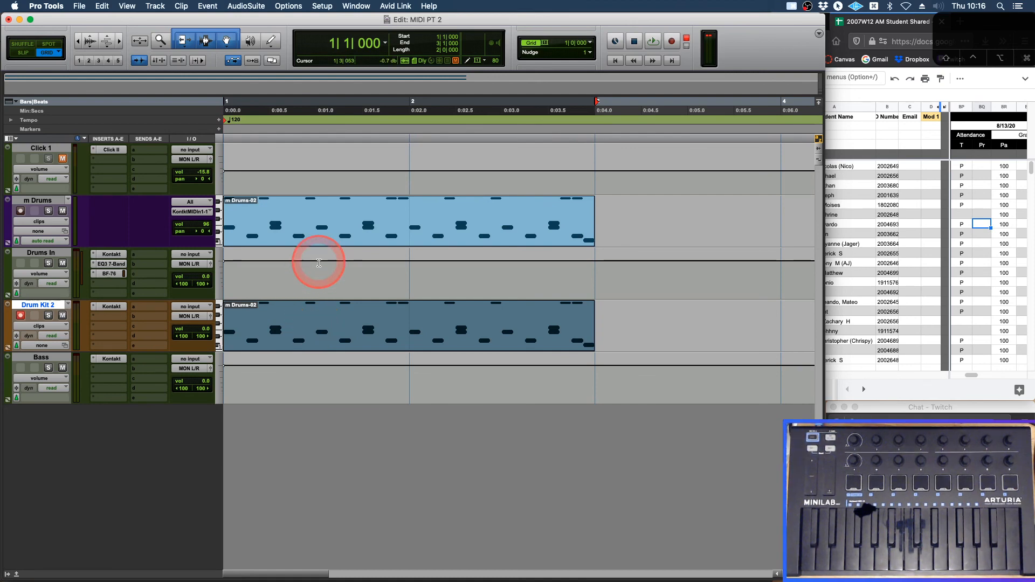
double_click(284, 344)
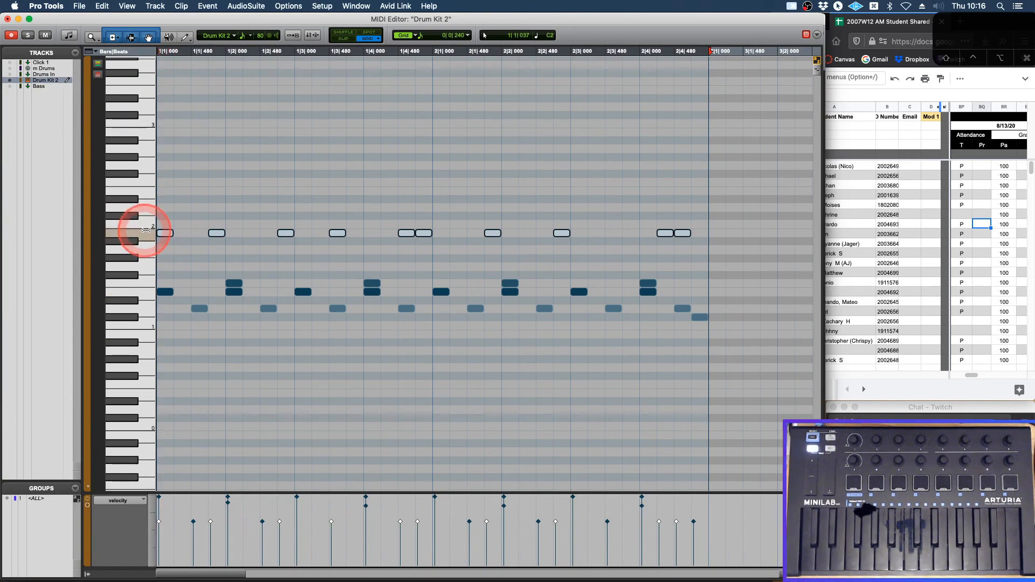
Thin out the Drum Kit 2 clip by deleting its B1 notes, plus the E1 notes after moving them to C1
left_click(143, 293)
left_click(150, 308)
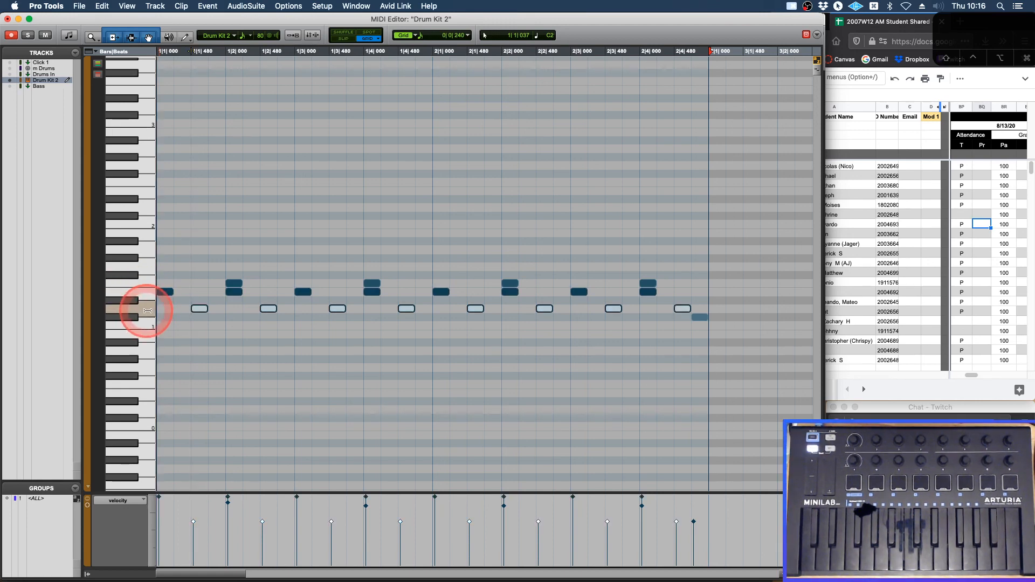
left_click(145, 281)
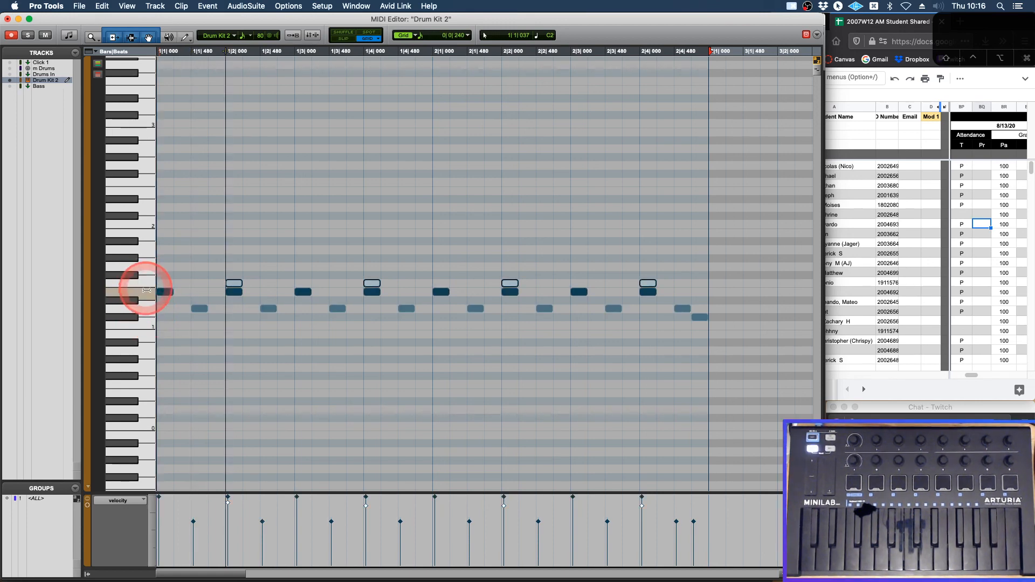
left_click(146, 291)
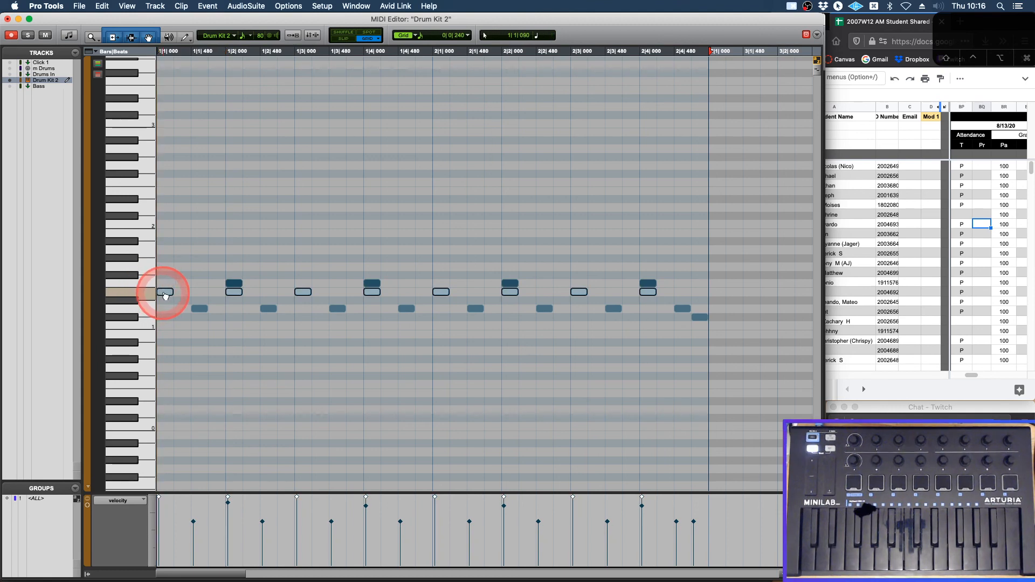
left_click_drag(163, 293, 164, 327)
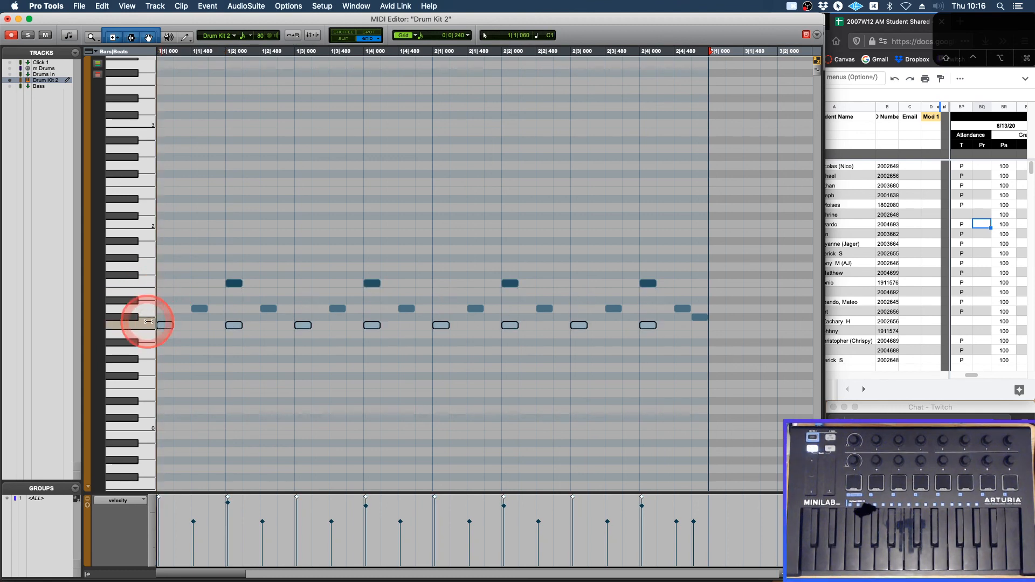
left_click(153, 265)
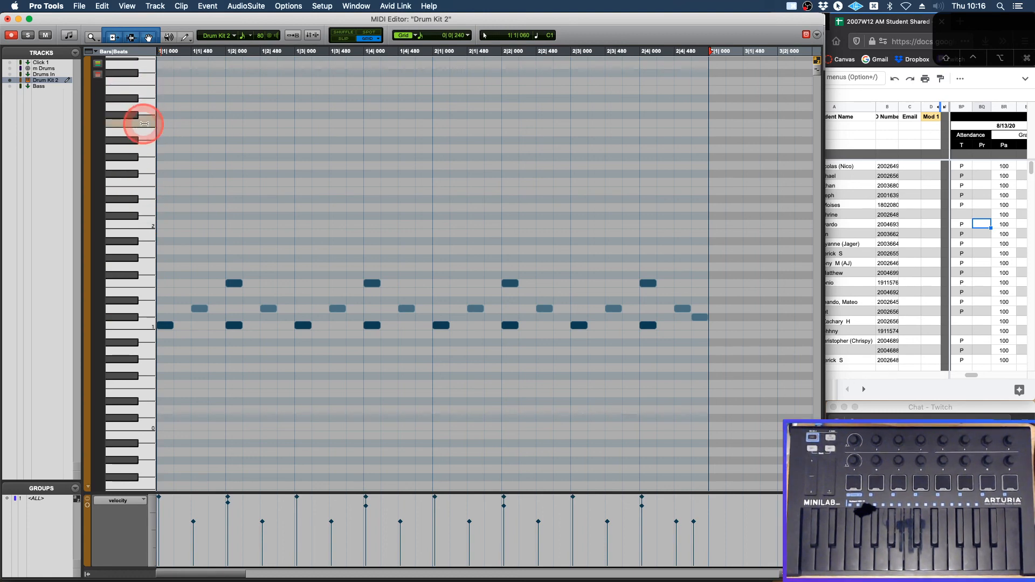
left_click(147, 324)
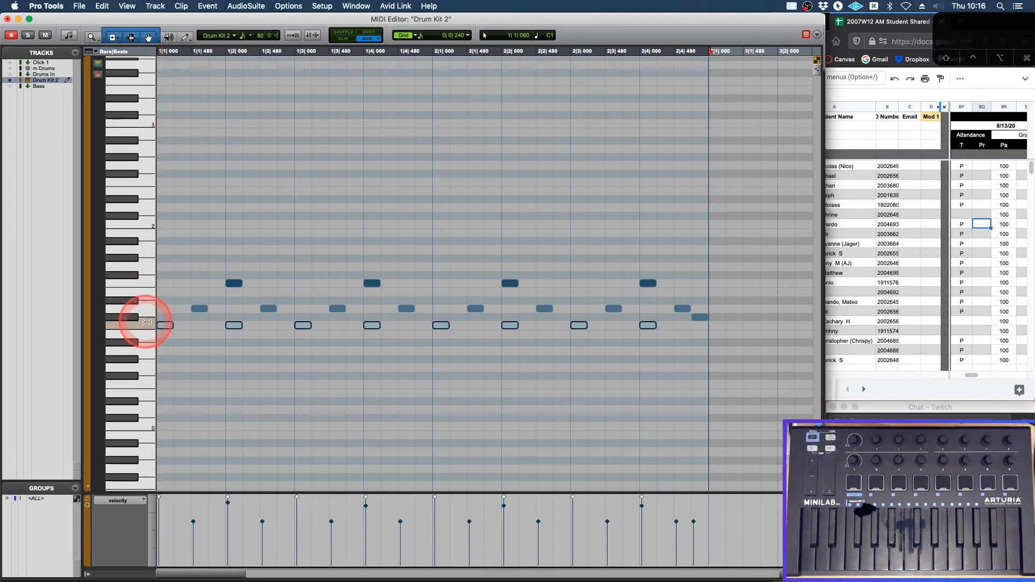
key("Delete")
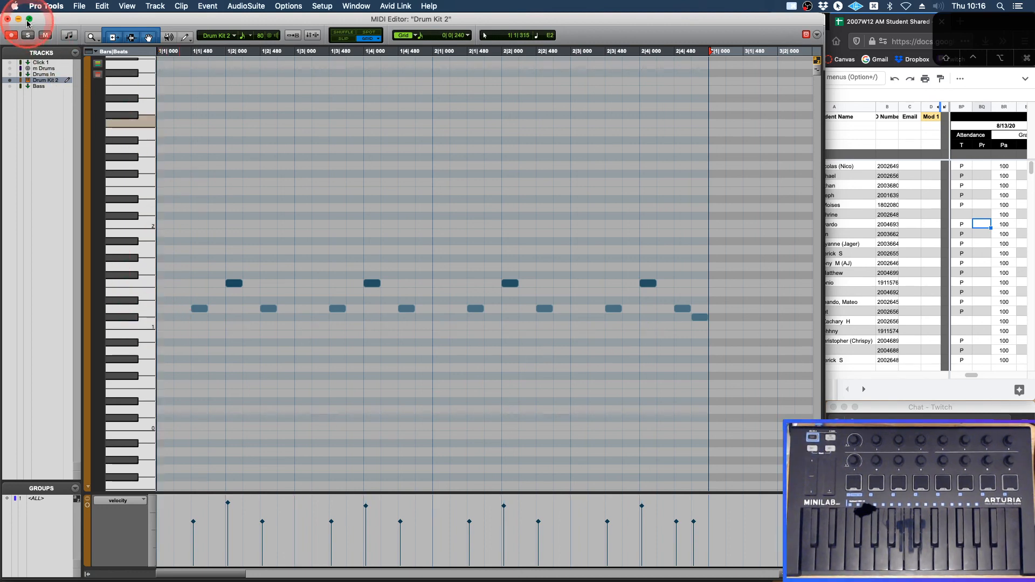
left_click(7, 19)
Shift the row of D1 notes in the m Drums clip 240 ticks later, and close the MIDI Editor
double_click(268, 235)
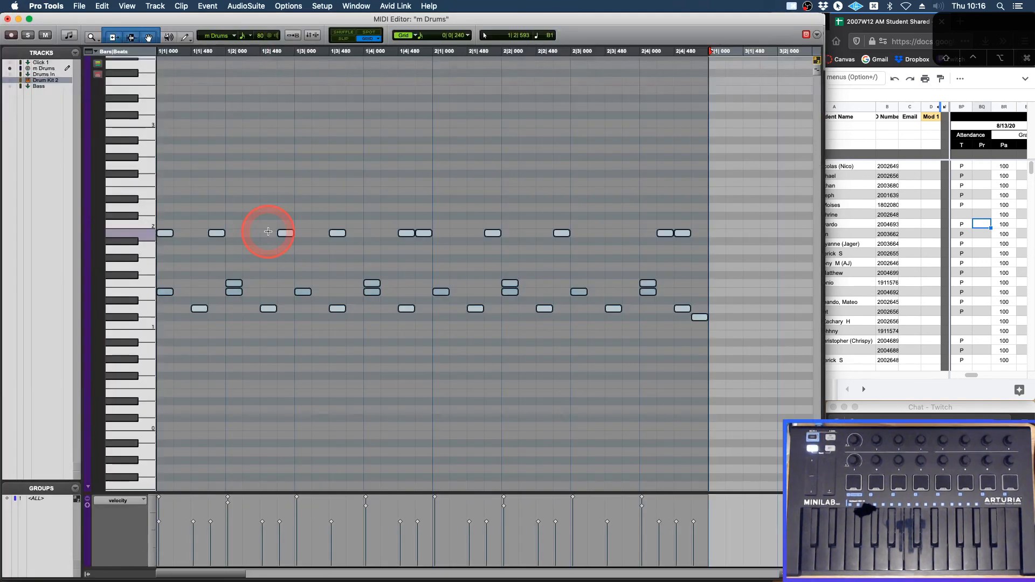
left_click(147, 306)
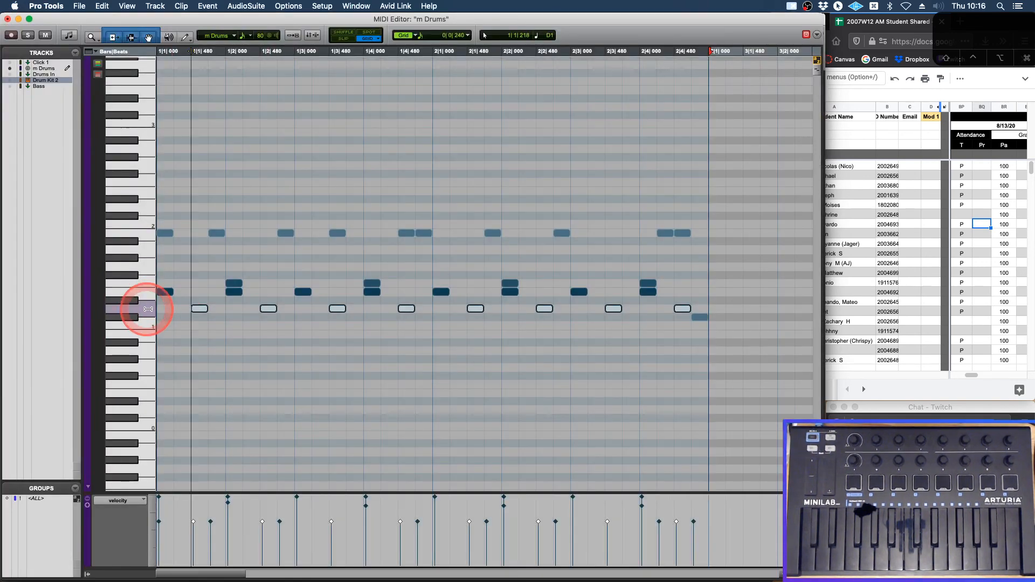
left_click(184, 308)
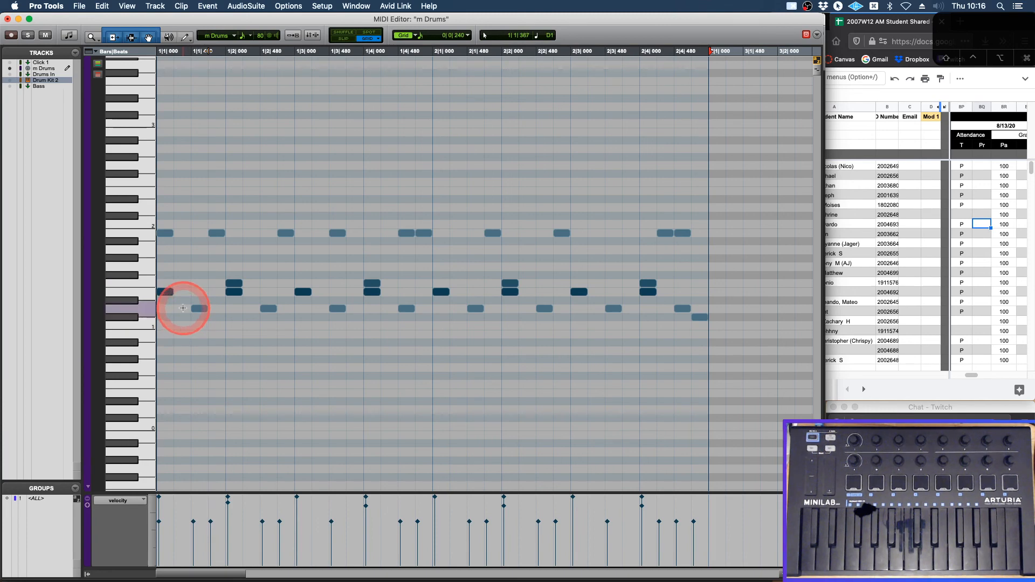
left_click_drag(182, 308, 677, 308)
left_click_drag(198, 308, 212, 309)
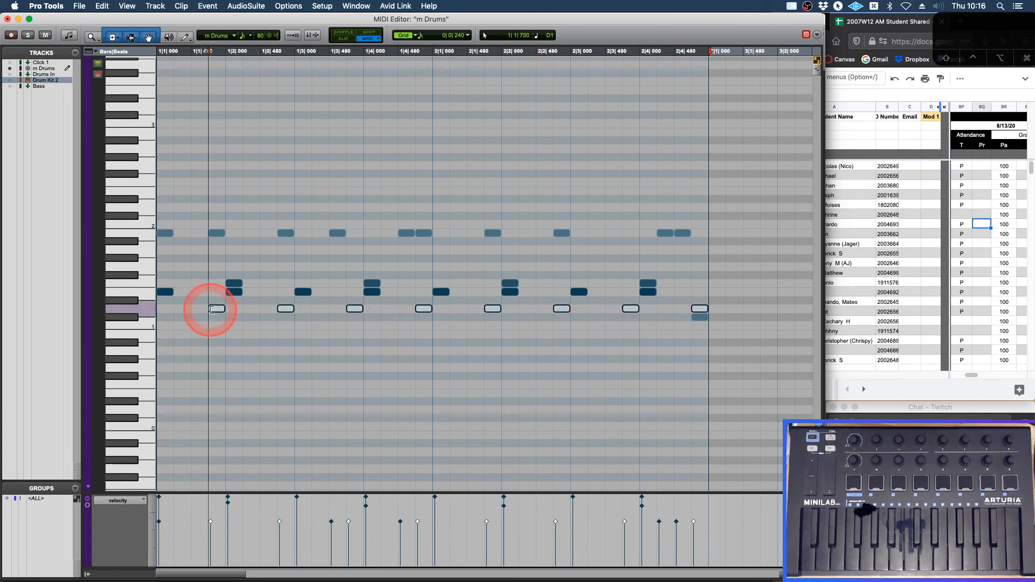
left_click(184, 302)
key("super+w")
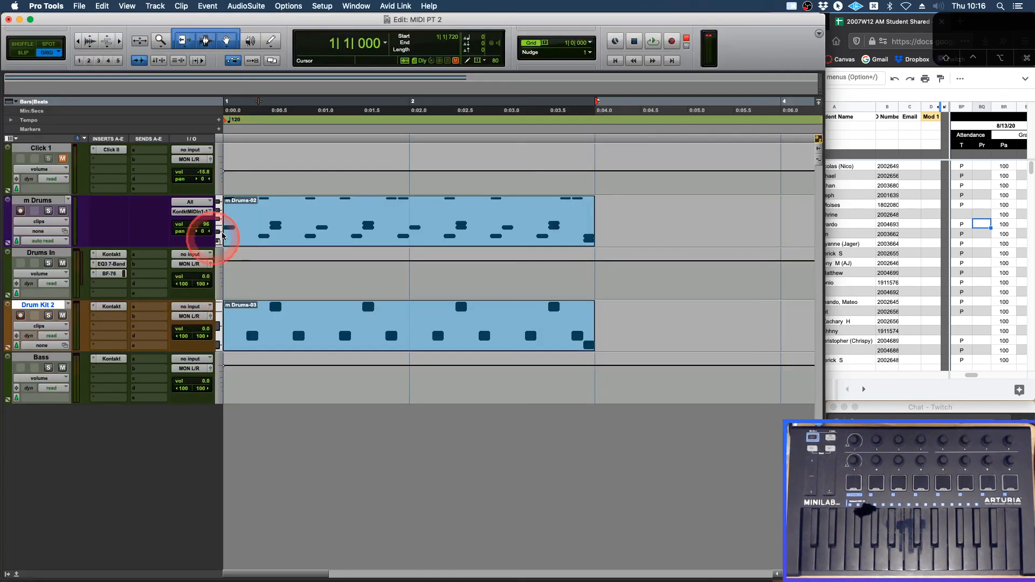
Play both drum clips and slightly lower the velocity of the F1 notes in the Drum Kit 2 clip
key("space")
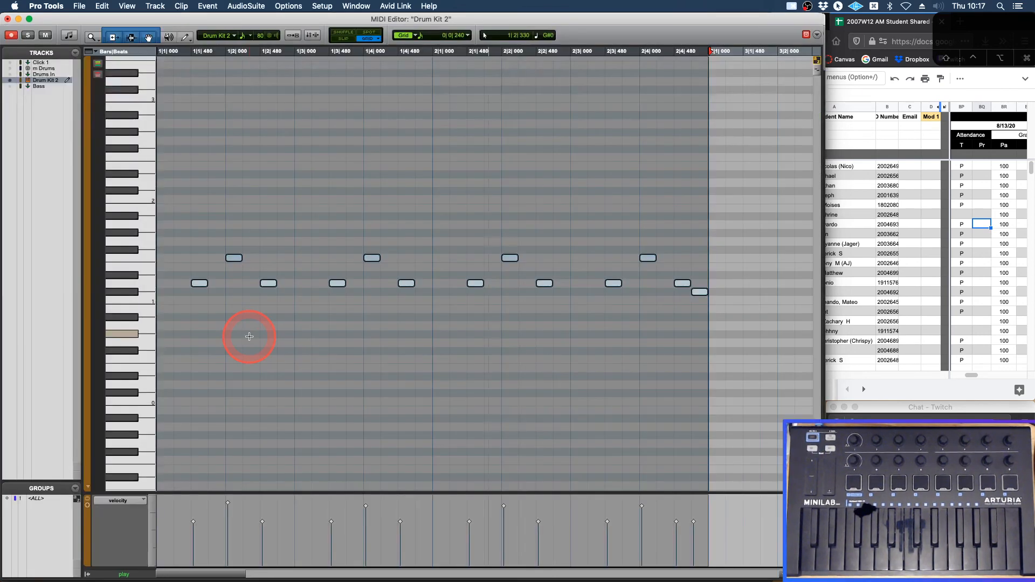
double_click(248, 335)
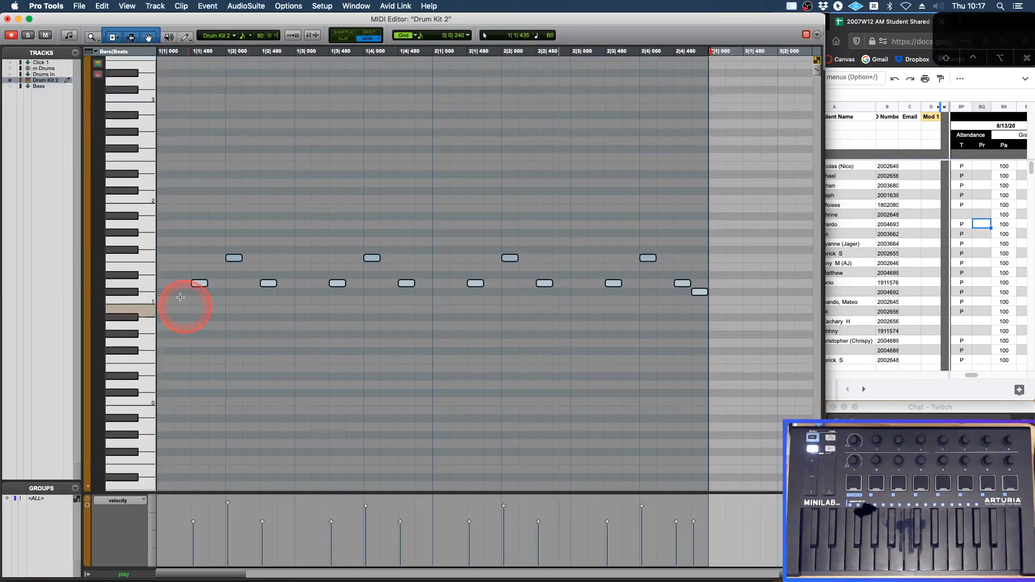
left_click(143, 256)
left_click_drag(234, 258, 231, 290)
key("space")
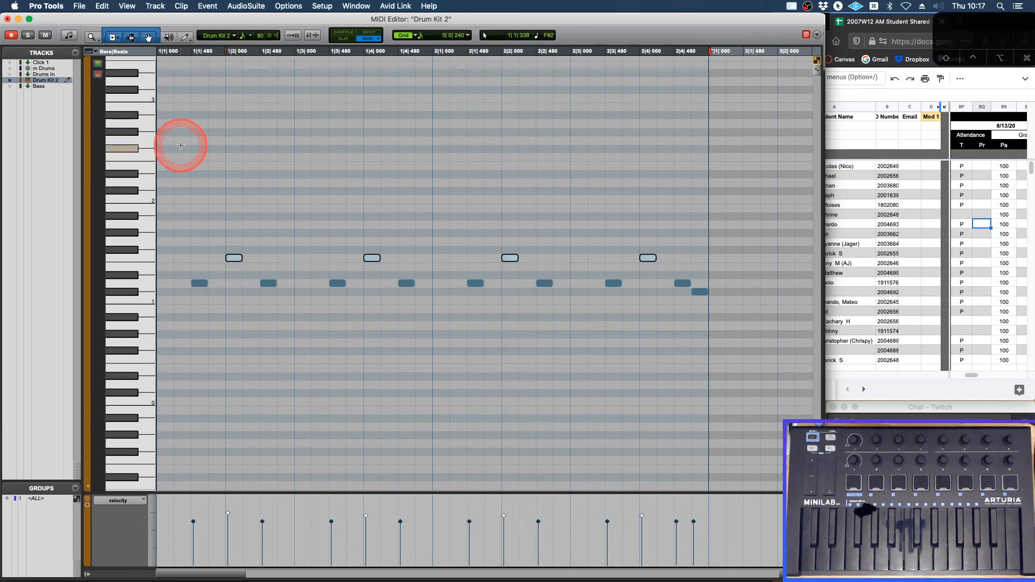
key("ctrl+=")
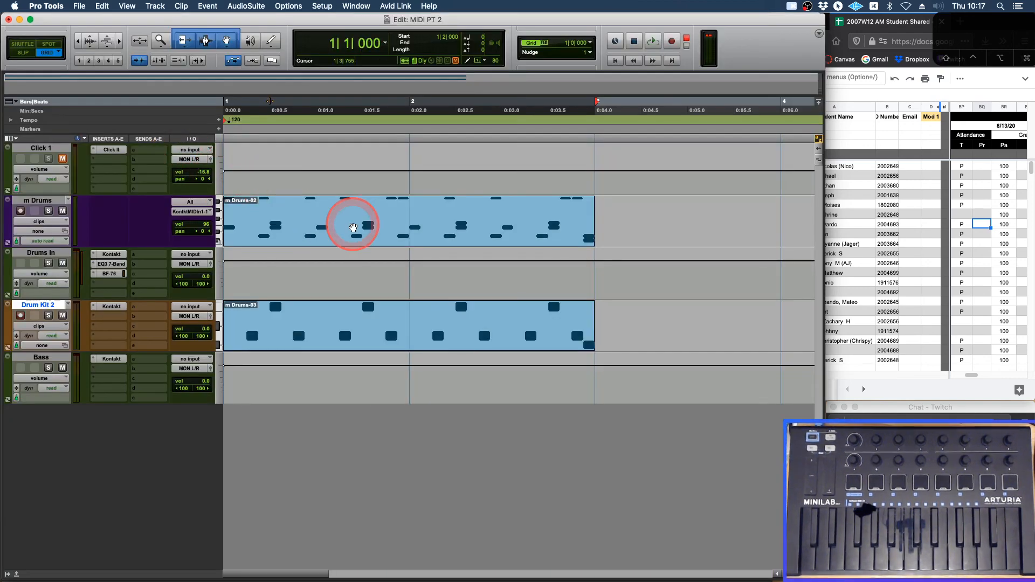
Copy the EQ3 7-Band and BF-76 inserts from Drums In to the matching slots on Drum Kit 2 in the Mix window
key("super+=")
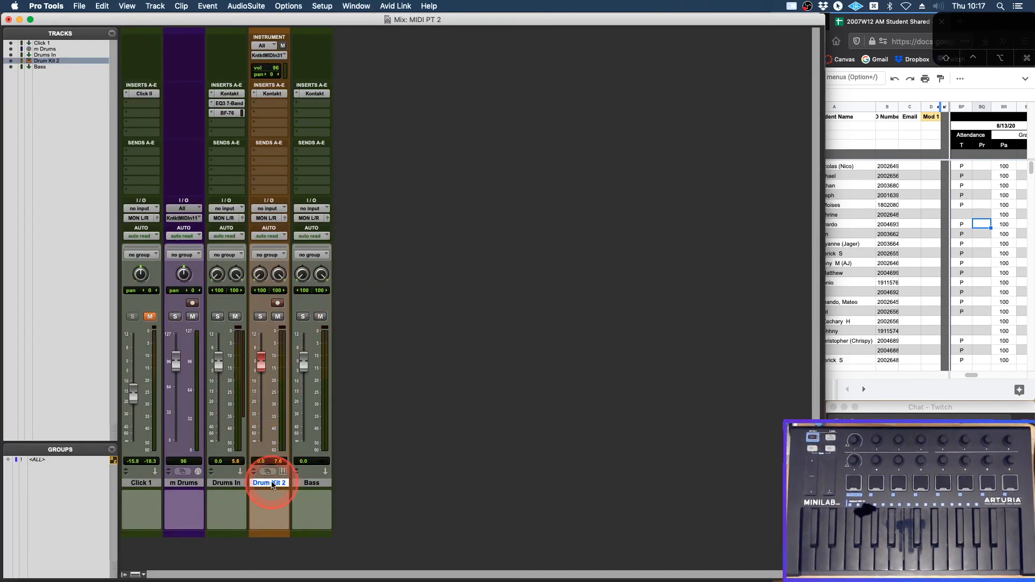
left_click(229, 482)
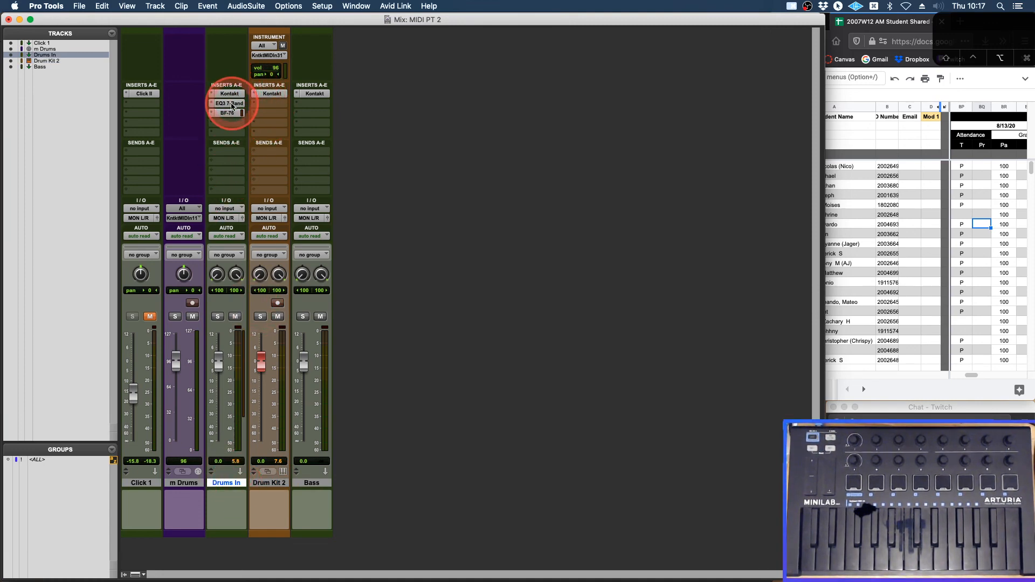
left_click_drag(230, 104, 268, 115)
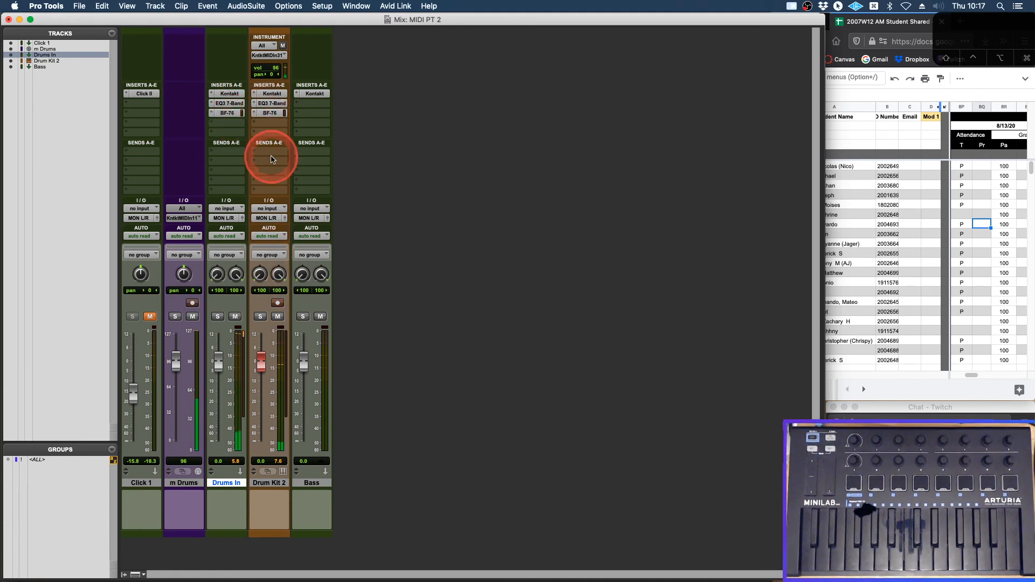
Open Drum Kit 2's BF-76 limiter and raise its input to about 30
left_click(271, 112)
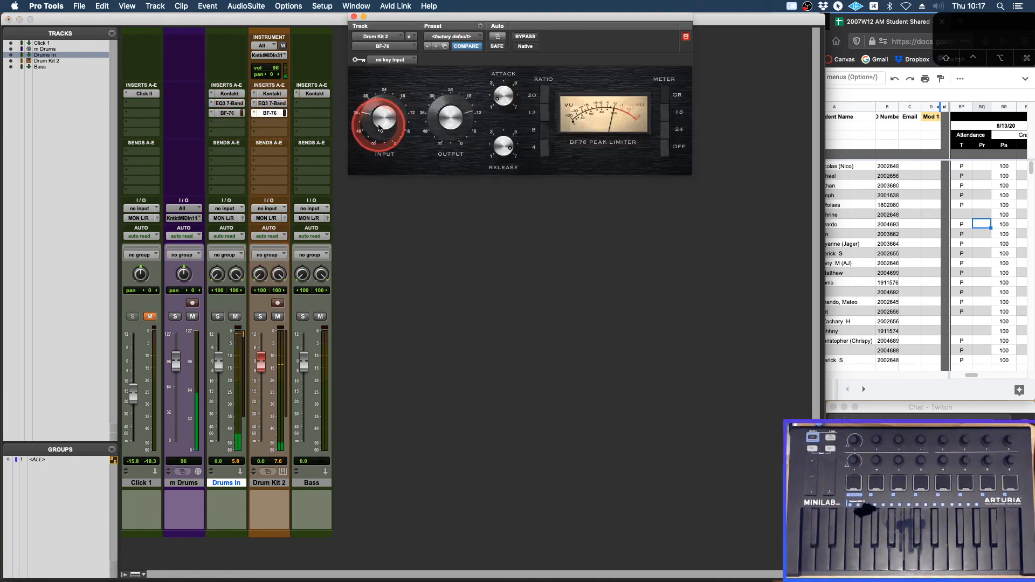
left_click_drag(379, 124, 384, 114)
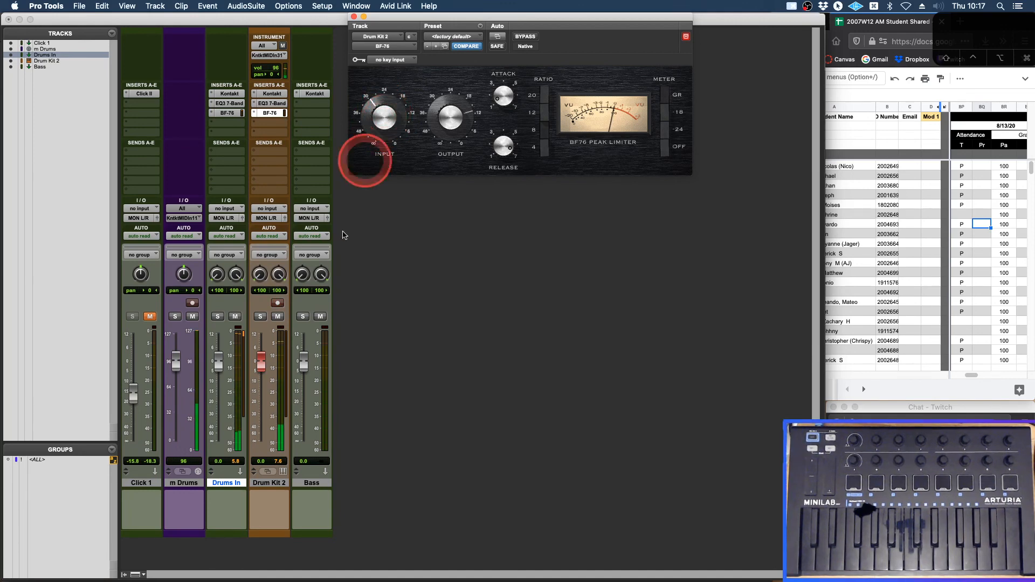
Lower Drum Kit 2's volume fader to about -5.7 dB, raise its BF-76 input slightly, and close the limiter
left_click_drag(261, 360, 263, 376)
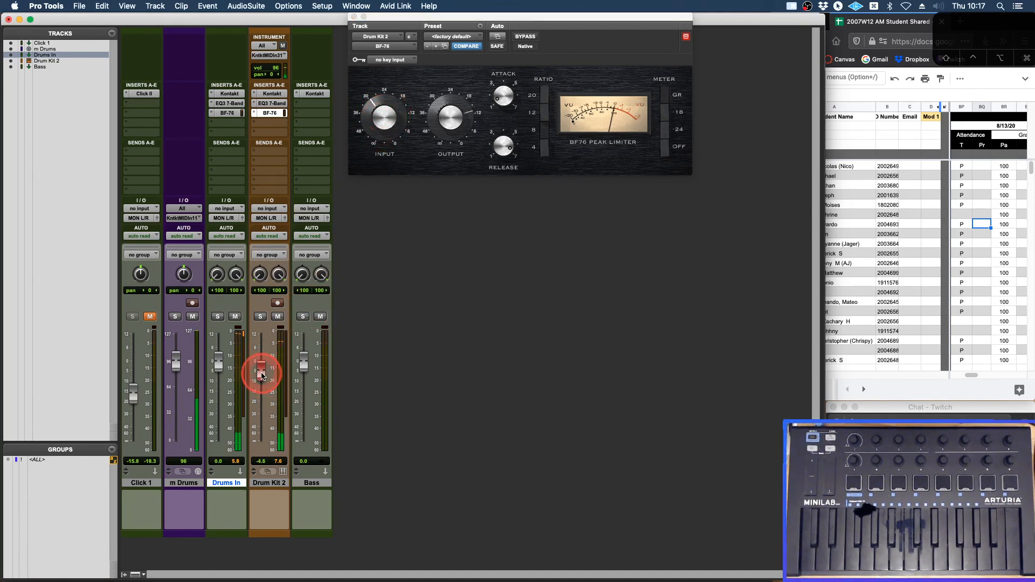
left_click_drag(386, 118, 381, 120)
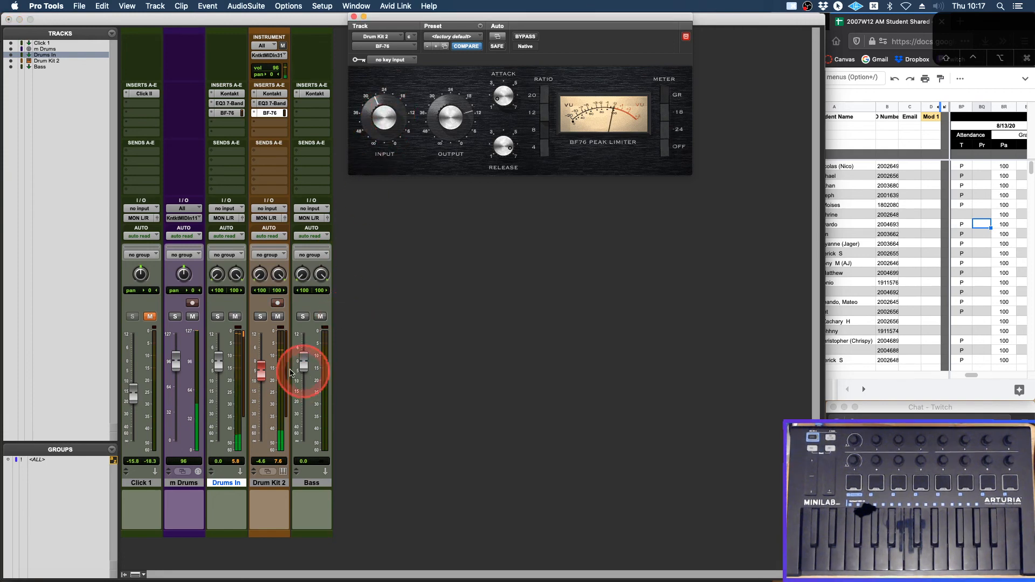
left_click_drag(261, 365, 262, 374)
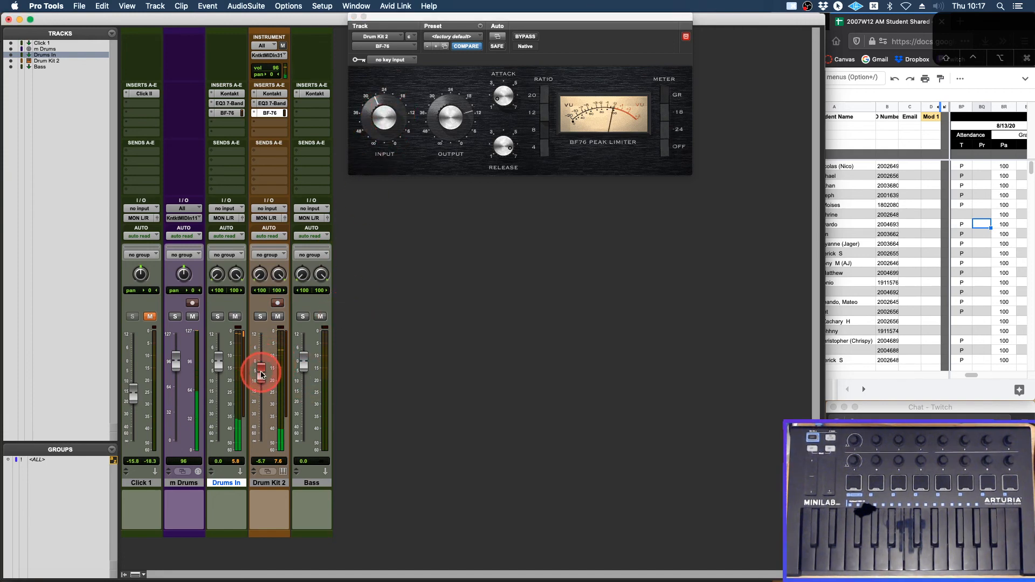
left_click(354, 17)
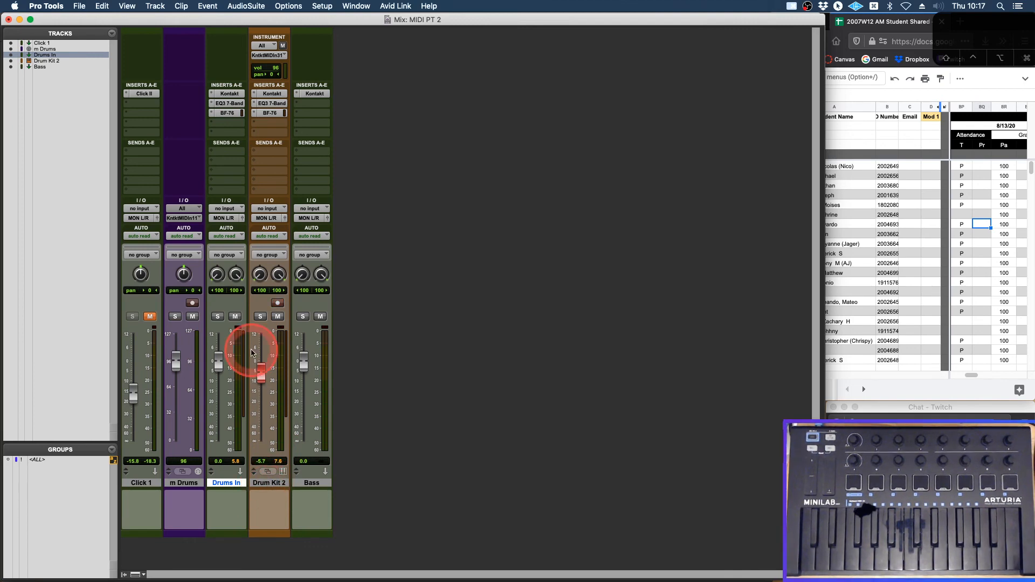
Review the m Drums and Drums In tracks in the Edit window and return to the Mix window
key("super+equal")
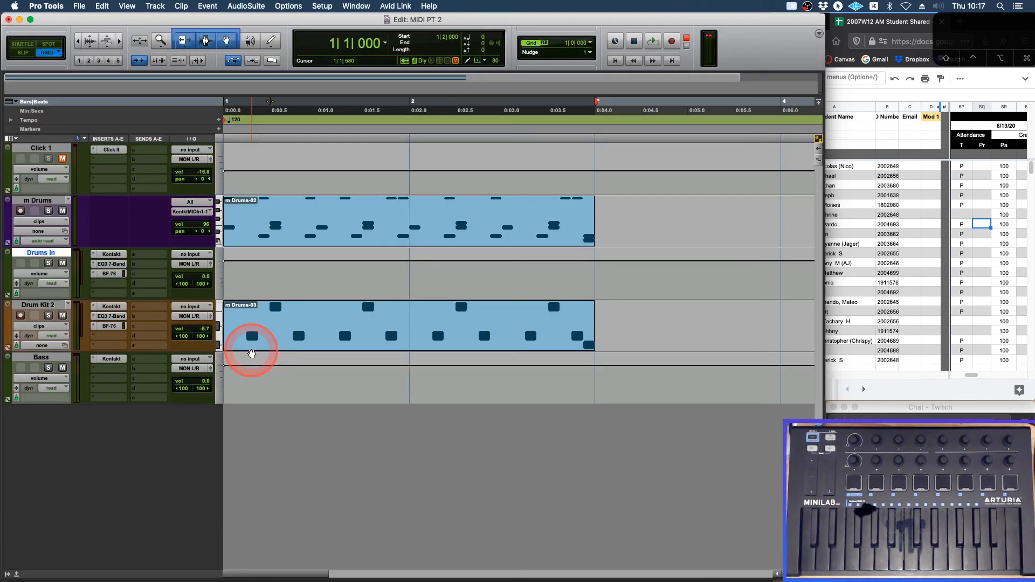
left_click(44, 207)
left_click(47, 254)
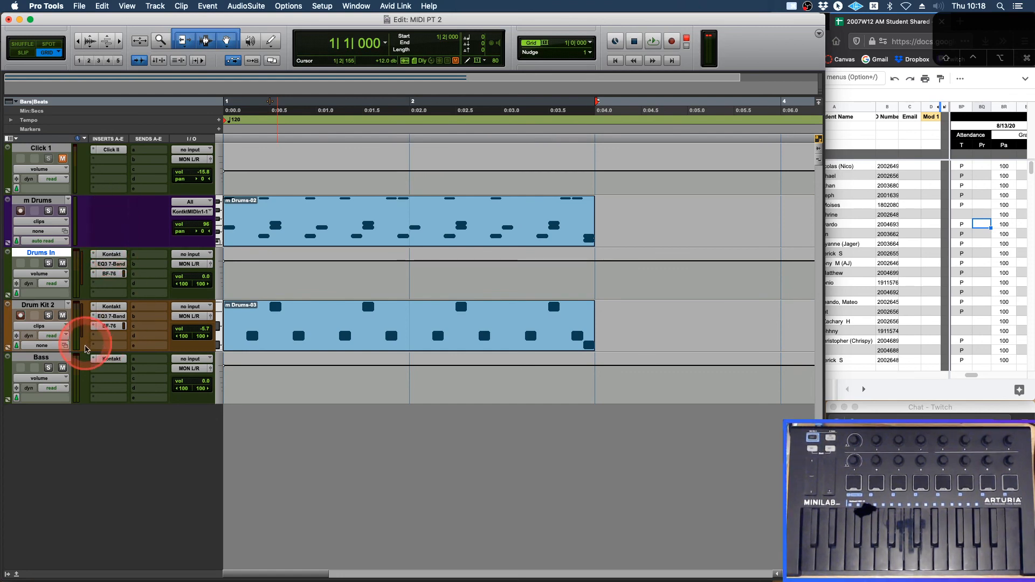
key("super+equal")
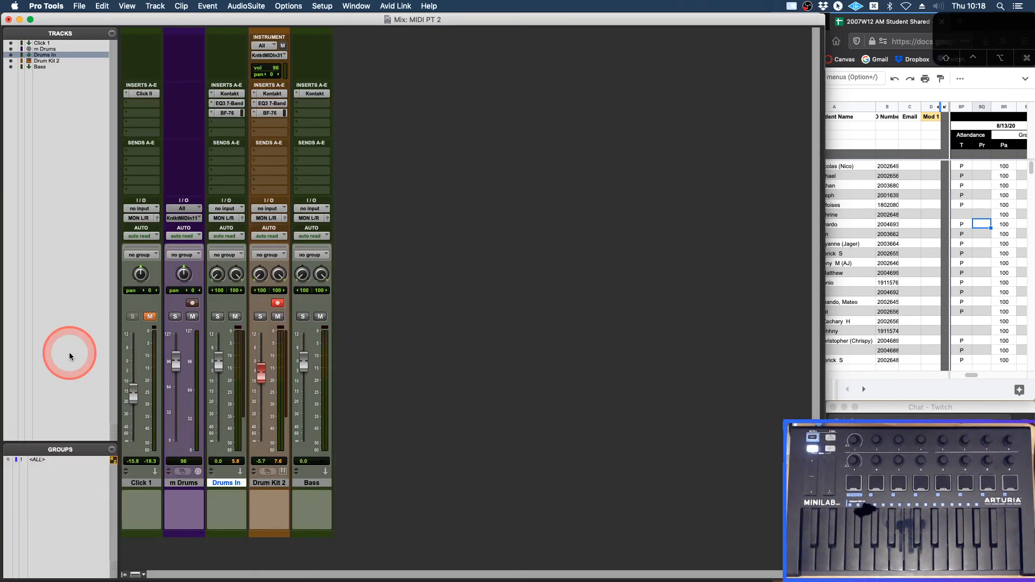
Create three new tick-based MIDI tracks directly after Drum Kit 2
left_click(270, 483)
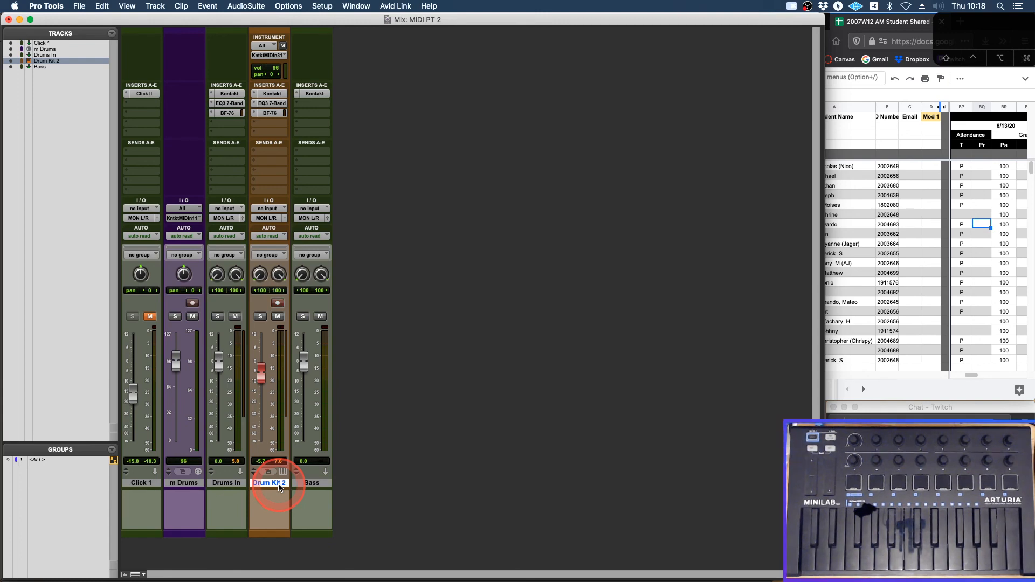
key("super+shift+n")
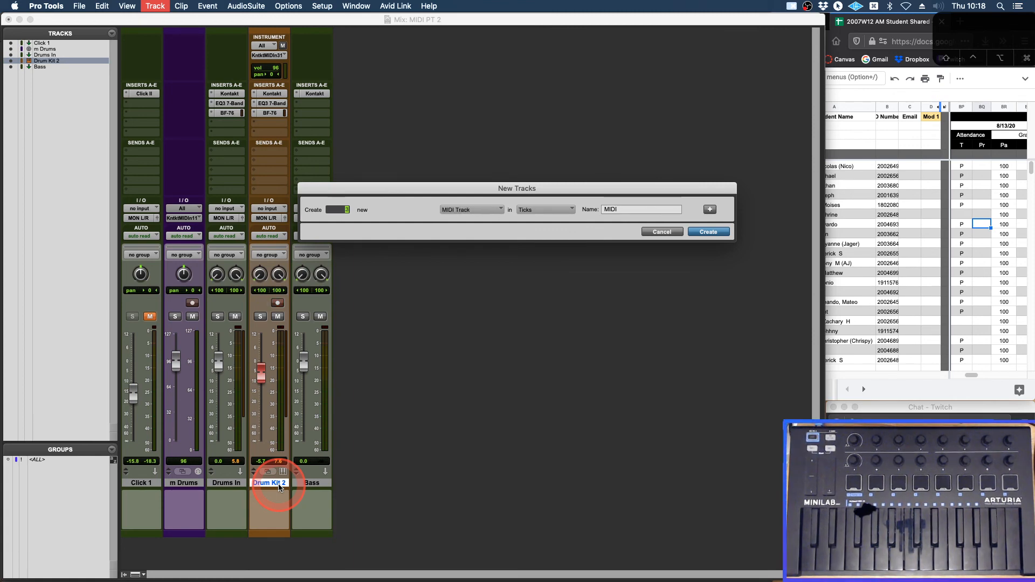
key("Return")
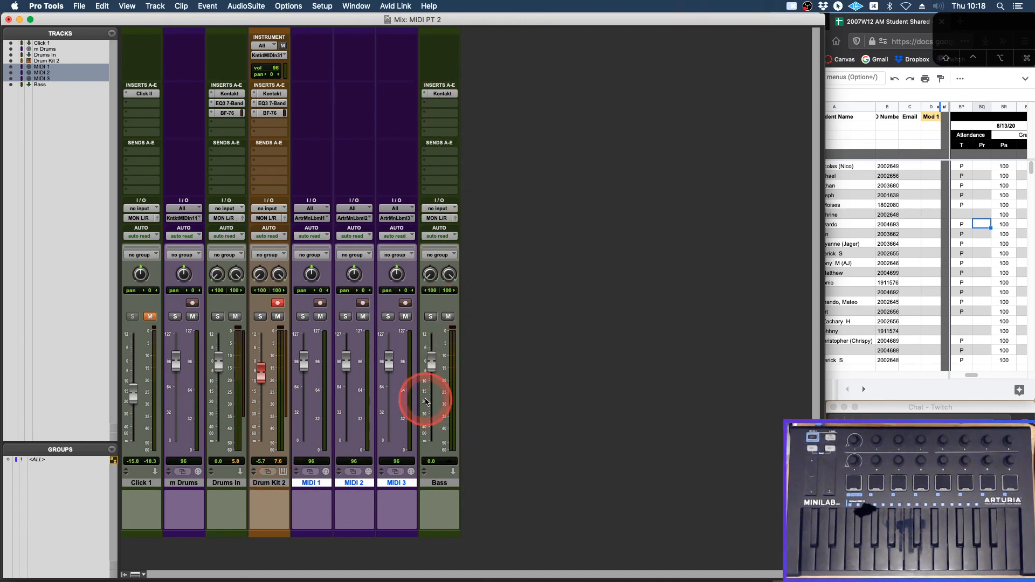
Rename the Bass aux track as Kontakt
double_click(430, 485)
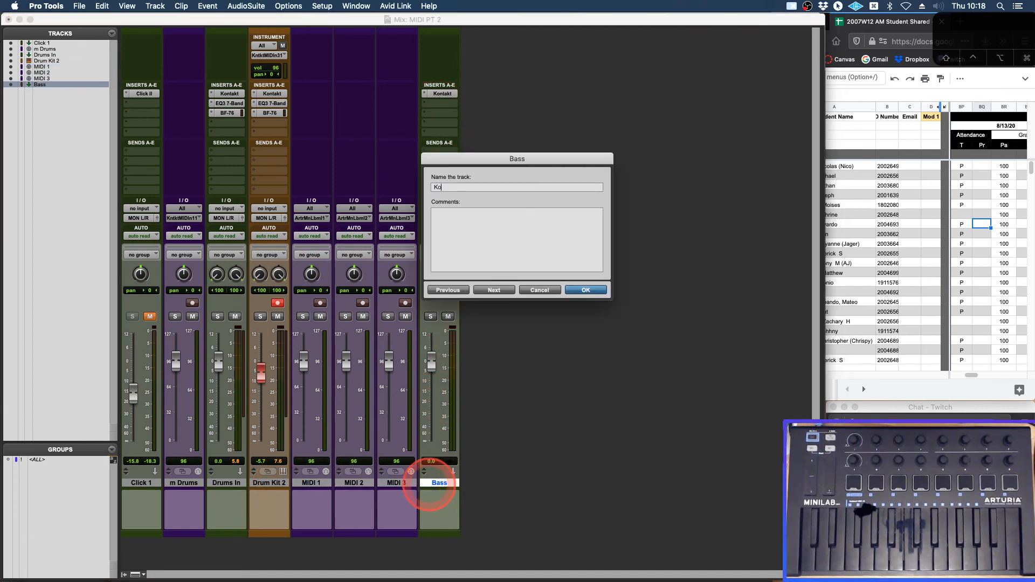
type("Kontakt")
key("Return")
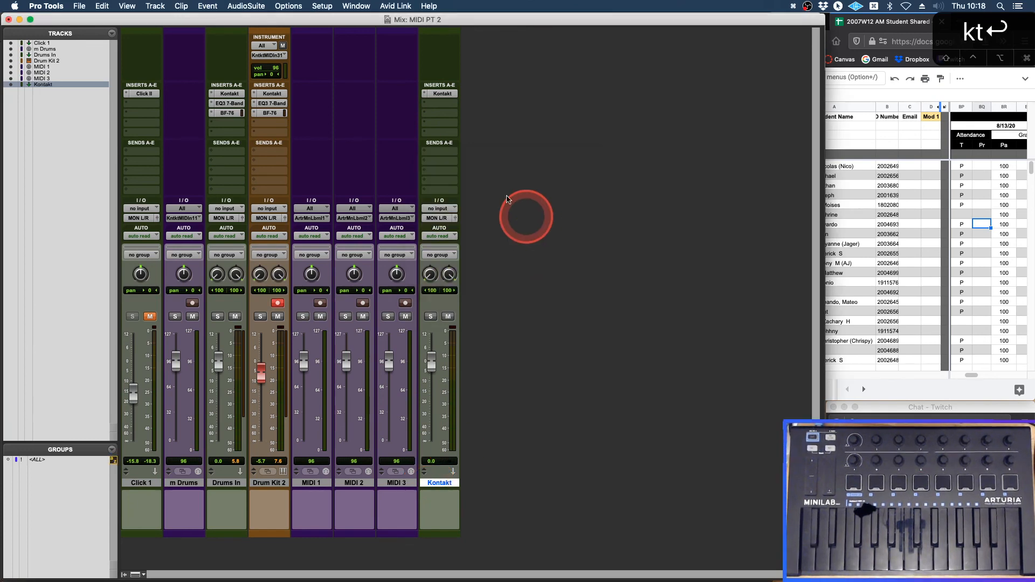
Add the Andre Winter Minimize Kit and Stephan Bodzin Liebe Kit from Maschine Drum Selection to the Kontakt track's rack, and close the plug-in
left_click(442, 93)
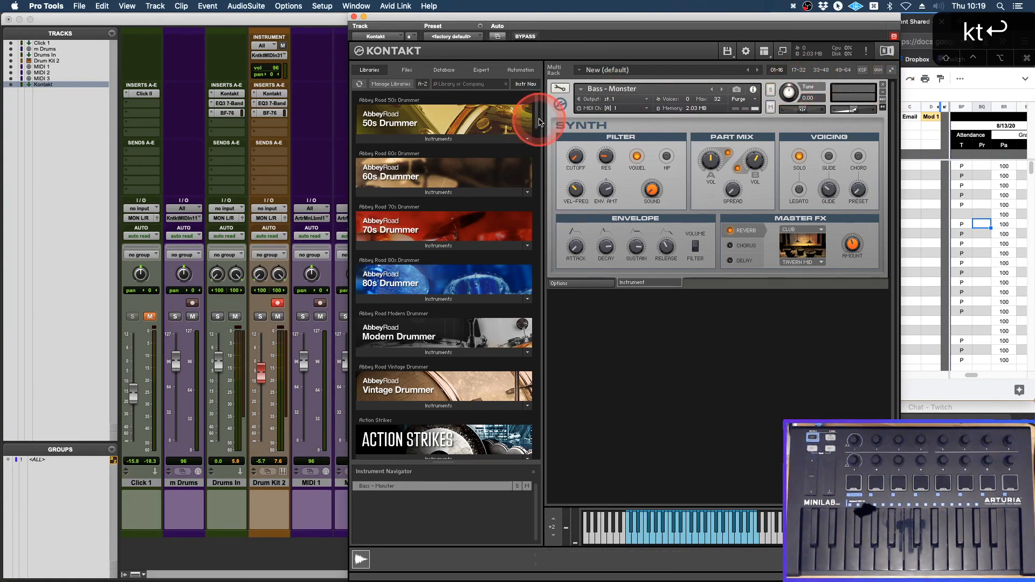
left_click_drag(536, 121, 536, 260)
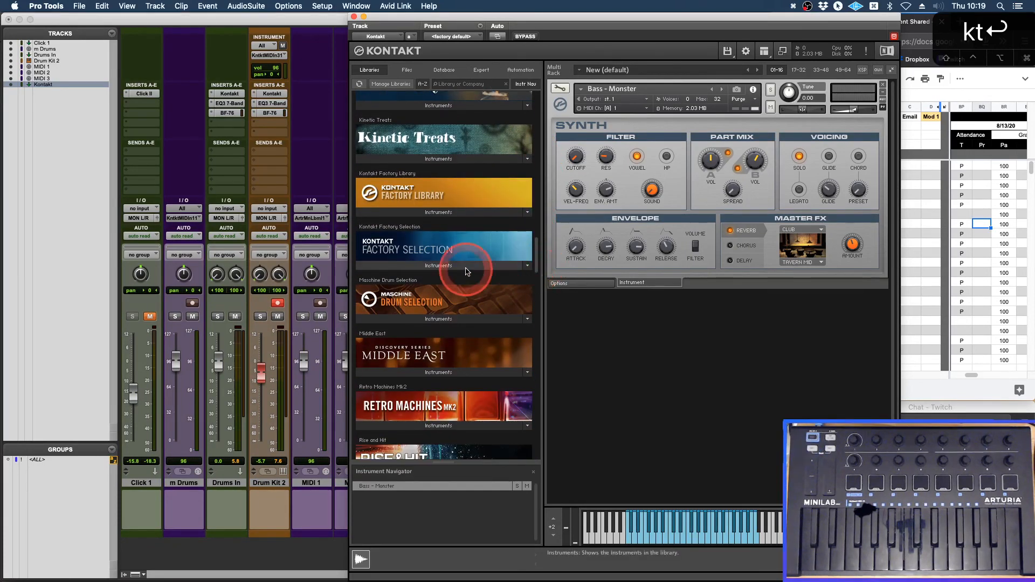
left_click(449, 318)
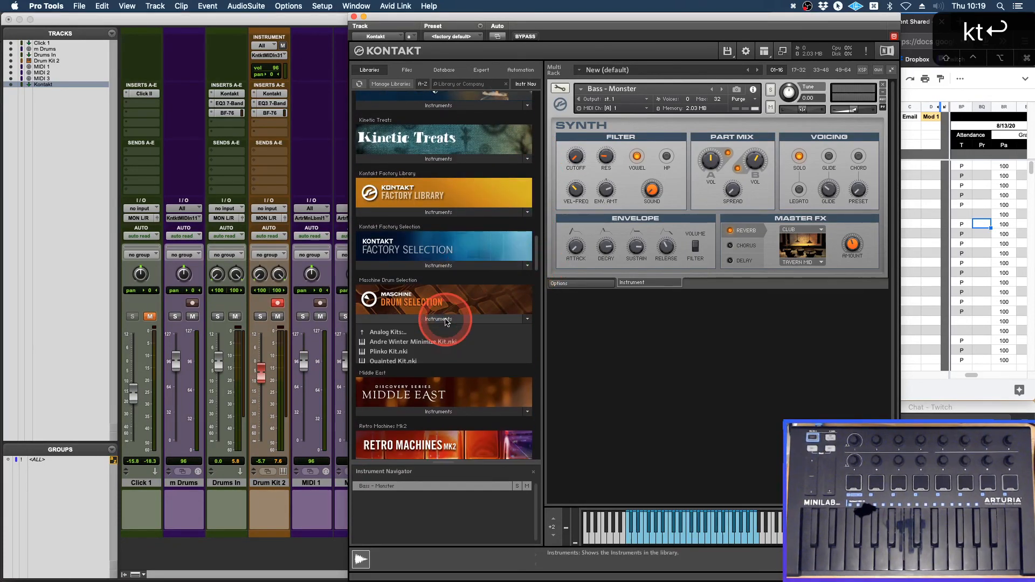
left_click(385, 343)
left_click(384, 343)
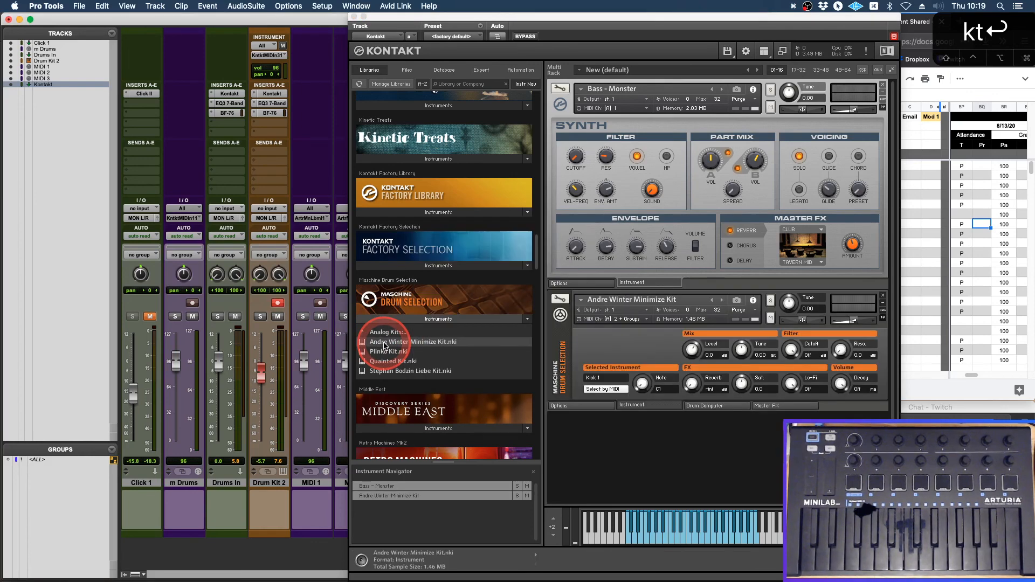
double_click(391, 372)
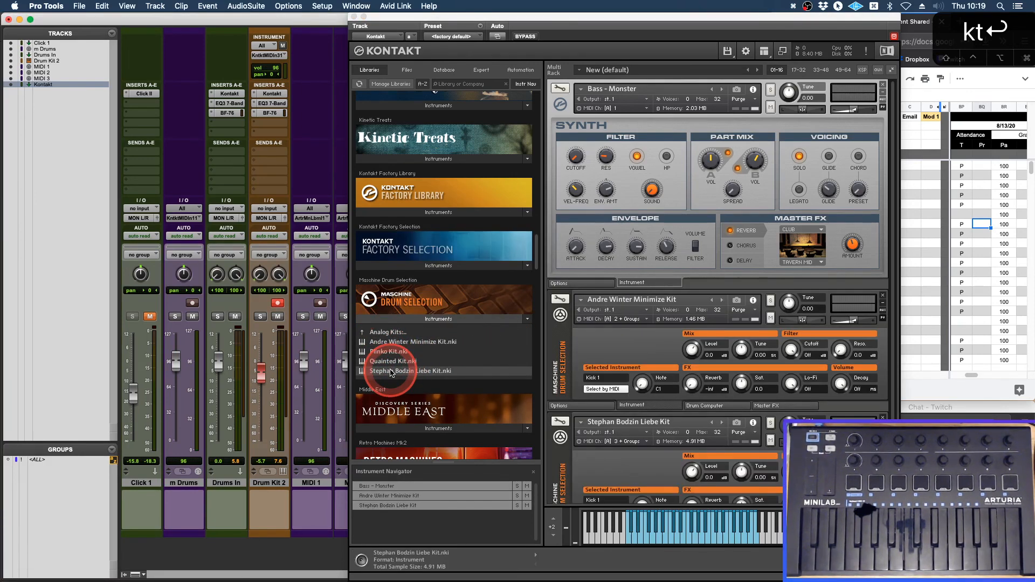
left_click(355, 17)
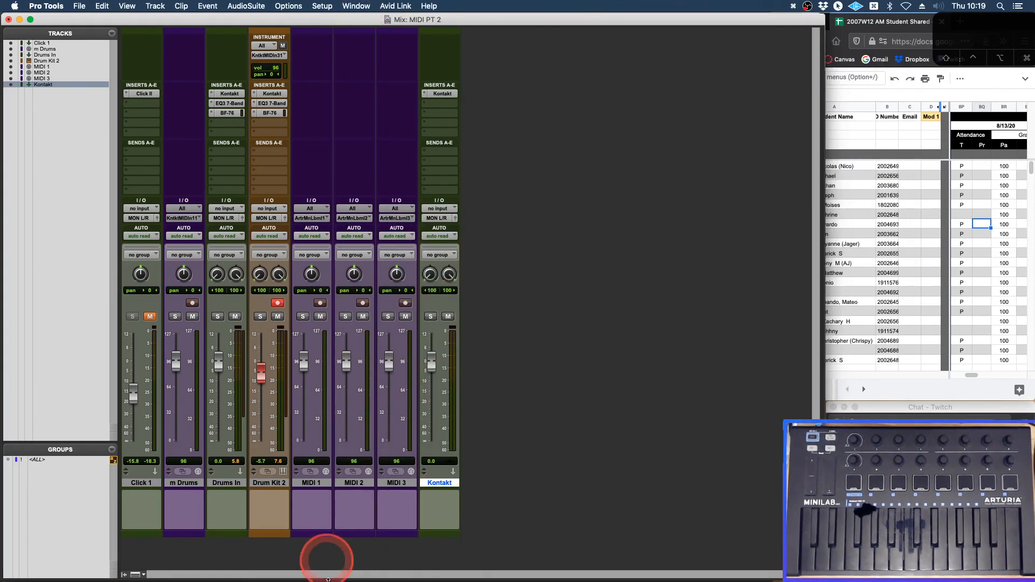
Rename the three new MIDI tracks as m Bass, m Dr Kit 1 and m Dr Kit 2
double_click(312, 483)
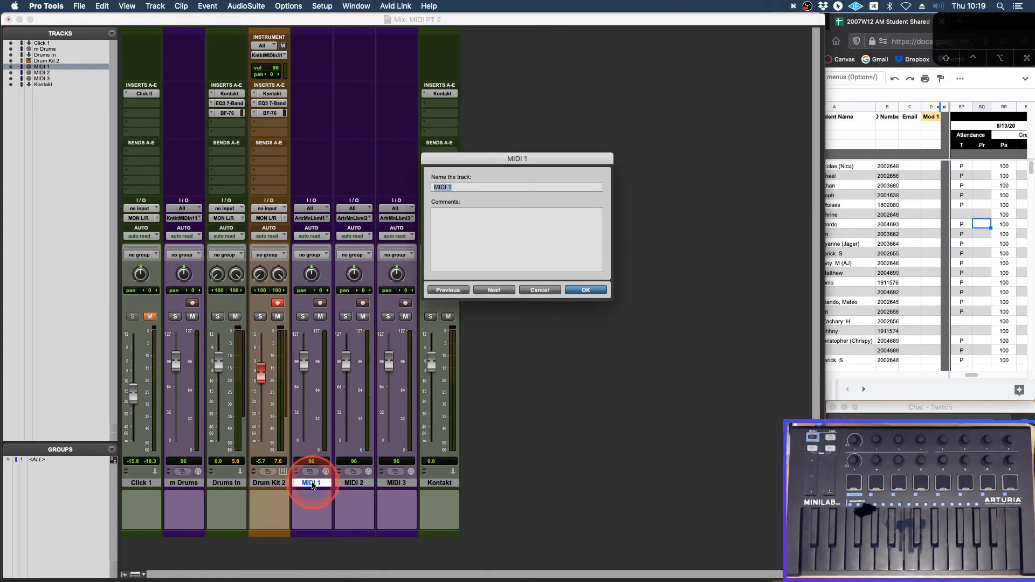
type("BAss")
key("Return")
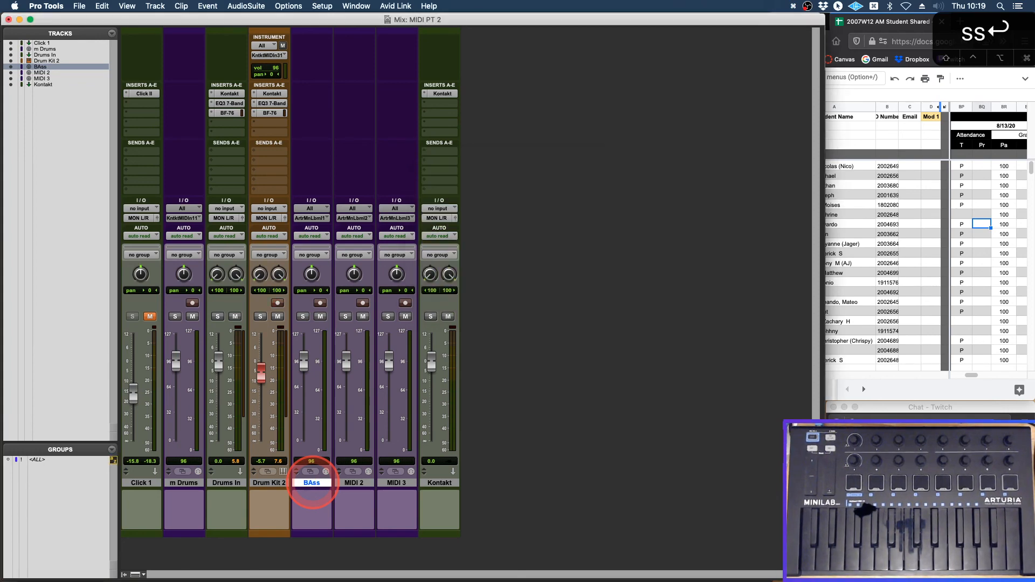
double_click(304, 485)
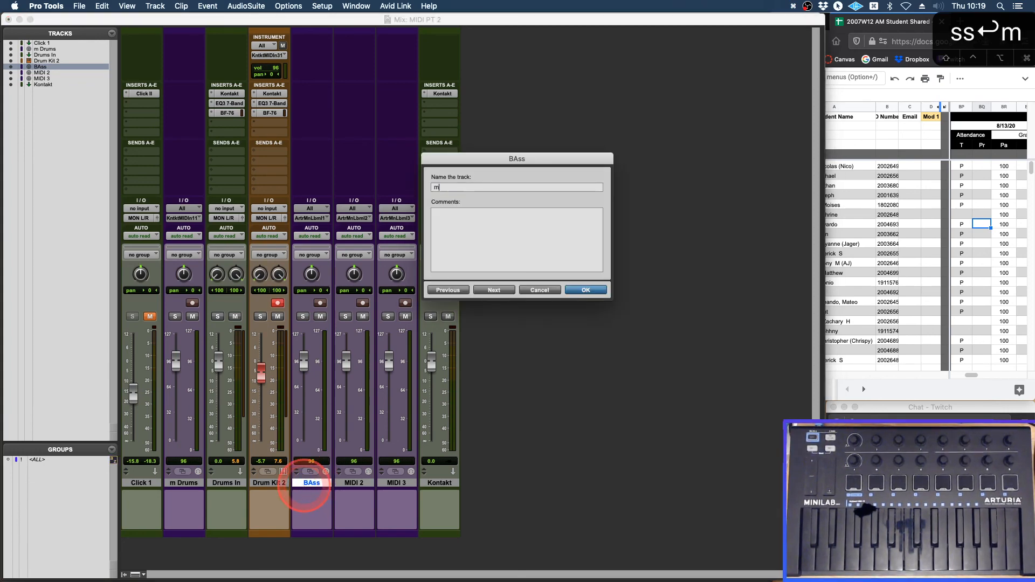
type("m Bass")
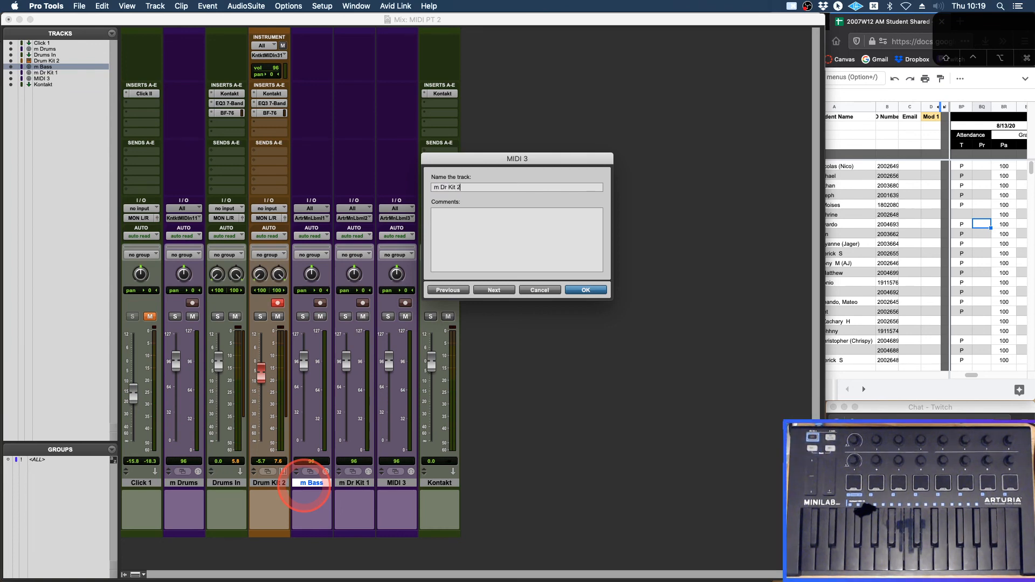
key("Return")
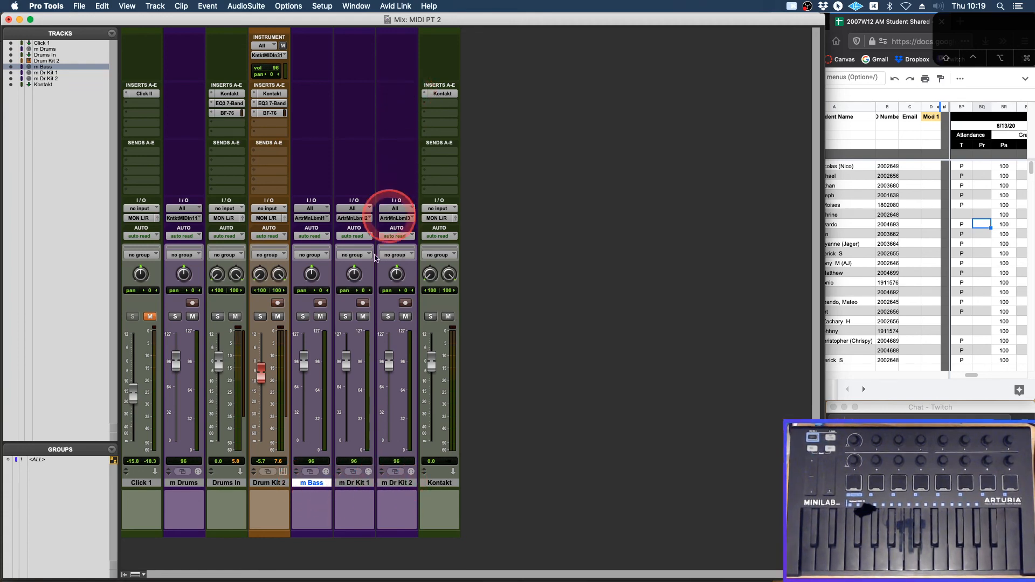
Reopen Kontakt with its browser hidden and its window clear of the mixer channels, and minimize the Andre Winter Minimize Kit
left_click(451, 95)
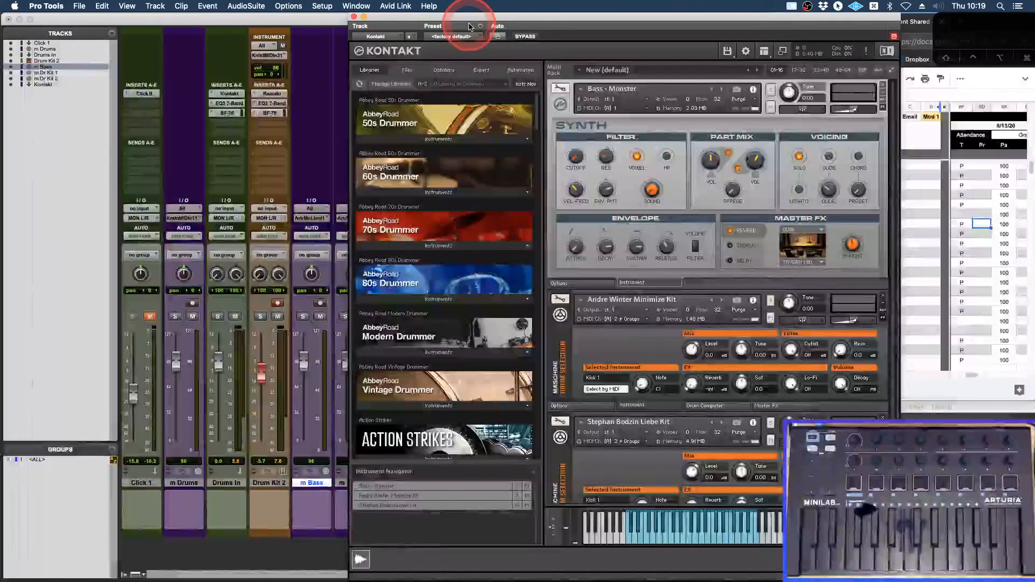
left_click(765, 52)
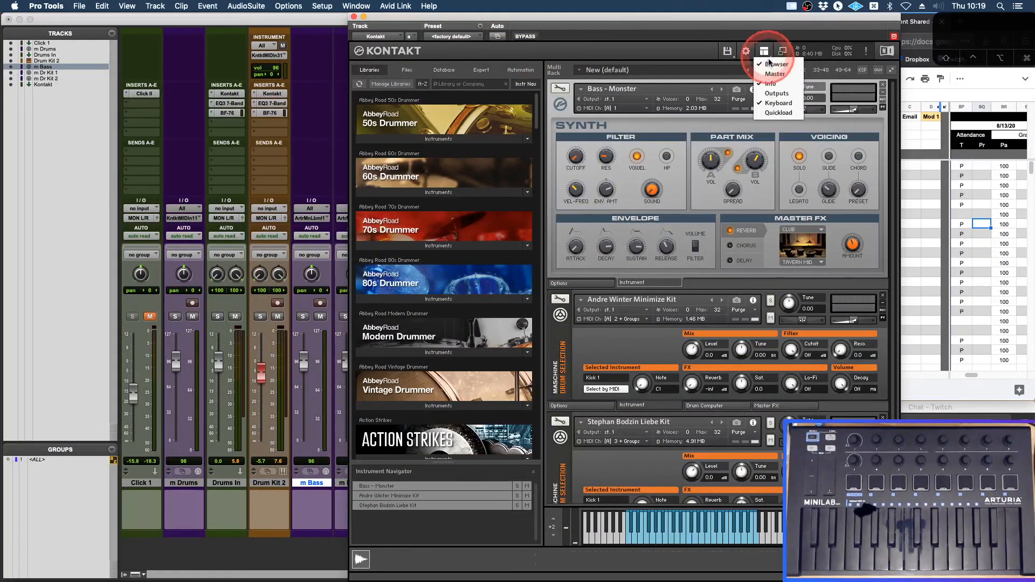
left_click(771, 65)
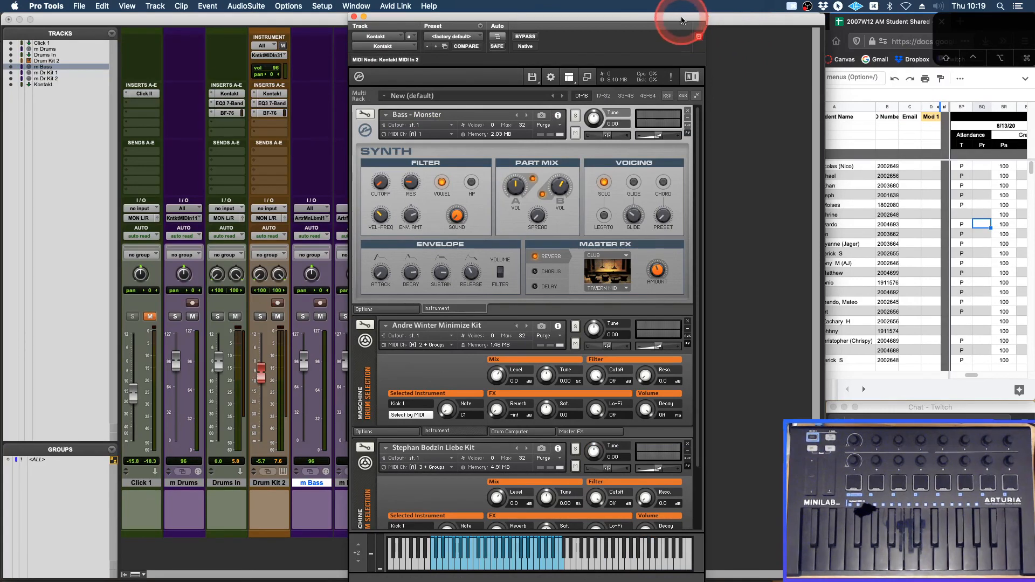
left_click_drag(677, 19, 798, 4)
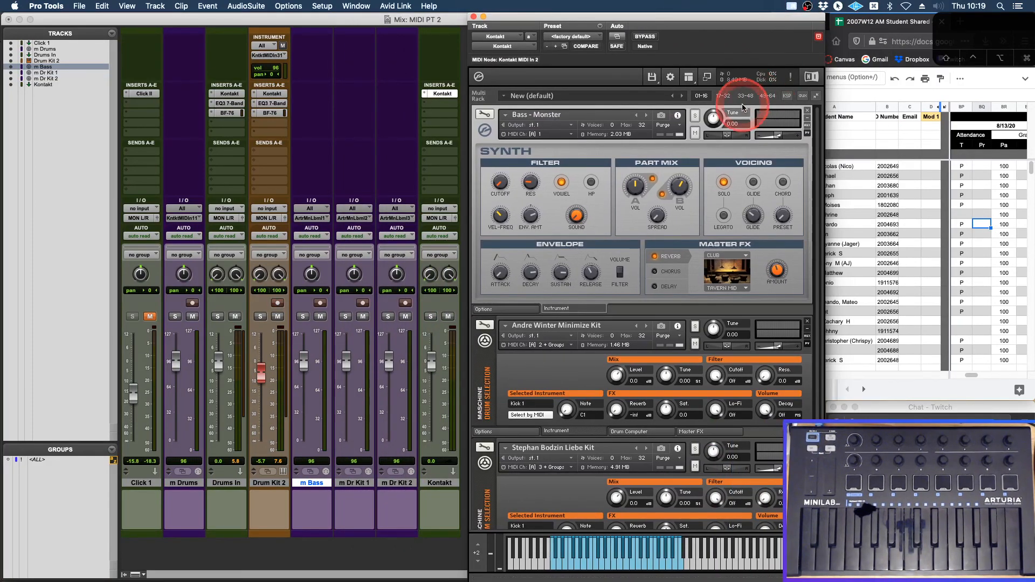
scroll(730, 196, "down", 3)
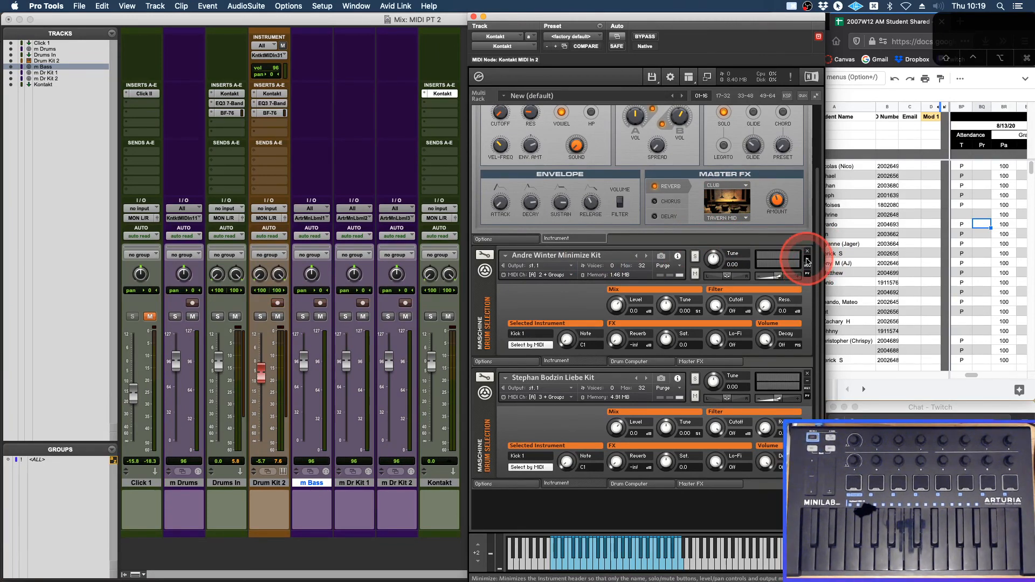
left_click(807, 262)
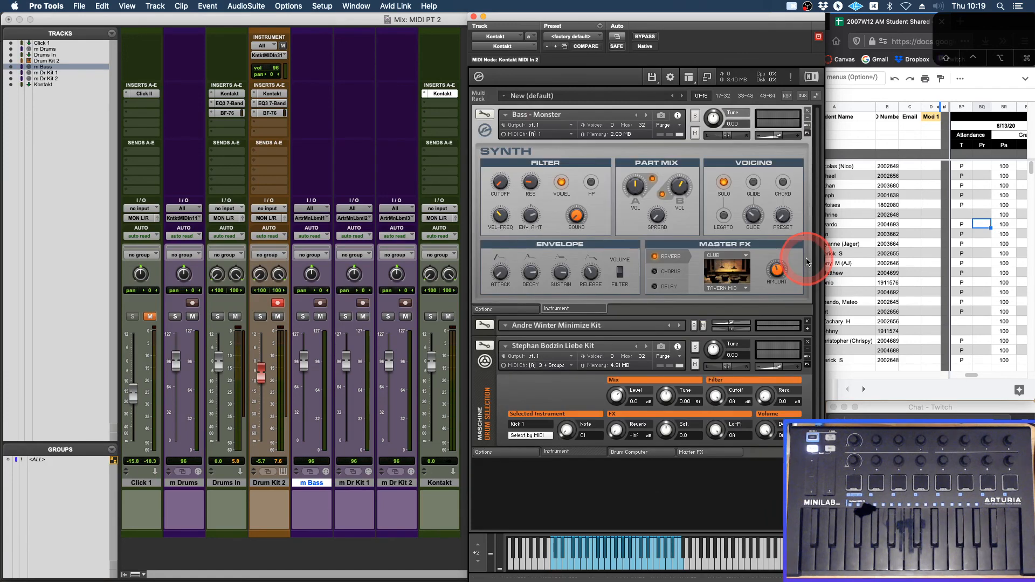
Show the performance view of the Andre Winter Minimize Kit in the Kontakt rack
left_click(808, 329)
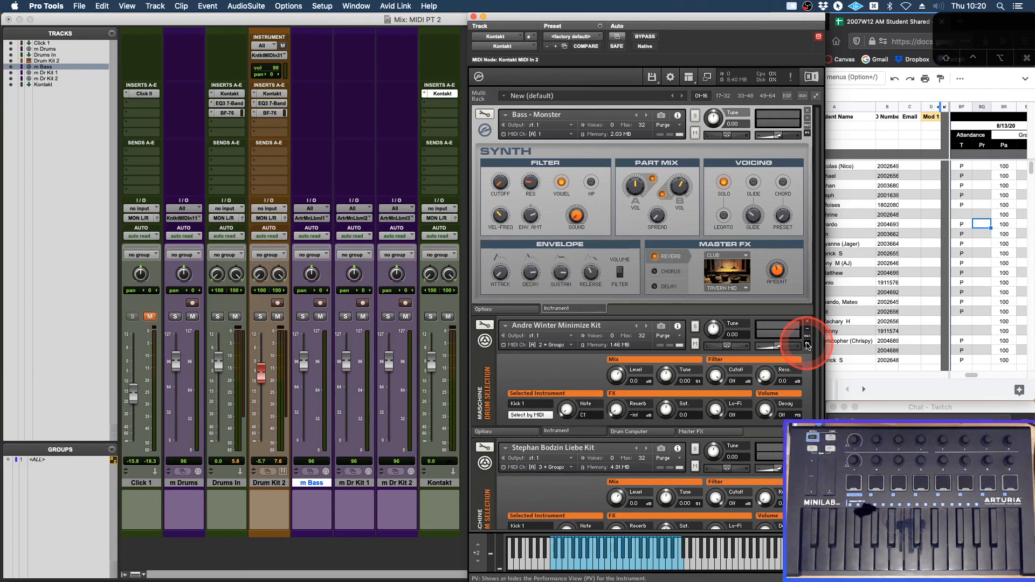
left_click(689, 77)
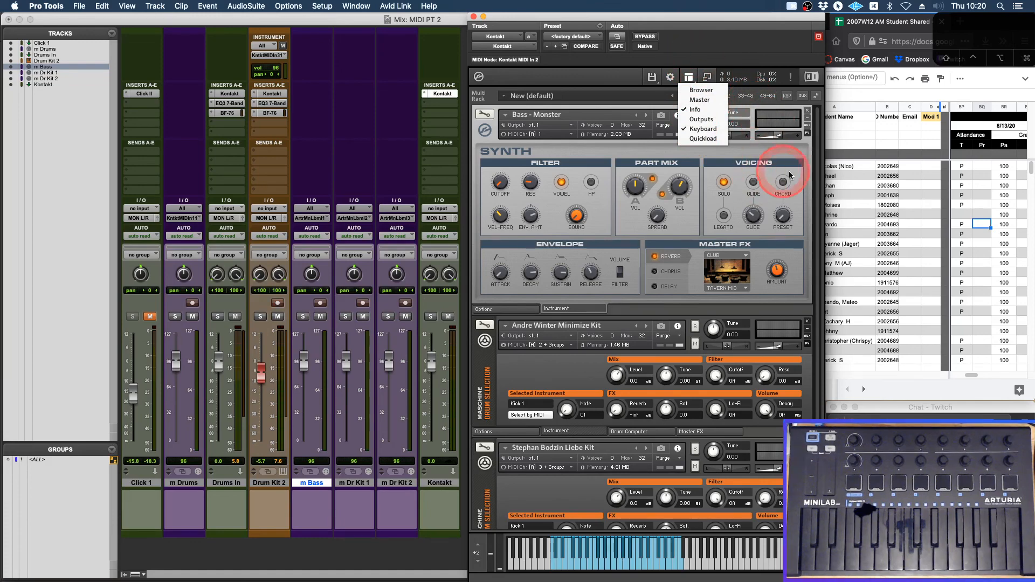
left_click(790, 174)
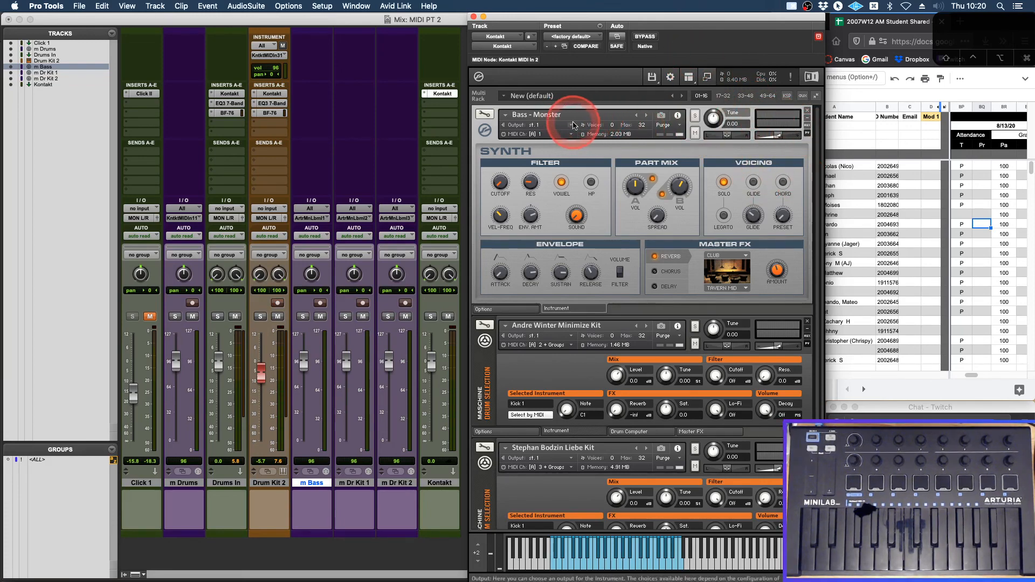
Assign the Bass - Monster instrument to MIDI channel 1 on Port A
scroll(615, 320, "down", 3)
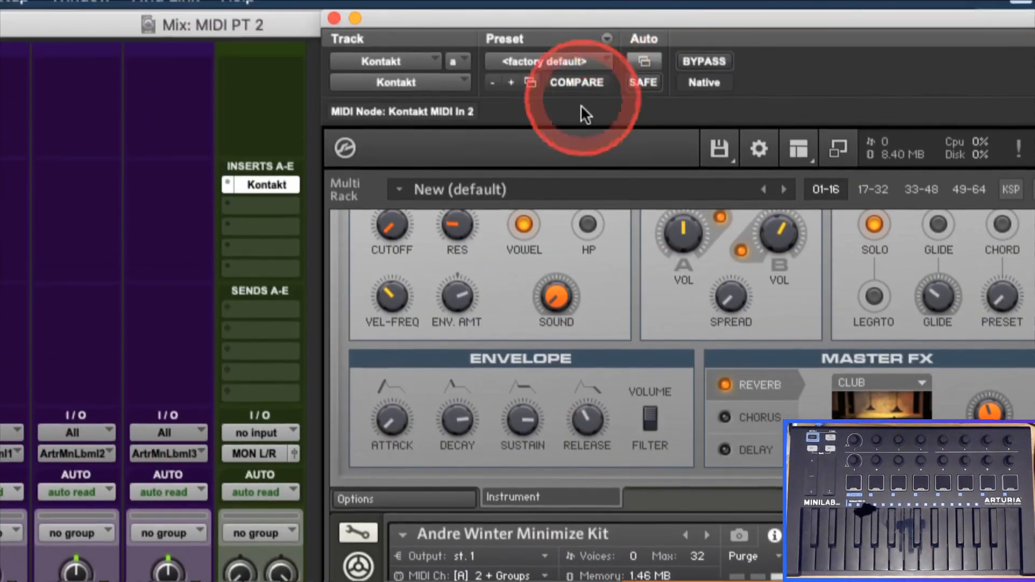
scroll(577, 240, "up", 3)
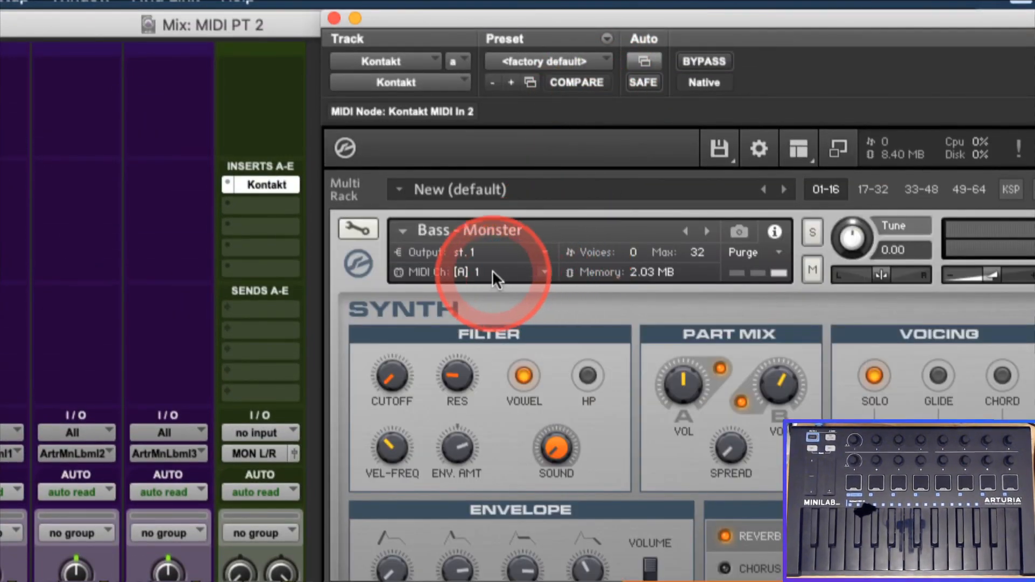
left_click(543, 272)
mouse_move(539, 314)
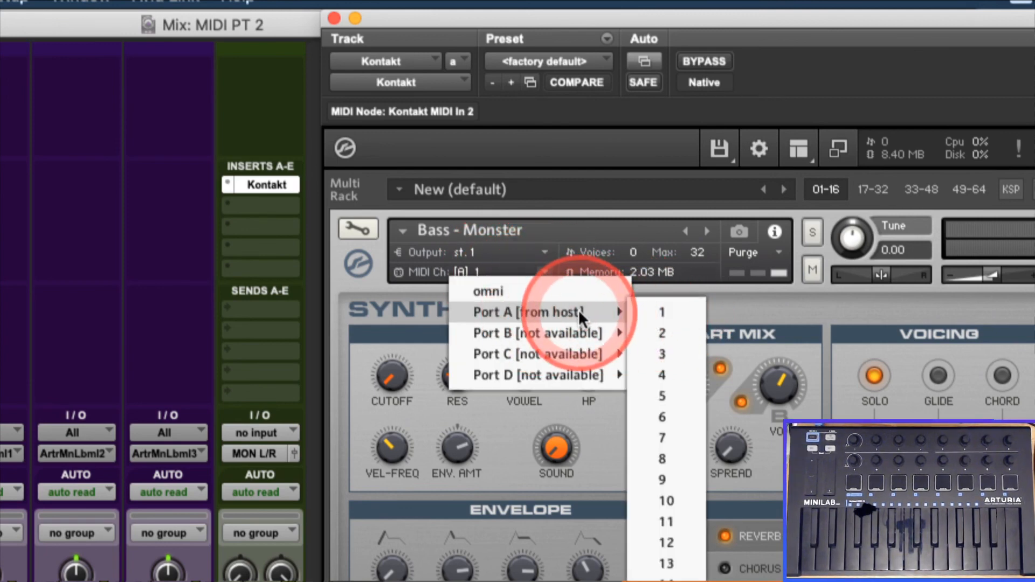
left_click(668, 311)
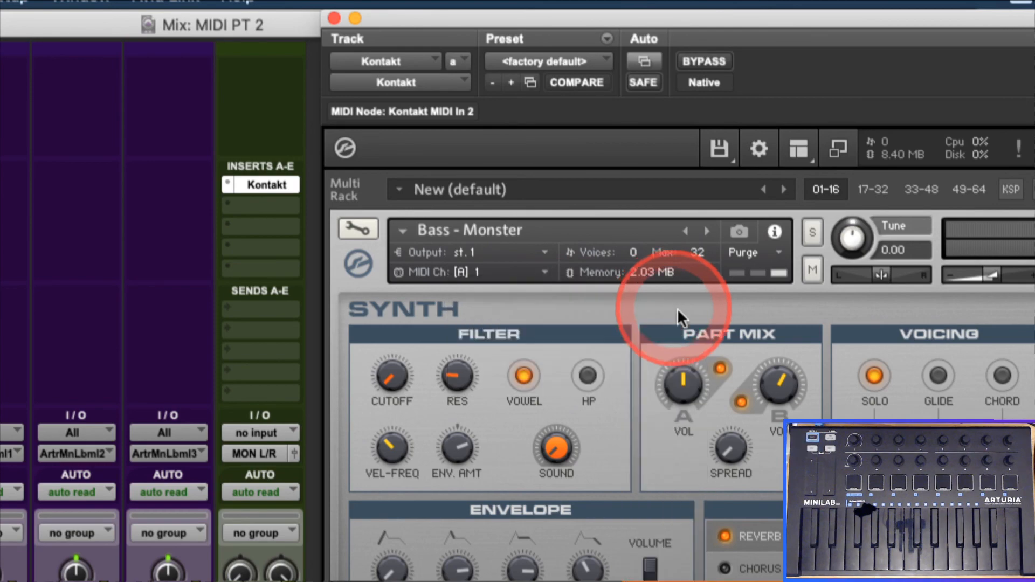
Assign the Andre Winter Minimize Kit to MIDI channel 2 on Port A
scroll(685, 315, "down", 3)
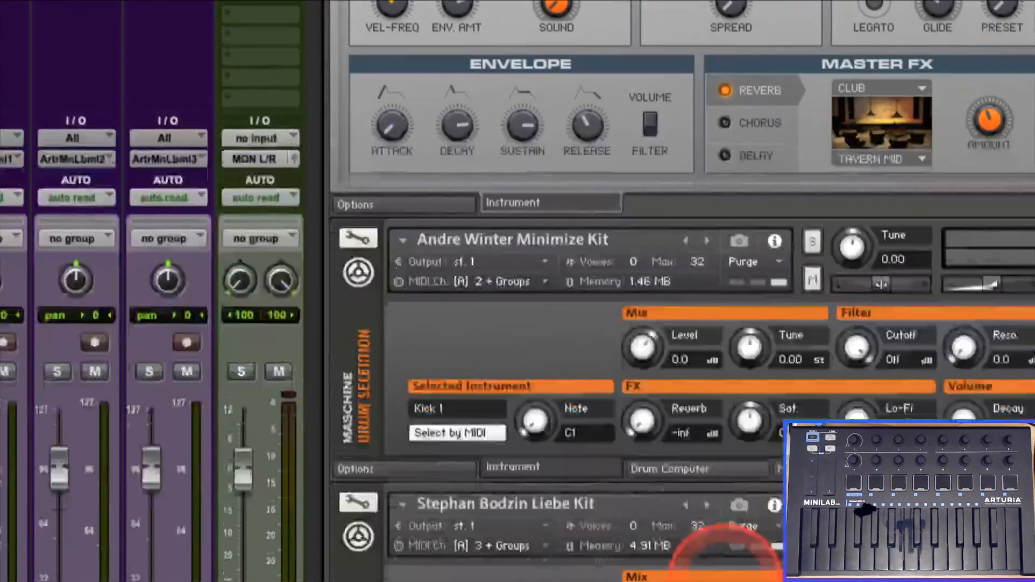
left_click(545, 281)
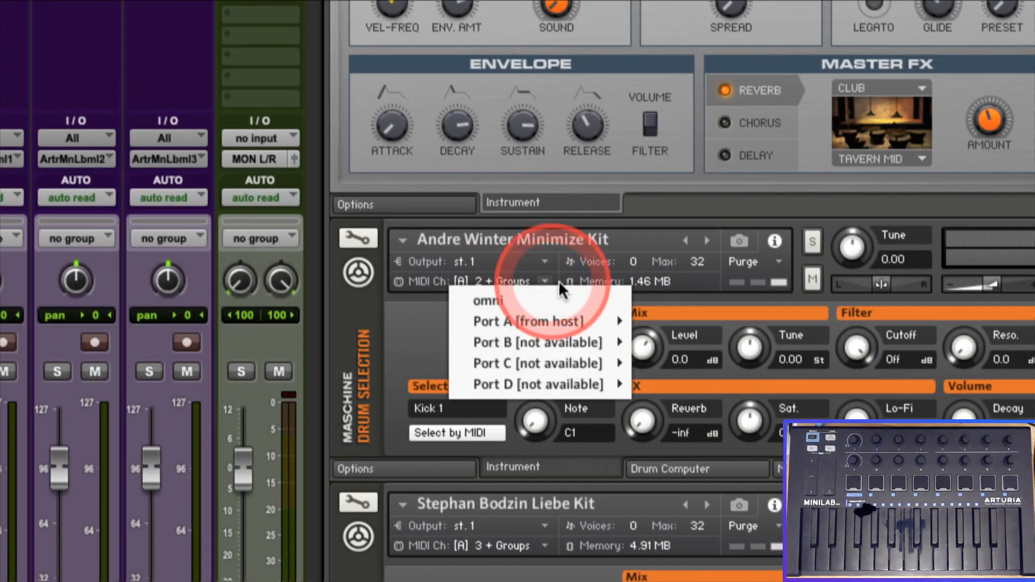
mouse_move(565, 320)
left_click(667, 338)
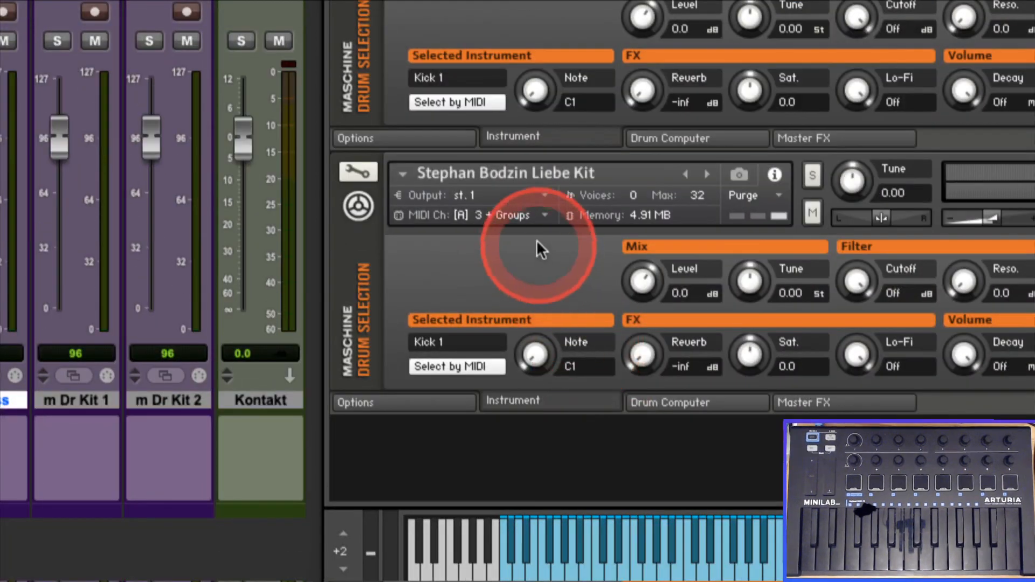
Check the MIDI channel assignment options of the Stephan Bodzin Liebe Kit, including the Port A channels
left_click(543, 215)
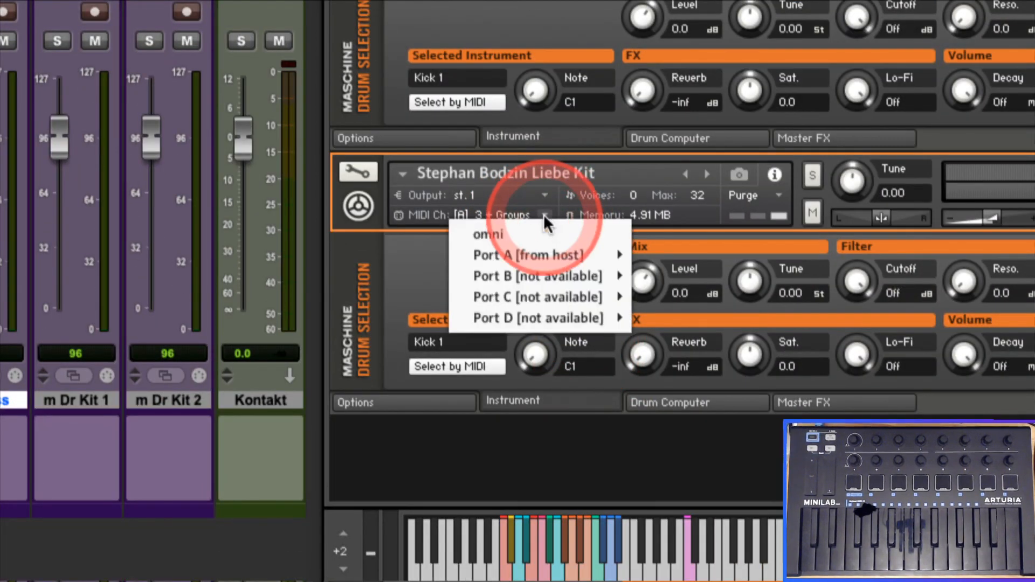
mouse_move(567, 253)
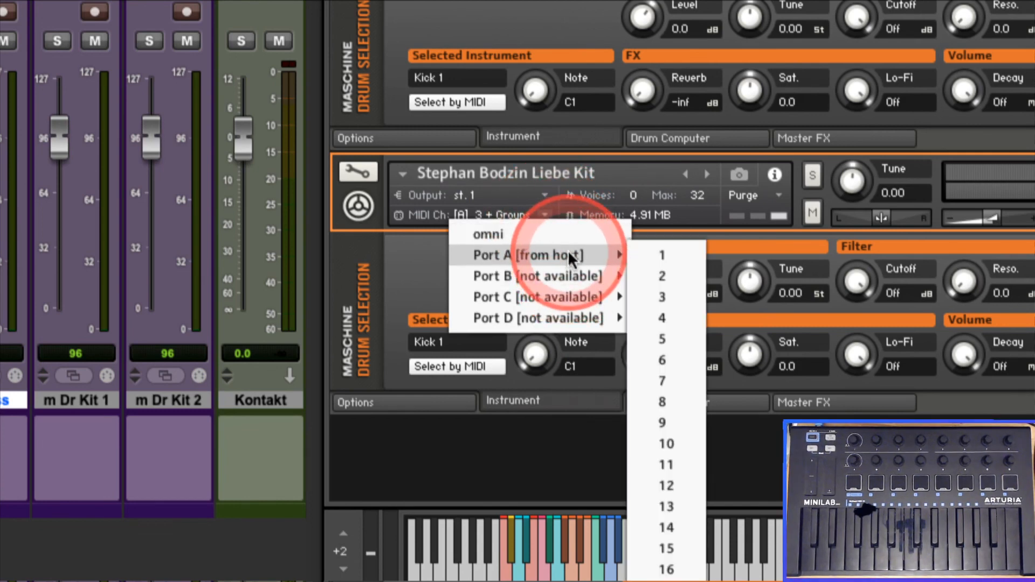
left_click(654, 226)
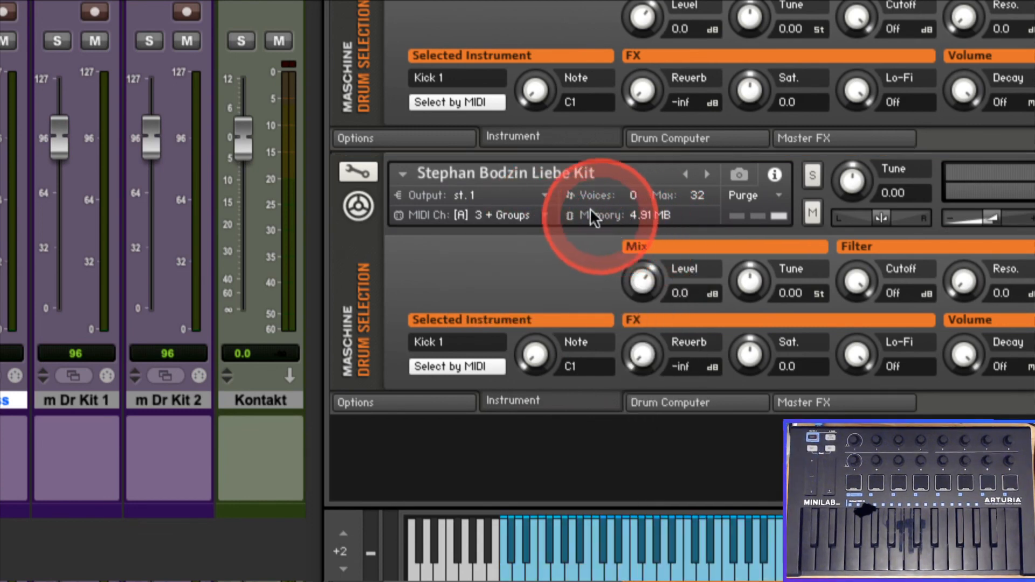
left_click(546, 215)
left_click(647, 192)
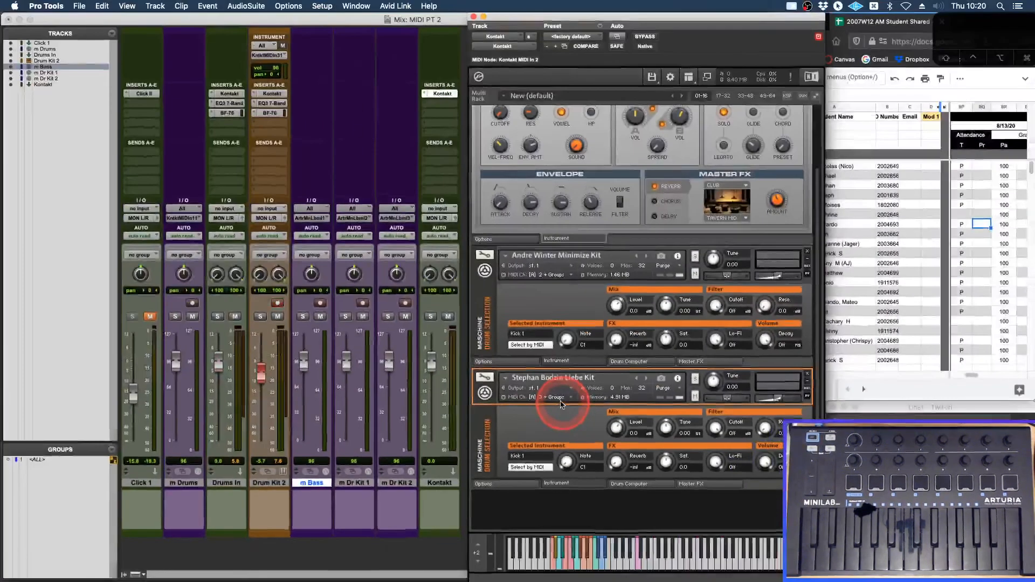
left_click(174, 48)
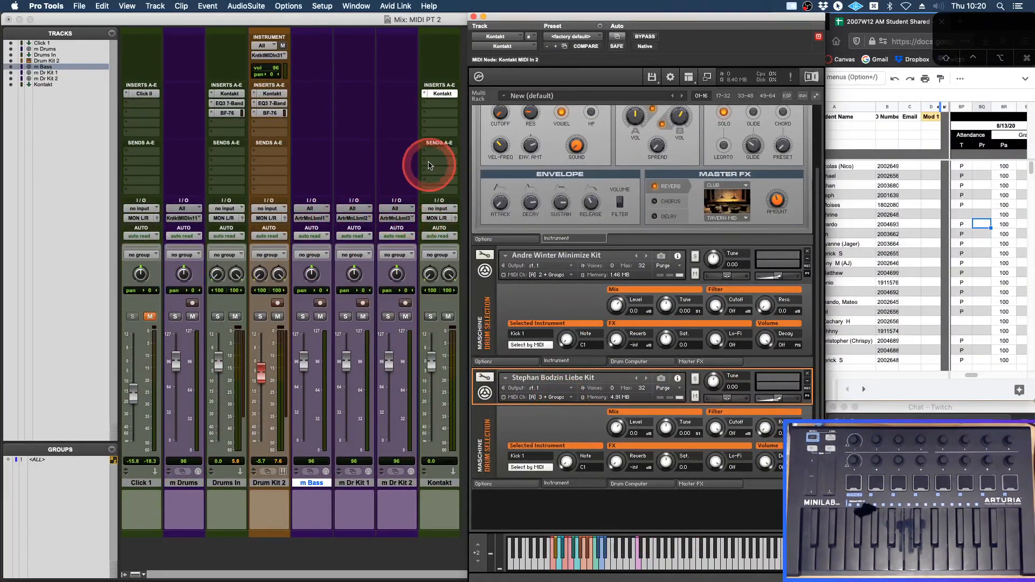
left_click(312, 218)
mouse_move(350, 200)
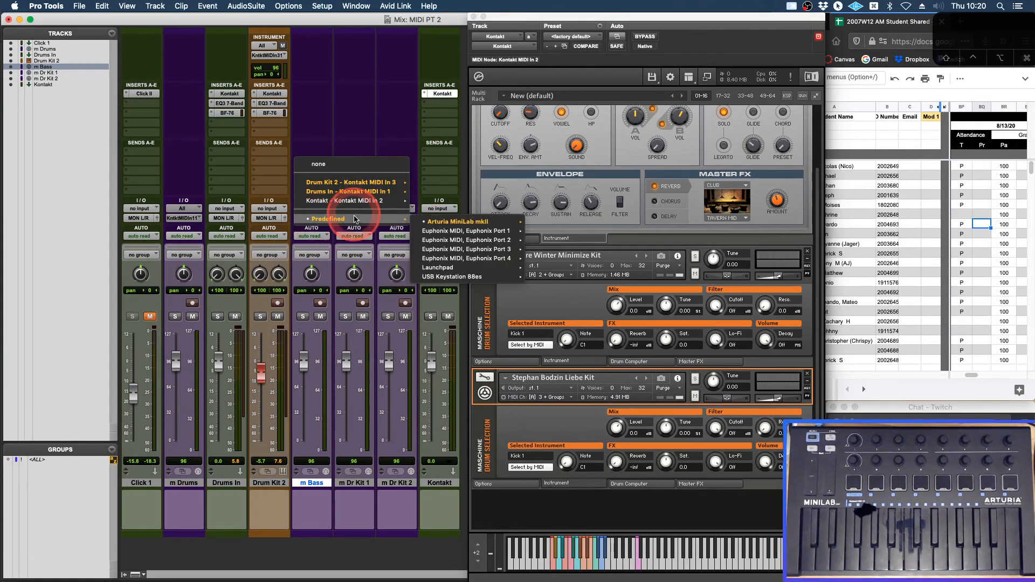
left_click(439, 483)
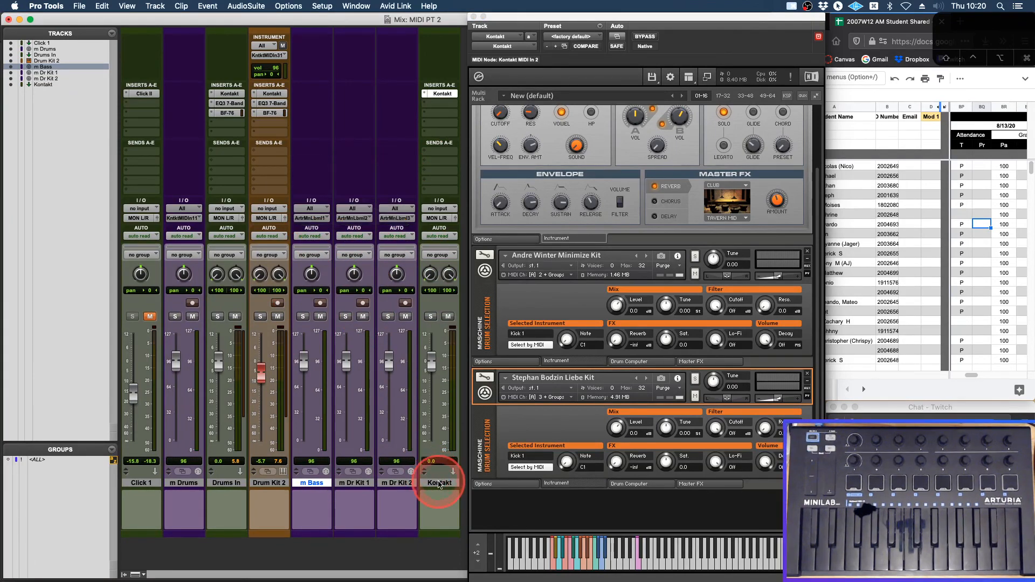
Rename the Kontakt track as Kontakt Multi
double_click(439, 482)
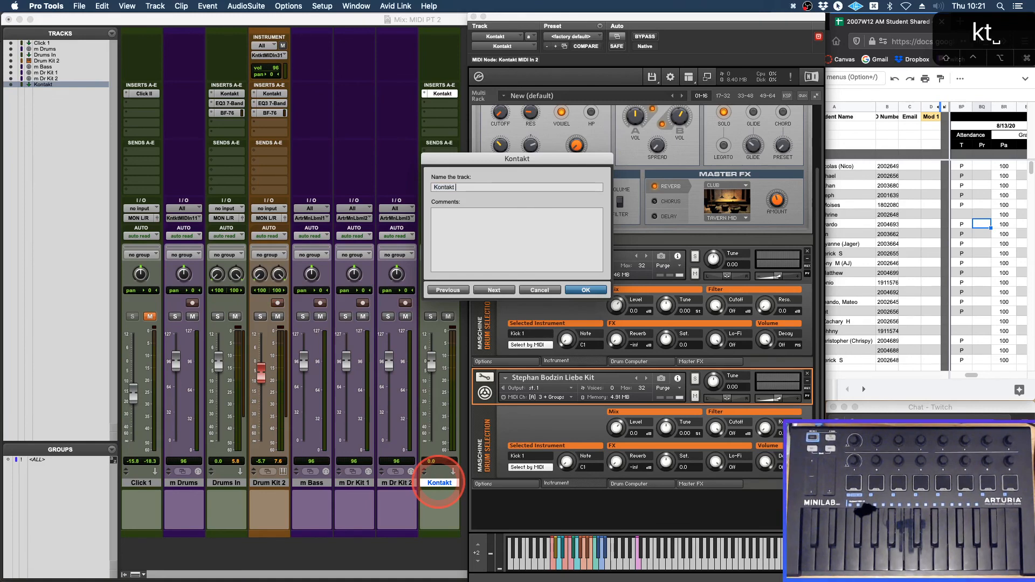
type("Kontakt Multi")
key("Return")
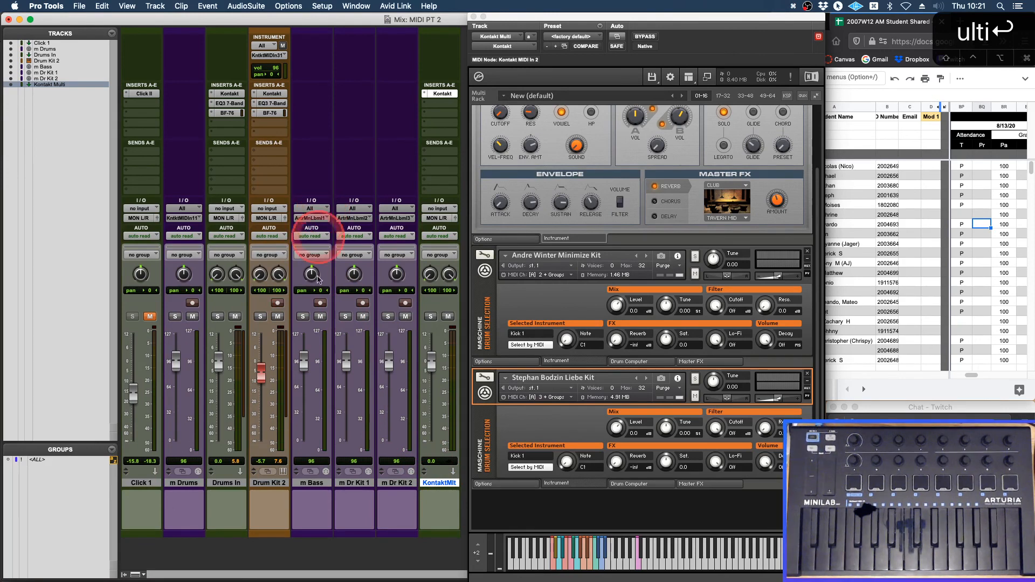
Route the m Bass track's MIDI output to channel-1 of Kontakt Multi - Kontakt MIDI In 2
left_click(325, 220)
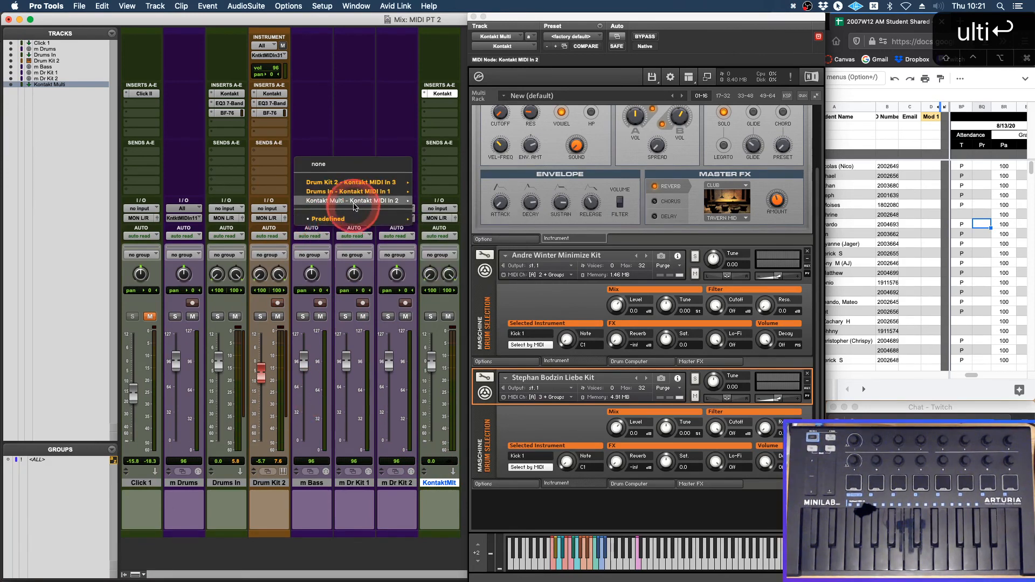
mouse_move(402, 201)
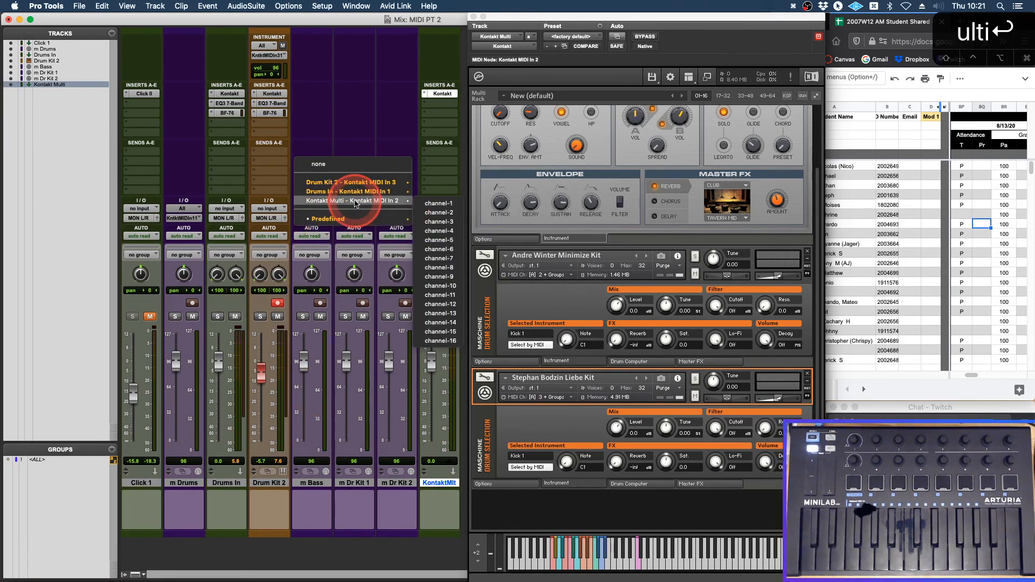
left_click(436, 204)
Route the m Dr Kit 1 track's MIDI output to channel-2 of Kontakt Multi - Kontakt MIDI In 2
left_click(351, 484)
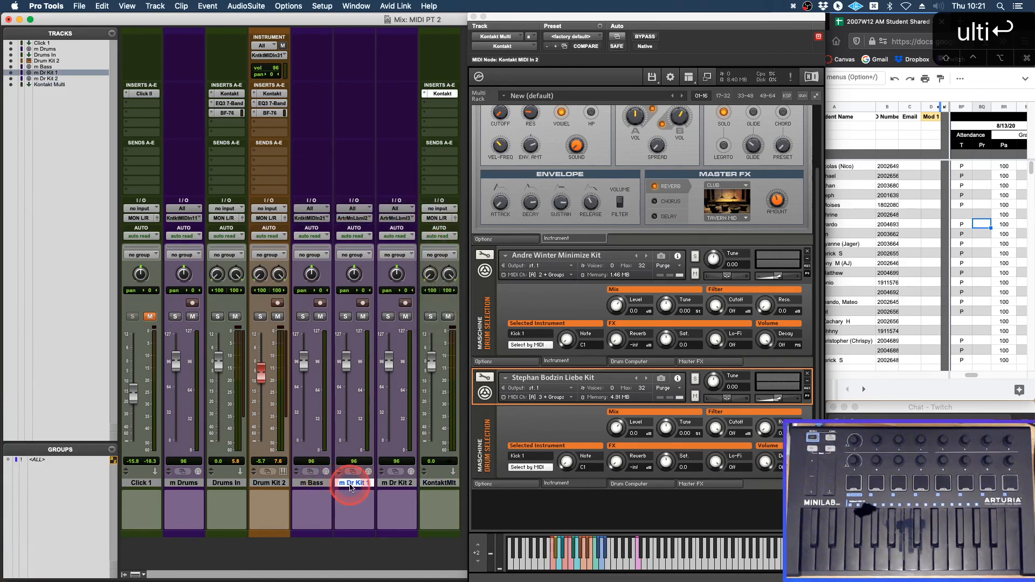
left_click(360, 223)
mouse_move(387, 204)
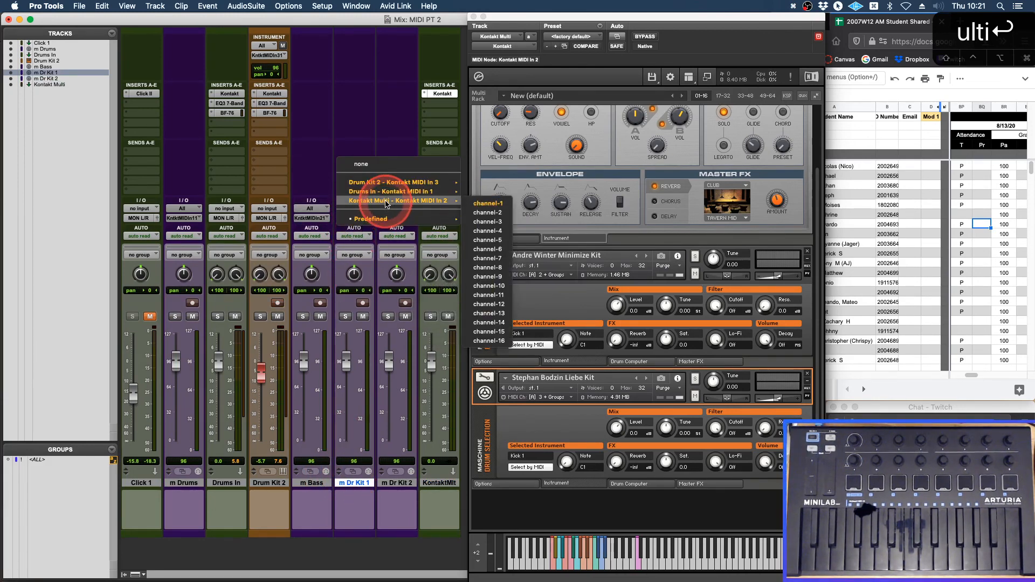
left_click(500, 213)
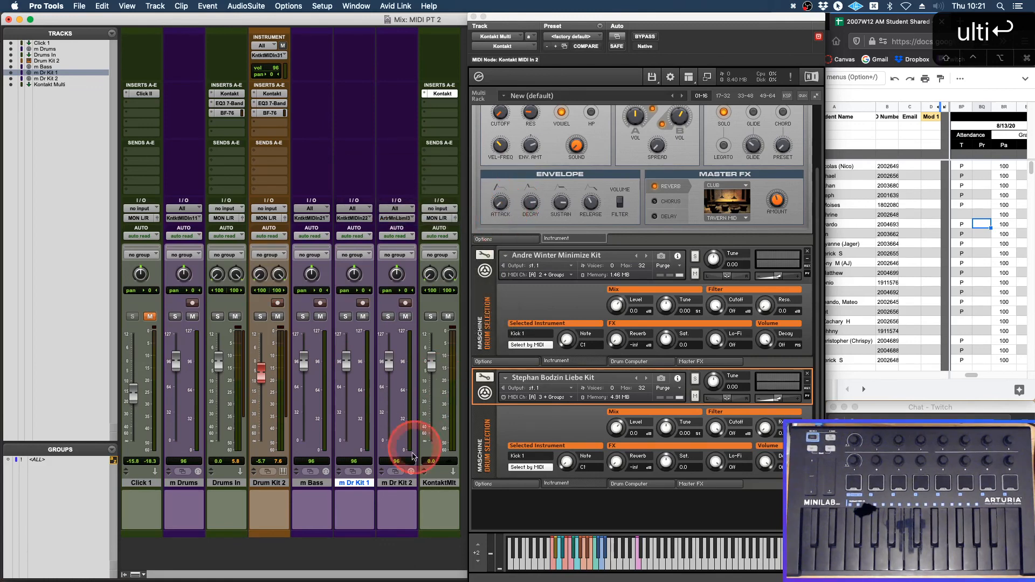
Route the m Dr Kit 2 track's MIDI output to channel-3 of Kontakt Multi - Kontakt MIDI In 2
left_click(402, 483)
left_click(400, 217)
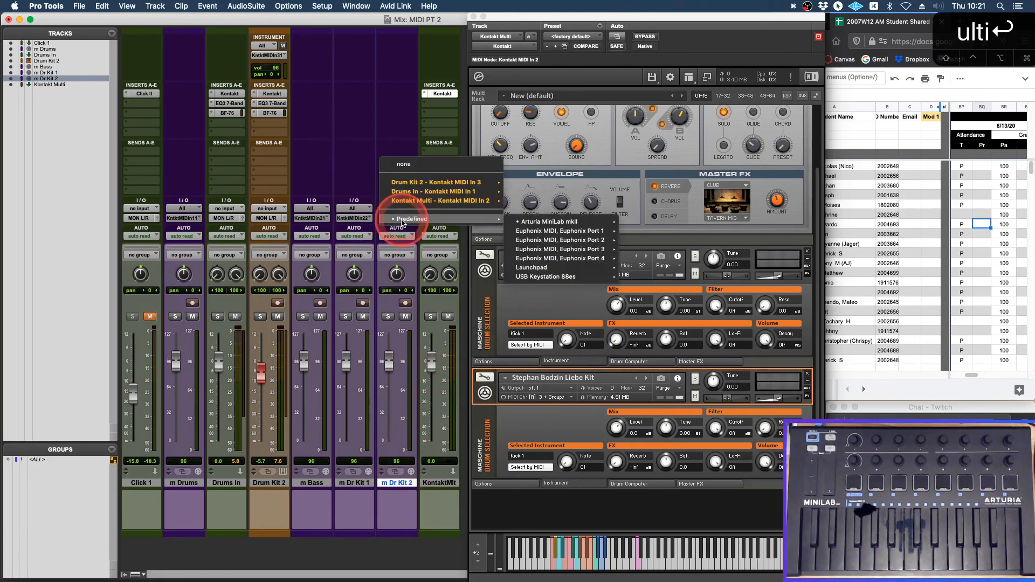
mouse_move(439, 200)
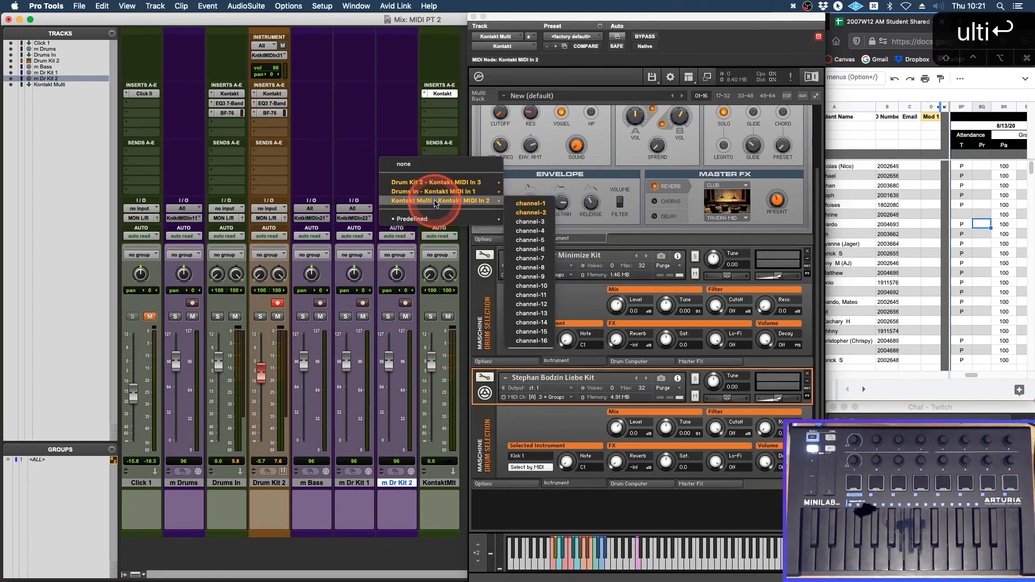
left_click(533, 223)
left_click(315, 482)
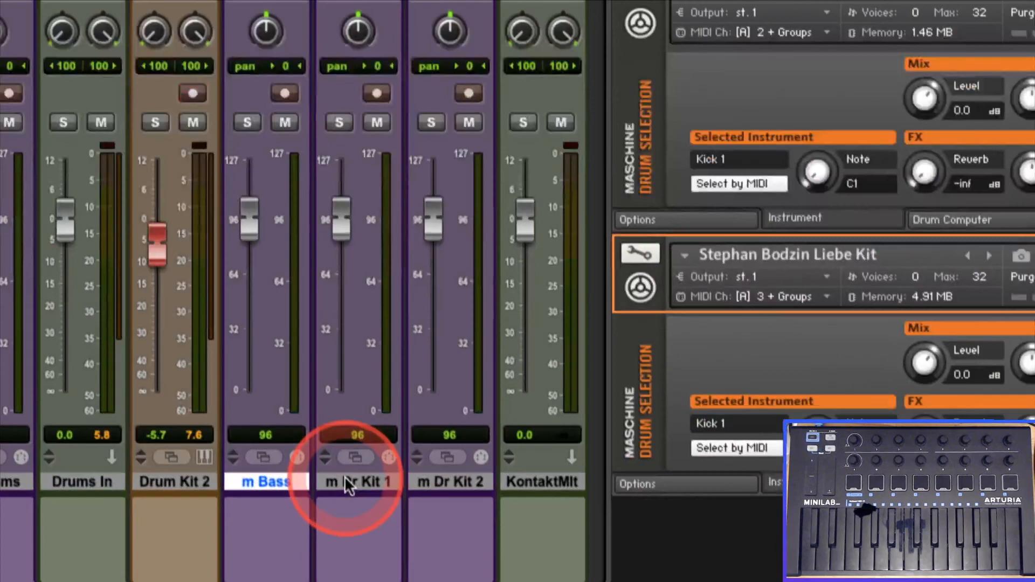
left_click(351, 486)
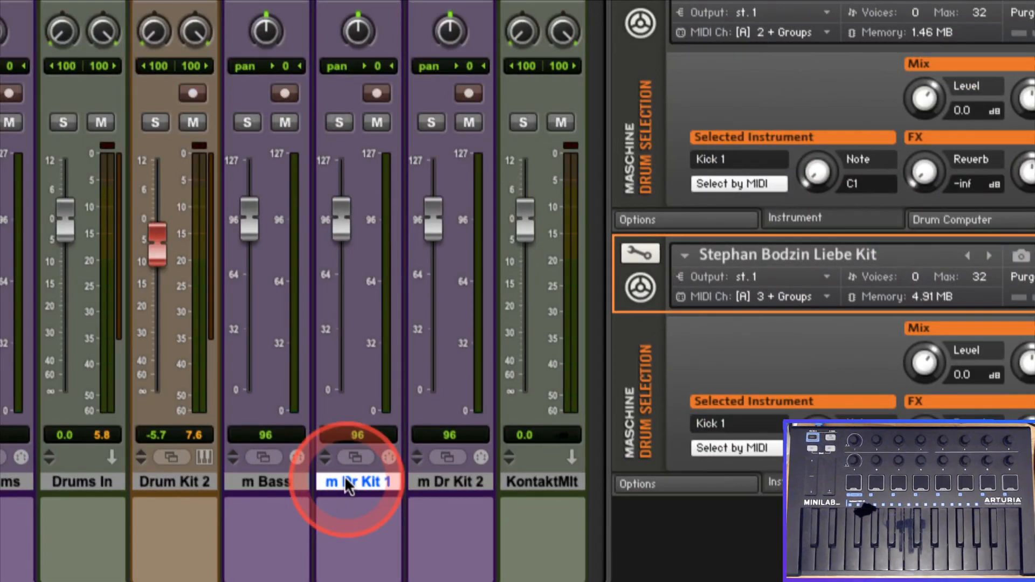
left_click(441, 481)
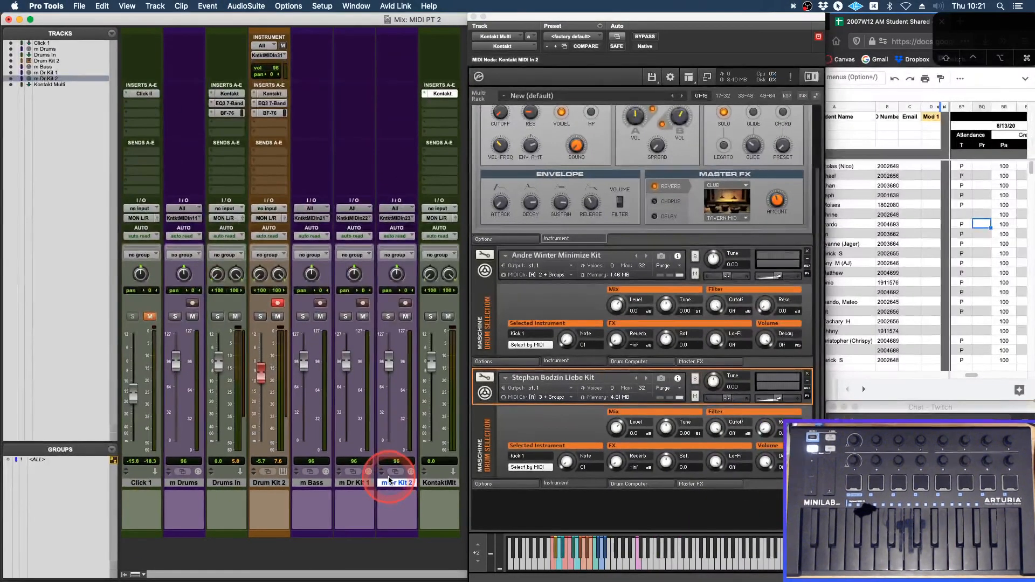
Switch to the Edit window with Kontakt moved clear of the timeline, and delete the clips on m Drums and Drum Kit 2
key("super+equal")
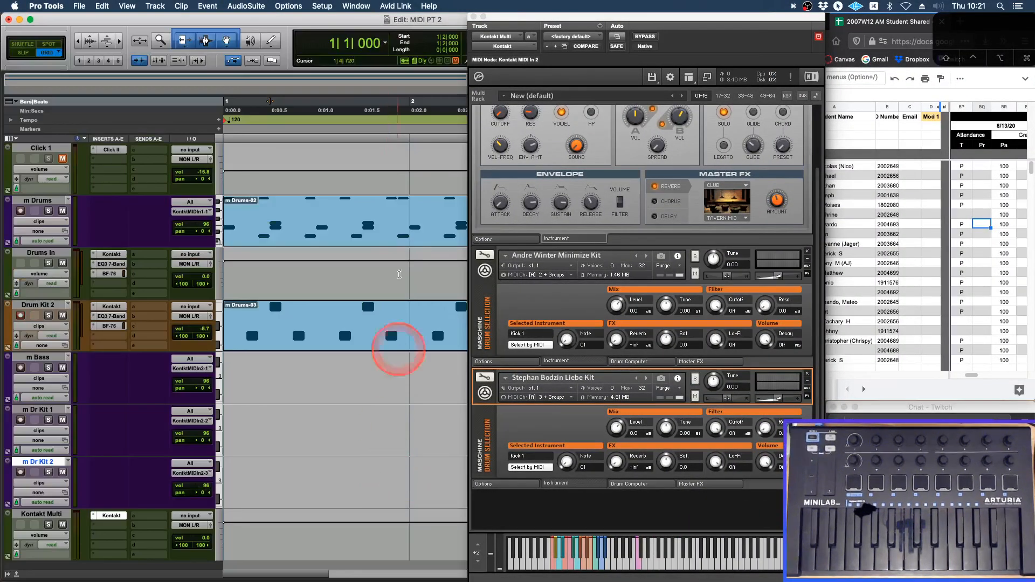
left_click_drag(561, 18, 774, 5)
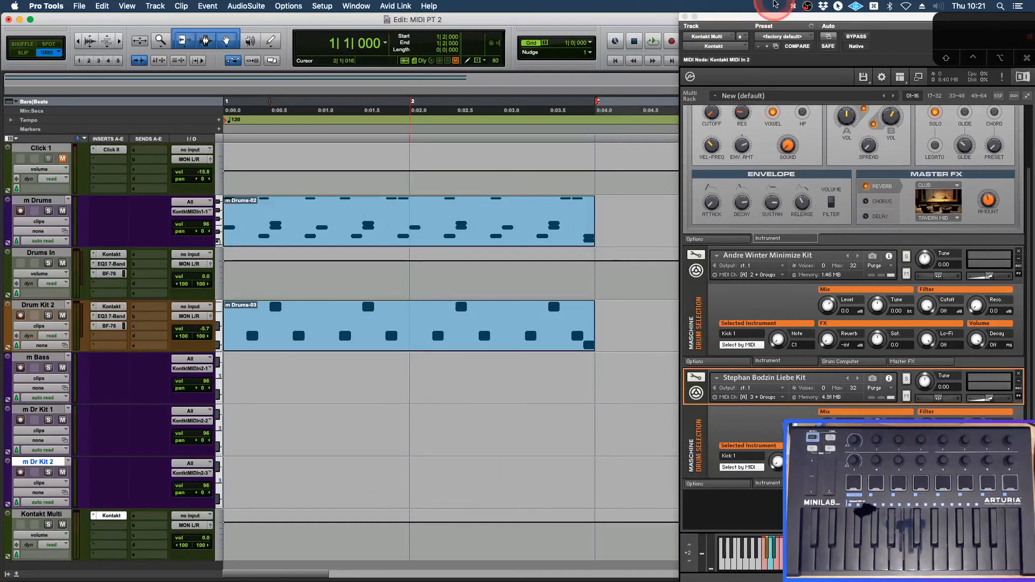
left_click(384, 236)
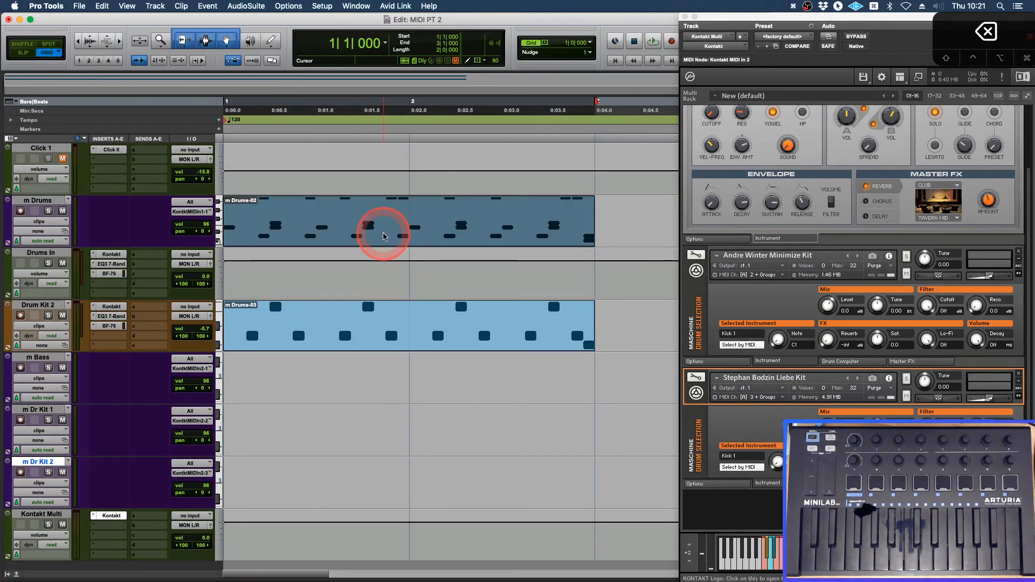
key("BackSpace")
left_click(342, 336)
key("BackSpace")
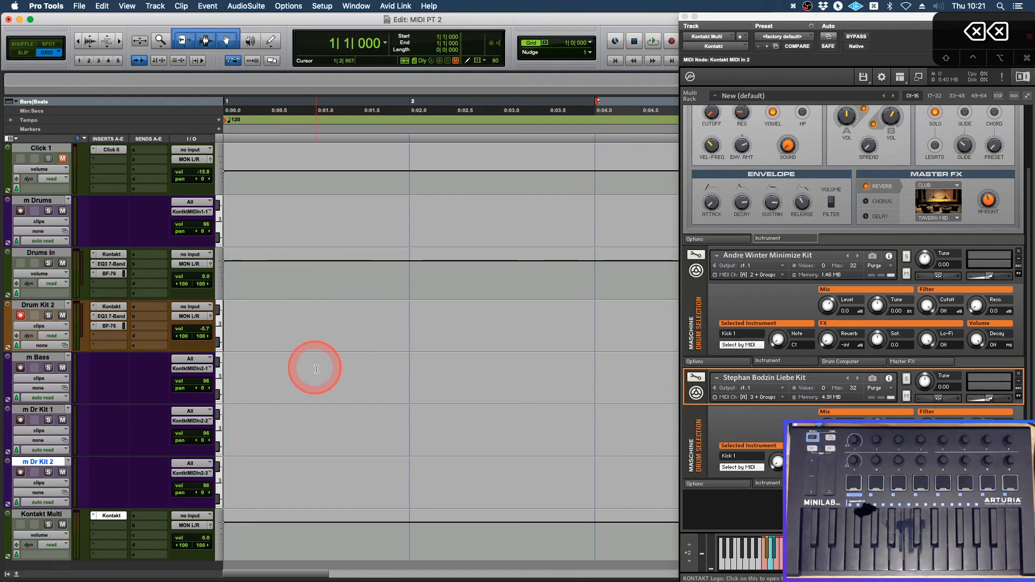
Create an empty MIDI clip covering bars 1 and 2 on the m Bass track by consolidating that range
left_click_drag(231, 370, 537, 371)
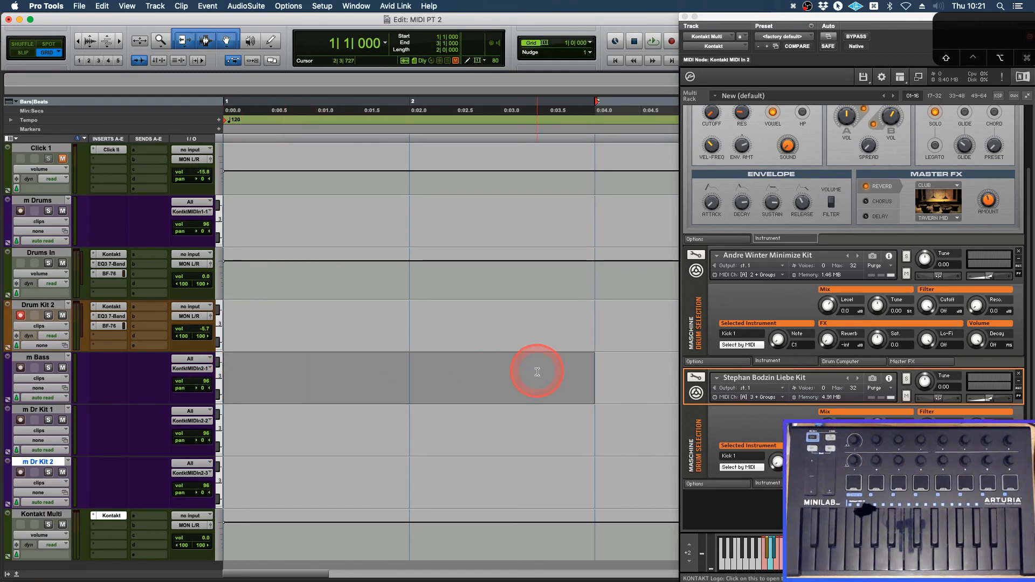
key("alt+shift+3")
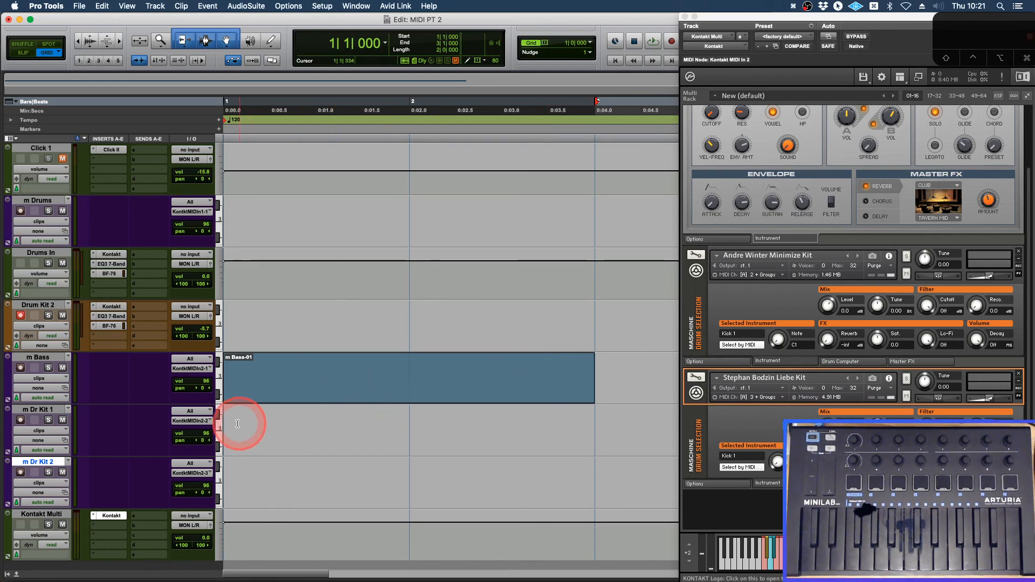
Create an empty MIDI clip covering bars 1 and 2 on the m Dr Kit 1 track and open it in the MIDI Editor
left_click_drag(238, 421, 599, 432)
key("alt+shift+3")
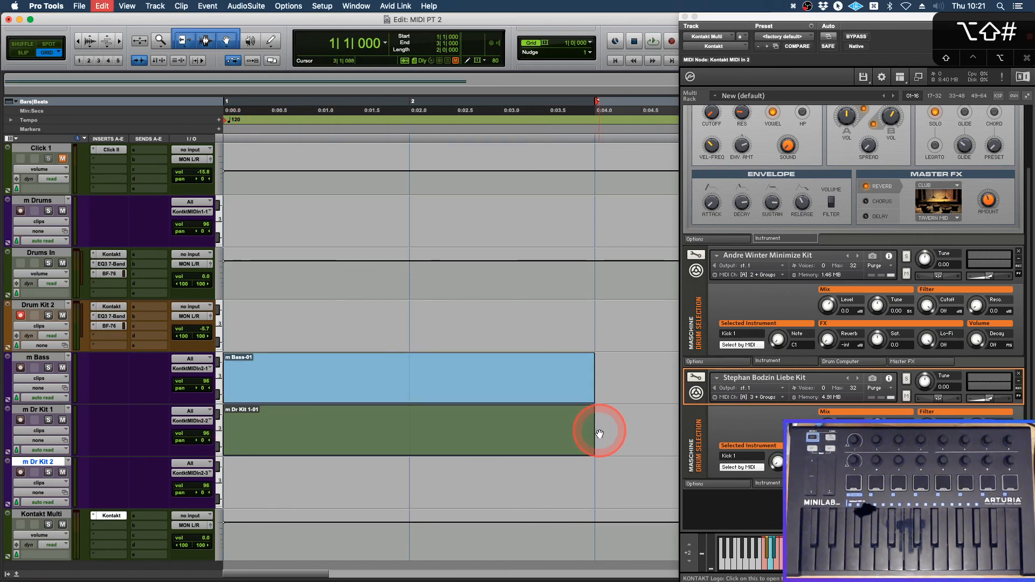
double_click(446, 438)
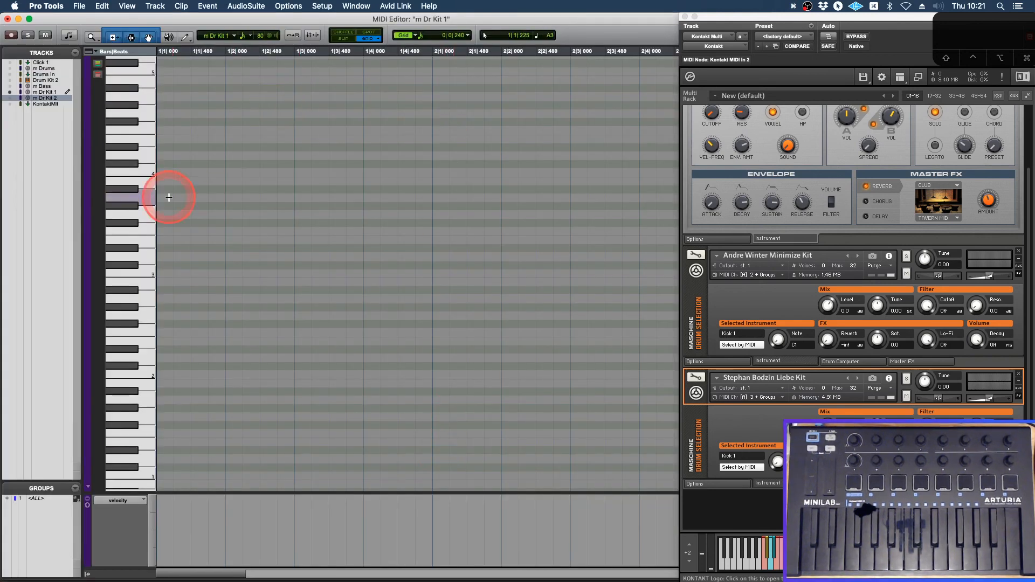
Enter C1 kick notes on all four beats of bar 1 and copy them onto the four beats of bar 2
scroll(125, 353, "down", 3)
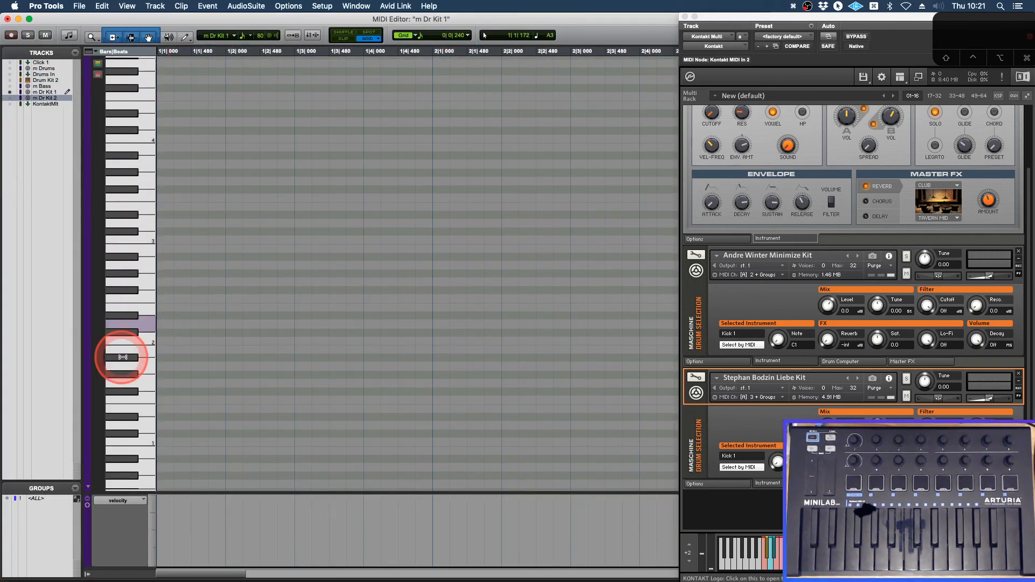
scroll(123, 358, "down", 2)
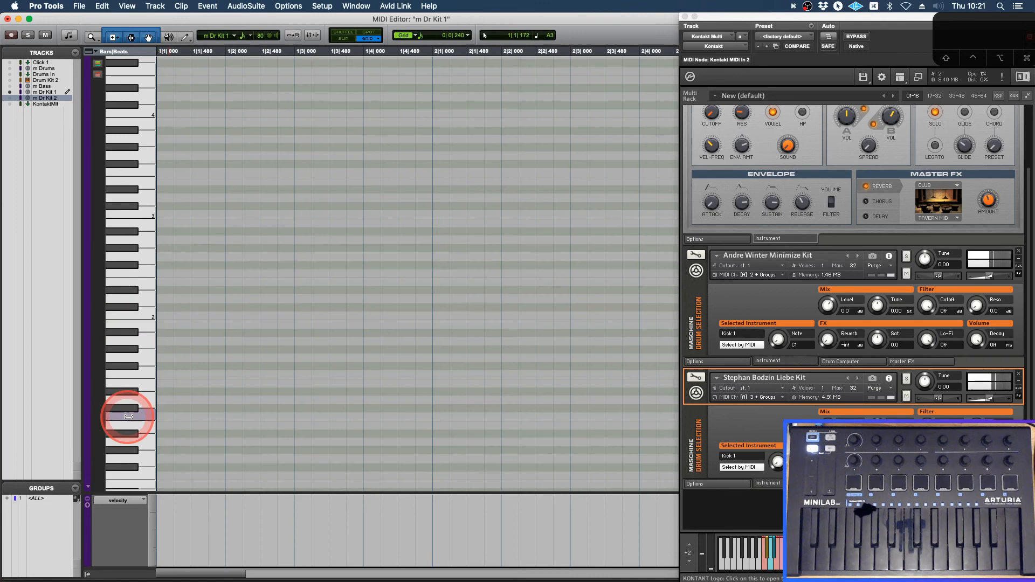
left_click(129, 414)
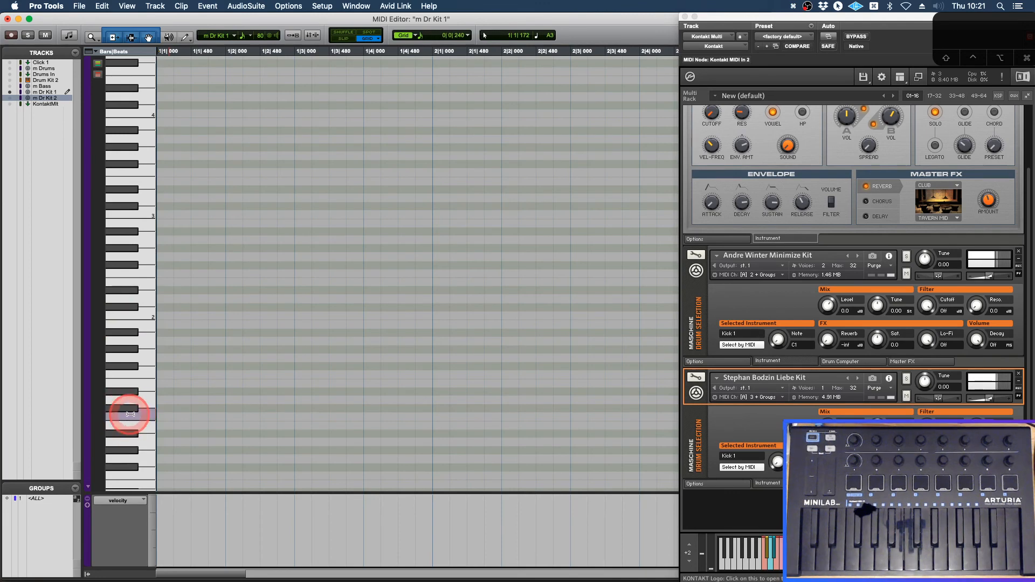
left_click_drag(130, 414, 170, 421)
left_click(263, 426)
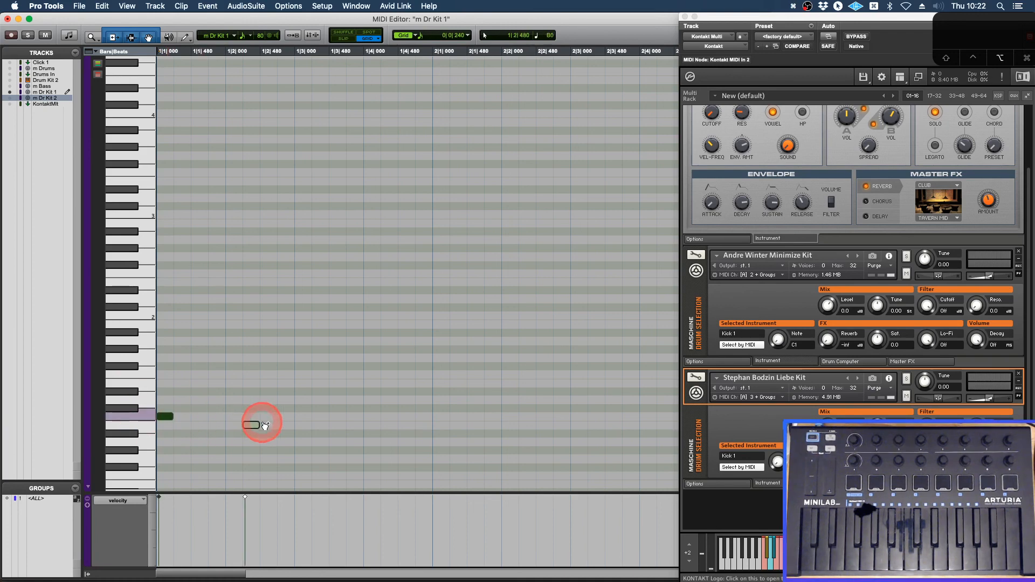
left_click(298, 416)
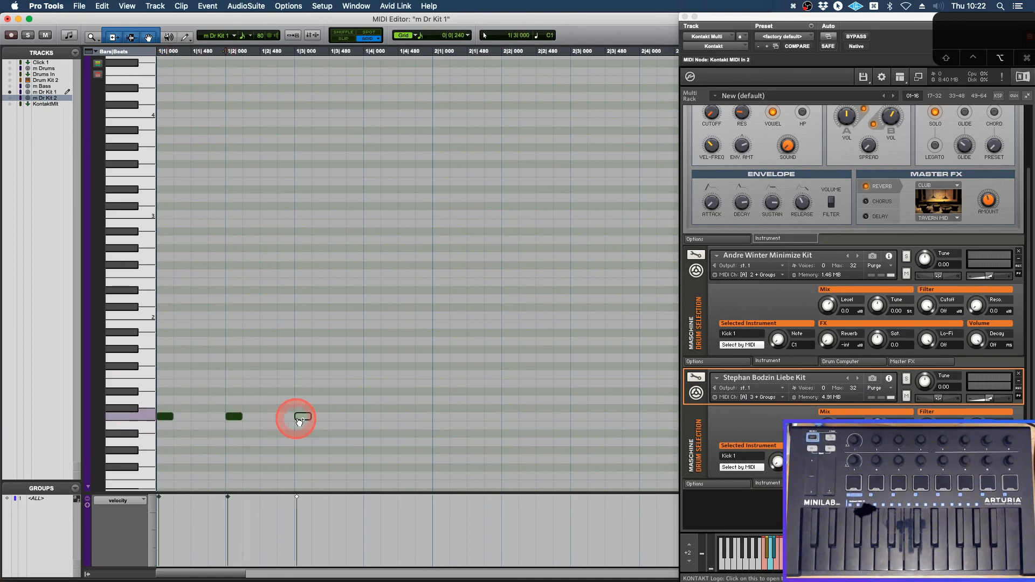
left_click(369, 416)
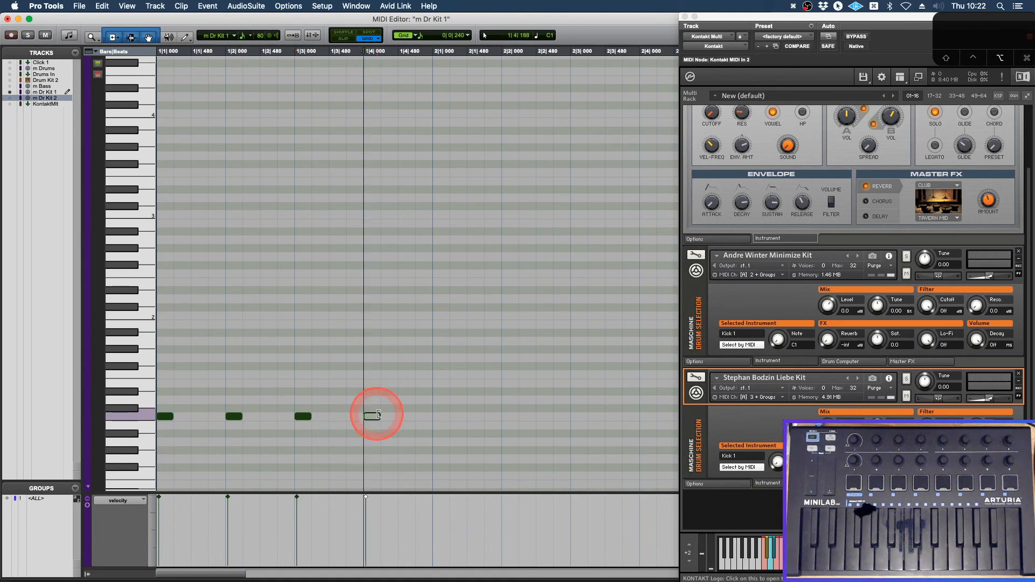
left_click_drag(382, 425, 447, 427)
Play back the kick pattern and move the Kontakt window over the MIDI Editor to watch the instruments' meters
key("space")
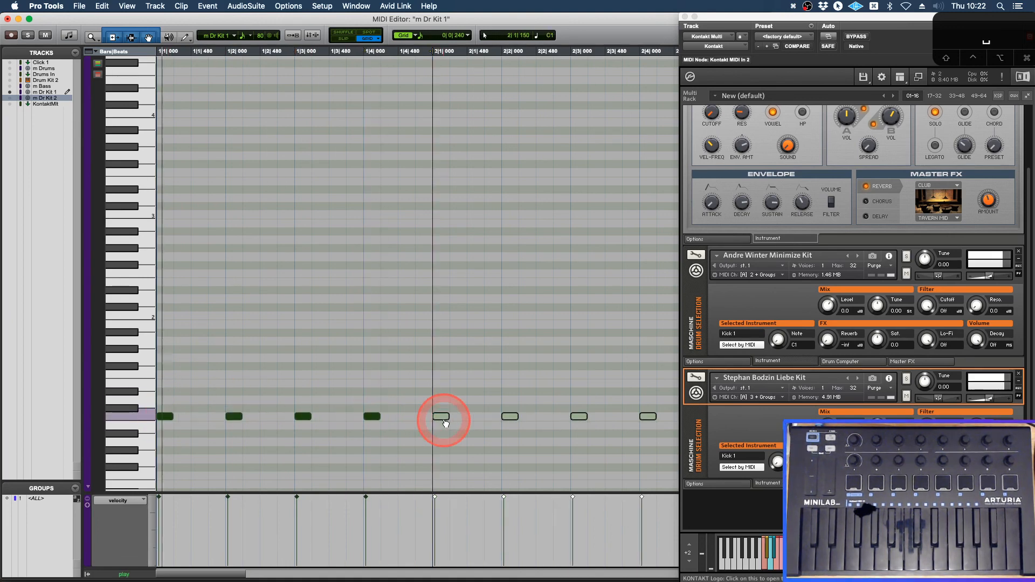
left_click(781, 24)
left_click_drag(782, 24, 477, 24)
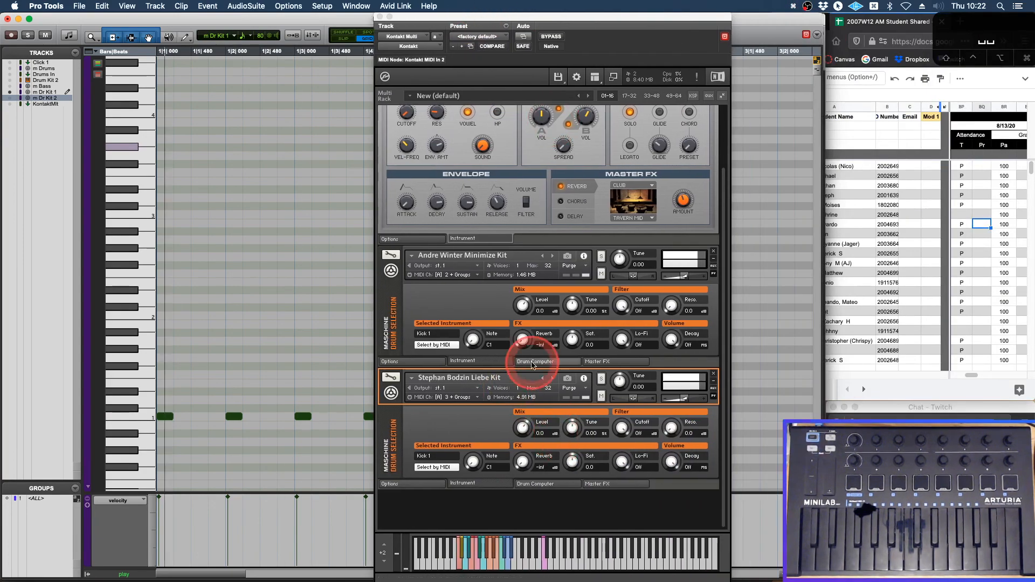
key("space")
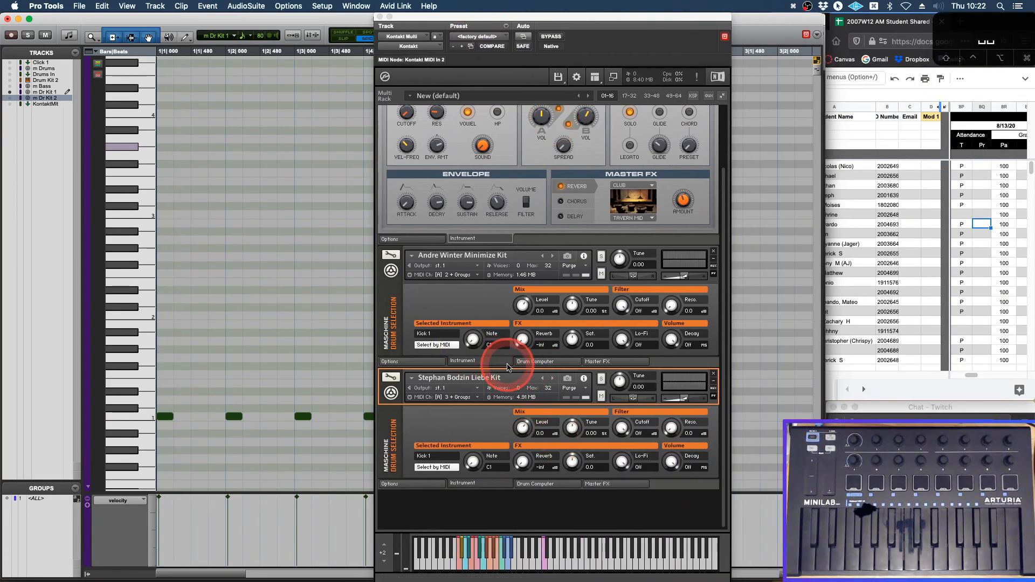
Set the Andre Winter Minimize Kit's MIDI channel to omni
left_click(479, 277)
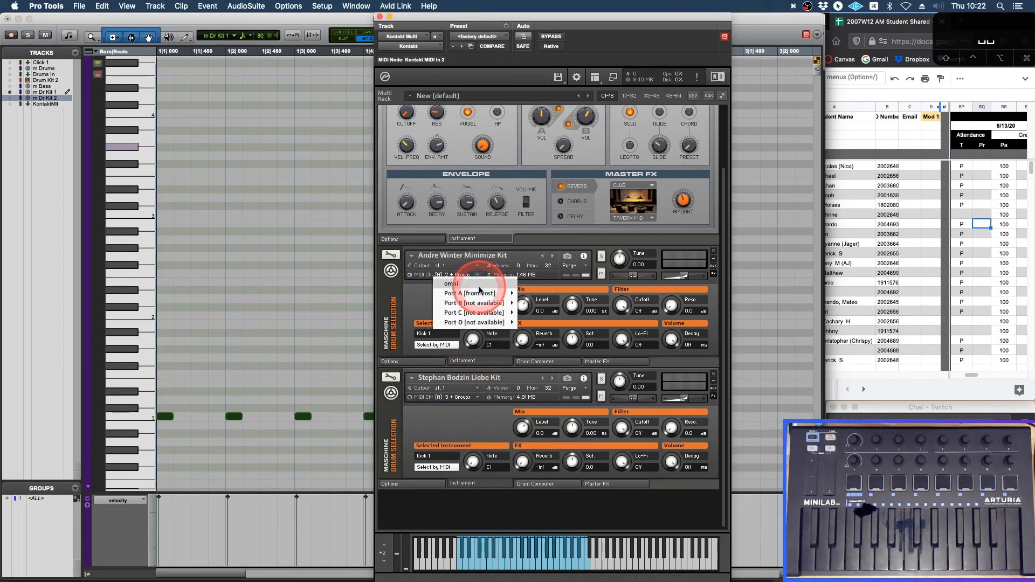
left_click(471, 285)
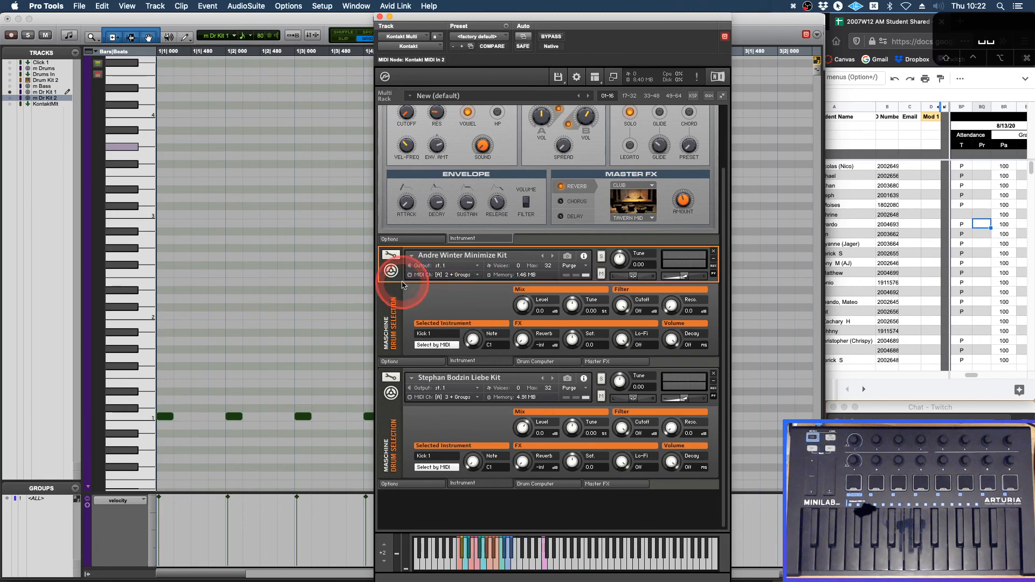
left_click(472, 274)
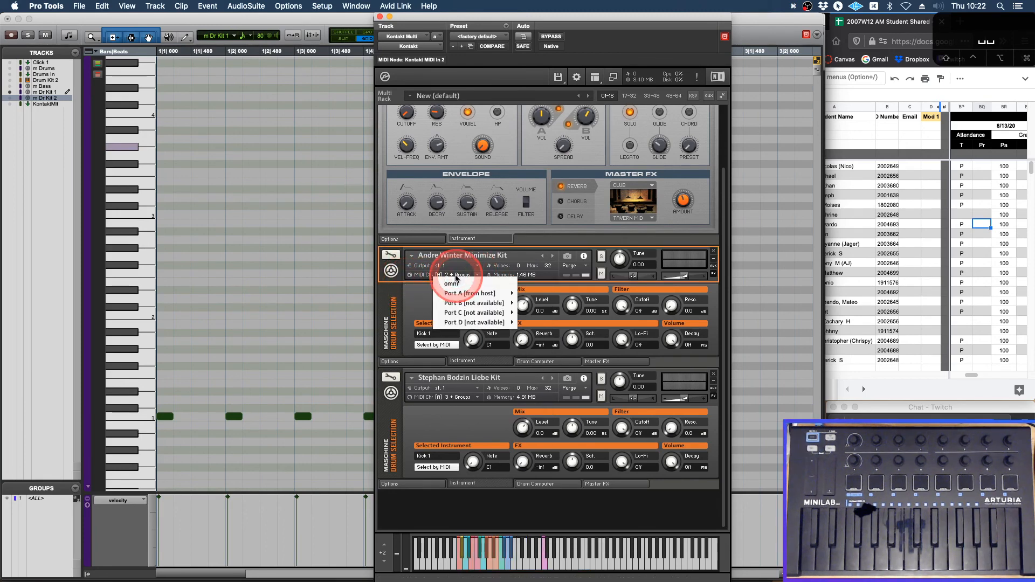
left_click(420, 292)
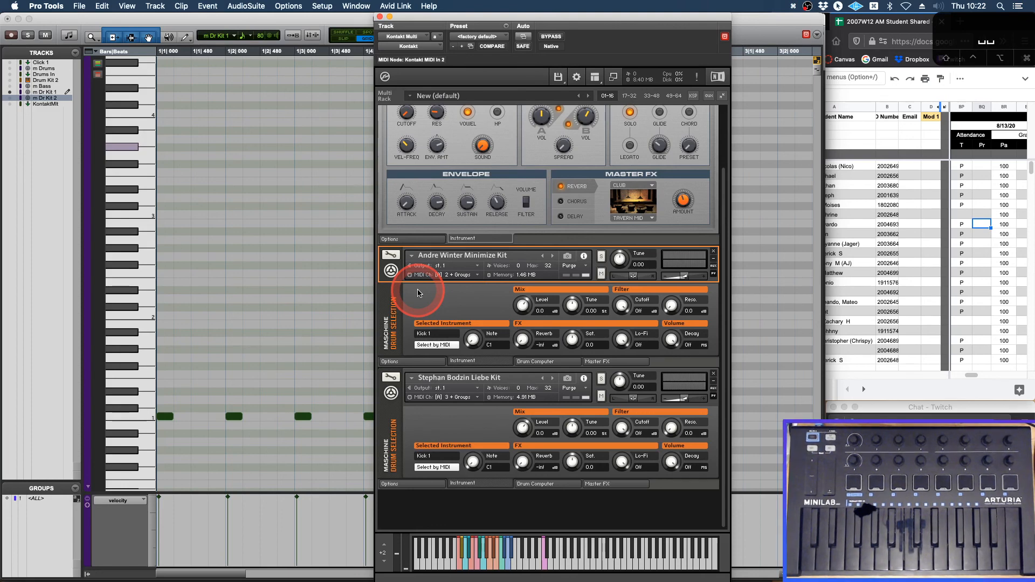
left_click(477, 279)
left_click(480, 276)
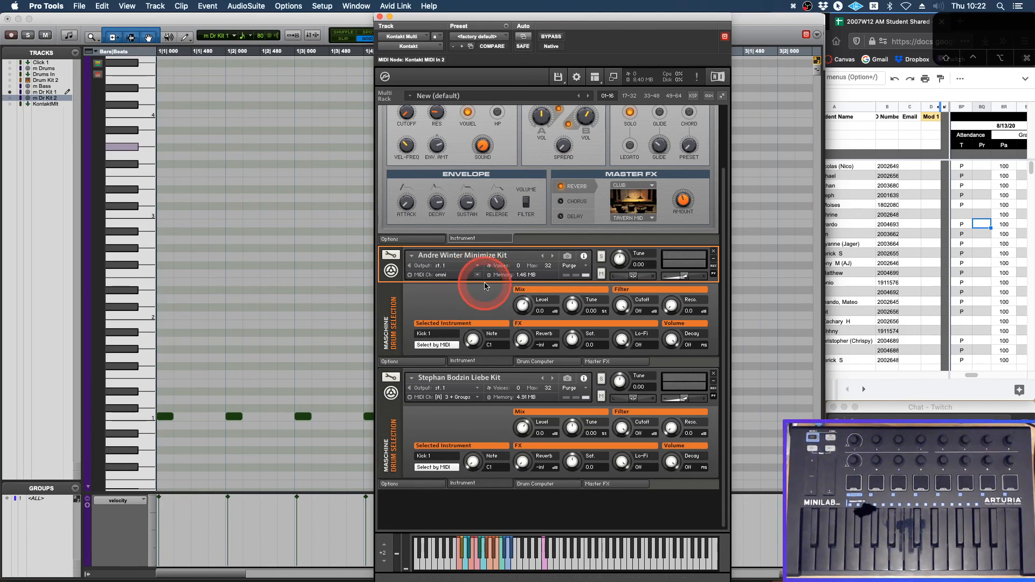
Set the Andre Winter Minimize Kit's MIDI channel to Port A channel 1
left_click(479, 276)
mouse_move(475, 294)
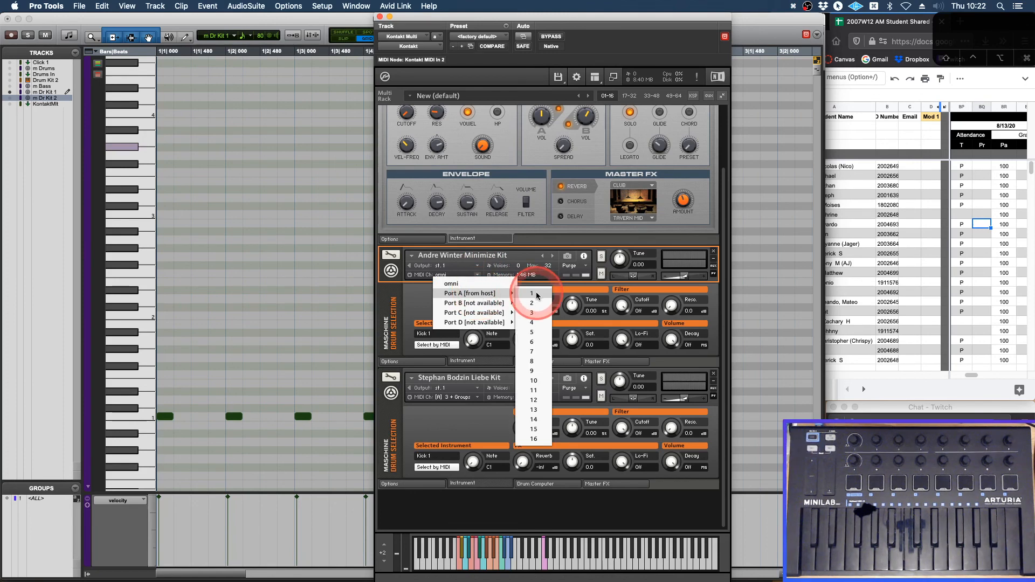
left_click(536, 296)
left_click(448, 275)
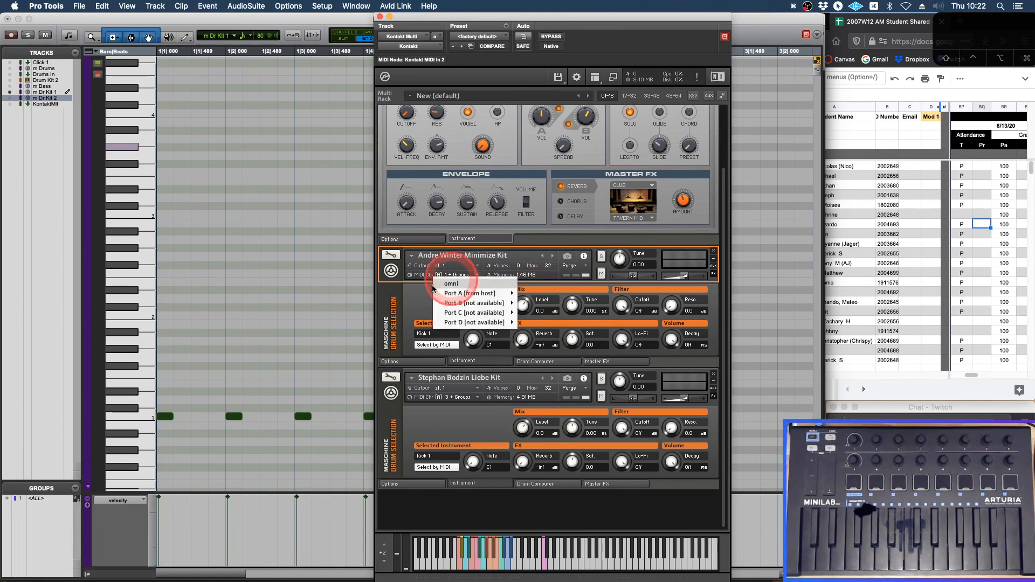
left_click(407, 306)
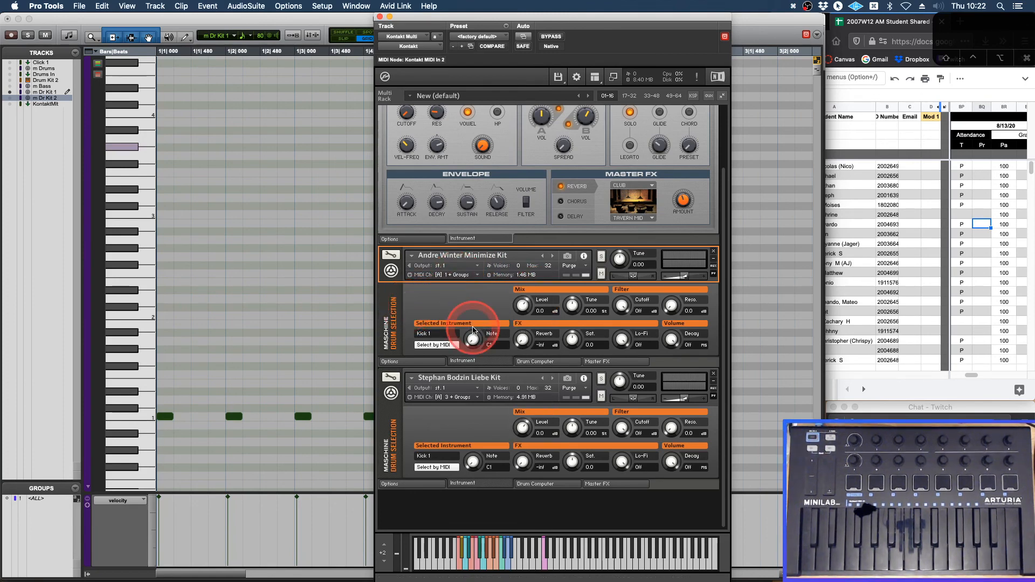
Play back the kick pattern to check which kits respond, and show the Andre Winter Minimize Kit's Options page
key("space")
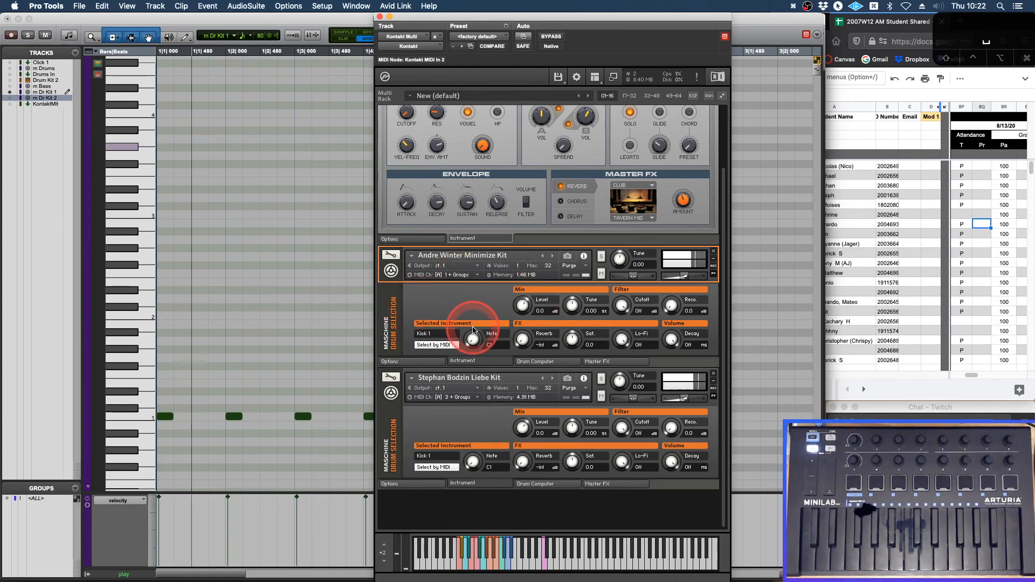
left_click(430, 363)
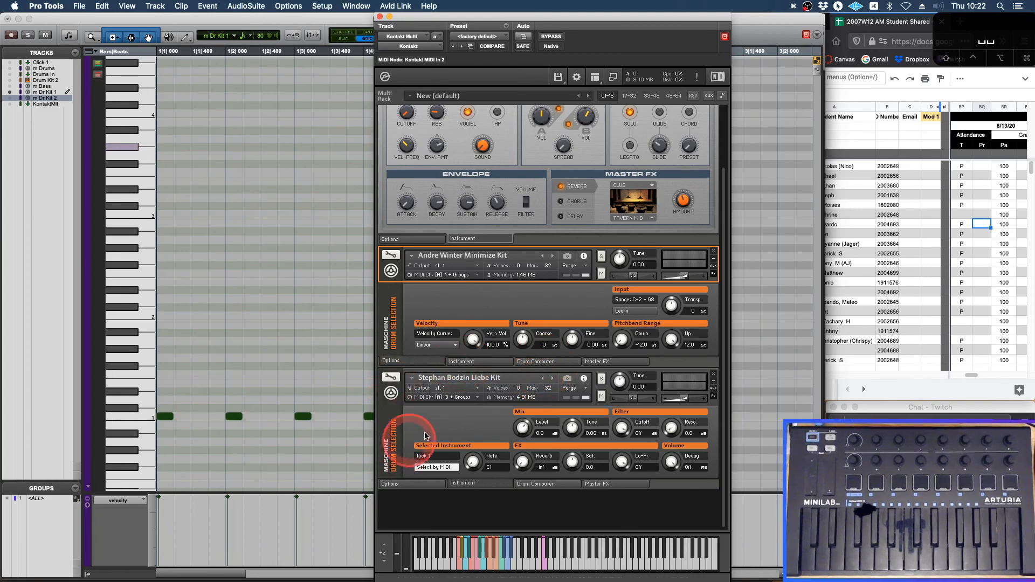
Remove the Stephan Bodzin Liebe Kit from the Kontakt rack and show the library browser
left_click(714, 374)
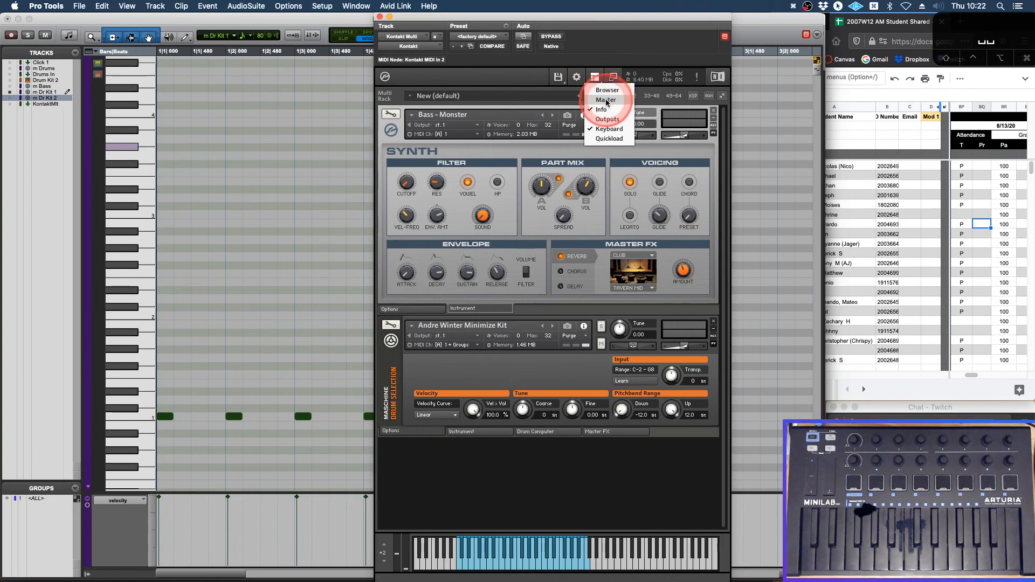
left_click(608, 92)
scroll(545, 304, "down", 10)
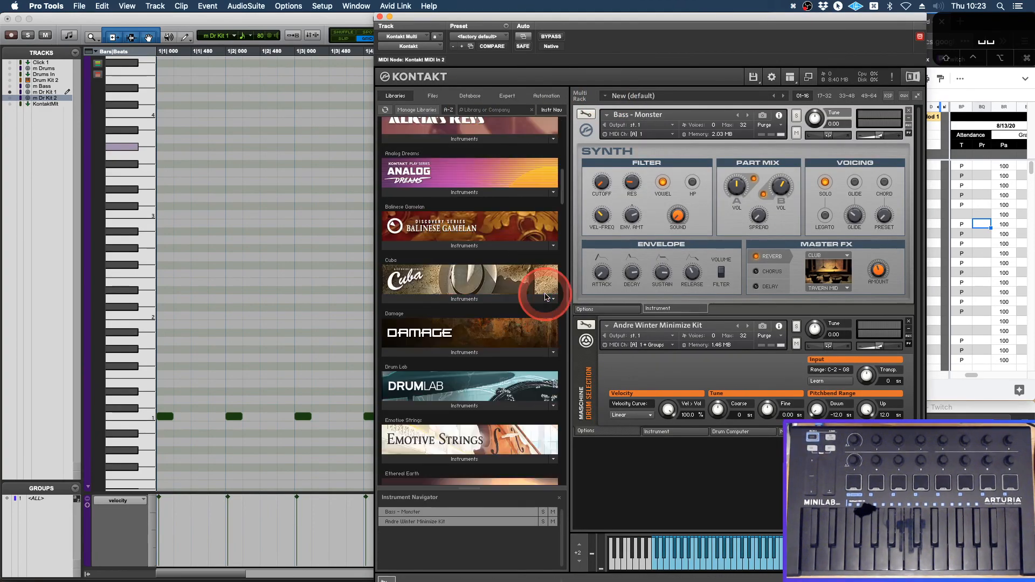
scroll(545, 296, "down", 10)
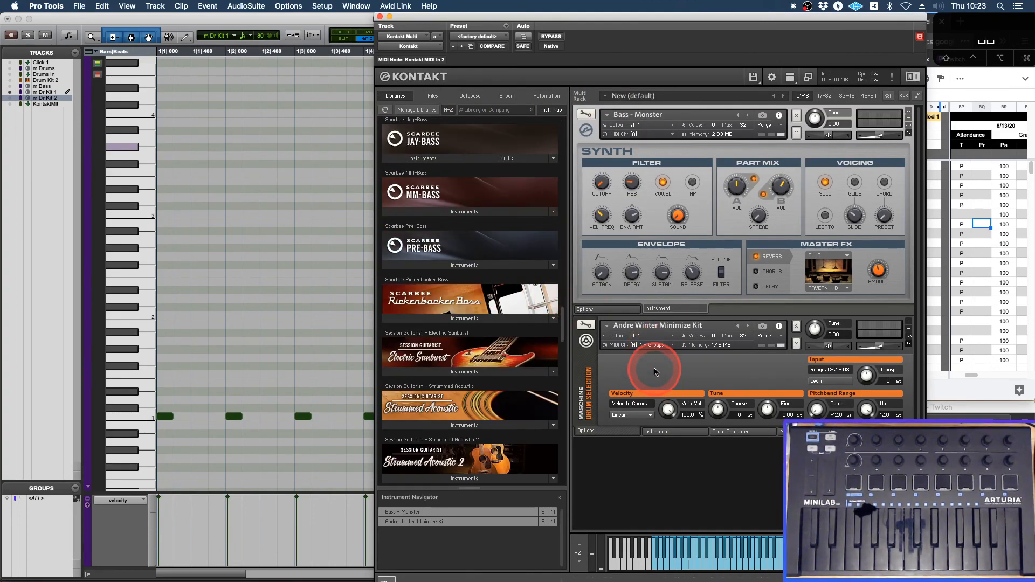
key("space")
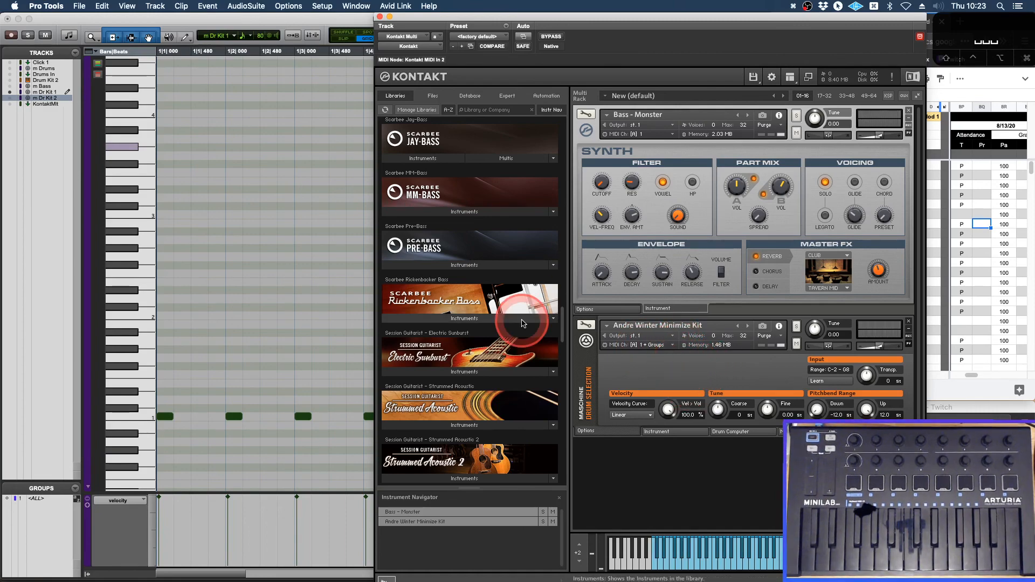
Load Bipolar Kit from the Maschine Drum Selection's Digital Kits and play back the kick pattern
scroll(522, 327, "down", 15)
scroll(521, 328, "up", 10)
scroll(521, 328, "up", 8)
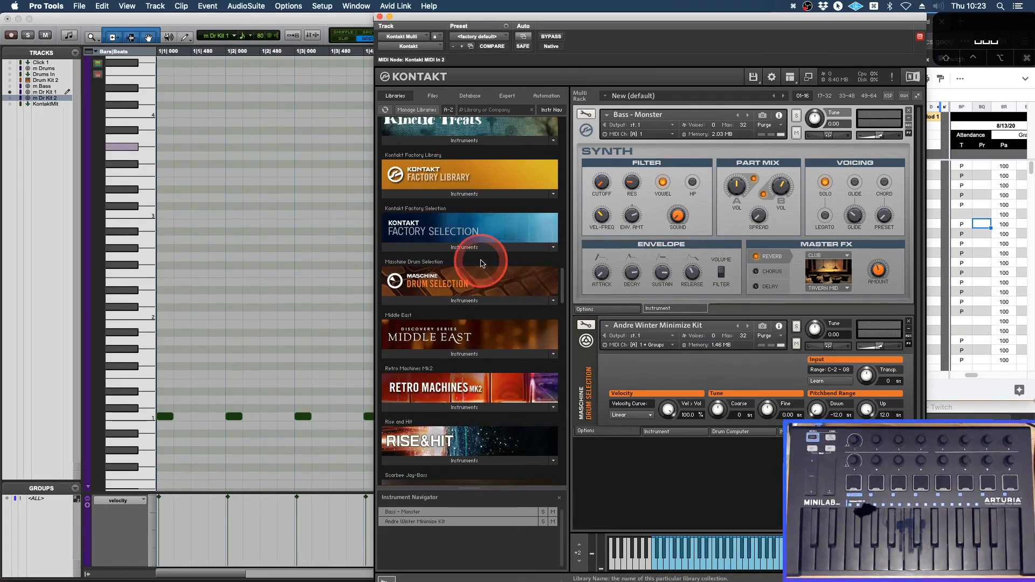
left_click(457, 303)
left_click(404, 314)
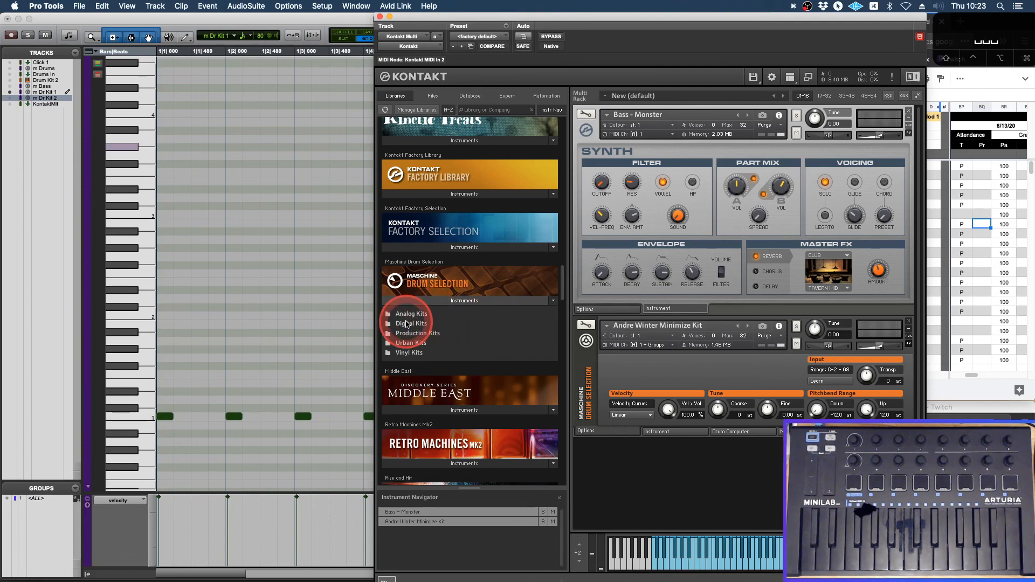
left_click(405, 327)
double_click(434, 324)
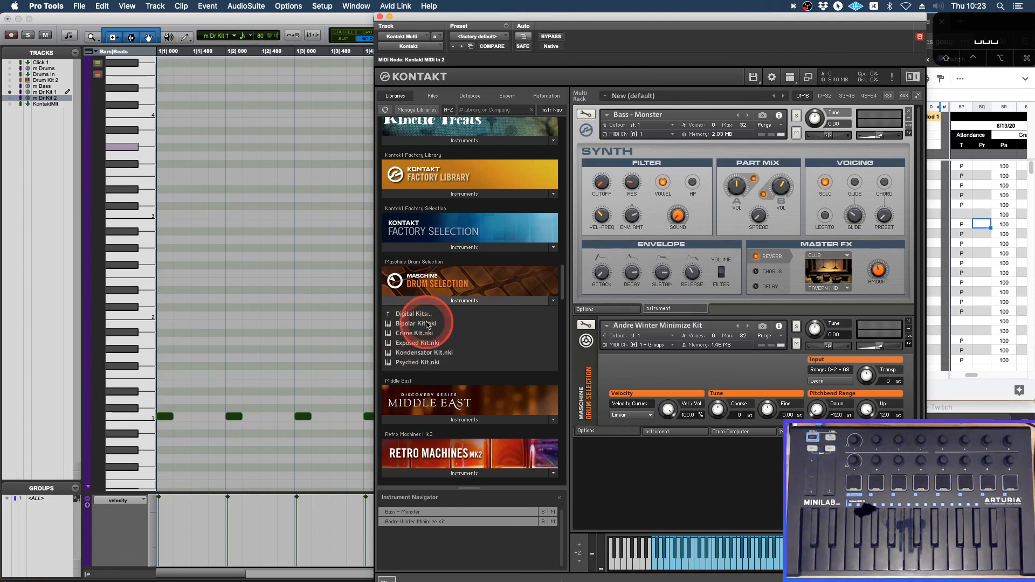
left_click(471, 326)
key("space")
key("space")
key("space")
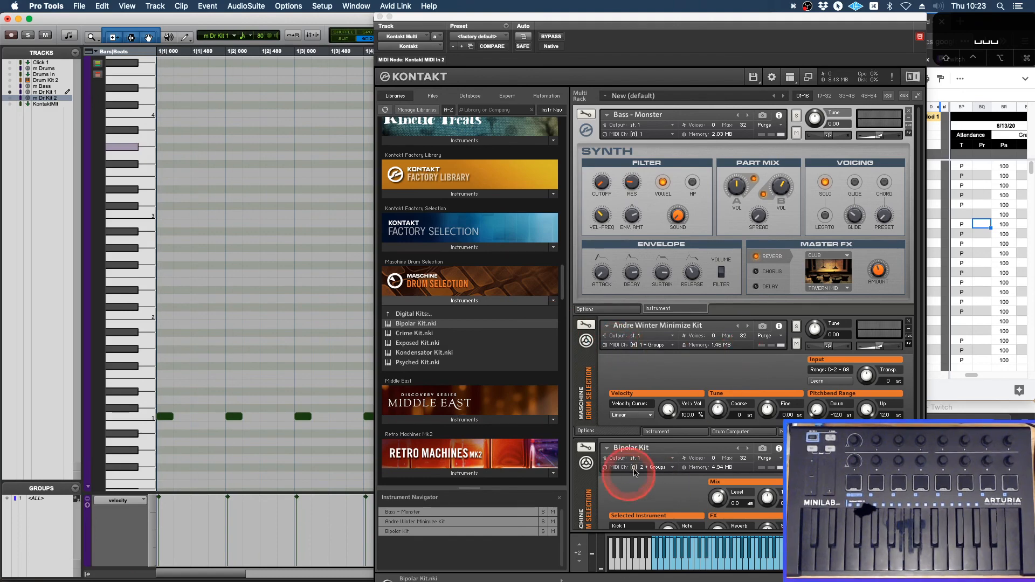
Remove the Bipolar Kit from the Kontakt rack
scroll(809, 370, "down", 3)
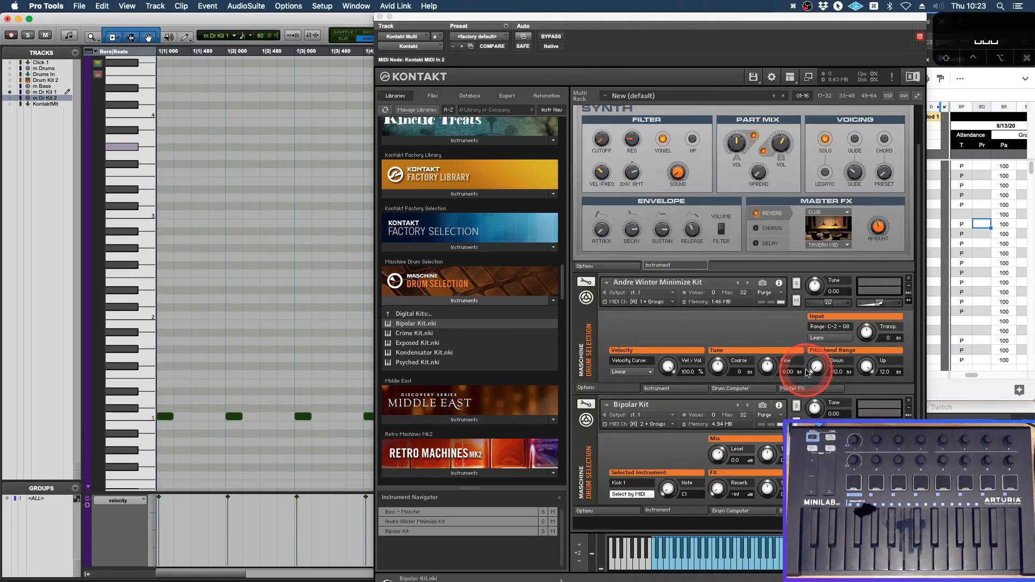
left_click(908, 373)
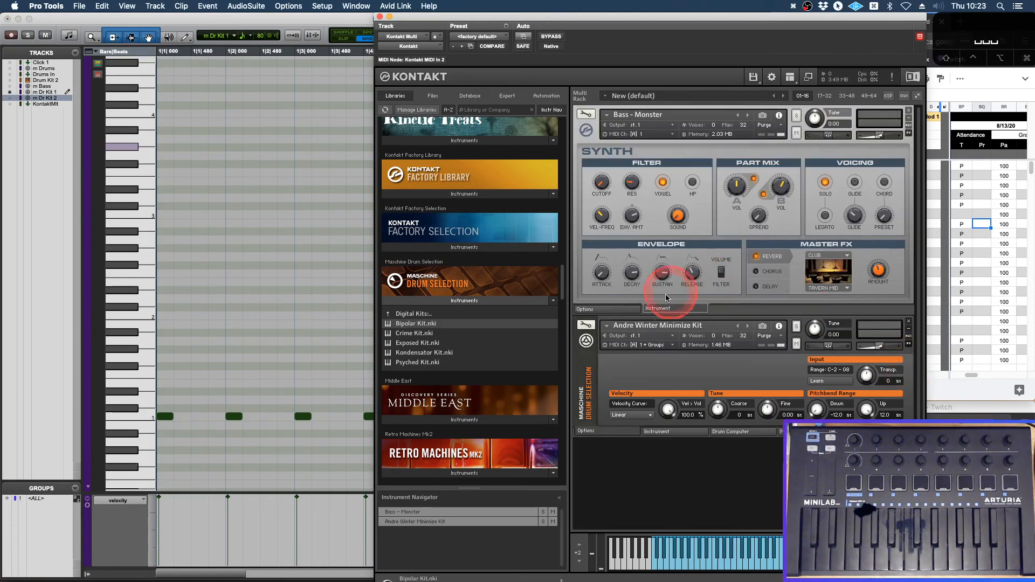
left_click(672, 346)
left_click(675, 330)
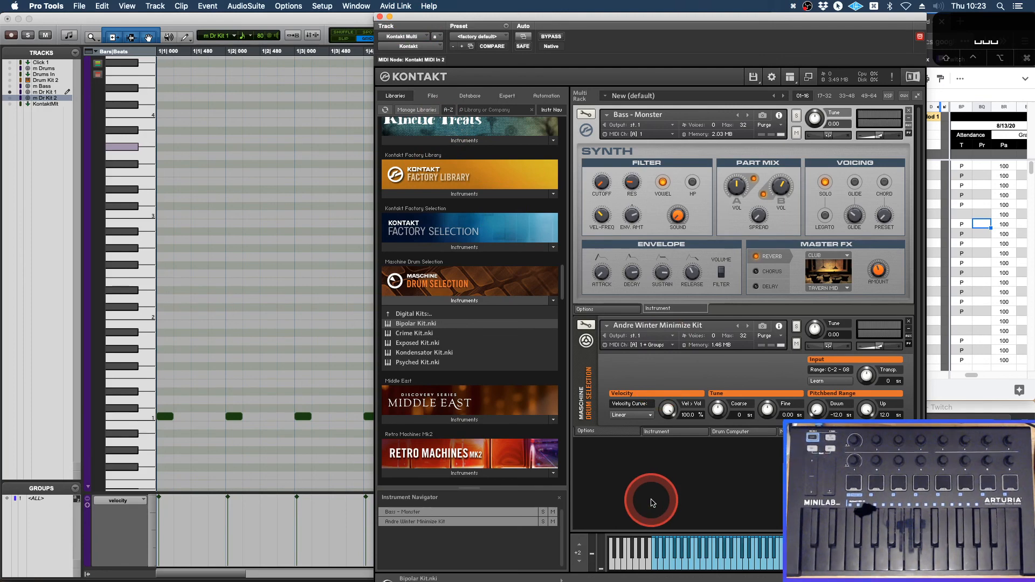
Load Contemp Analog - Melody from the Vintage folder of the Kontakt Factory Selection into the rack
left_click(469, 247)
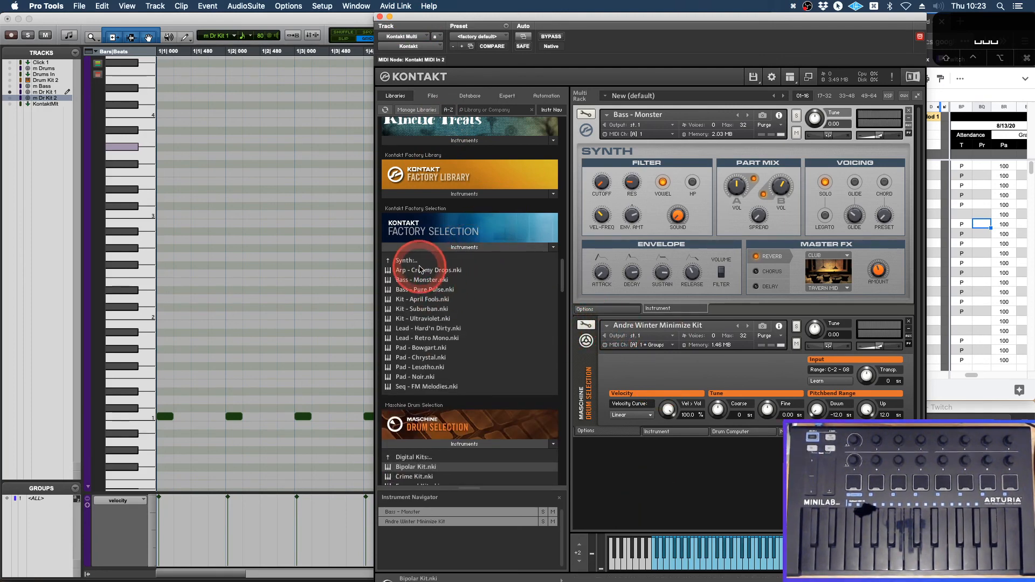
scroll(440, 323, "down", 3)
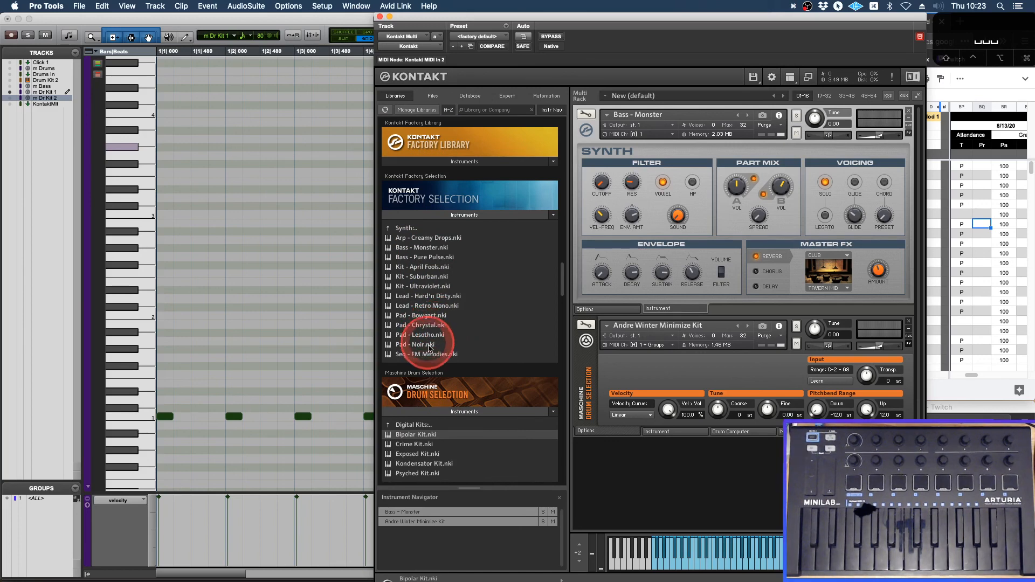
scroll(429, 347, "up", 3)
left_click(399, 260)
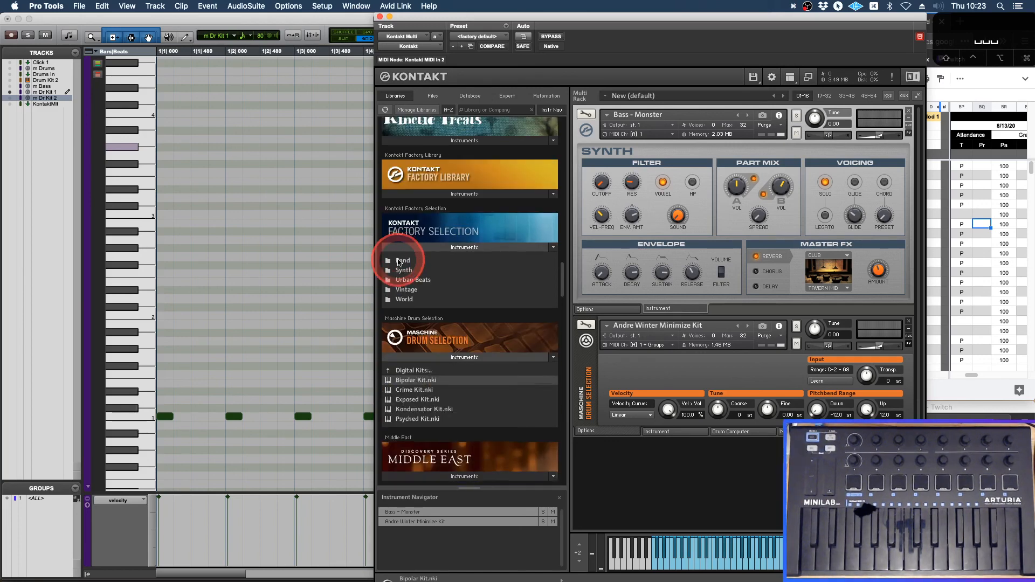
left_click(408, 289)
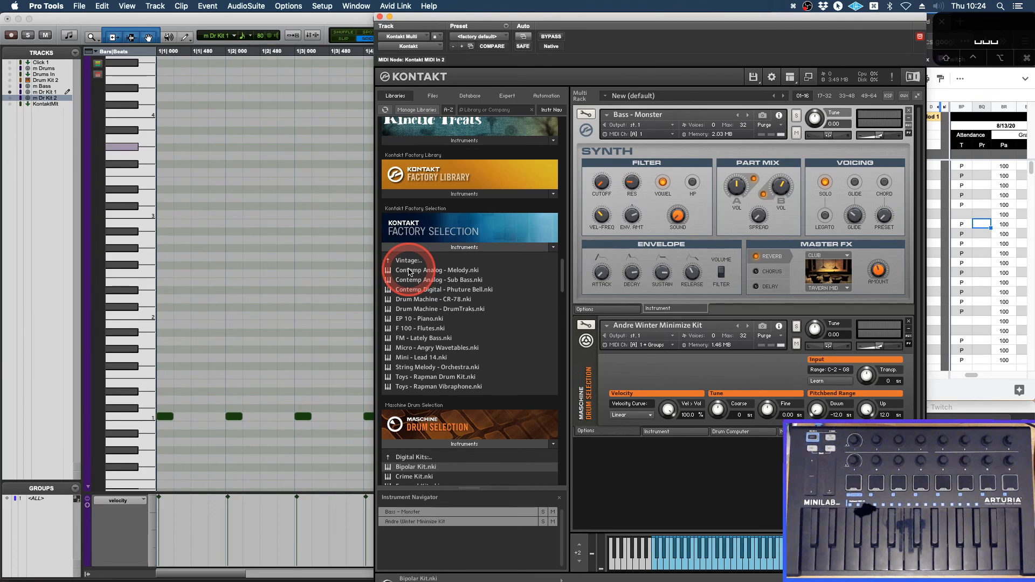
double_click(409, 271)
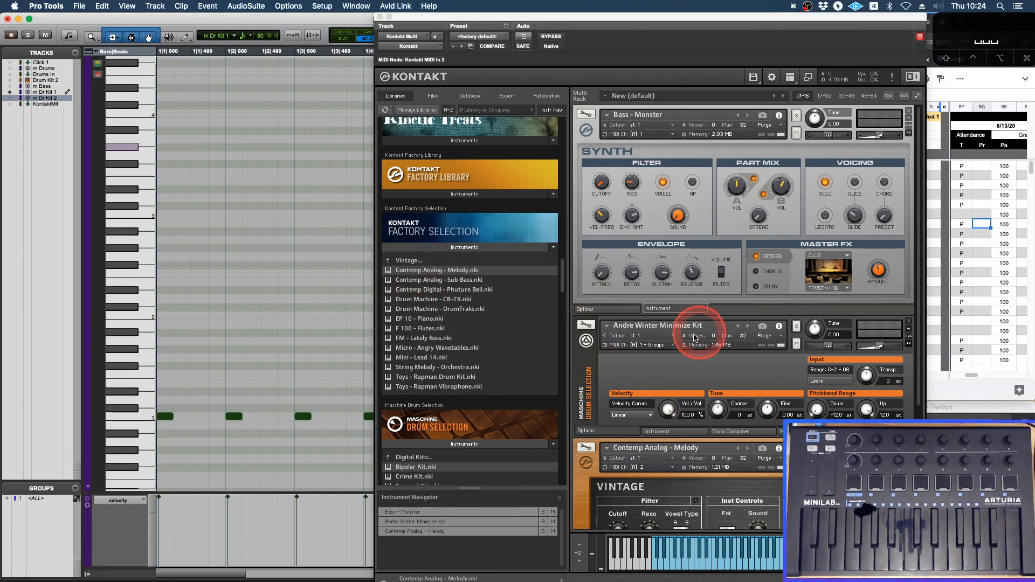
Assign the Andre Winter Minimize Kit to Port A MIDI channel 2 and Contemp Analog - Melody to Port A channel 3
left_click(669, 345)
mouse_move(701, 364)
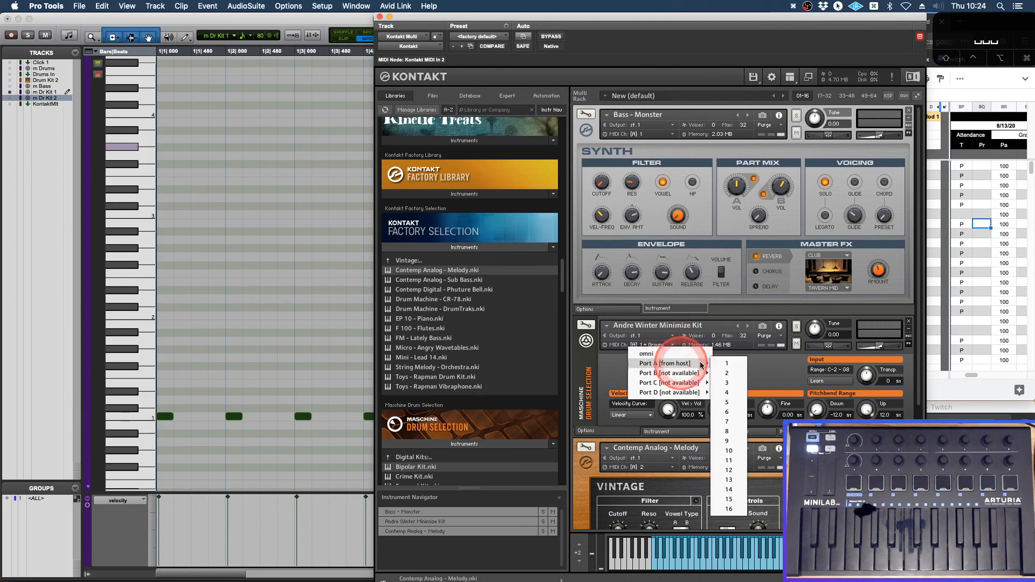
left_click(728, 373)
left_click(665, 466)
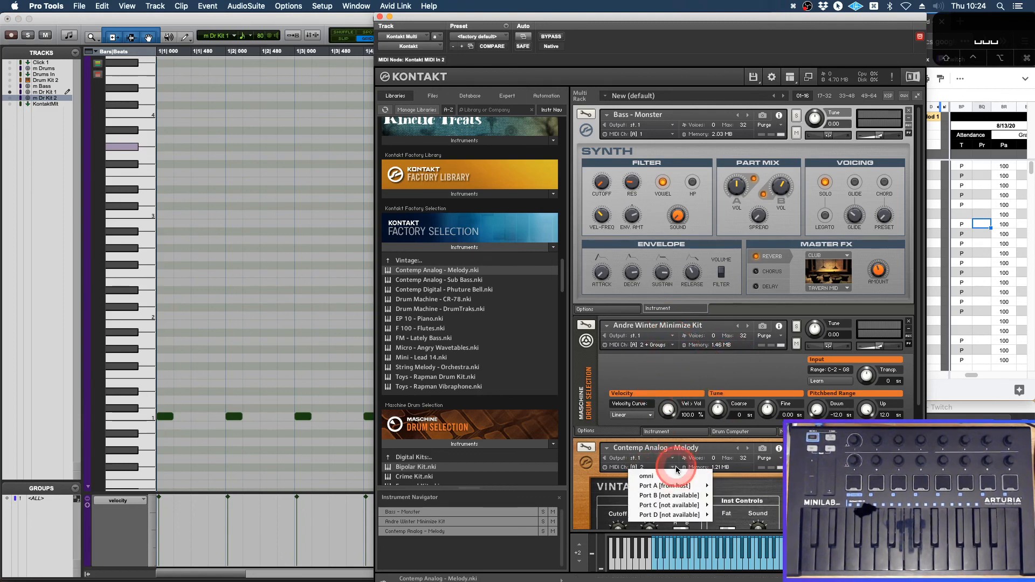
mouse_move(679, 486)
left_click(727, 473)
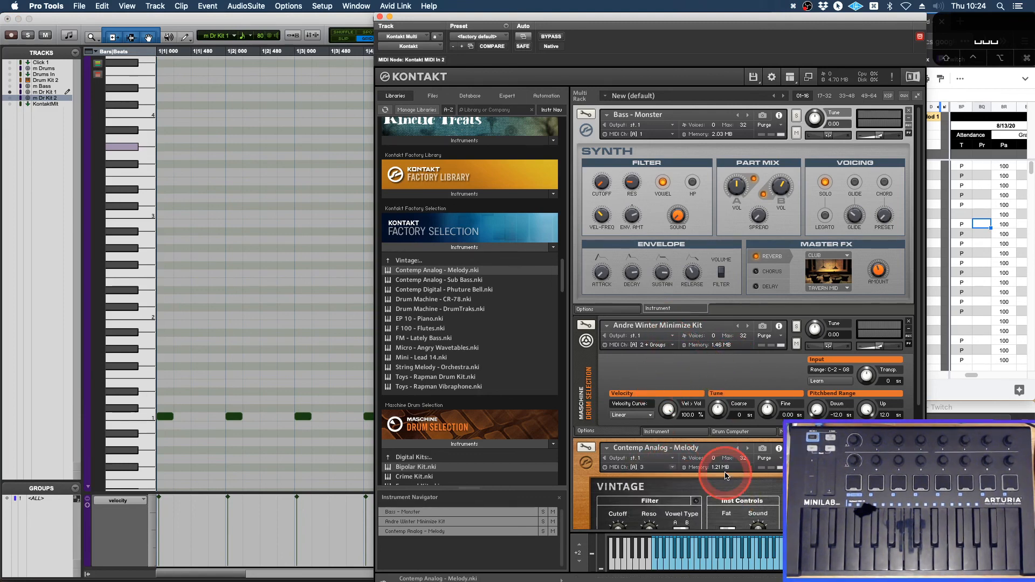
key("space")
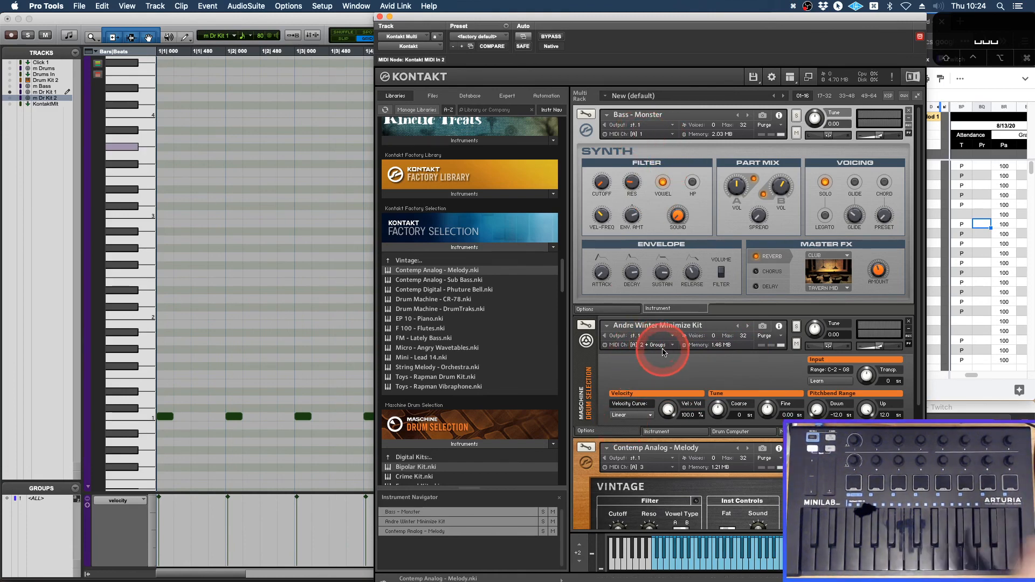
scroll(658, 378, "down", 1)
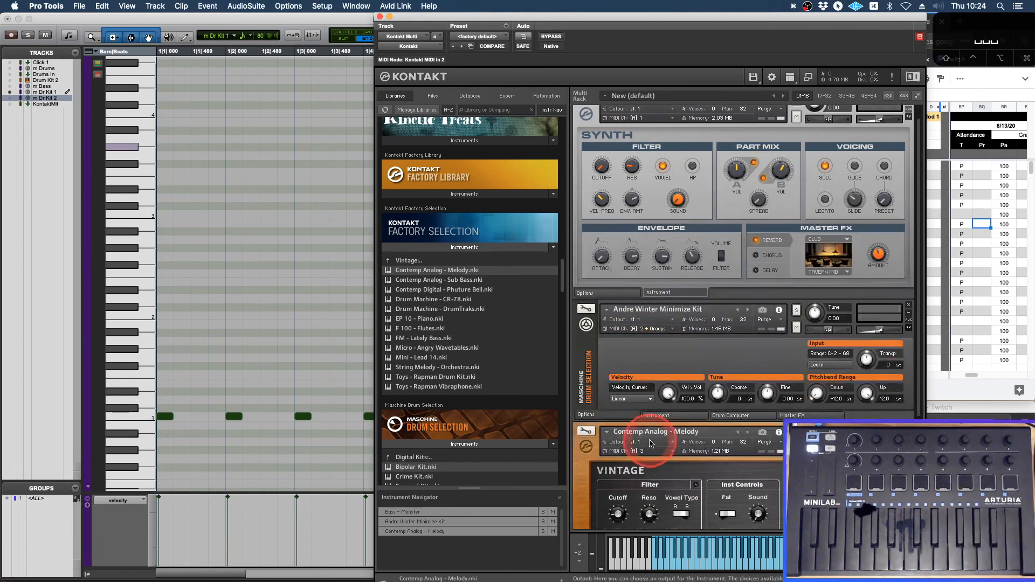
Close the Kontakt window and rename the m Dr Kit 2 track as m Syn Ld in the Mix window
left_click(379, 18)
key("super+equal")
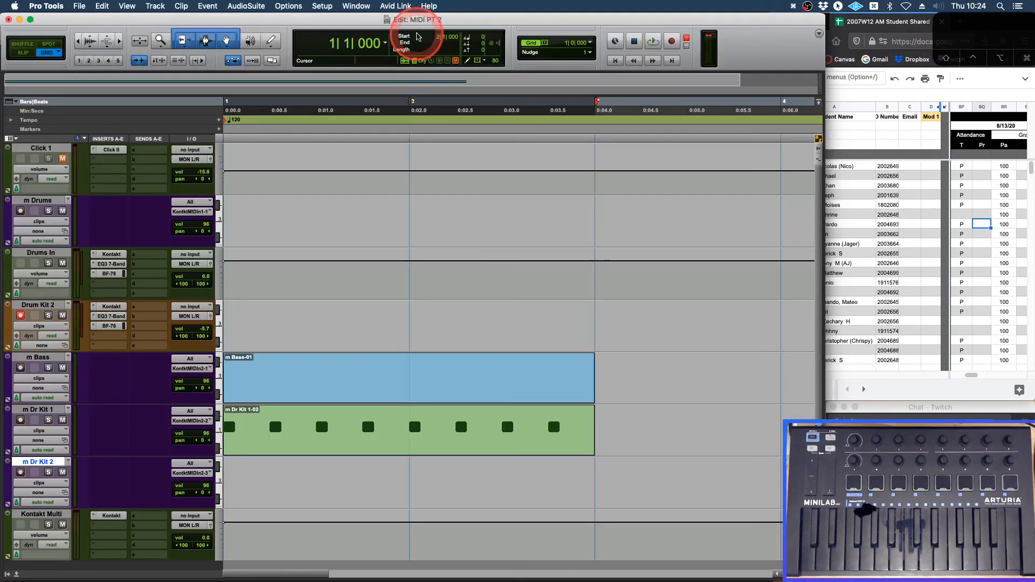
key("super+equal")
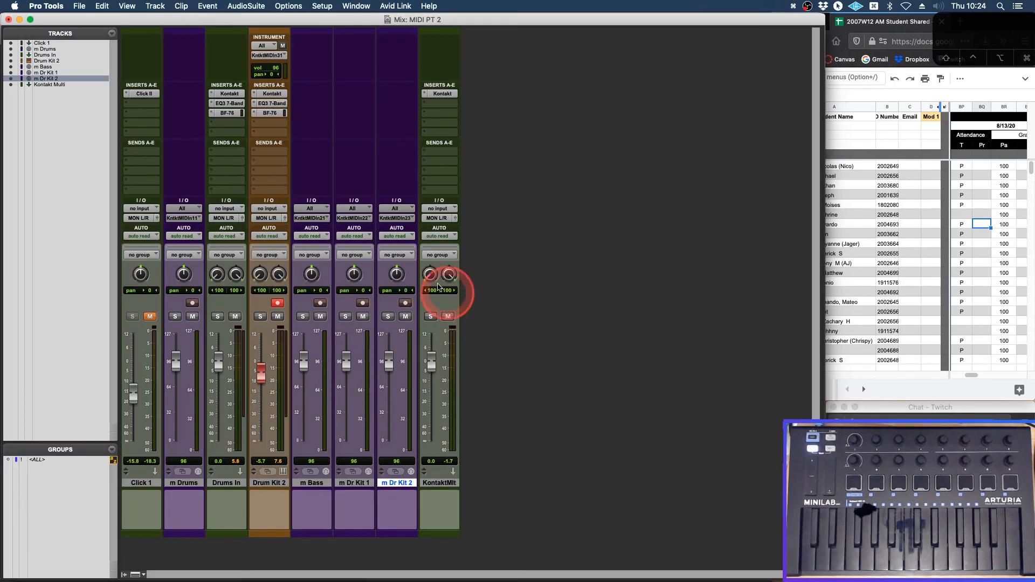
double_click(398, 484)
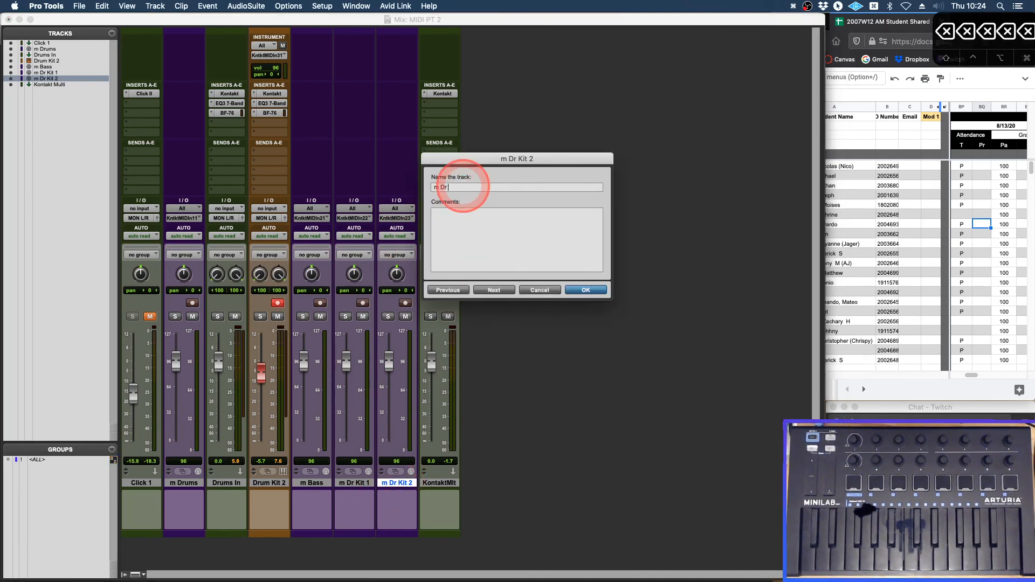
key("BackSpace")
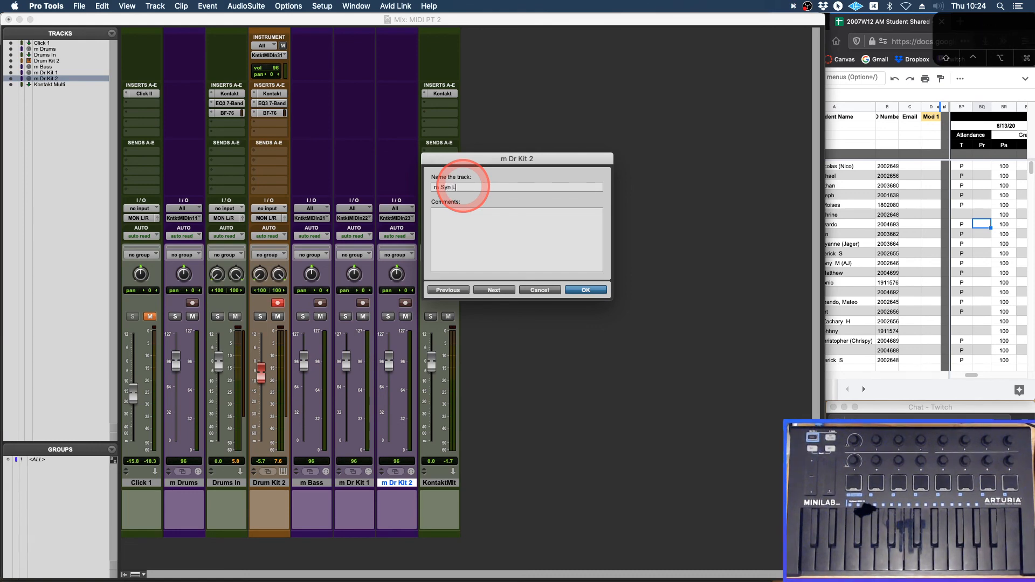
type("Syn Ld")
key("Return")
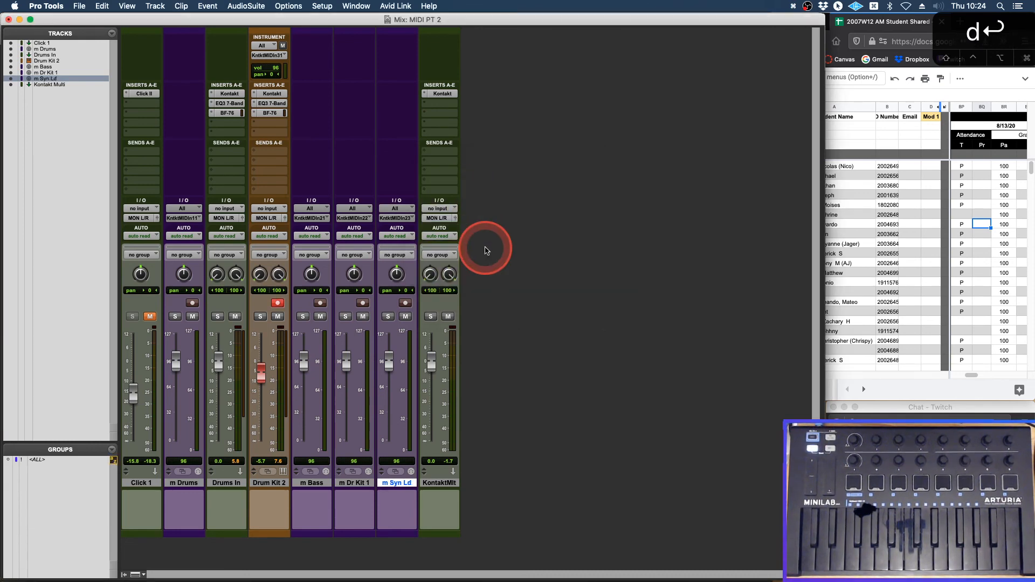
Record-enable the m Syn Ld track to audition it from the keyboard, and select the m Dr Kit 1 track
left_click(313, 480)
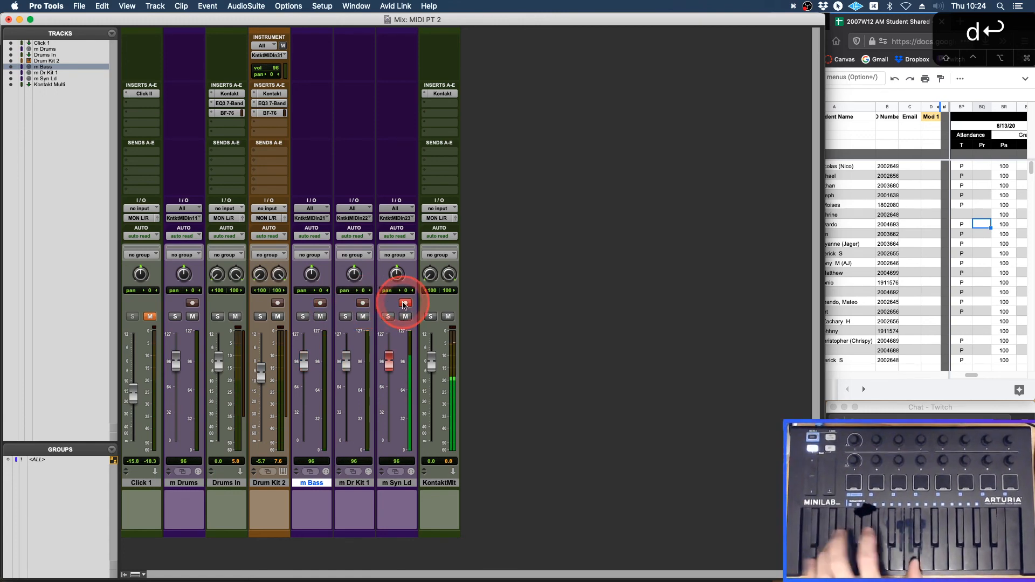
left_click(354, 482)
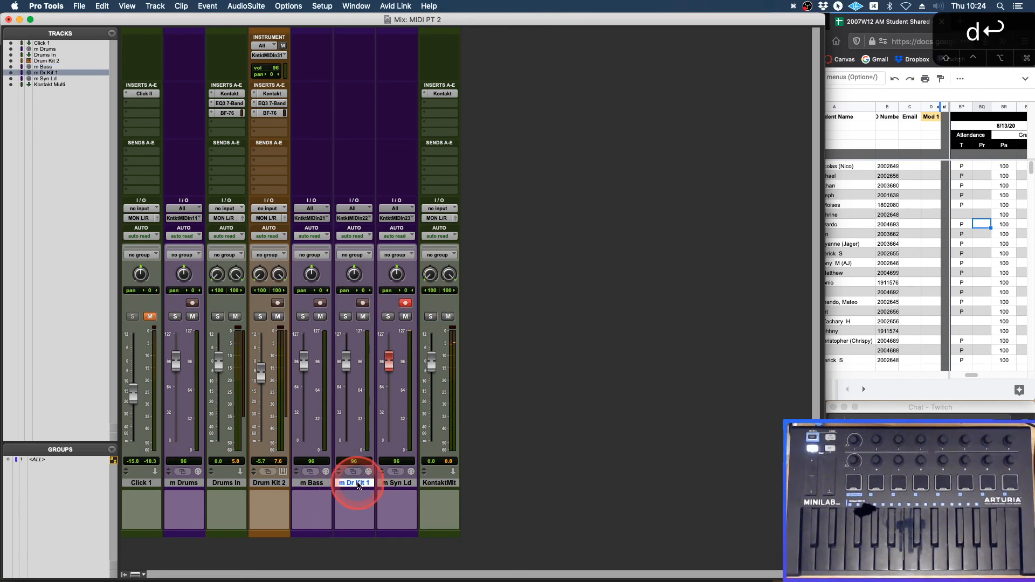
Replace the Andre Winter Minimize Kit in the Kontakt Multi rack with AR50s Autumn Kit - Lite from Abbey Road 50s Drummer
left_click(441, 94)
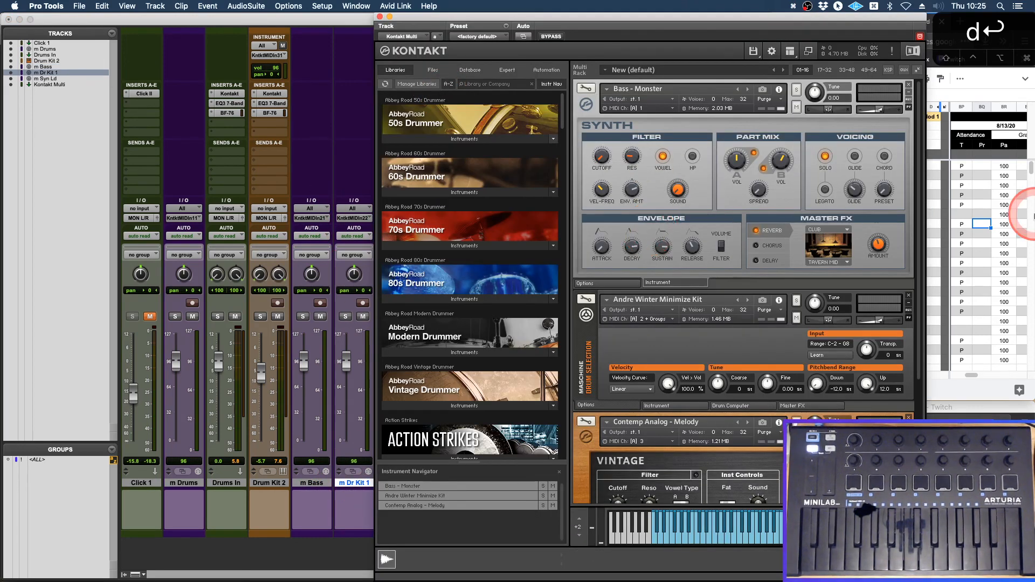
left_click(908, 295)
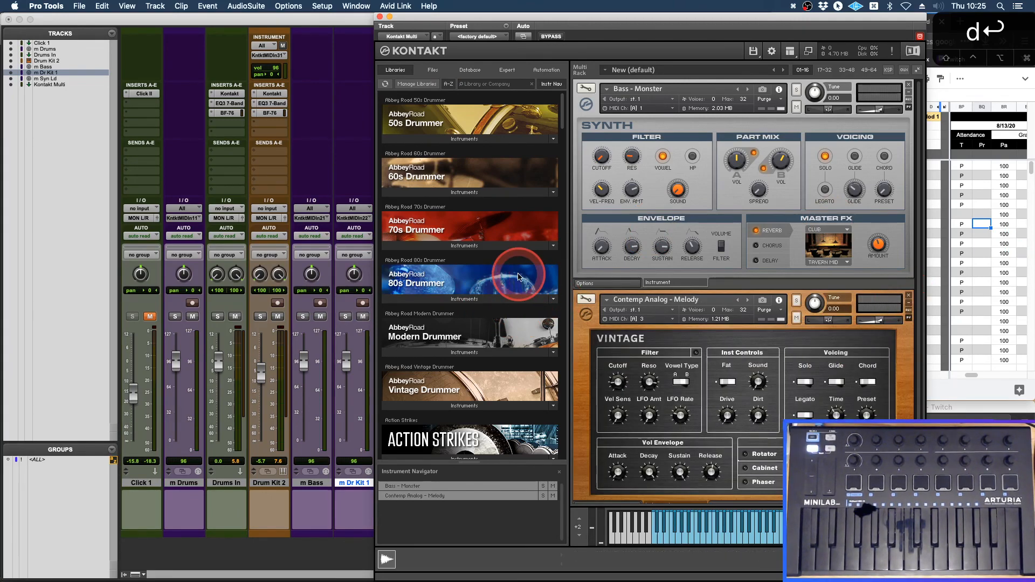
scroll(518, 277, "down", 20)
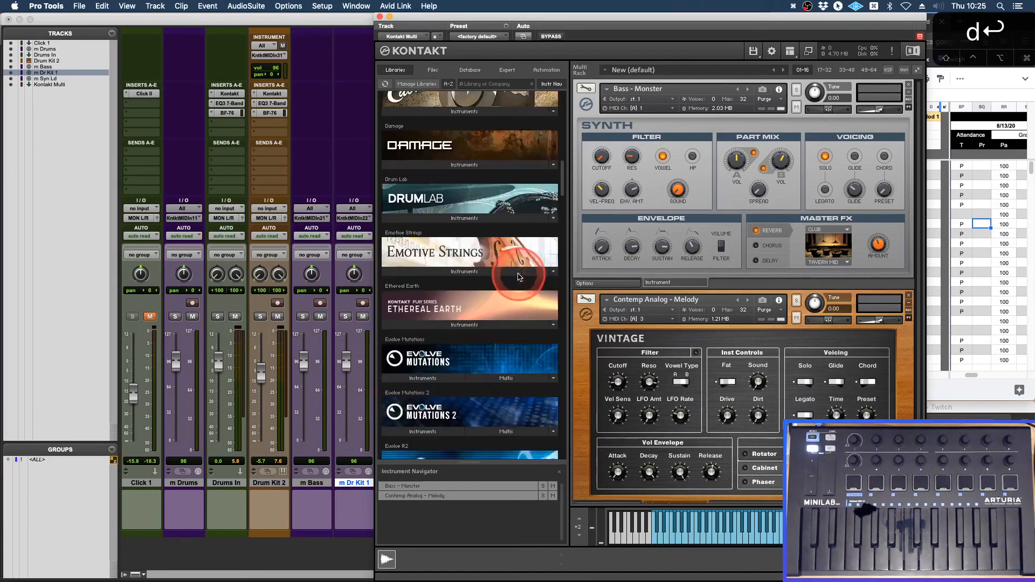
scroll(517, 277, "down", 6)
scroll(517, 276, "up", 20)
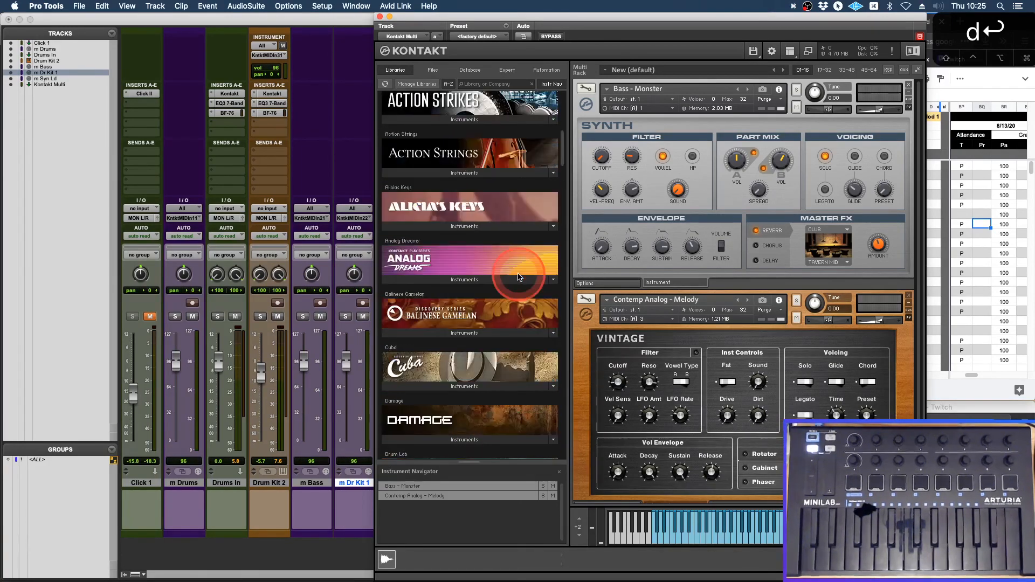
left_click(466, 139)
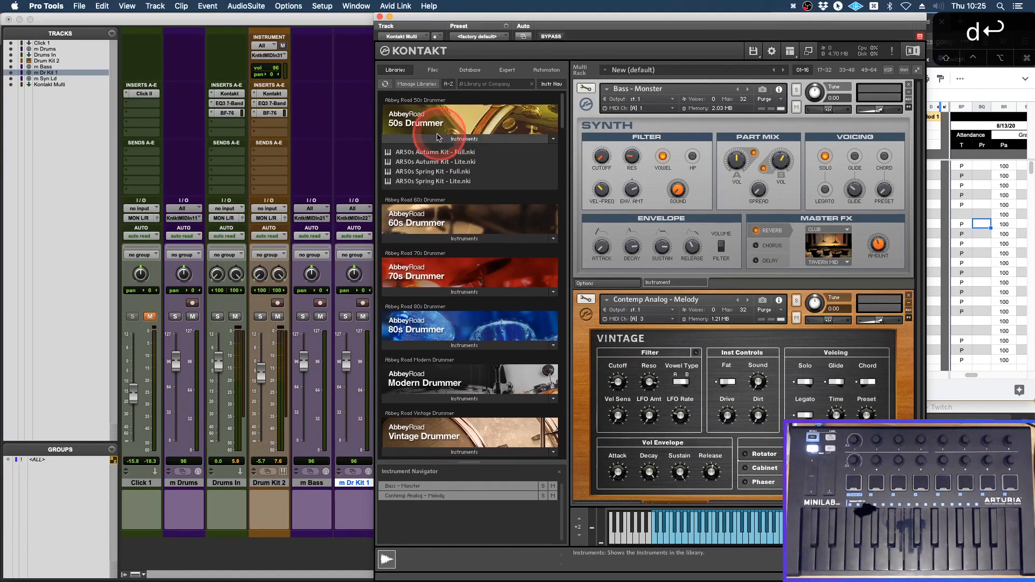
double_click(428, 162)
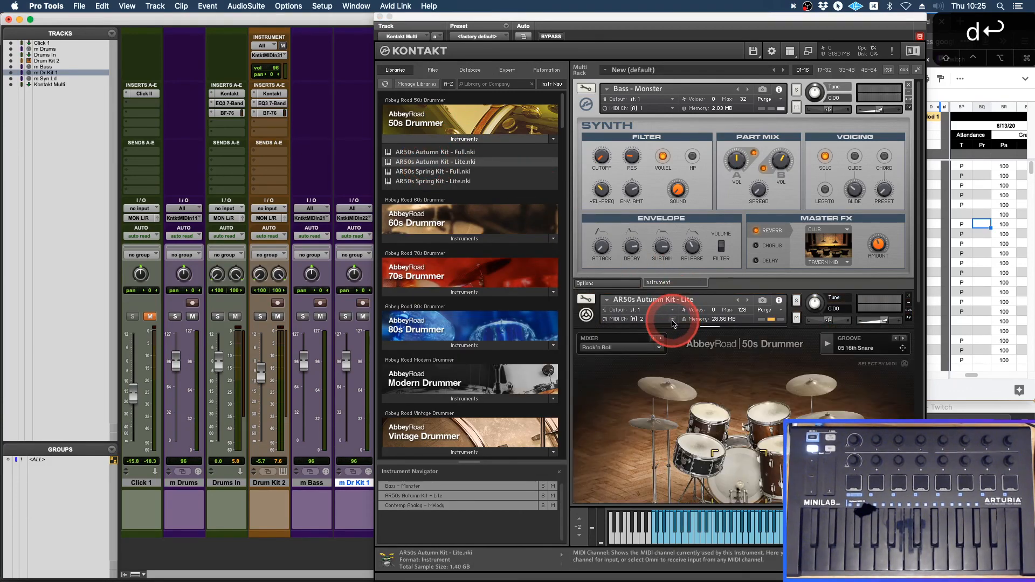
Set the AR50s Autumn Kit - Lite to Port A MIDI channel 1 and review the instruments in the rack
left_click(672, 319)
left_click(728, 340)
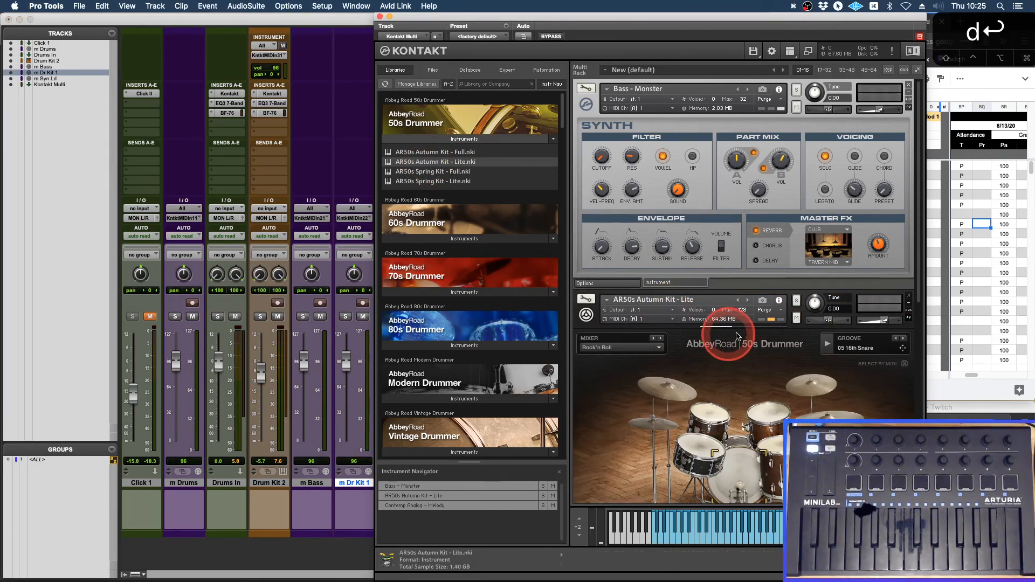
scroll(749, 318, "down", 8)
scroll(768, 333, "down", 3)
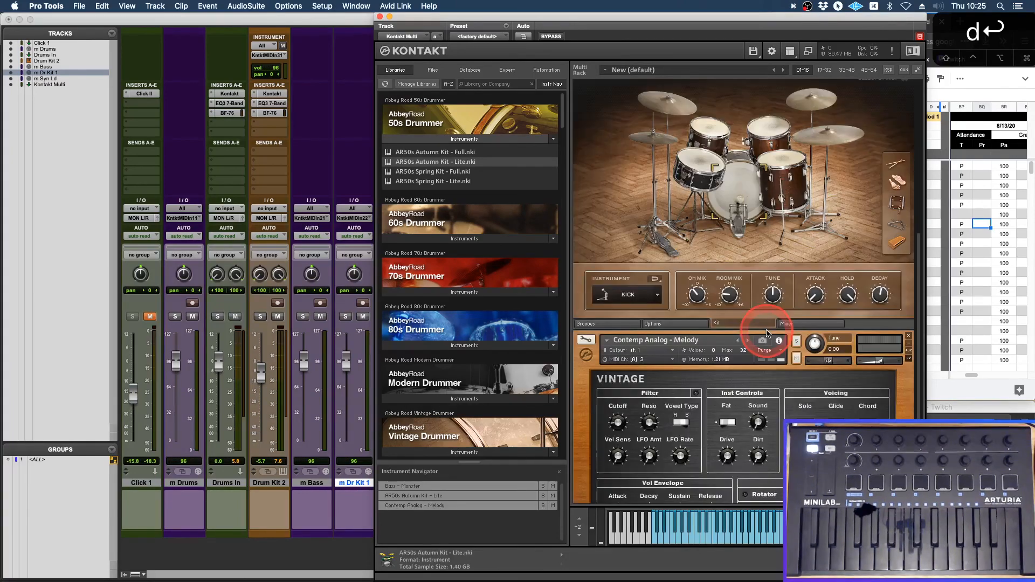
scroll(768, 333, "up", 10)
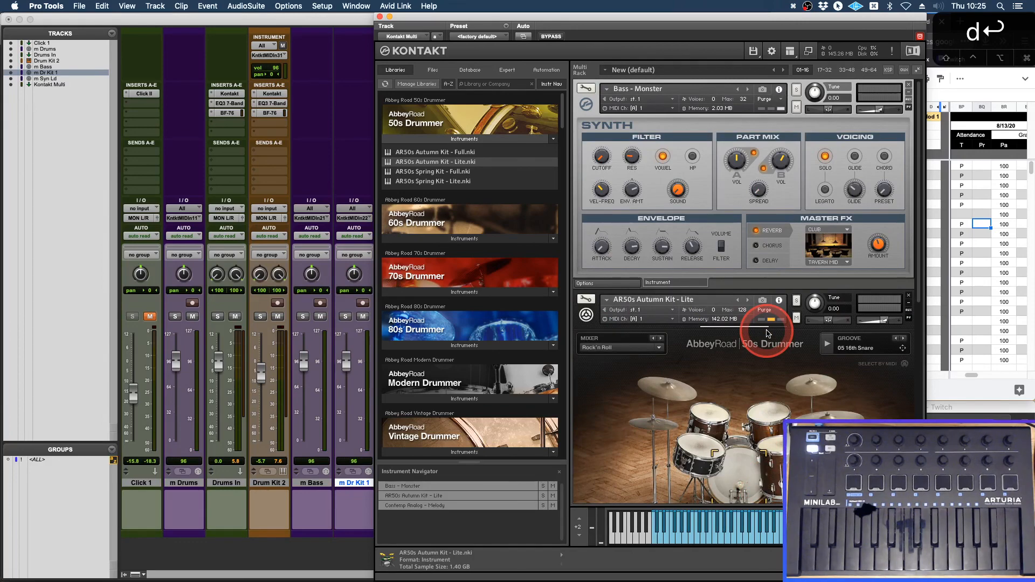
Assign the AR50s Autumn Kit - Lite to Port A MIDI channel 2, check the rack and close the Kontakt window
left_click(659, 319)
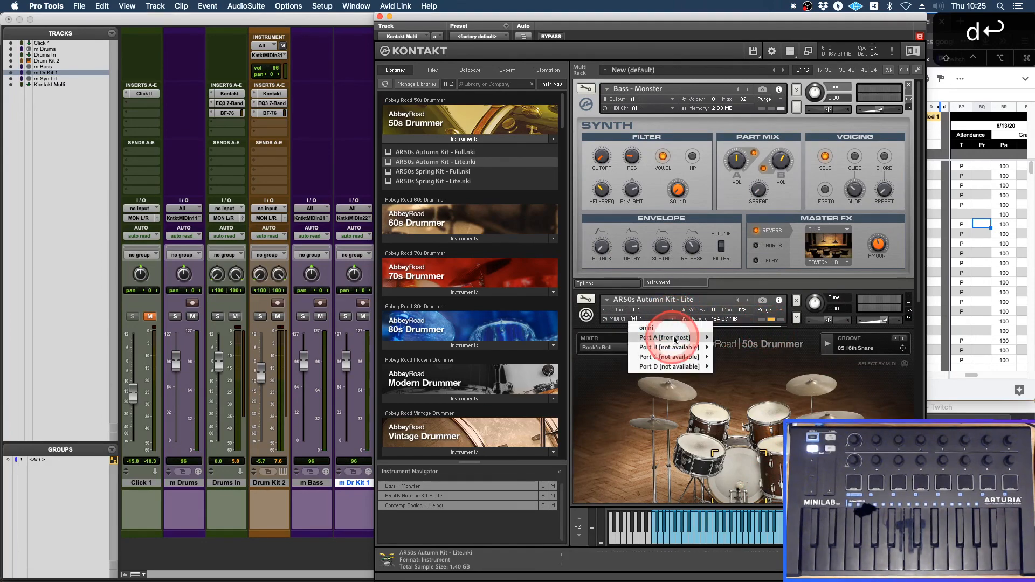
mouse_move(674, 339)
left_click(722, 347)
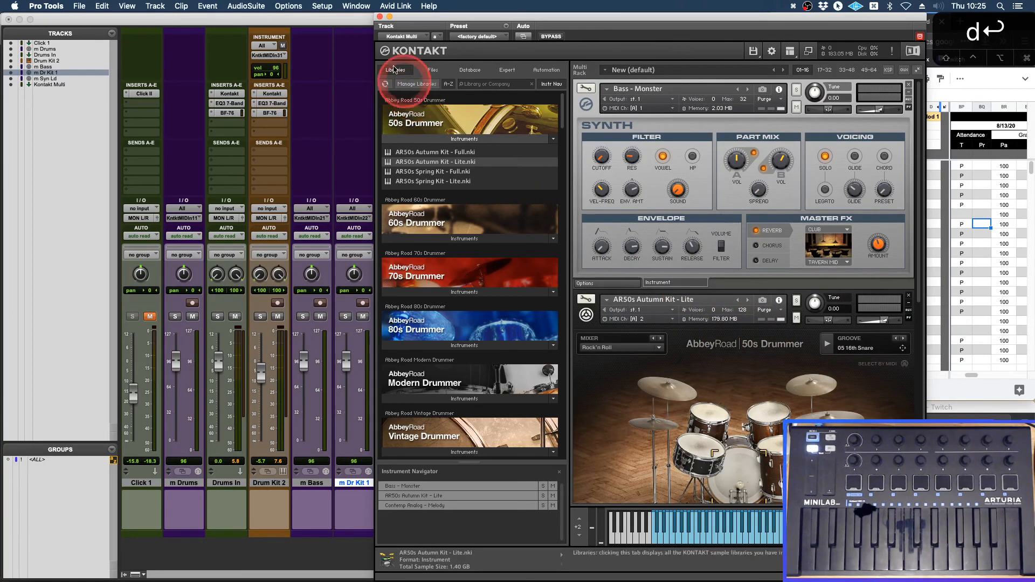
scroll(697, 282, "down", 10)
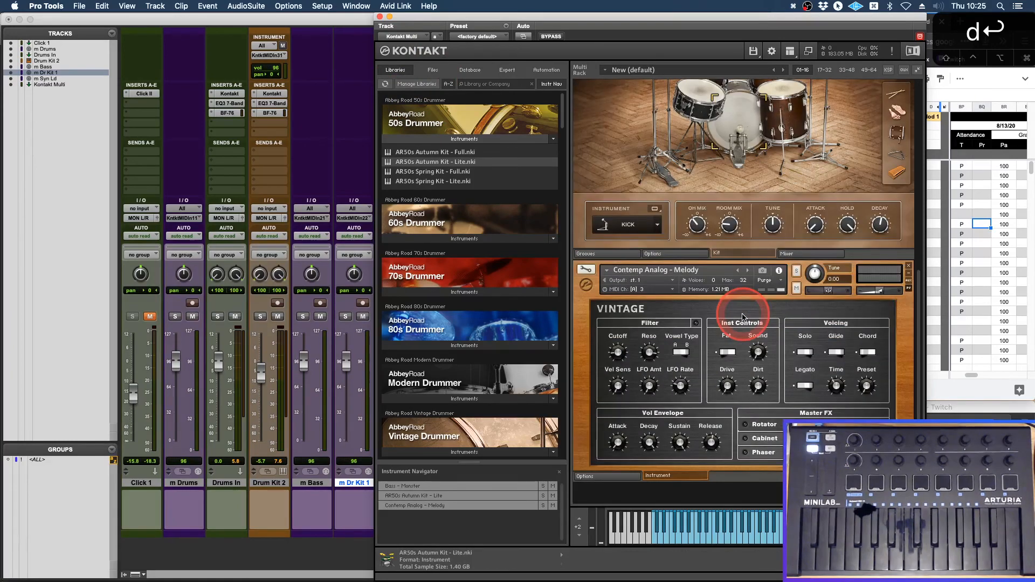
scroll(743, 317, "up", 10)
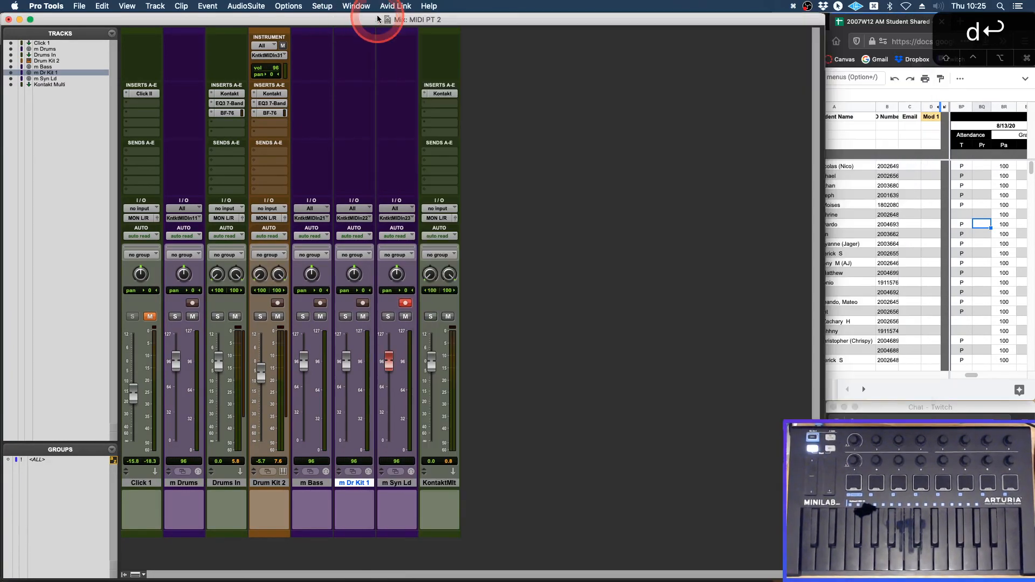
left_click(380, 17)
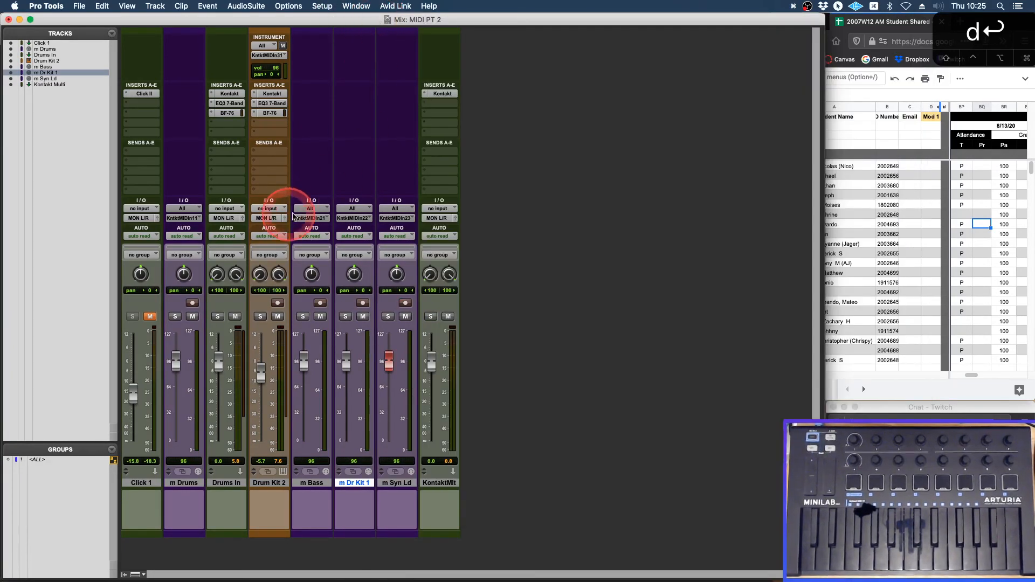
Record-enable m Bass, m Dr Kit 1 and m Syn Ld one after another to audition each instrument, and select the m Bass track
left_click(320, 303)
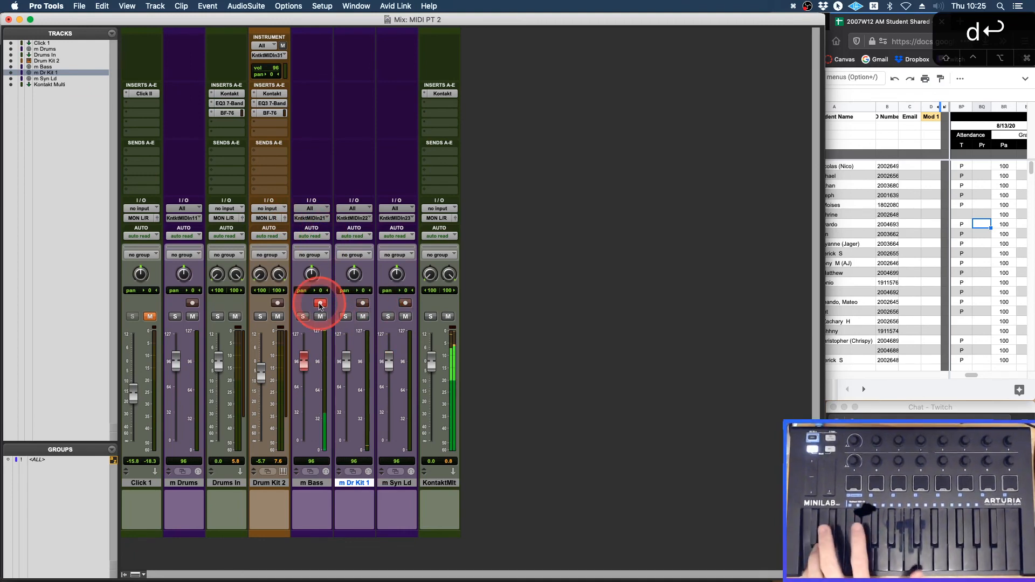
left_click(359, 303)
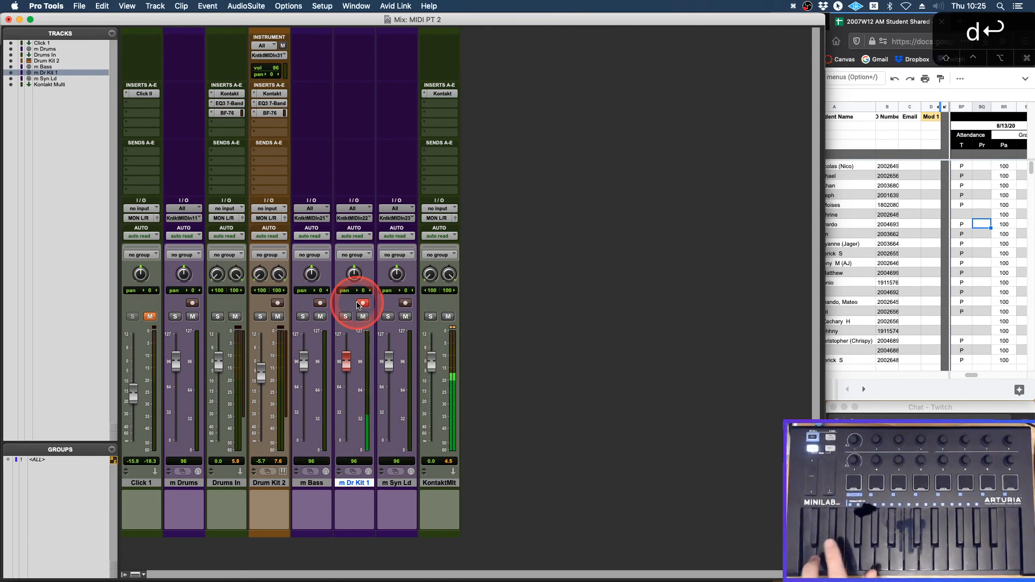
left_click(404, 304)
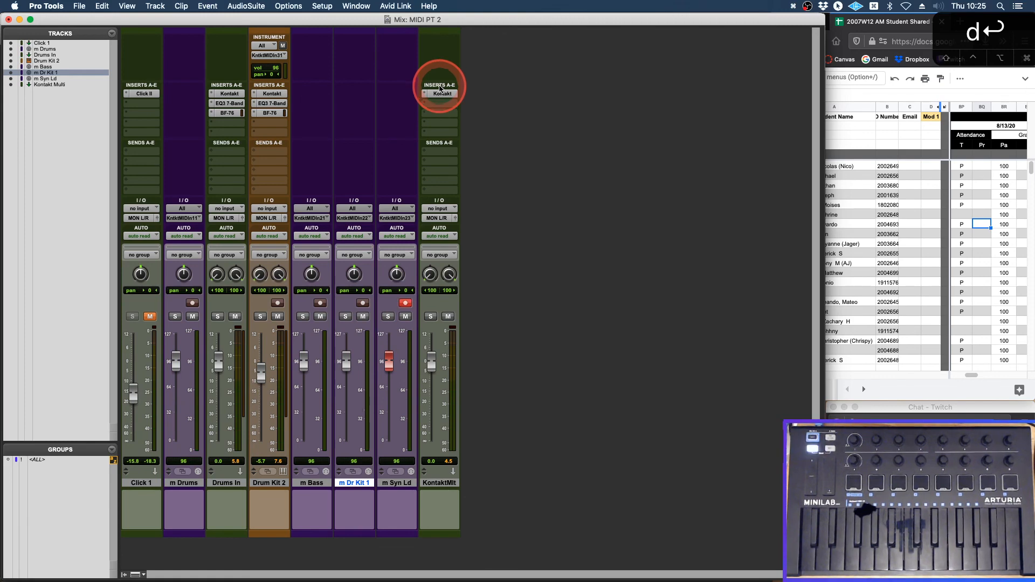
left_click(323, 484)
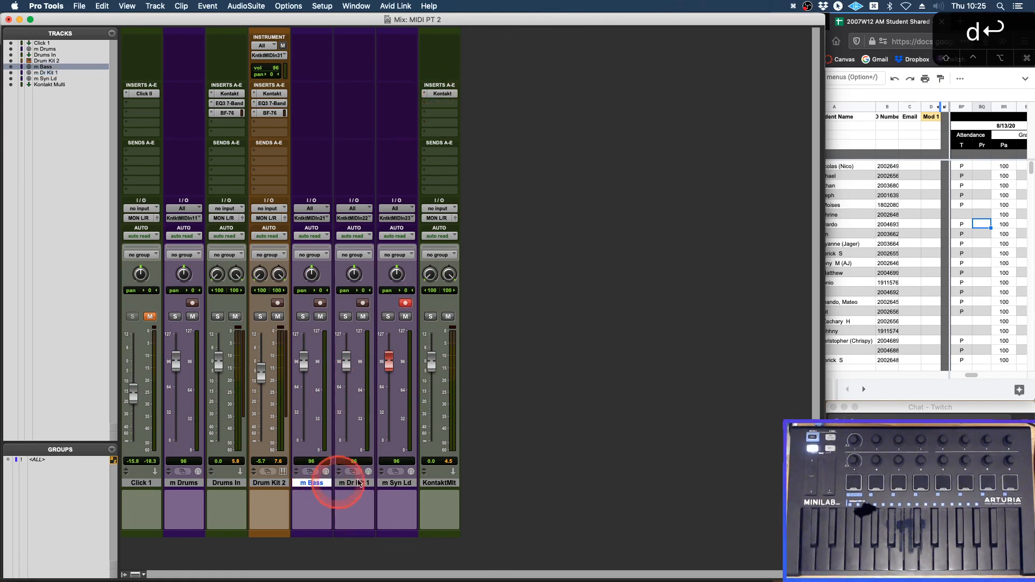
Select the m Syn Ld track, open Kontakt on the Kontakt Multi track, hide its browser and place its window beside the mixer tracks
left_click(397, 483)
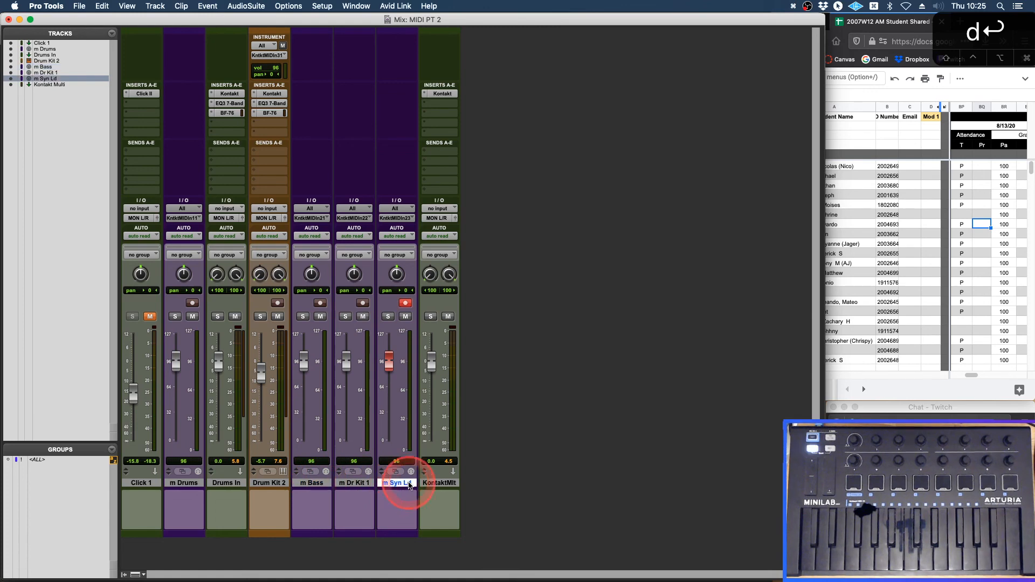
left_click(441, 94)
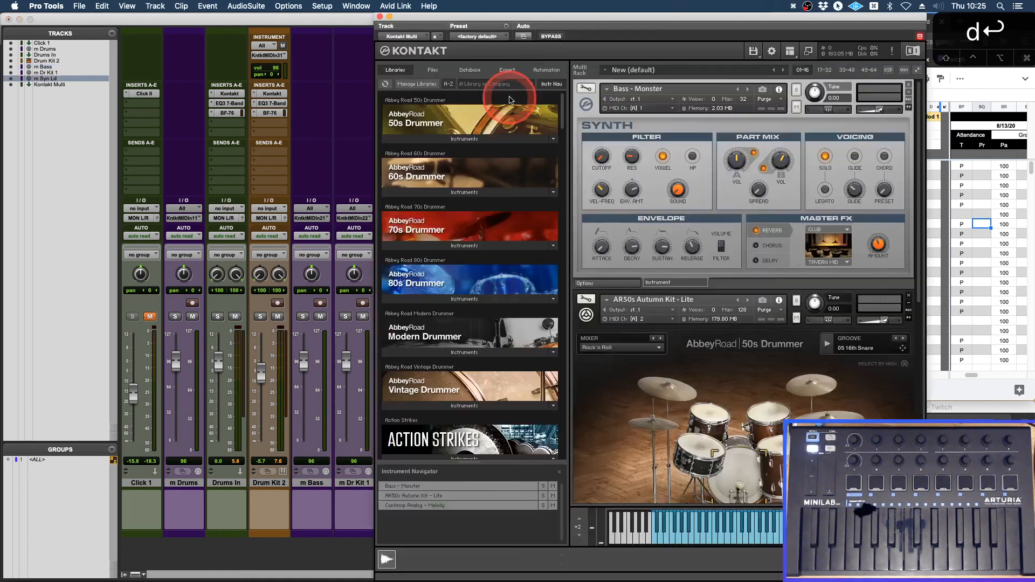
left_click(790, 51)
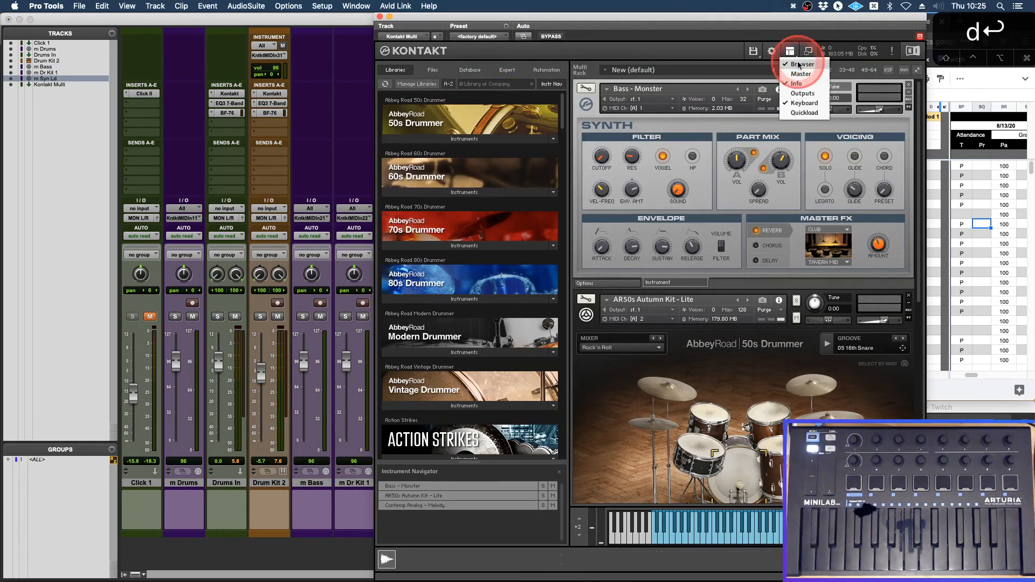
left_click(804, 75)
left_click_drag(550, 25, 646, 26)
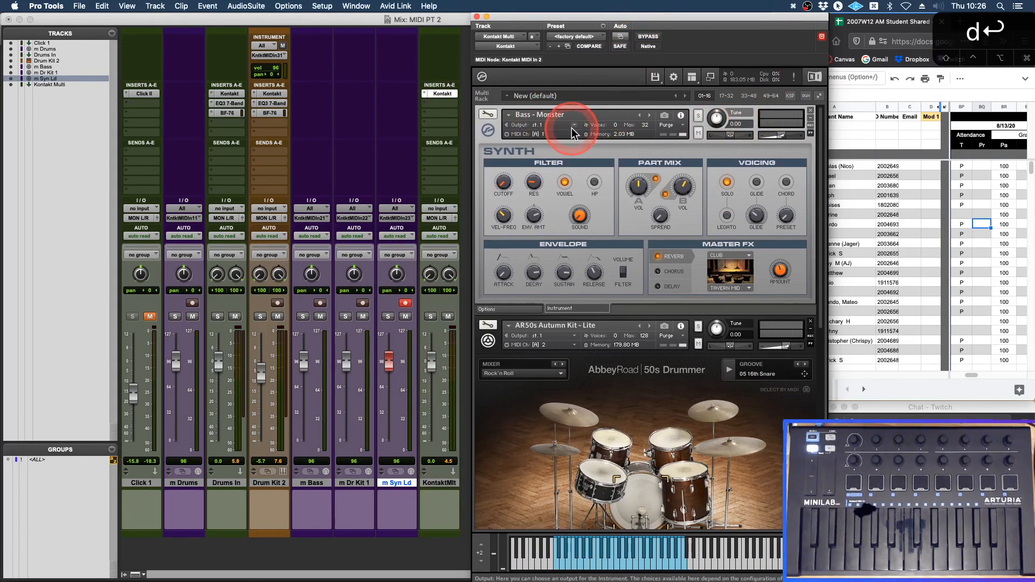
Collapse the Bass - Monster, AR50s Autumn Kit - Lite and Contemp Analog - Melody instruments in the Kontakt rack
left_click(810, 118)
left_click(811, 138)
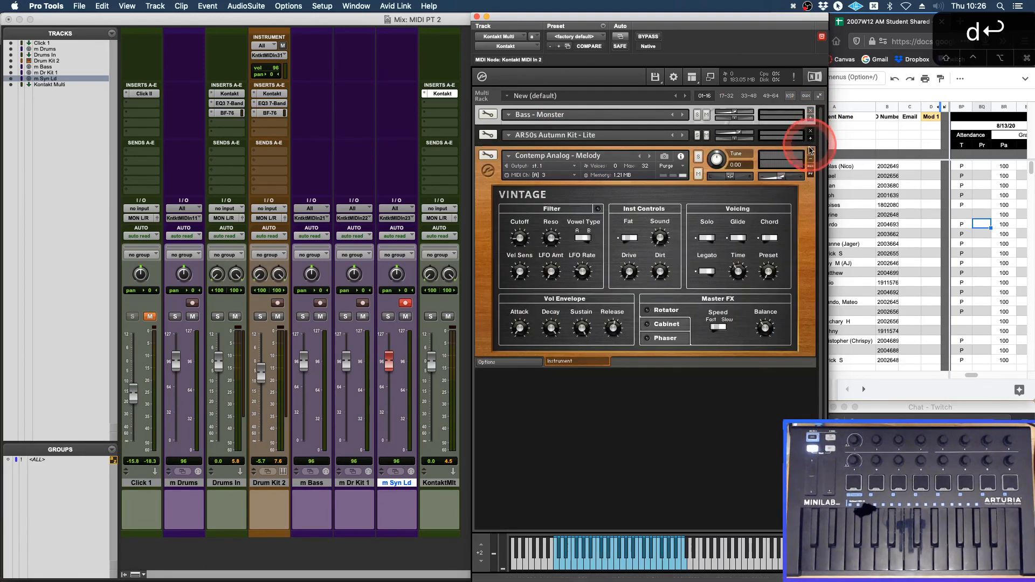
left_click(810, 158)
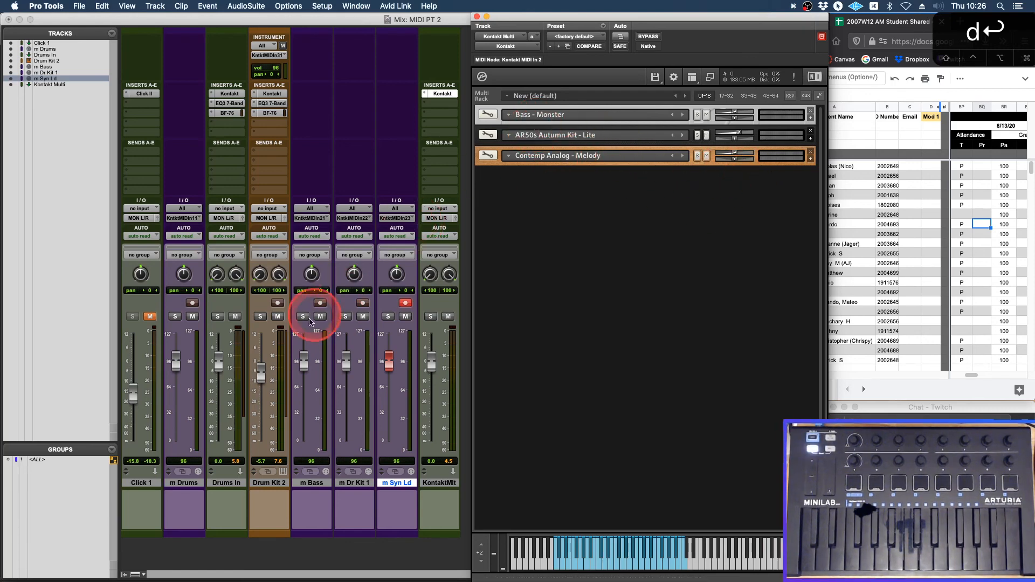
left_click(319, 303)
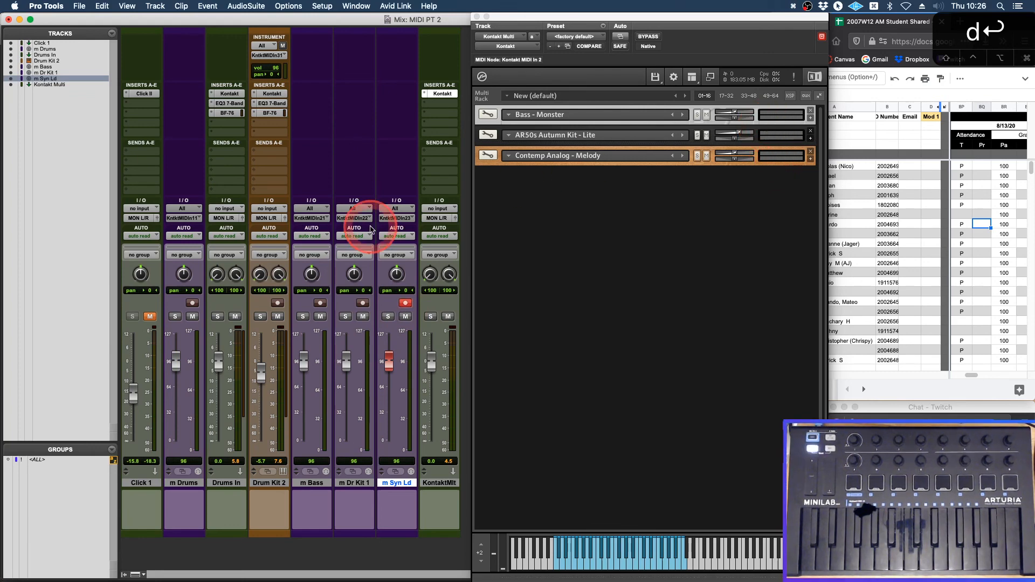
Switch to the Edit window, play the session and open the m Dr Kit 1 clip in the MIDI Editor
key("super+equal")
left_click(339, 447)
key("space")
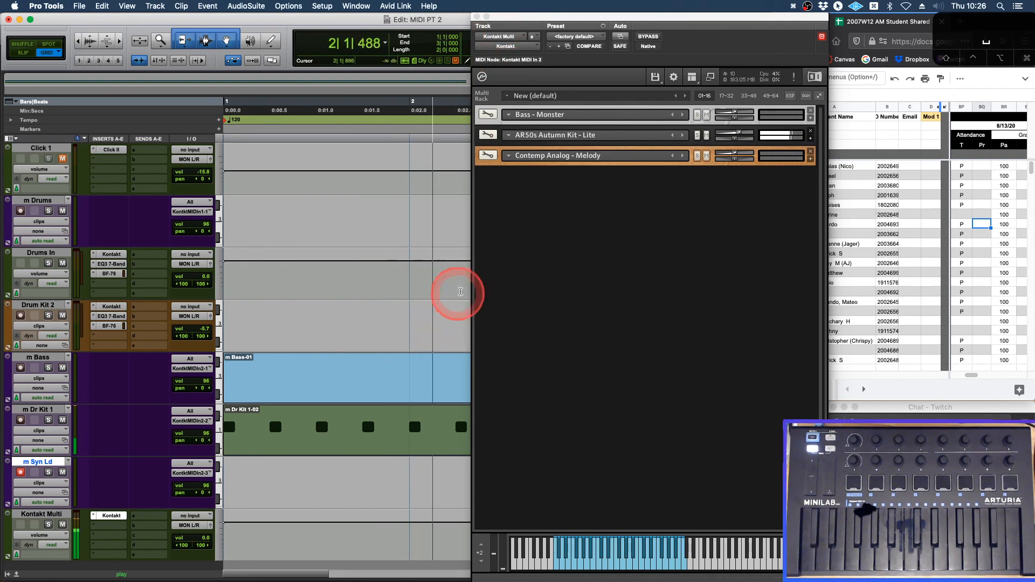
double_click(275, 438)
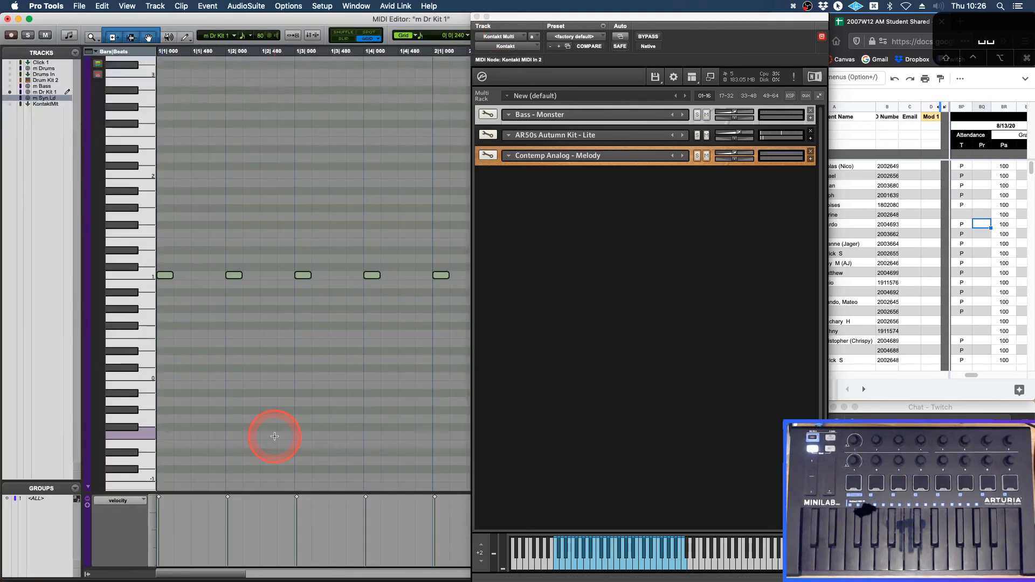
Copy the first C1 drum note to F#1 on the offbeat at 1|1|480 and audition a neighbouring drum key
left_click(192, 263)
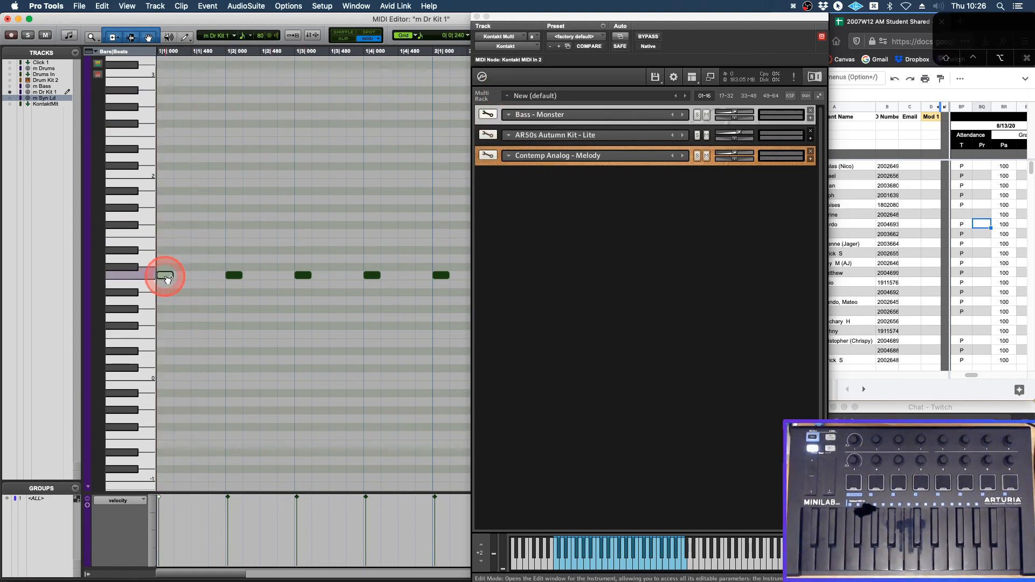
left_click(183, 259)
left_click_drag(188, 264, 203, 230)
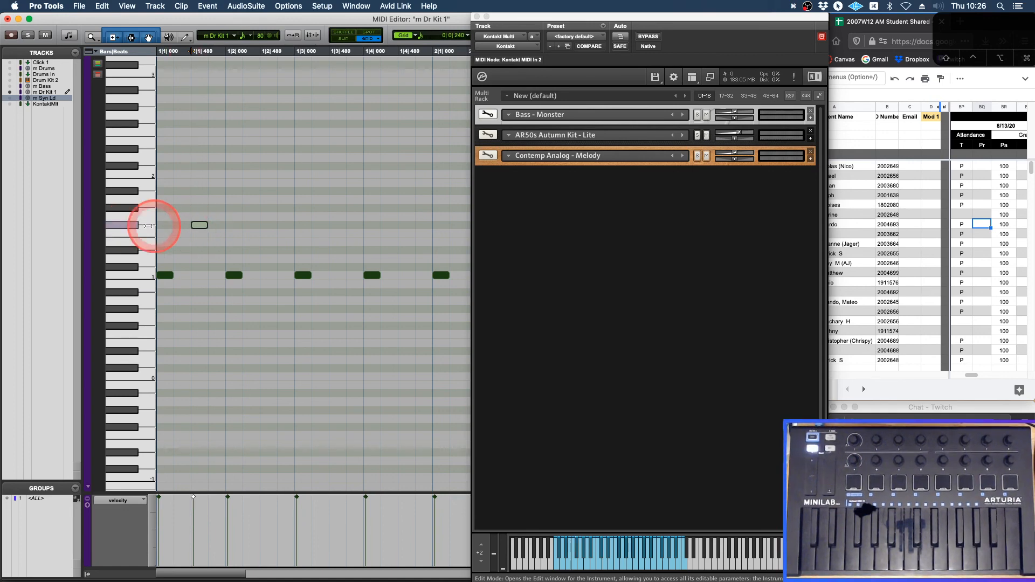
left_click(127, 208)
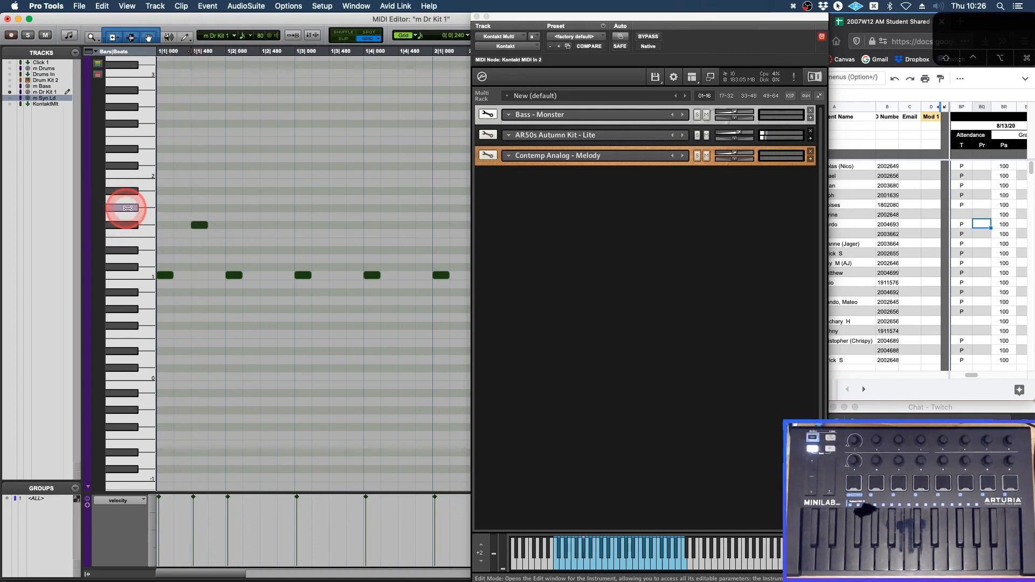
Duplicate the F#1 note onto every offbeat of both bars, moving the Kontakt window out of the way
mouse_move(199, 224)
left_mouse_down()
mouse_move(413, 225)
mouse_move(192, 232)
left_mouse_up()
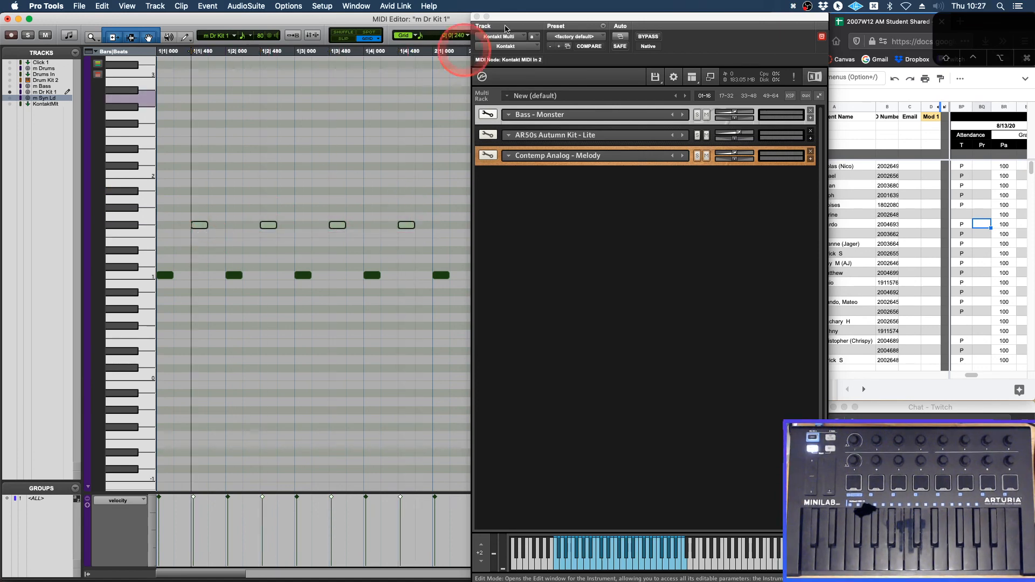
left_click_drag(514, 18, 699, 17)
left_click_drag(201, 226, 477, 225)
Play the drum pattern and lower the velocity of all F#1 notes by about 30
key("space")
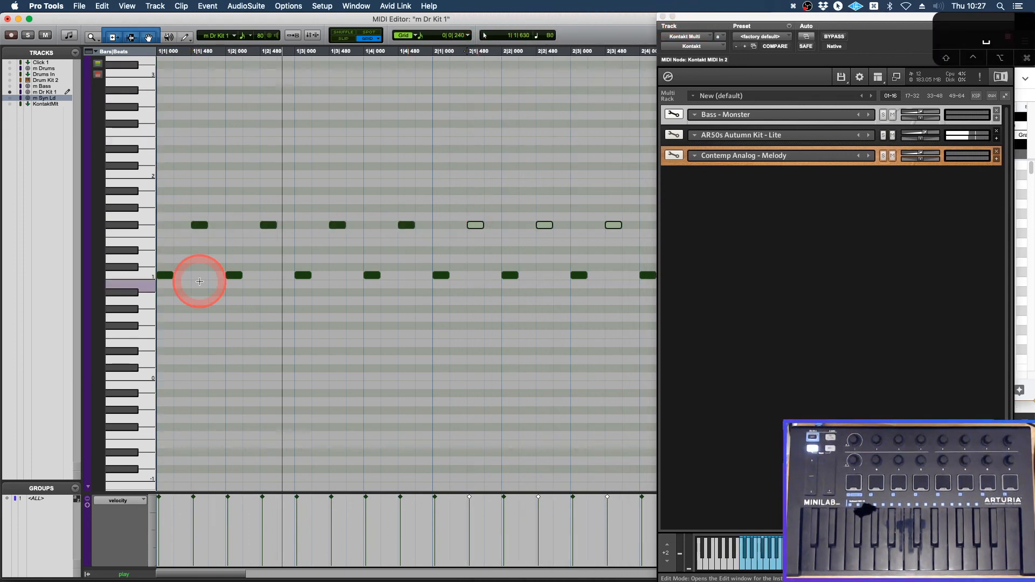
left_click(127, 225)
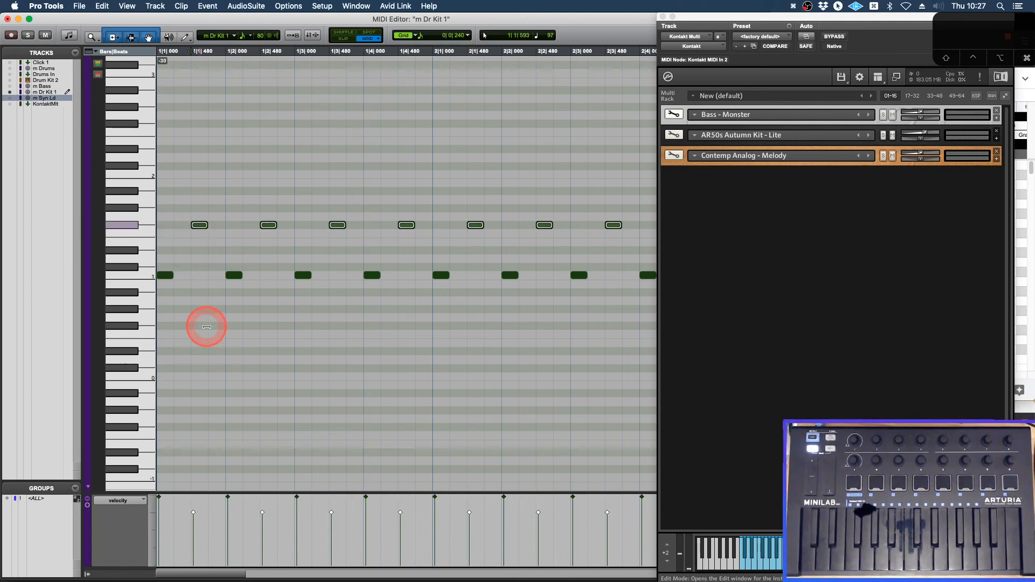
left_click(222, 235)
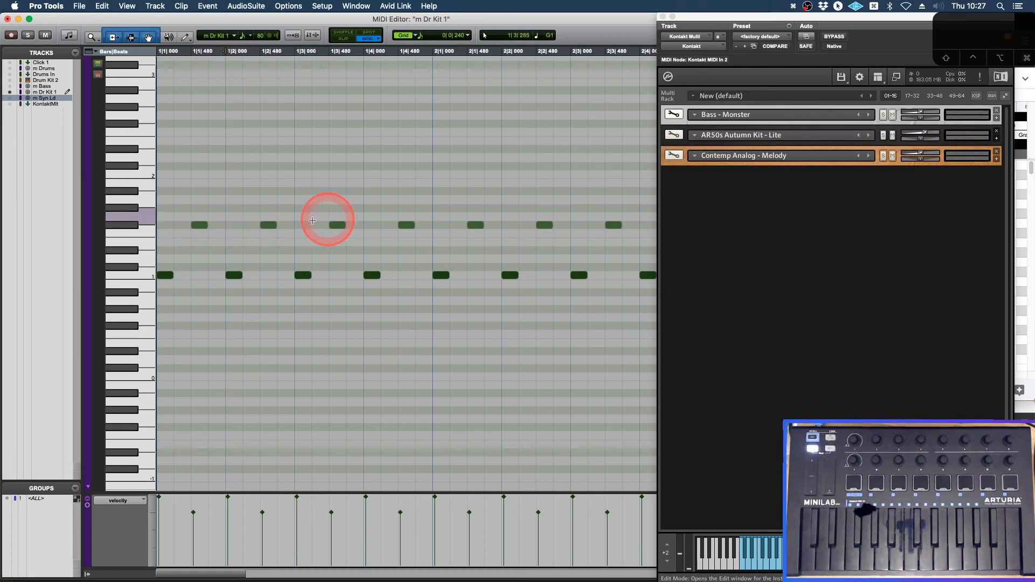
Add quieter F#1 notes at 1|2|720 and 2|2|720, reducing the velocity of each
left_click(284, 225)
left_click_drag(288, 225, 282, 341)
key("space")
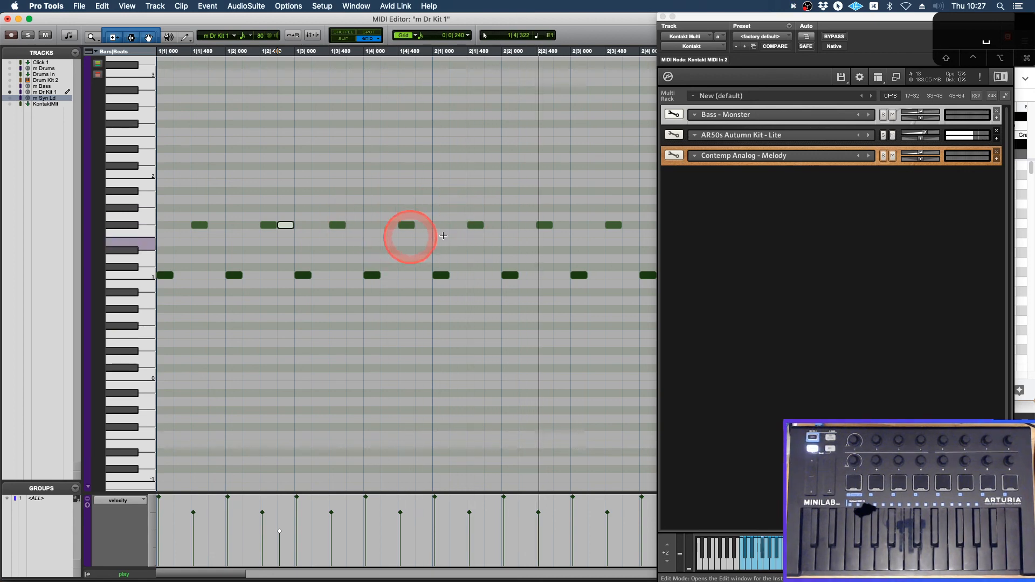
left_click(561, 225)
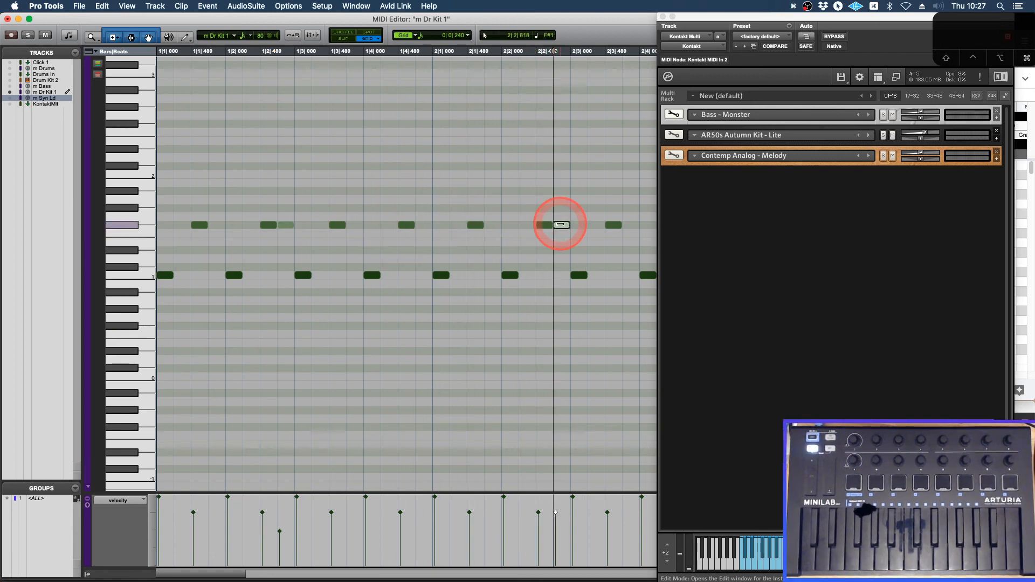
left_click_drag(561, 225, 562, 281)
Raise the last F#1 note at 2|4|480 to Bb1, and copy a soft F#1 note to 1|1|000 with a very low velocity
scroll(527, 241, "right", 5)
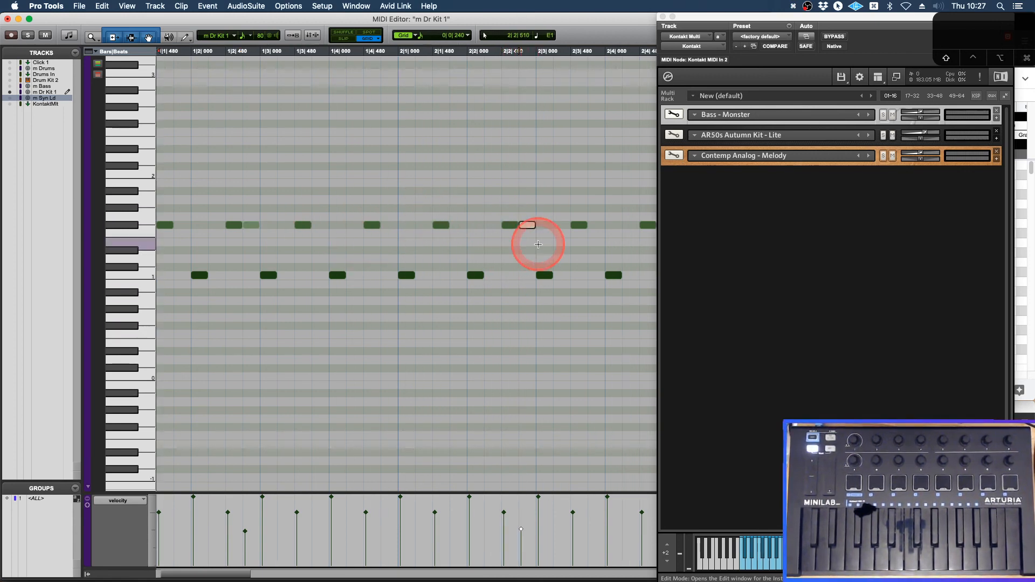
scroll(538, 245, "left", 1)
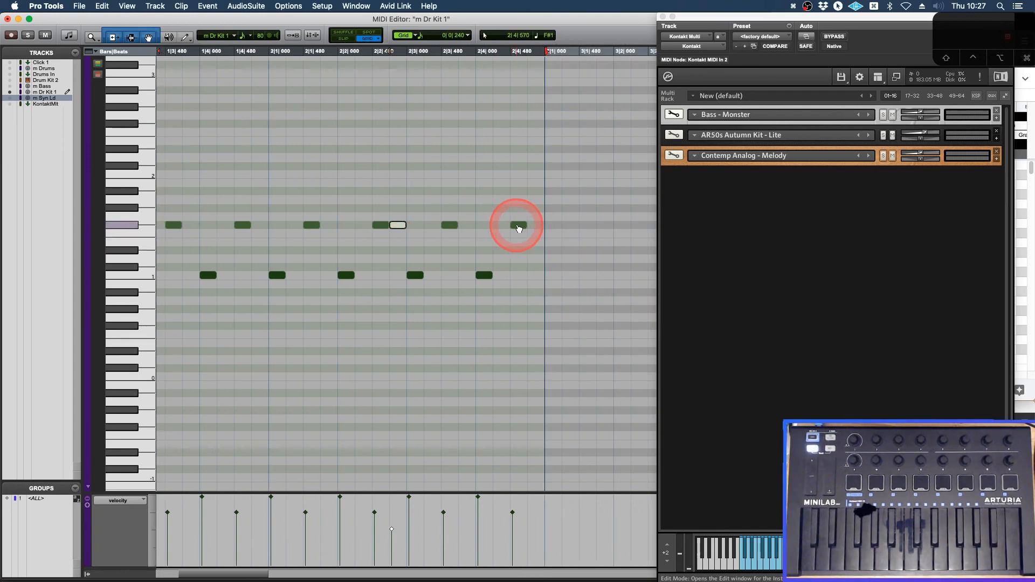
left_click(520, 227)
left_click(519, 192)
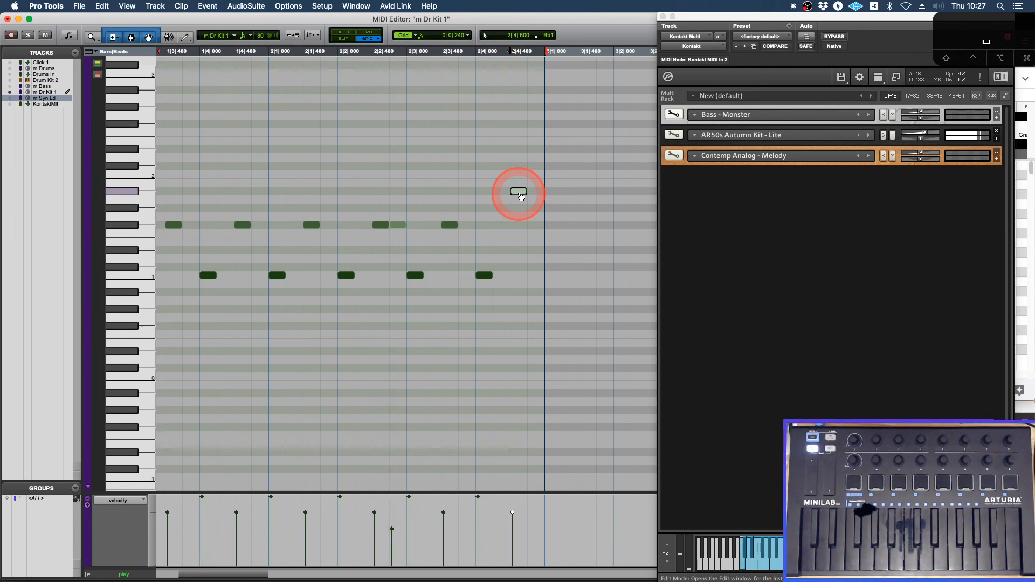
scroll(478, 277, "left", 10)
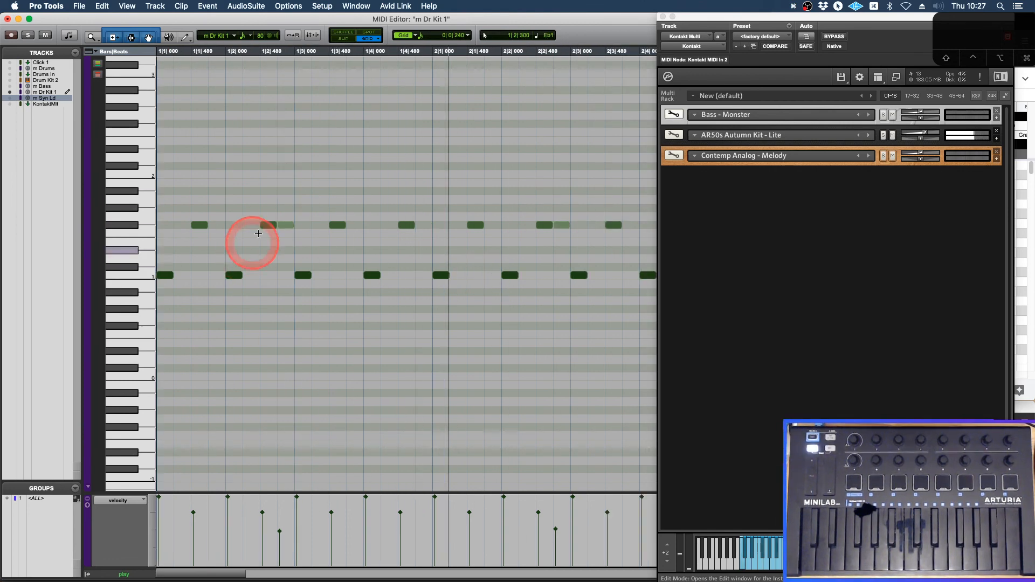
left_click_drag(287, 230, 163, 223)
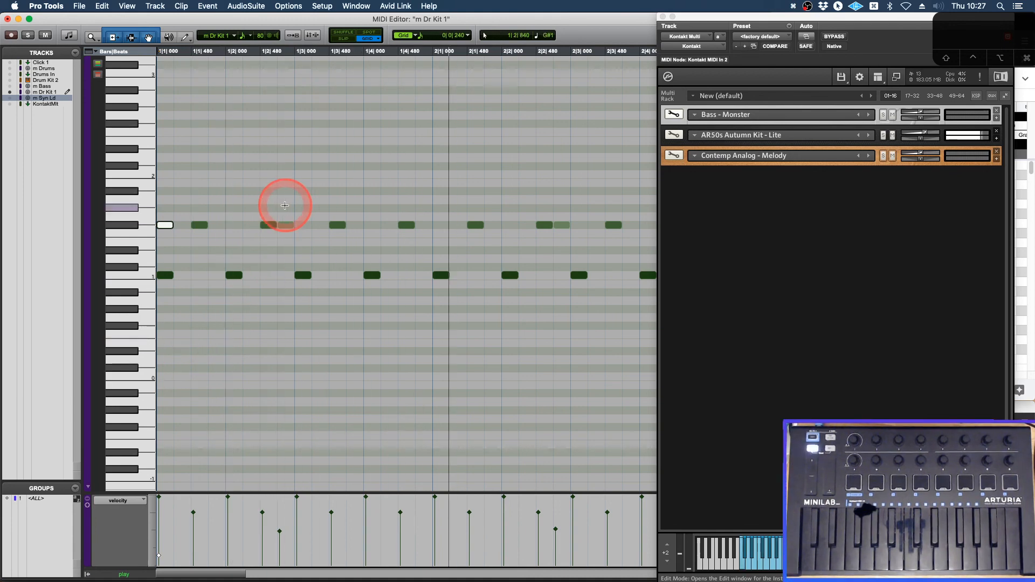
Add a C#1 note at 1|2|000 with velocity 127, and lower the C1 note beneath it to about velocity 100 while auditioning
left_click(135, 268)
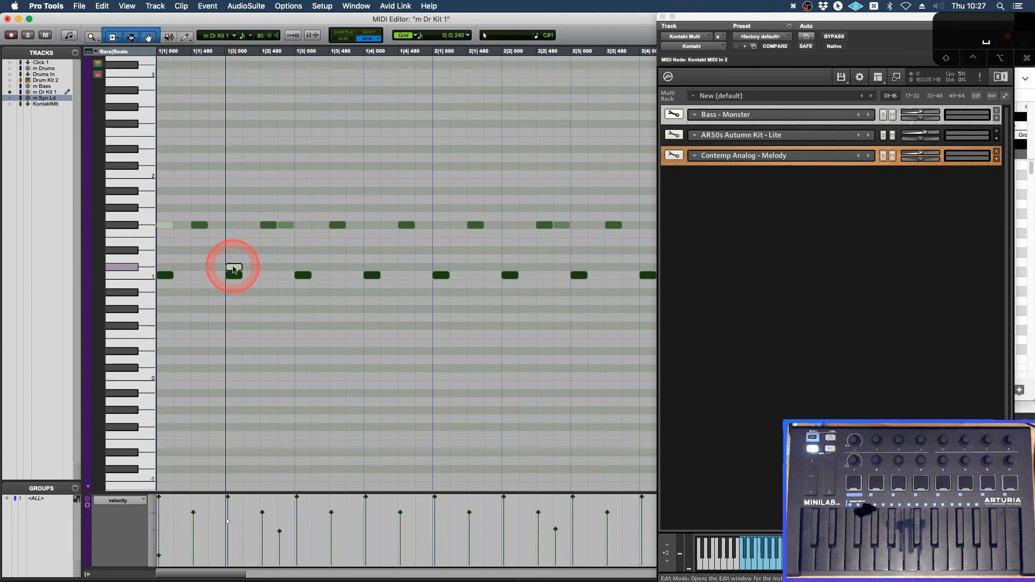
left_click_drag(237, 267, 225, 149)
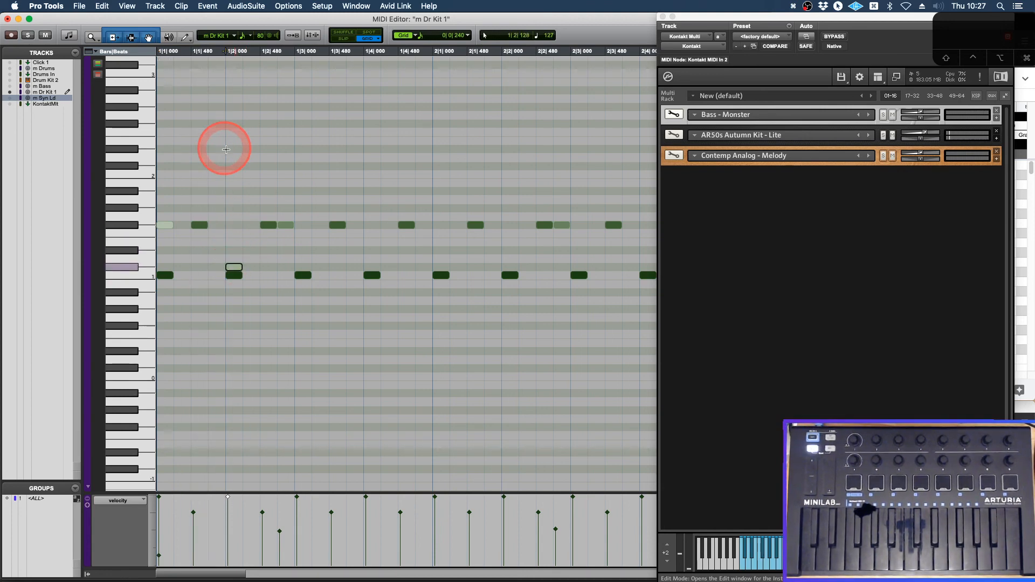
key("space")
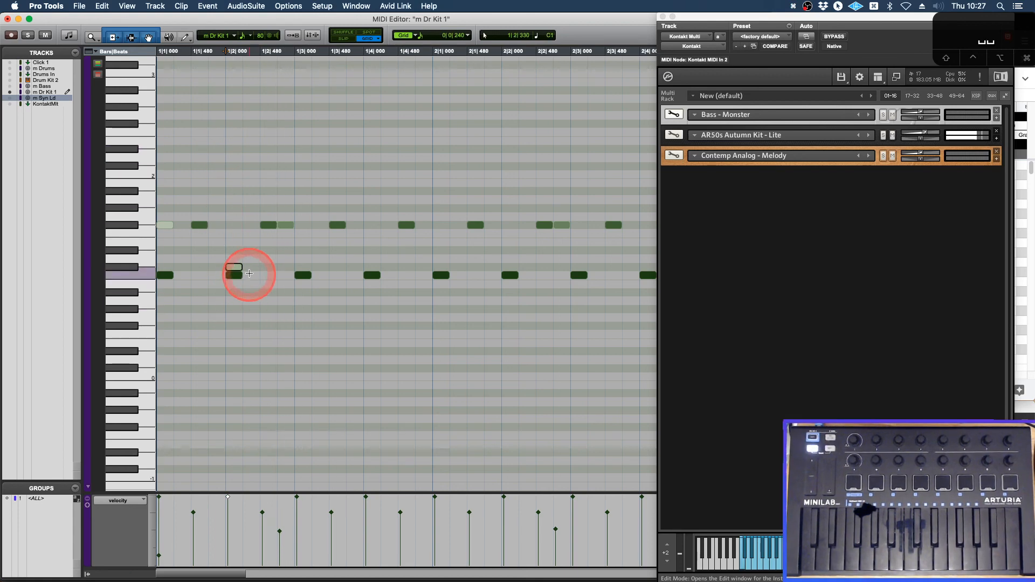
left_click_drag(236, 275, 237, 304)
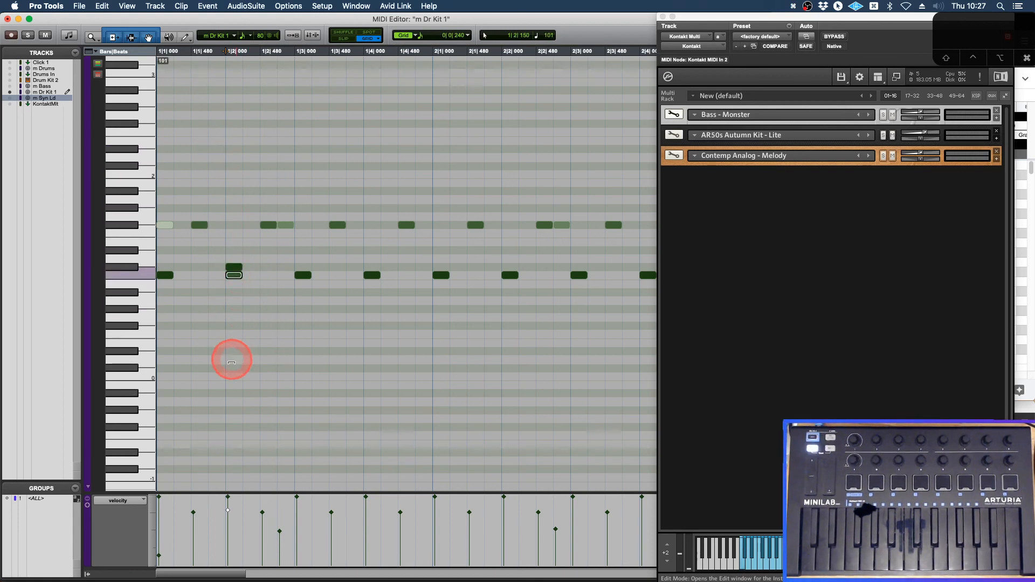
key("space")
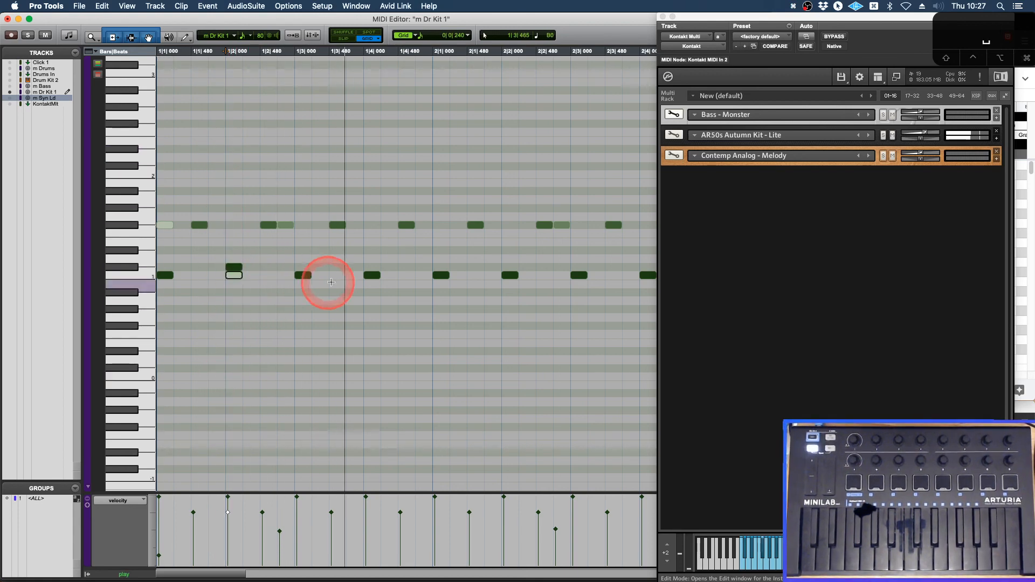
key("space")
Delete the C1 notes at 1|4|000, 2|2|000 and 2|4|000
left_click_drag(231, 258, 238, 273)
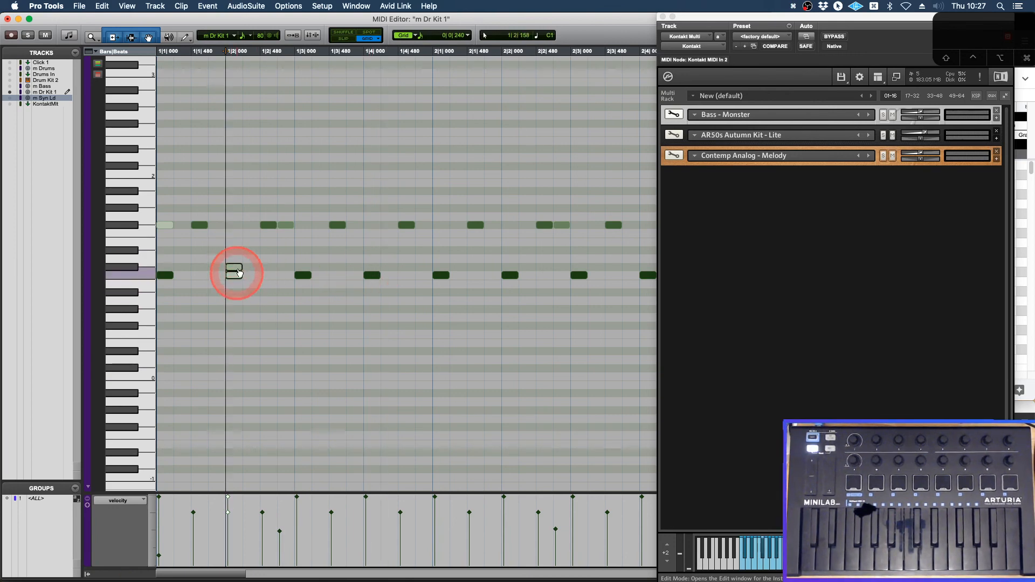
left_click_drag(372, 259, 386, 291)
key("BackSpace")
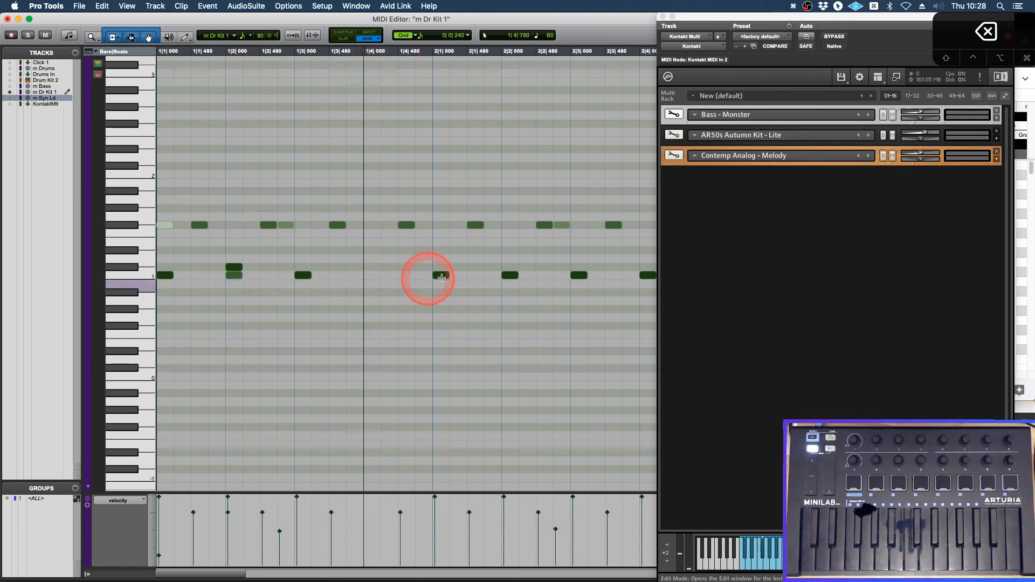
left_click_drag(493, 266, 534, 286)
key("BackSpace")
left_click_drag(634, 275, 661, 299)
key("BackSpace")
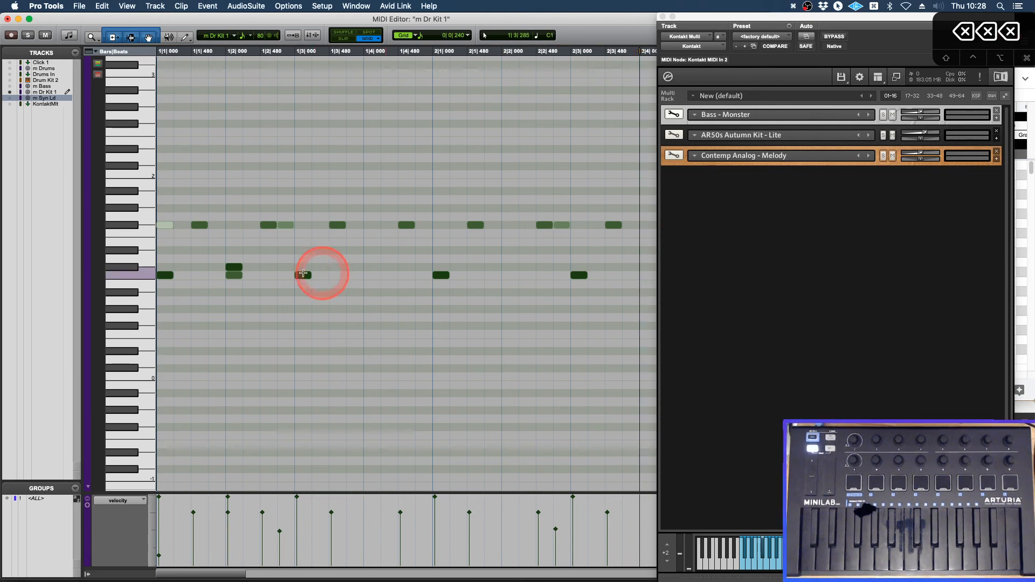
Copy the C#1 and C1 note pair from 1|2|000 to 1|4|000, 2|2|000 and 2|4|000
left_click_drag(231, 251, 646, 271)
left_click_drag(695, 17, 765, 9)
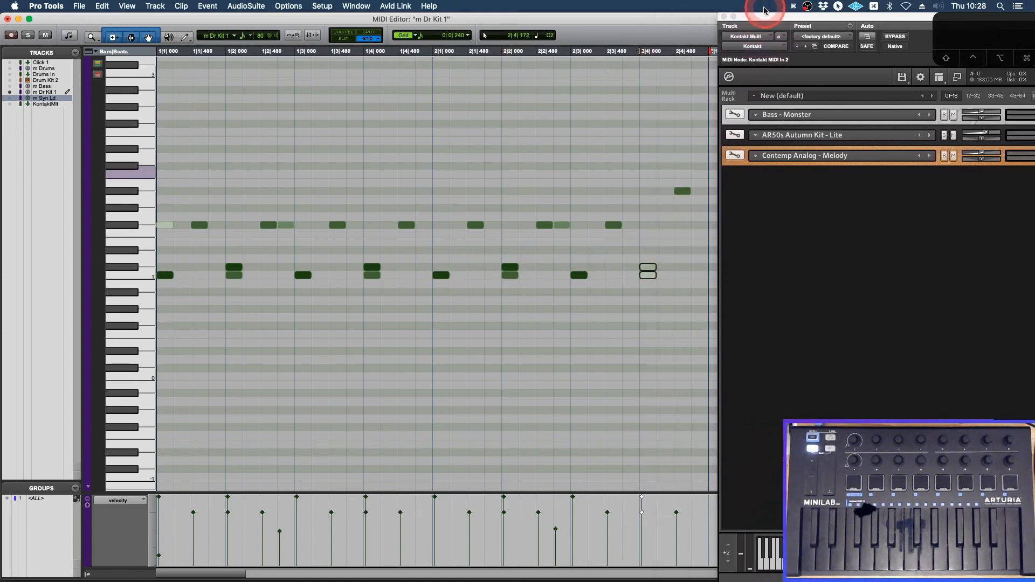
left_click(260, 257)
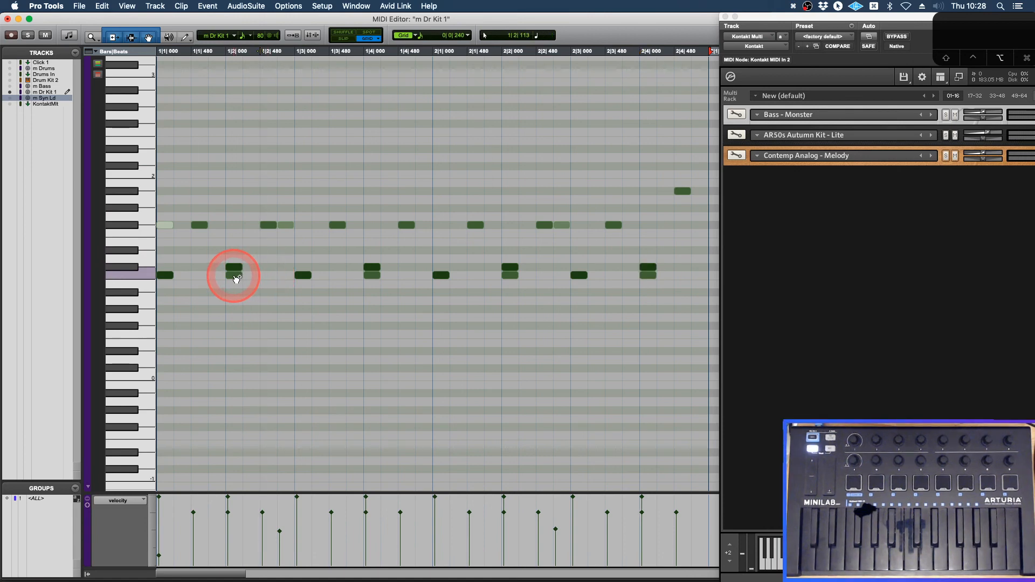
Copy the C1 note to 1|1|720 and 1|2|720 as extra drum hits, reducing the velocity of the second one
left_click_drag(235, 279, 216, 276)
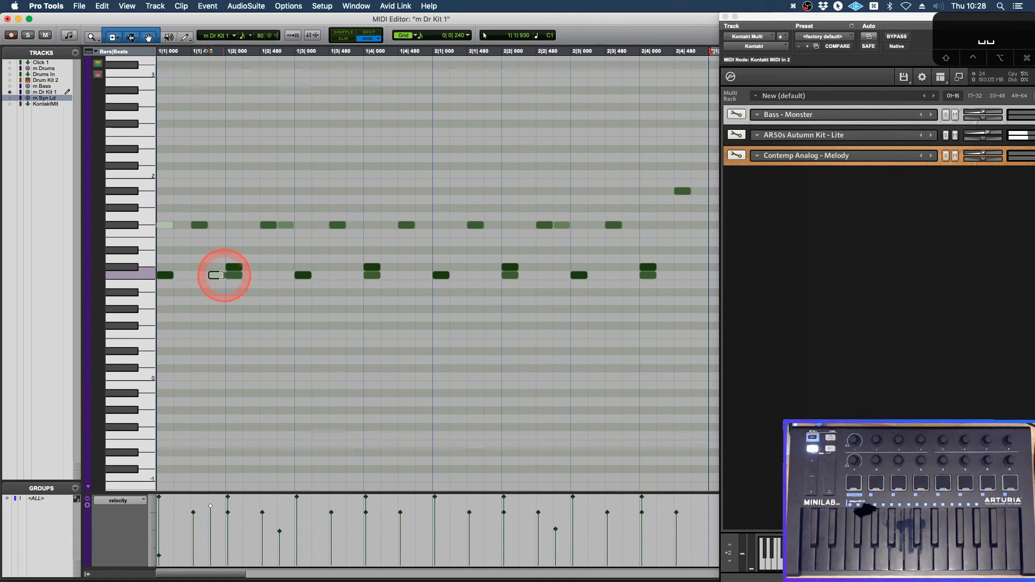
left_click_drag(218, 280, 286, 338)
left_click_drag(290, 387, 290, 386)
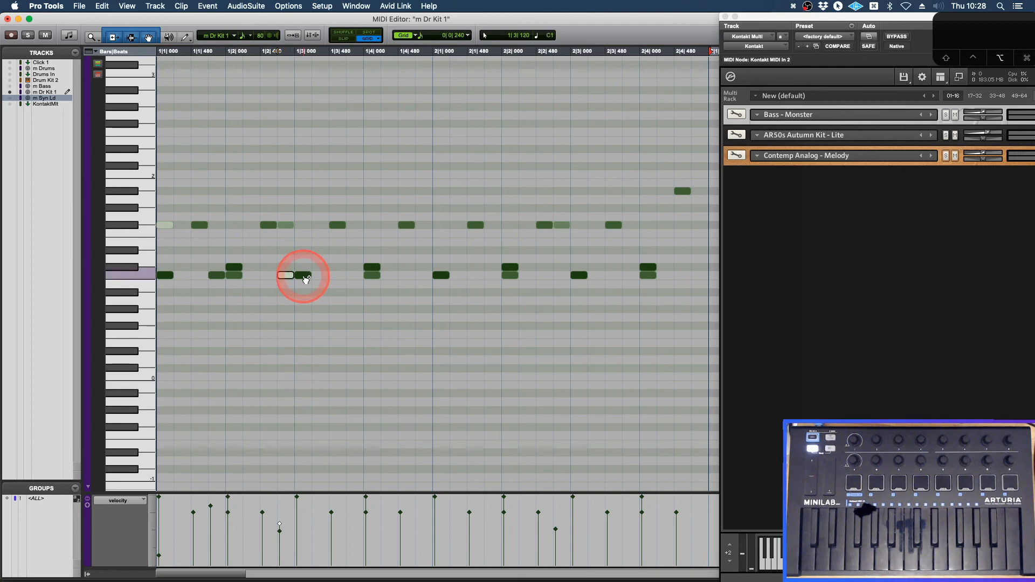
Copy the C1 note at 1|3|000 to 1|3|480, and repeat the bar-one extra C1 hits at 2|1|720, 2|2|720 and 2|3|480
left_click_drag(306, 280, 342, 277)
key("space")
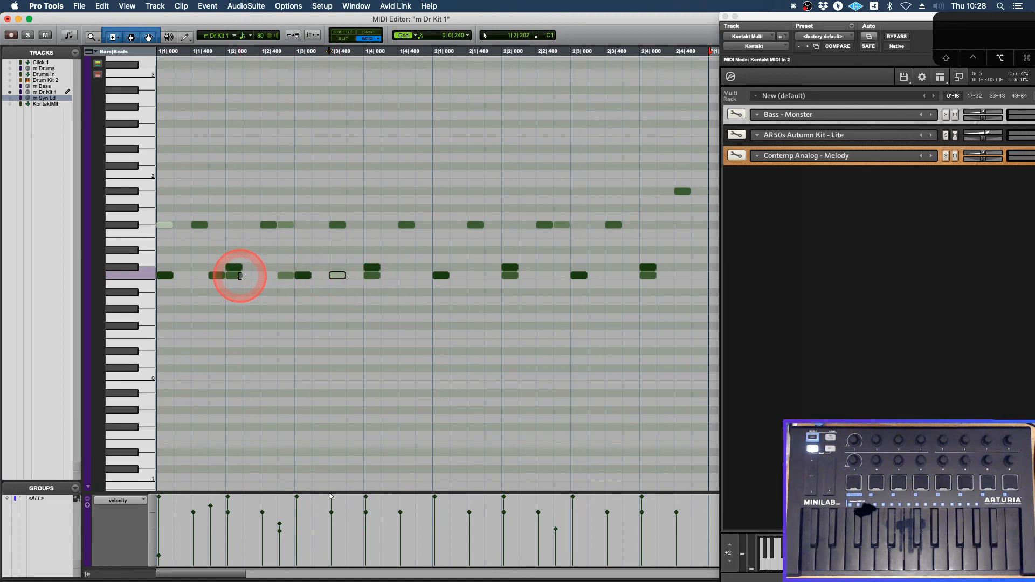
left_click_drag(211, 275, 486, 275)
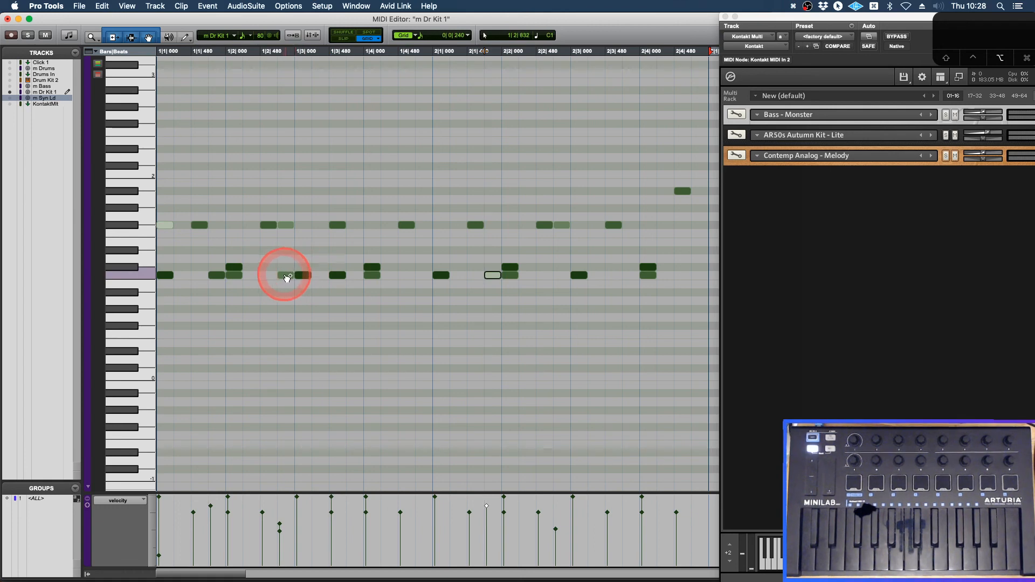
left_click_drag(300, 275, 557, 276)
left_click_drag(333, 281, 617, 279)
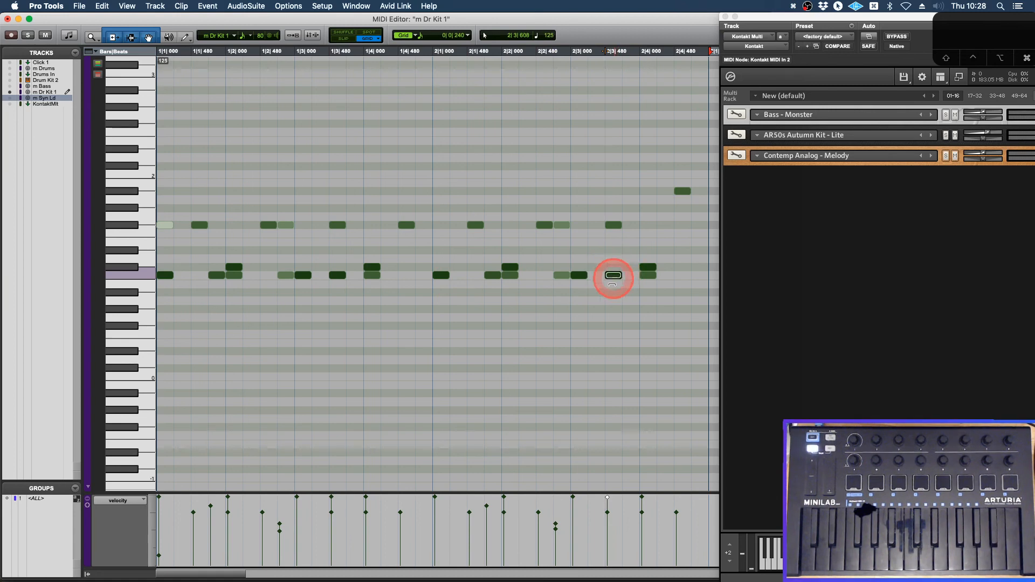
Copy the C1 note from 2|3|480 to 2|4|480 as a final kick hit while the loop plays
key("space")
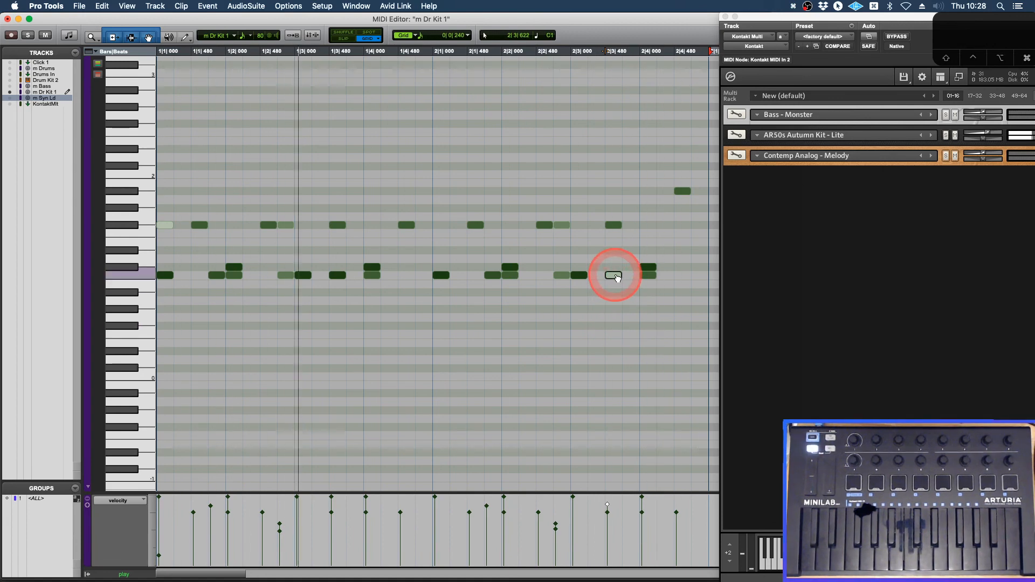
left_click_drag(613, 275, 699, 276)
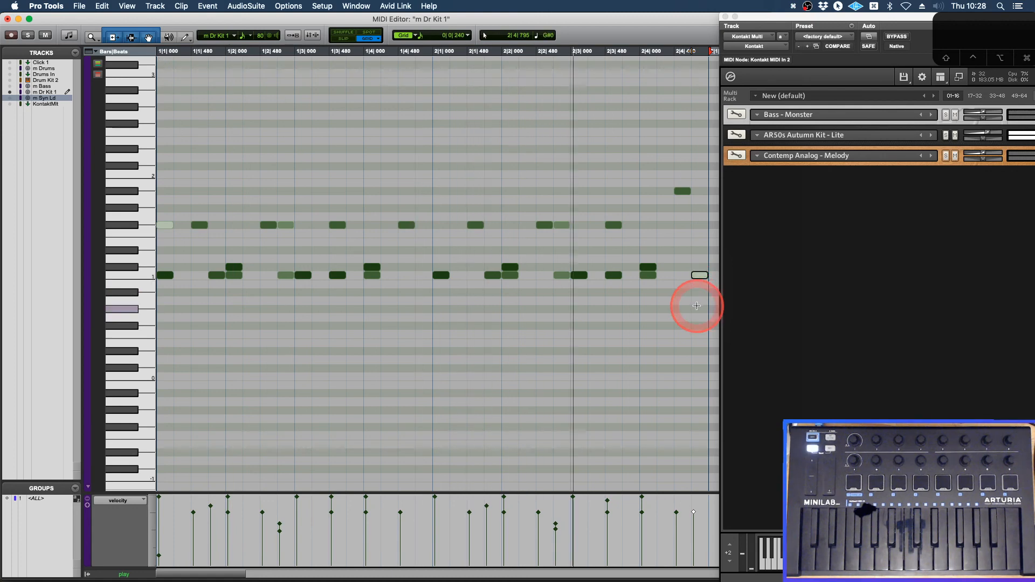
left_click_drag(698, 275, 680, 275)
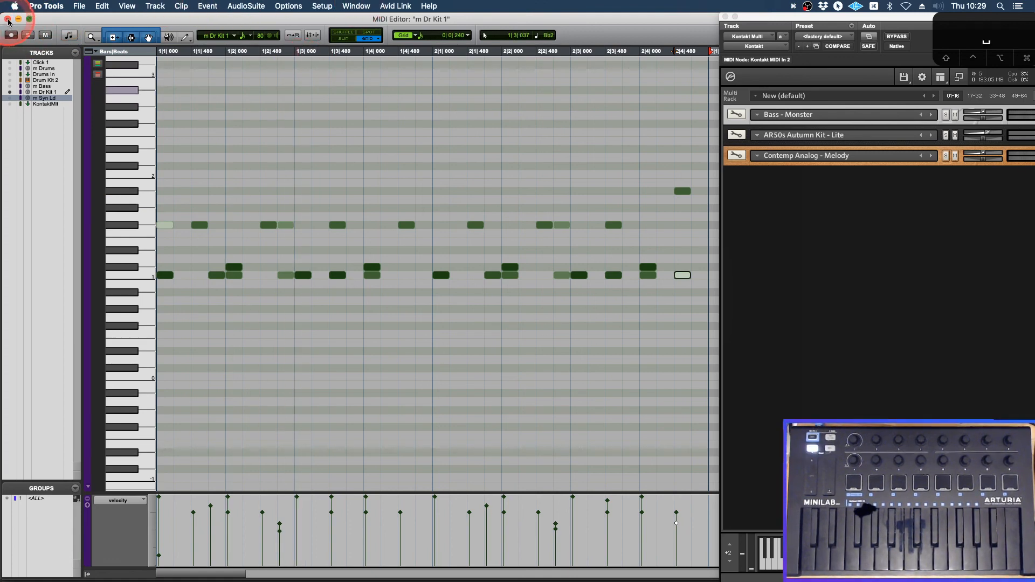
Close the MIDI Editor, move the Kontakt window clear of the tracks, and delete the clip on the m Bass track
left_click_drag(751, 18, 416, 5)
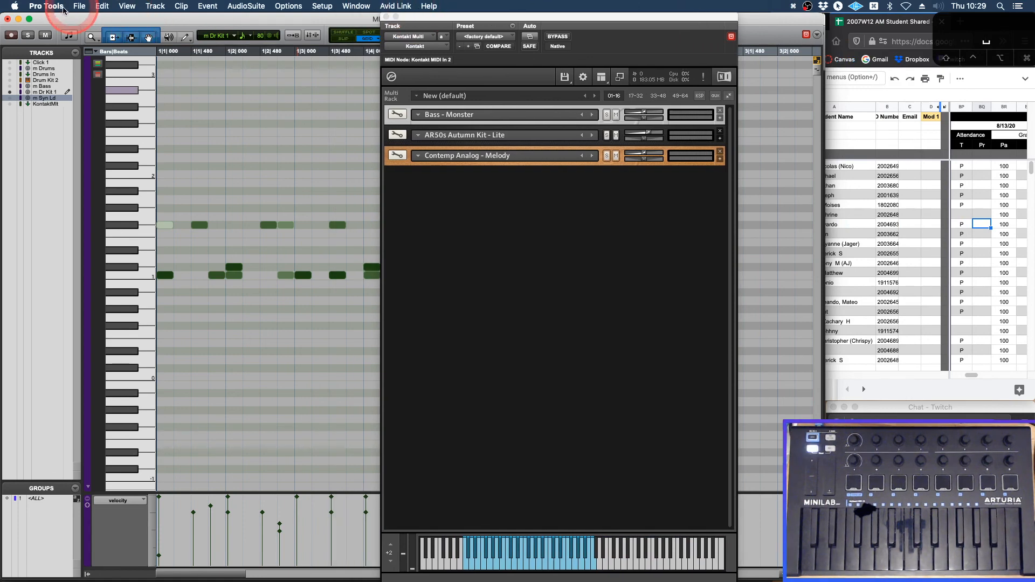
left_click(6, 20)
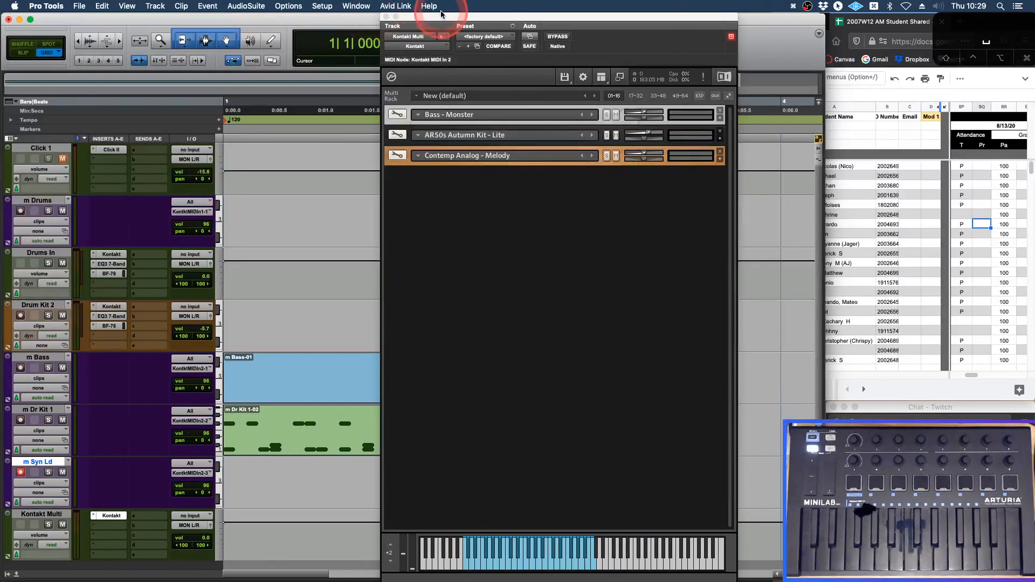
left_click_drag(425, 20, 665, 17)
left_click(427, 387)
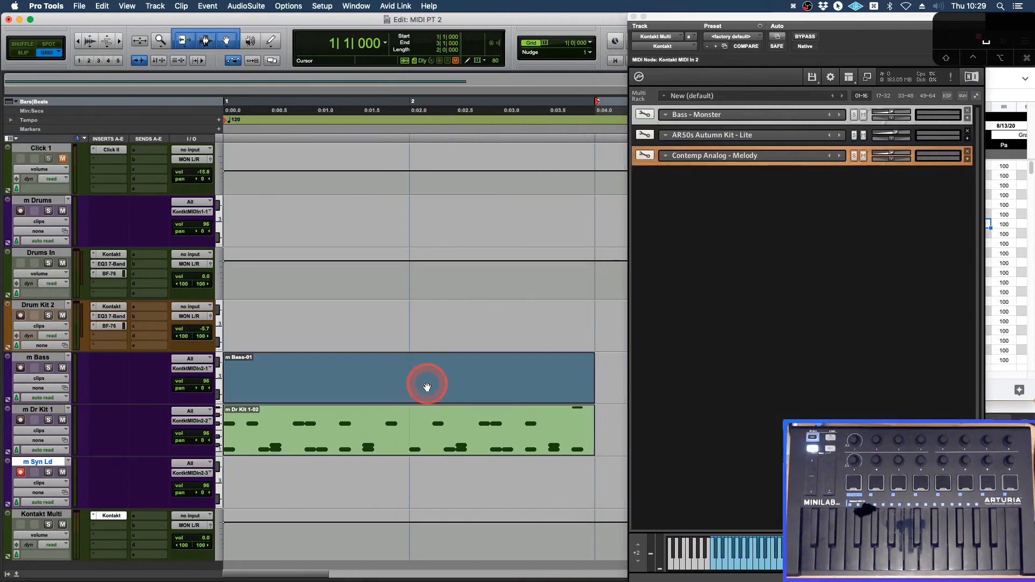
key("BackSpace")
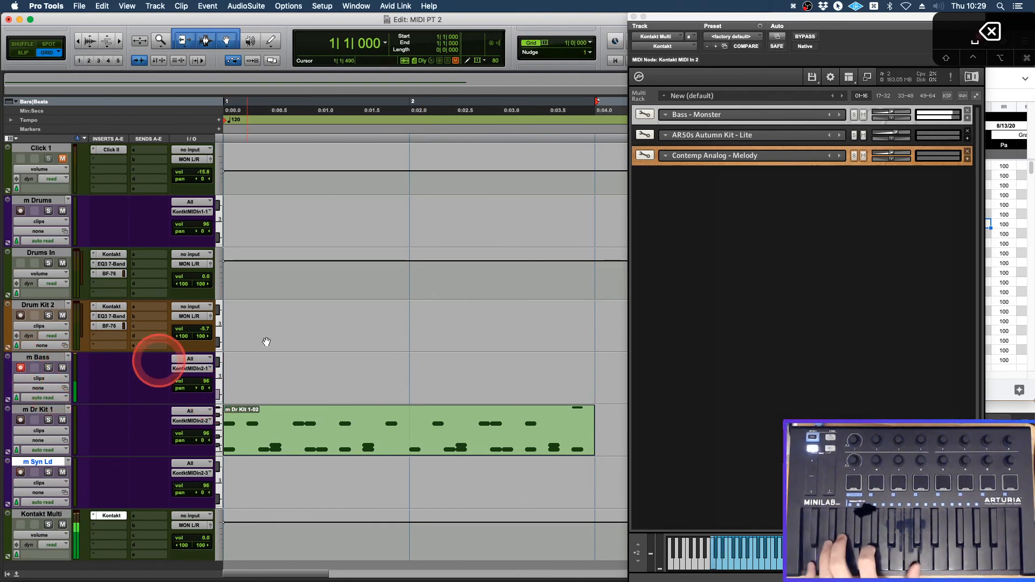
Record a two-bar bass line on the m Bass track over the looping drum groove
left_click(891, 114)
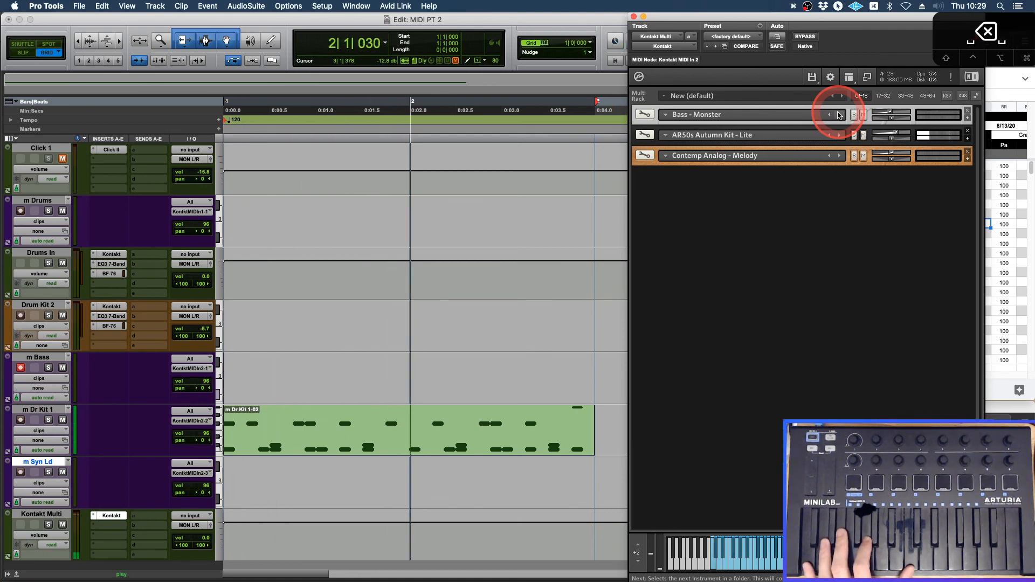
key("3")
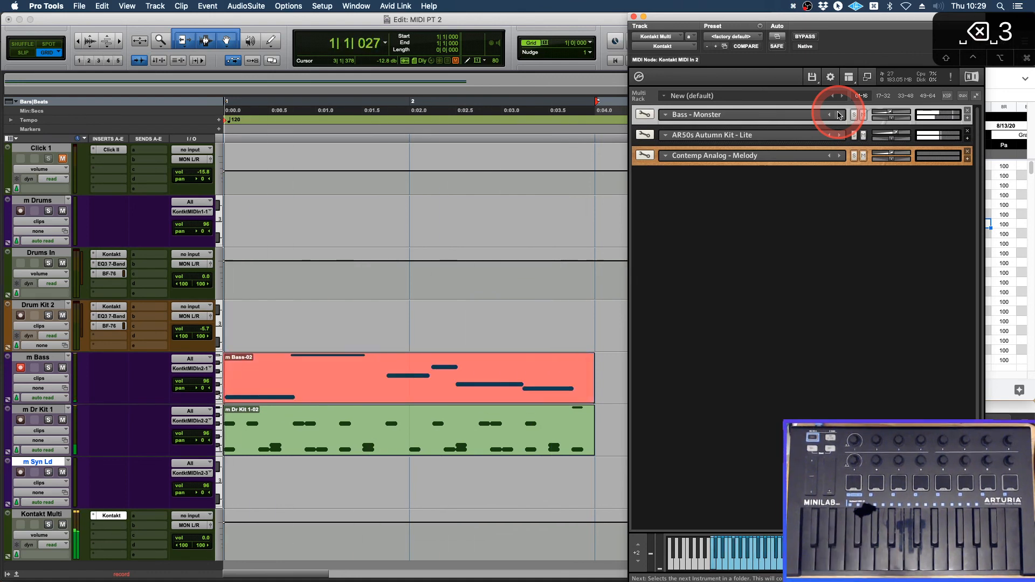
key("3")
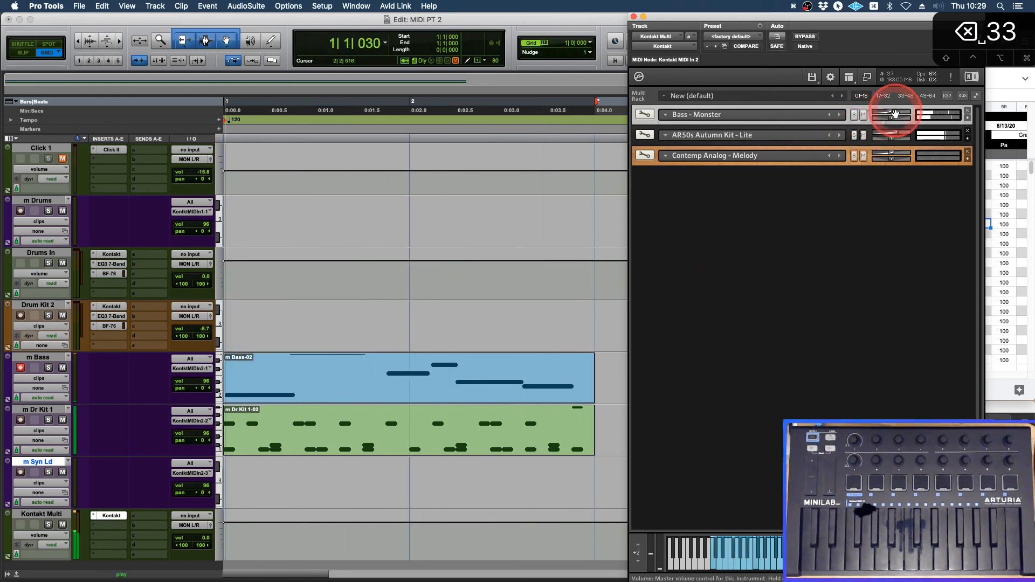
Lower the Bass - Monster volume in Kontakt while the loop plays, and stop playback
left_click_drag(888, 113, 885, 113)
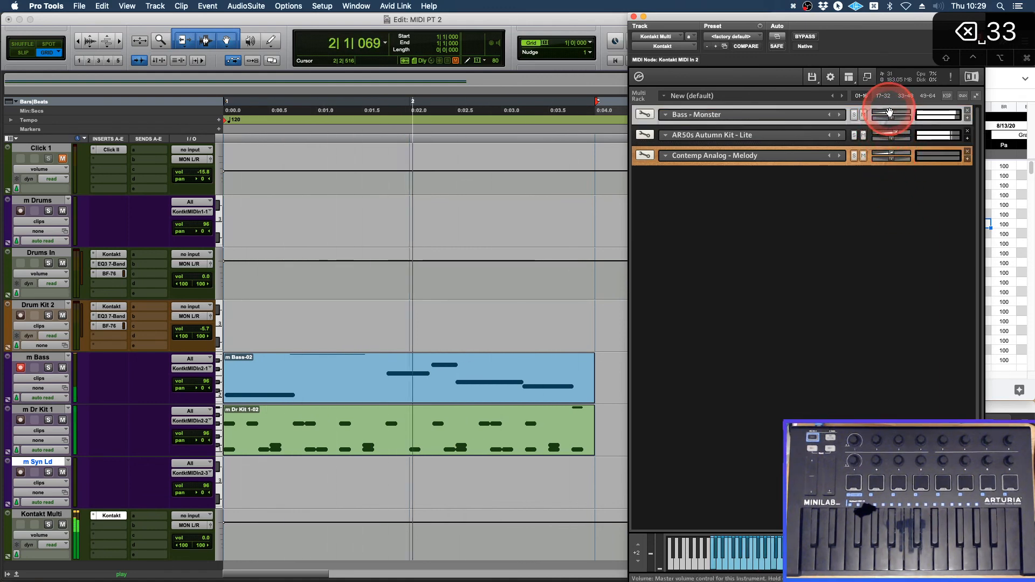
left_click_drag(889, 111, 884, 114)
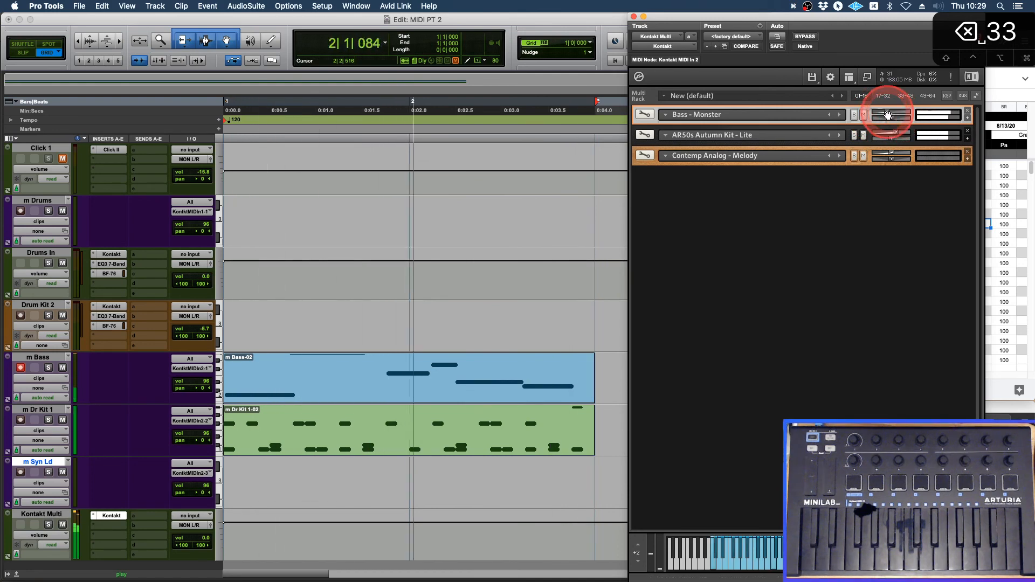
key("space")
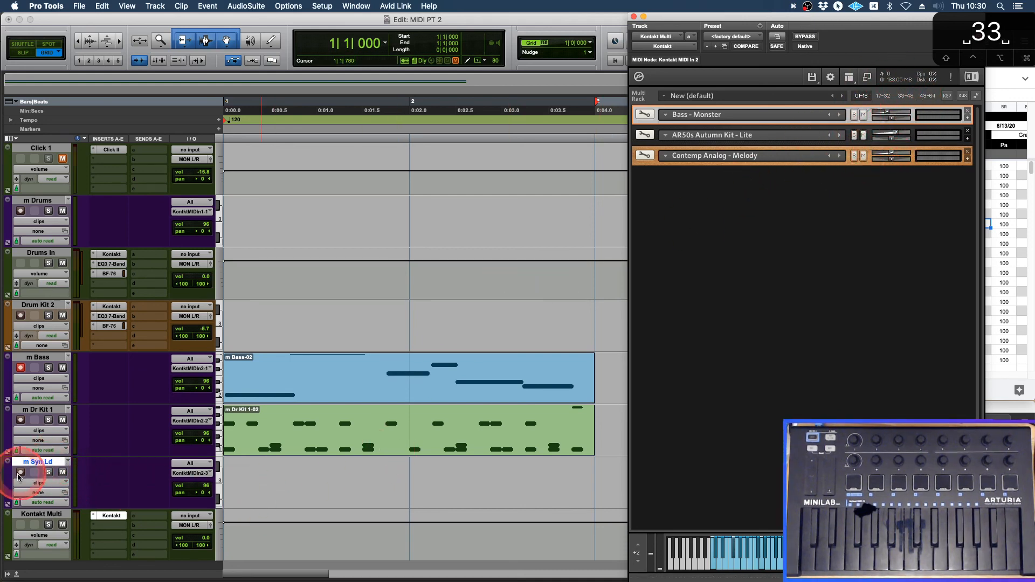
Record-enable the m Syn Ld track and record a two-bar synth lead over the looping bass and drums
left_click(20, 473)
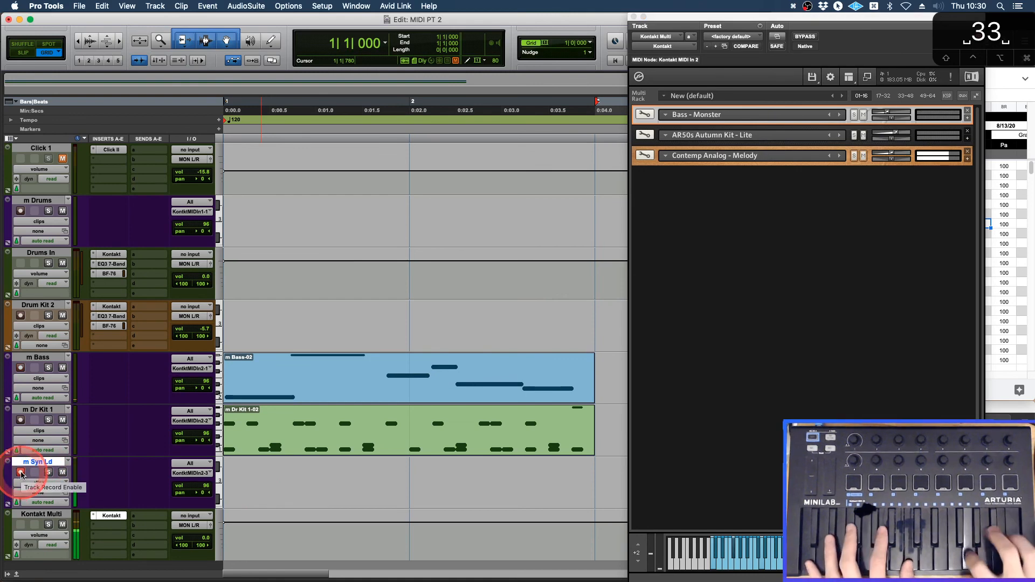
left_click(439, 326)
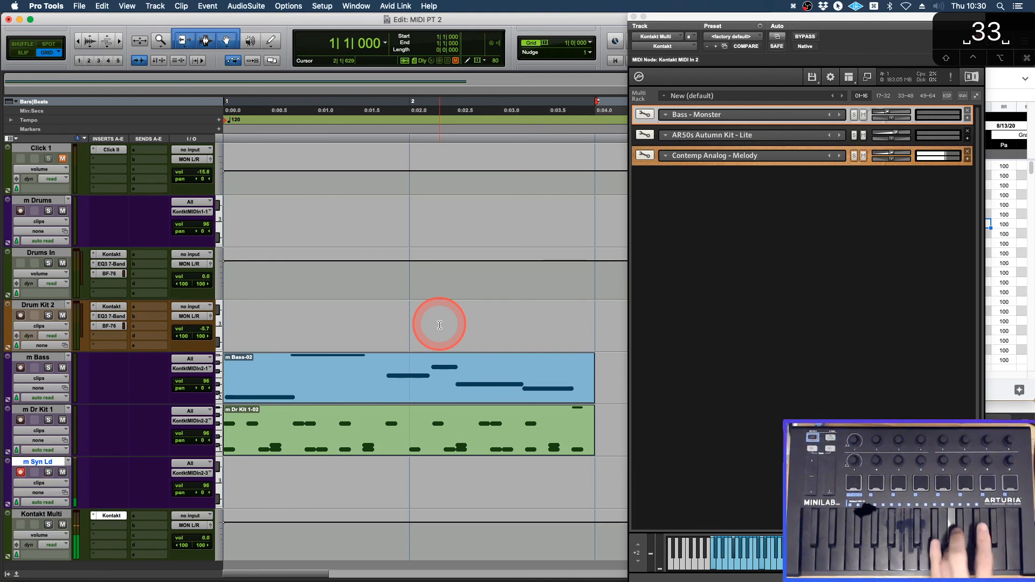
left_click(688, 369)
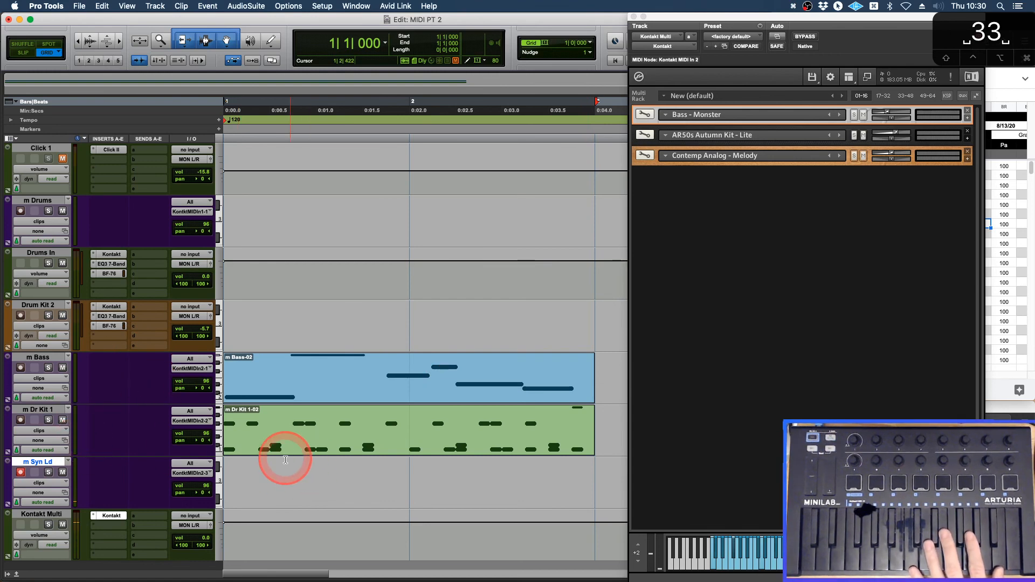
key("space")
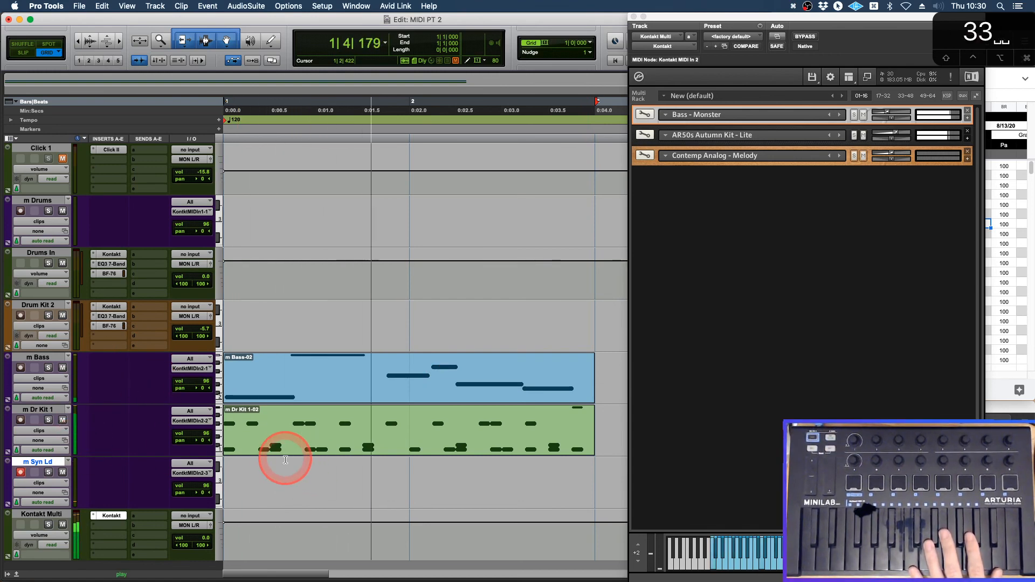
key("3")
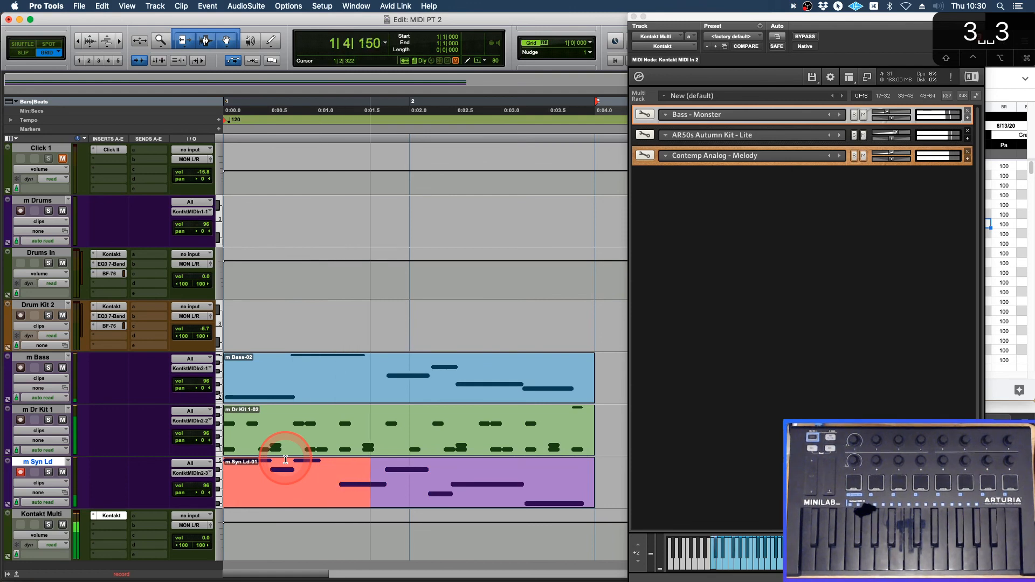
key("3")
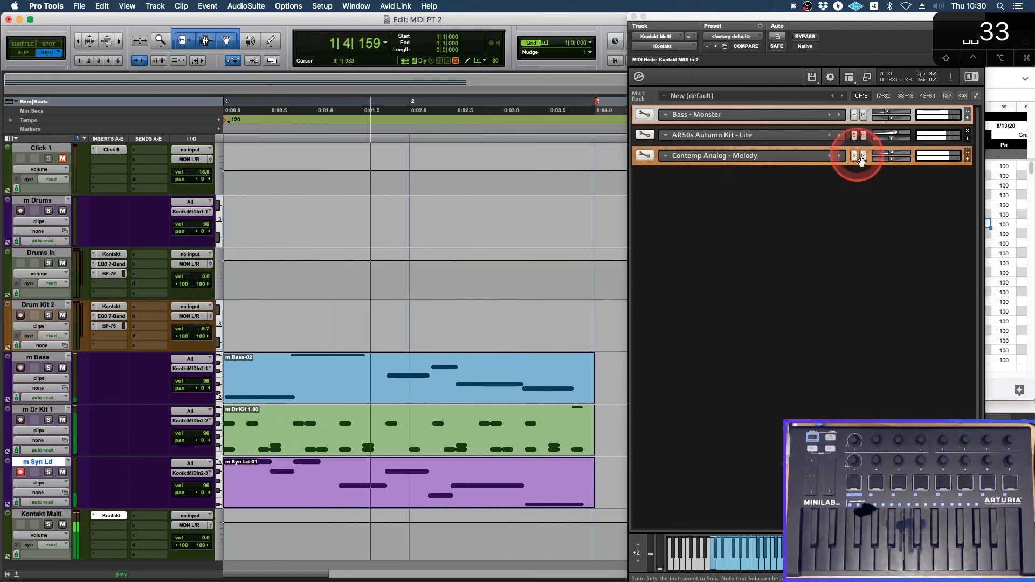
Lower the Contemp Analog - Melody volume in Kontakt to about -12.4 and audition the loop
key("space")
left_click_drag(891, 157, 888, 156)
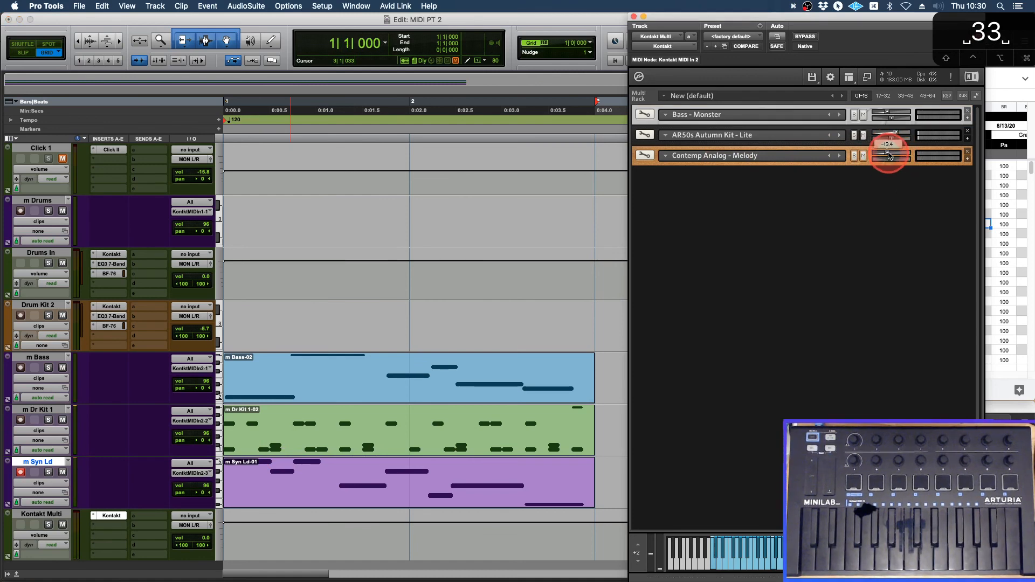
key("space")
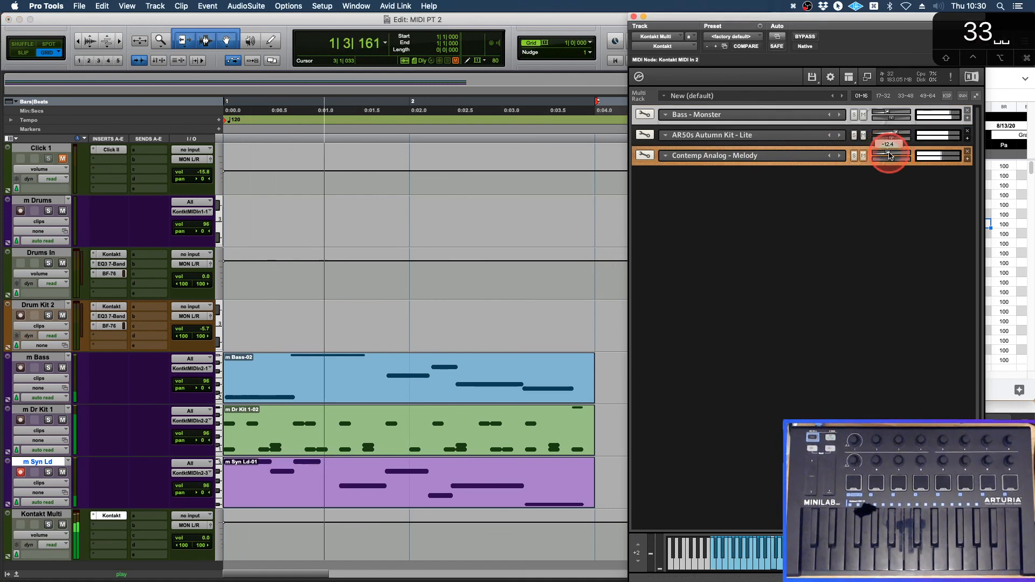
key("space")
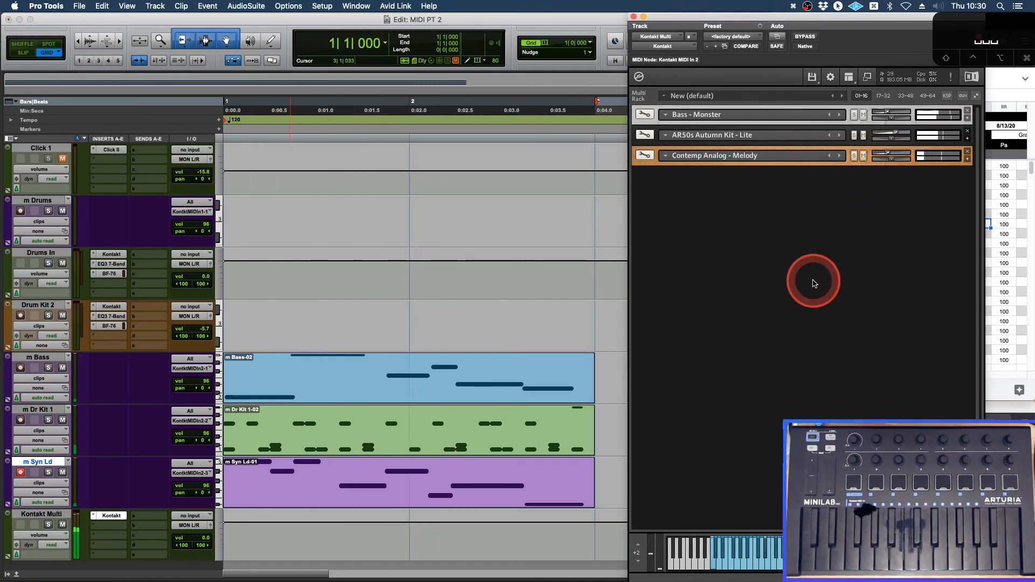
Select the bass, drum and synth lead clips in turn, and switch to the Mix window
mouse_move(854, 13)
left_mouse_down()
mouse_move(723, 7)
mouse_move(837, 6)
left_mouse_up()
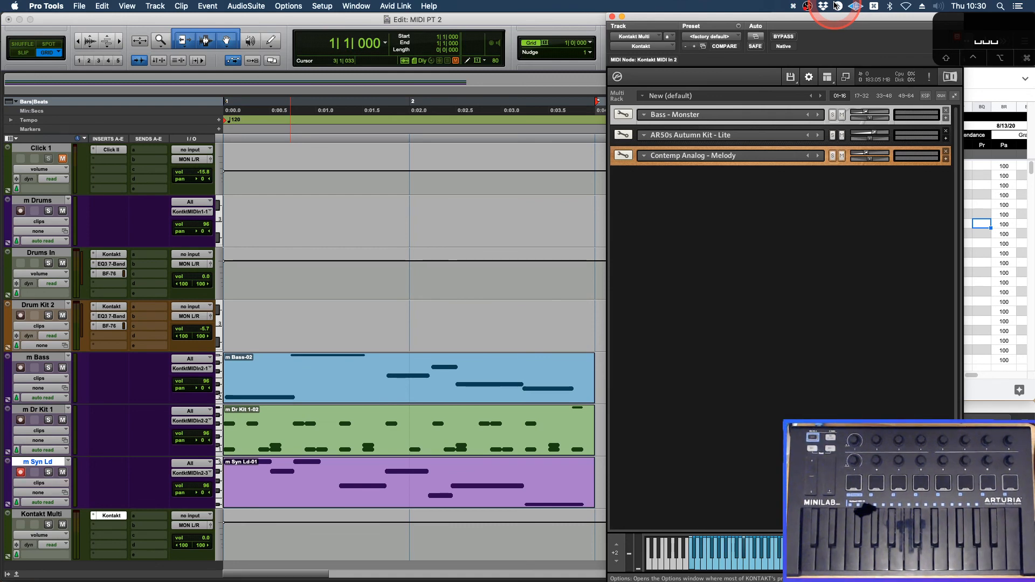
left_click(462, 377)
left_click(461, 439)
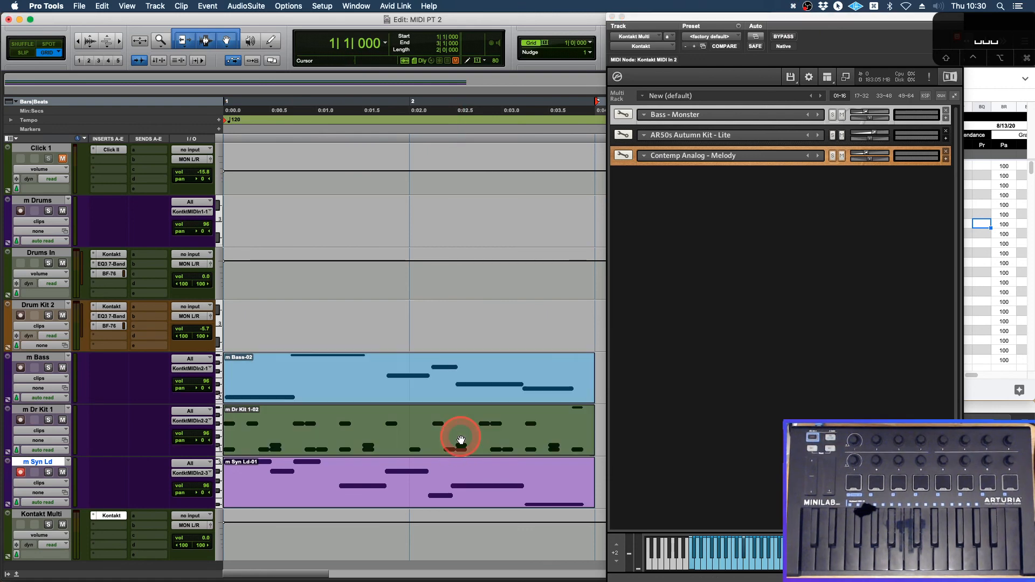
left_click(450, 487)
key("super+equal")
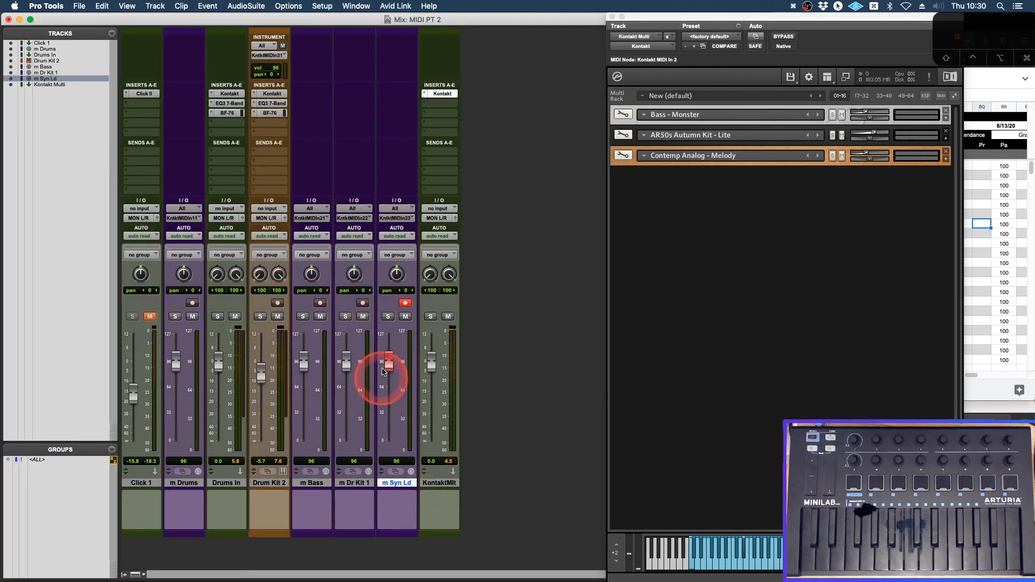
Examine the Kontakt Multi channel list in the m Bass track's MIDI output choices without changing the assignment
left_click(317, 218)
mouse_move(370, 220)
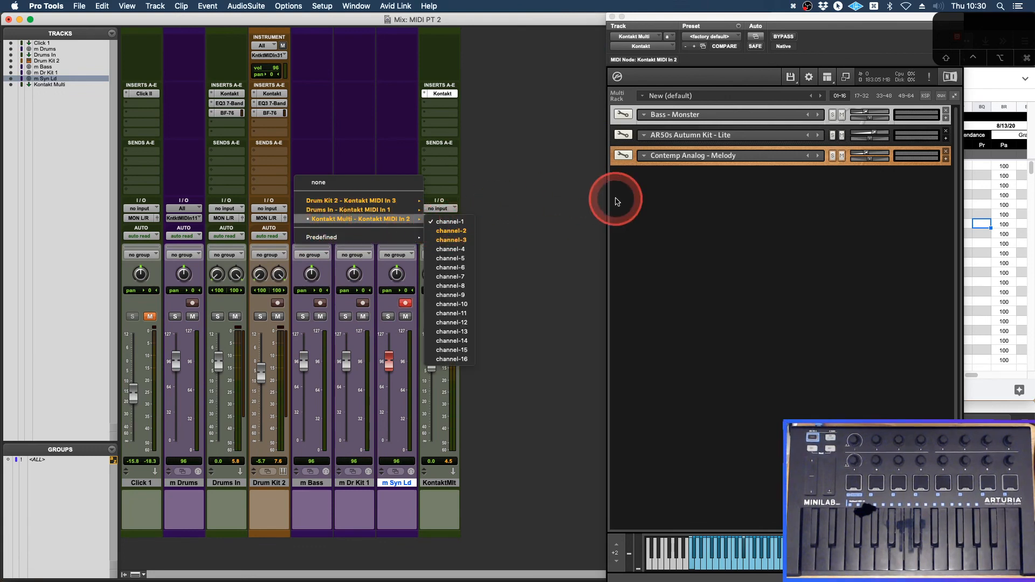
left_click(655, 236)
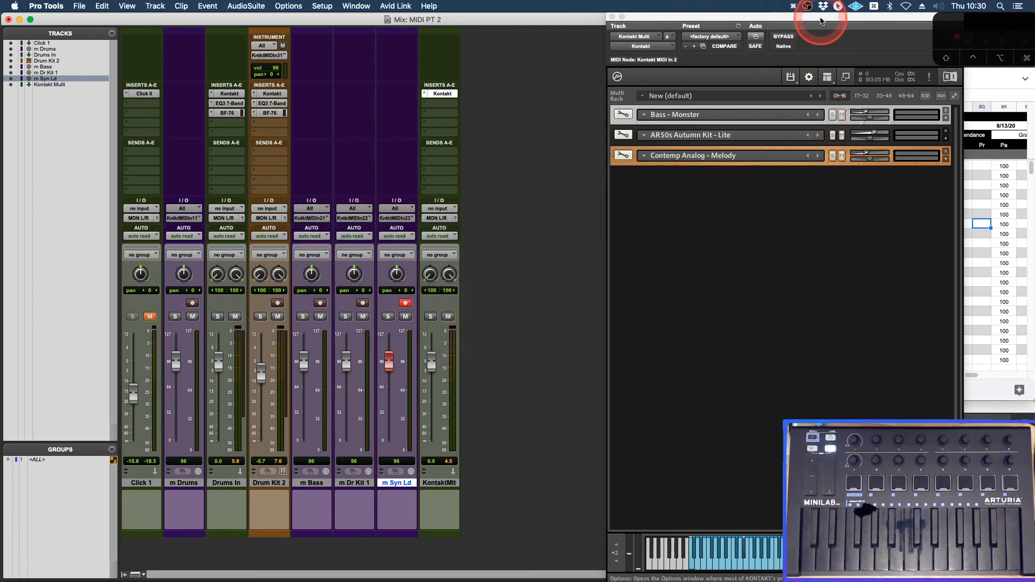
Place the Kontakt window beside the mixer channels, select the m Bass track and expand the Bass - Monster instrument
left_click_drag(820, 16, 691, 4)
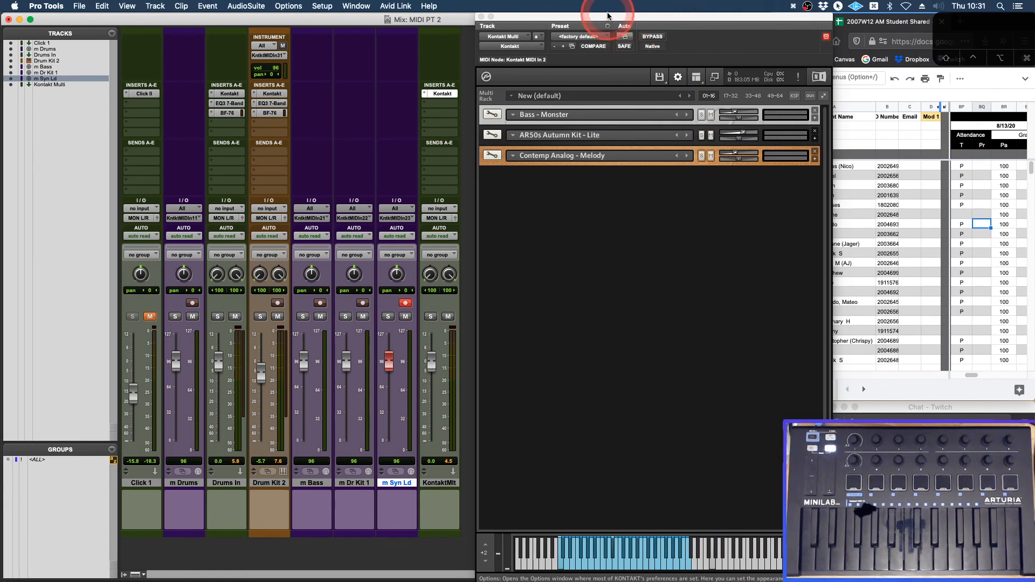
left_click_drag(608, 20, 600, 19)
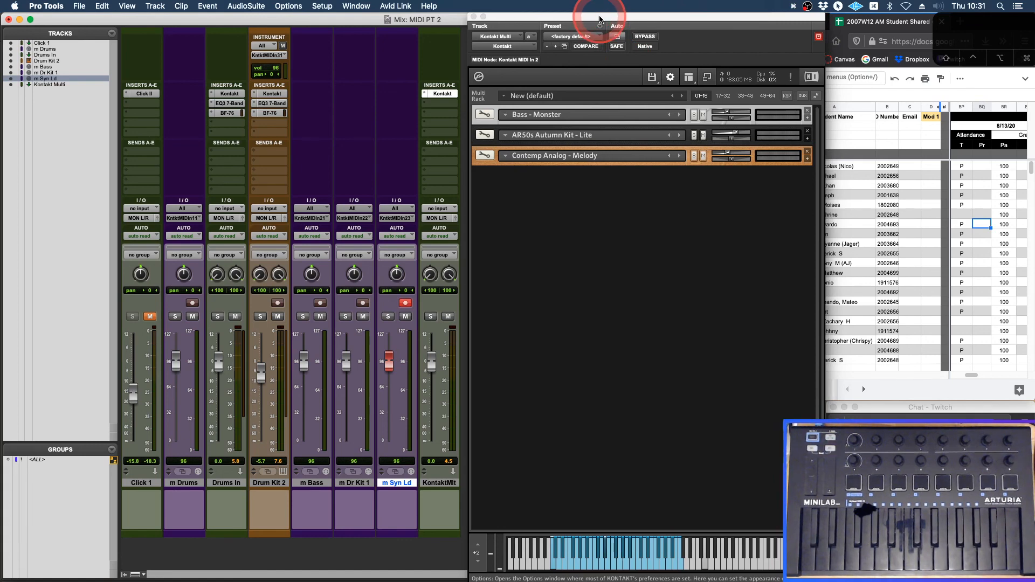
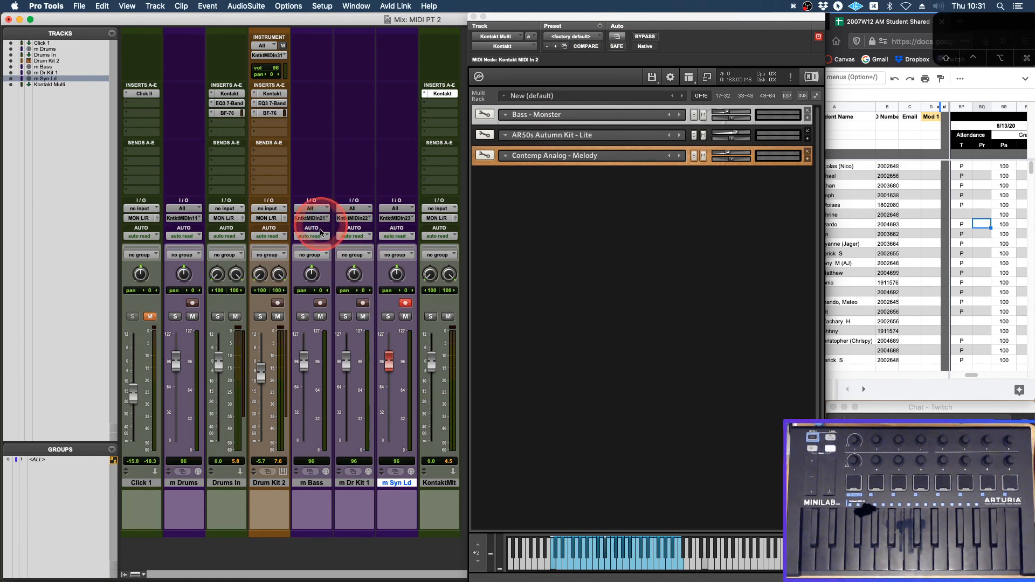
left_click(318, 484)
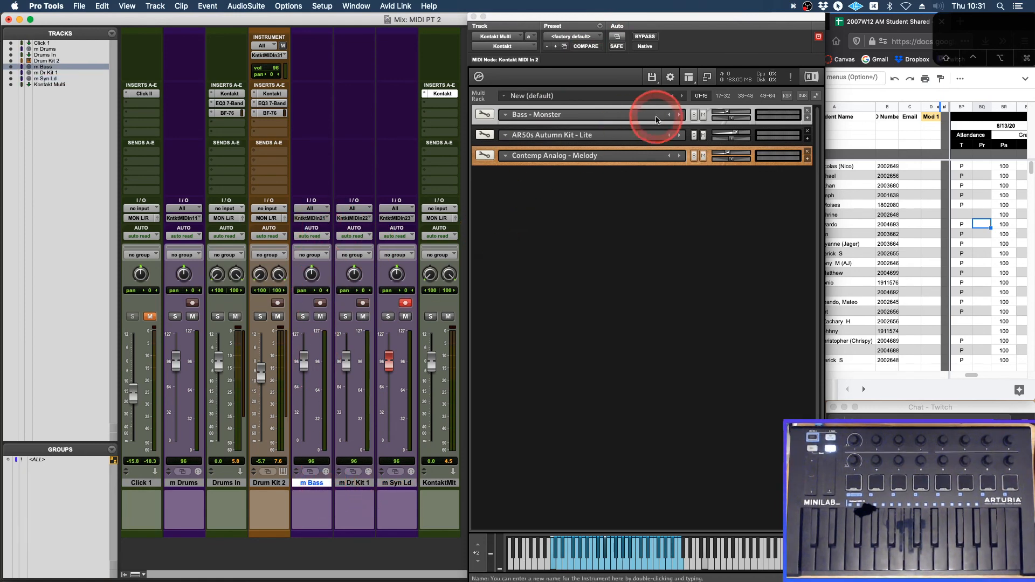
left_click(807, 117)
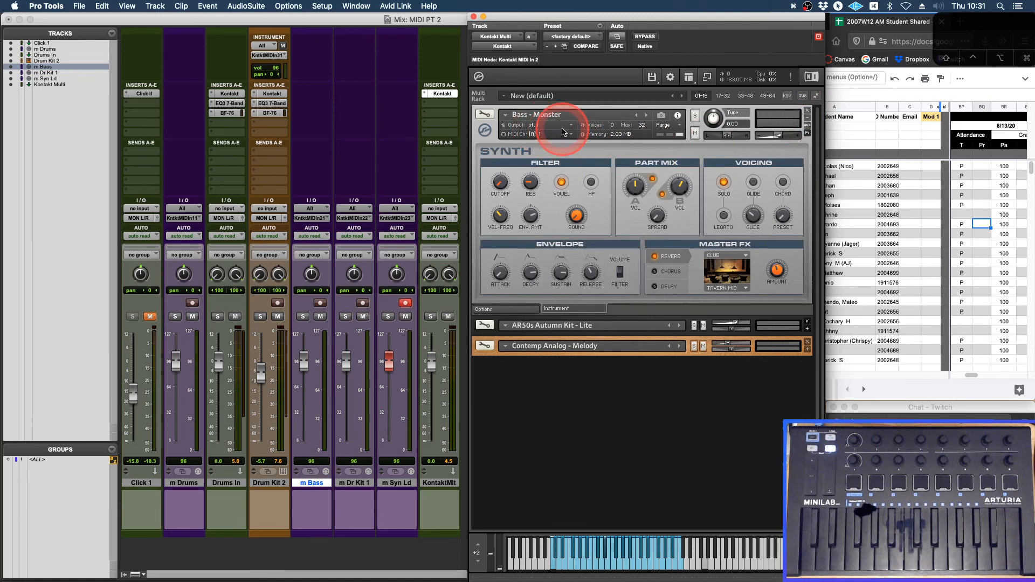
Collapse Bass - Monster, expand the headers of AR50s Autumn Kit - Lite and Contemp Analog - Melody, and compare their MIDI channels with m Dr Kit 1 and m Syn Ld
left_click(807, 133)
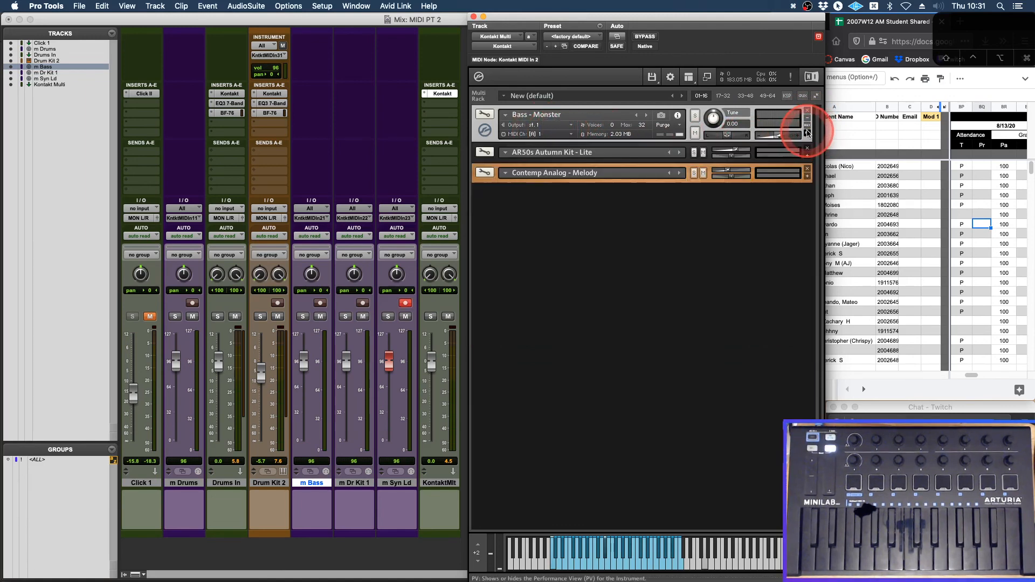
left_click(807, 156)
left_click(807, 172)
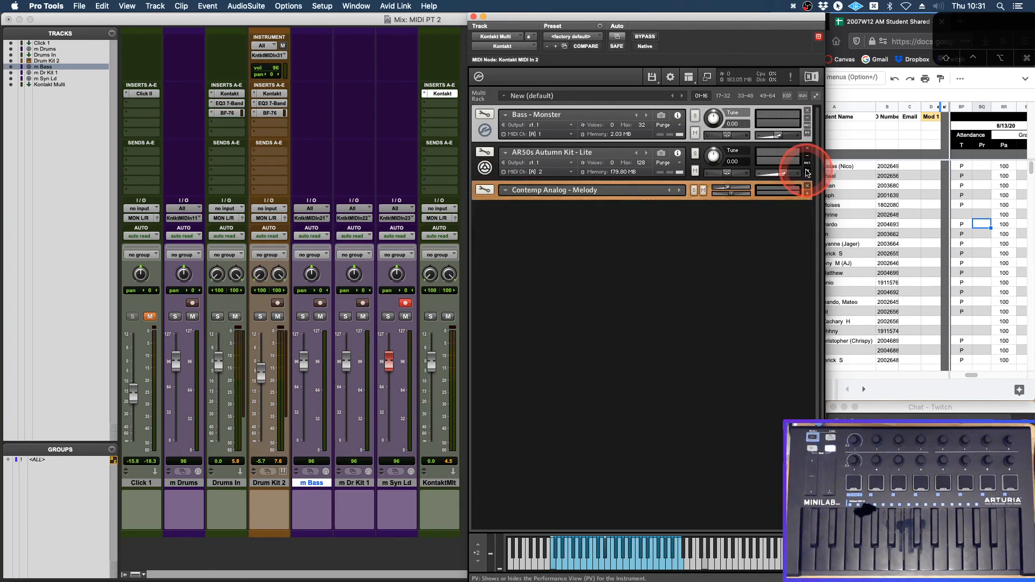
left_click(806, 191)
left_click(808, 210)
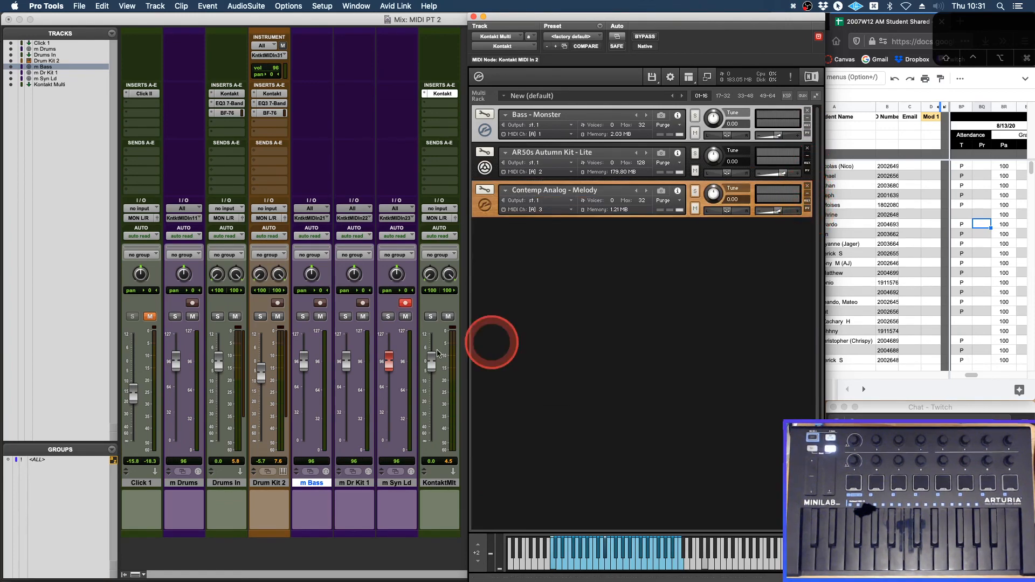
left_click(355, 483)
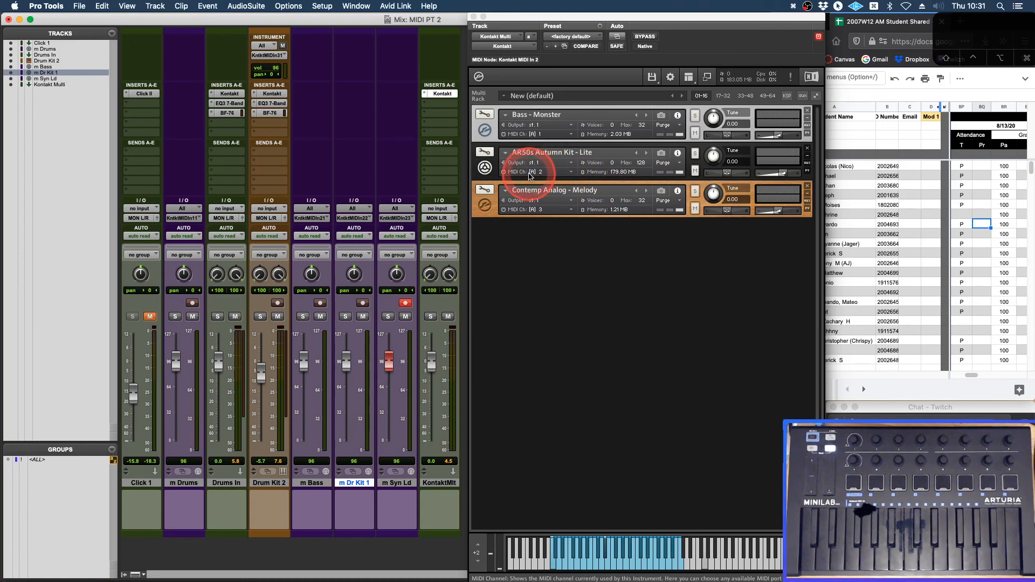
left_click(396, 487)
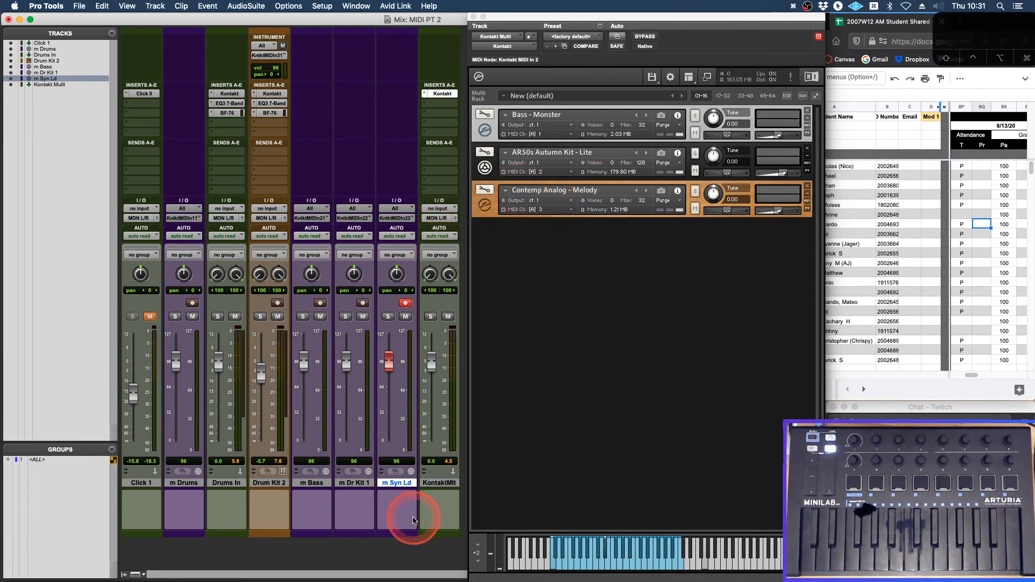
Delete the m Bass, m Dr Kit 1, m Syn Ld and Kontakt Multi tracks together with their clips
left_click(321, 484)
left_click(445, 485, "shift")
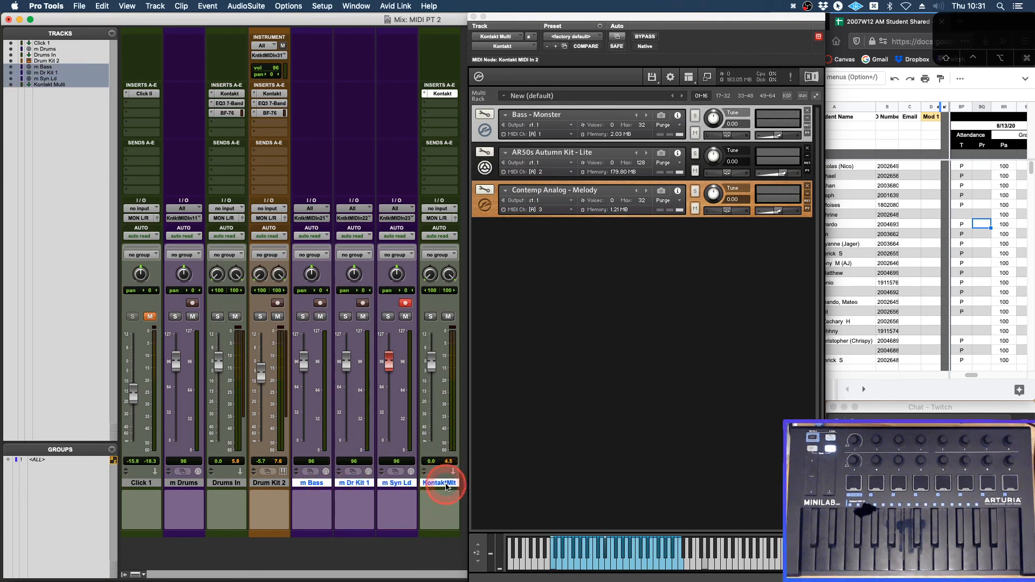
right_click(445, 484)
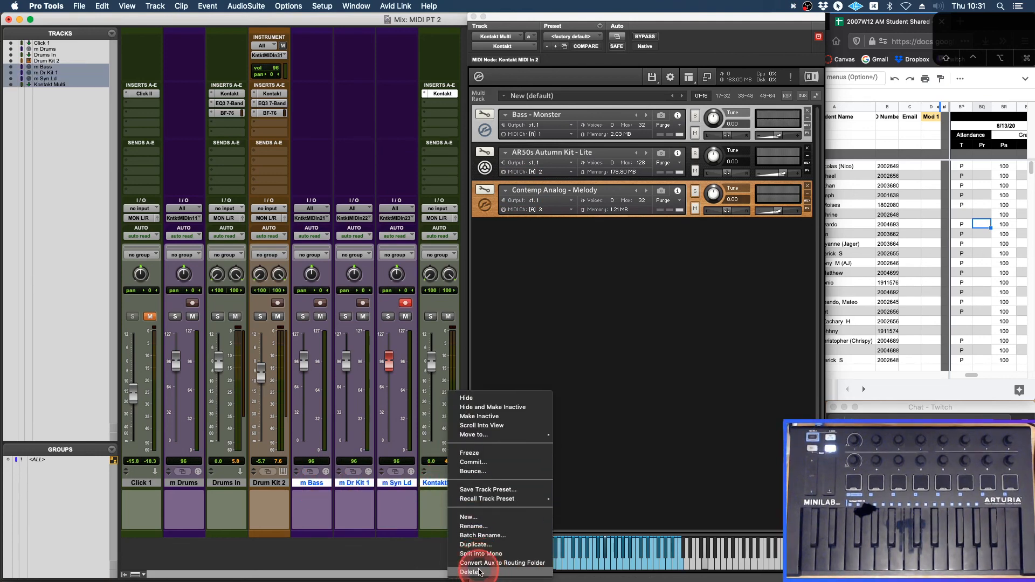
left_click(479, 572)
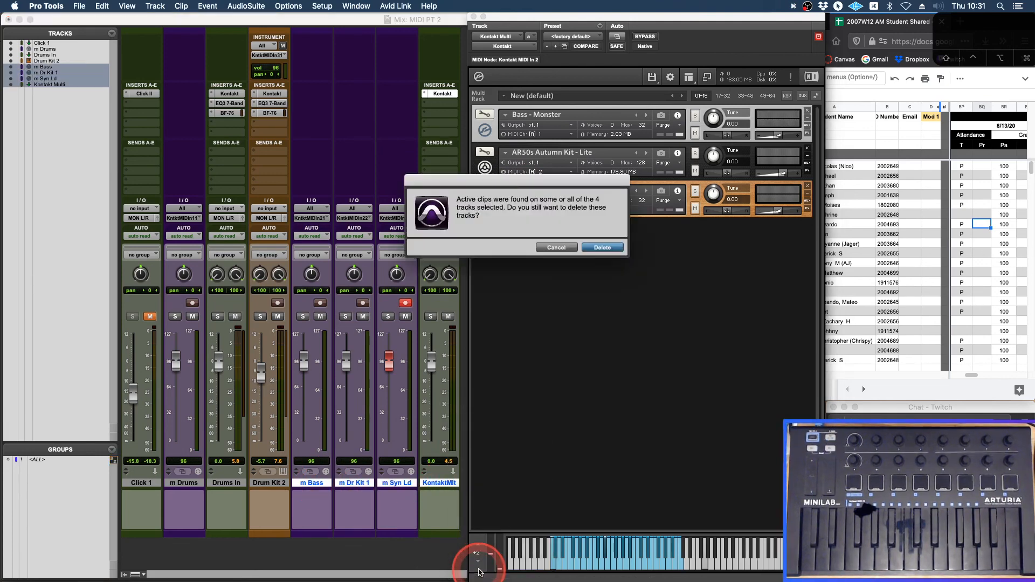
left_click(592, 249)
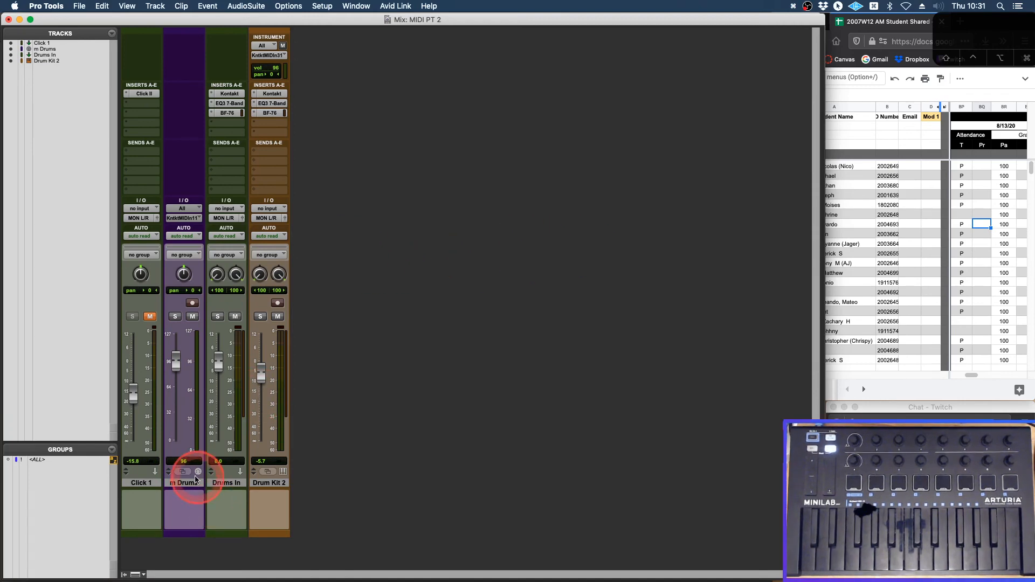
Delete the m Drums and Drums In tracks from the session
left_click(221, 483, "shift")
right_click(218, 482)
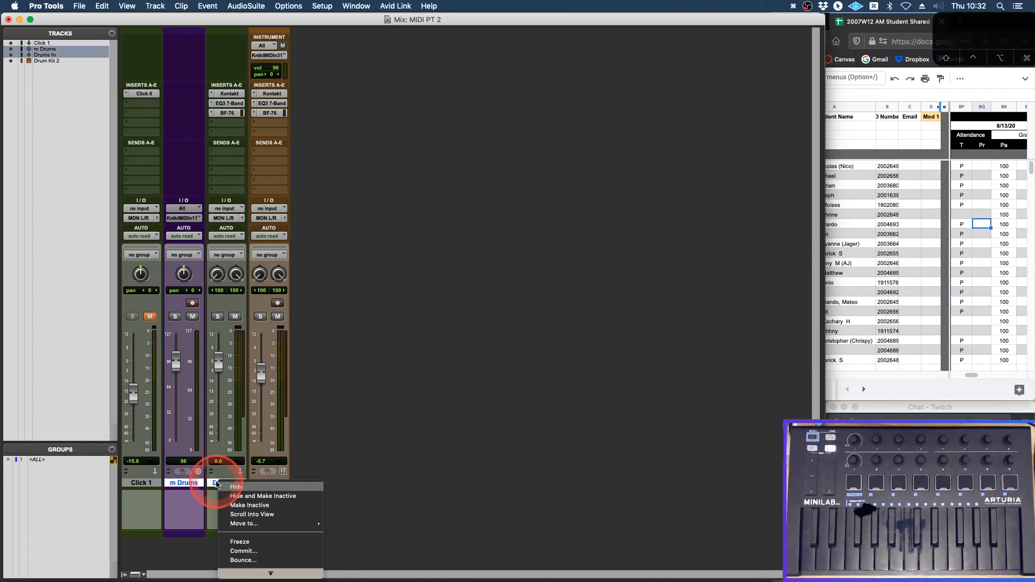
left_click(250, 573)
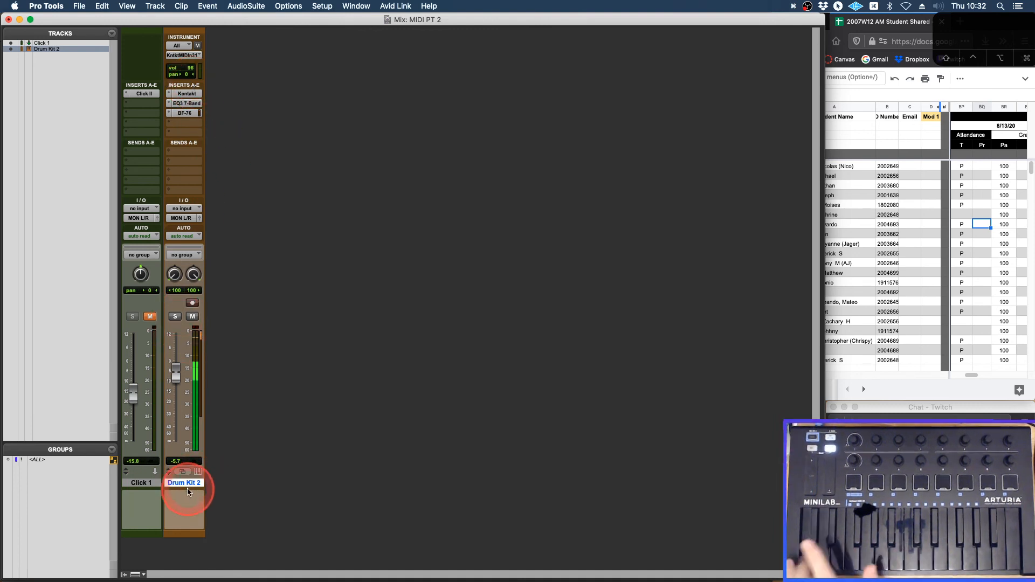
Create a blank two-bar MIDI clip from bar 1 on the Drum Kit 2 track and open it in the MIDI Editor
key("super+equal")
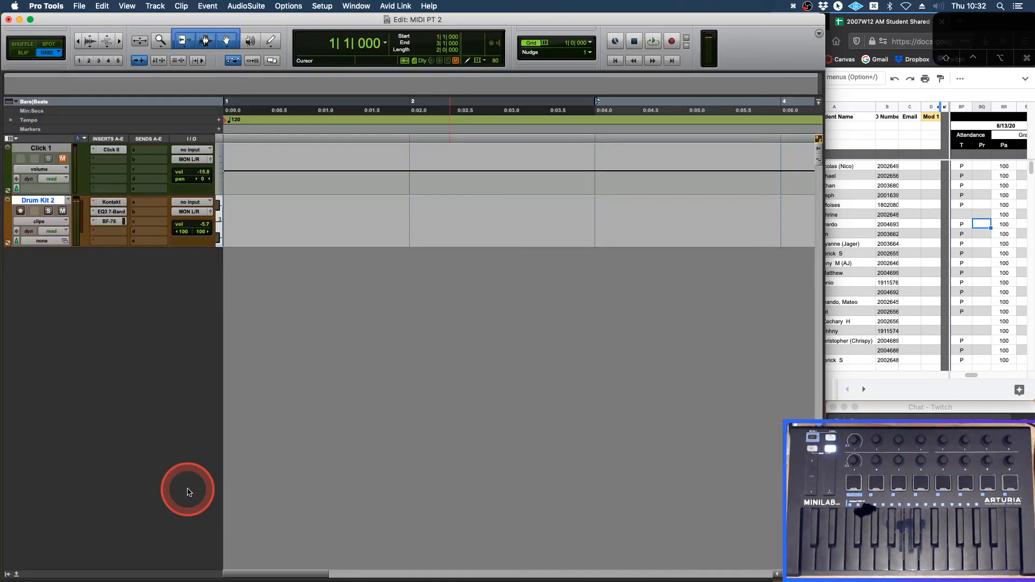
left_click_drag(230, 216, 524, 201)
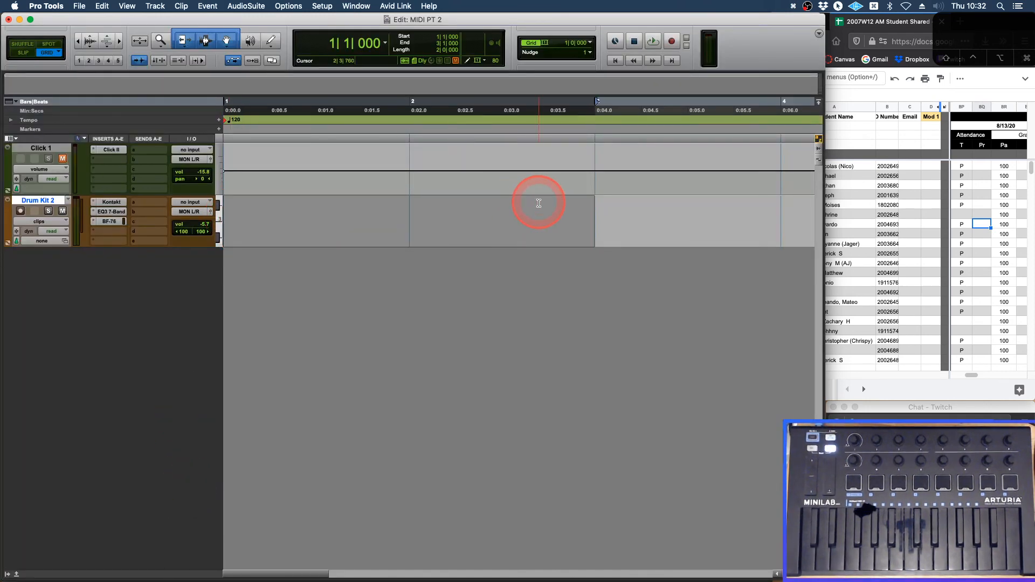
key("alt+shift+3")
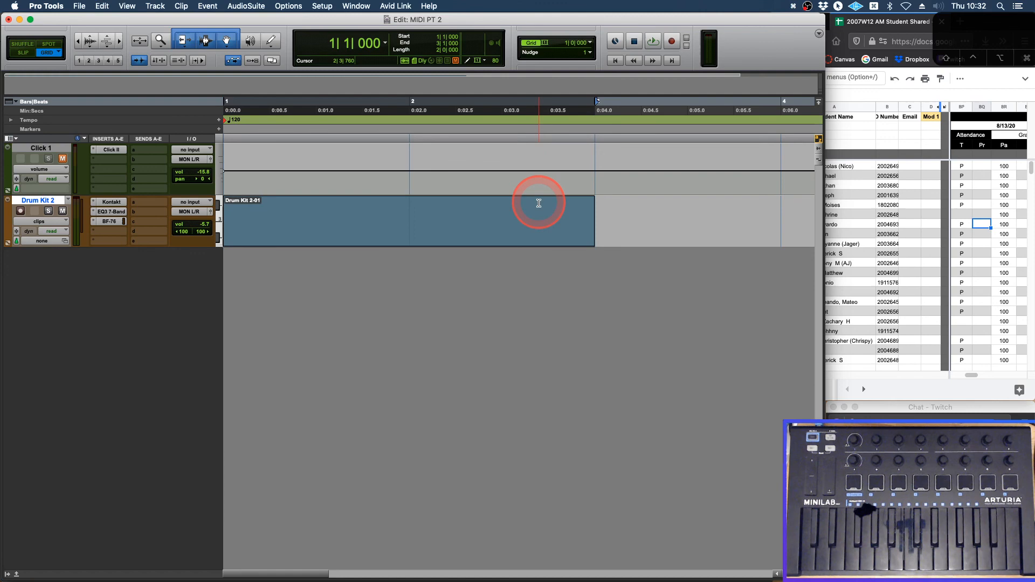
double_click(427, 239)
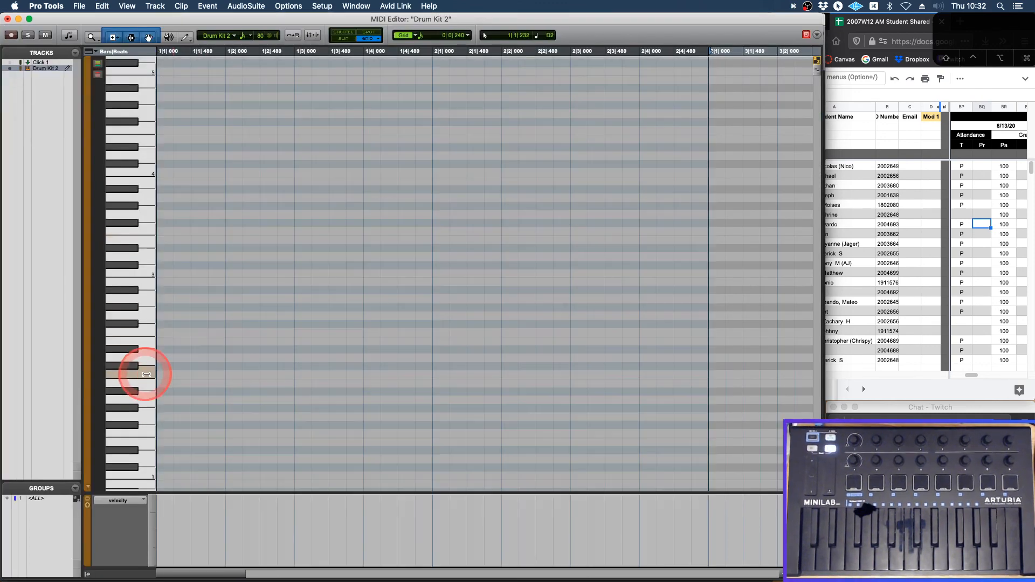
Enter C3 notes at maximum velocity on every beat of both bars in the Drum Kit 2 clip
left_click(162, 274)
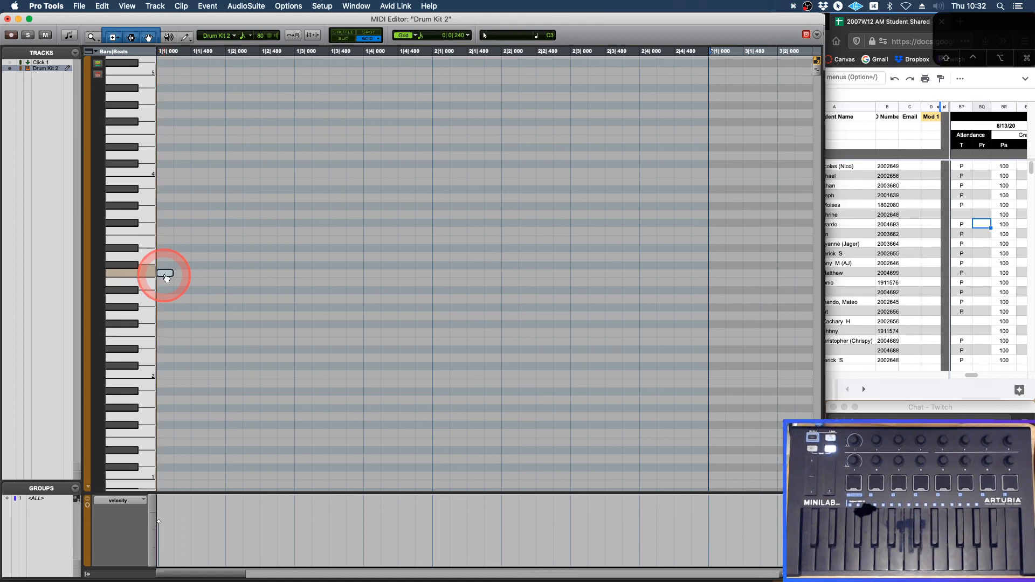
left_click_drag(164, 276, 153, 11)
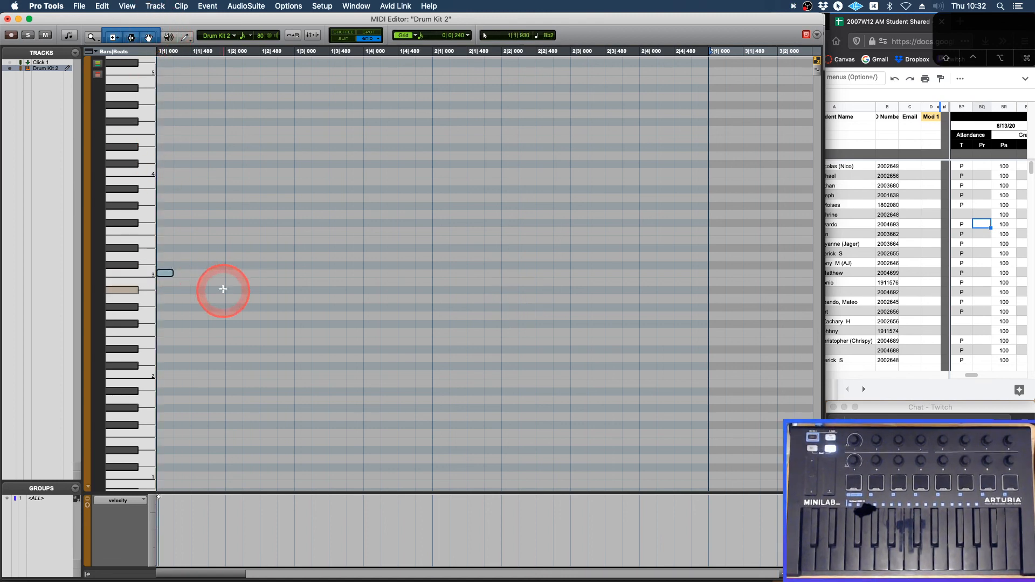
left_click_drag(222, 277, 642, 274)
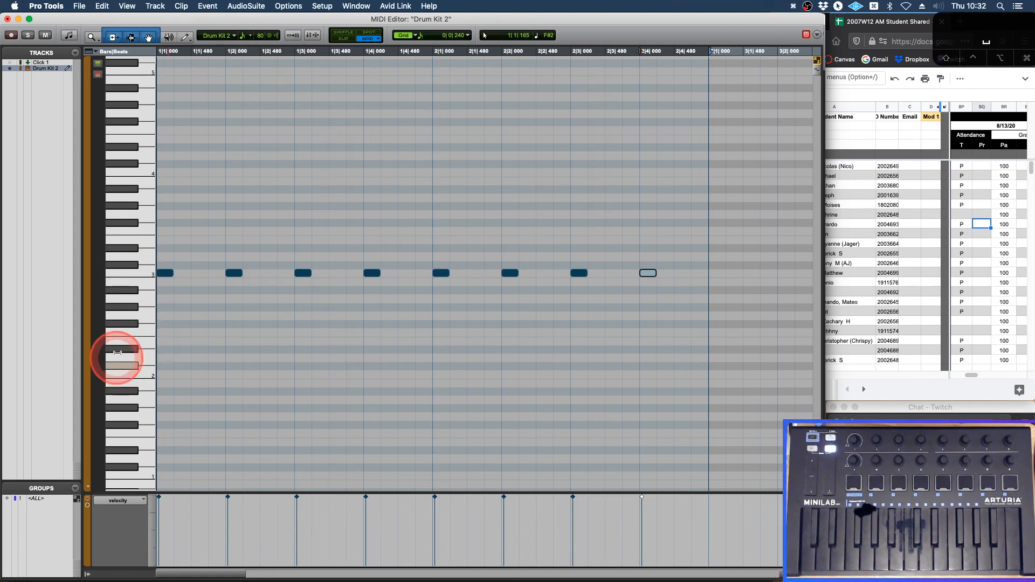
Audition the drum sounds and enter F#1 notes on every offbeat eighth across both bars
left_click(129, 326)
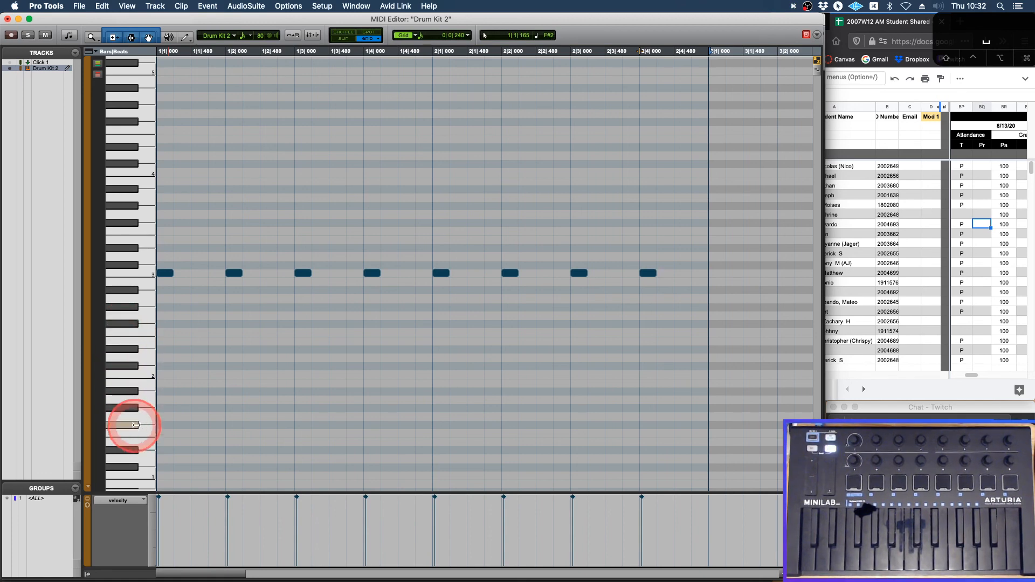
left_click(199, 426)
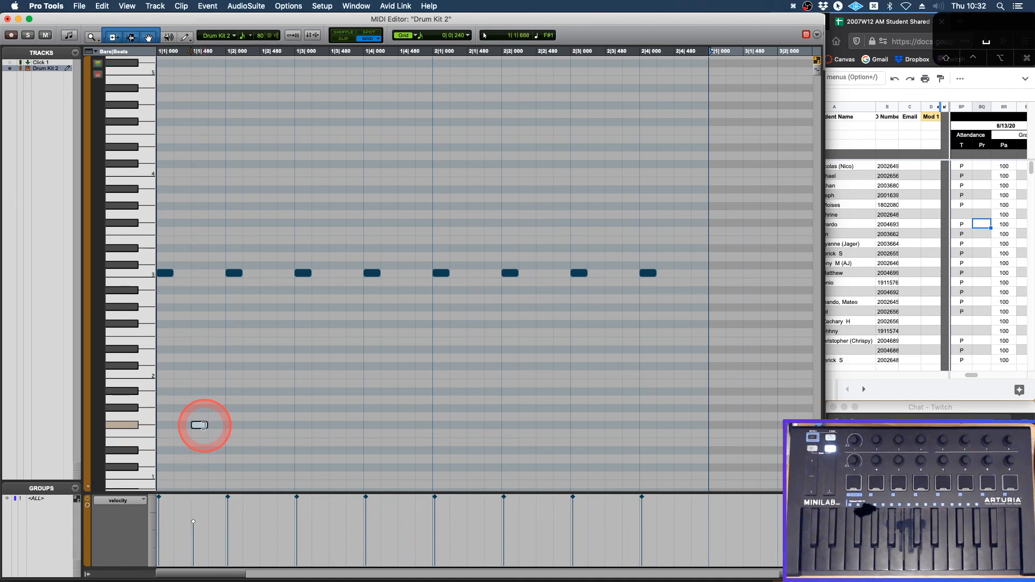
left_click(269, 426)
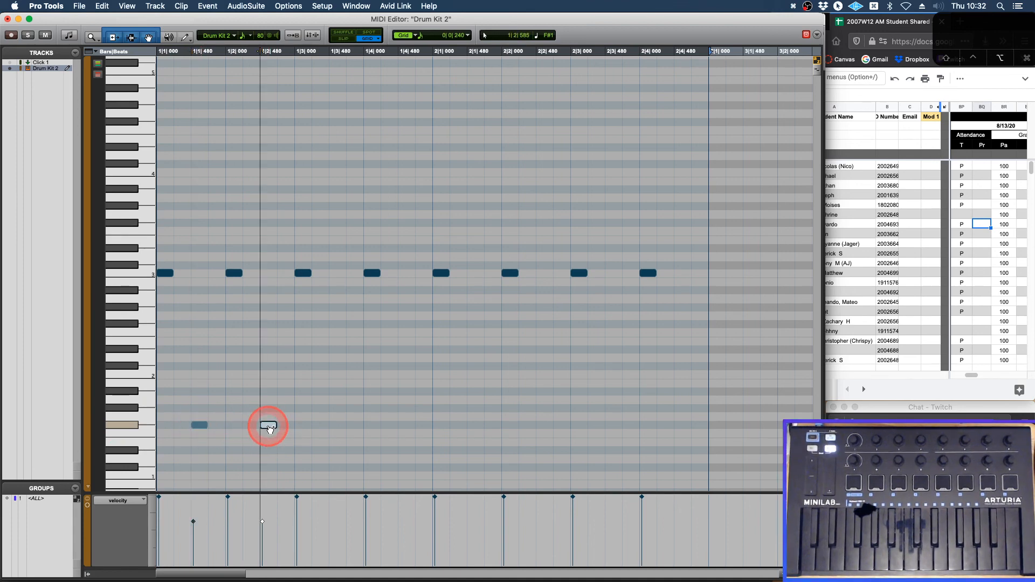
left_click(336, 425)
left_click(405, 425)
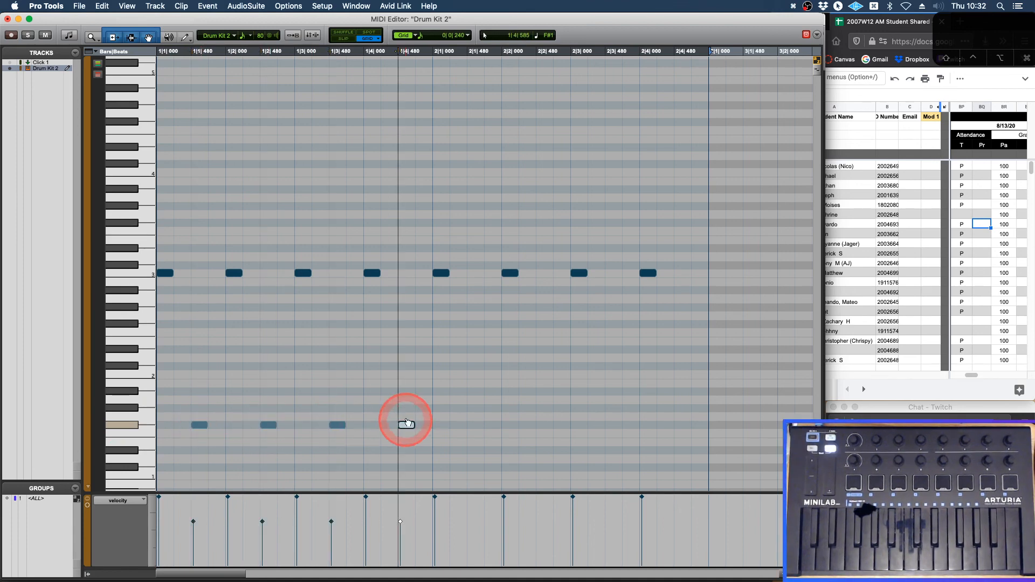
left_click_drag(418, 418, 478, 429)
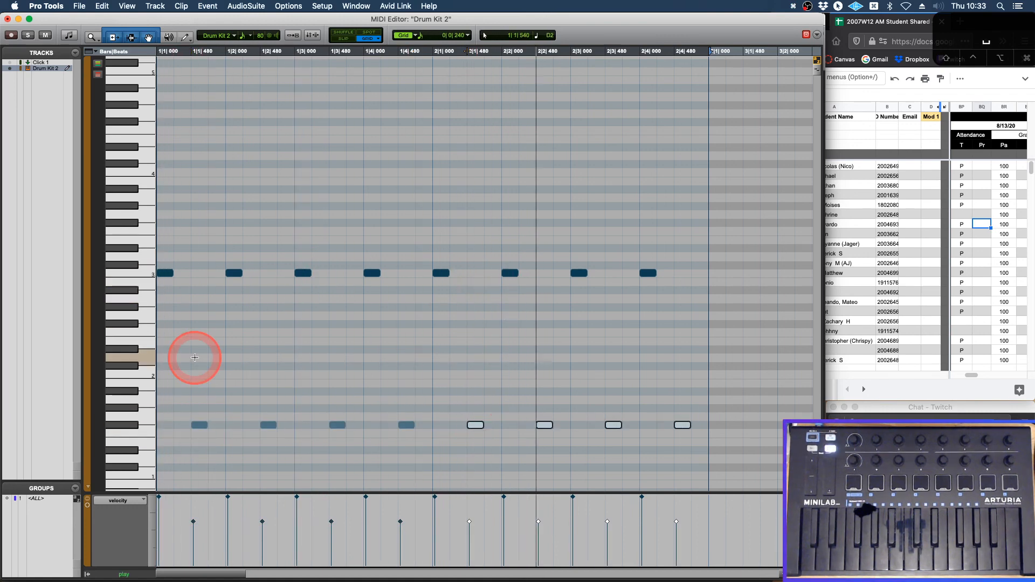
Enter C#1 notes on beats 2 and 4 of both bars plus one at 2|4|720, and close the MIDI Editor
left_click(133, 450)
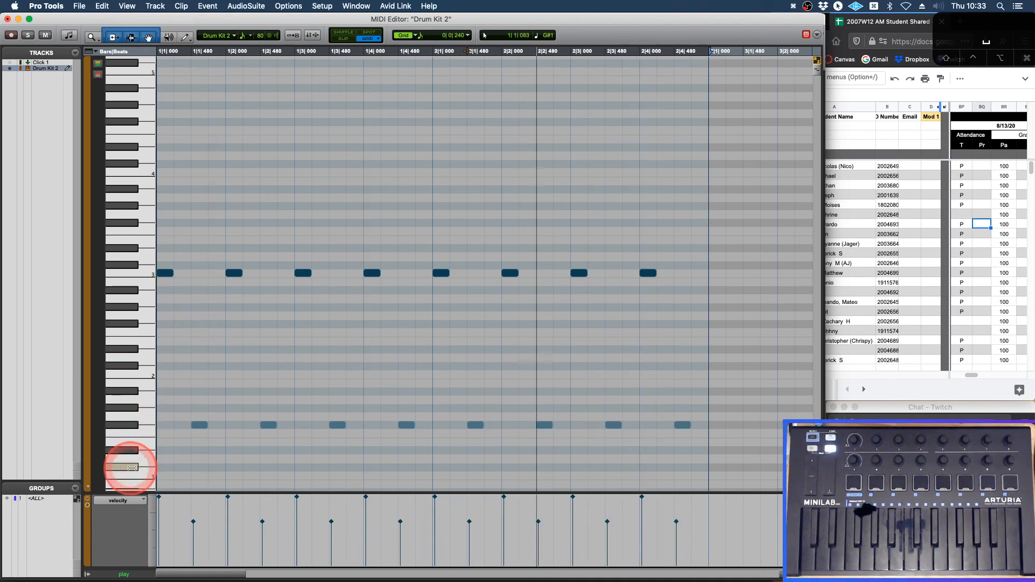
left_click(235, 469)
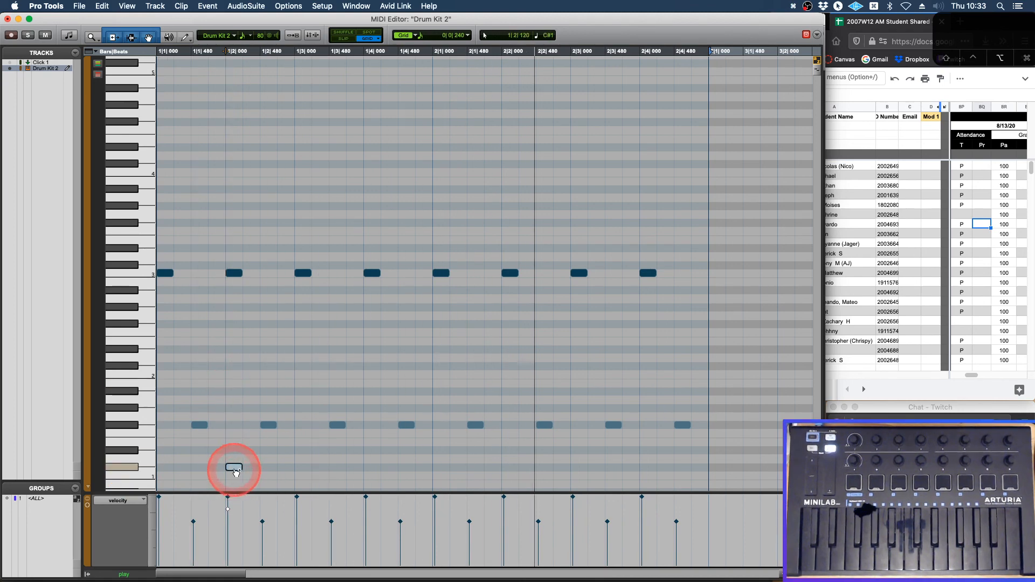
left_click(371, 476)
left_click_drag(371, 476, 371, 468)
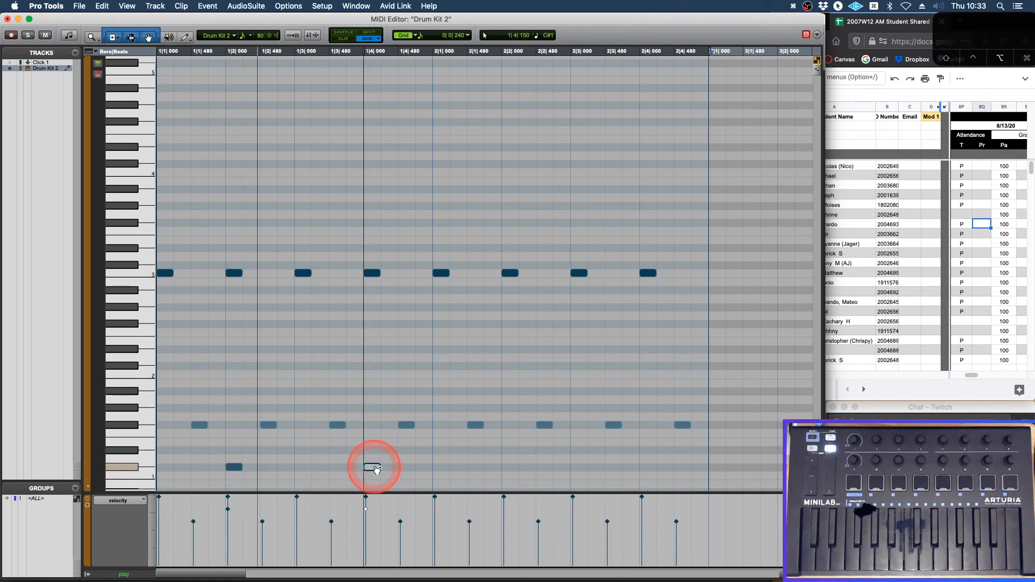
left_click(509, 467)
left_click(647, 467)
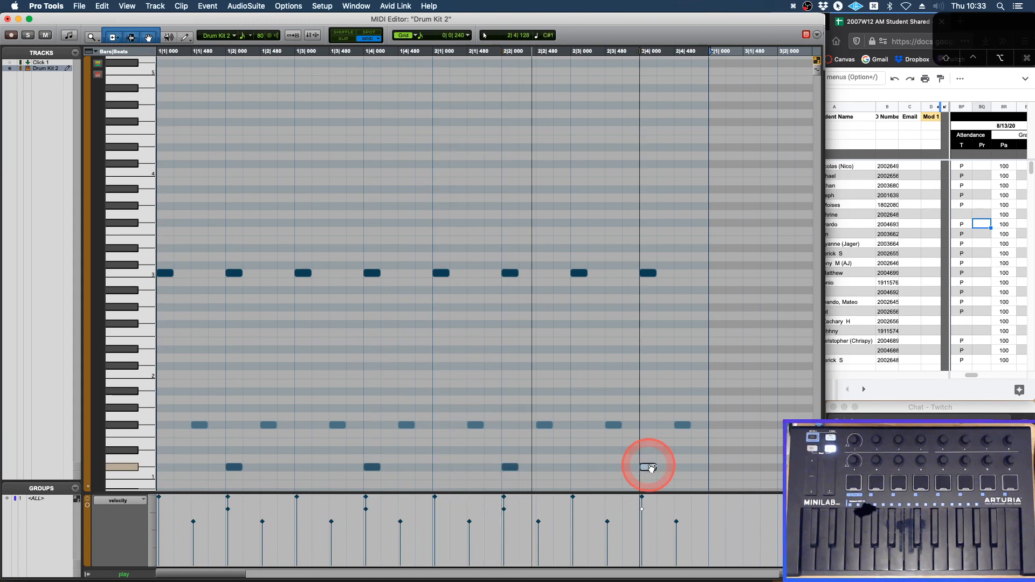
left_click(698, 467)
left_click_drag(699, 466, 704, 549)
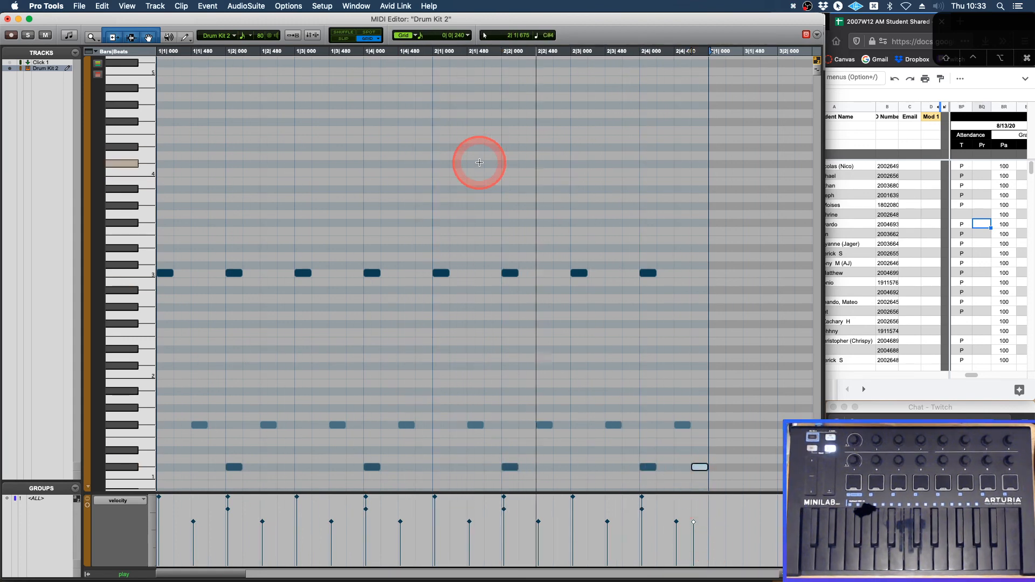
key("super+Tab")
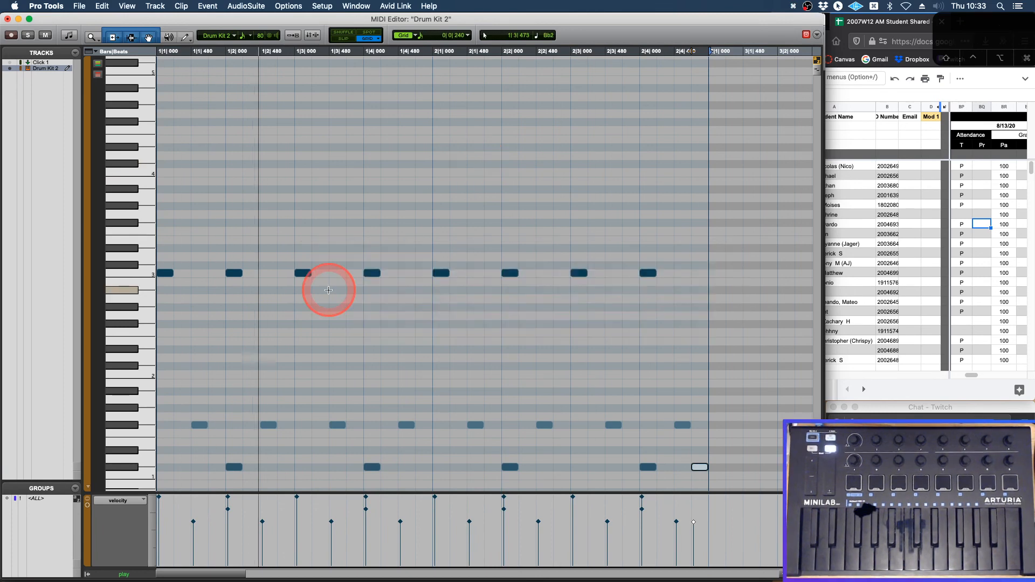
key("super+w")
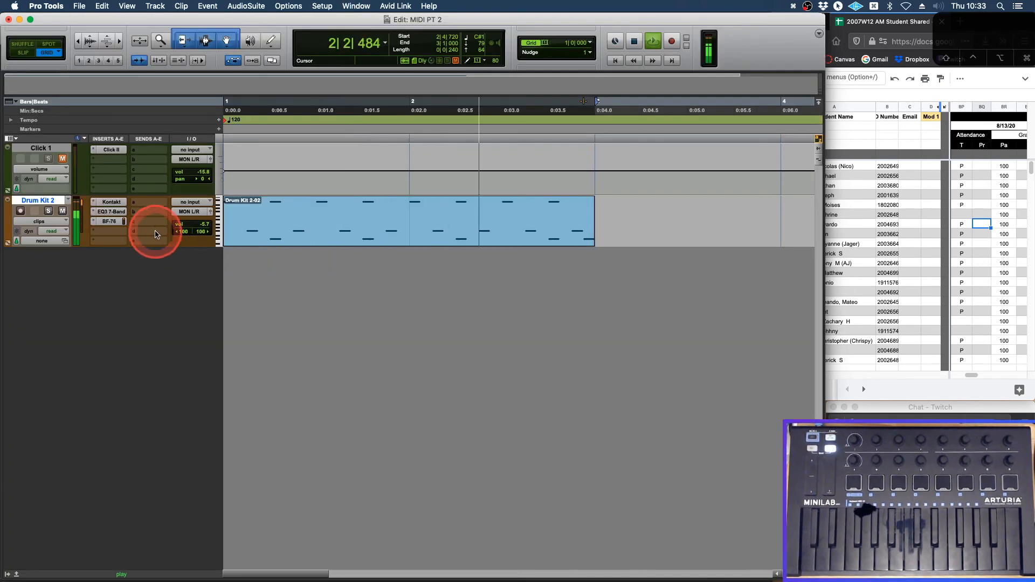
Compare the playing drum loop with the EQ3 7-Band and BF-76 inserts on Drum Kit 2 bypassed and active, and stop playback
left_click_drag(108, 224, 108, 214)
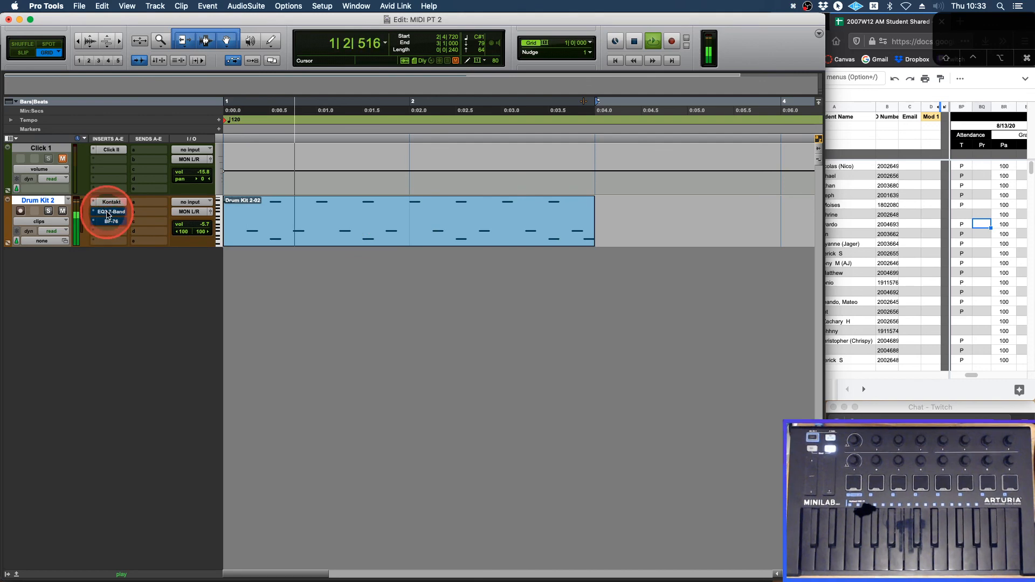
left_click(107, 215, "super")
left_click(111, 224, "super")
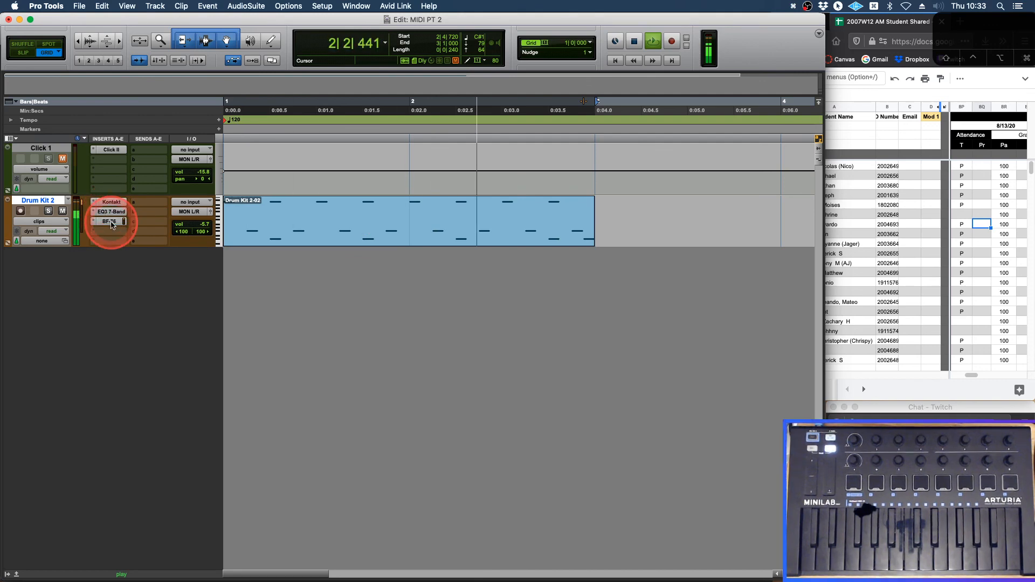
key("space")
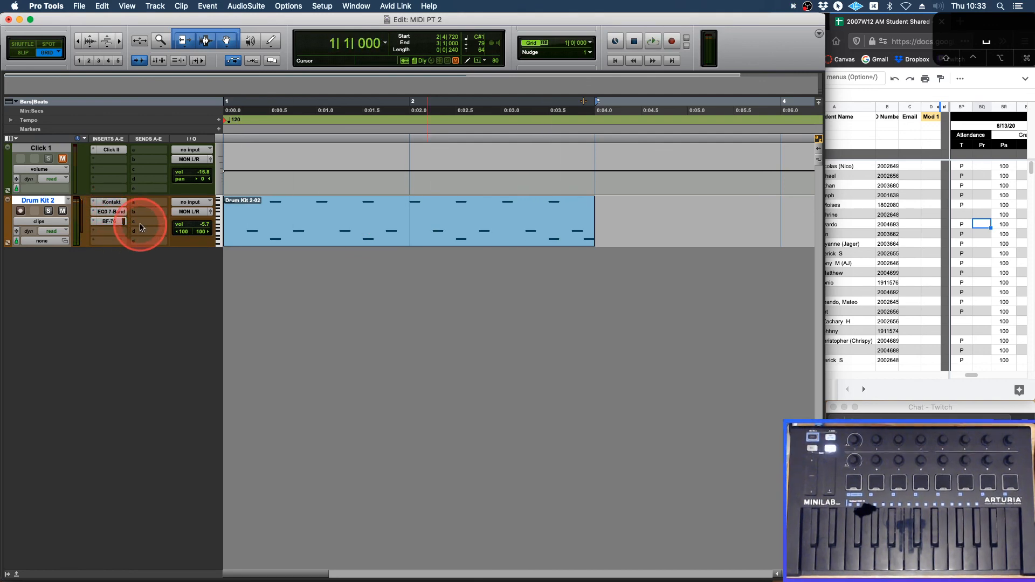
Switch to the Mix window and add one new stereo instrument track with a tick timebase
key("super+equal")
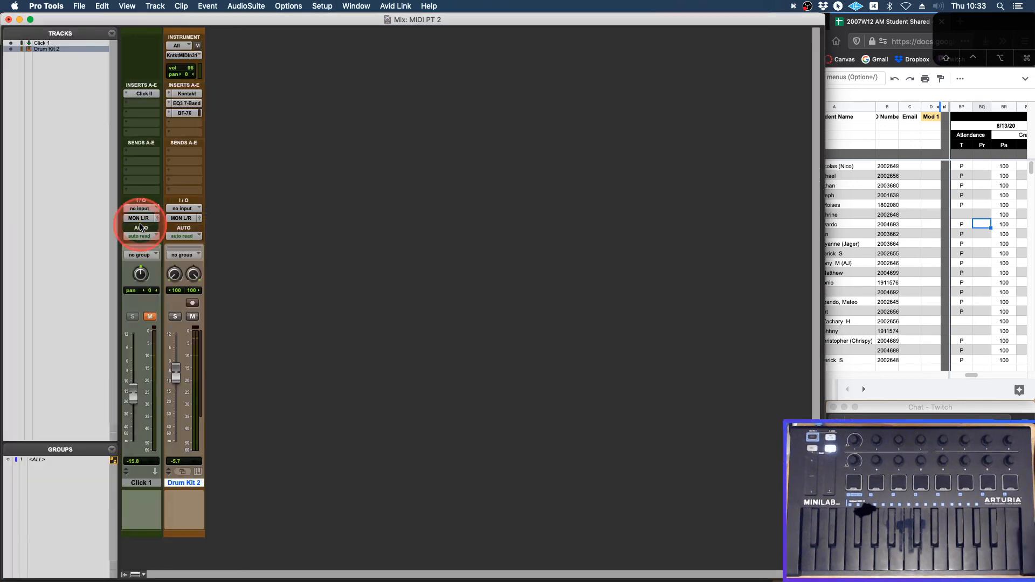
key("shift+super+n")
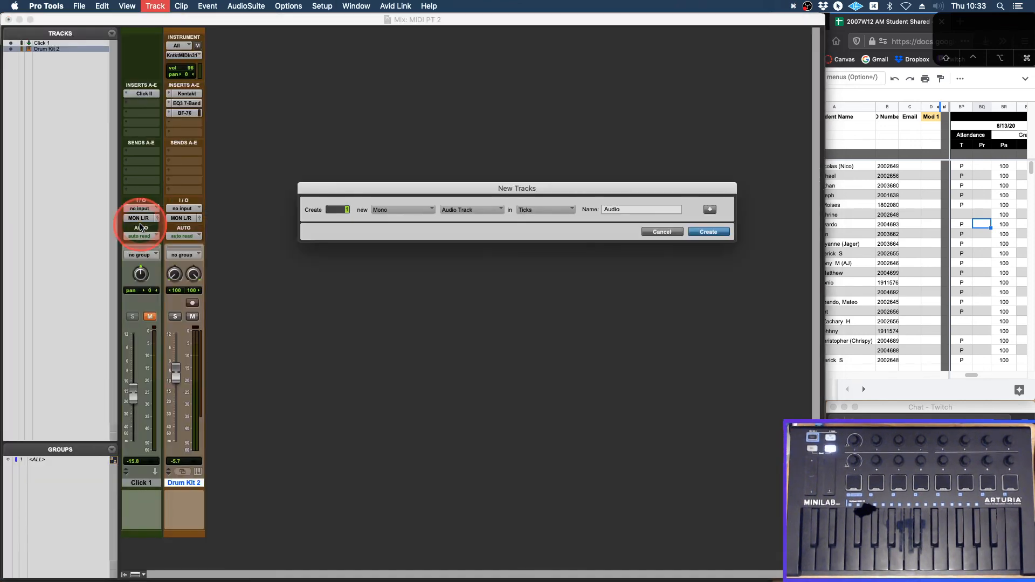
key("super+Down")
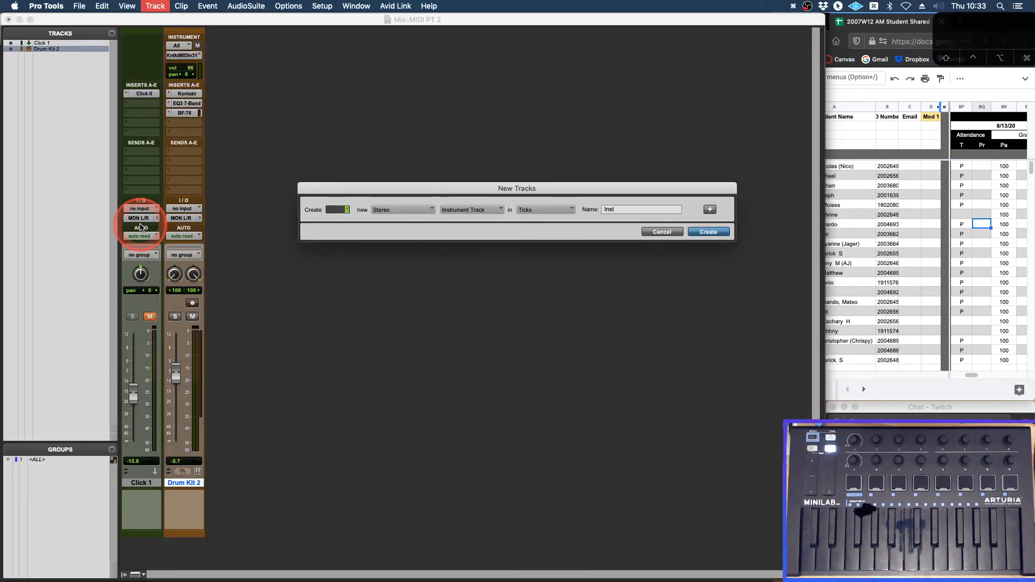
key("Return")
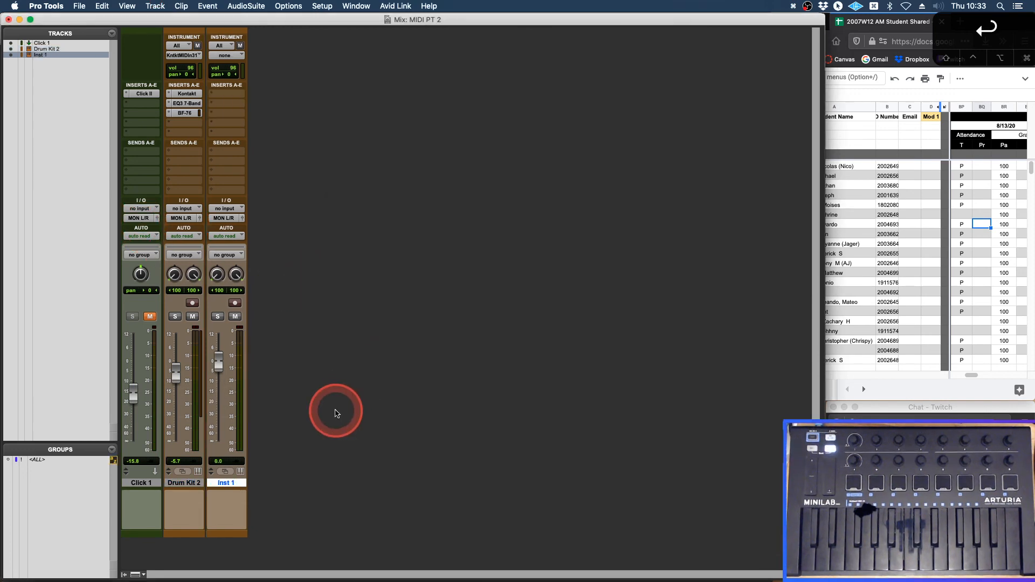
Rename the Drum Kit 2 track as Dr Kit and the new instrument track as m Bass
double_click(189, 483)
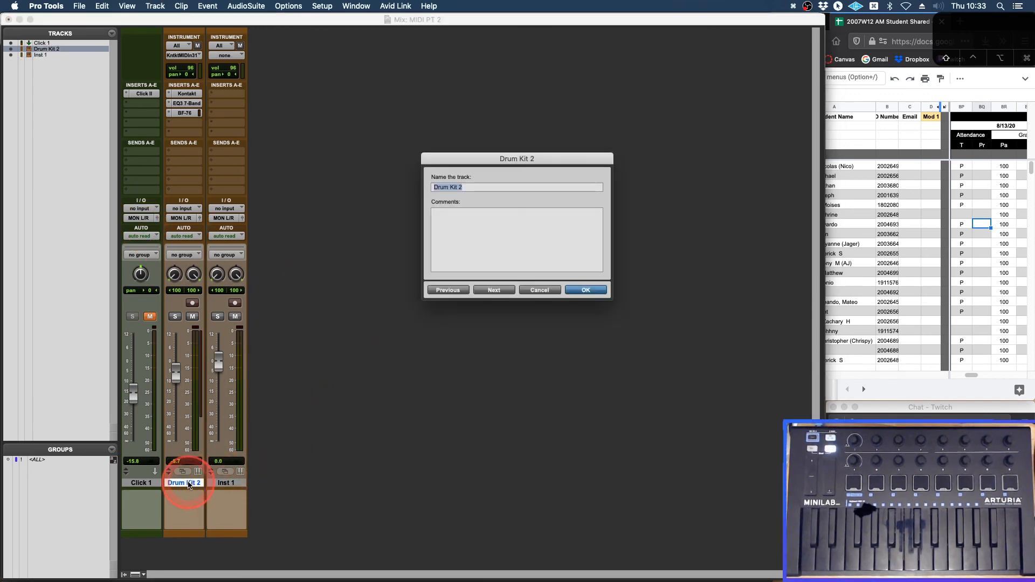
type("Dr Kit")
key("Return")
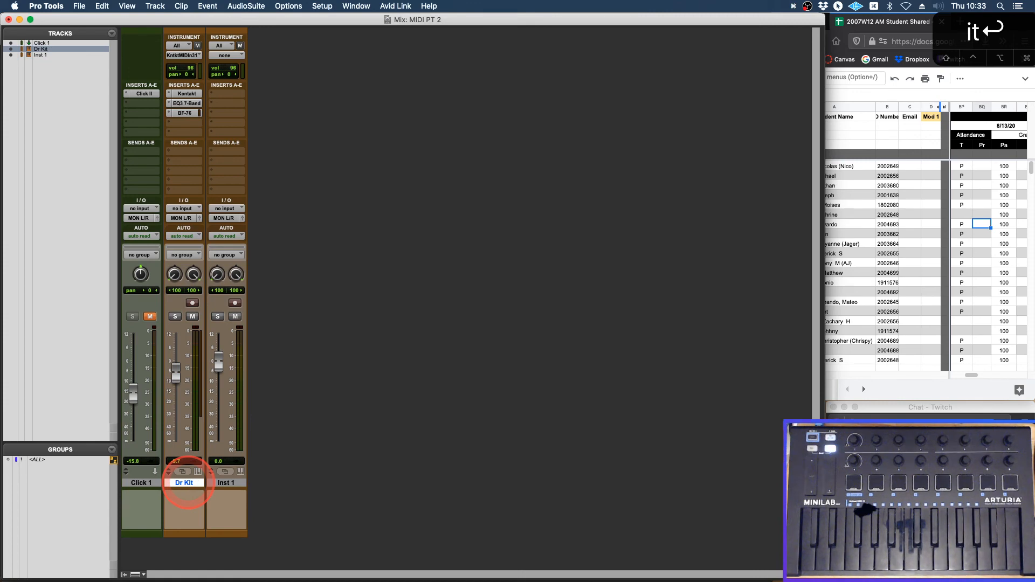
double_click(226, 483)
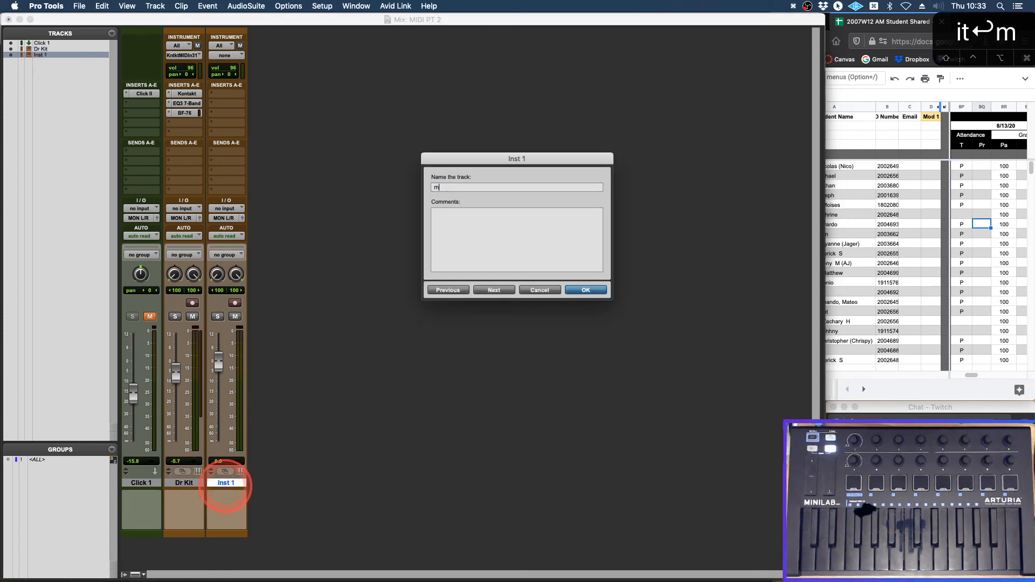
type("mB")
key("BackSpace")
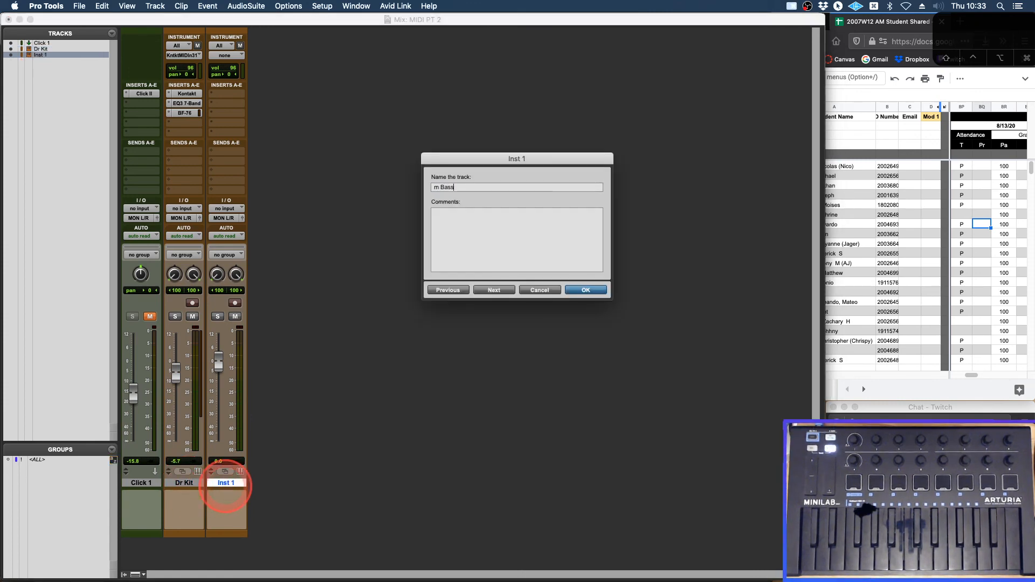
type("Bass")
key("Return")
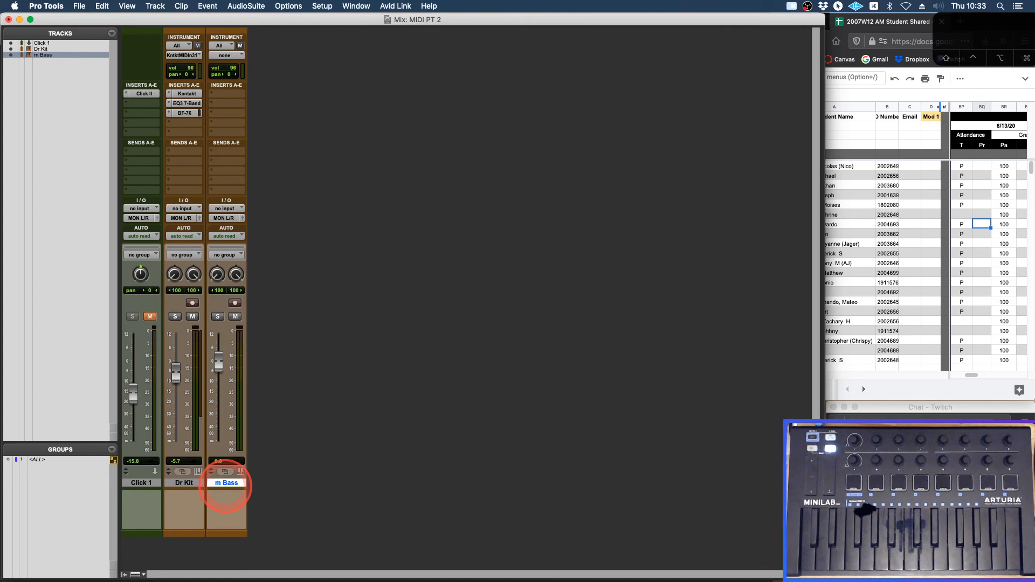
Insert the multichannel Kontakt (stereo) instrument on the m Bass track and show Kontakt's library browser
left_click(232, 97)
mouse_move(232, 95)
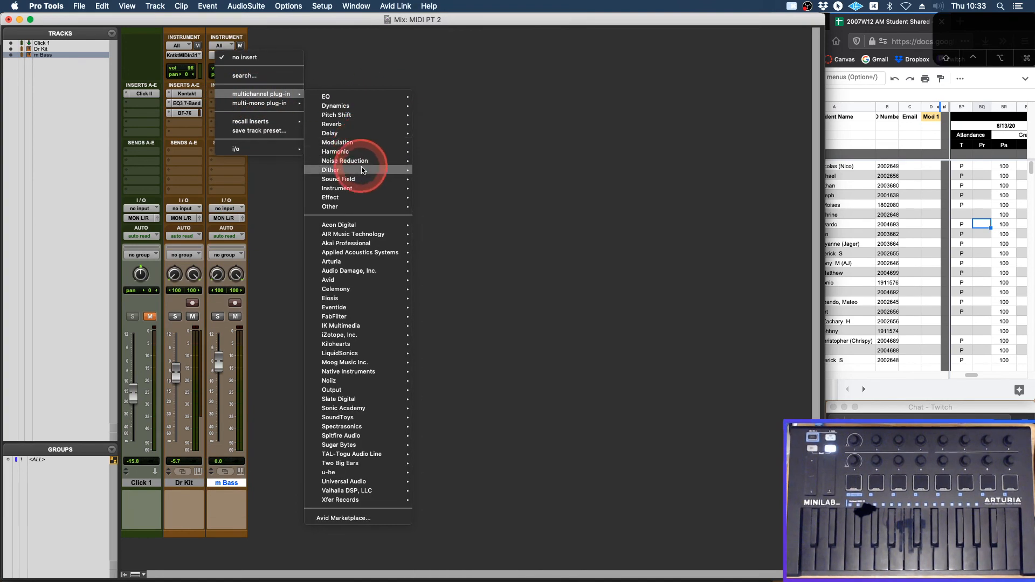
mouse_move(358, 185)
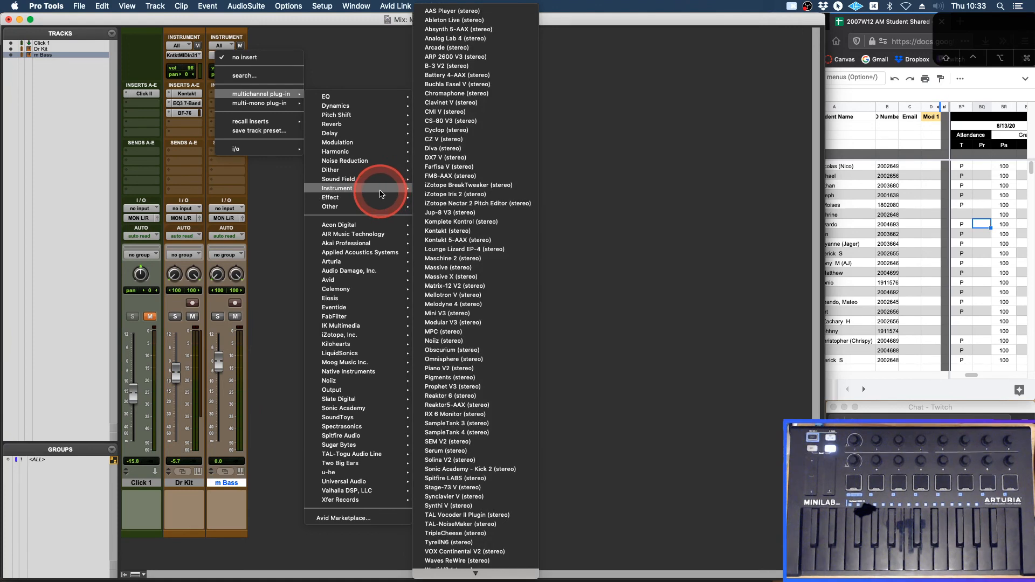
left_click(433, 231)
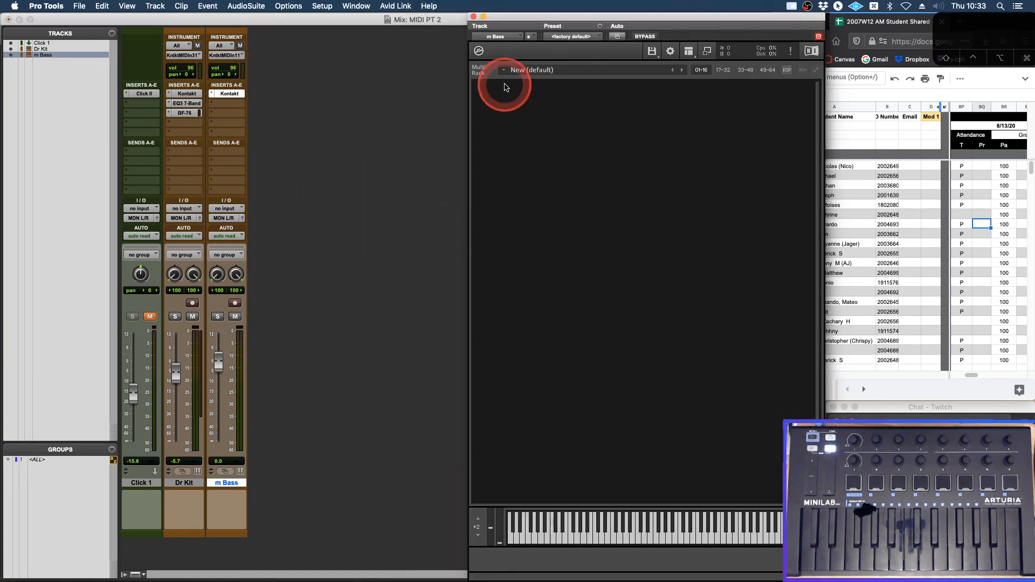
left_click(690, 51)
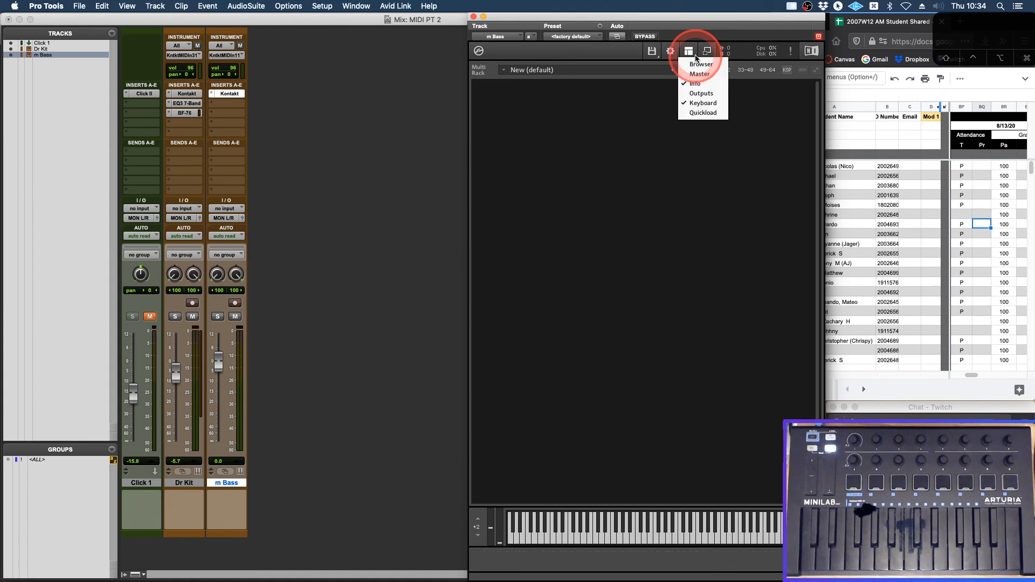
left_click(699, 64)
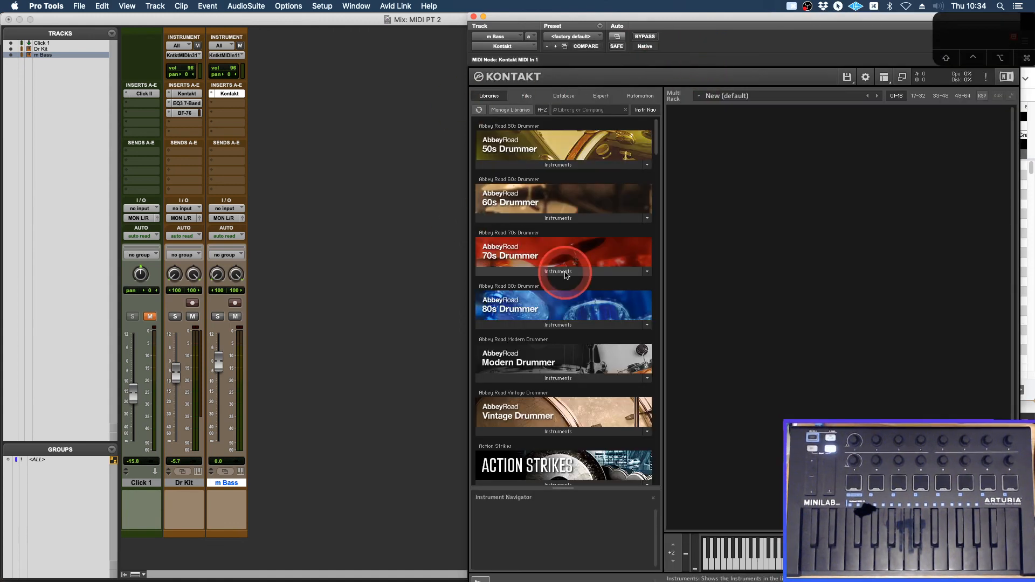
Filter the Kontakt library list by "facto" and move the plug-in window clear of the spreadsheet side
scroll(565, 275, "down", 15)
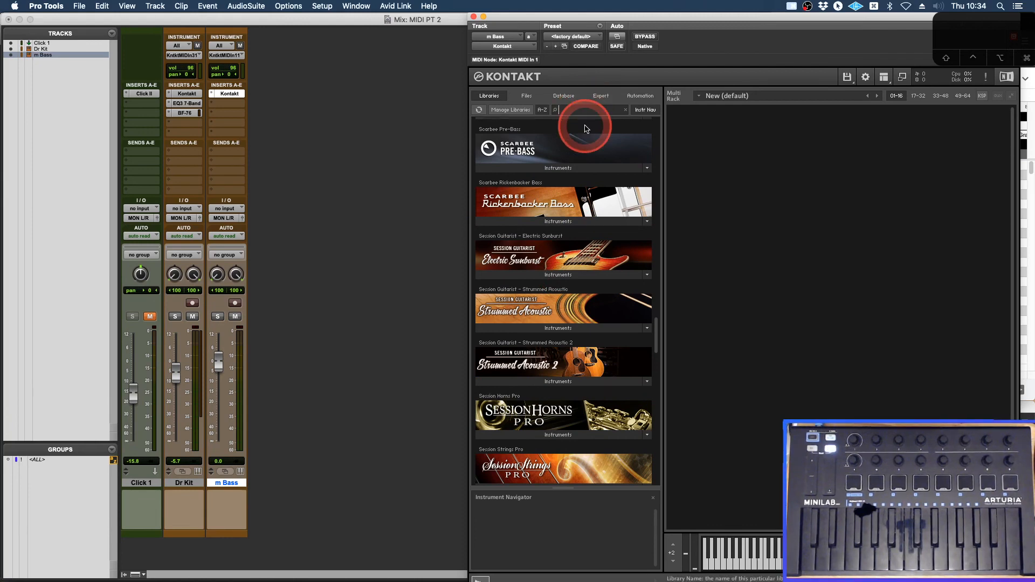
scroll(610, 184, "down", 5)
scroll(610, 192, "up", 8)
scroll(612, 195, "up", 3)
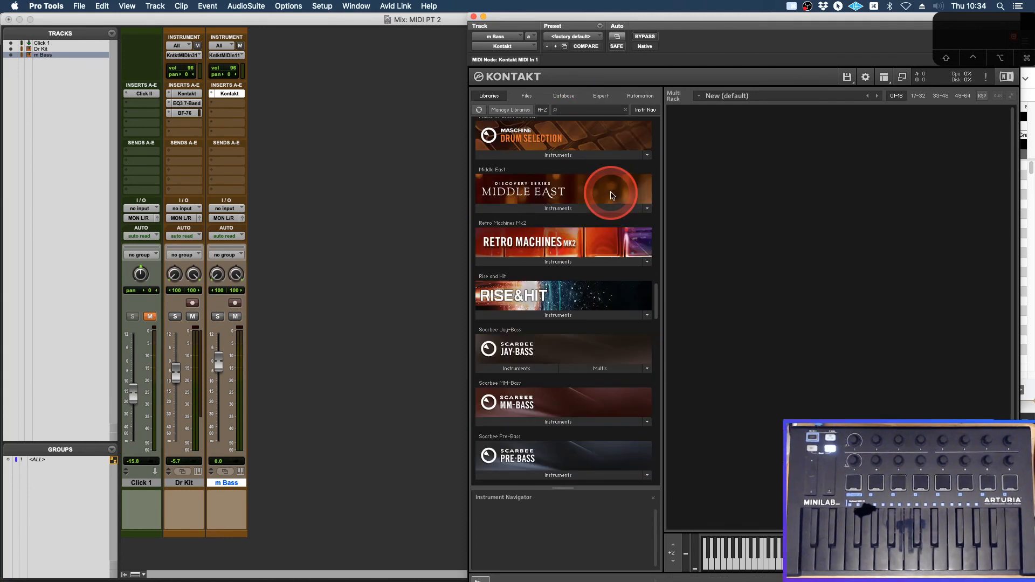
scroll(611, 196, "up", 5)
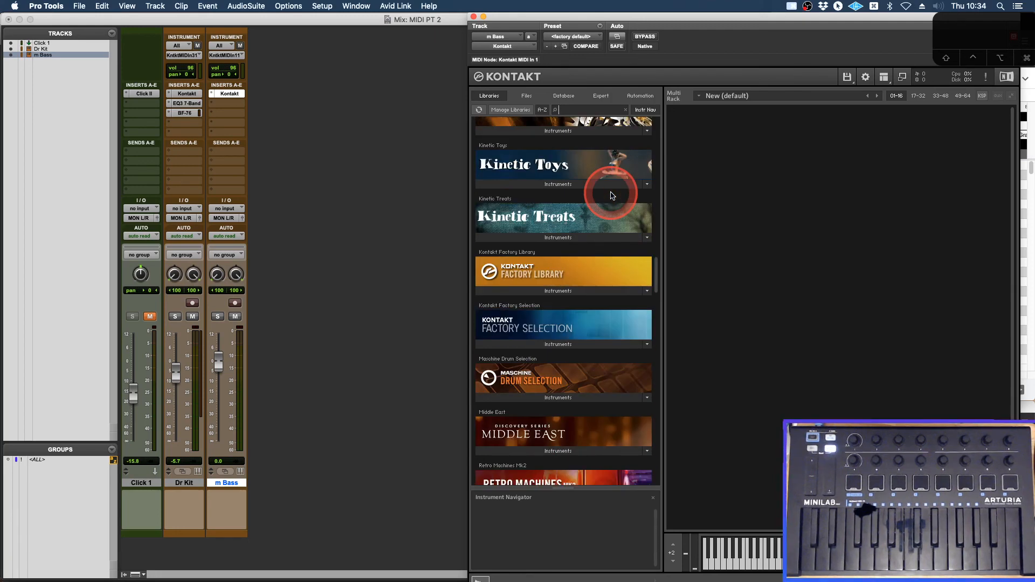
type("facto")
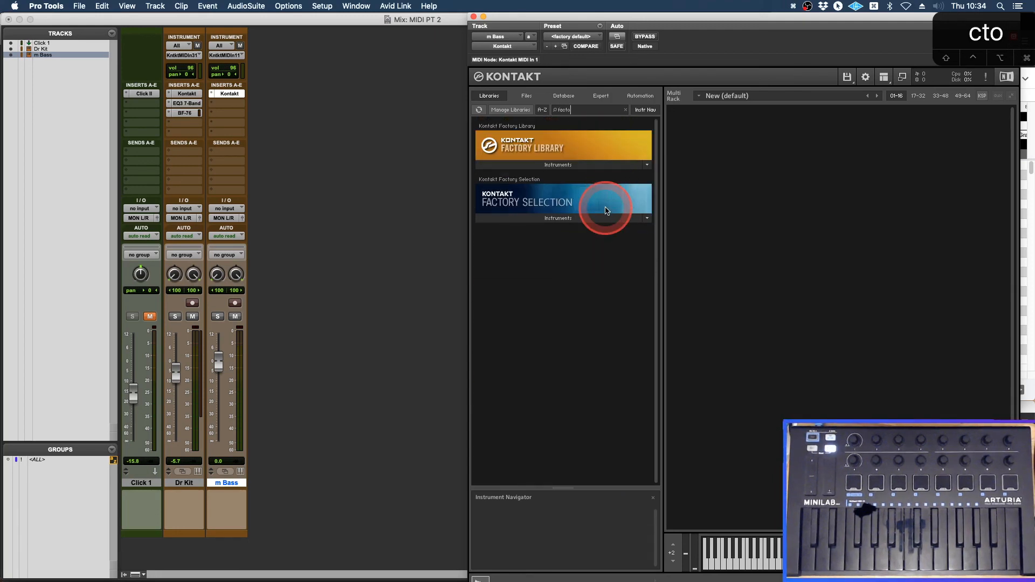
left_click_drag(626, 21, 506, 21)
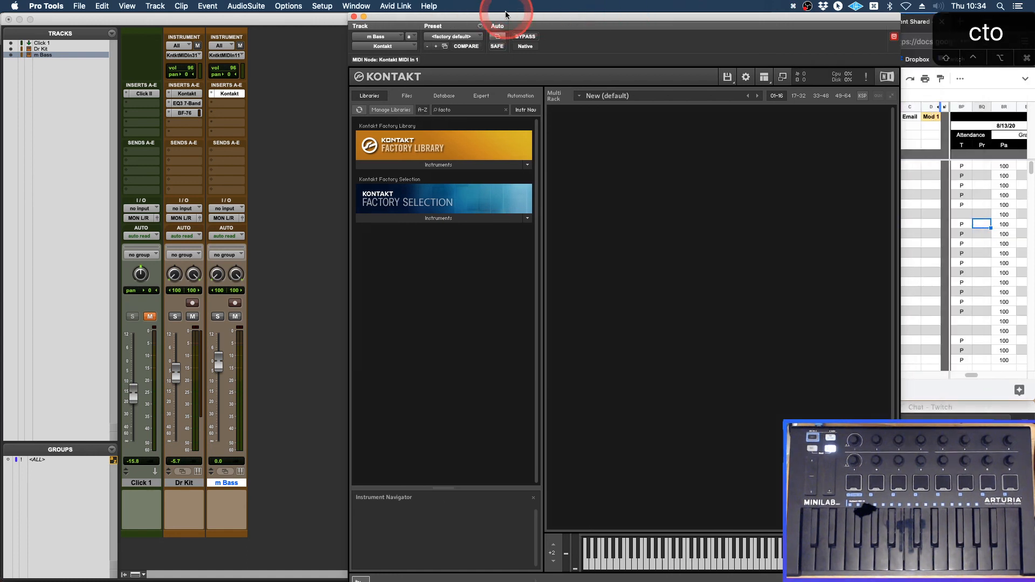
Browse the Kontakt Factory Selection instruments and load Bass - Monster.nki from the Synth folder
left_click(423, 219)
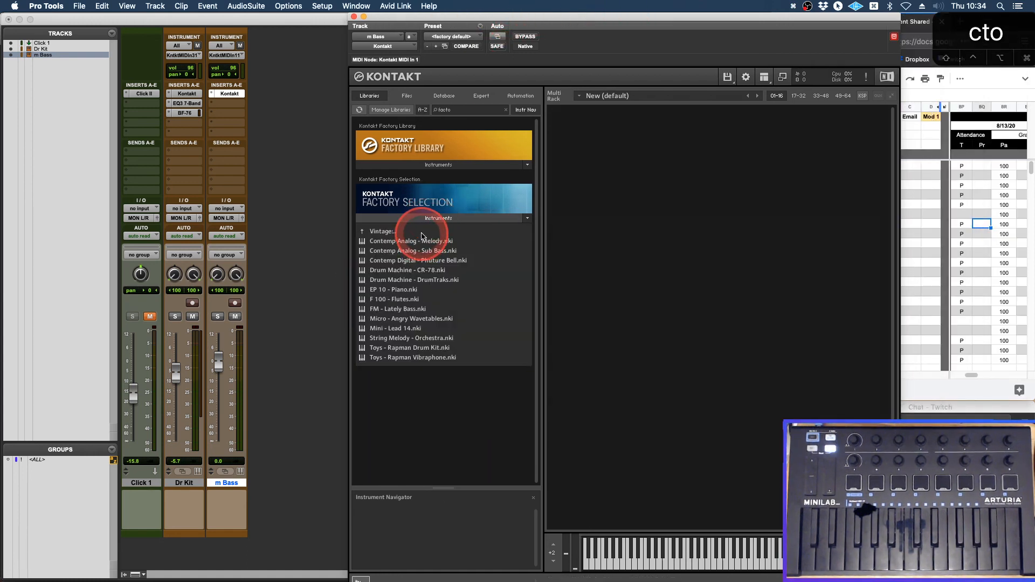
left_click(377, 230)
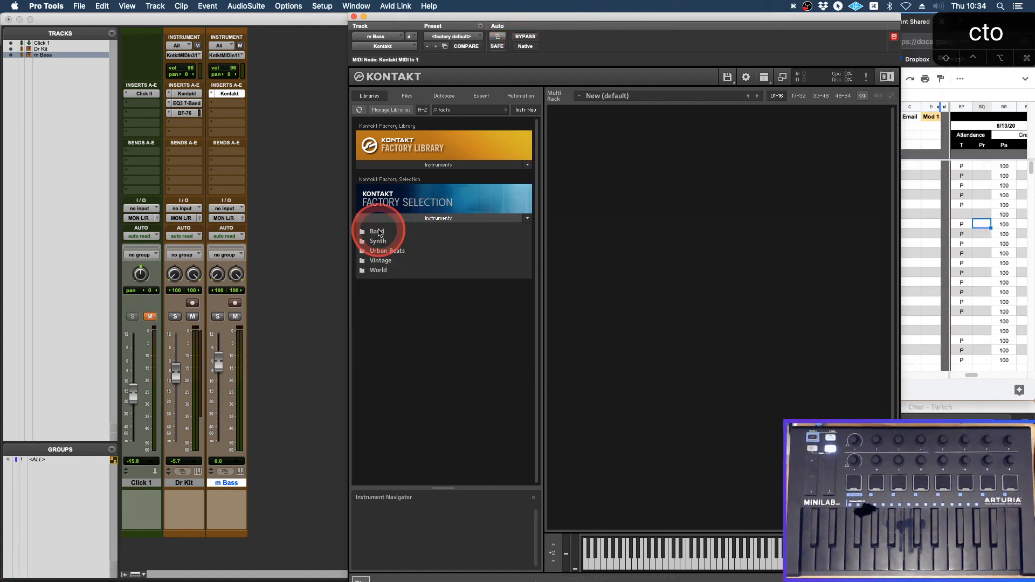
left_click(377, 252)
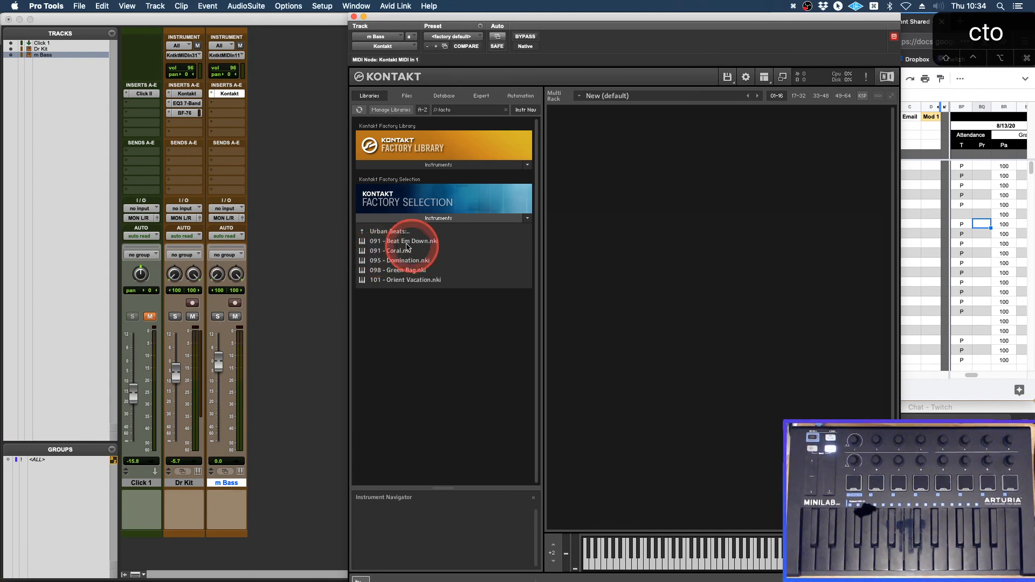
left_click(383, 232)
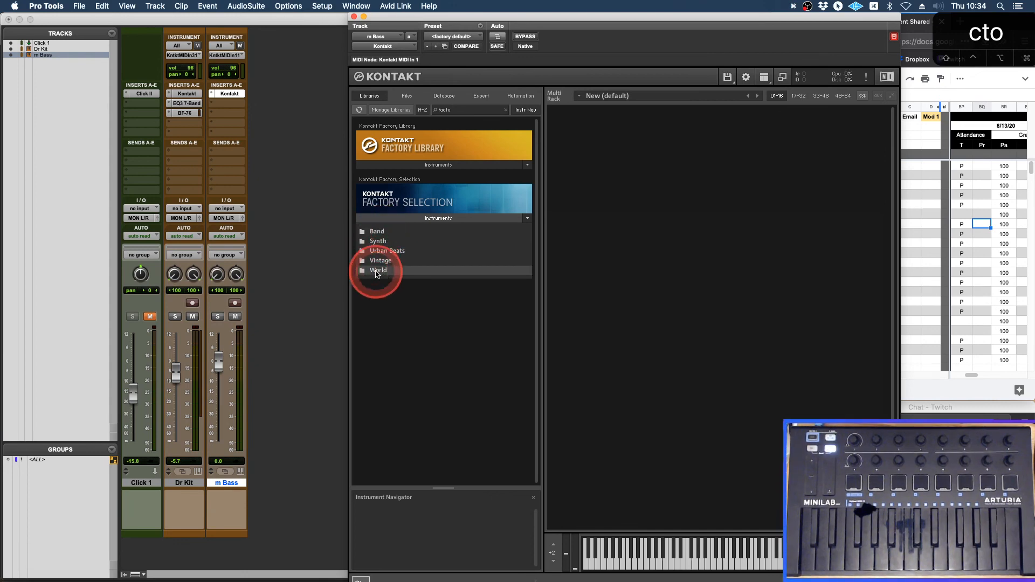
left_click(378, 269)
left_click(379, 230)
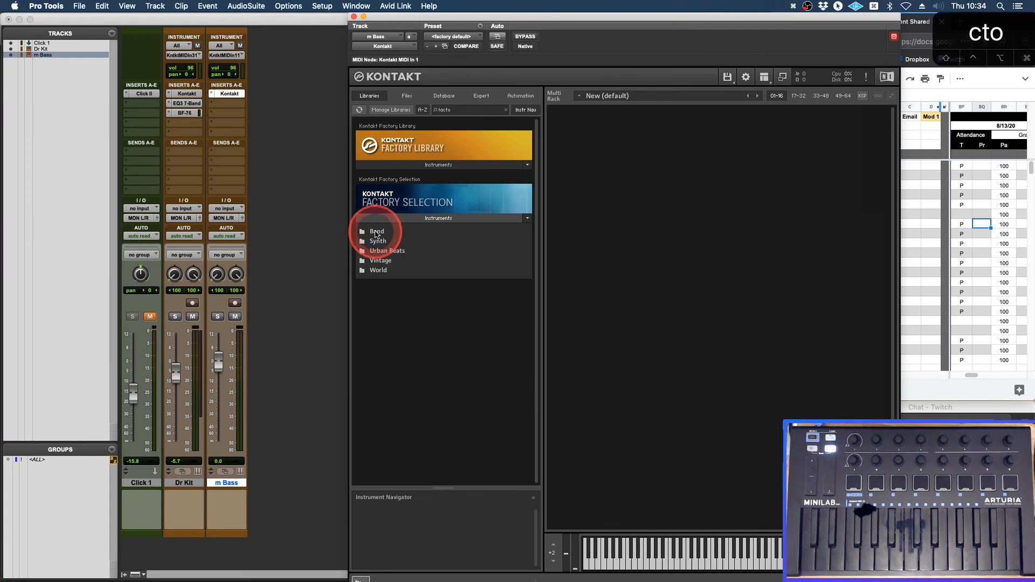
left_click(376, 243)
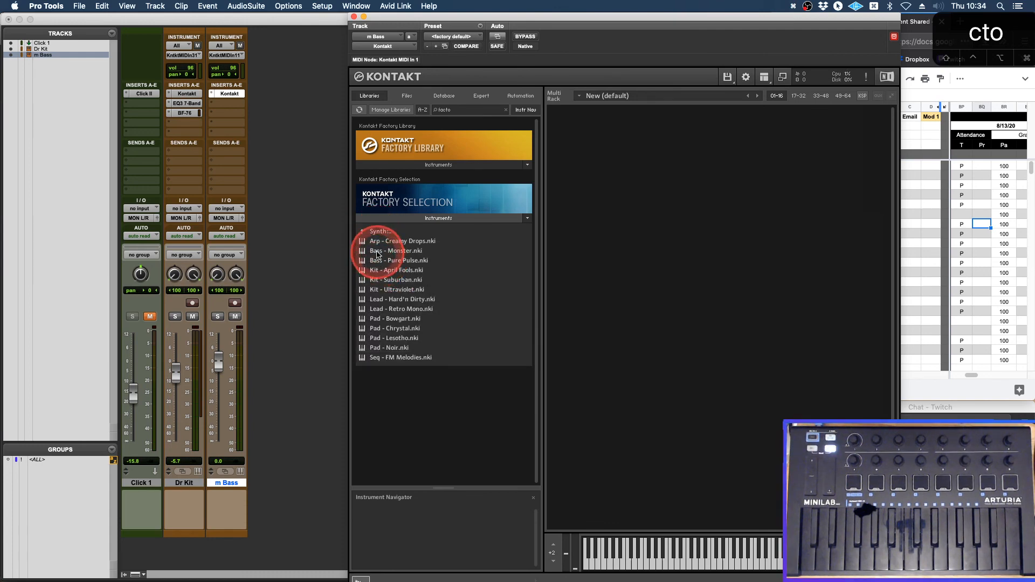
double_click(377, 255)
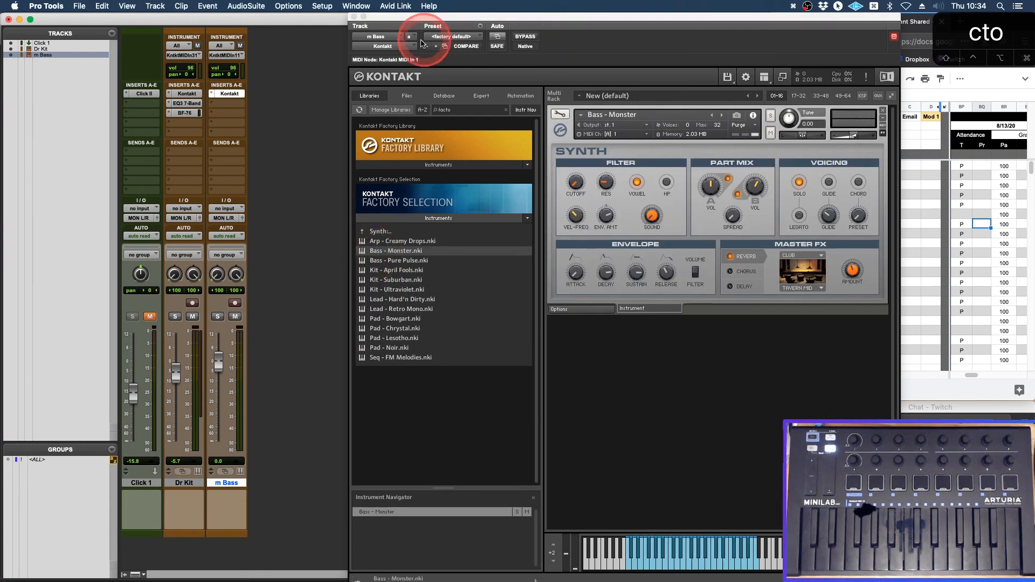
Lower the m Bass volume fader to about -11 dB while playing the bass sound, and close the Kontakt window
left_click(521, 38)
left_click_drag(220, 363, 218, 385)
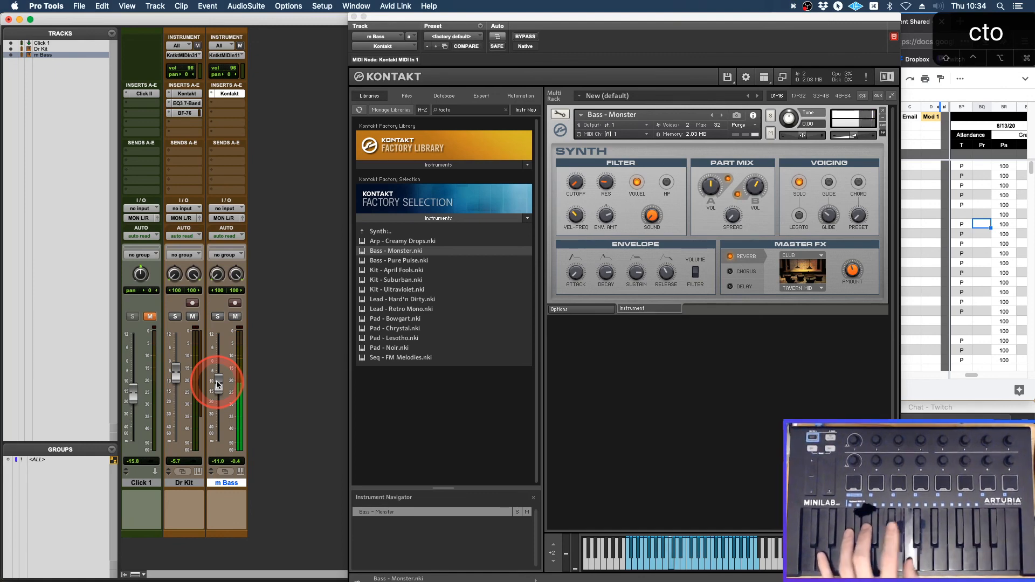
left_click(354, 17)
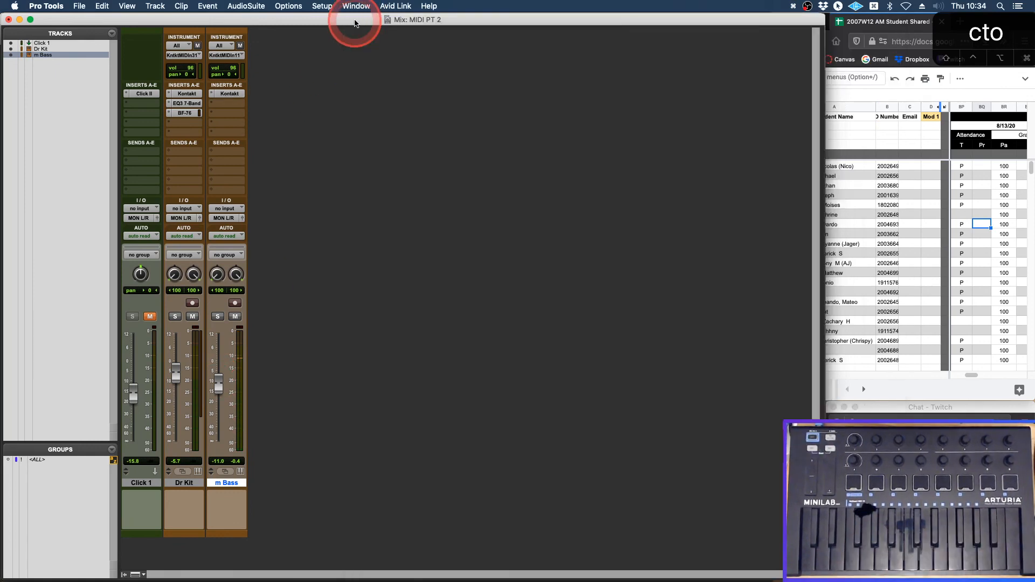
Record a two-bar MIDI bass line on m Bass over the looping drums in the Edit window, disarm the track and stop playback
key("super+equal")
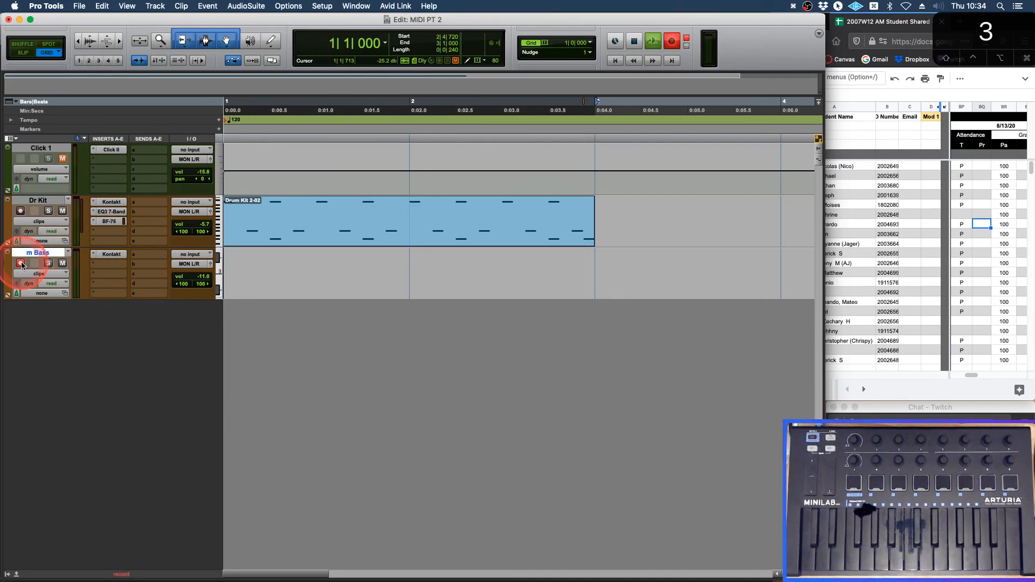
key("space")
key("3")
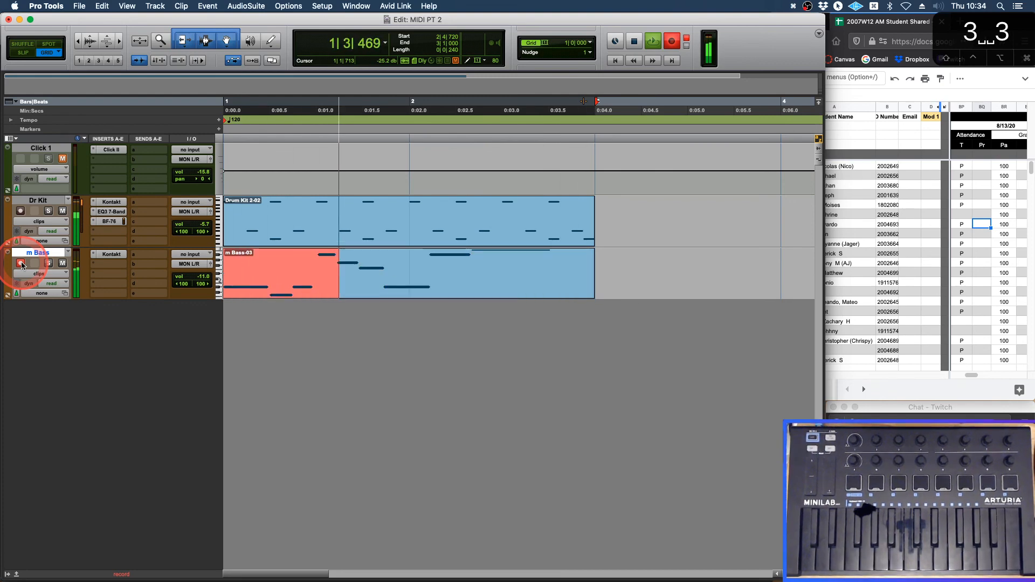
left_click(21, 263)
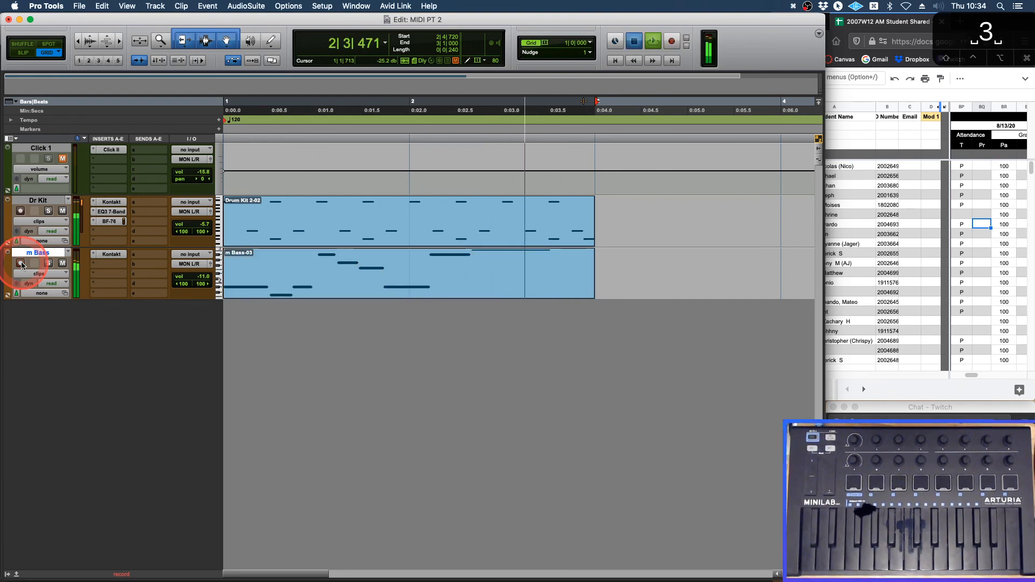
key("space")
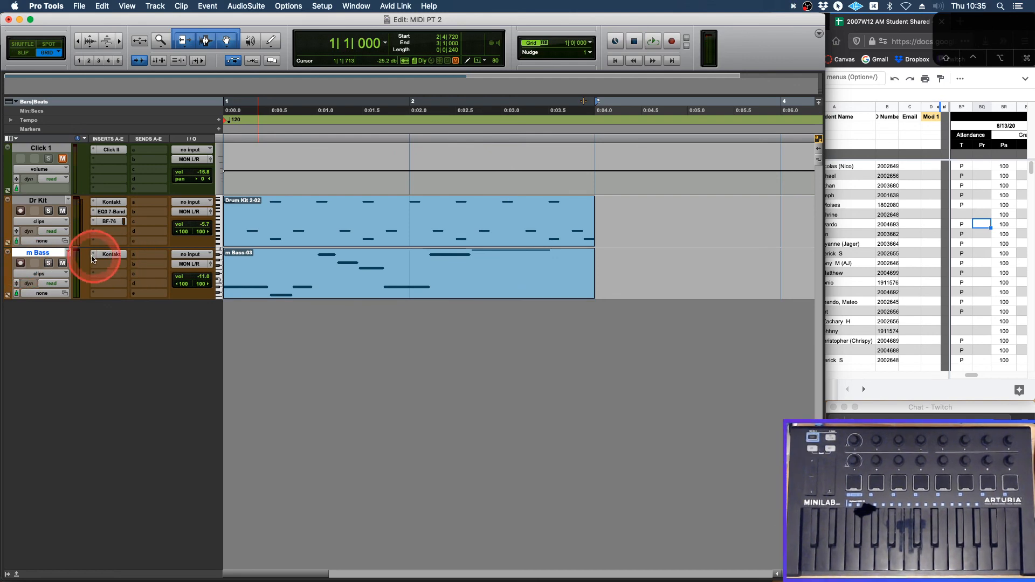
Add another stereo instrument track in ticks below m Bass
key("super+shift+n")
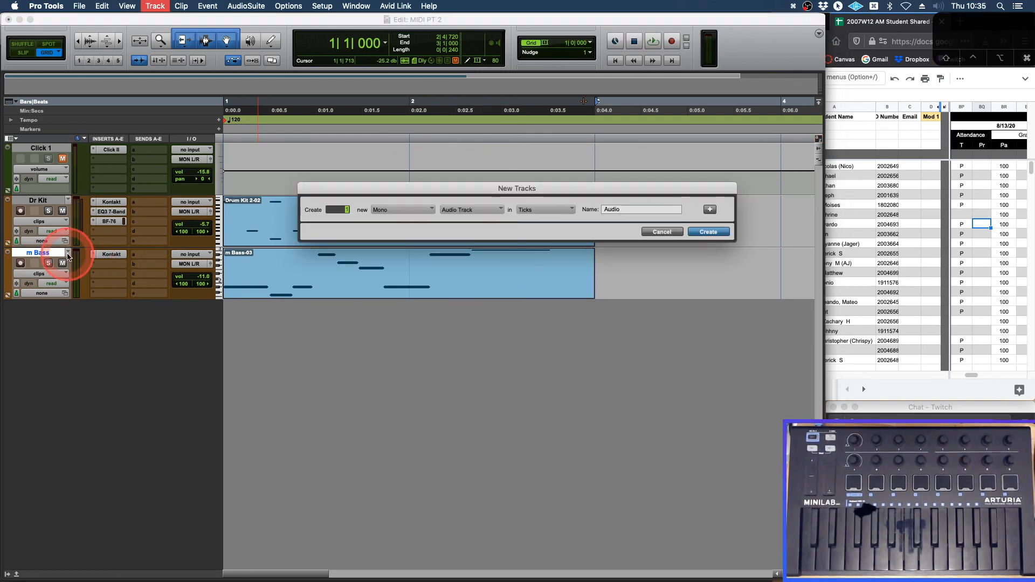
key("super+Down")
key("super+Down")
key("super+Down")
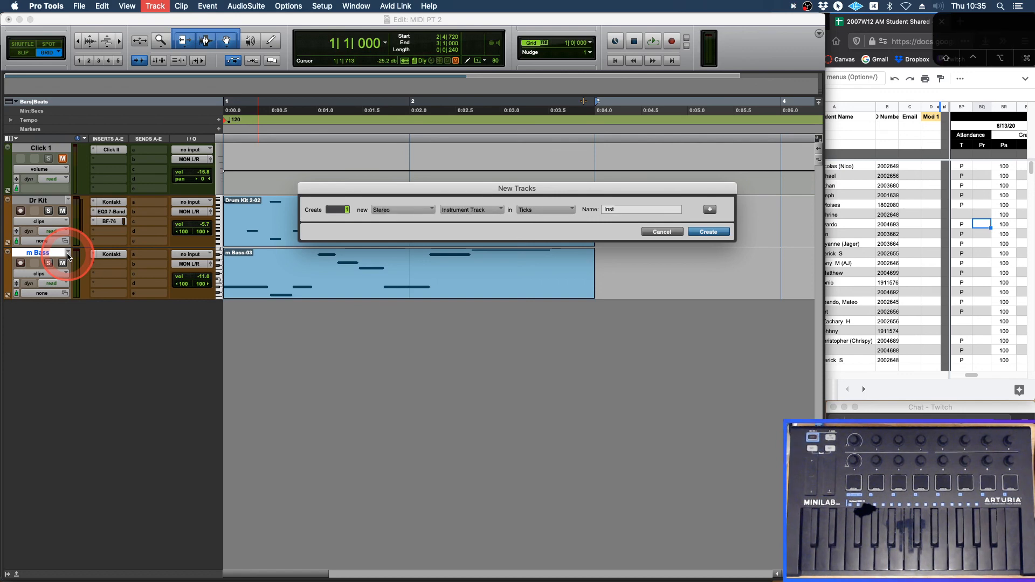
key("Return")
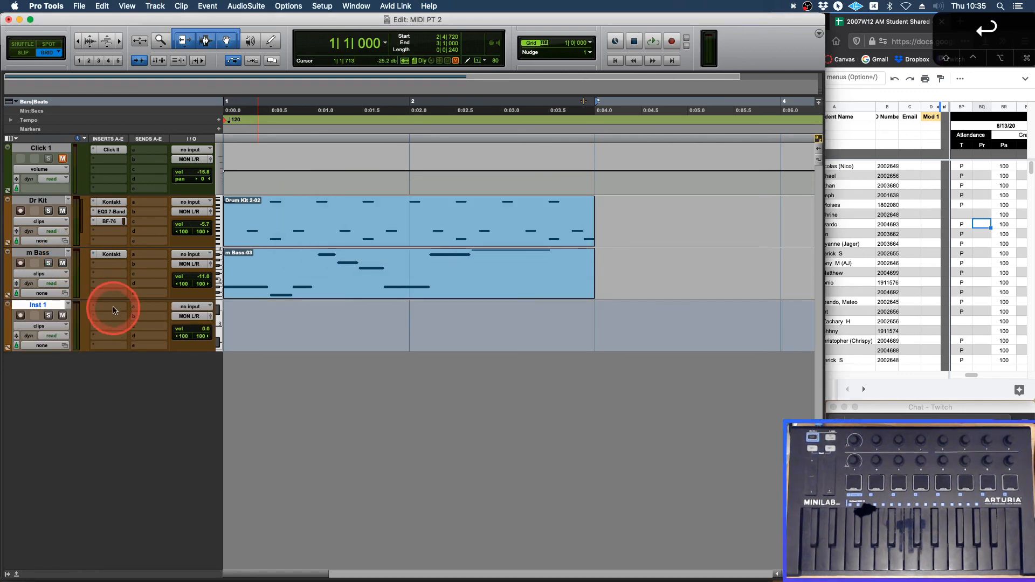
Copy m Bass's Kontakt insert to Inst 1 and replace its instrument with Pad - Noir.nki from the Kontakt Factory Selection's Synth folder
left_click_drag(108, 256, 109, 306)
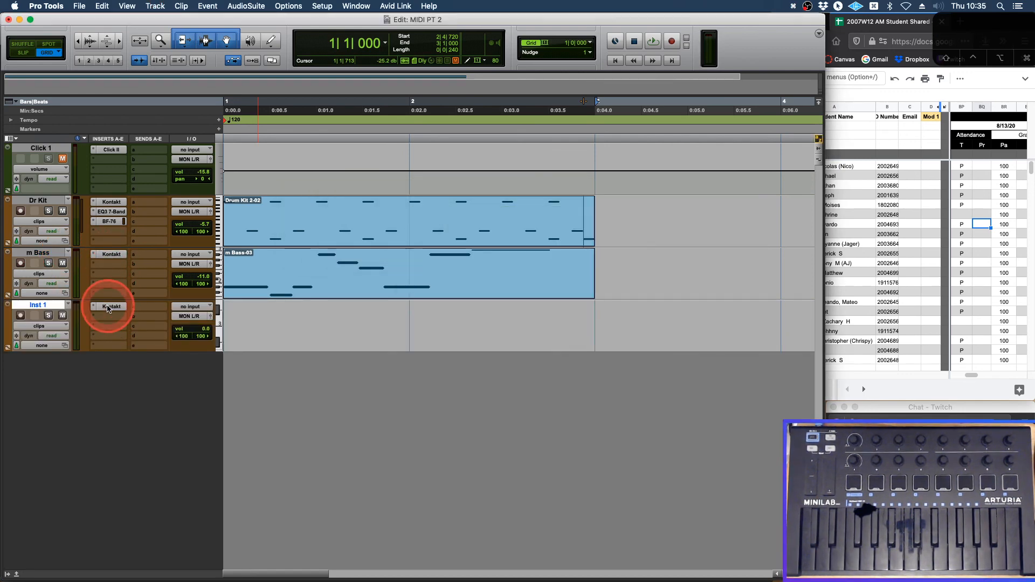
left_click(108, 307)
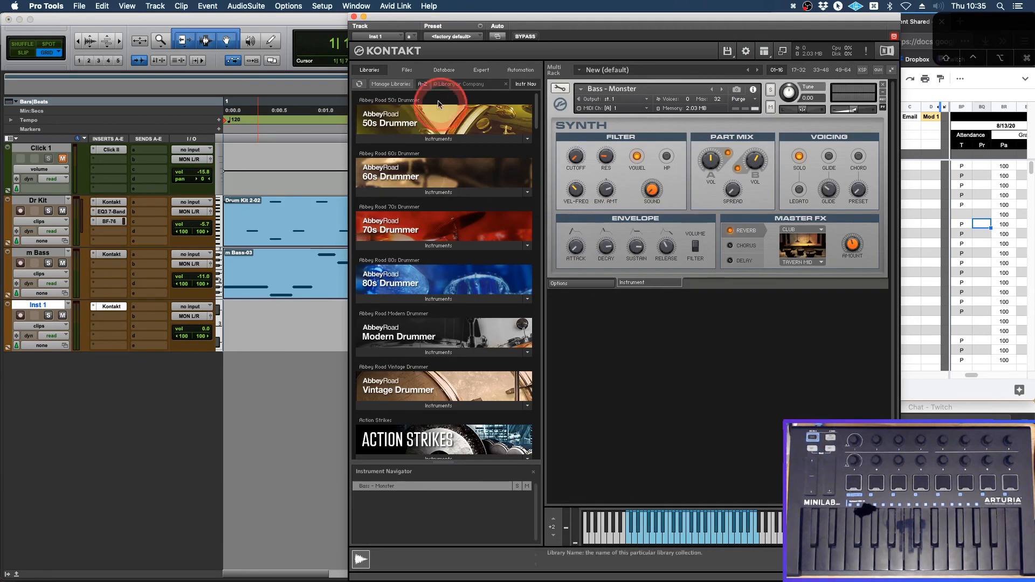
left_click(450, 84)
type("kont")
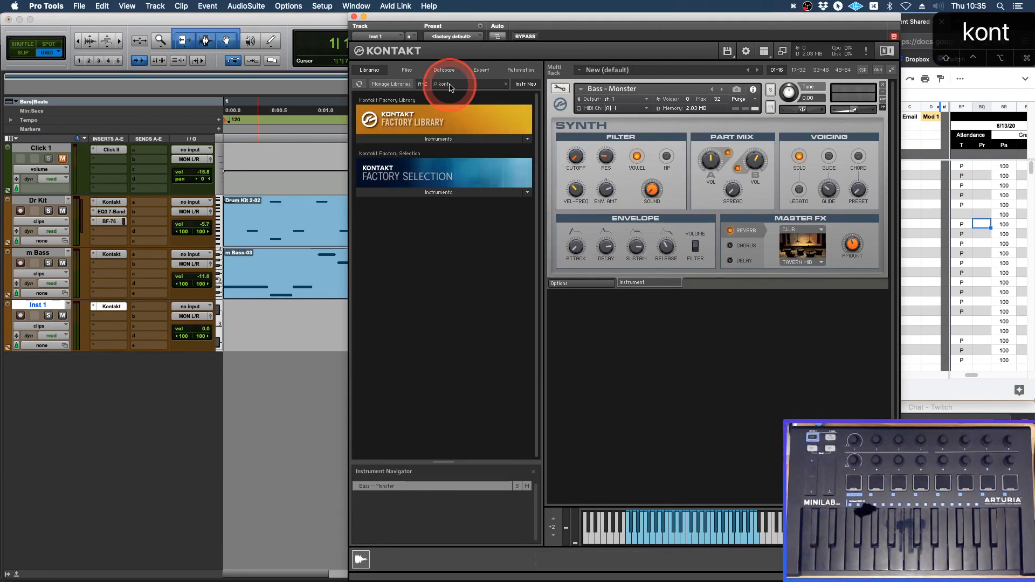
left_click(432, 194)
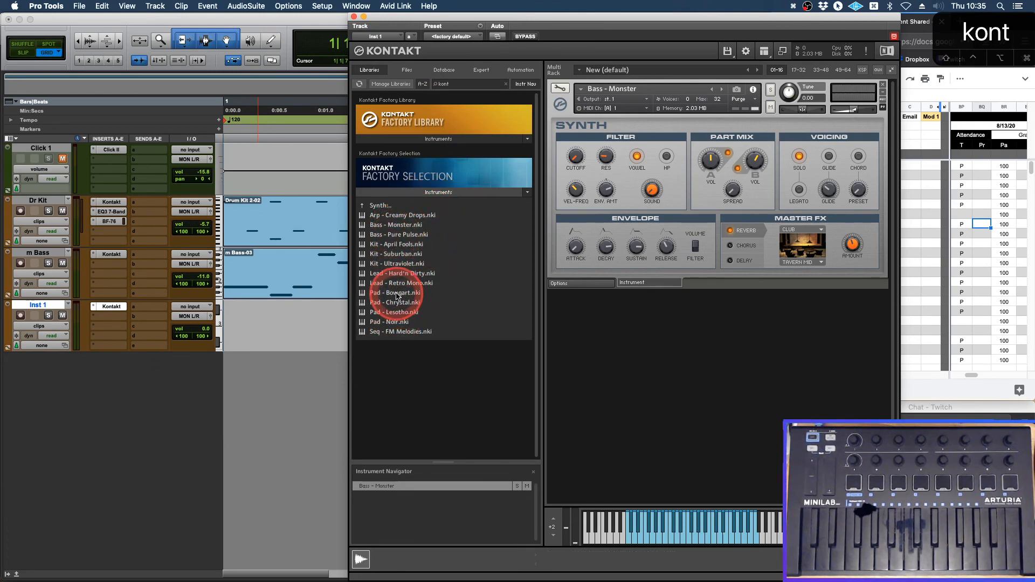
left_click(883, 84)
double_click(391, 321)
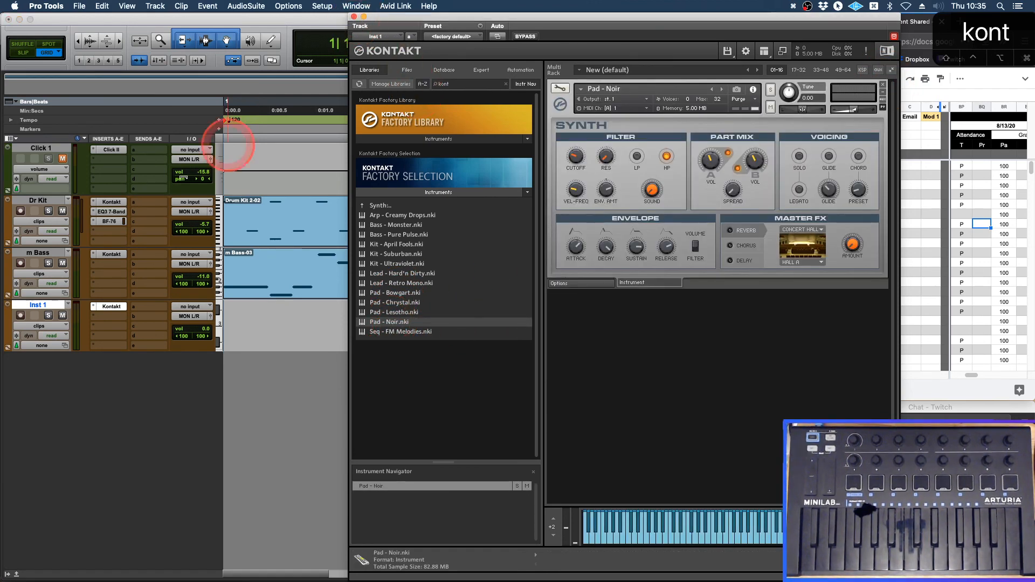
Record-arm the Inst 1 track and rename it m Pad
left_click(20, 316)
double_click(42, 306)
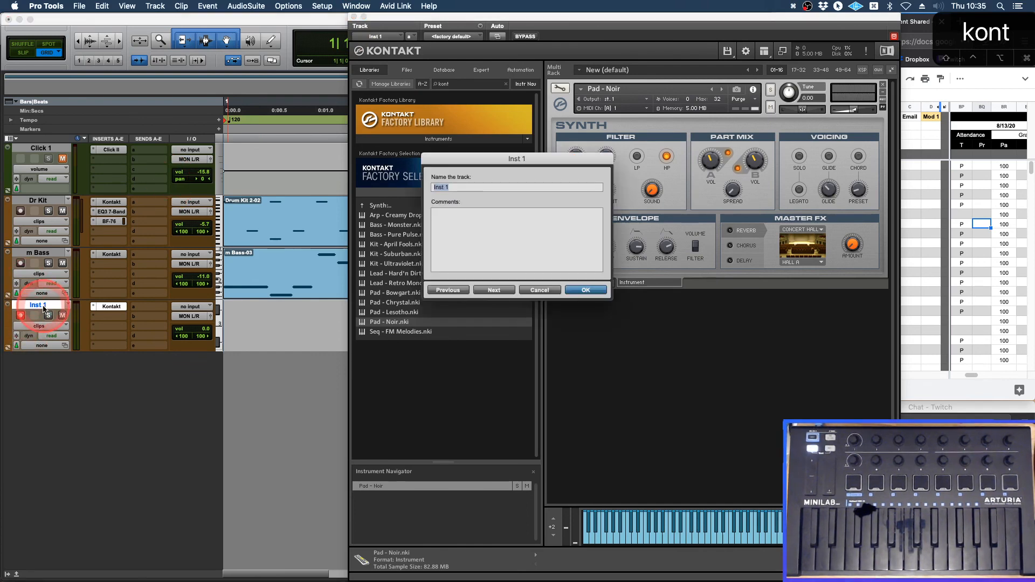
type("m Pad")
key("Return")
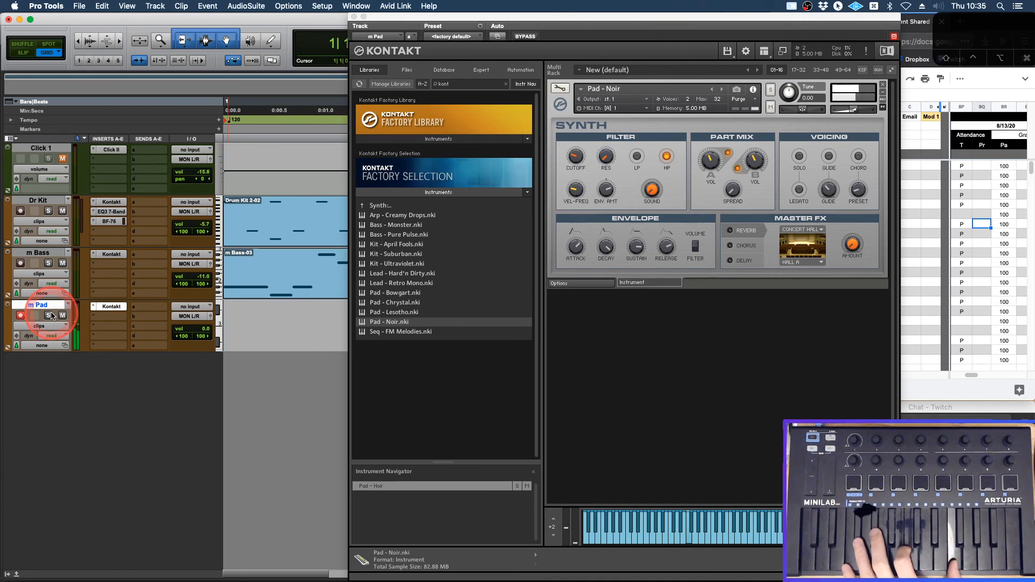
Lower the m Pad volume fader to about -11.2 dB while playing the pad sound, and close the Kontakt window
left_click(207, 330)
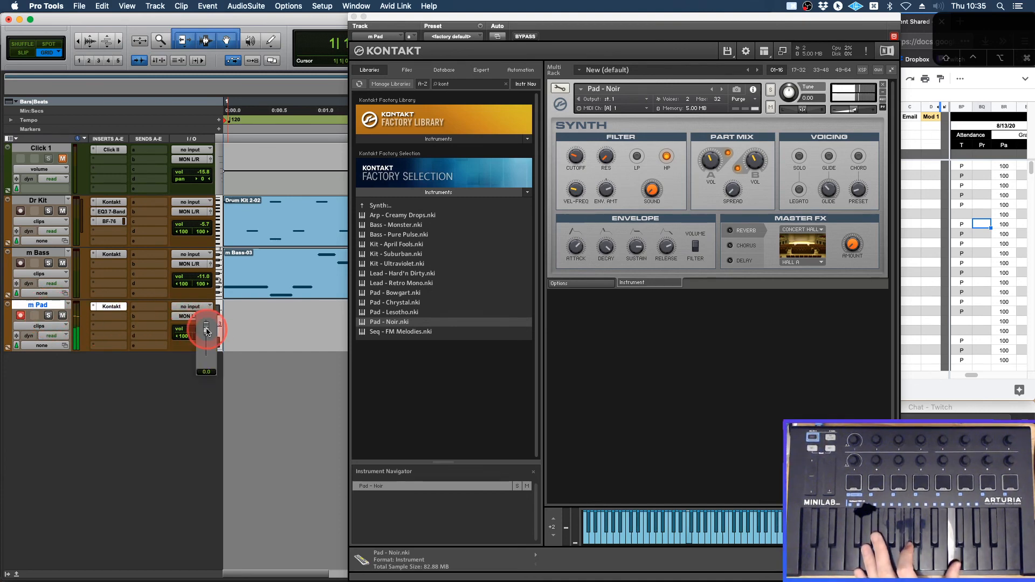
left_click_drag(212, 339, 211, 341)
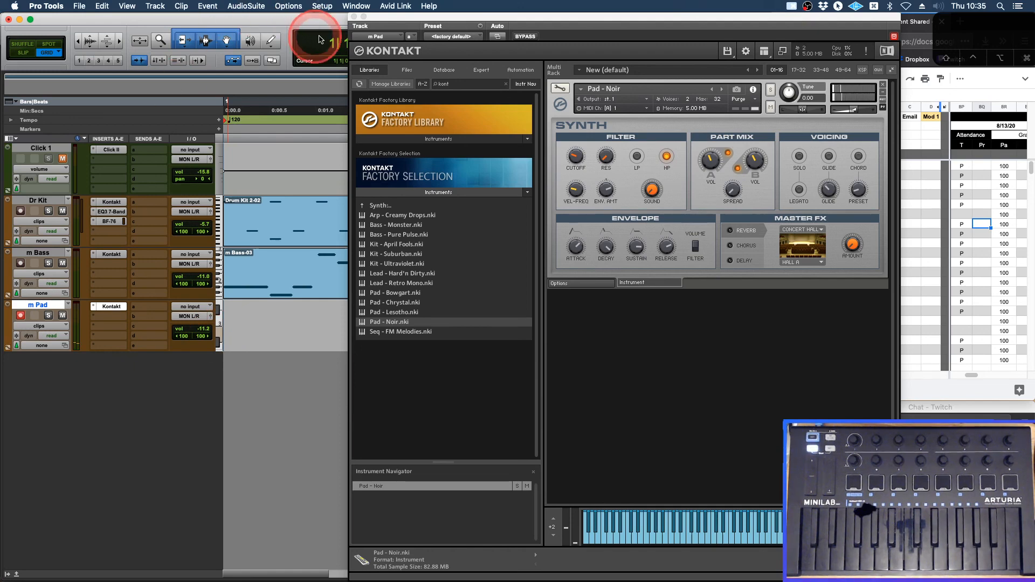
left_click(354, 17)
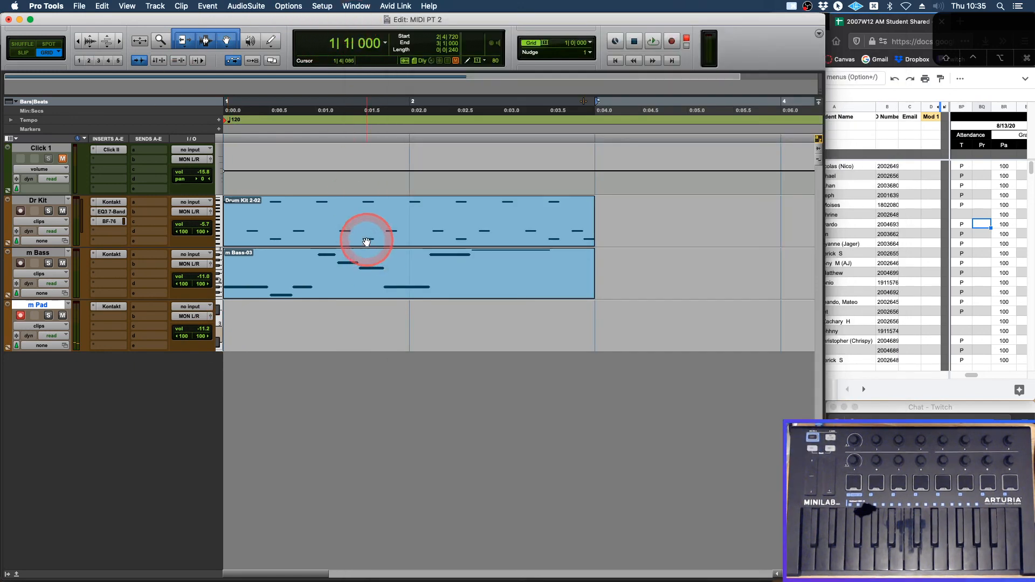
Duplicate the two-bar drum and bass clips together three times to fill eight bars
double_click(365, 234)
left_click(358, 286, "shift")
key("super+d")
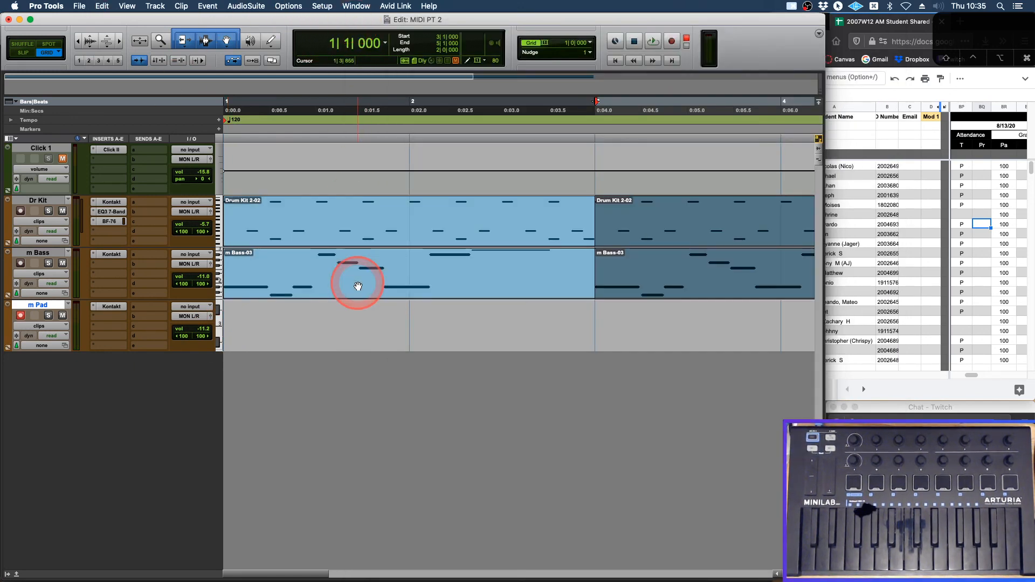
key("super+d")
key("super+bracketleft")
key("super+bracketleft")
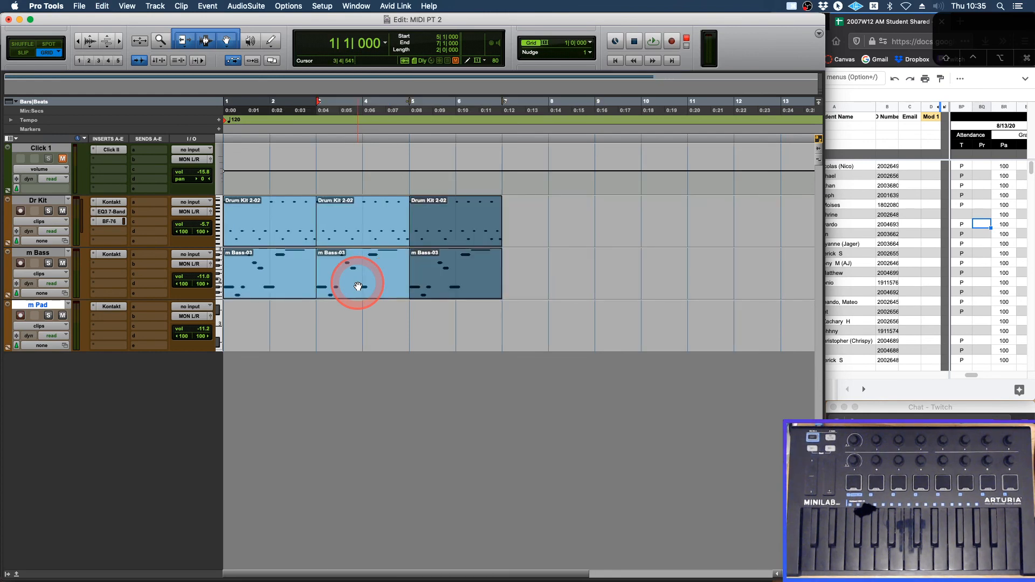
key("super+d")
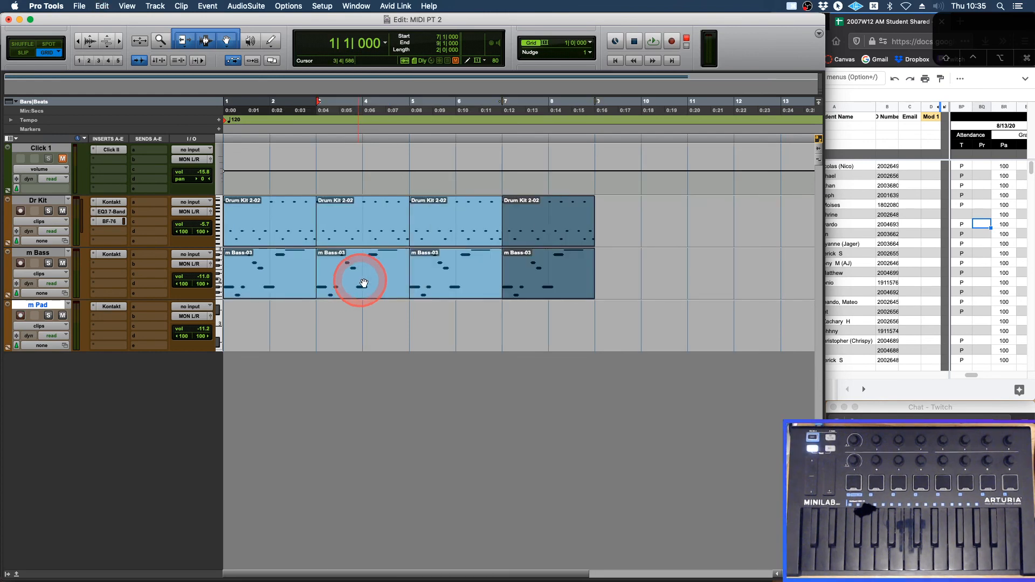
Record an eight-bar MIDI pad part on m Pad over the looping drums and bass, and play it back
left_click(594, 111, "shift")
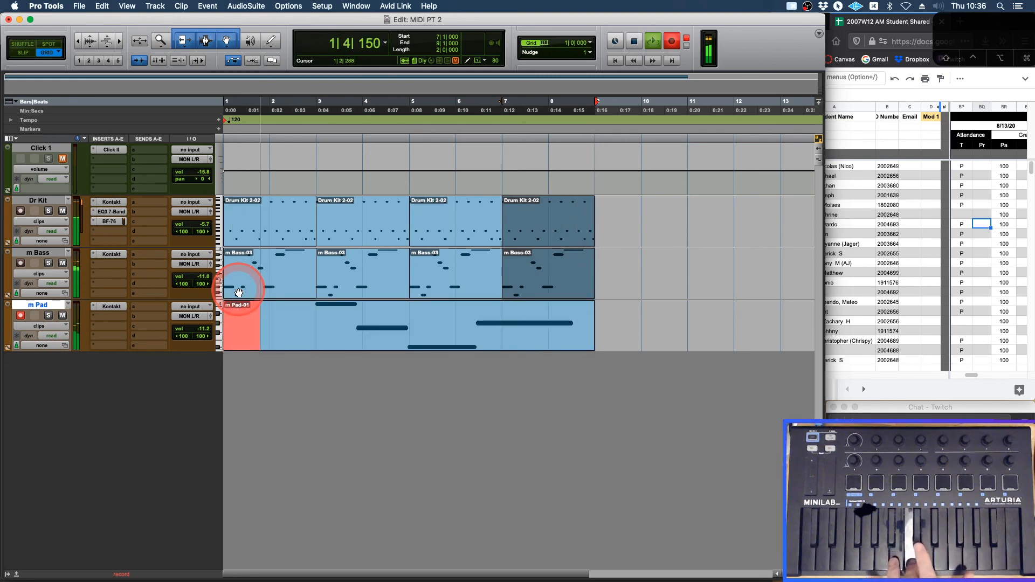
key("space")
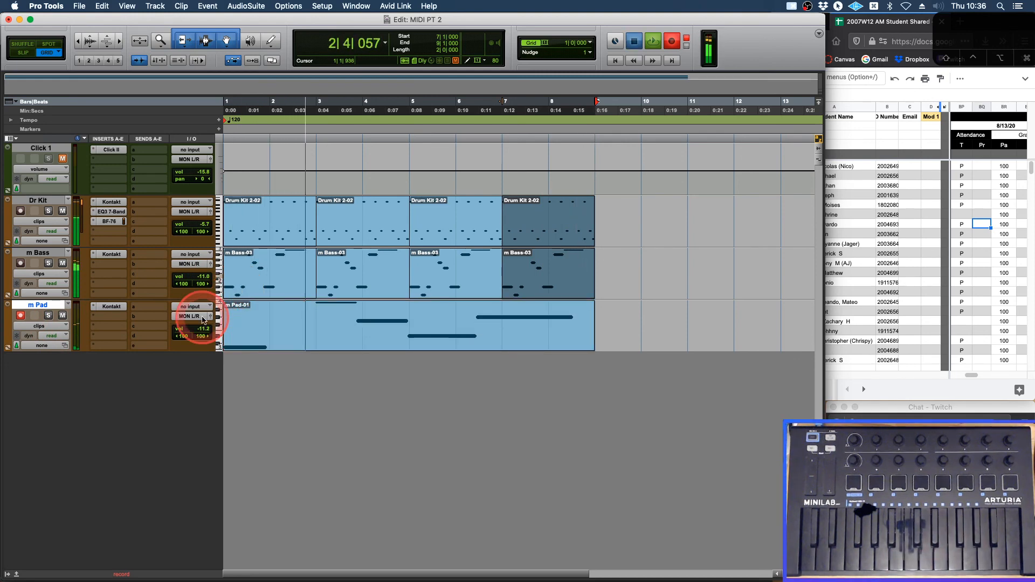
key("space")
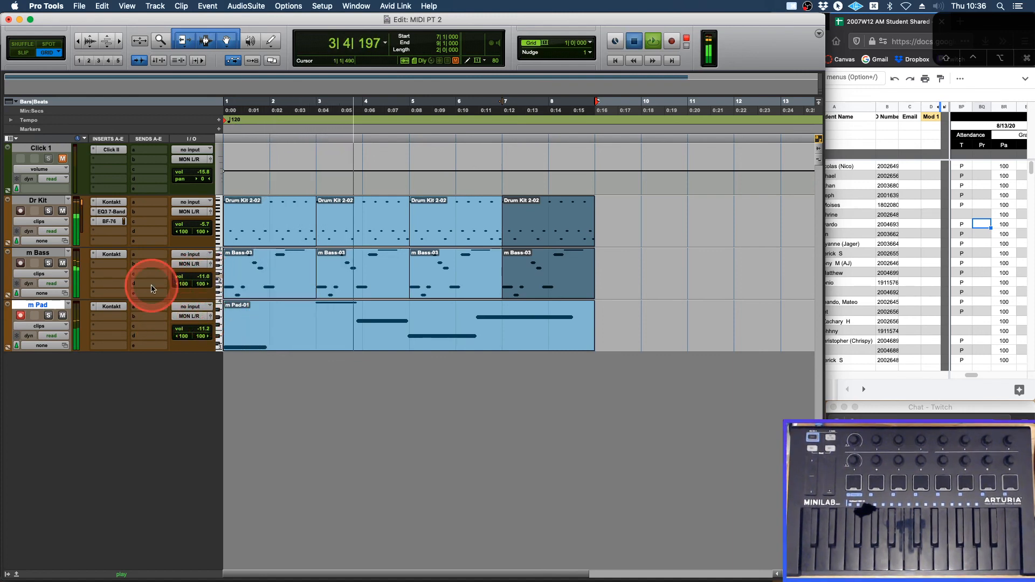
key("space")
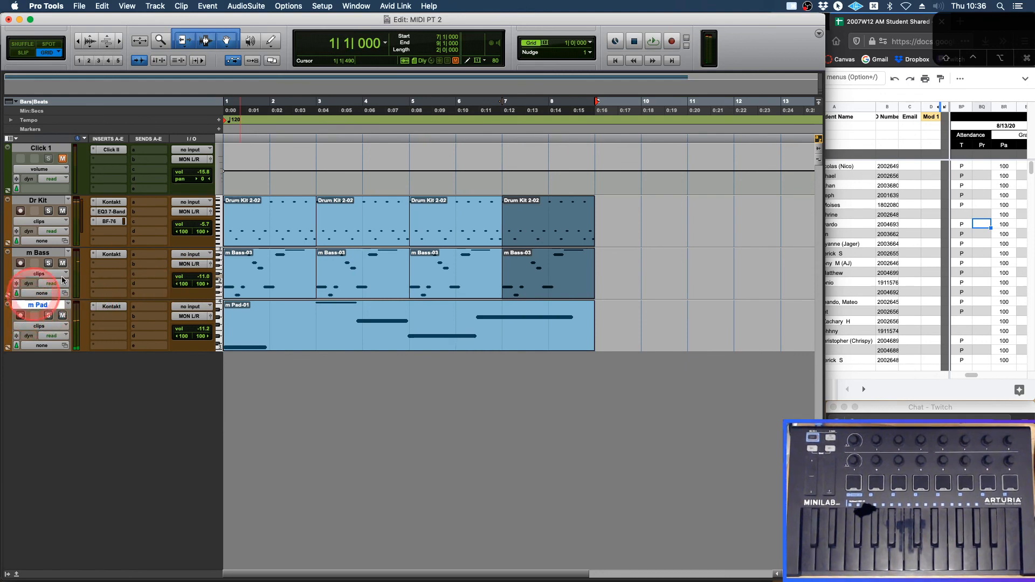
Insert the stereo AIR Vintage Filter plug-in on m Bass below Kontakt
left_click(107, 266)
mouse_move(113, 264)
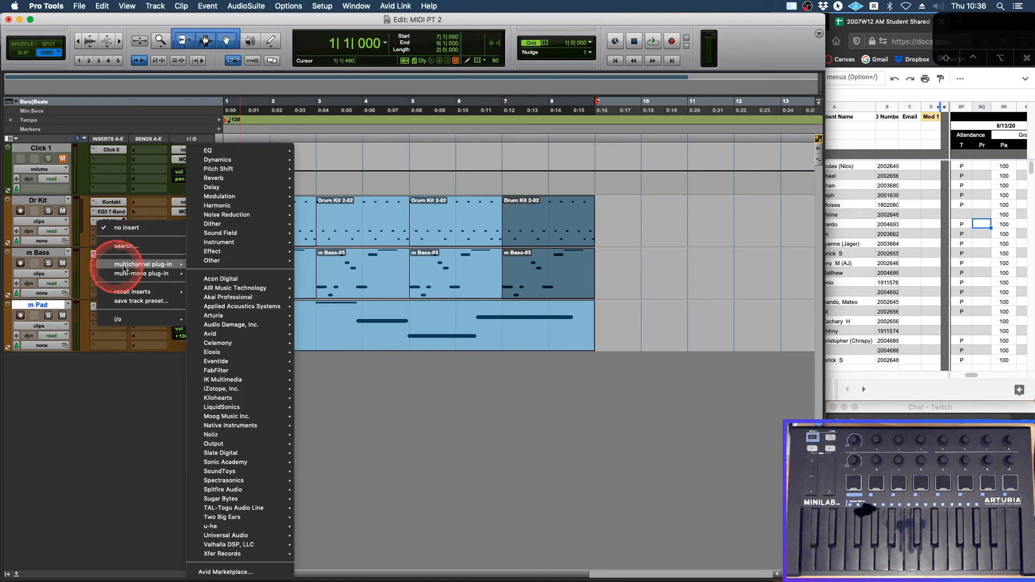
mouse_move(237, 199)
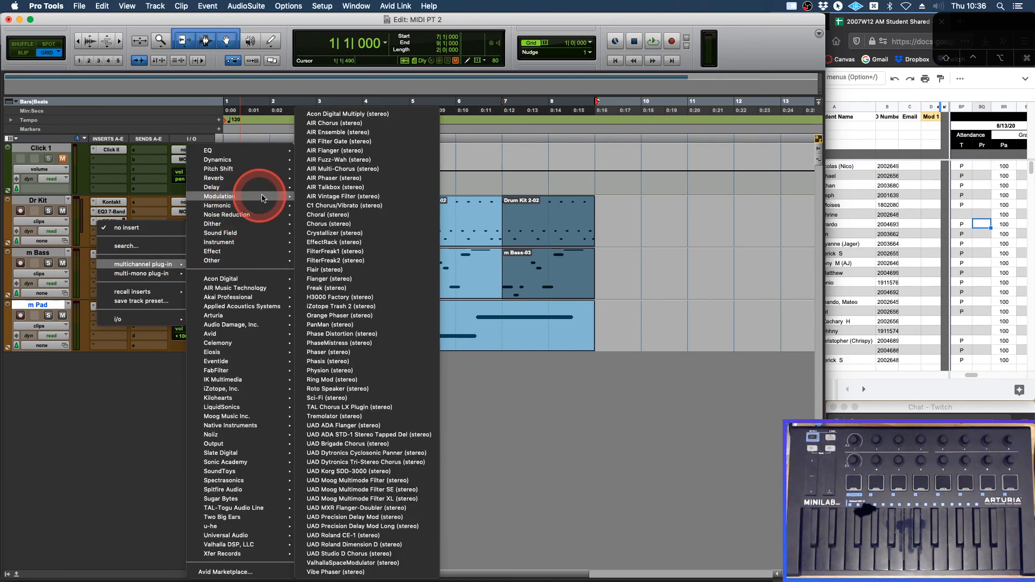
key("Escape")
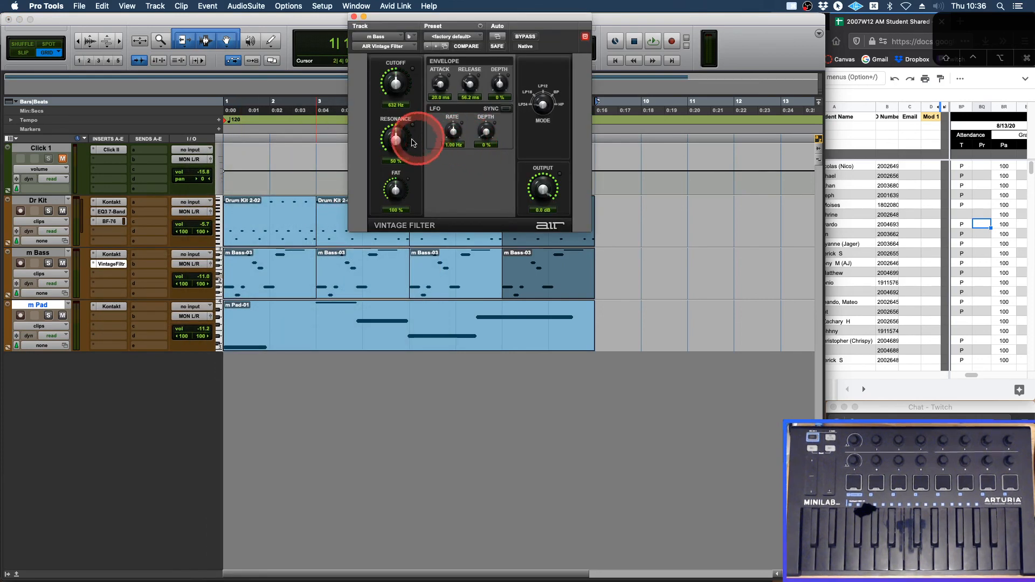
Set m Bass's Vintage Filter resonance to 25% and its cutoff to about 202 Hz during playback
left_click_drag(404, 150, 402, 167)
key("space")
left_click_drag(394, 83, 400, 105)
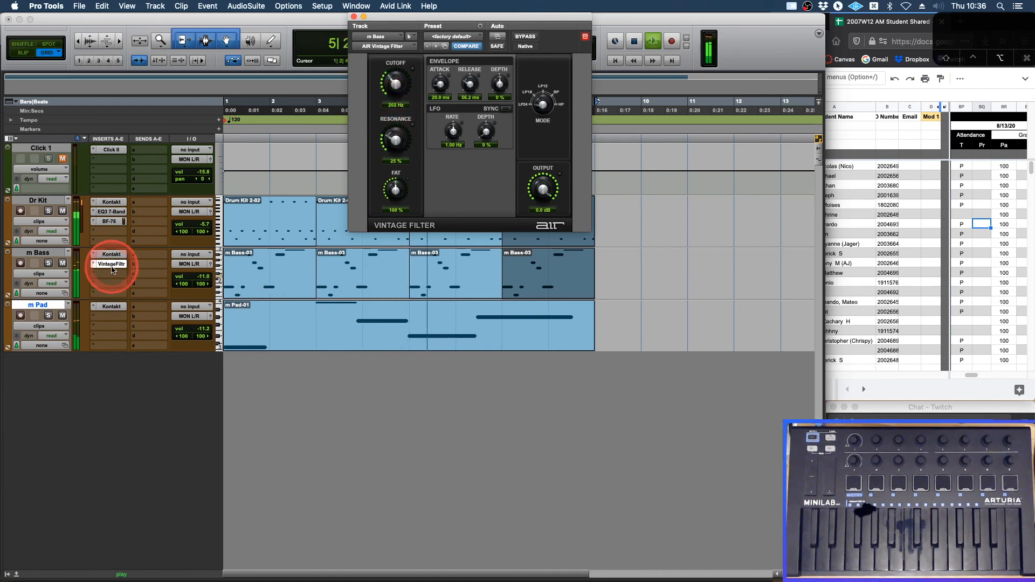
Copy m Bass's Vintage Filter insert to m Pad and open the copied plug-in
left_click_drag(112, 270, 112, 317)
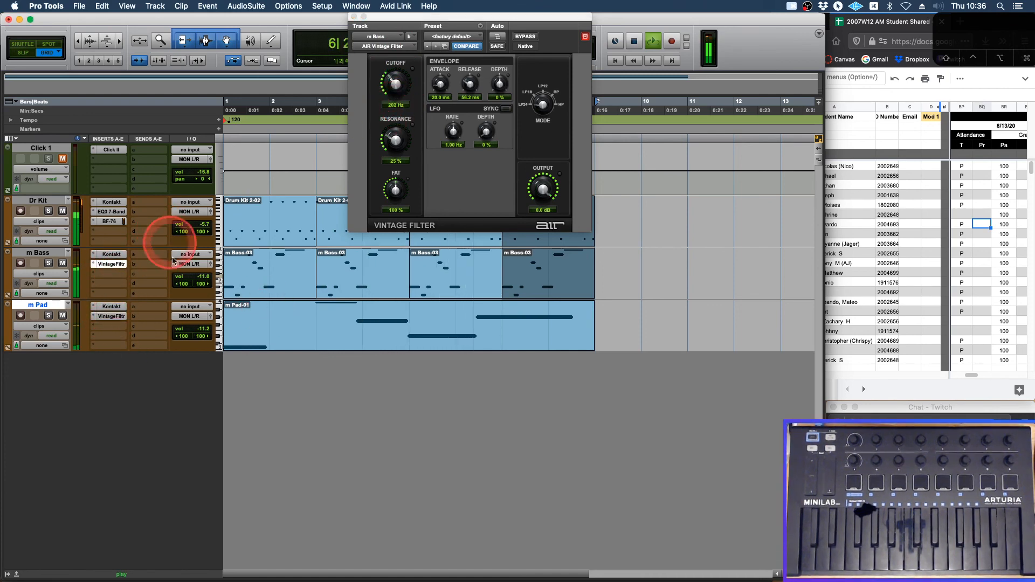
left_click(111, 315)
left_click(451, 120)
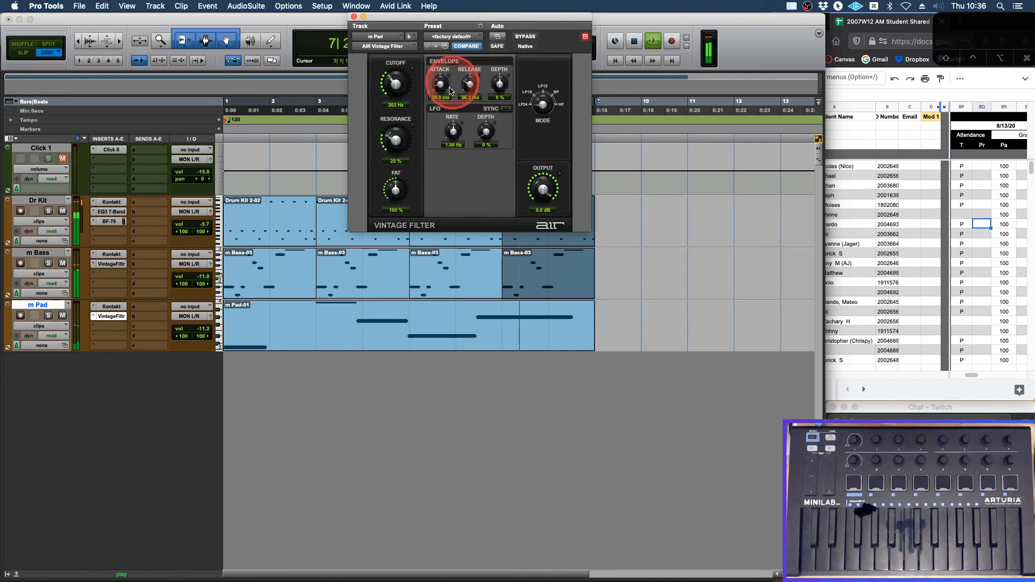
Adjust m Pad's Vintage Filter mode, set the cutoff to about 1.22 kHz, lower the resonance, and close the plug-in window
left_click_drag(544, 106, 546, 71)
left_click_drag(402, 84, 388, 39)
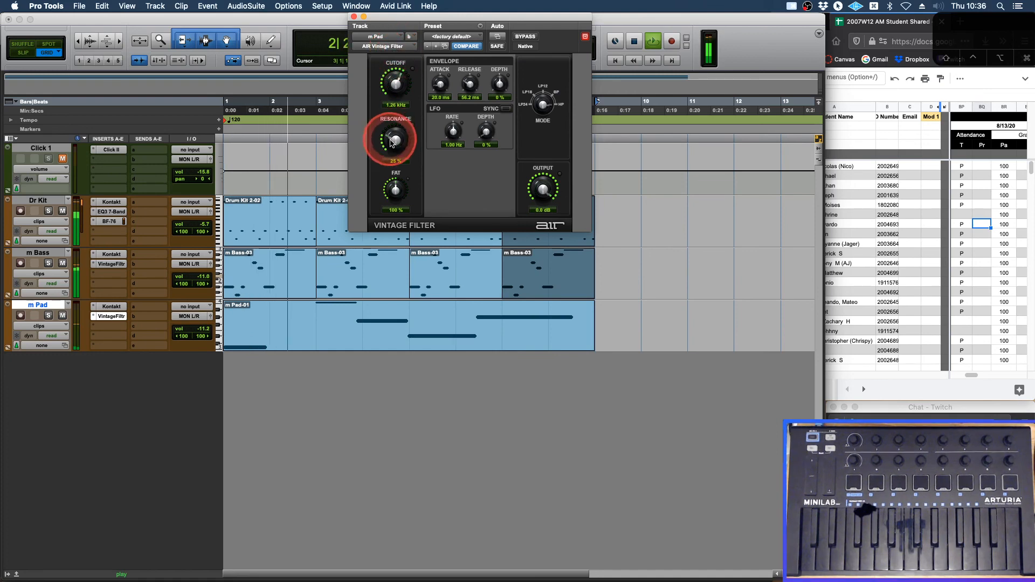
left_click_drag(394, 141, 398, 162)
left_click_drag(399, 75, 396, 83)
left_click_drag(398, 18, 618, 90)
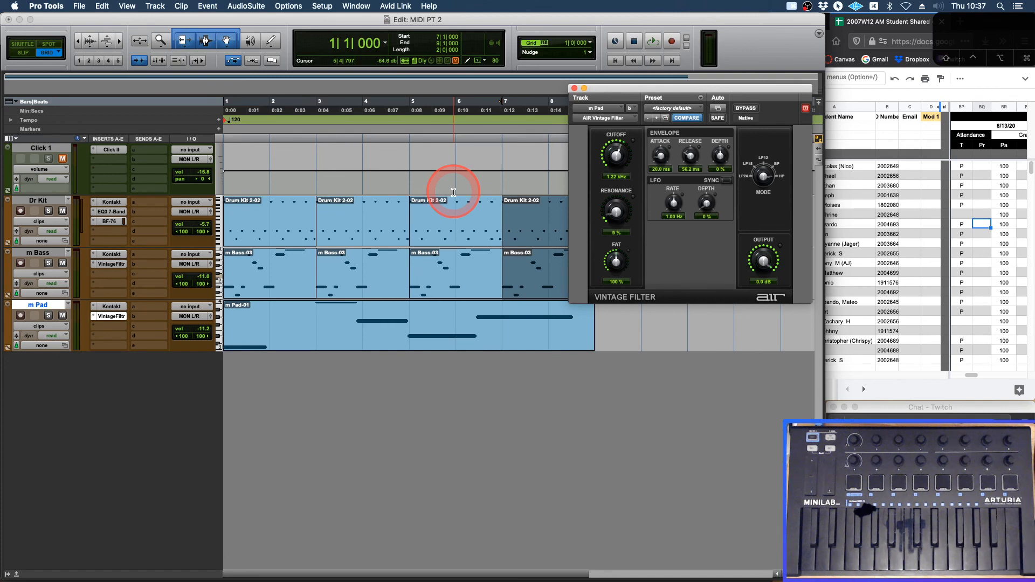
left_click(574, 88)
Switch to Preview to review the PDF notes on MIDI tracks and Quantize, and return to the Pro Tools Edit window
key("super+Tab")
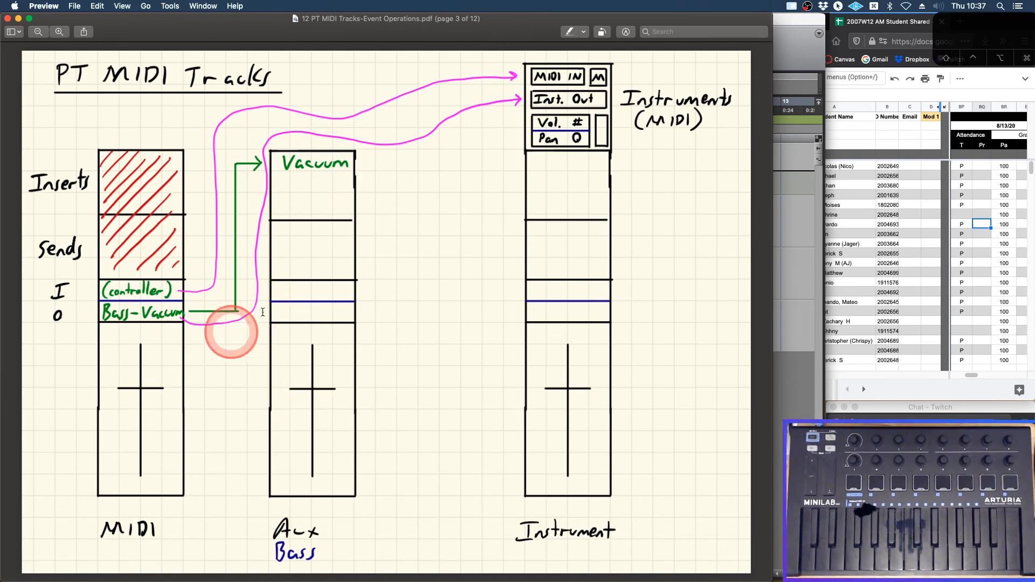
scroll(556, 108, "down", 1)
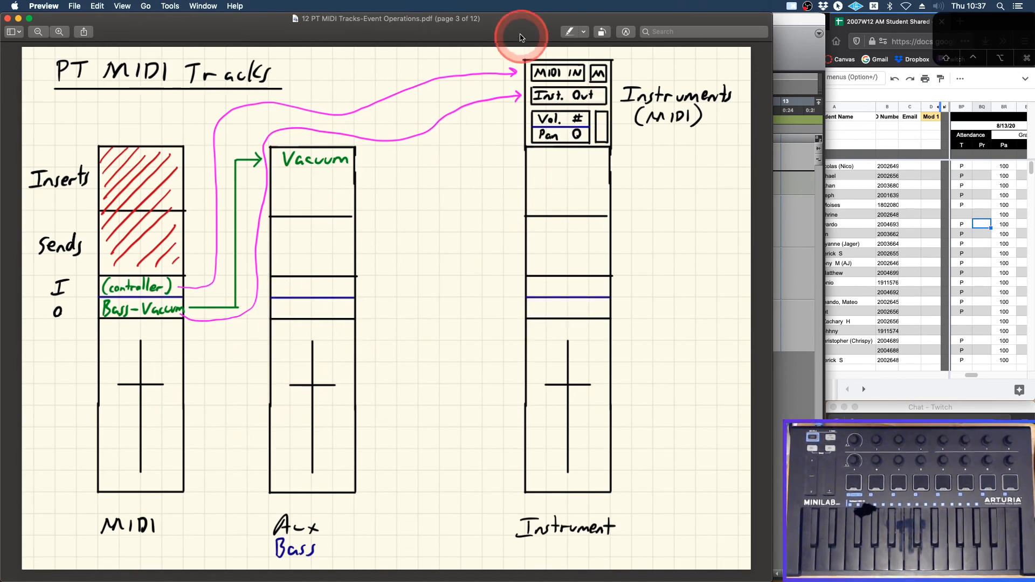
key("Right")
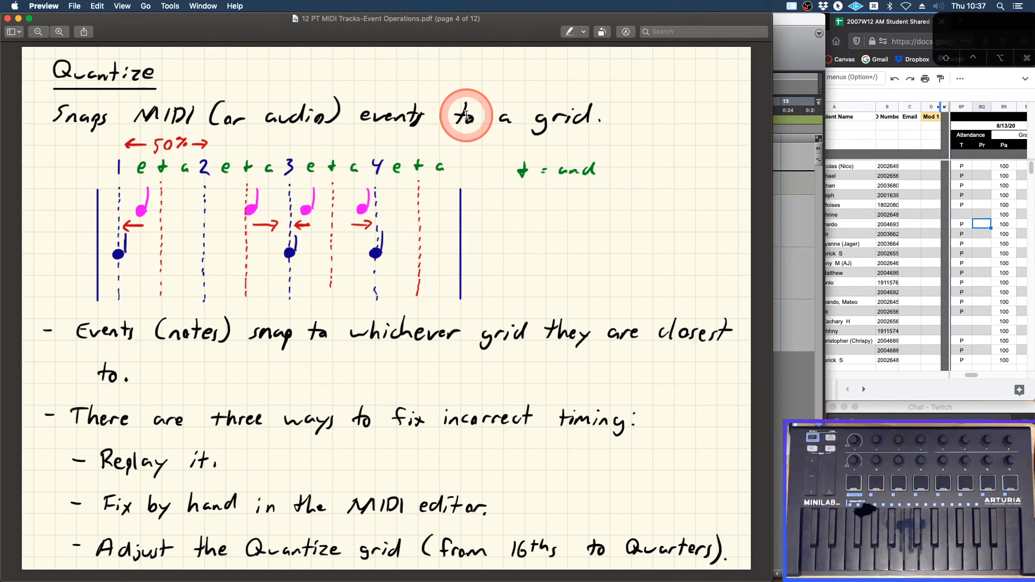
left_click(785, 38)
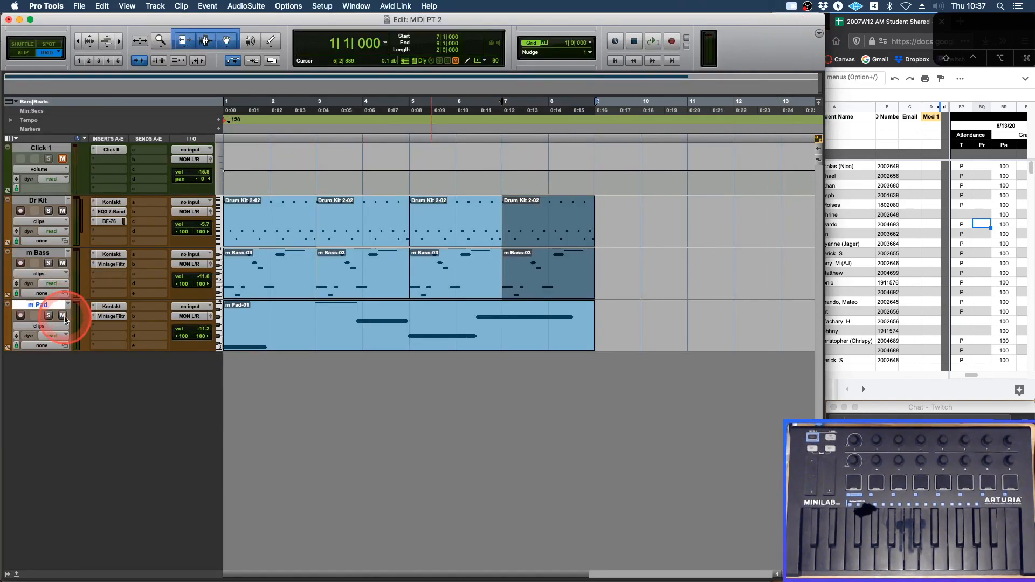
Raise m Bass's Vintage Filter cutoff to about 448 Hz during playback, close the plug-in and stop playback
key("space")
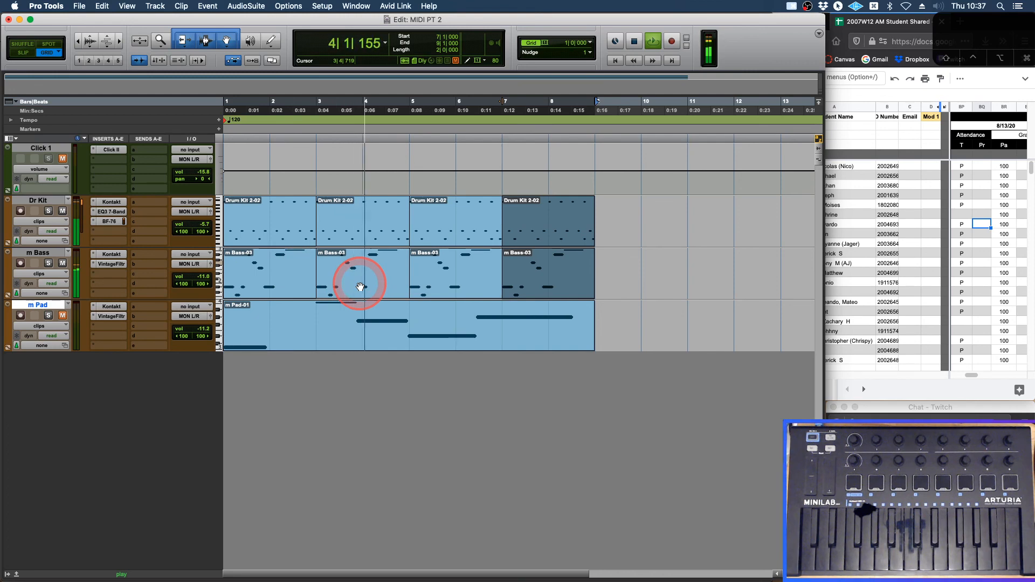
left_click(114, 264)
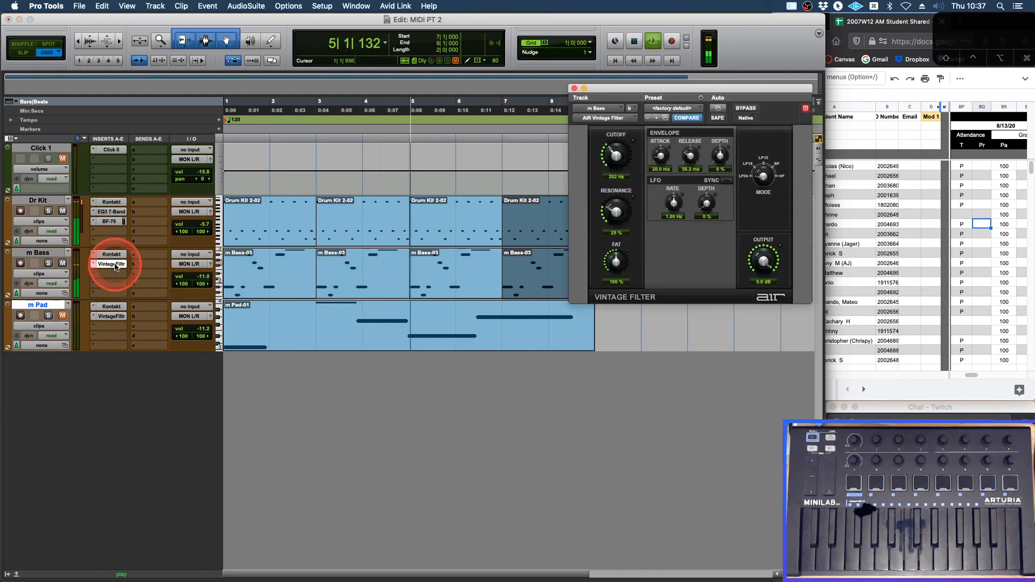
left_click_drag(614, 158, 617, 148)
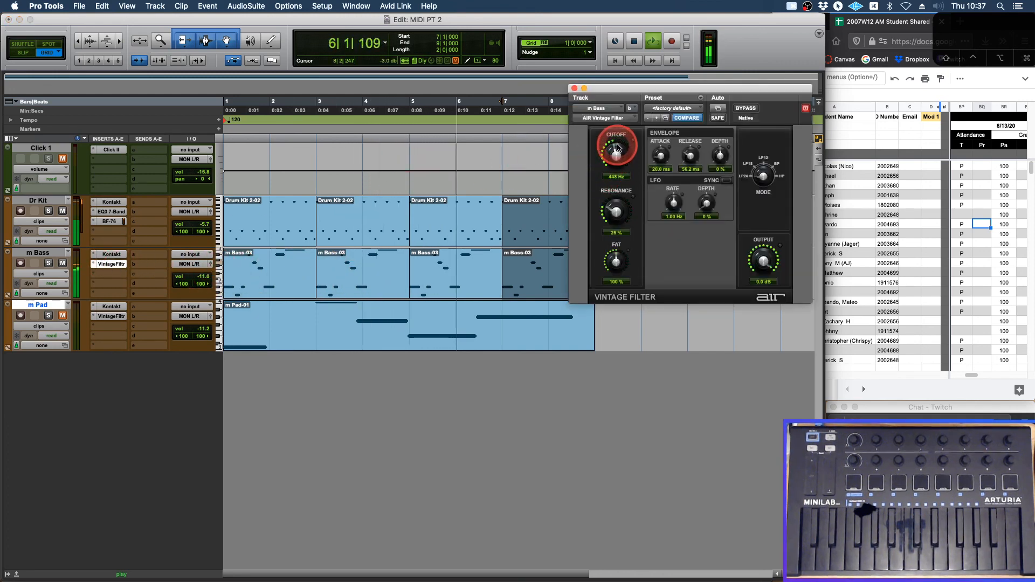
left_click(574, 88)
key("space")
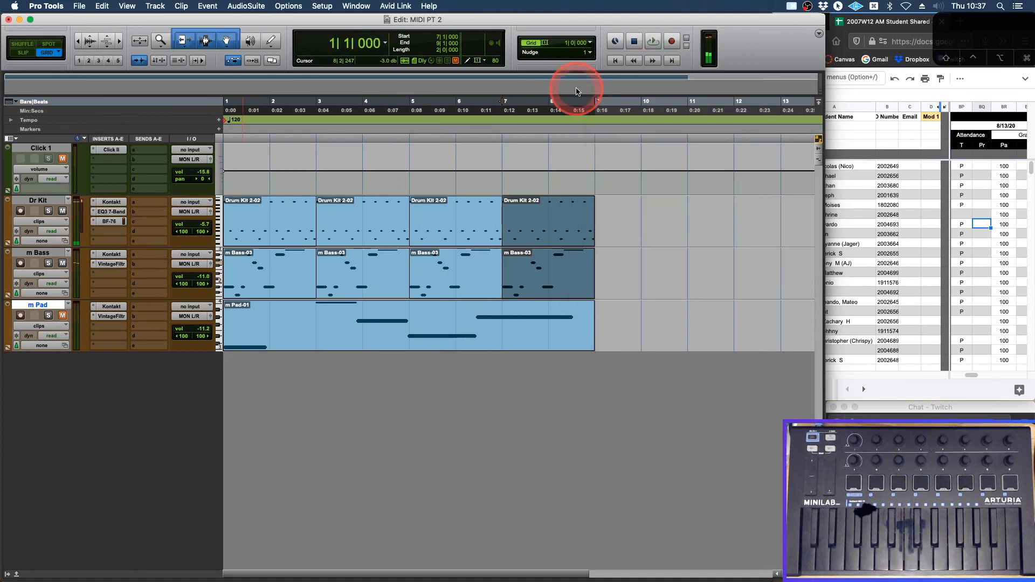
Open the first m Bass clip in the MIDI Editor
left_click(259, 291)
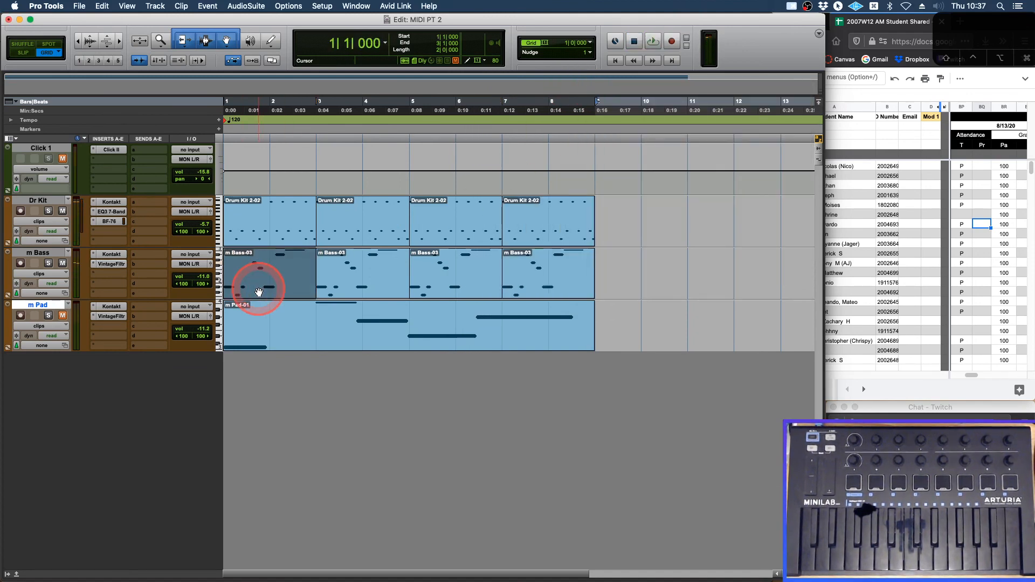
double_click(259, 291)
left_click(290, 273)
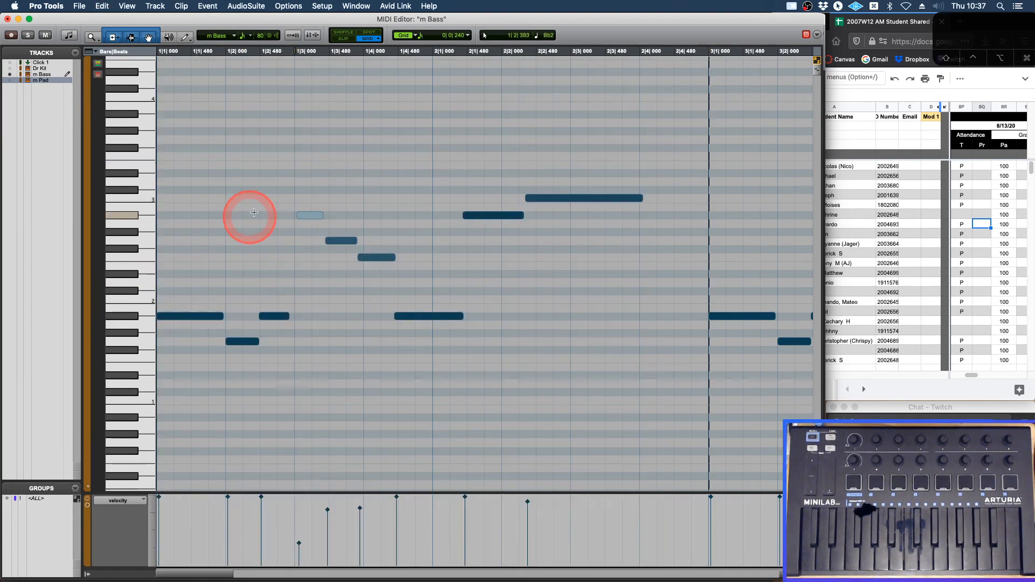
Shift the off-grid m Bass notes in bars 1 and 2 by hand onto sixteenth-note grid lines and play the result
key("ctrl+alt+z")
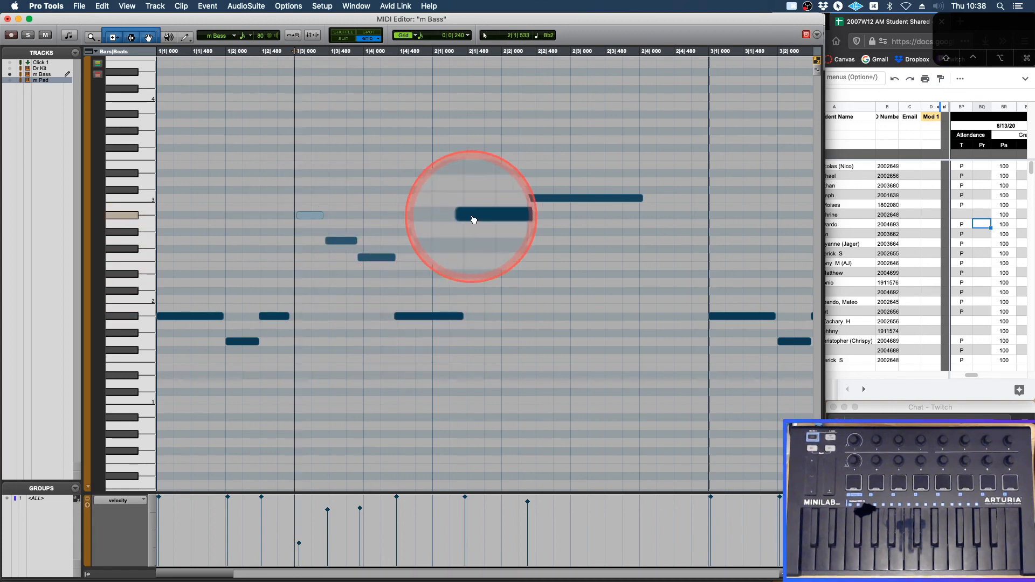
left_click(542, 201)
left_click_drag(544, 202, 554, 197)
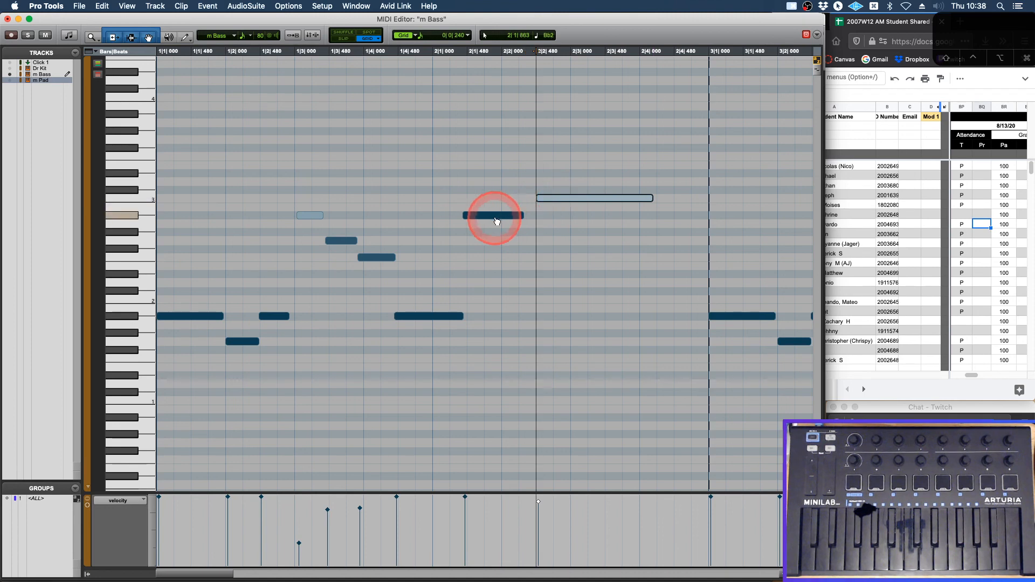
left_click_drag(490, 215, 496, 215)
left_click_drag(415, 316, 421, 316)
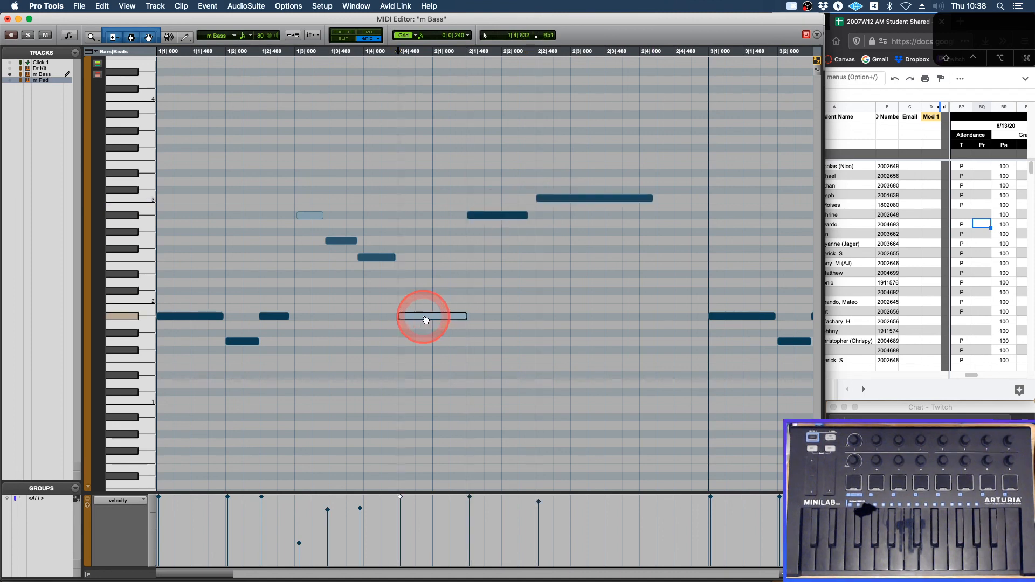
left_click_drag(377, 258, 388, 261)
left_click_drag(331, 240, 313, 220)
left_click(276, 316)
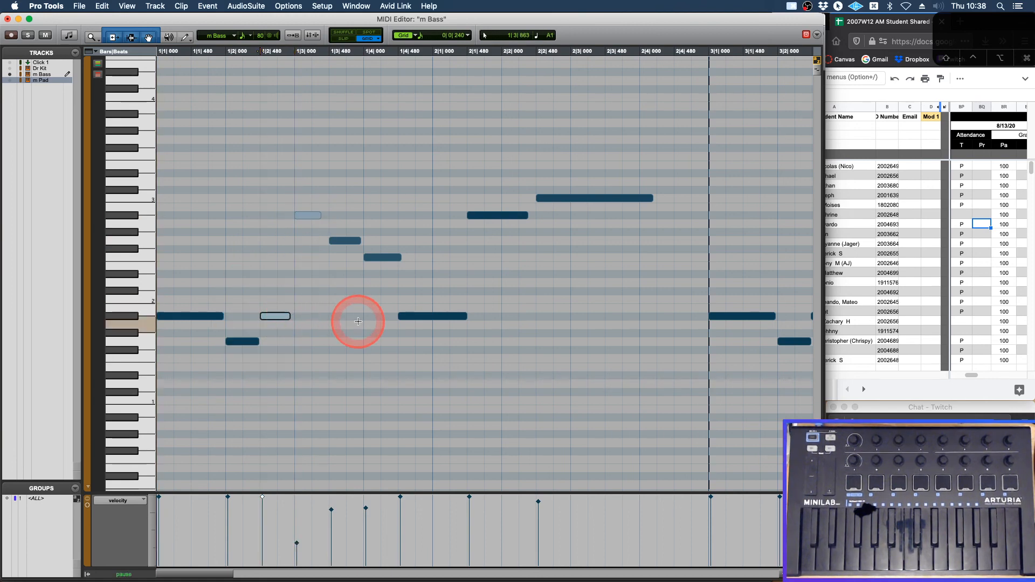
key("space")
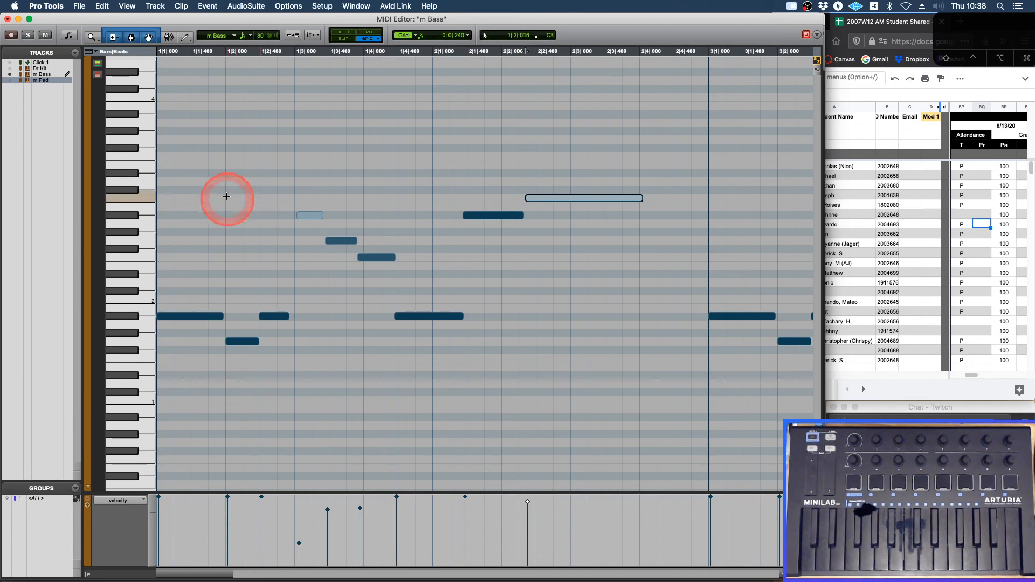
Select all m Bass notes in bars 1 and 2 and quantize their note starts to a 1/16-note grid, preserving duration
left_click_drag(191, 178, 597, 354)
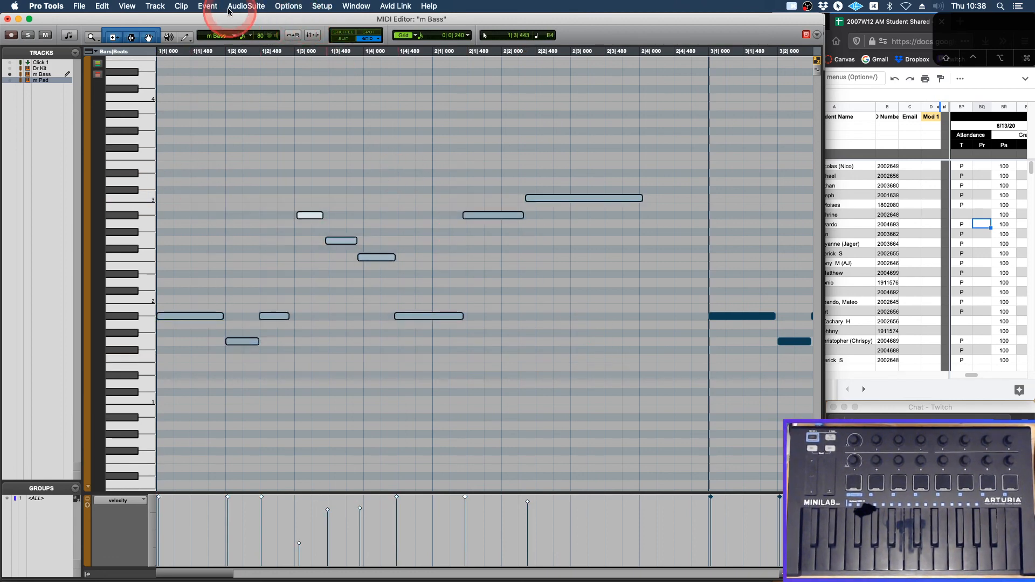
left_click(210, 6)
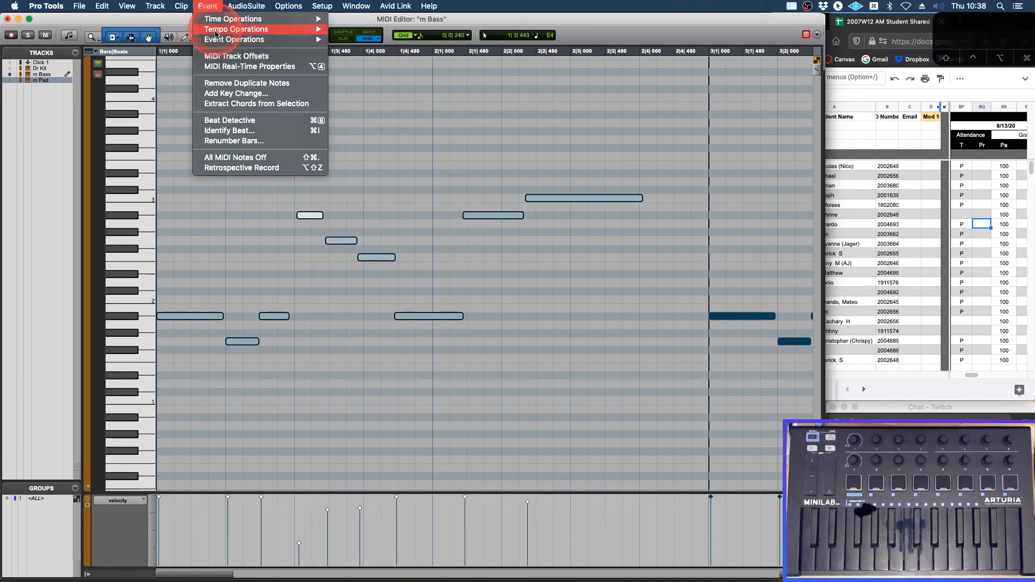
mouse_move(216, 39)
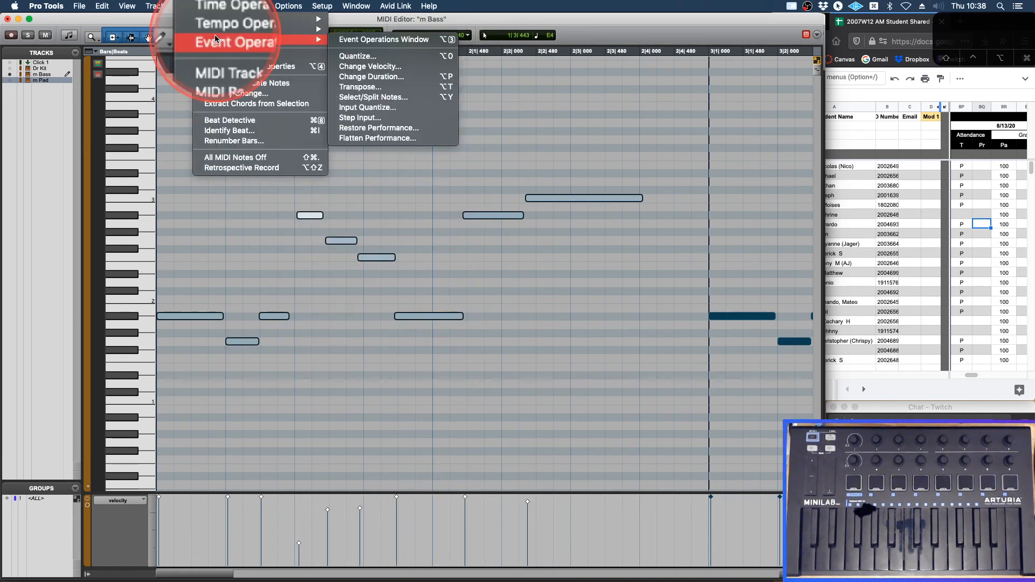
left_click(357, 55)
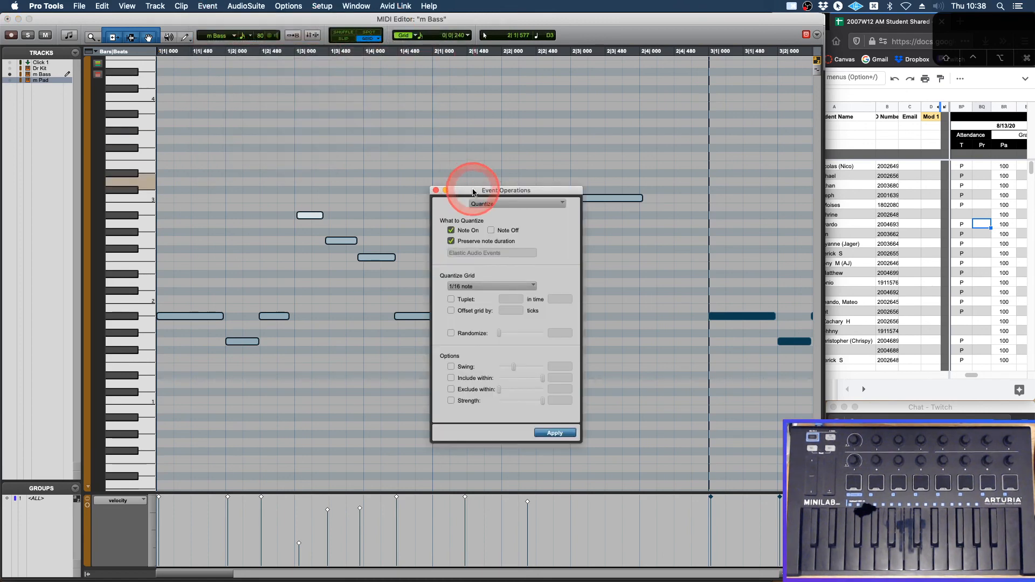
left_click_drag(474, 190, 648, 71)
left_click(729, 314)
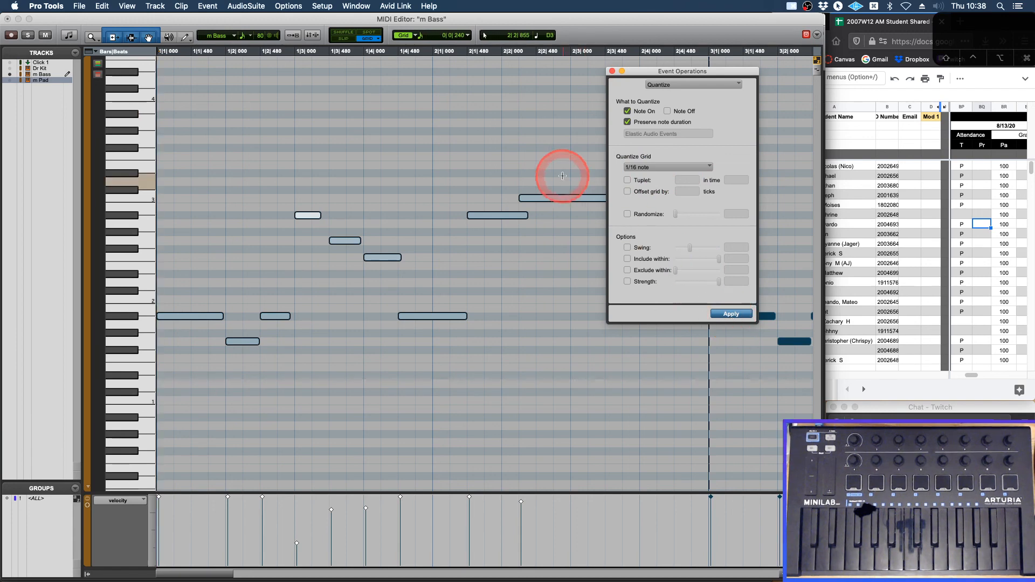
Move the long last note of bar 2 to 2|2|480, then undo the move and the quantize
left_click_drag(639, 72, 653, 72)
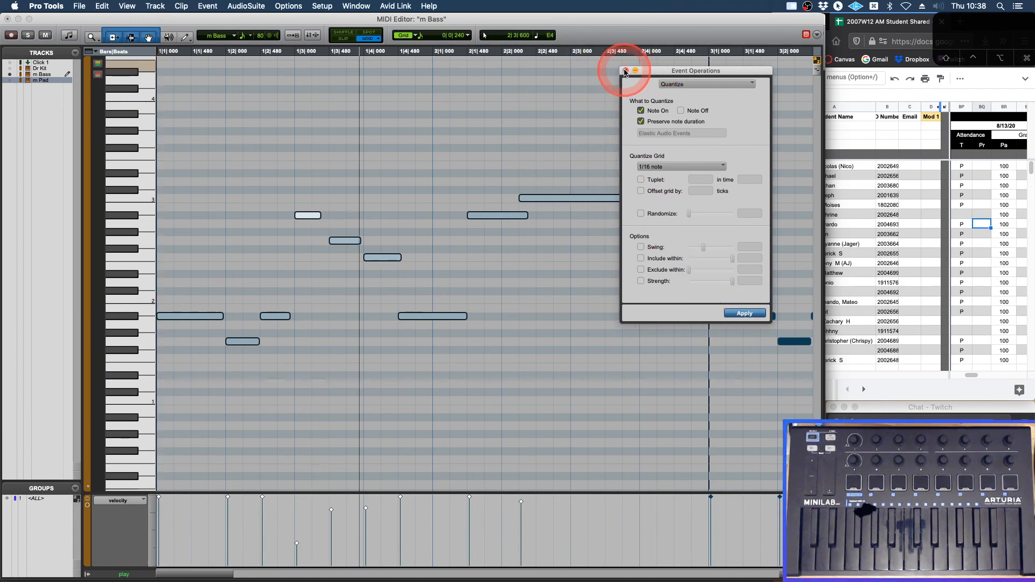
left_click(556, 184)
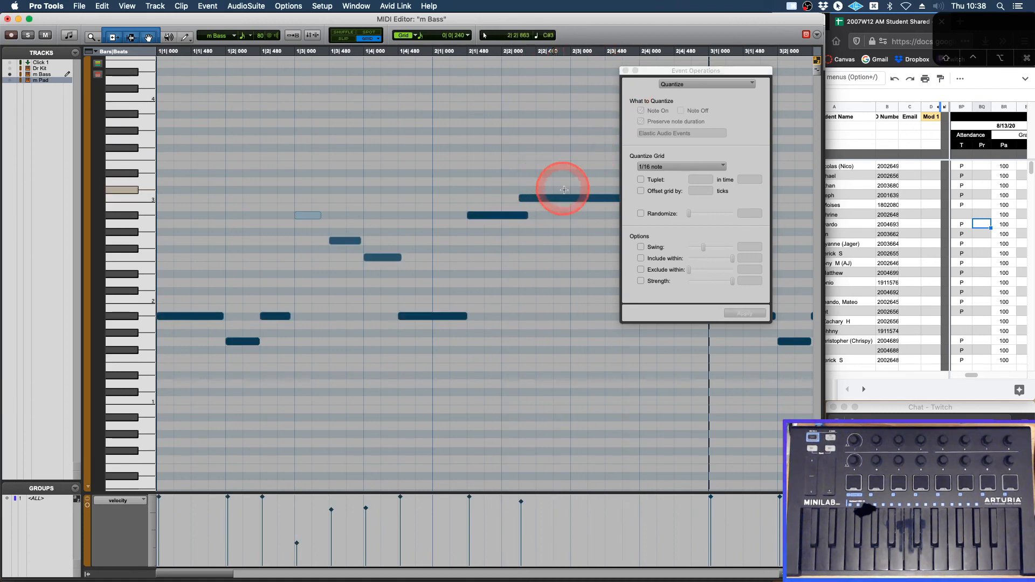
left_click(547, 200)
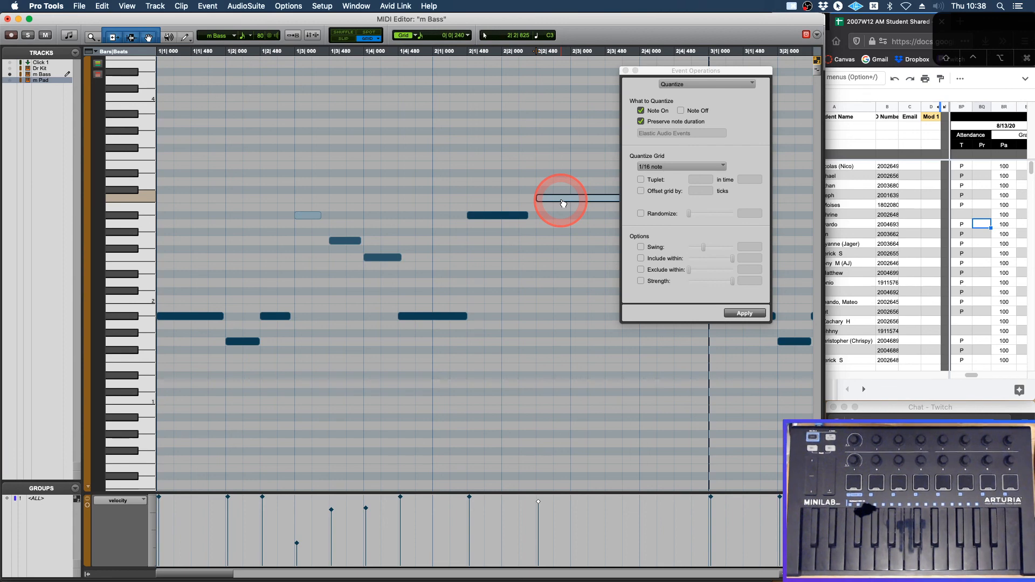
key("super+z")
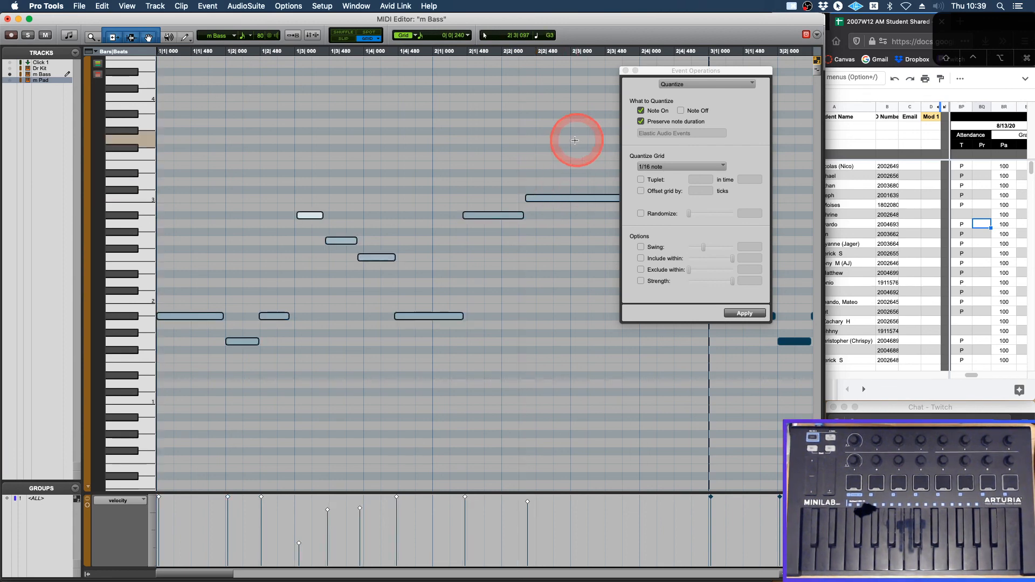
Reapply the 1/16-note Quantize to the selected bass notes, play the phrase, and undo the quantize
left_click_drag(649, 72, 572, 227)
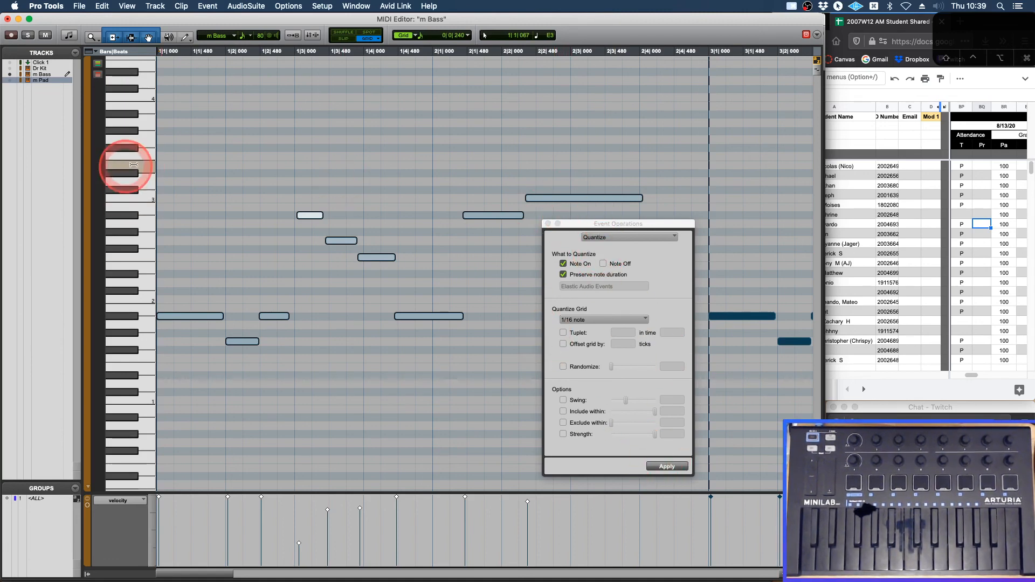
left_click_drag(168, 164, 555, 389)
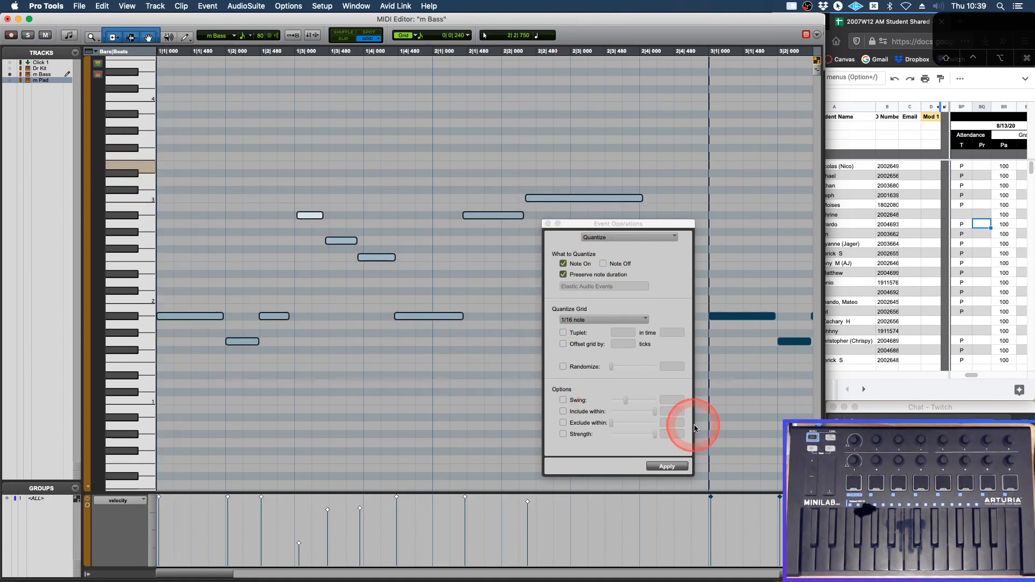
left_click(669, 466)
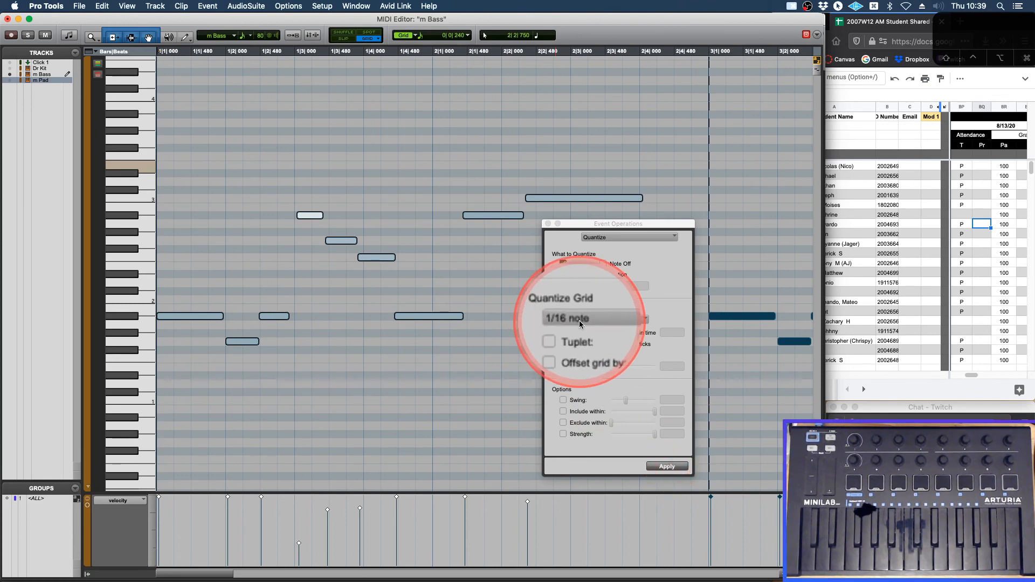
left_click(665, 467)
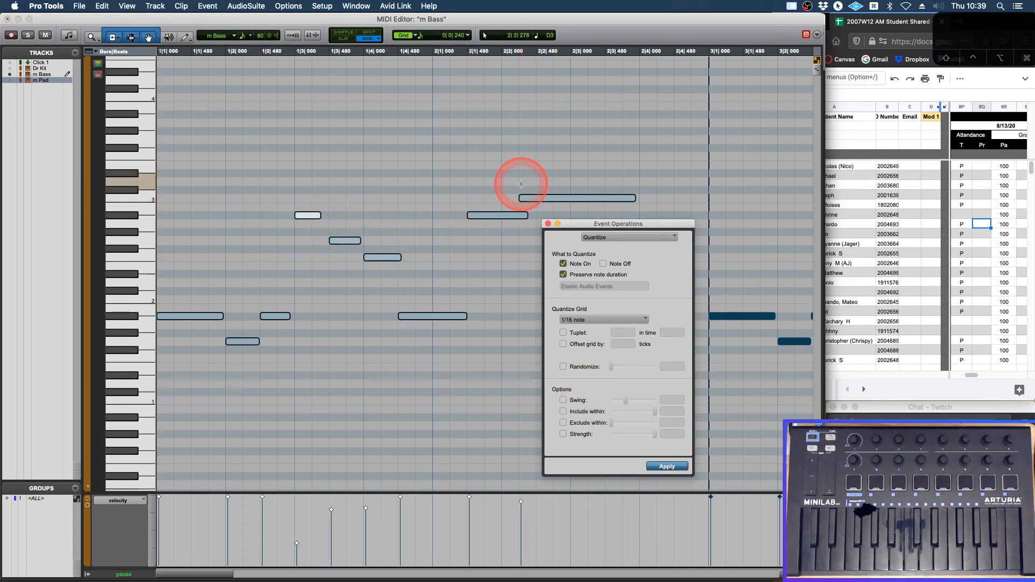
key("space")
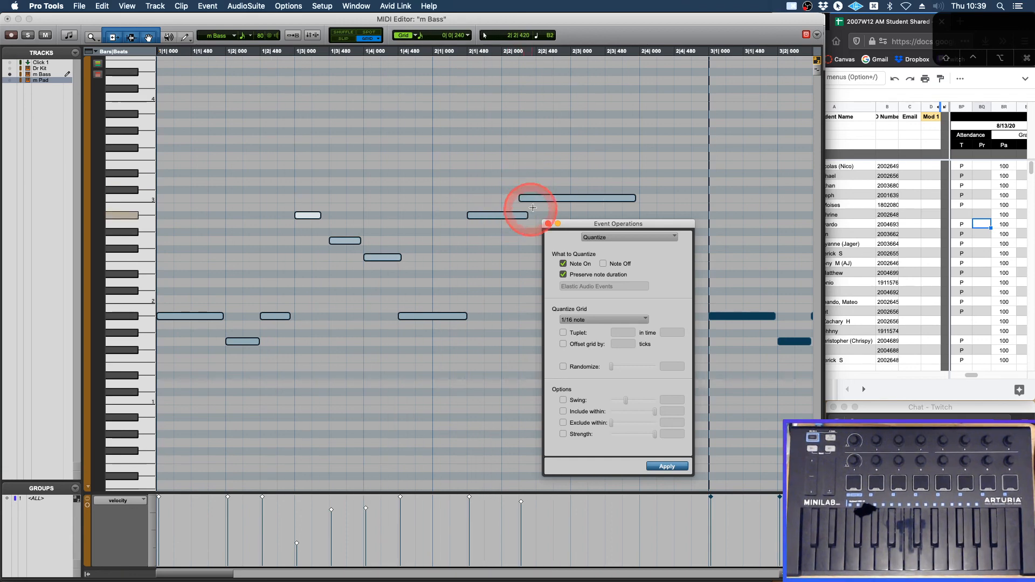
left_click_drag(588, 228, 662, 237)
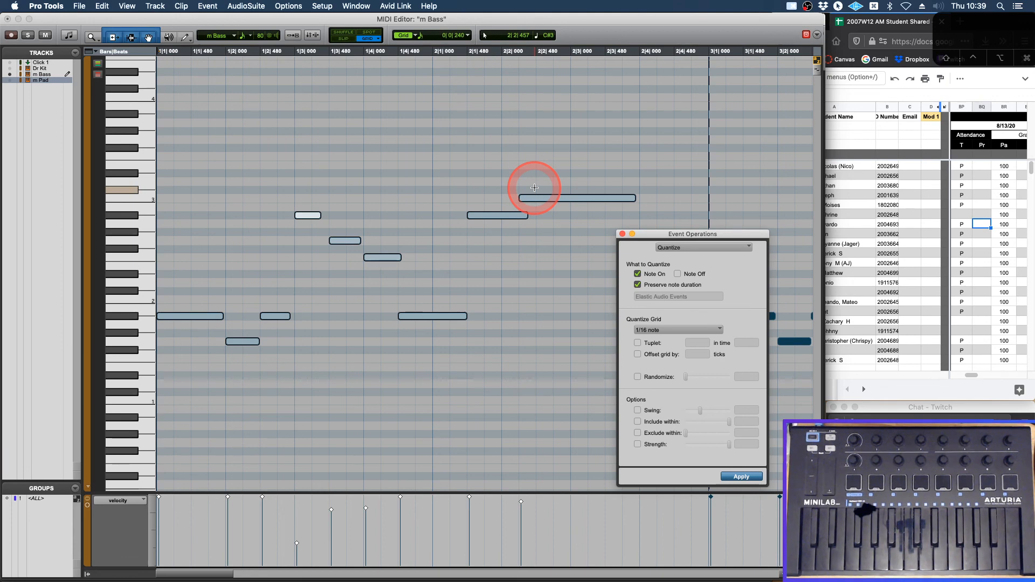
key("super+z")
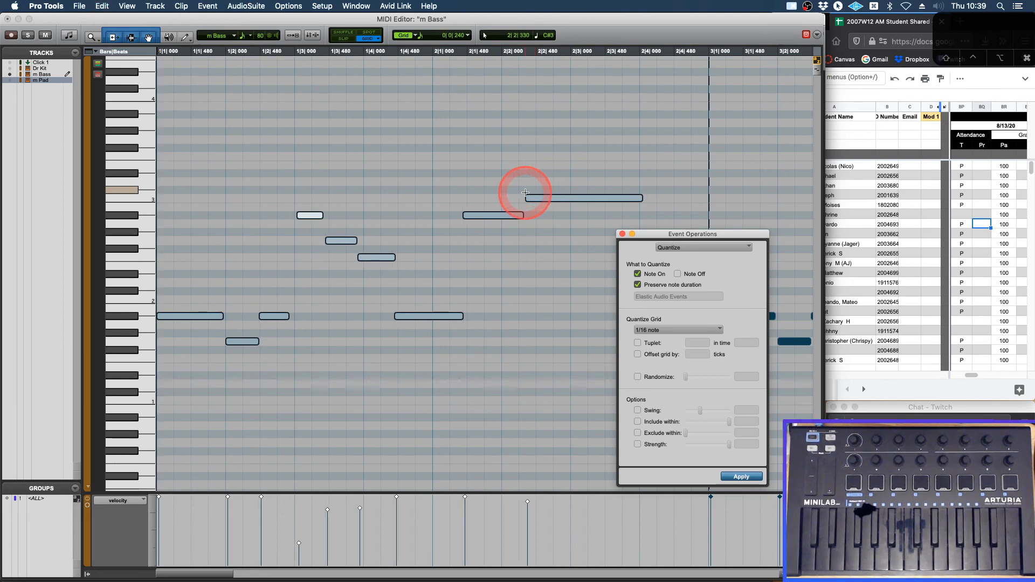
Switch to Preview to check the Quantize diagram of notes snapping to the closest grid, and return to the MIDI Editor
key("super+Tab")
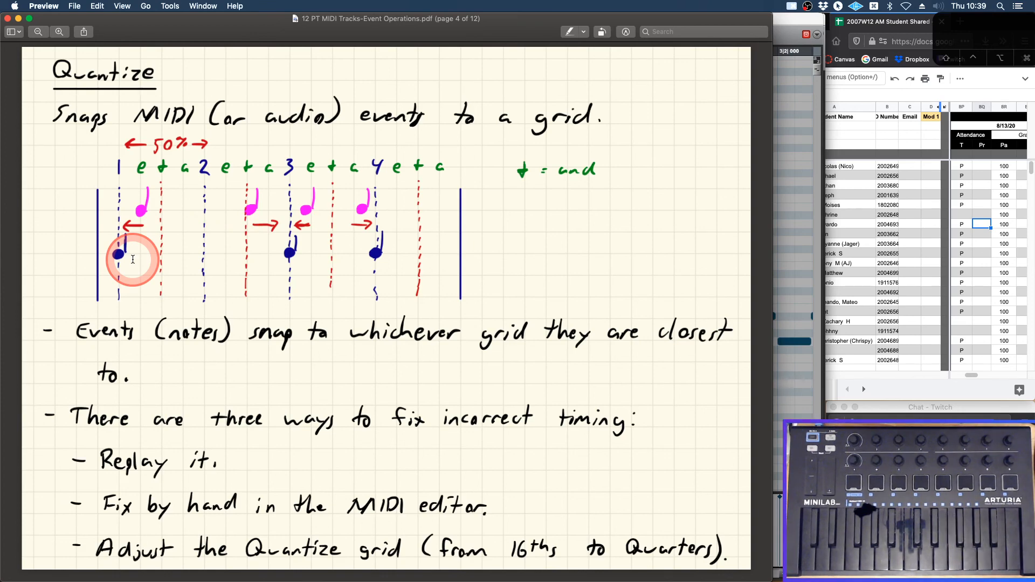
key("super+Tab")
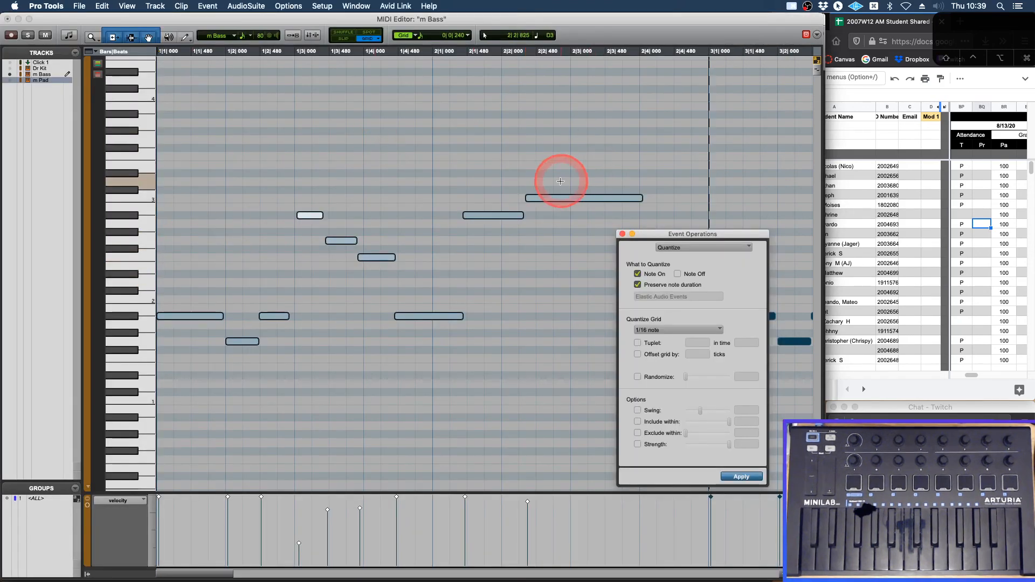
key("ctrl+m")
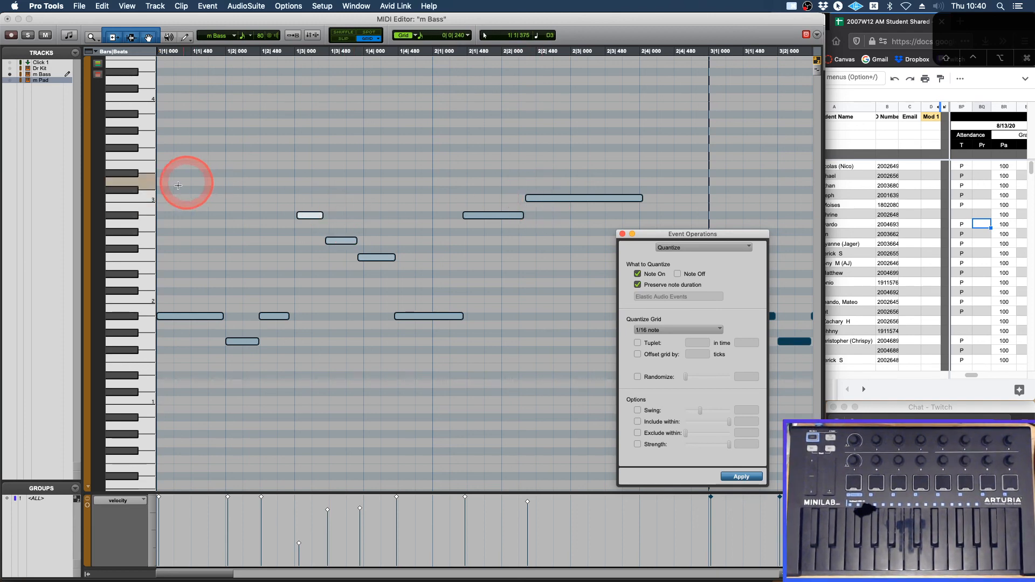
Quantize all m Bass notes in bars 1 and 2 to a 1/16-note grid and deselect them
left_click_drag(174, 172, 584, 405)
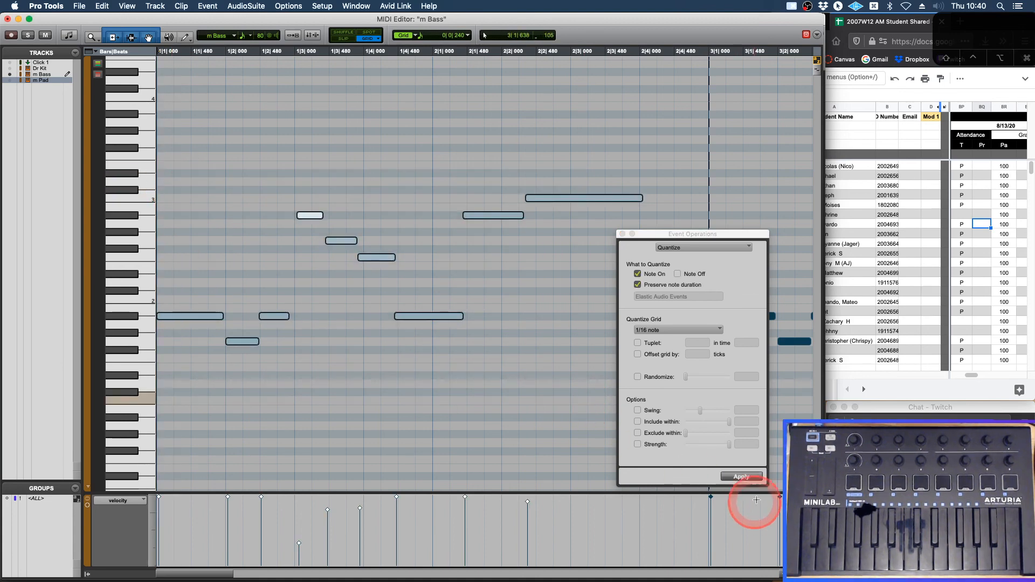
left_click(742, 476)
left_click(560, 309)
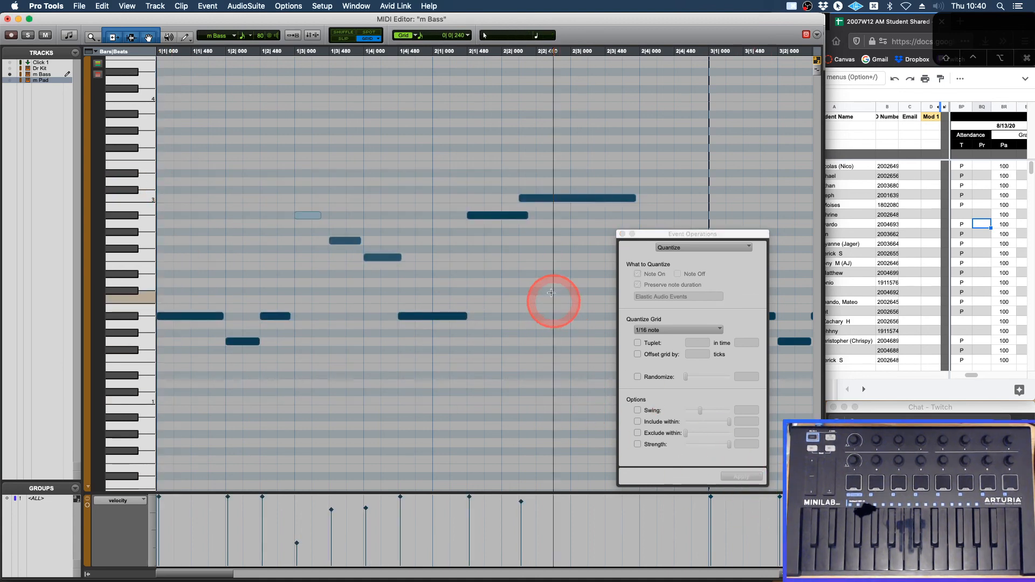
Move the long last note of bar 2 a sixteenth later to 2|2|480 and play back the phrase
left_click(541, 199)
left_click_drag(542, 203, 555, 200)
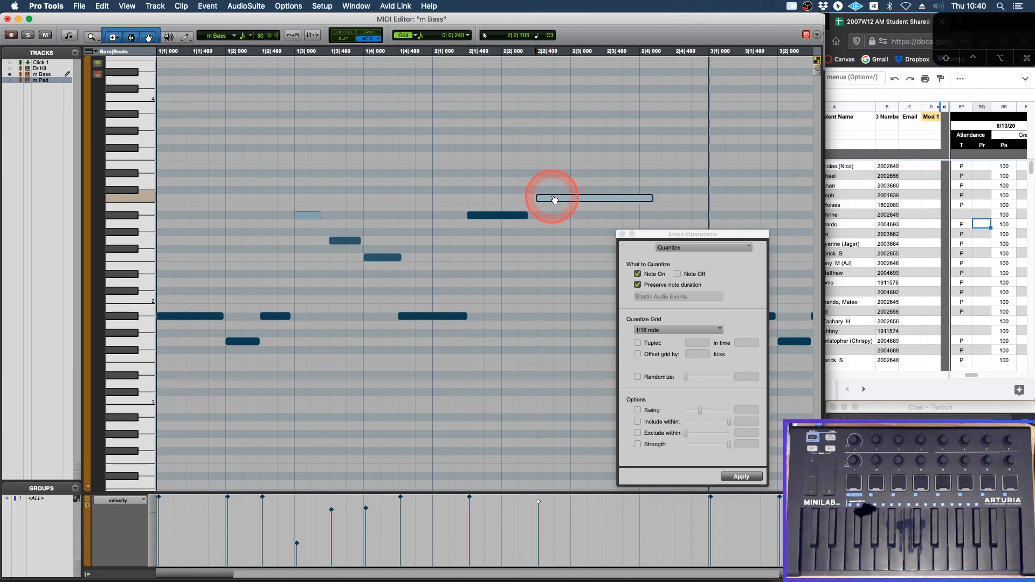
key("space")
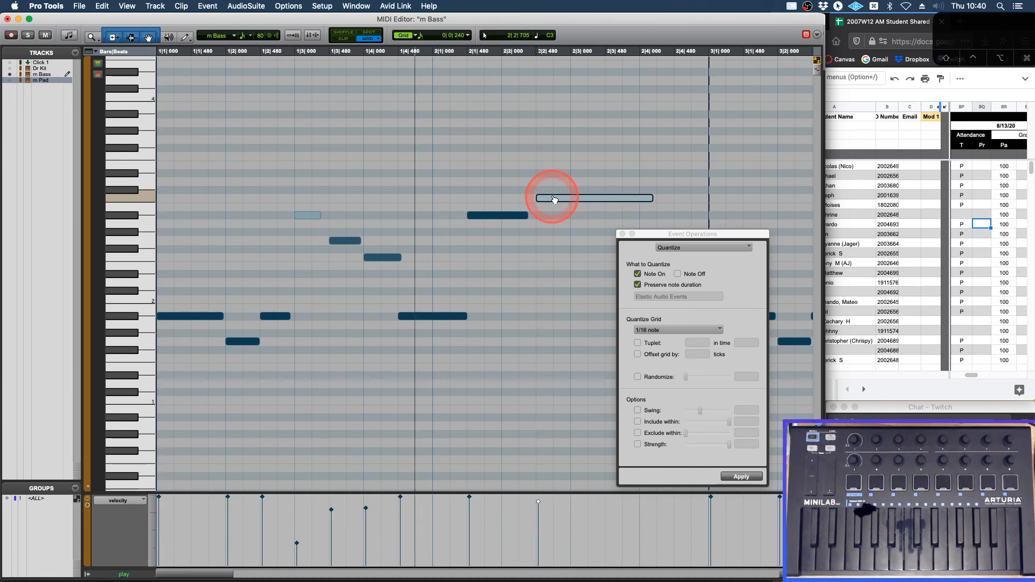
key("space")
Switch to OBS and activate the "Cam Bottom Right 2 no GS" scene
key("super+Tab")
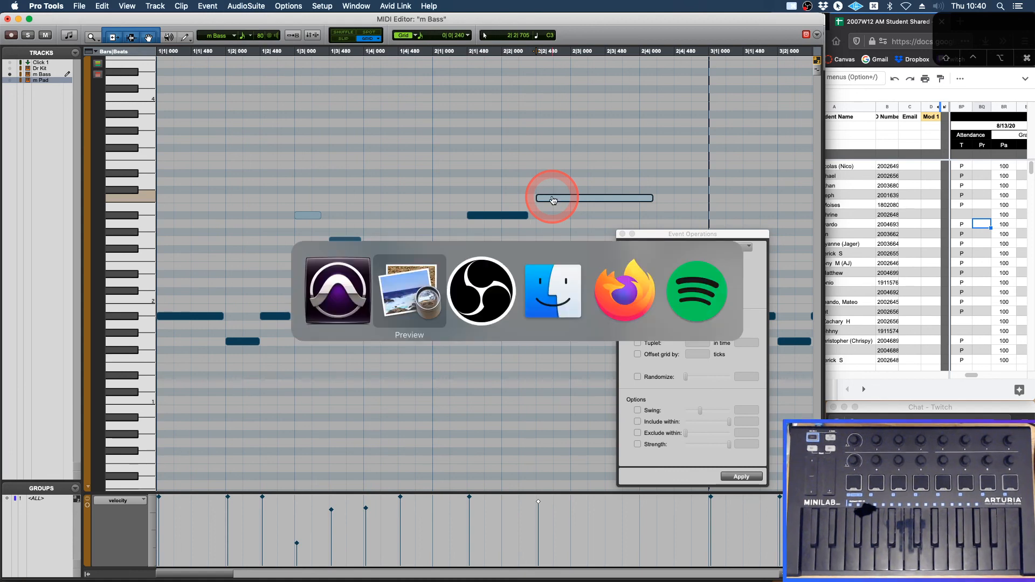
key("super+Tab")
key("super+Tab")
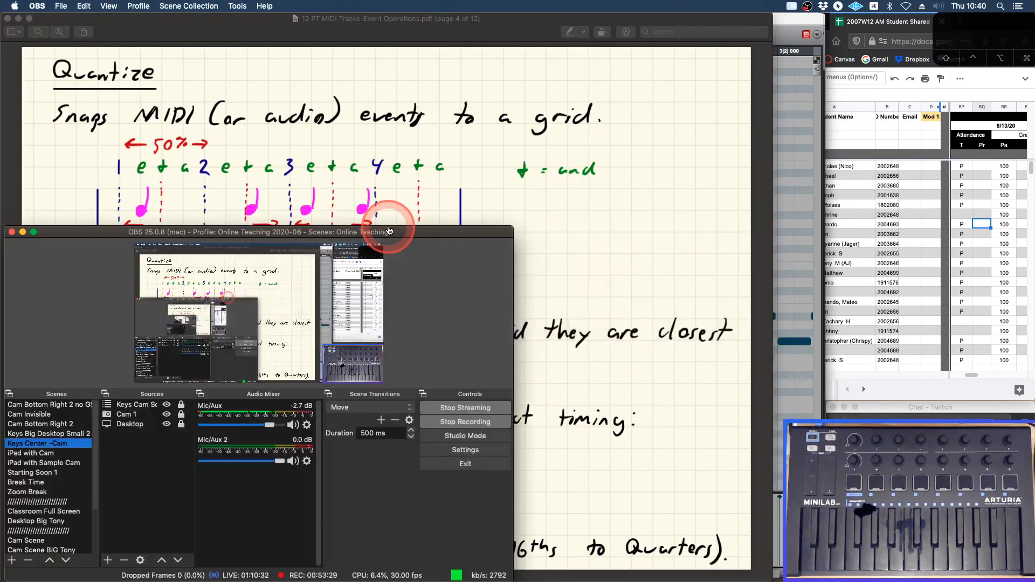
left_click(65, 405)
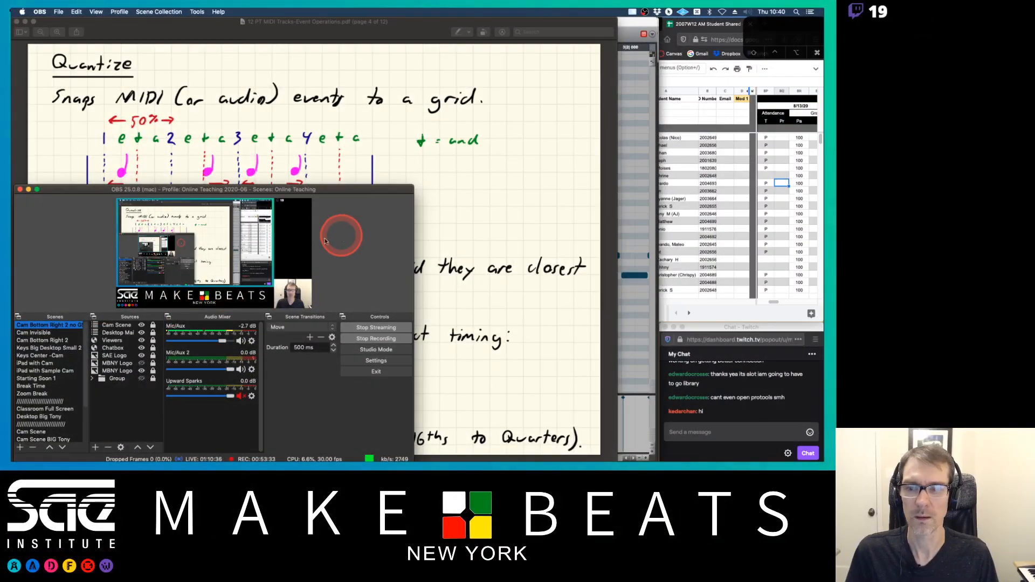
Switch to Preview and review the PDF pages on Notes Timing and the Slow MIDI Recording Technique
key("super+Tab")
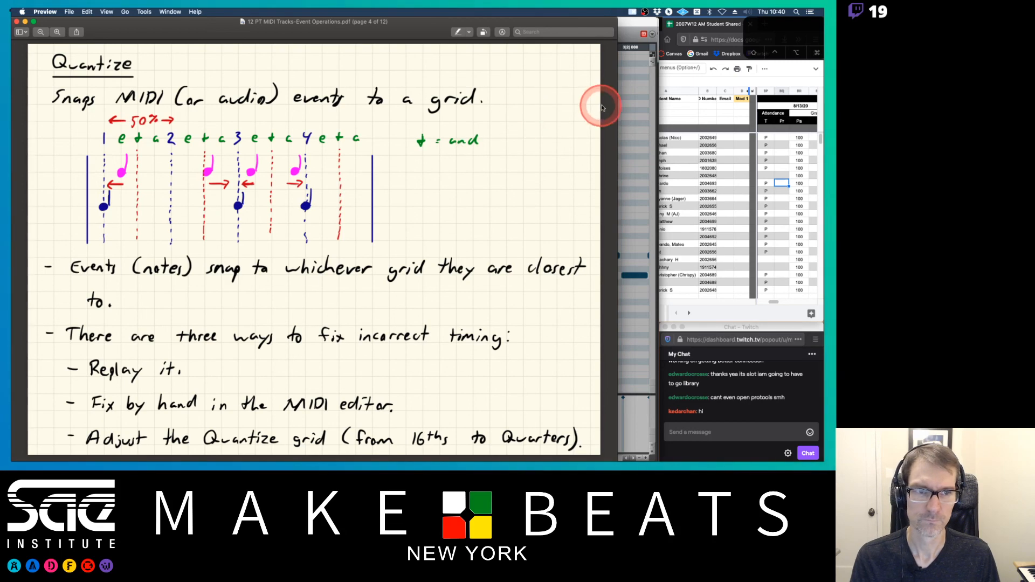
key("Right")
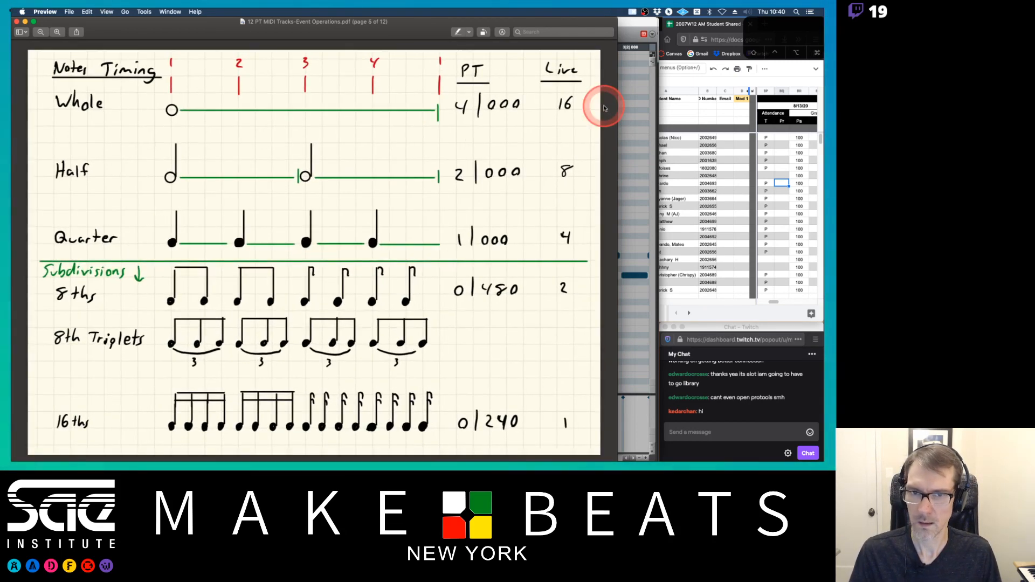
key("Right")
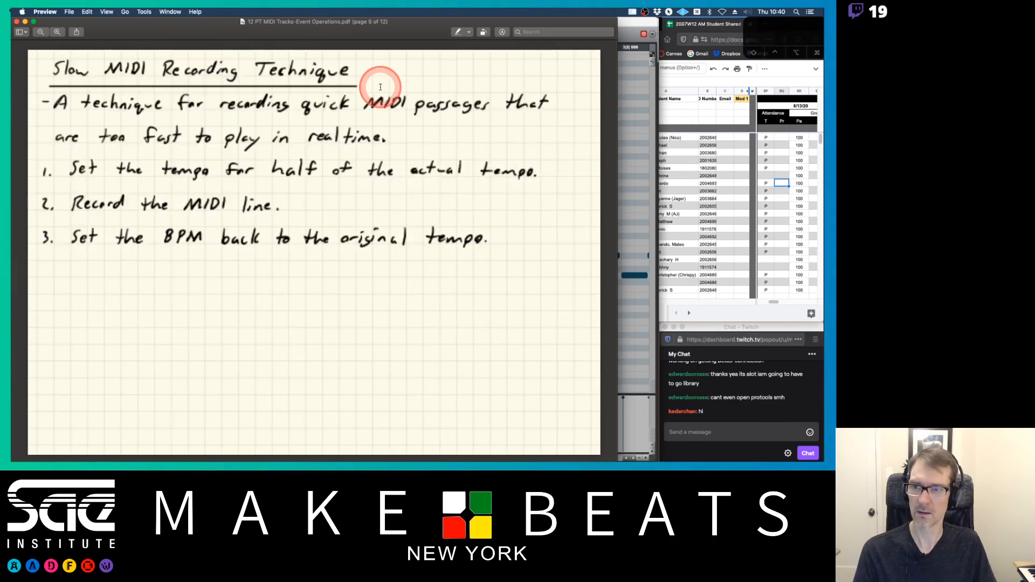
key("Left")
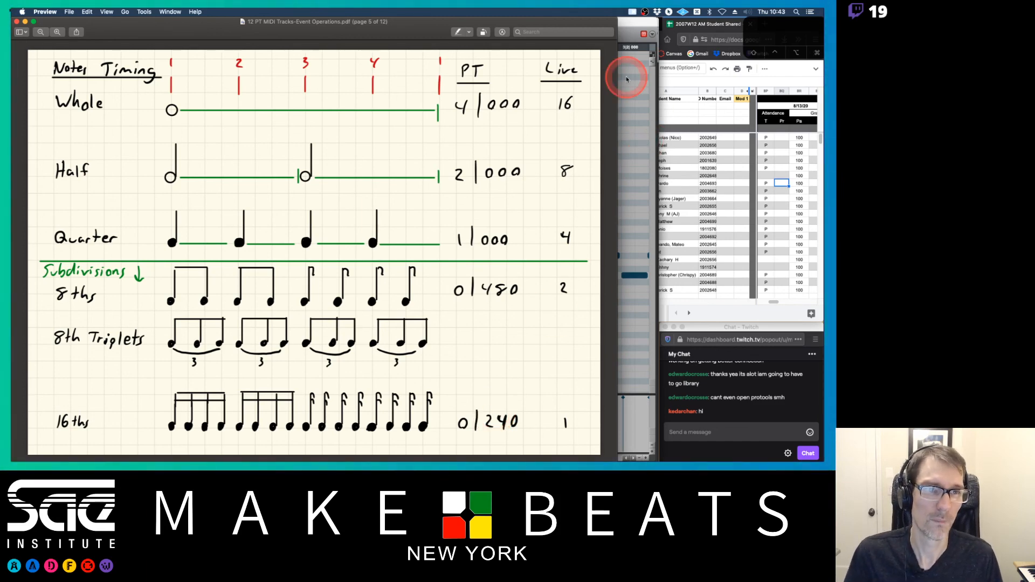
Switch back to Pro Tools and return the m Bass notes in bars 1 and 2 to their unquantized timing, all selected
left_click(640, 23)
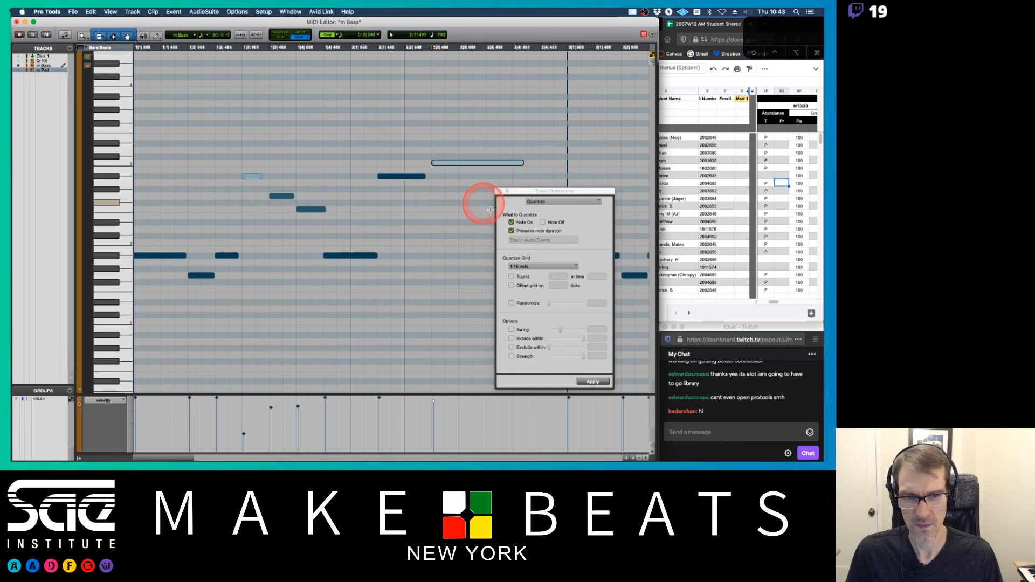
key("minus")
key("super+a")
key("Return")
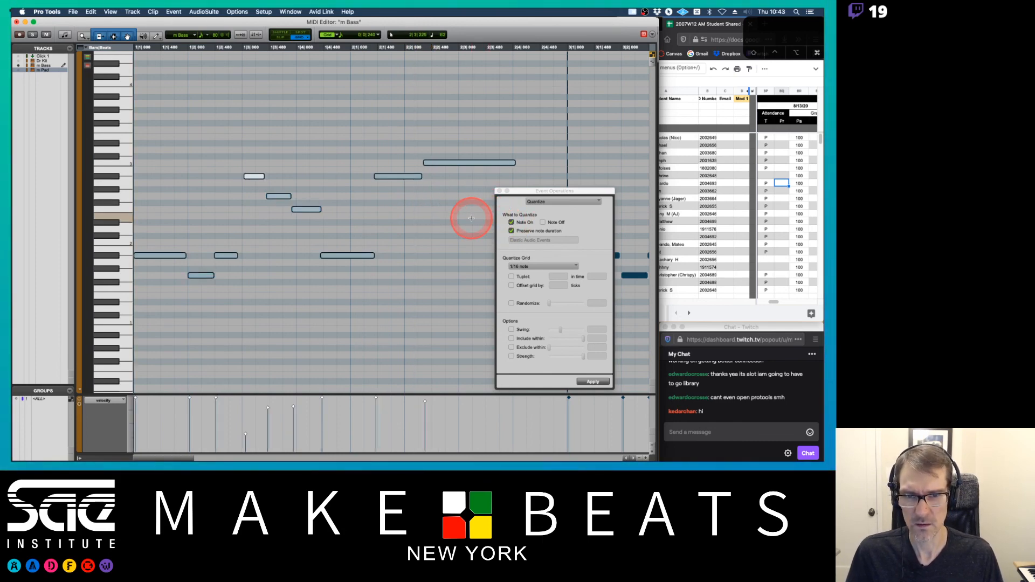
Quantize the selected m Bass notes to a 1/8-note grid and play back the phrase
left_click(542, 266)
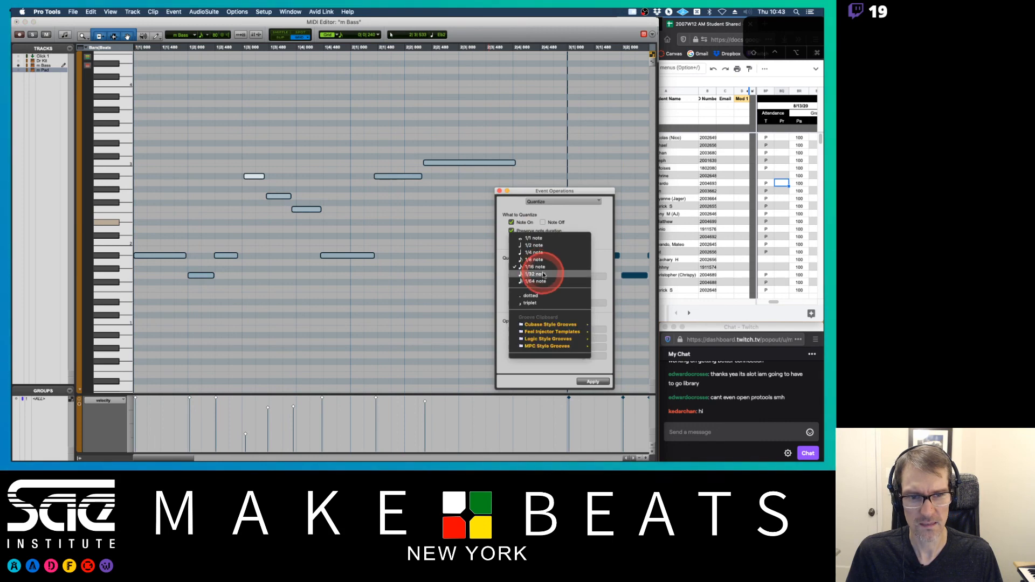
left_click(539, 259)
left_click(593, 381)
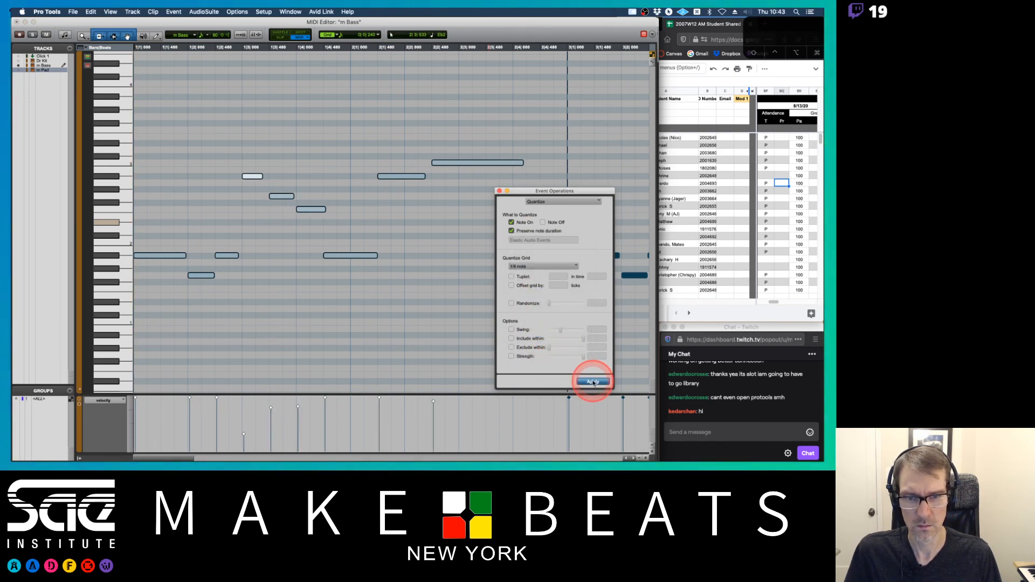
key("space")
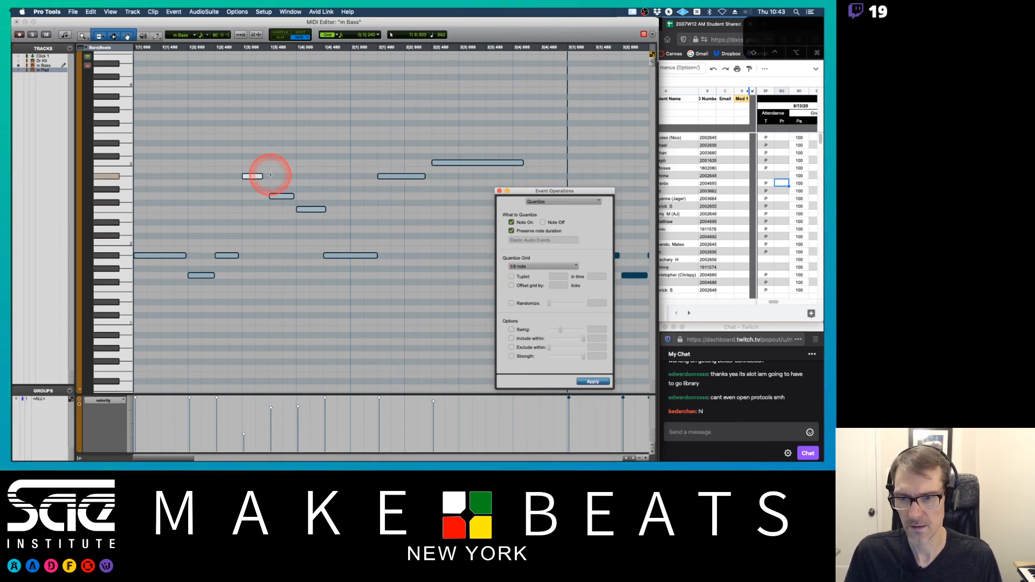
Apply a Legato duration change with an Overlap of 0|000 to all bass notes before the long last one, and play back
left_click_drag(152, 141, 414, 293)
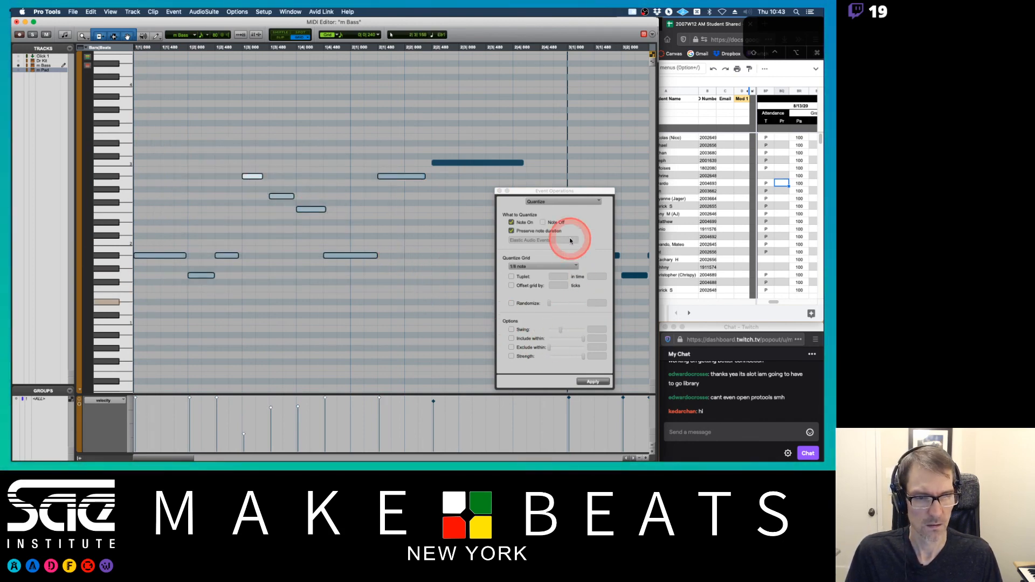
left_click(565, 202)
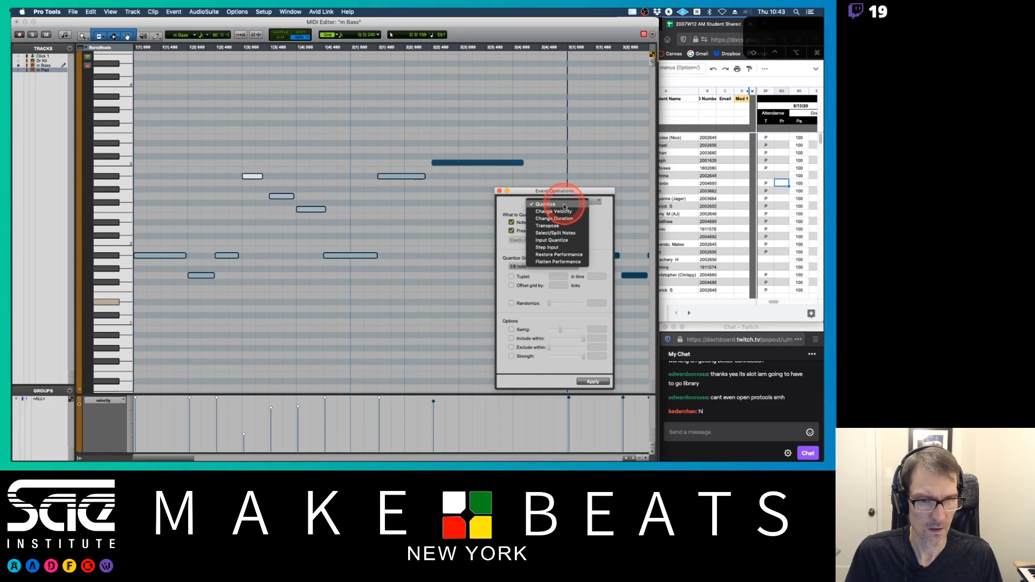
left_click(555, 219)
left_click(511, 224)
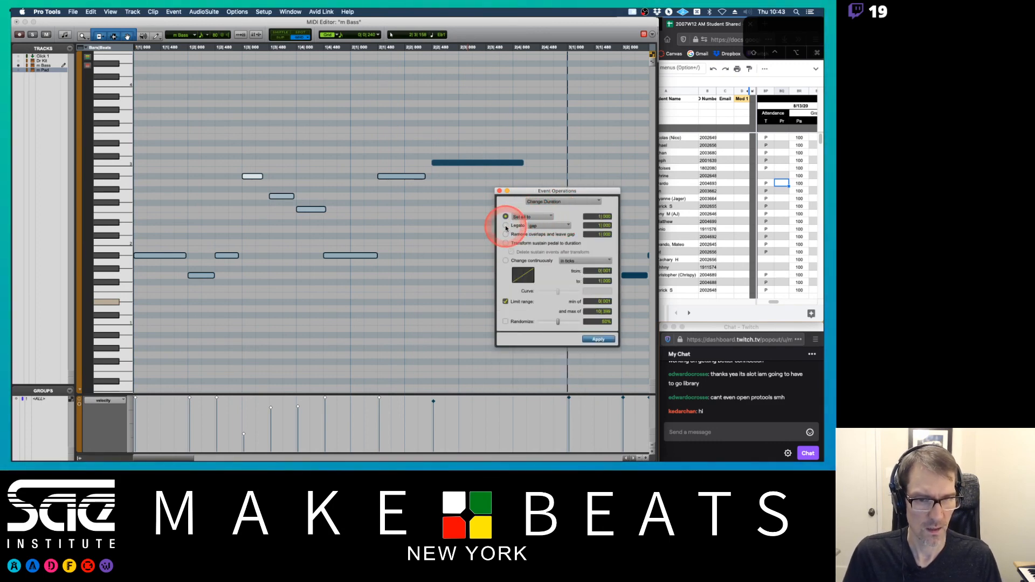
left_click(547, 225)
left_click(550, 228)
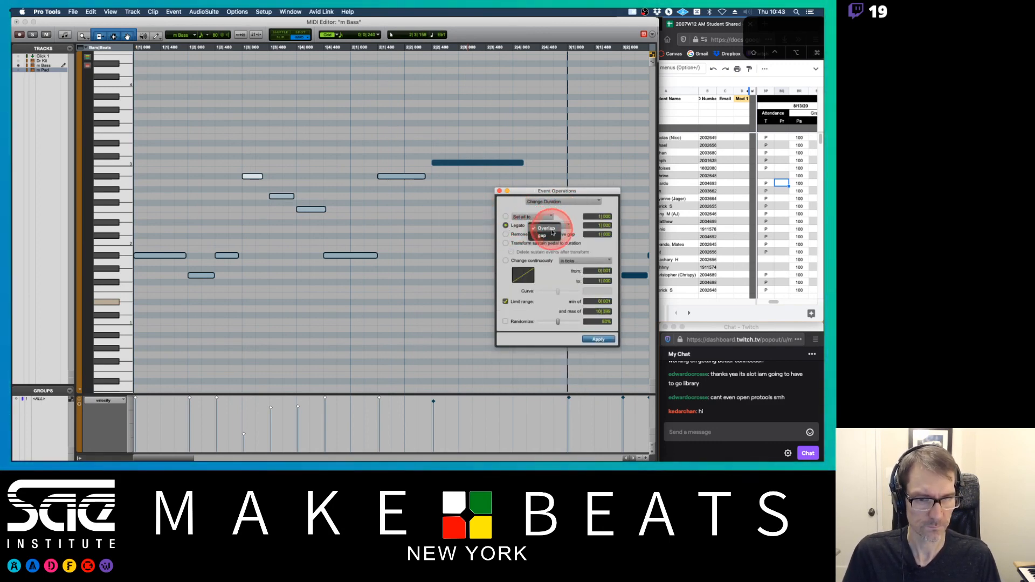
left_click(588, 227)
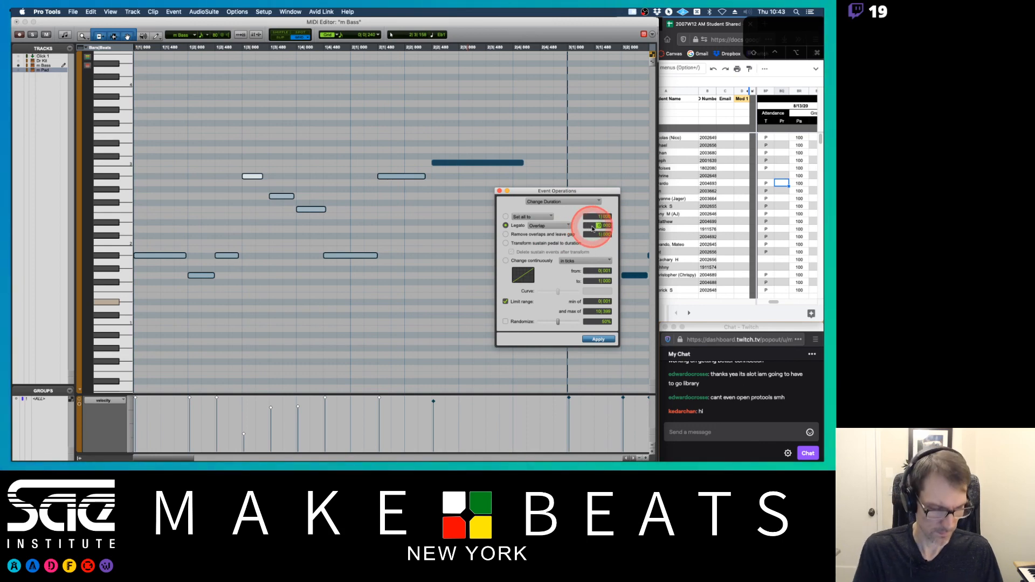
left_click(596, 340)
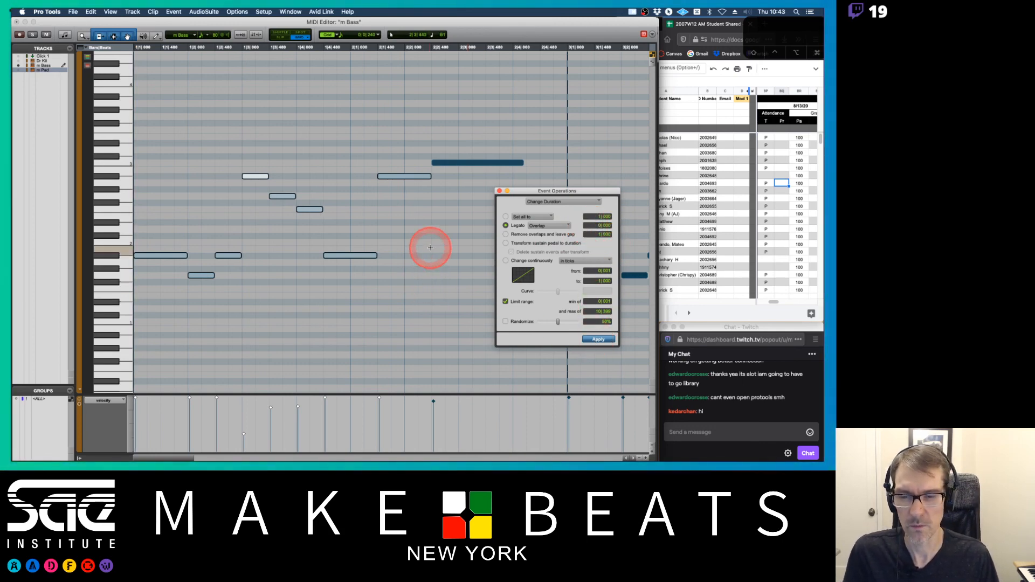
key("space")
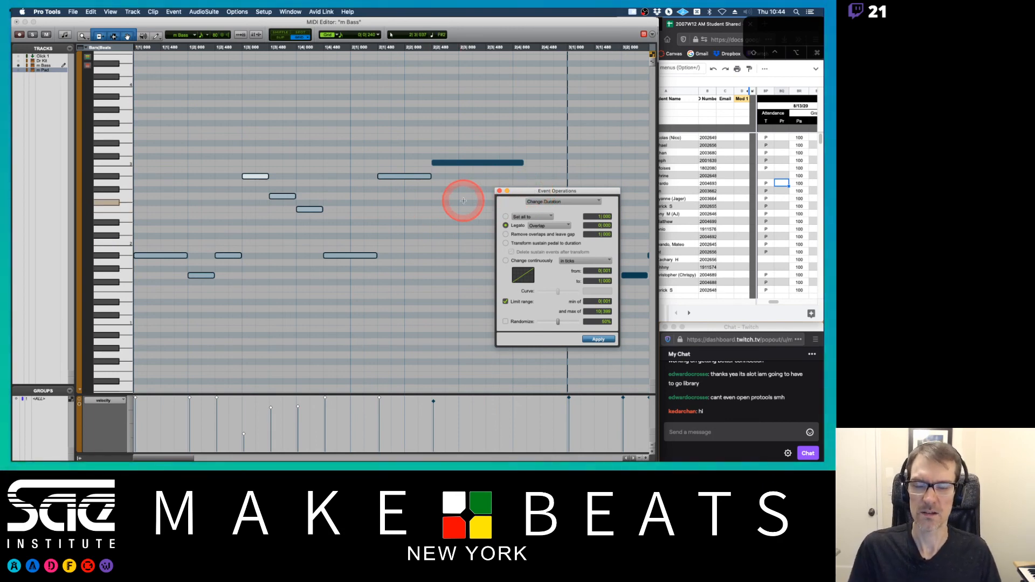
Undo the legato duration change, reapply it to the selected bass notes and play back the phrase
key("super+z")
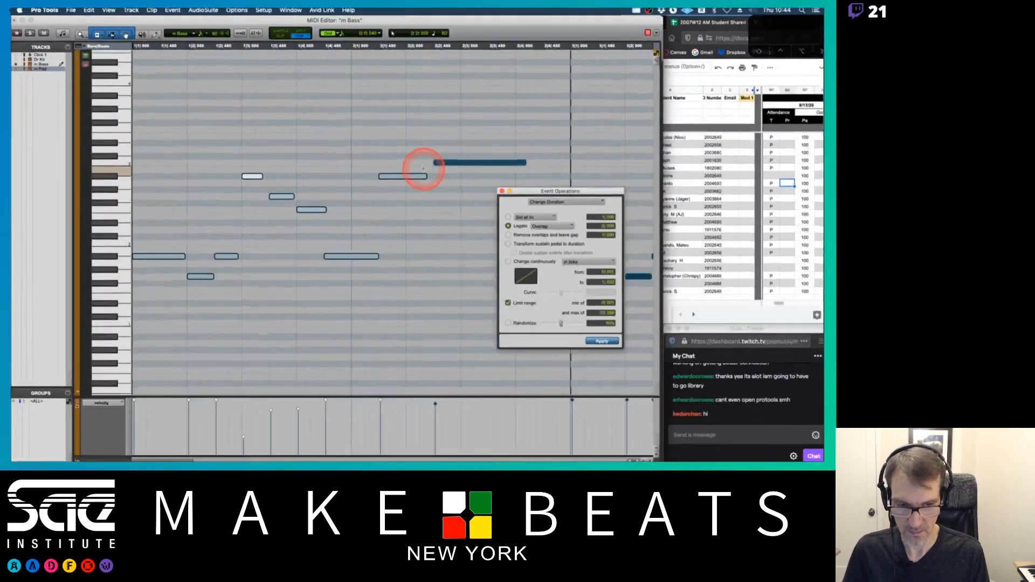
left_click(598, 339)
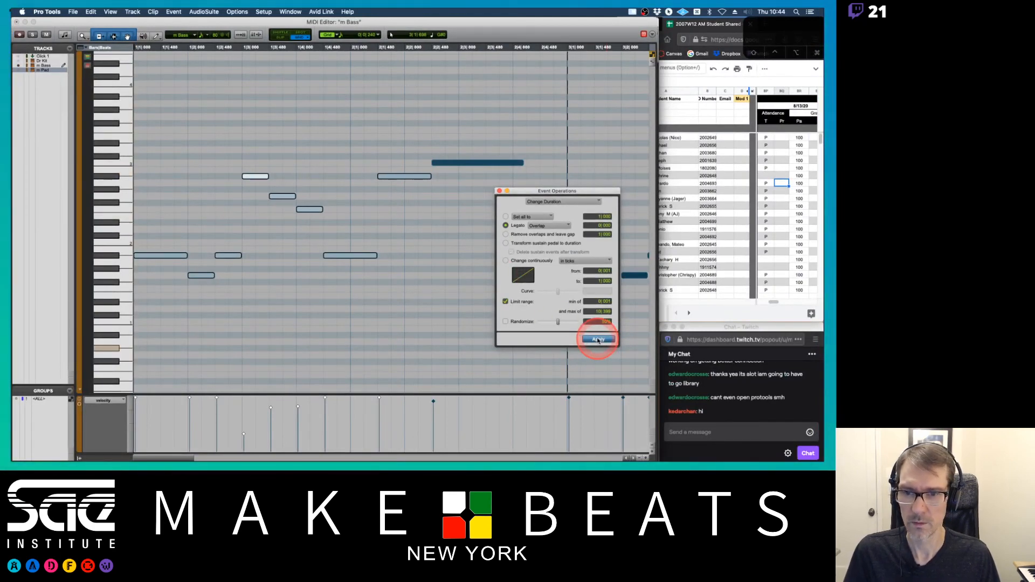
key("space")
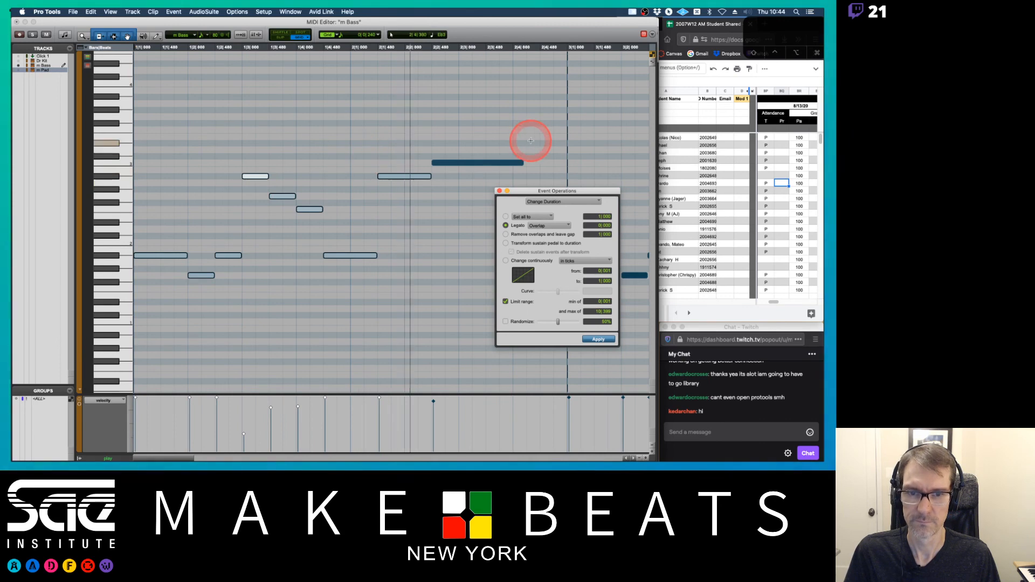
Move the Event Operations window clear of the bar 3 notes and switch to OBS
left_click_drag(530, 192, 473, 177)
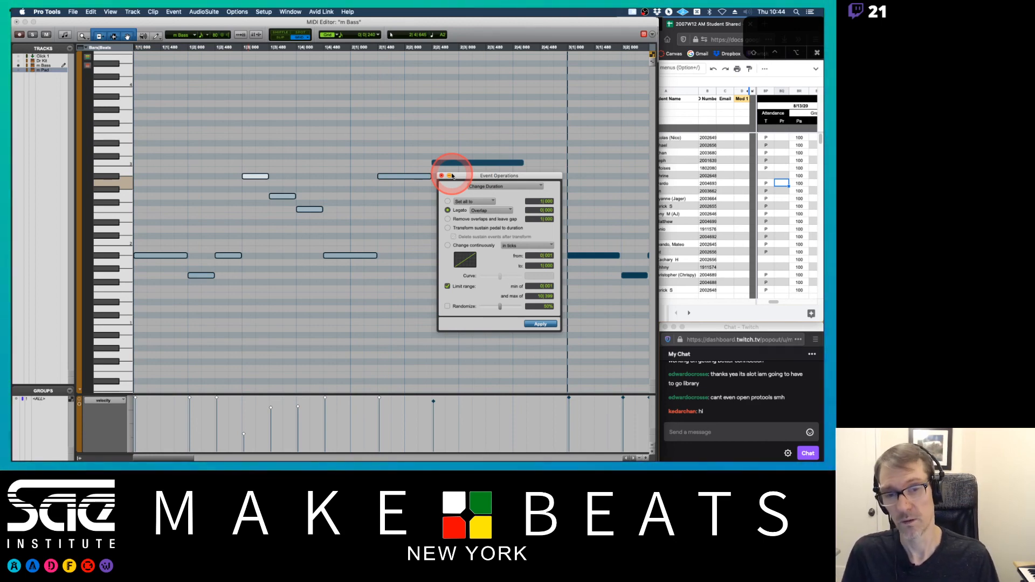
key("super+Tab")
key("super+Tab")
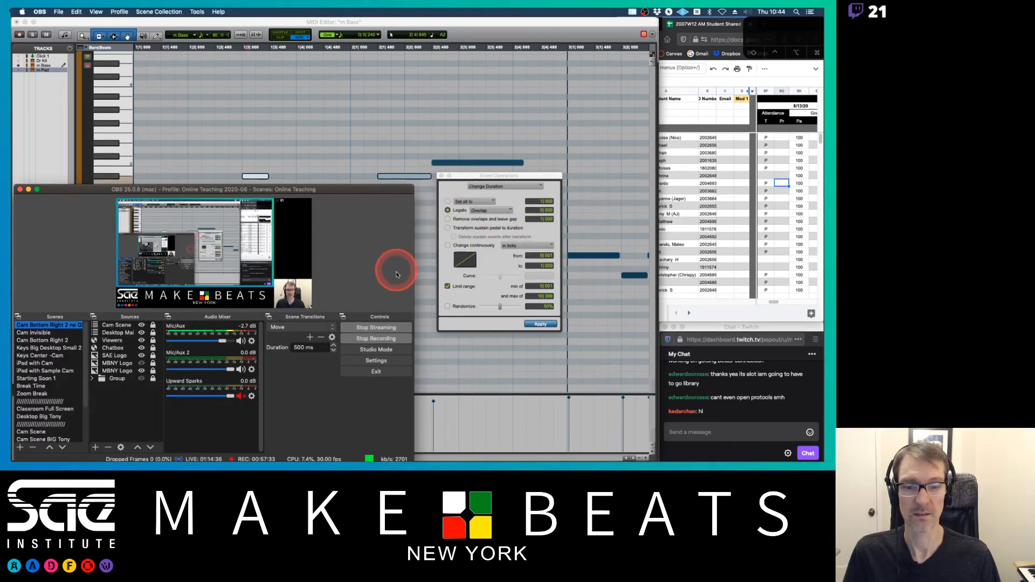